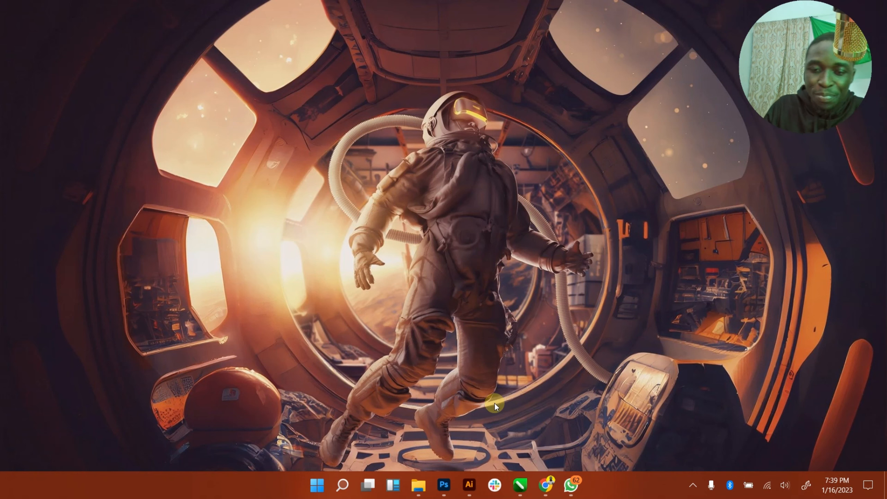
- Switch to the Downloads folder in File Explorer and look through the photos e6f2ab5cf0.jpg, e5e0917b5a.jpg and a532d3bcb1.jpg
mouse_move(417, 482)
left_click(364, 430)
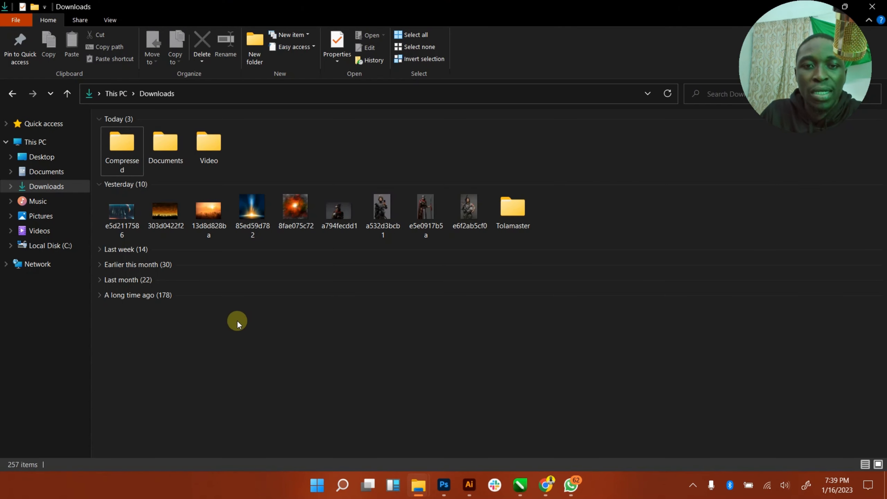
left_click(468, 208)
double_click(468, 209)
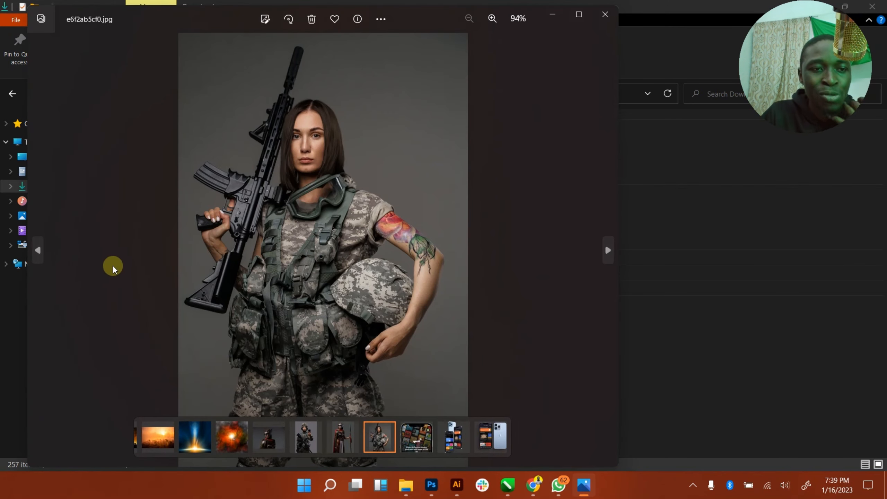
left_click(42, 253)
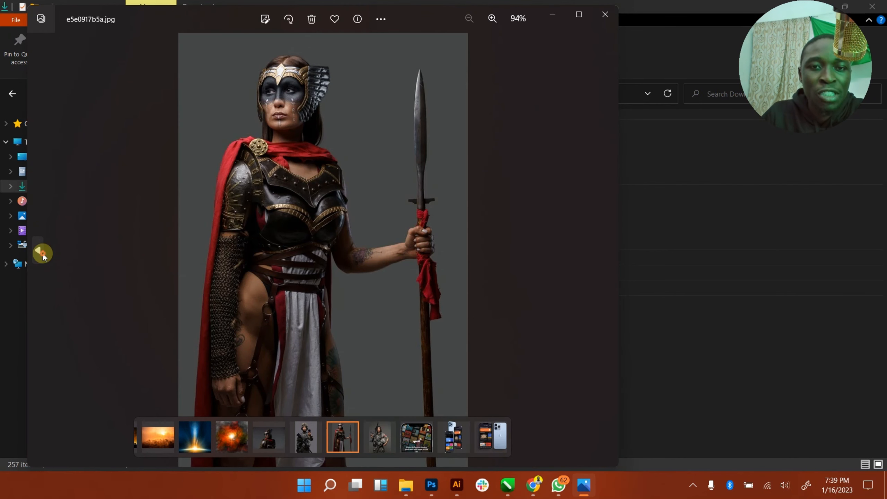
left_click(43, 252)
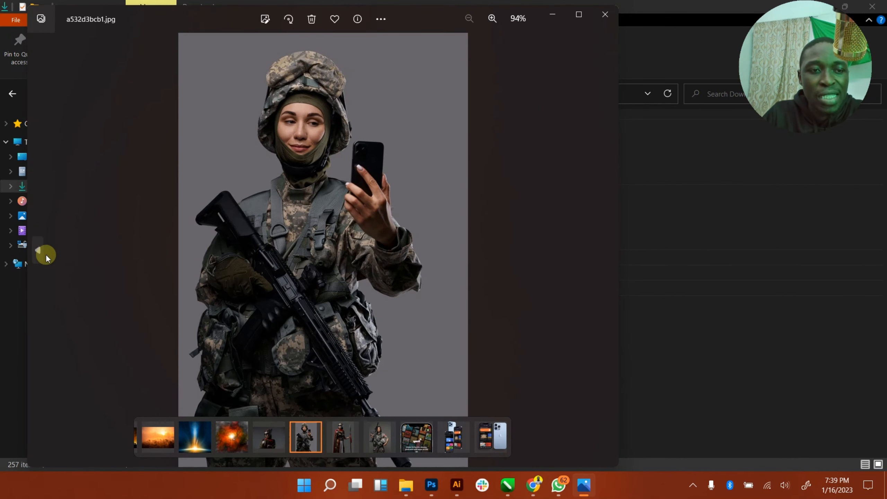
left_click(43, 253)
left_click(607, 249)
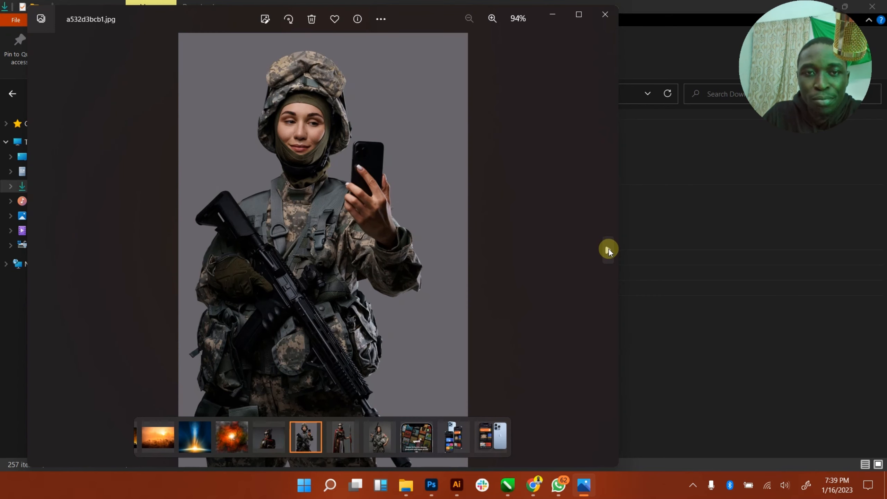
left_click(608, 249)
left_click(609, 249)
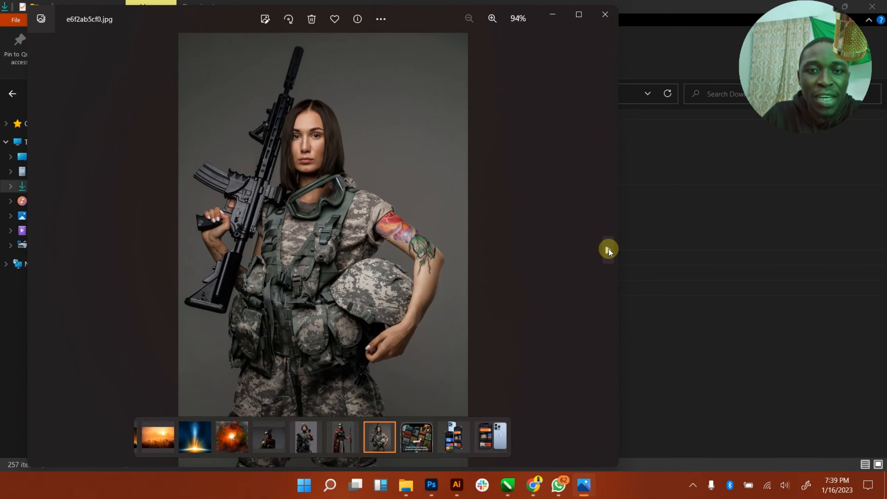
left_click(604, 15)
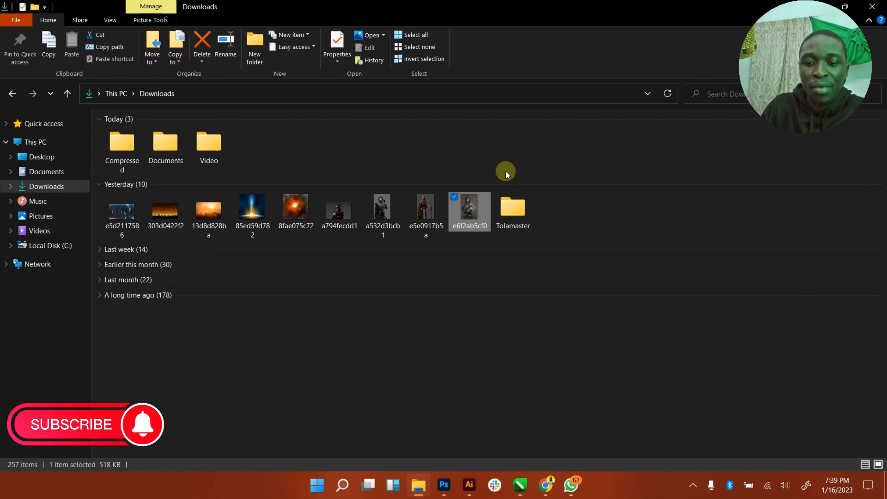
- Switch to Photoshop and set up a new document 4000 pixels wide and 5000 pixels high
left_click(444, 485)
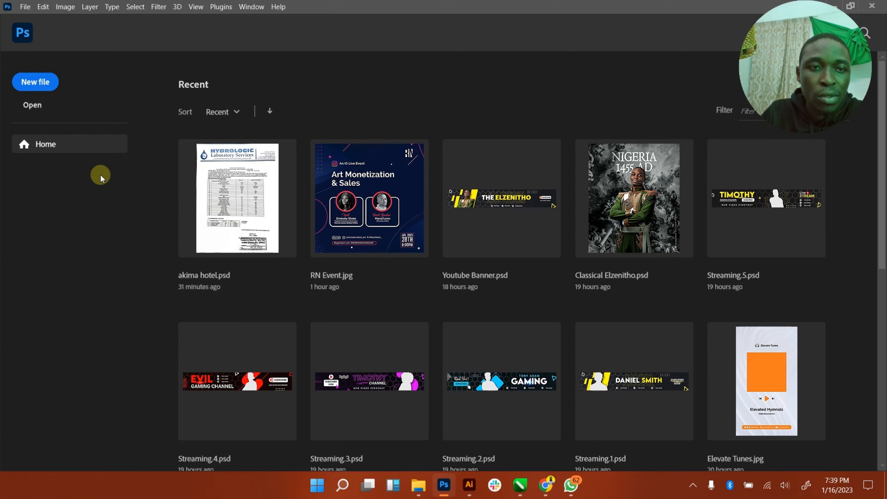
left_click(43, 82)
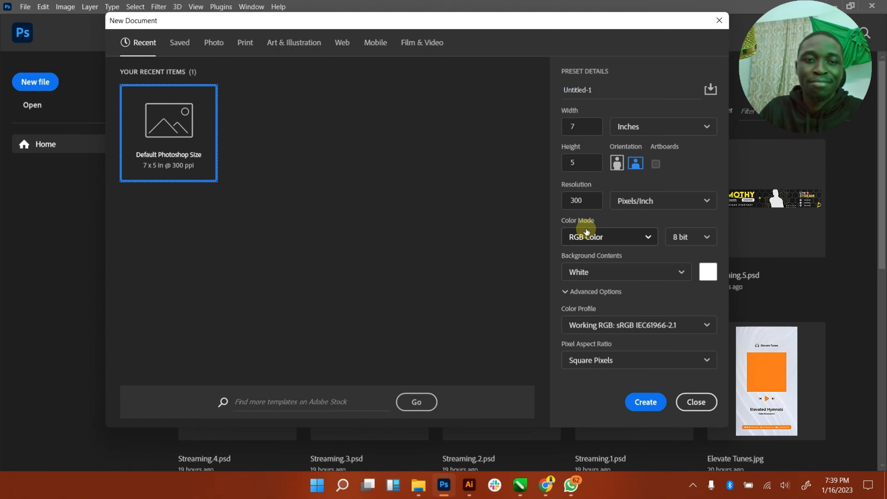
left_click_drag(439, 26, 417, 27)
left_click(622, 128)
left_click(615, 154)
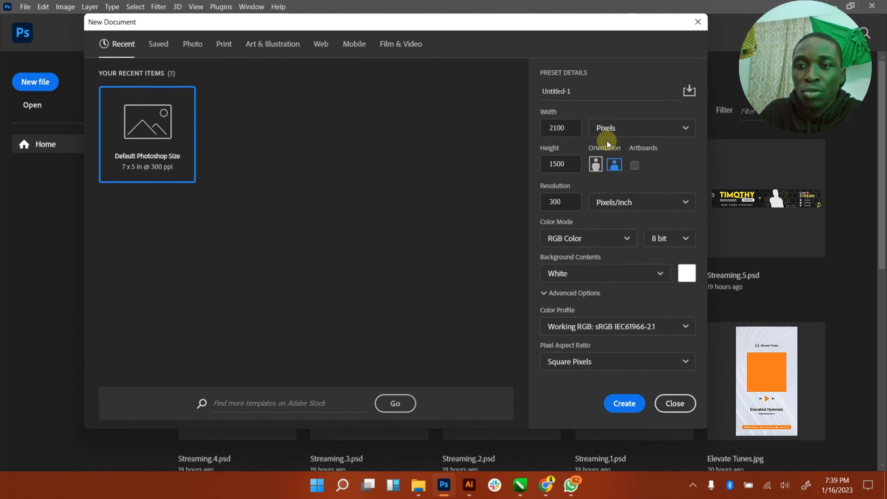
left_click(569, 92)
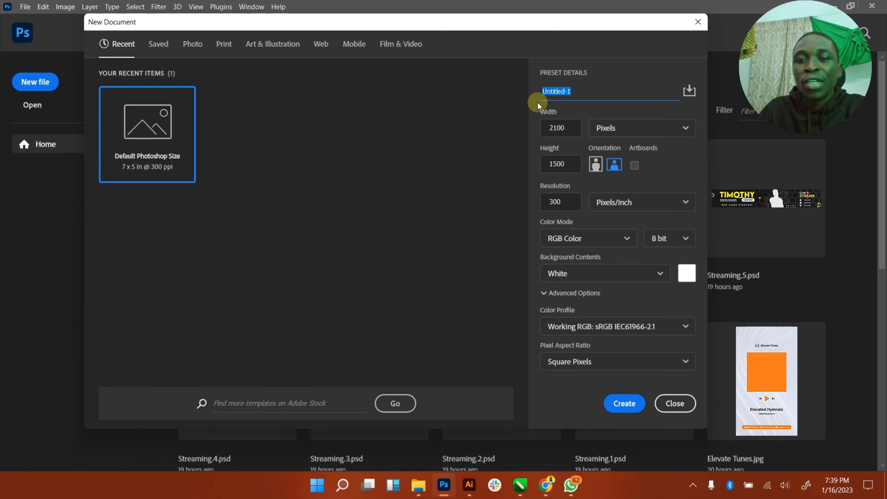
left_click(562, 126)
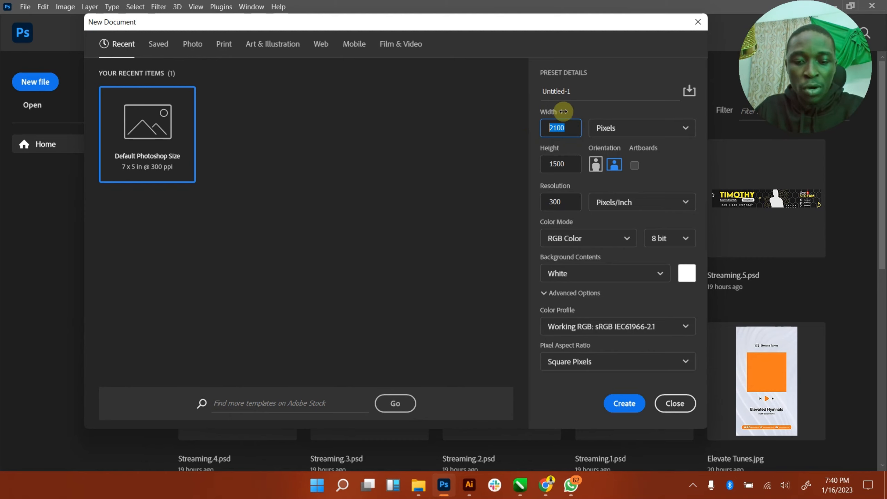
type("5000")
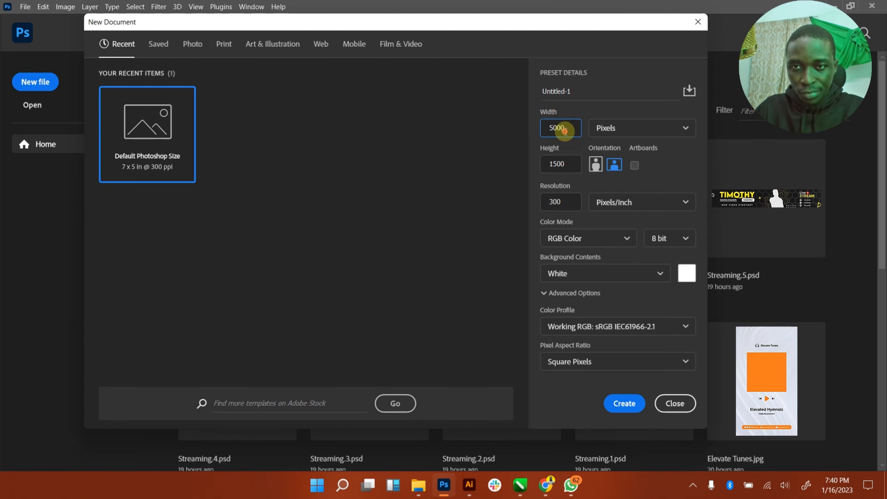
double_click(561, 128)
type("4000")
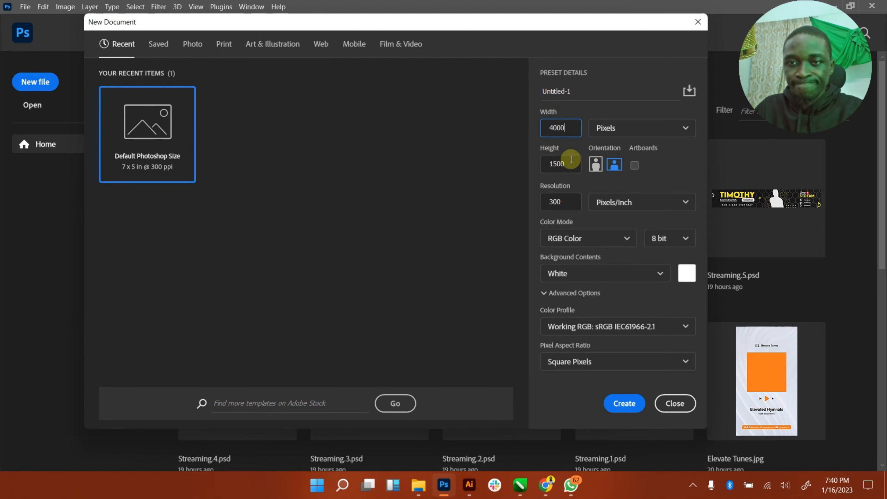
left_click_drag(572, 164, 529, 167)
type("5000")
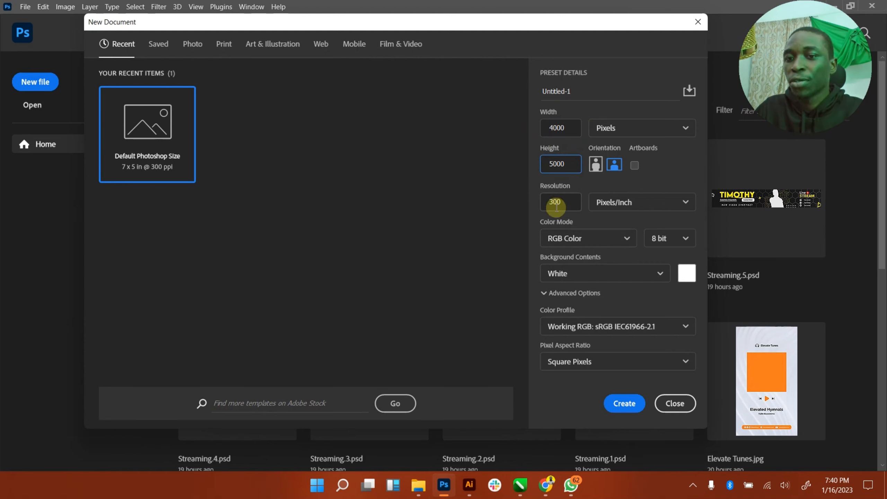
- Set the new document's background colour to black (000000) and create the document
left_click(688, 278)
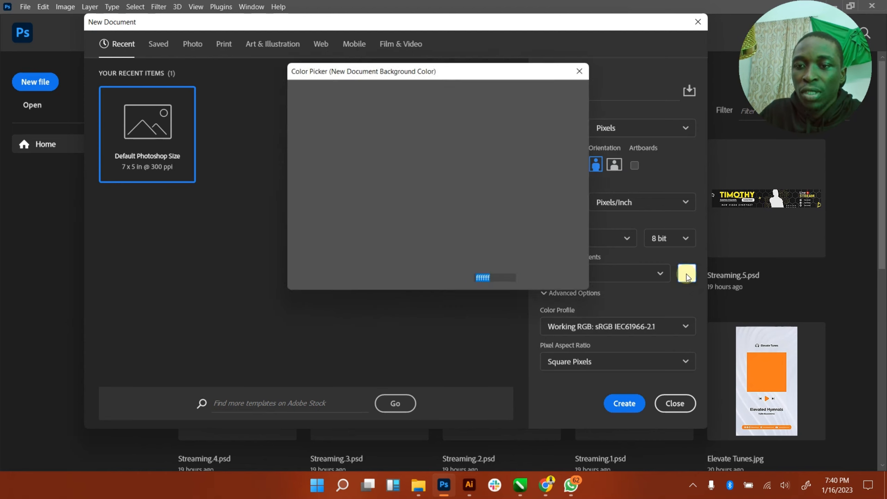
left_click_drag(417, 211, 469, 275)
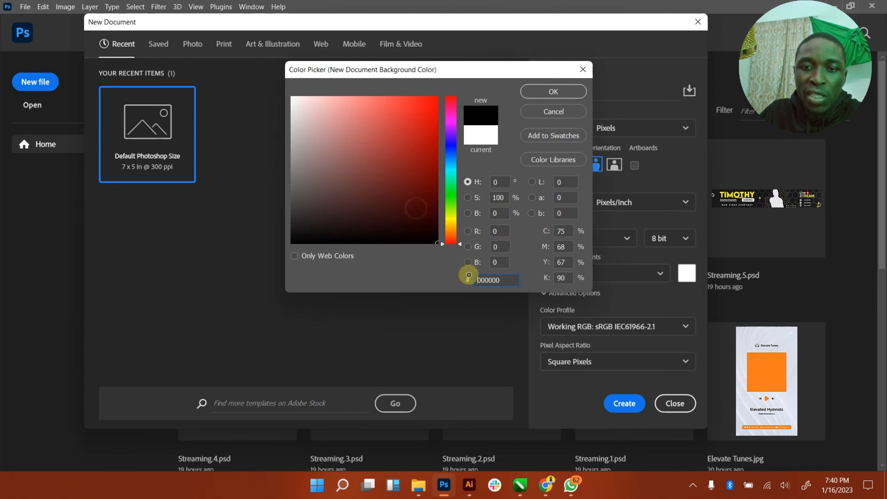
left_click(547, 95)
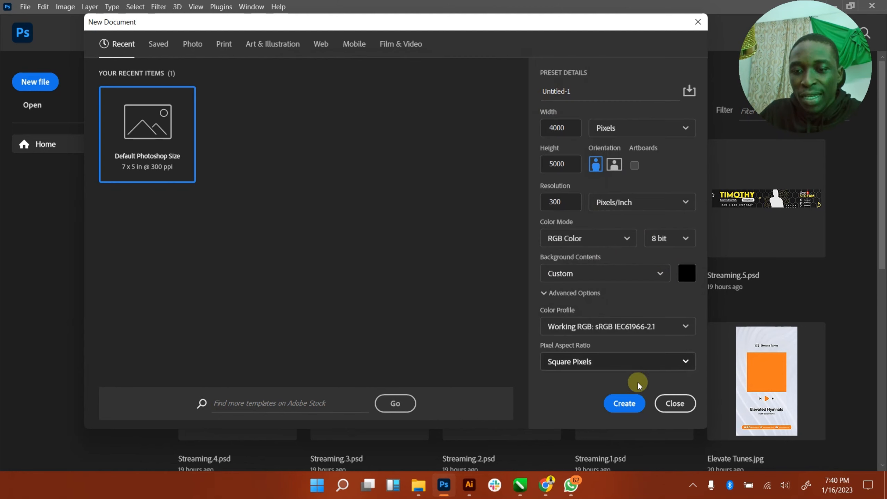
left_click(625, 404)
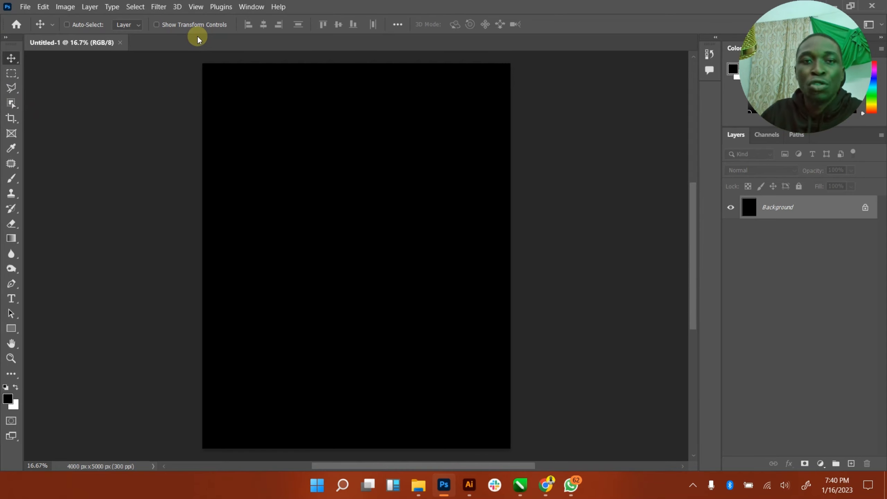
- Show the rulers and place two vertical and two horizontal margin guides about 270 px inside the canvas edges
left_click(196, 6)
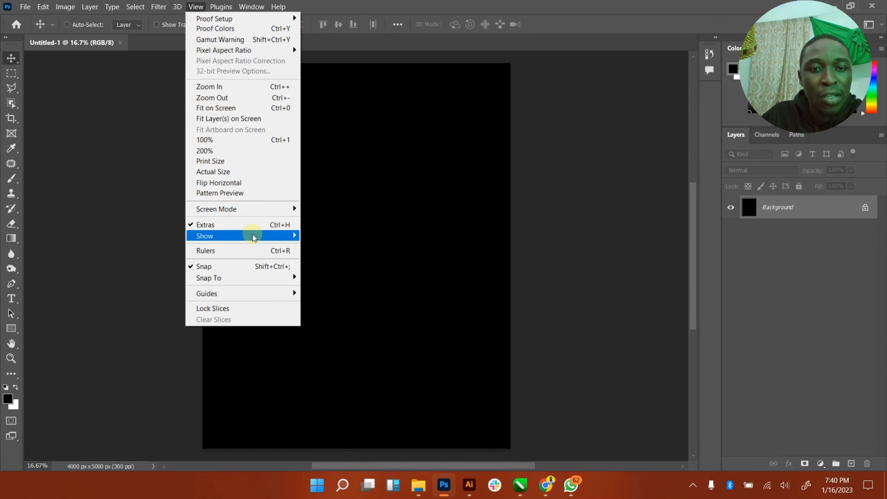
mouse_move(254, 237)
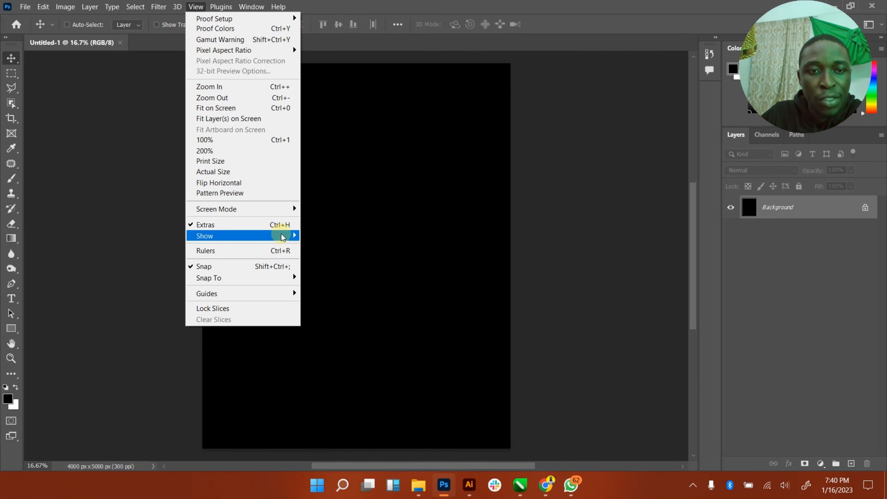
left_click(259, 252)
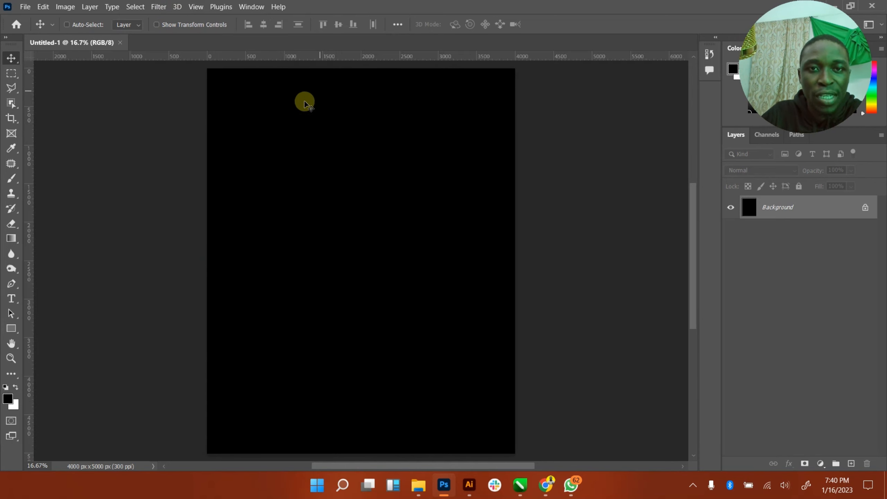
left_click_drag(29, 159, 229, 164)
left_click_drag(30, 159, 496, 161)
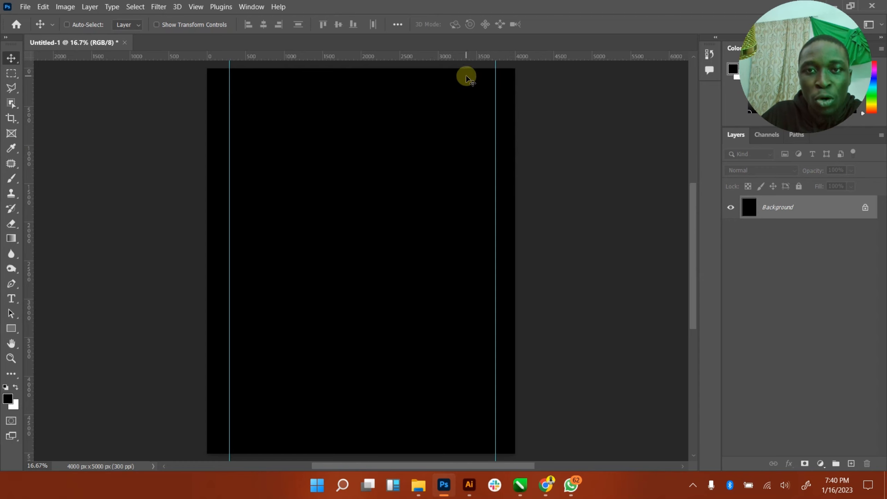
left_click_drag(443, 56, 442, 432)
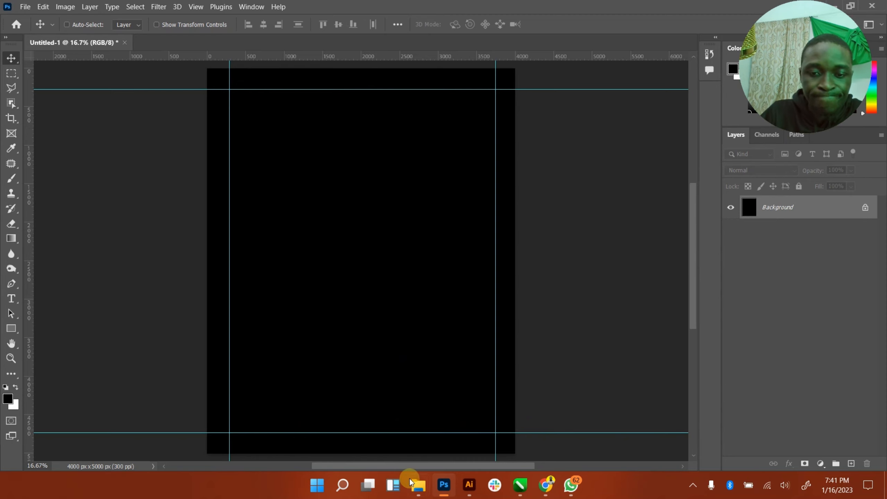
- Open the soldier photo e6f2ab5cf0.jpg from the Downloads folder in Photoshop
mouse_move(418, 486)
left_click(371, 434)
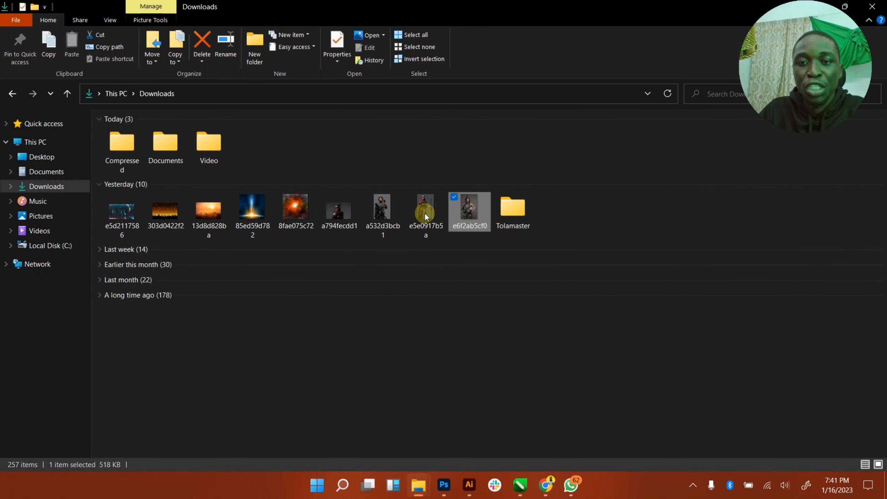
right_click(473, 214)
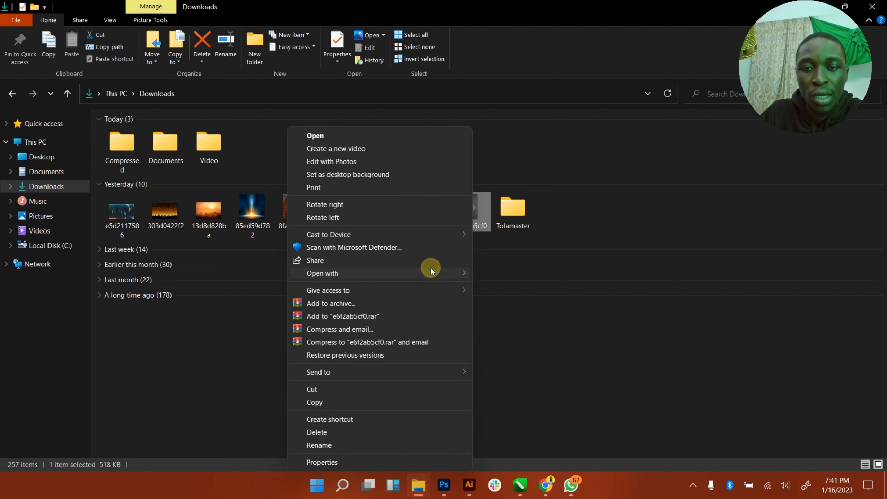
mouse_move(431, 270)
left_click(513, 287)
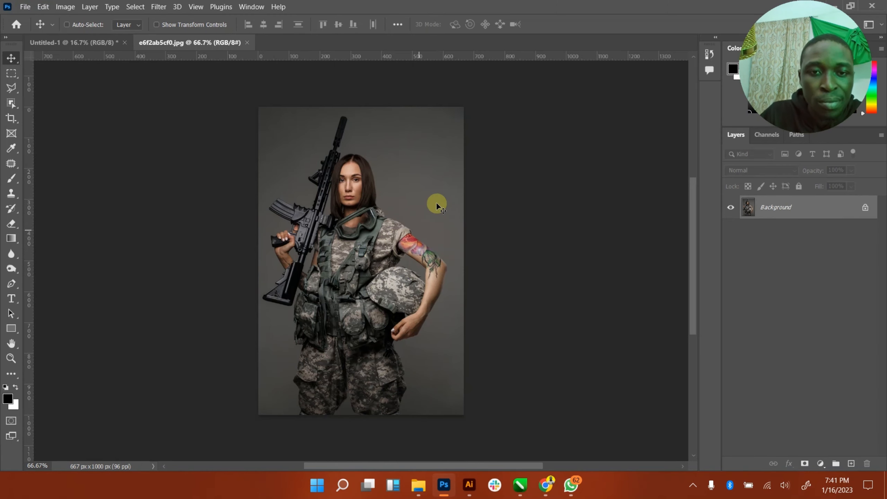
- Select the woman in the soldier photo automatically with Select Subject and inspect the selection around the rifle
left_click(157, 8)
left_click(156, 7)
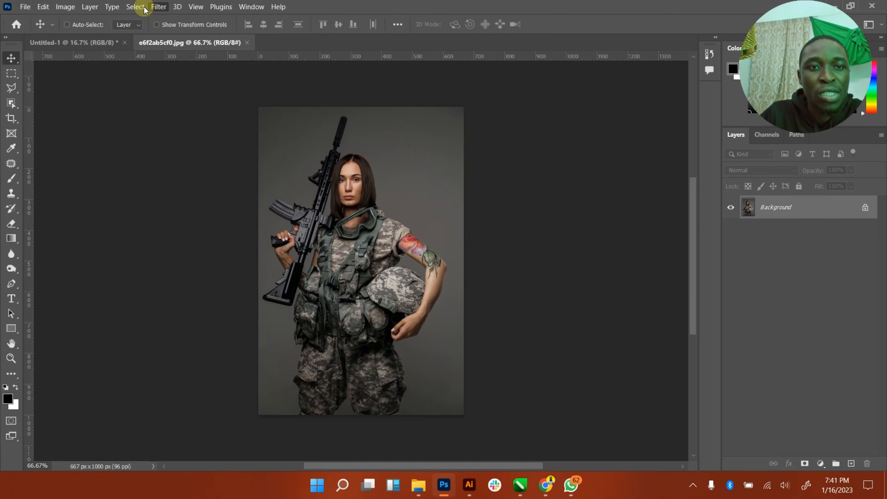
left_click(135, 6)
left_click(172, 139)
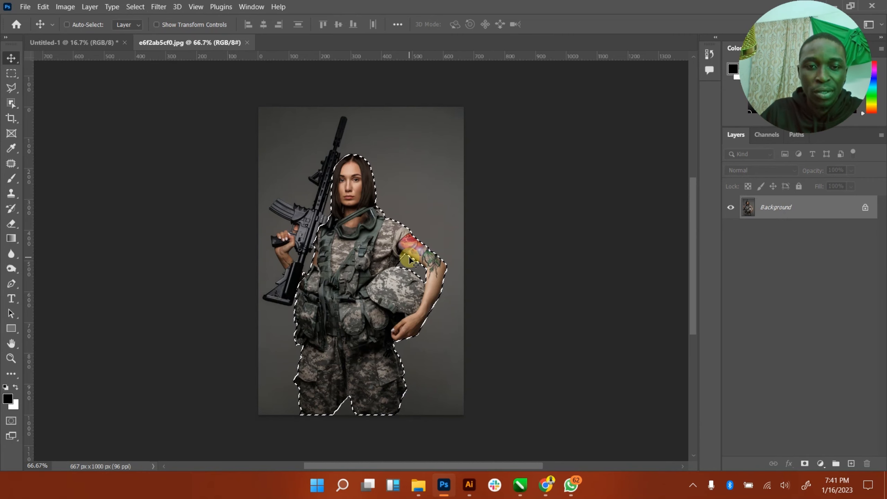
left_click(11, 358)
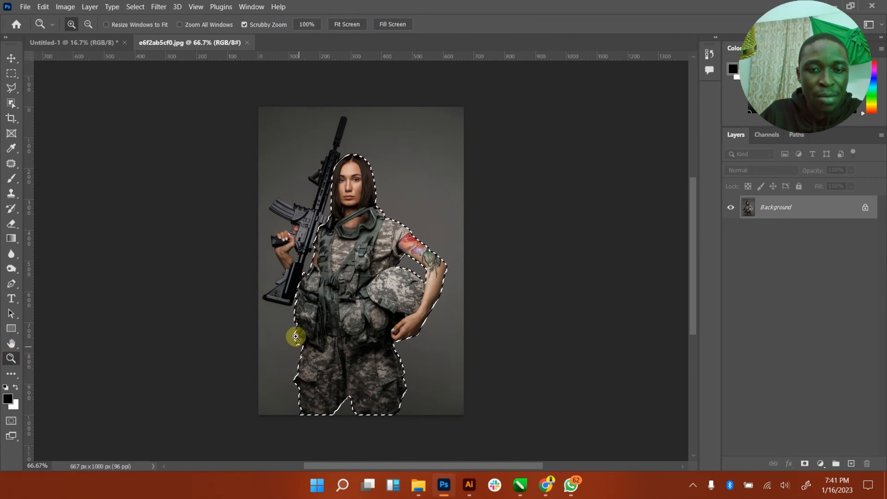
left_click_drag(293, 302, 293, 264)
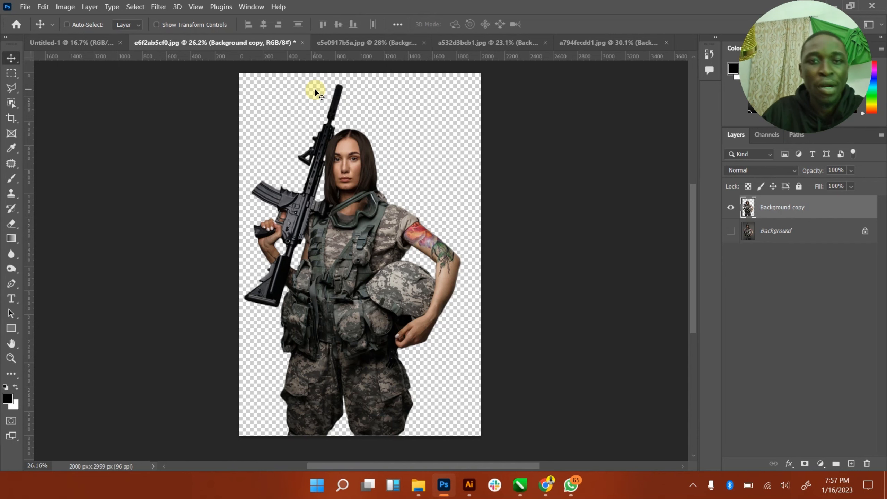
- Review the cut-out figures in the e5e0917b5a, a532d3bcb1 and a794fecdd1 documents, and return to the blank Untitled-1 canvas
left_click(383, 43)
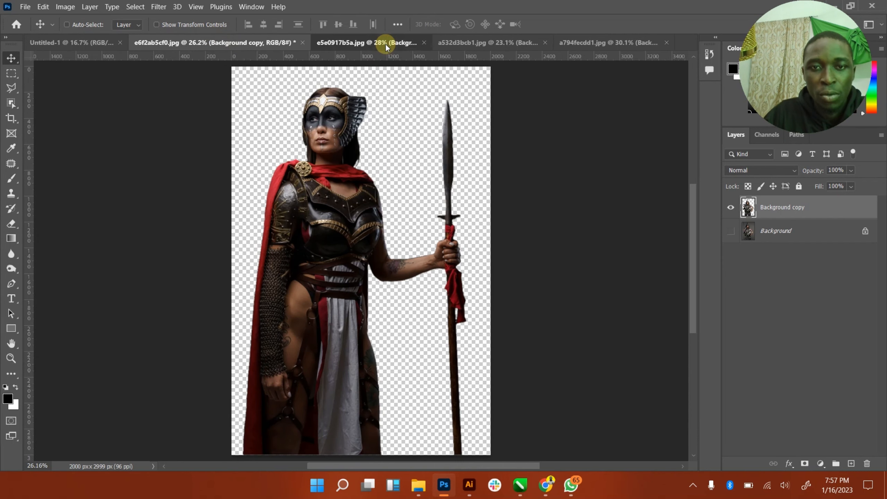
left_click(474, 46)
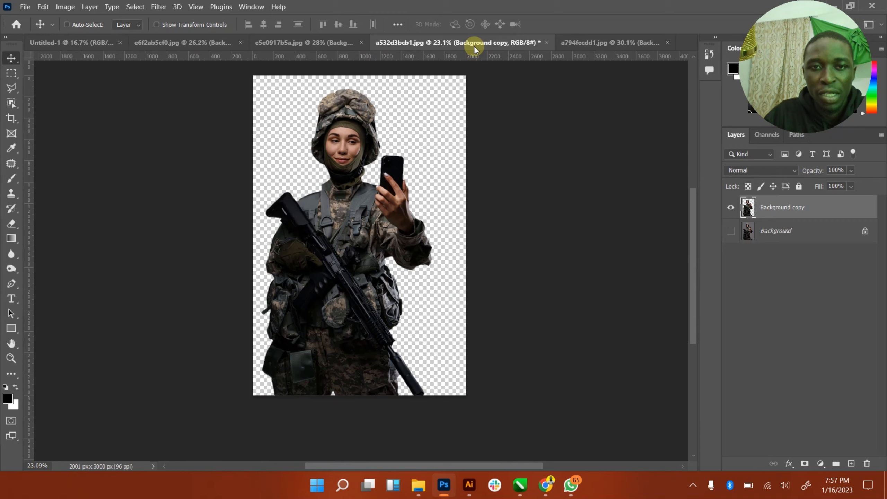
left_click(578, 45)
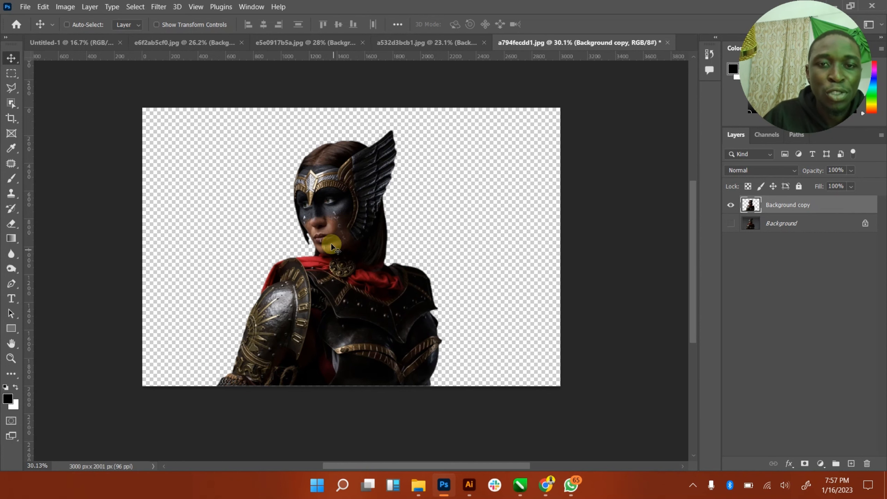
left_click(78, 42)
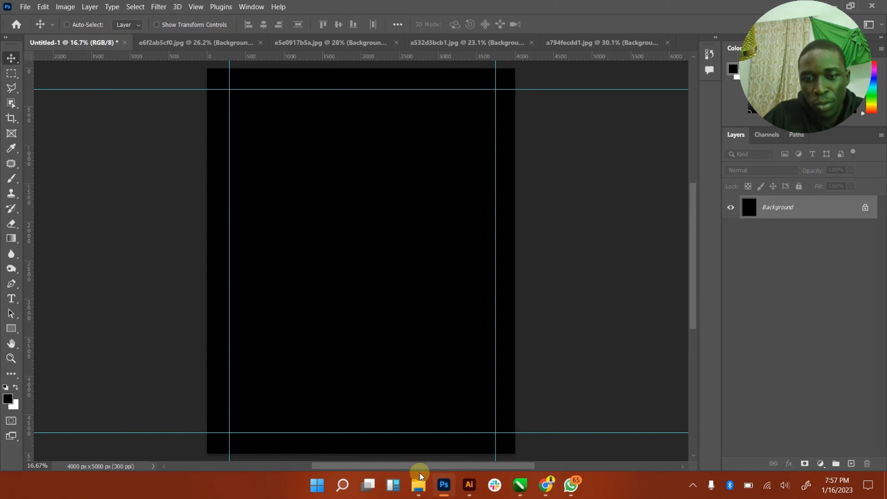
- Bring the orange explosion image 8fae075c72 from the Downloads folder into the Untitled-1 canvas as a placed layer
mouse_move(418, 484)
left_click(365, 442)
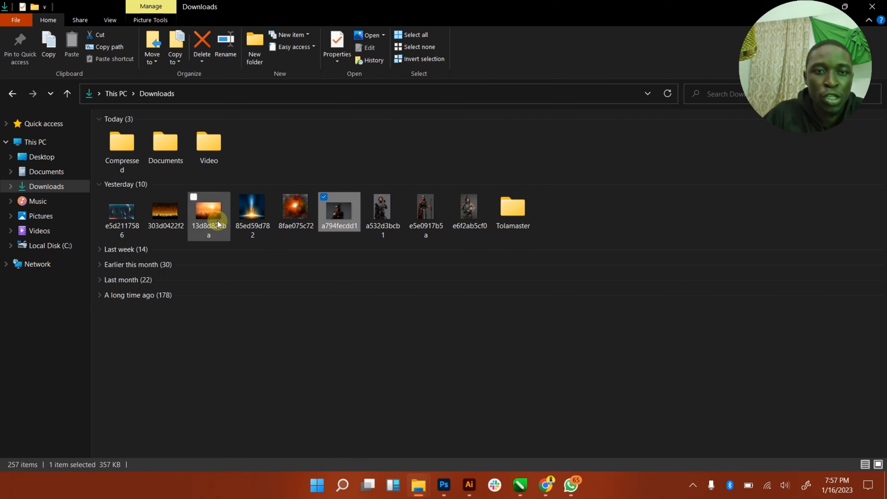
left_click(206, 232)
left_click(277, 219)
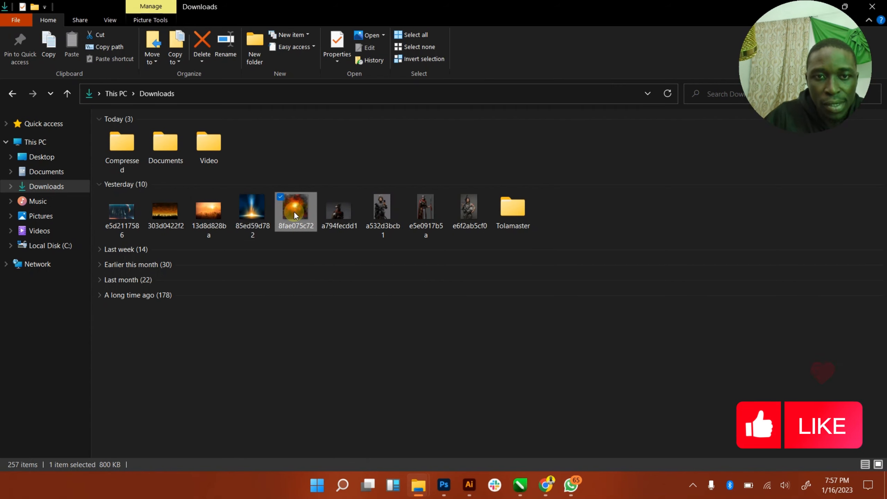
left_click_drag(294, 211, 285, 235)
left_click(348, 253)
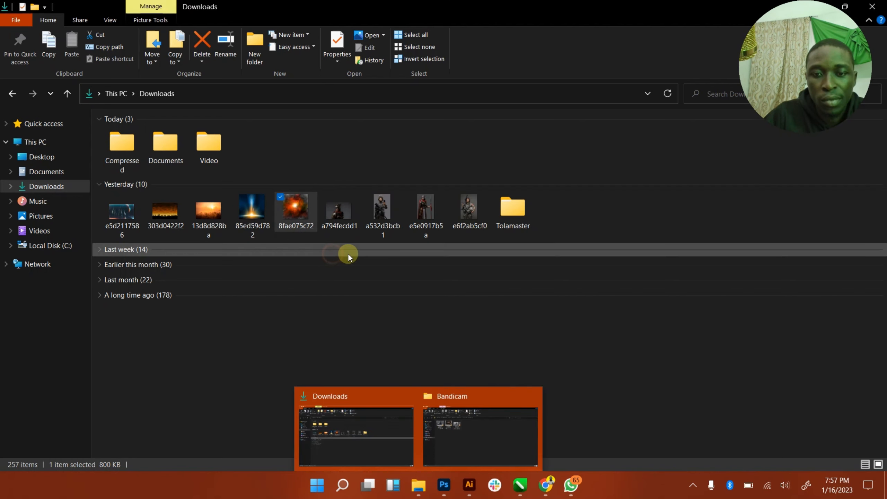
left_click(446, 492)
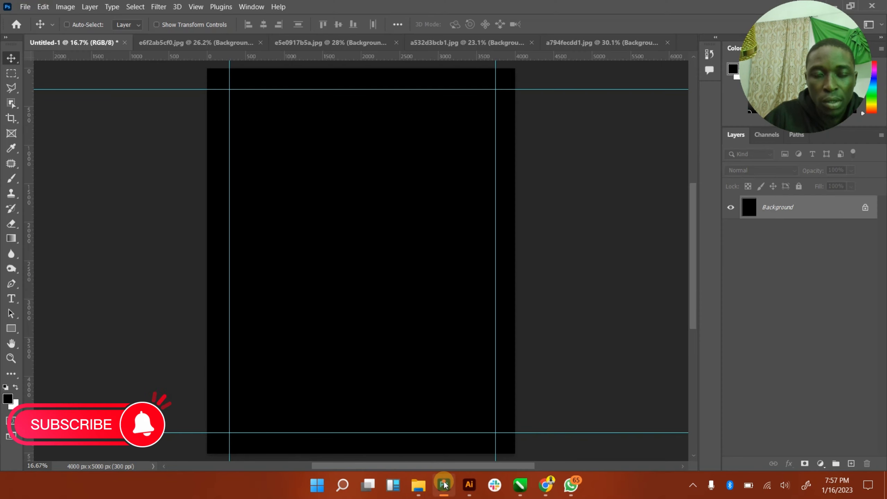
left_click(445, 486)
left_click_drag(297, 212, 364, 283)
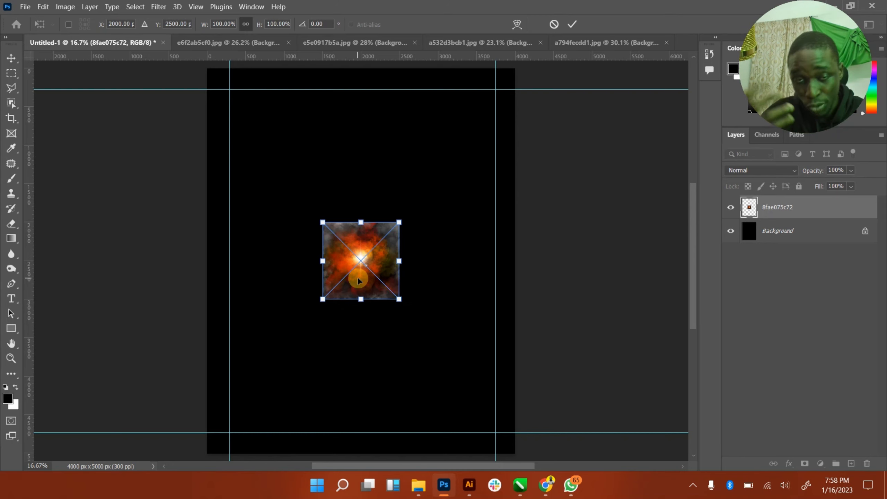
- Scale the placed explosion image to about 514% around its centre to cover the canvas, and rasterize its layer
scroll(387, 273, "down", 2)
scroll(383, 268, "up", 2)
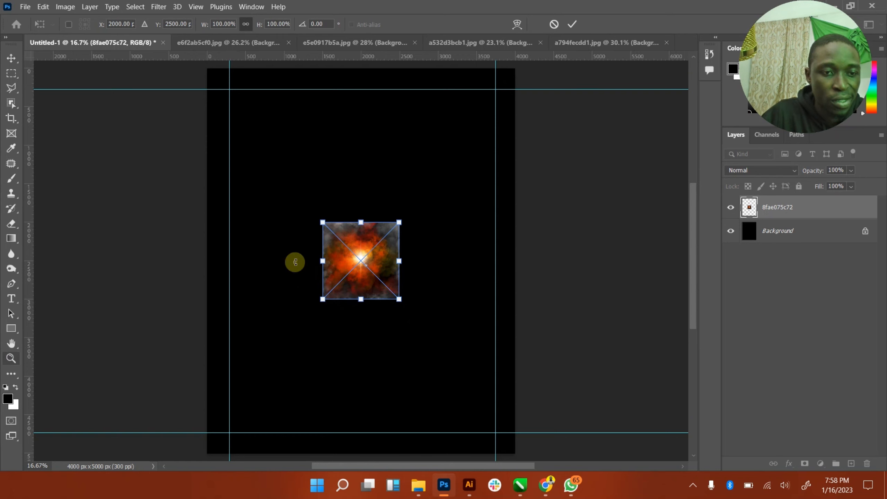
left_click_drag(405, 220, 578, 74)
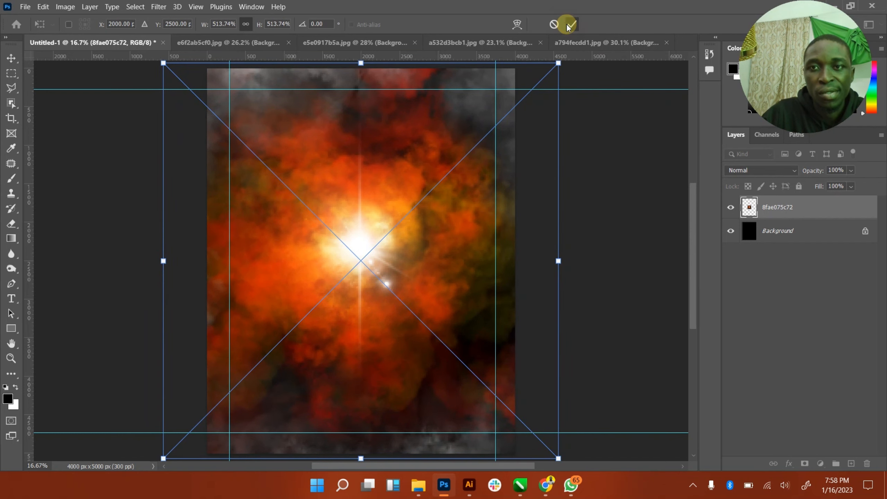
left_click(568, 25)
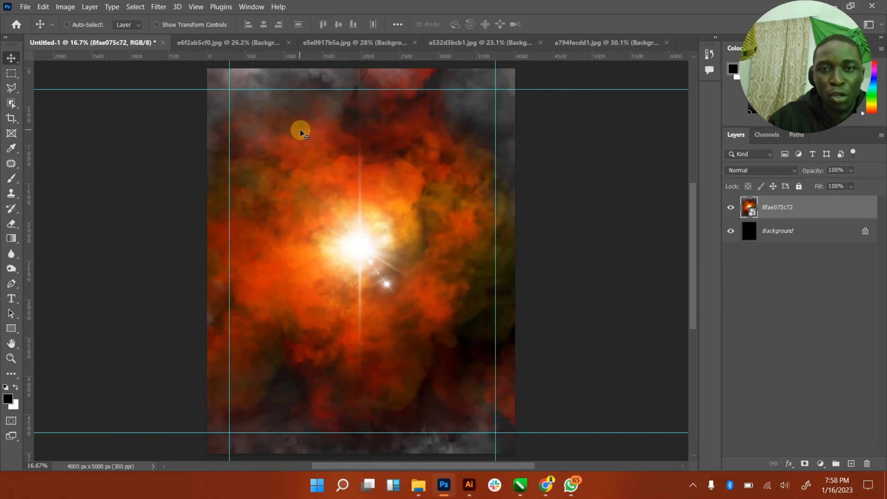
right_click(772, 208)
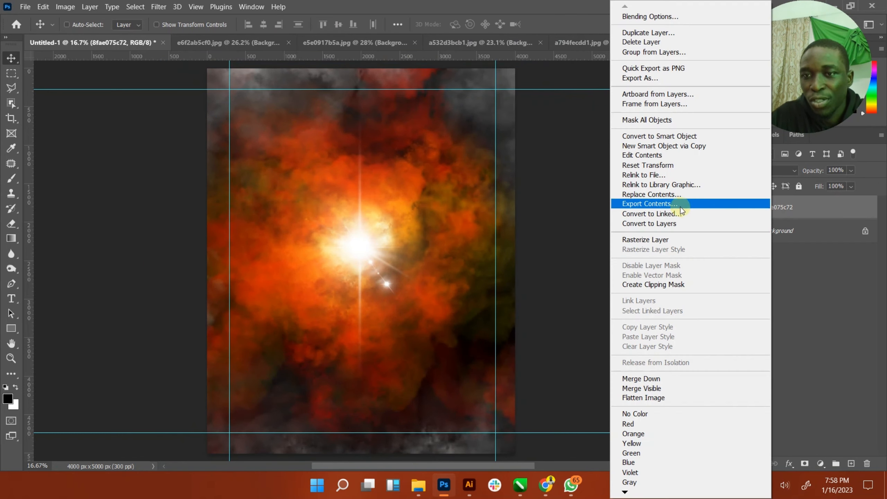
left_click(660, 240)
- Place the battlefield image 13d8d828ba from the Downloads folder and scale it to about 784% to cover the canvas
left_click(7, 358)
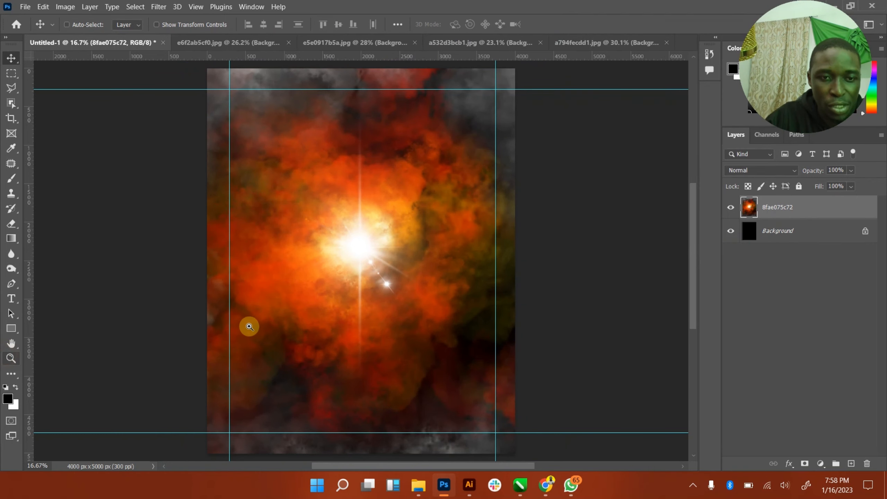
left_click_drag(415, 300, 405, 297)
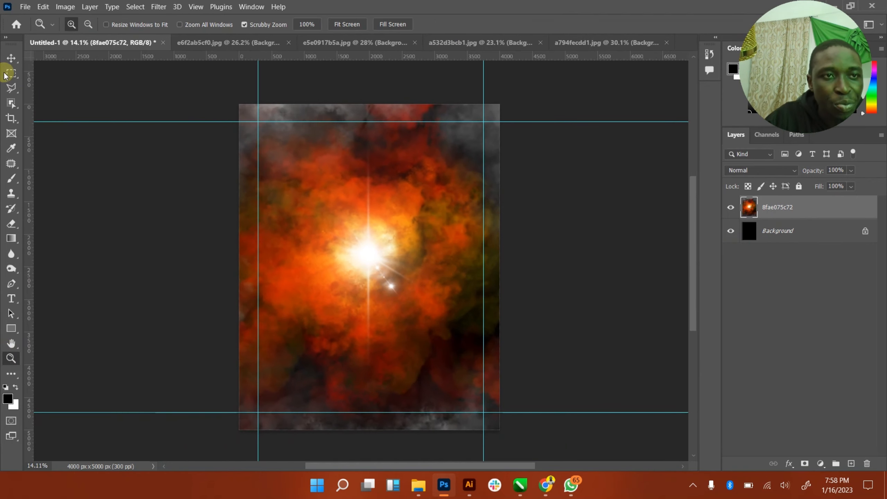
left_click(11, 57)
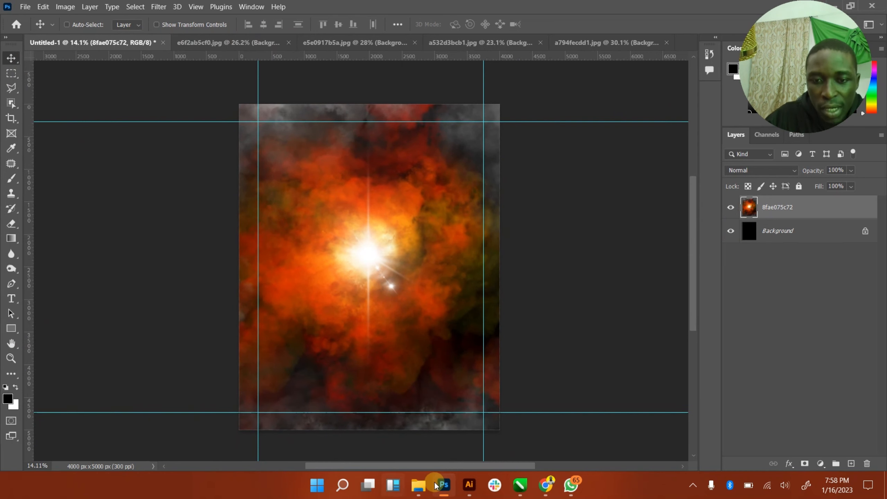
mouse_move(418, 485)
left_click(356, 425)
left_click(202, 220)
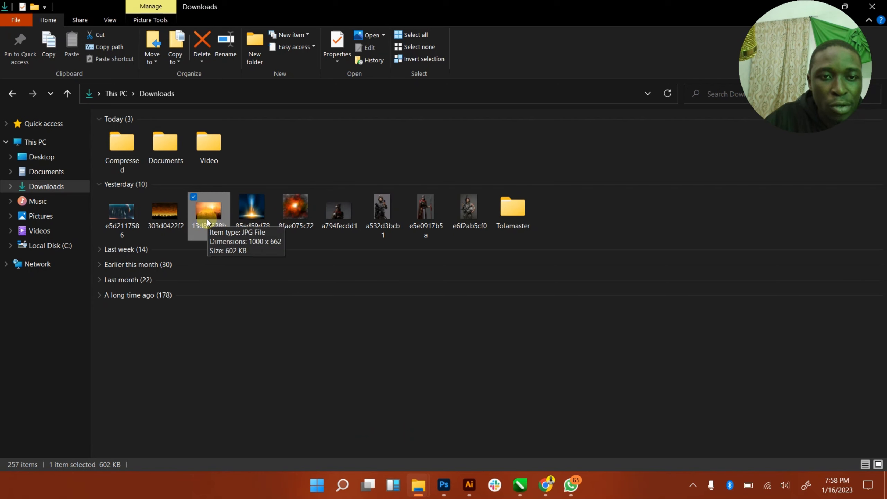
left_click_drag(211, 219, 409, 373)
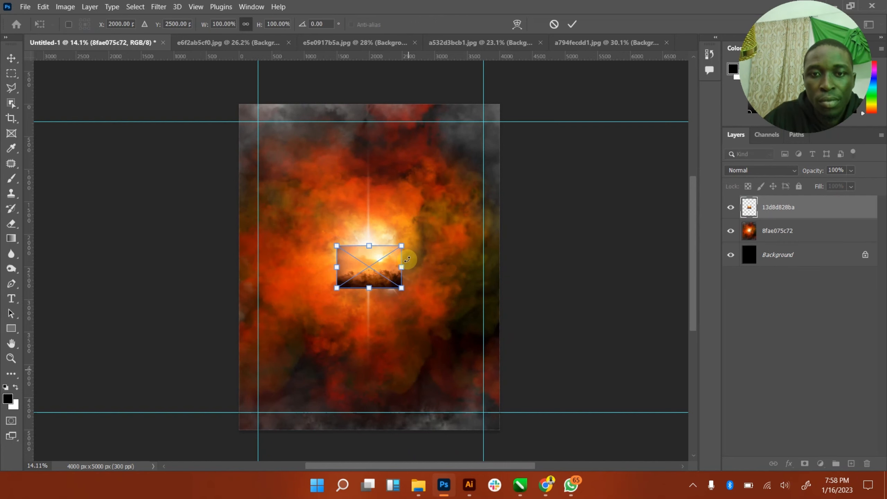
left_click_drag(403, 245, 619, 122)
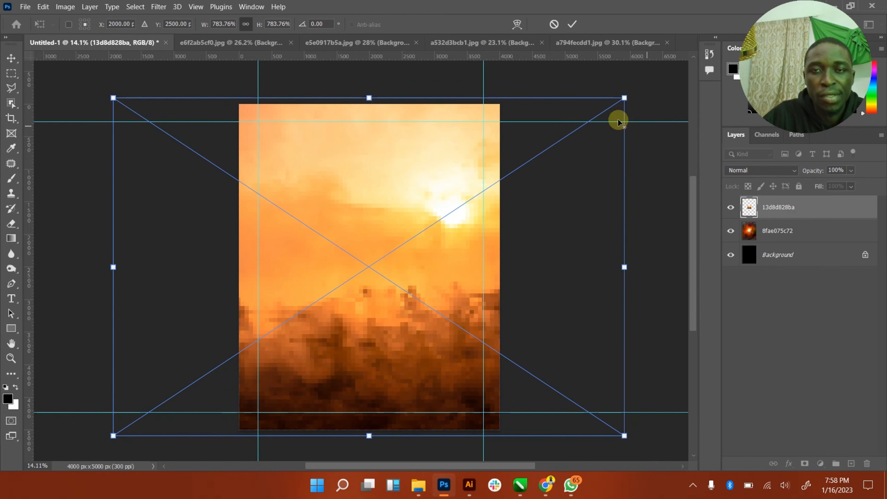
key("Return")
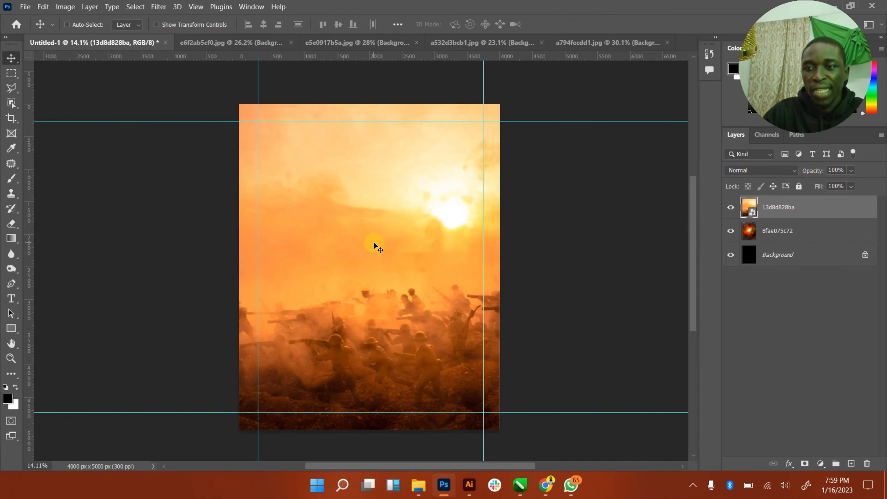
- Move the 8fae075c72 explosion layer above the 13d8d828ba battlefield layer
left_click(730, 213)
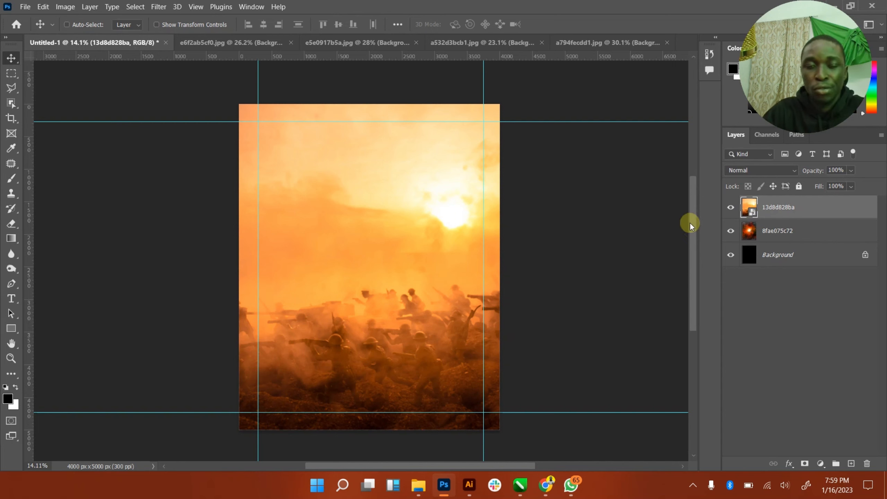
left_click_drag(764, 215, 774, 240)
key("alt+bracketright")
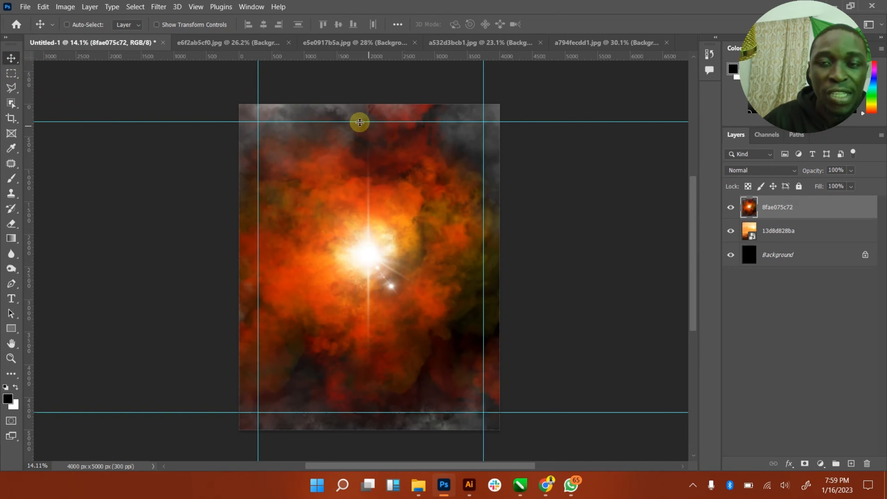
- Try the Soft Light blend mode on the 8fae075c72 explosion layer, compare it hidden and shown, and reset it to Normal
left_click(768, 170)
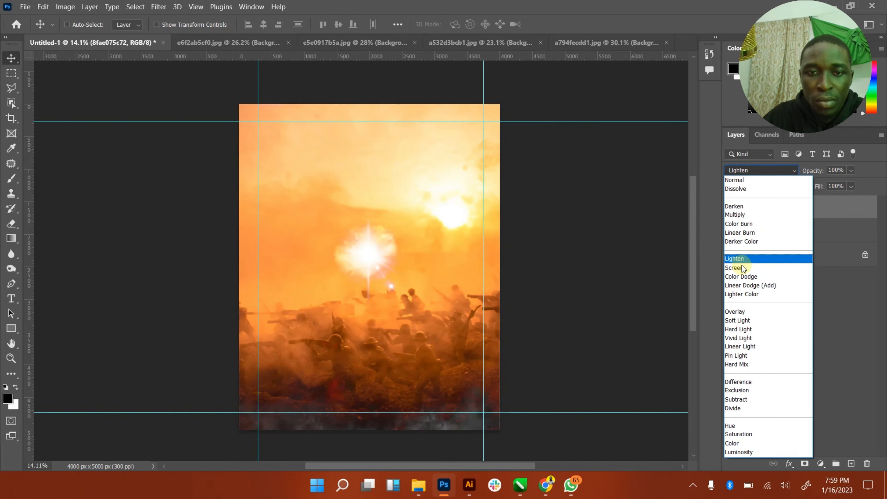
left_click(739, 320)
left_click(730, 208)
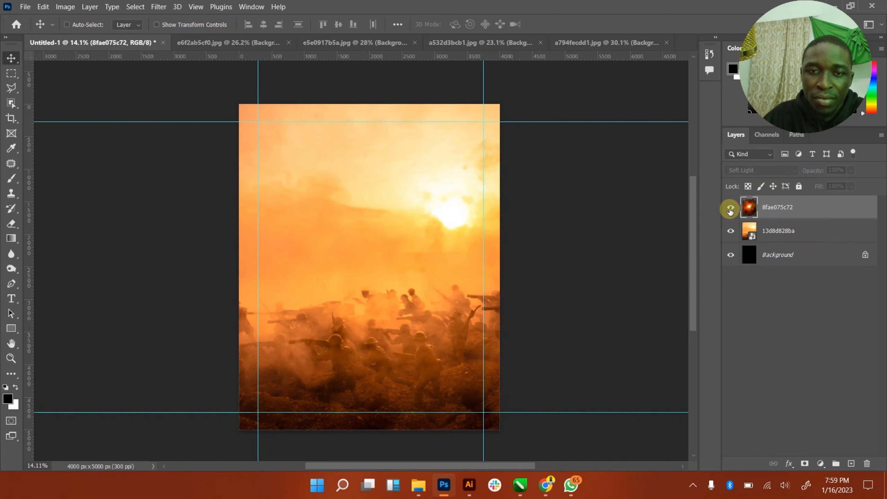
left_click(730, 208)
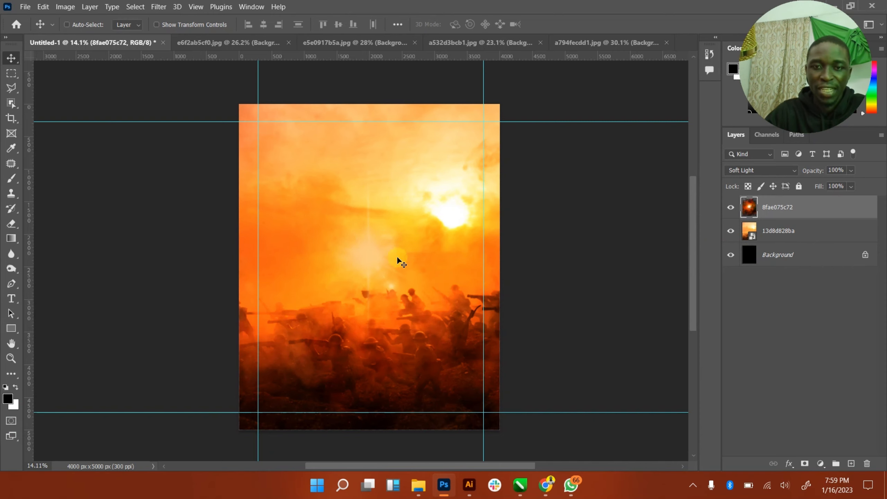
left_click(784, 169)
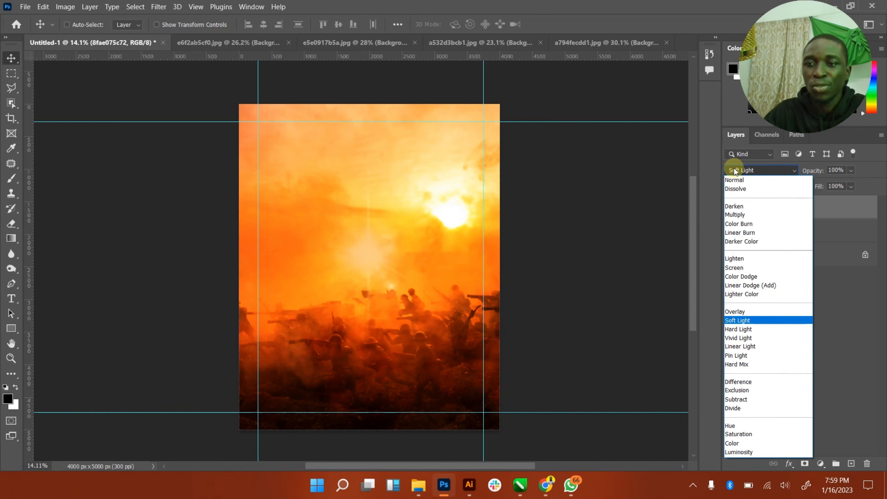
left_click(735, 180)
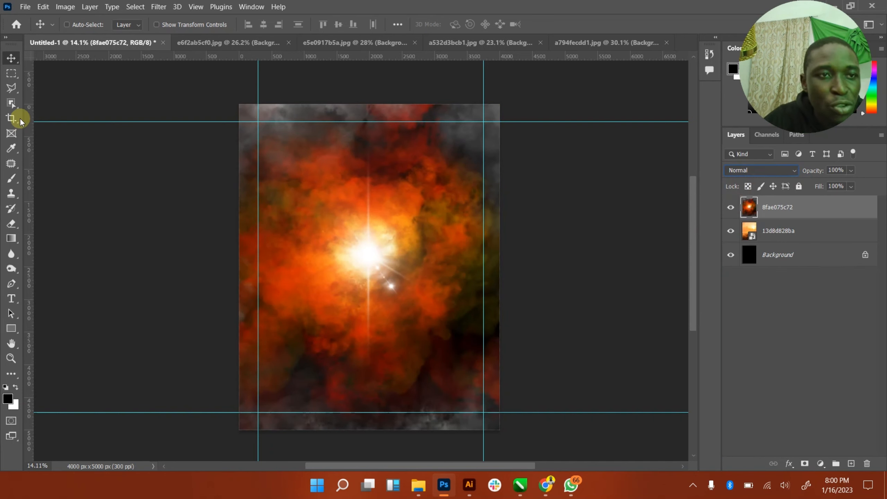
- Outline the white flare at the explosion's centre, including its vertical light streaks, with a closed Polygonal Lasso selection
left_click(11, 88)
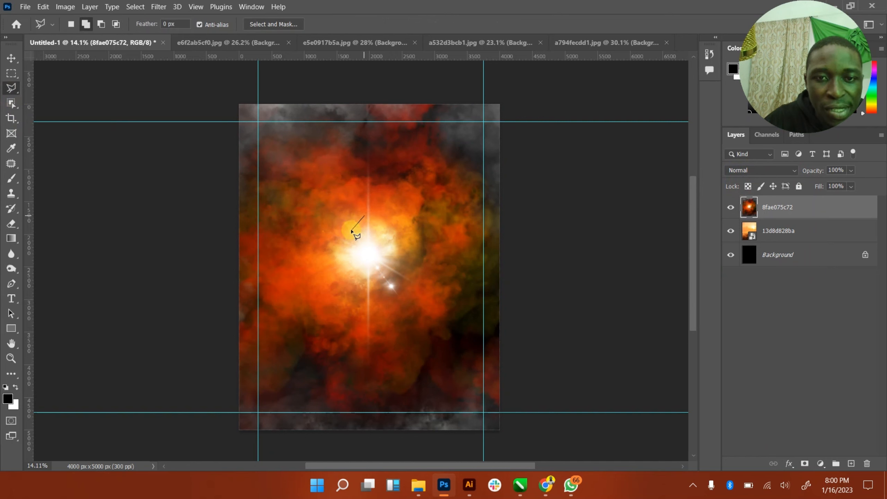
left_click(351, 230)
left_click(330, 237)
left_click(330, 276)
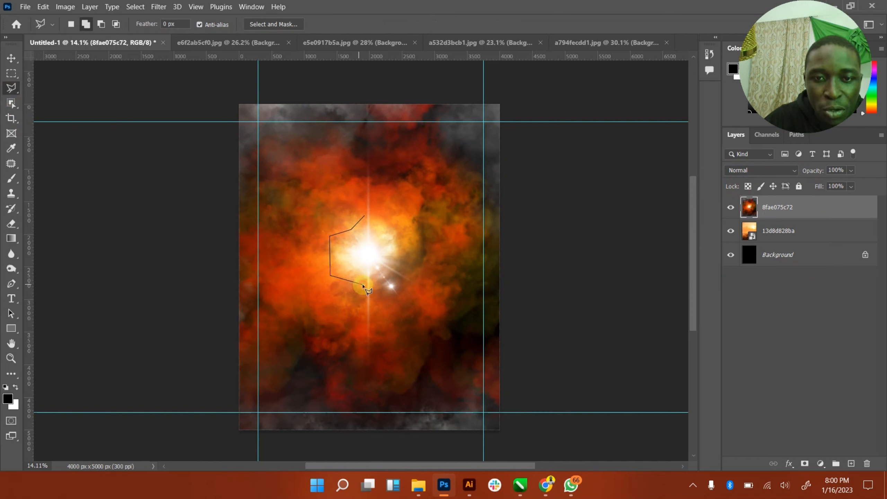
left_click(363, 286)
left_click(364, 358)
left_click(371, 285)
left_click(413, 307)
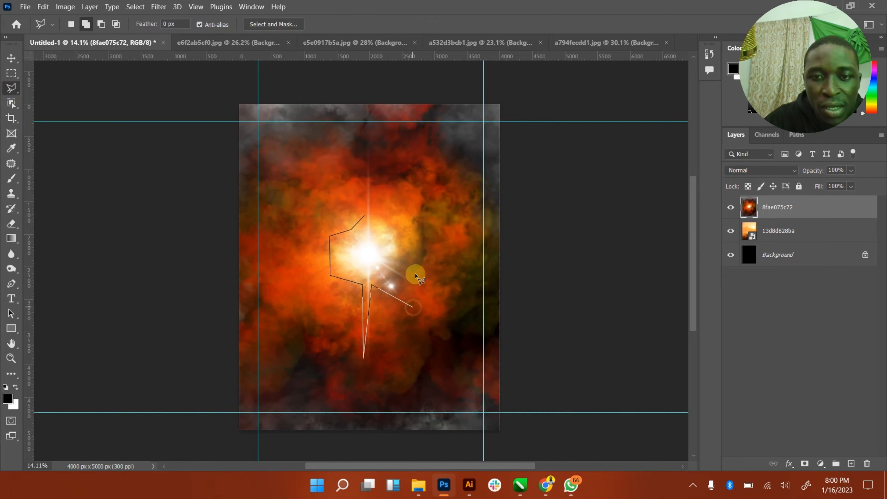
left_click(415, 269)
left_click(387, 213)
left_click(371, 212)
left_click(371, 148)
left_click(360, 158)
left_click(365, 203)
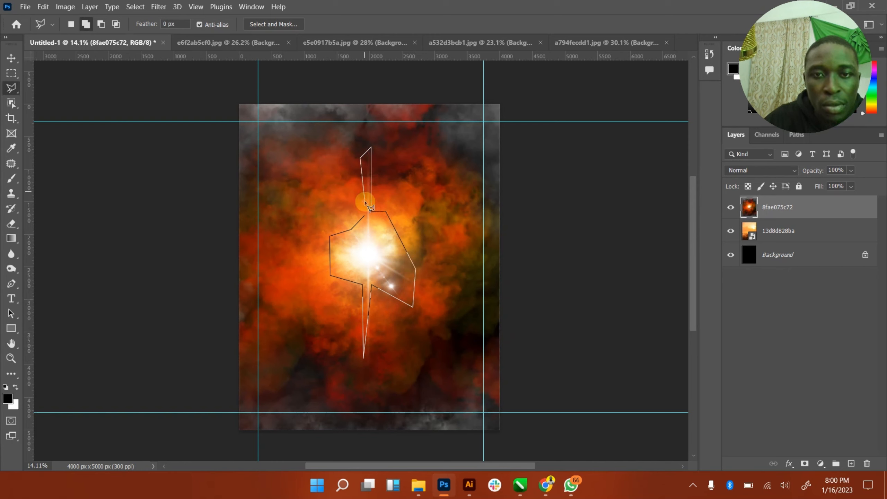
left_click(365, 214)
- Fill the flare selection using Content-Aware with Color Adaptation, Normal mode and 100% opacity, and deselect it
right_click(371, 238)
left_click(391, 376)
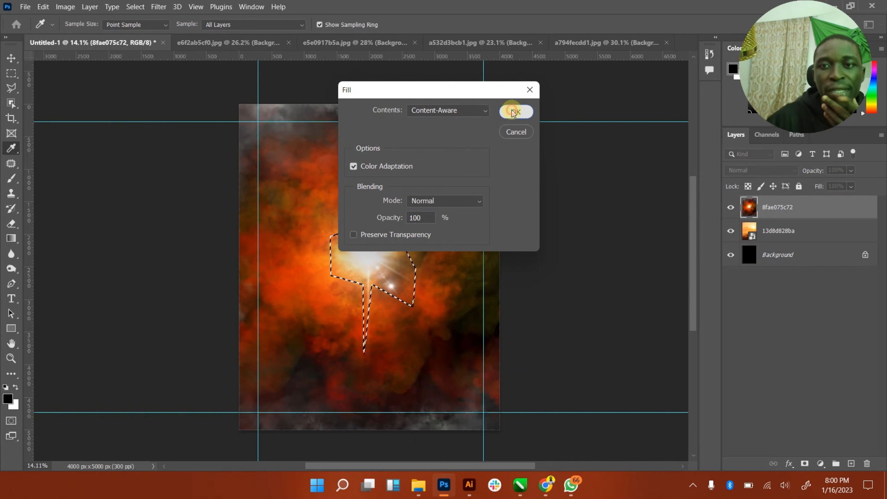
left_click(513, 112)
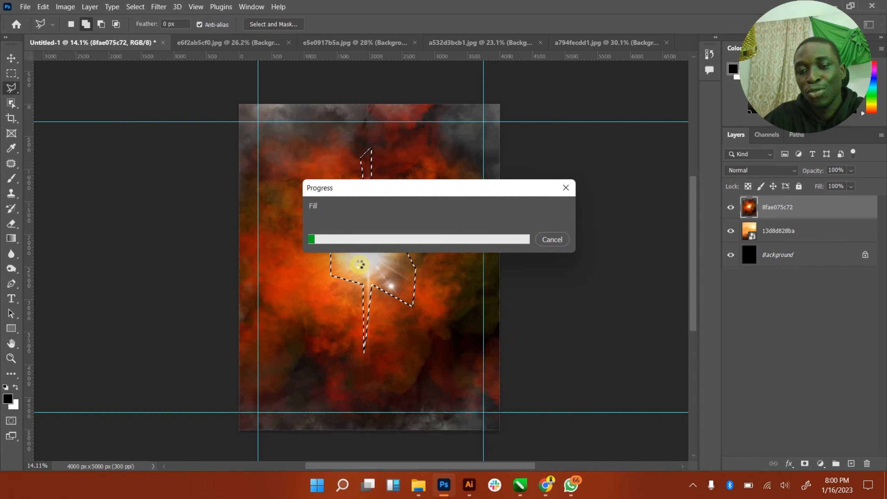
right_click(370, 221)
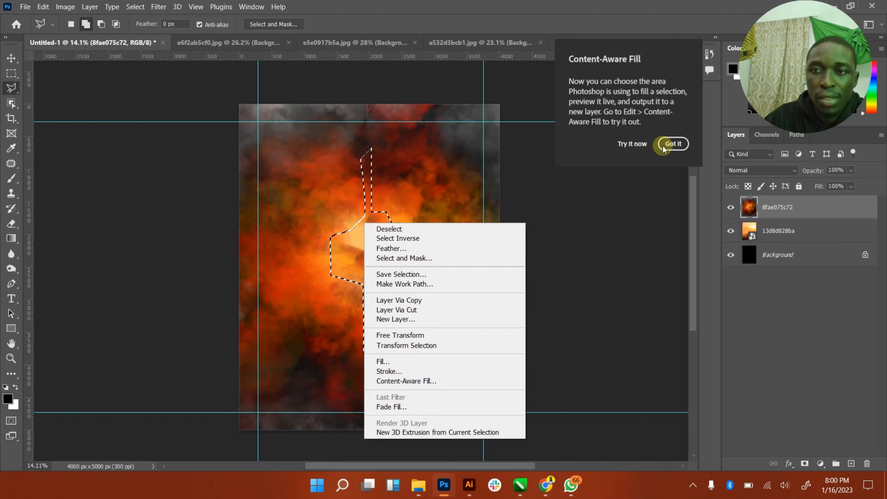
left_click(673, 144)
right_click(352, 219)
left_click(377, 224)
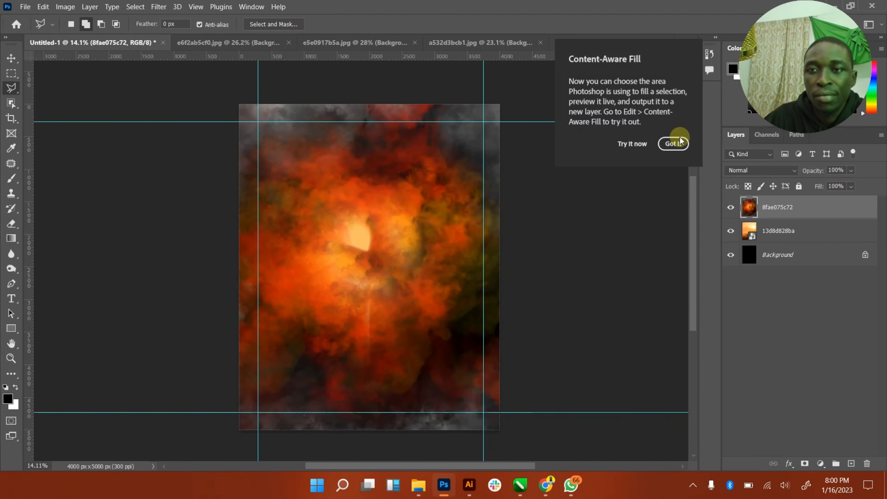
left_click(673, 143)
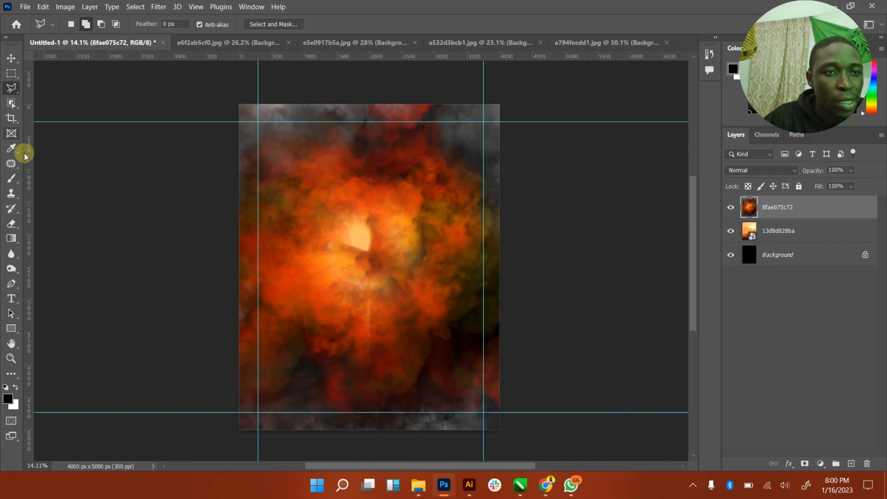
- Blend away the pale blotch left at the explosion's centre with the Patch tool, using nearby cloud texture
left_click(11, 163)
mouse_move(14, 162)
left_mouse_down()
mouse_move(79, 169)
mouse_move(59, 185)
left_mouse_up()
mouse_move(371, 213)
left_mouse_down()
mouse_move(331, 250)
mouse_move(379, 259)
mouse_move(373, 220)
mouse_move(345, 298)
mouse_move(327, 286)
left_mouse_up()
left_click(406, 228)
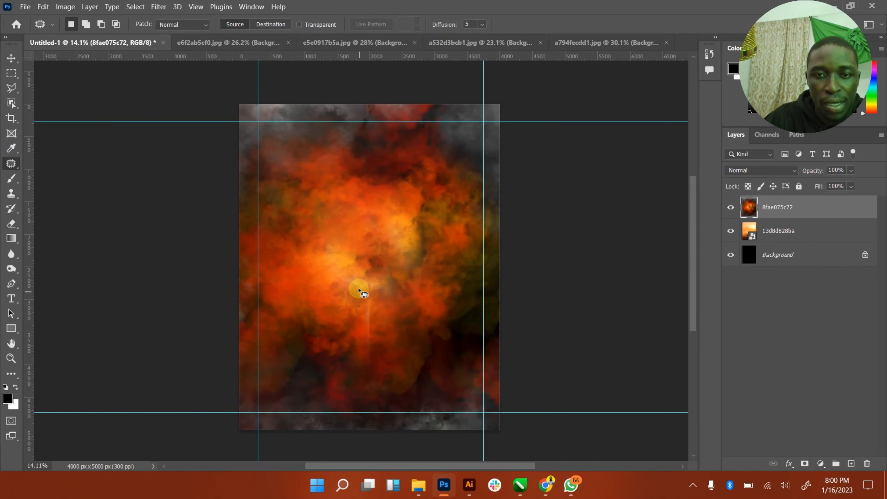
- Set the 8fae075c72 explosion layer's blend mode to Soft Light
left_click(11, 62)
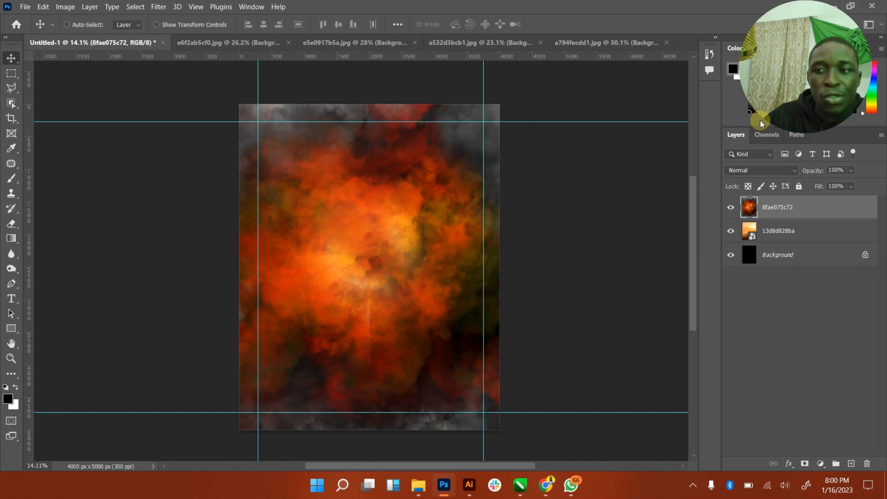
left_click(766, 169)
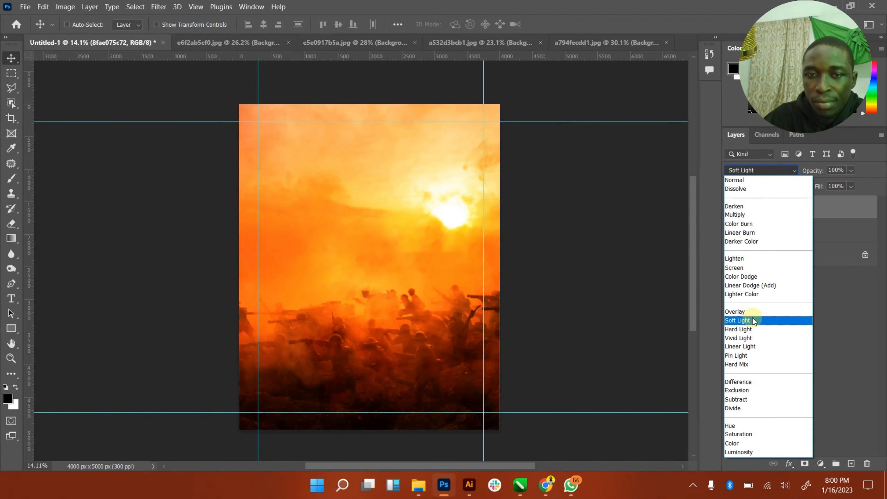
left_click(754, 319)
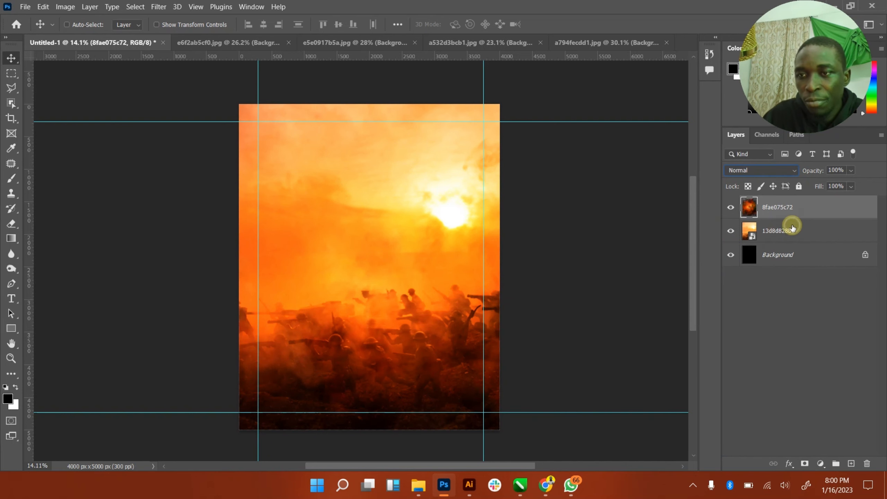
- Apply a Gaussian Blur with a 28-pixel radius to the 13d8d828ba battlefield layer, and compare the result with the explosion layer hidden and shown
right_click(791, 227)
left_click(829, 232)
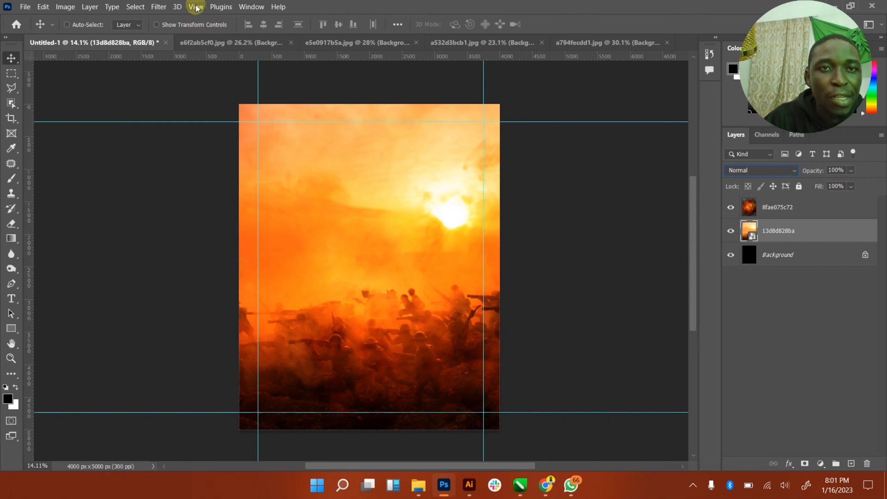
left_click(159, 7)
mouse_move(290, 144)
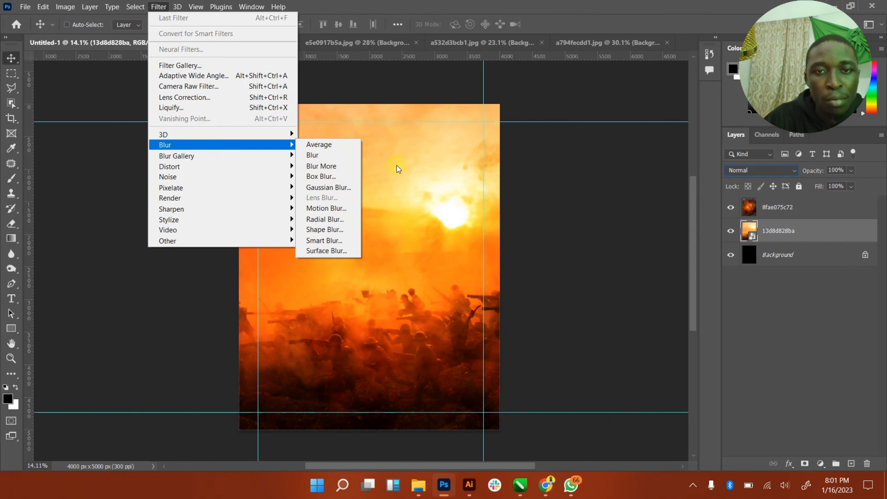
left_click(340, 189)
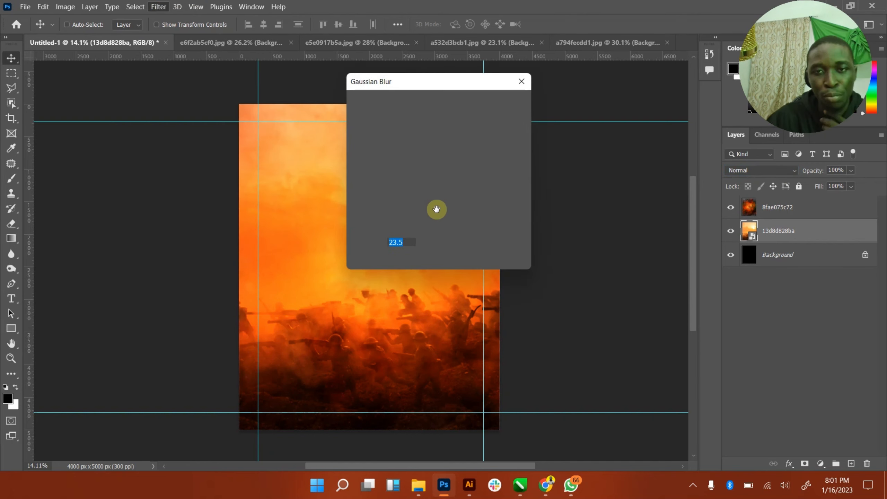
left_click_drag(425, 86, 558, 80)
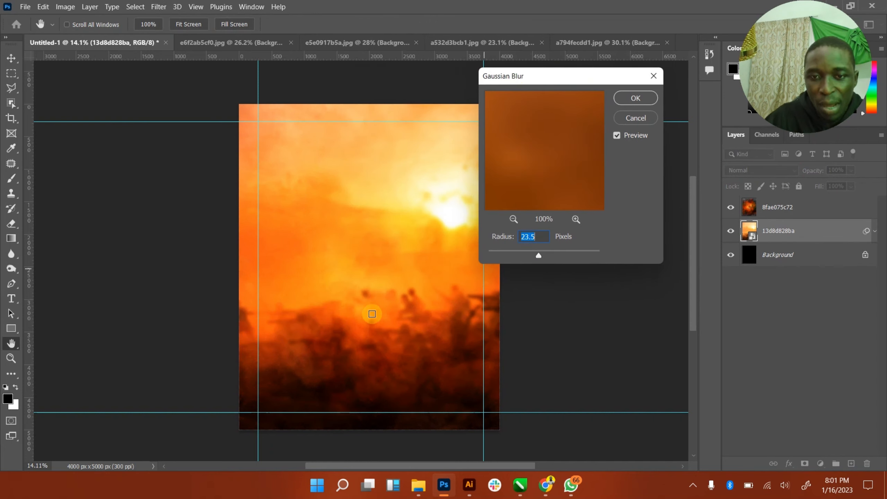
left_click_drag(513, 256, 525, 255)
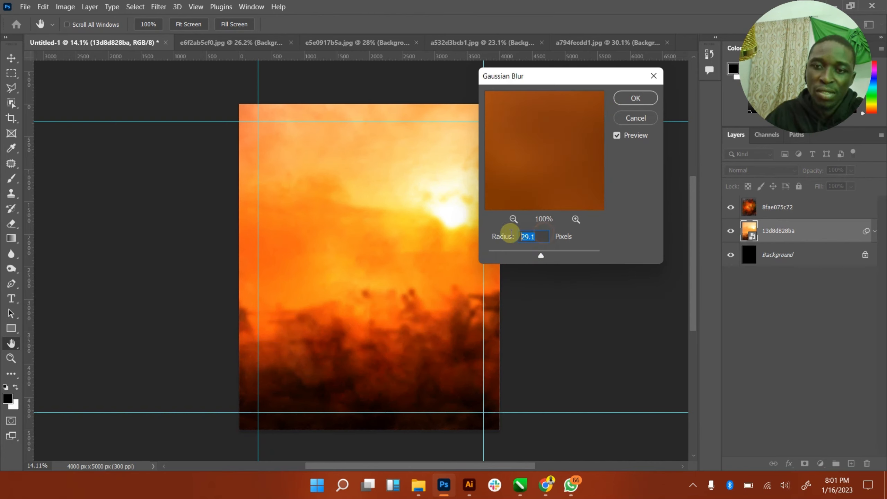
type("8")
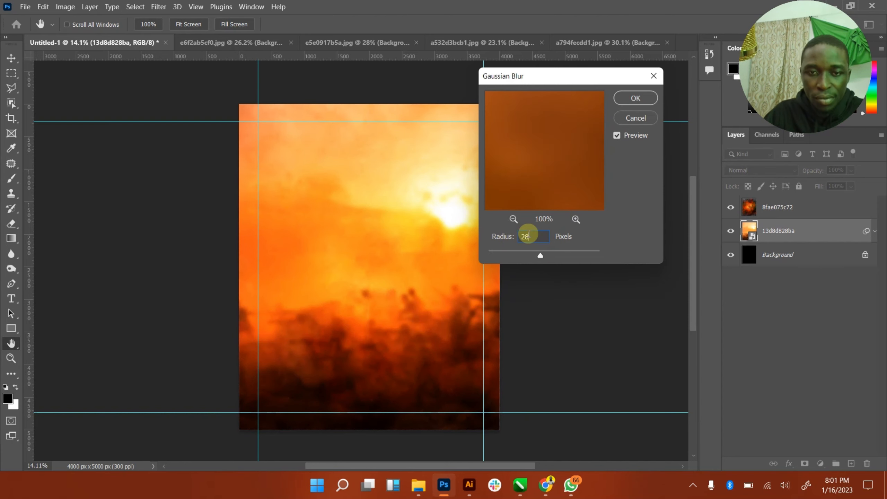
left_click(631, 98)
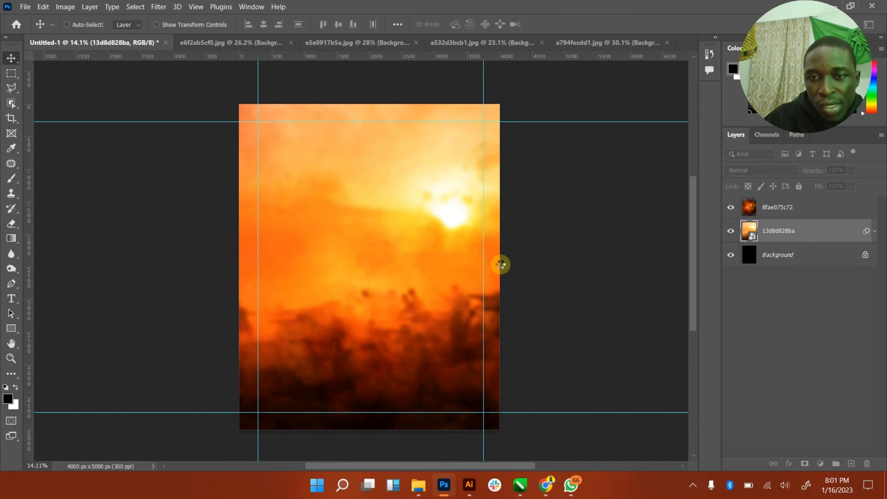
left_click(729, 208)
left_click(728, 208)
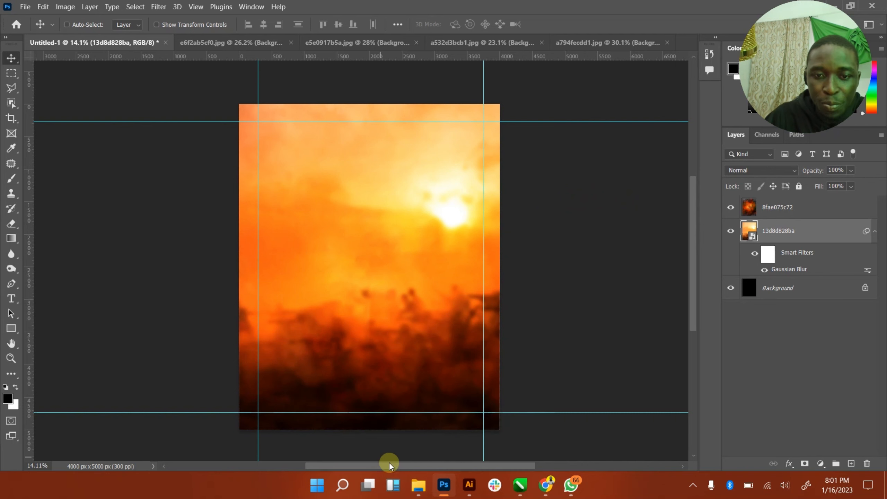
- Open 303d0422f2 from the Downloads folder in Photoshop and unlock its Background layer
mouse_move(418, 486)
left_click(361, 433)
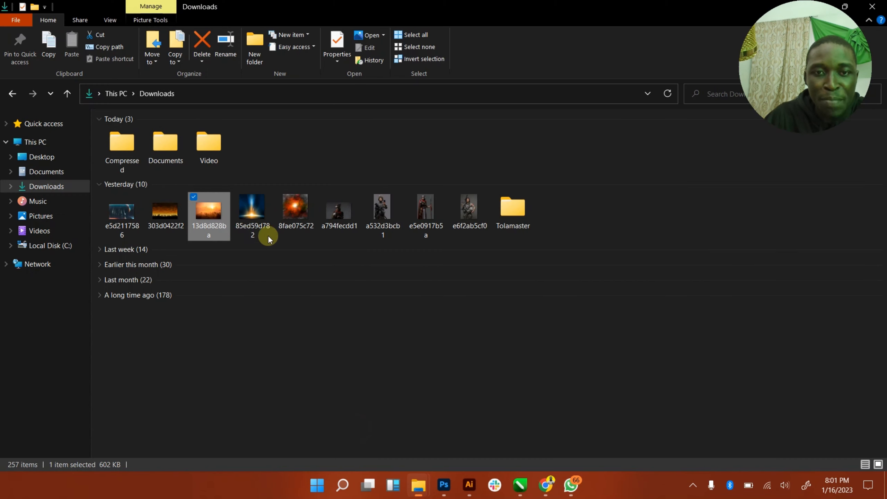
right_click(165, 211)
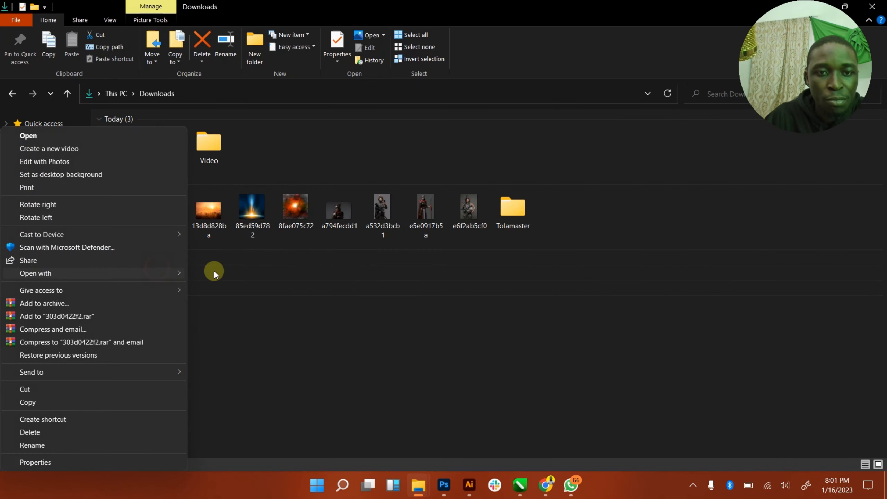
left_click(228, 282)
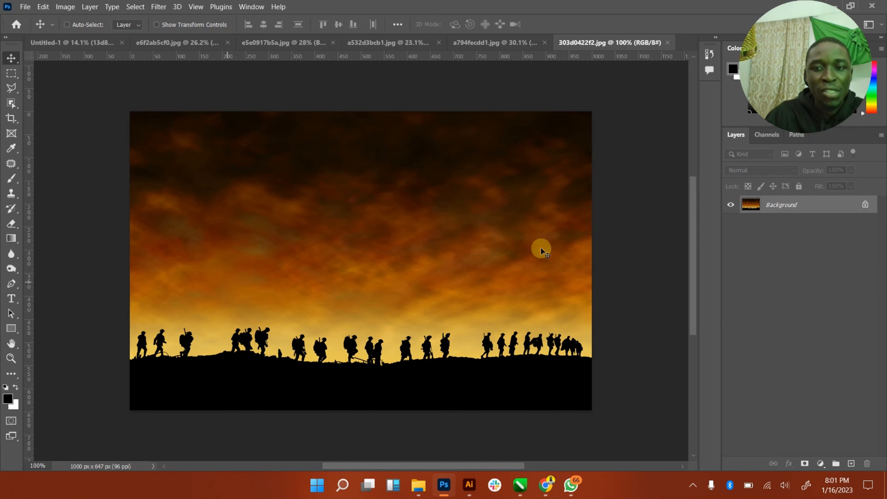
left_click(865, 205)
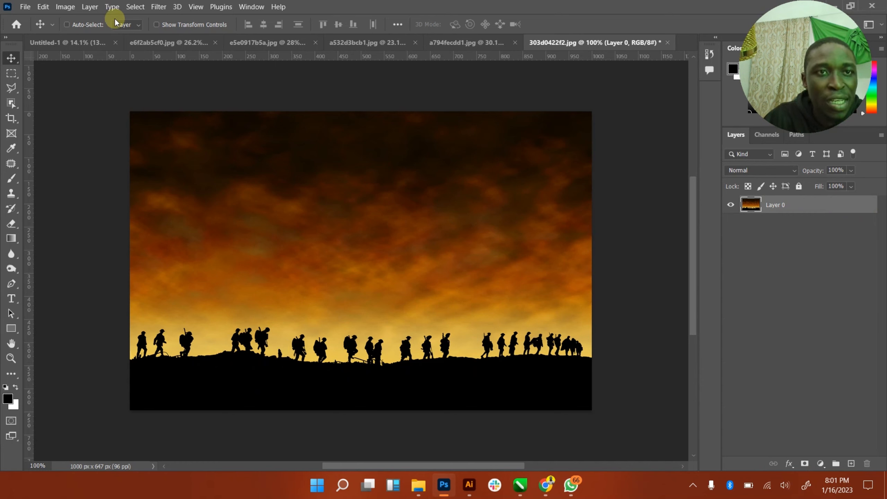
- Select the black ground and soldier silhouettes with Color Range, sampling the ground's black and setting Fuzziness to 91
left_click(159, 8)
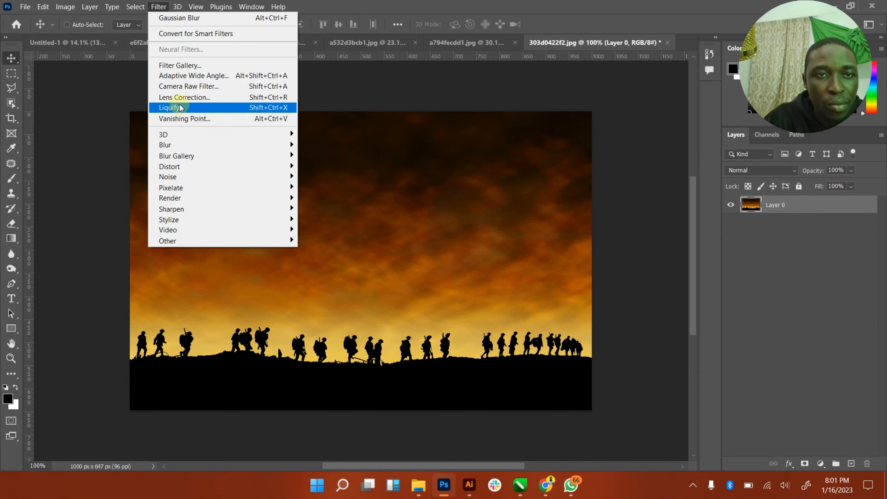
left_click(135, 8)
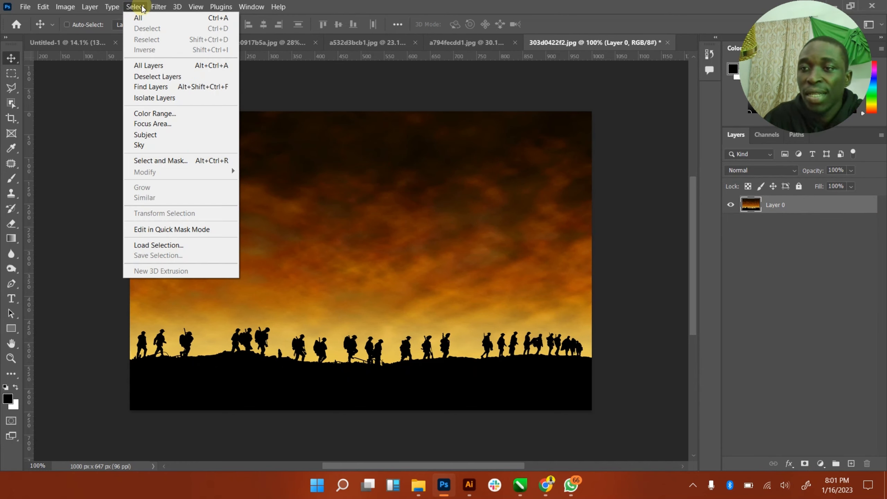
left_click(156, 114)
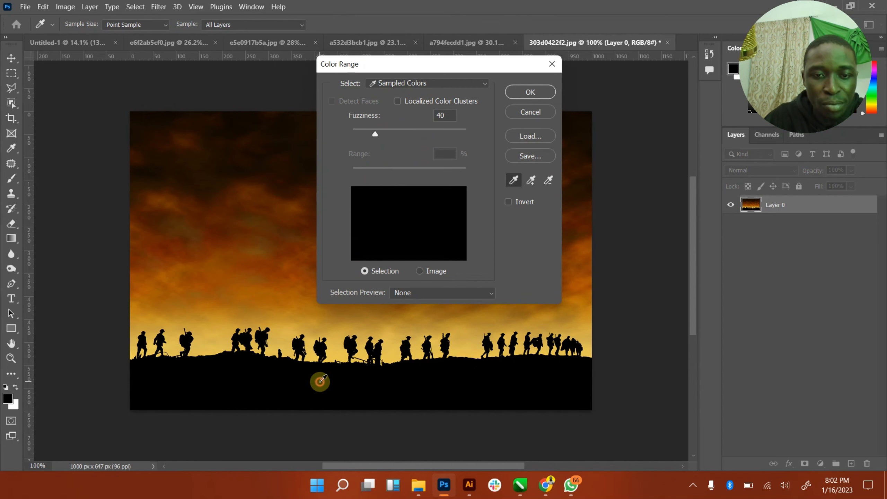
left_click(320, 381)
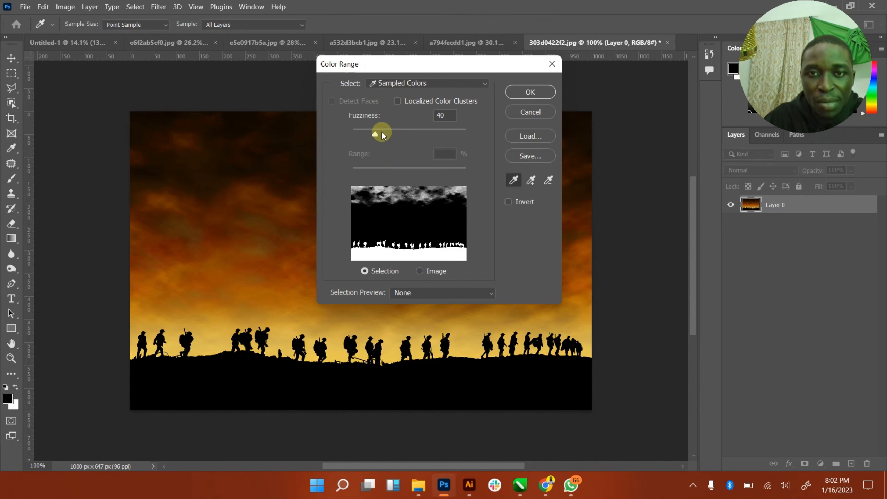
left_click_drag(373, 136, 396, 137)
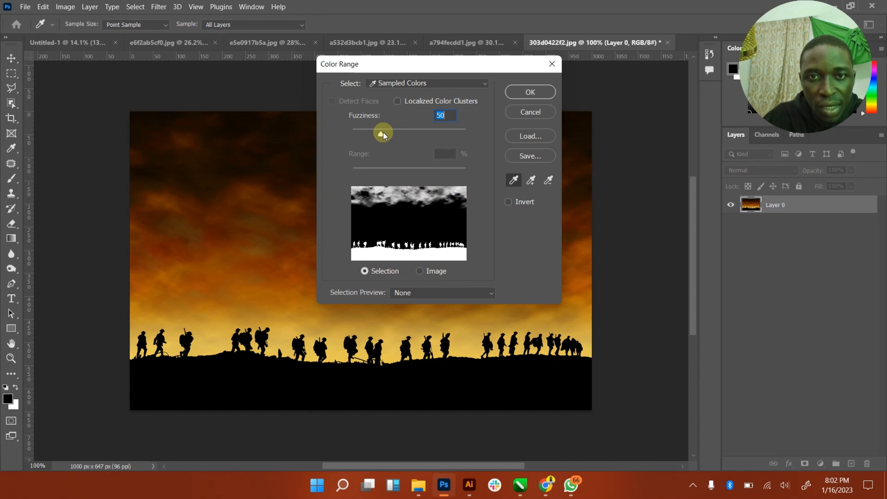
left_click_drag(383, 136, 411, 137)
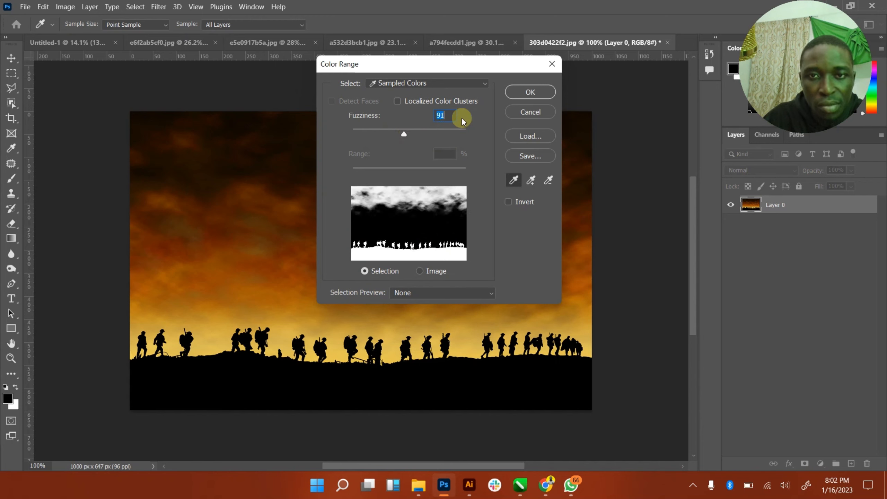
left_click(524, 93)
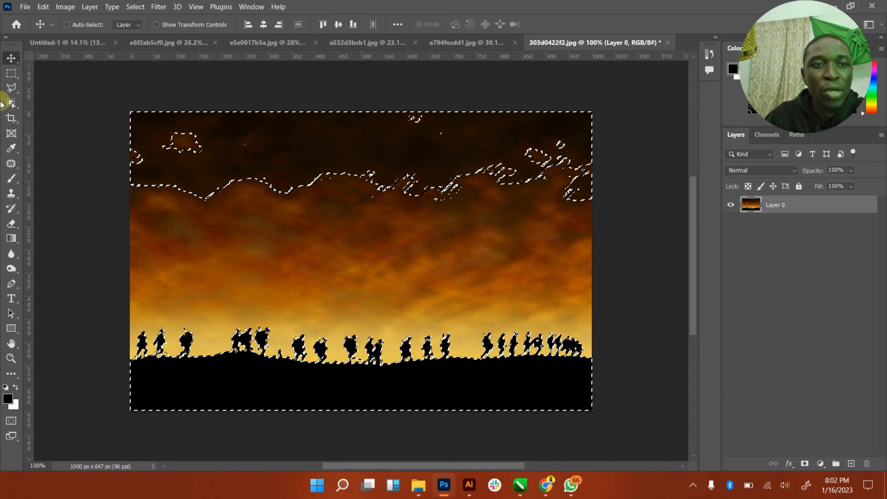
- Subtract the dark upper sky from the selection with the Polygonal Lasso, leaving only the ground and marching soldiers selected
left_click(10, 90)
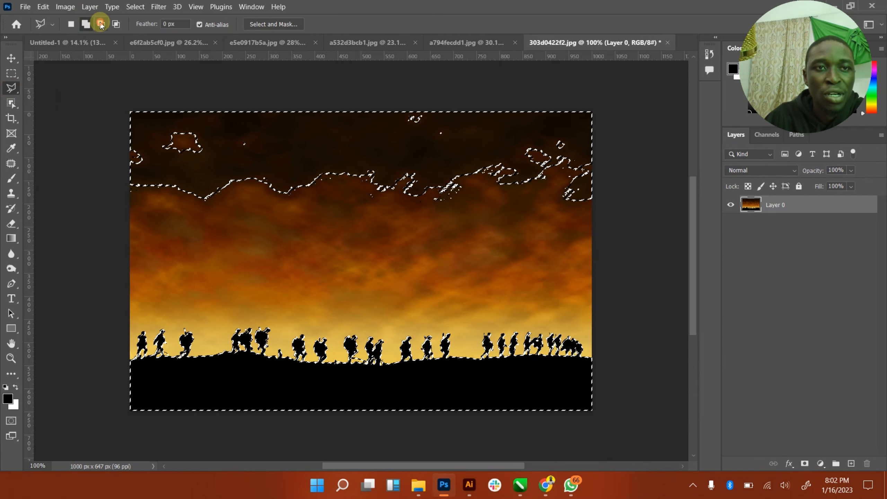
left_click(139, 100)
left_click(94, 228)
left_click(625, 250)
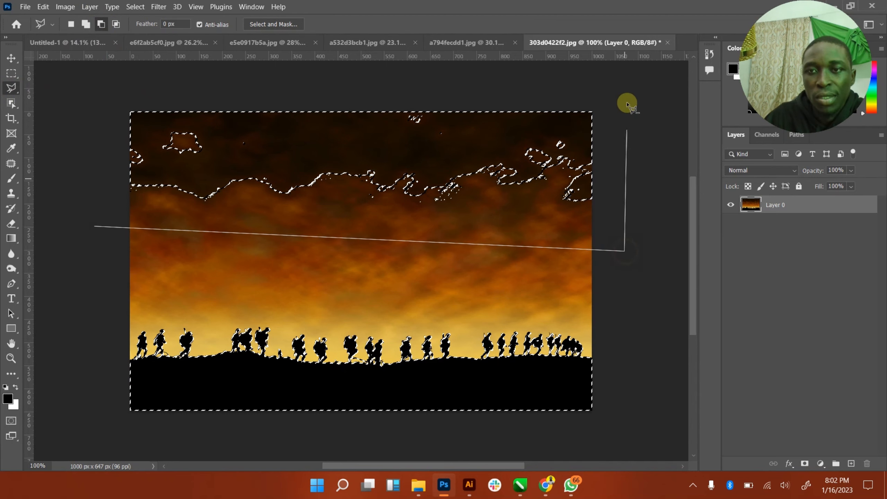
left_click(627, 98)
double_click(86, 96)
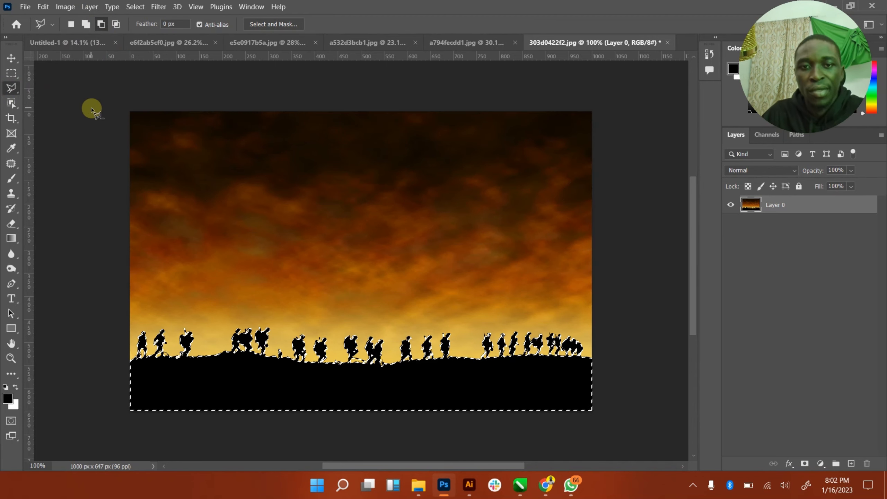
- Copy the selected ground and soldiers to a new layer with the original layer hidden, and bring that layer into Untitled-1
left_click(11, 58)
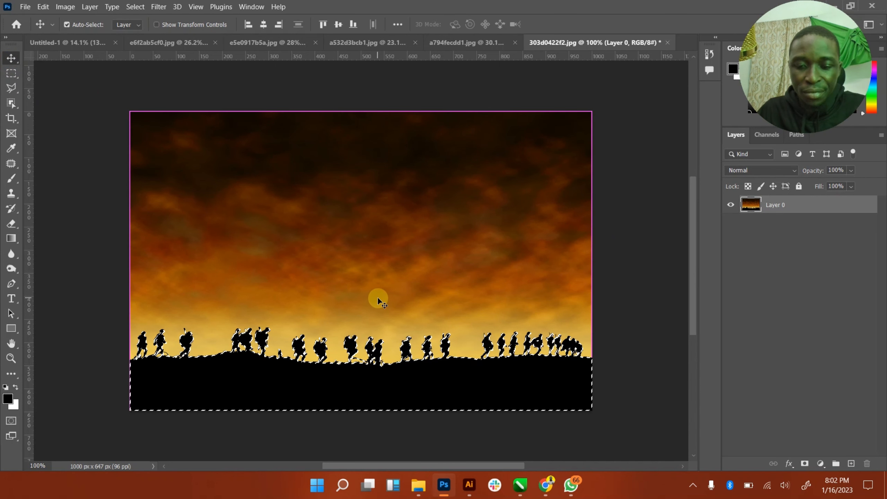
key("ctrl+j")
left_click(732, 223)
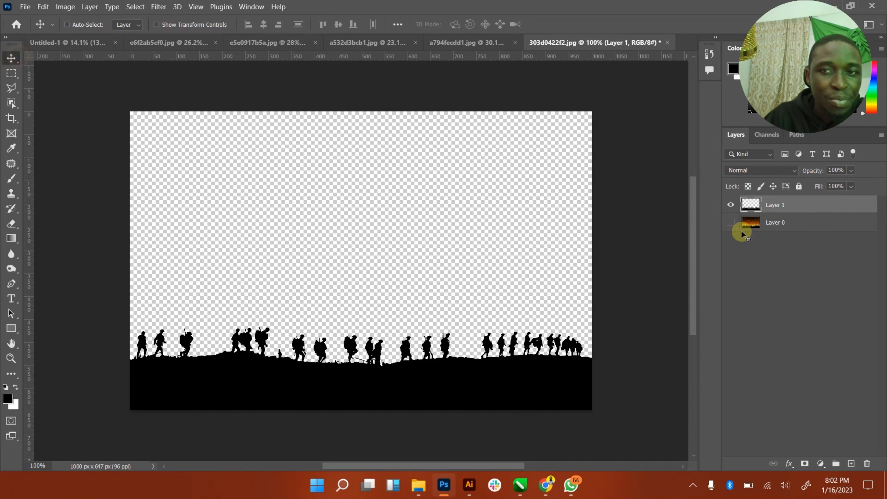
left_click_drag(408, 322, 95, 43)
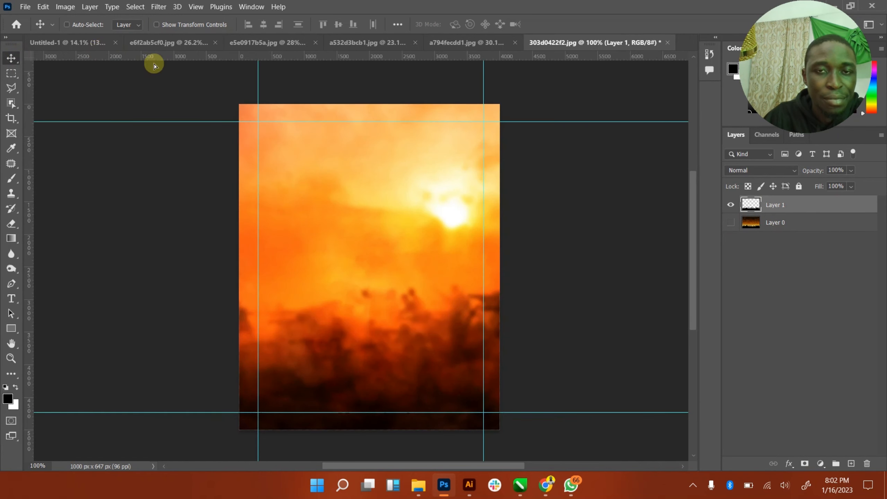
left_click_drag(154, 65, 363, 290)
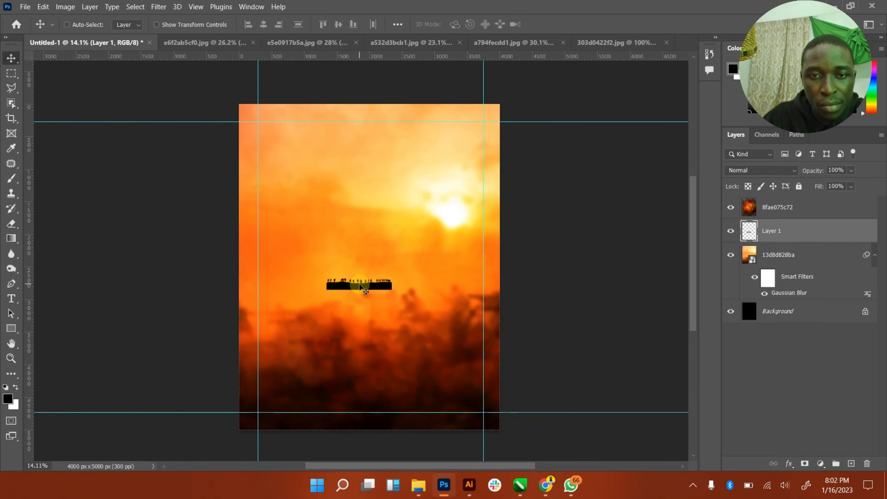
- Enlarge the soldier silhouette layer to span the canvas width and move it down to the canvas's bottom edge
left_click(213, 26)
left_click_drag(398, 258, 490, 195)
left_click(573, 25)
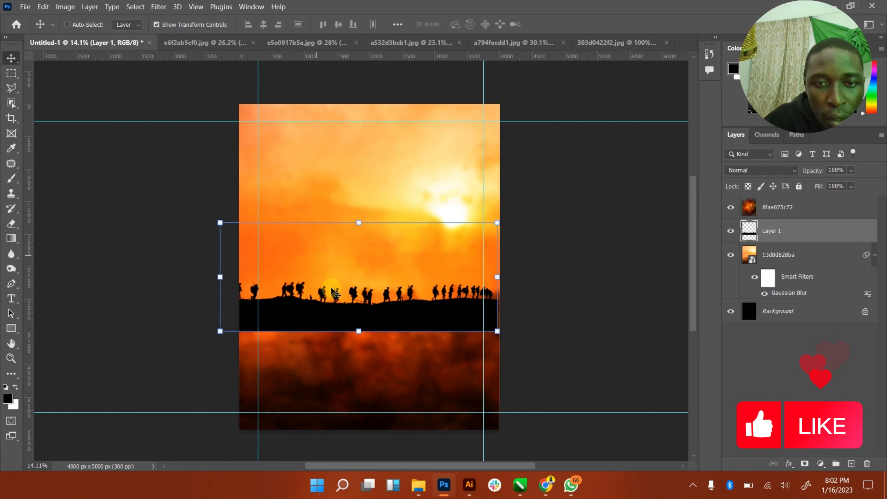
left_click(187, 28)
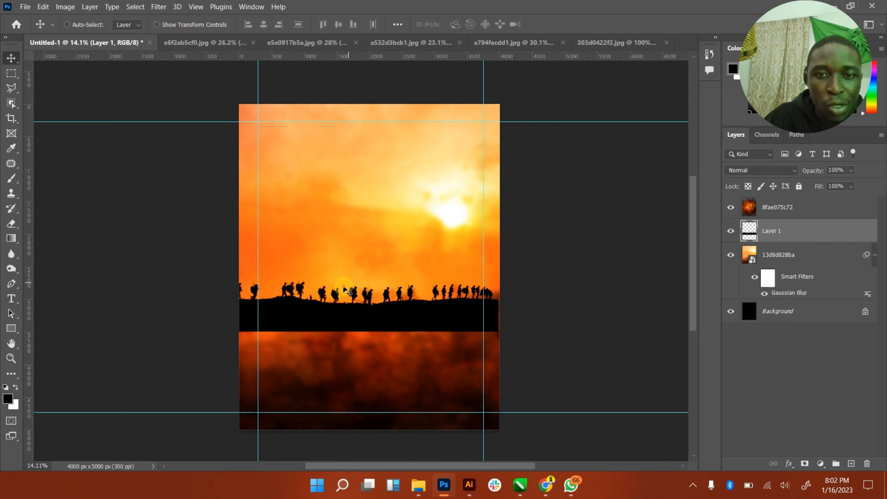
left_click_drag(343, 291, 384, 355)
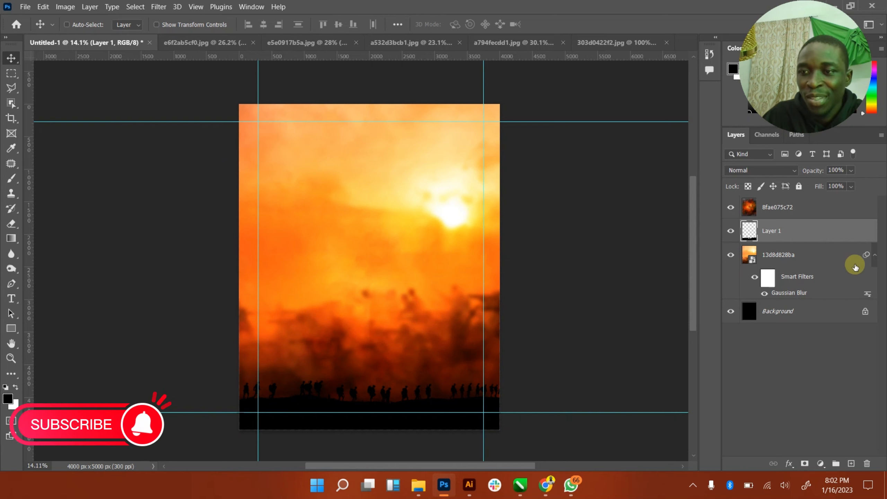
- Collapse the 13d8d828ba layer's smart filter list and compare the composite with the 8fae075c72 explosion layer hidden and shown
left_click(875, 255)
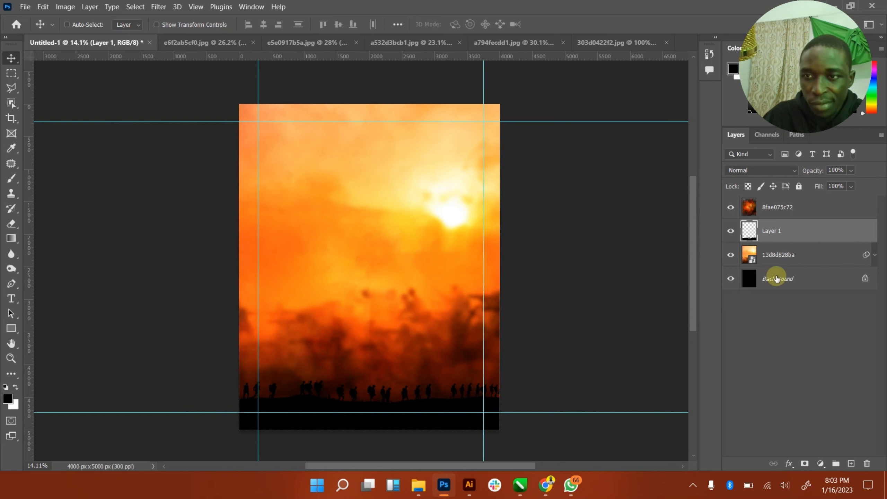
left_click(791, 257)
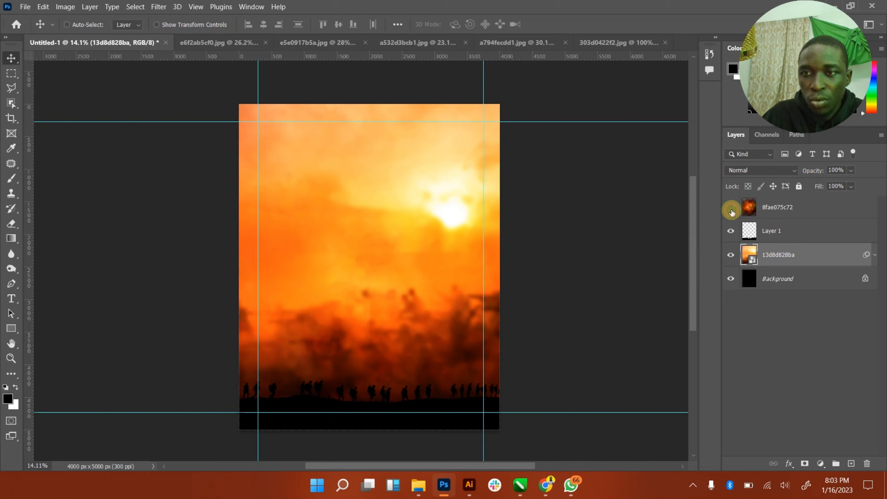
left_click(731, 210)
left_click(731, 210)
left_click(731, 212)
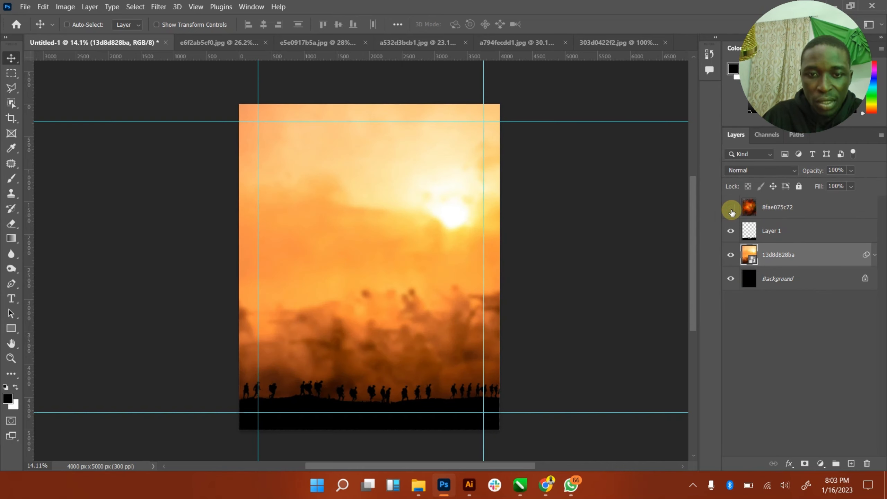
- Toggle the 8fae075c72 explosion layer's visibility to compare its effect on the composite, leaving the layer shown
left_click(731, 212)
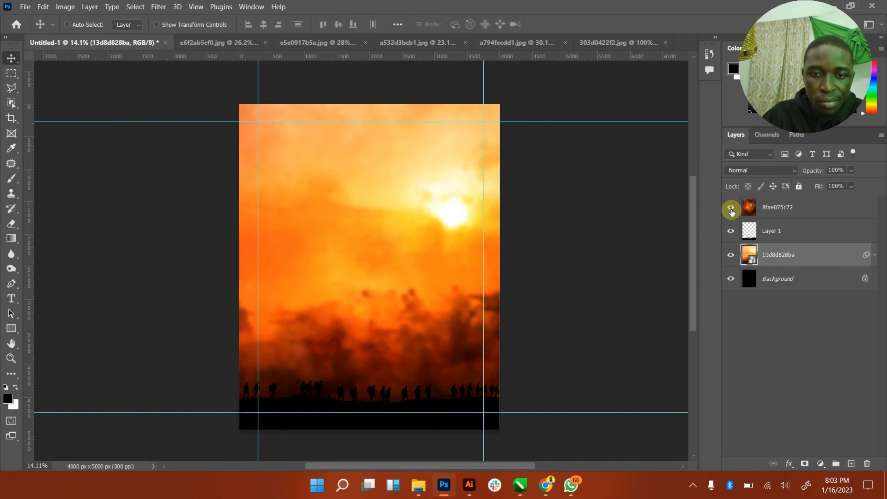
left_click(732, 211)
left_click(732, 211)
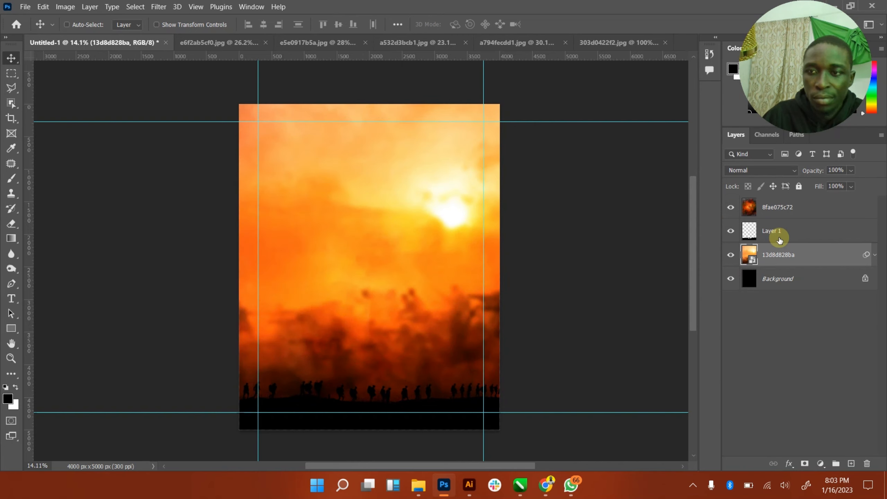
left_click(779, 240)
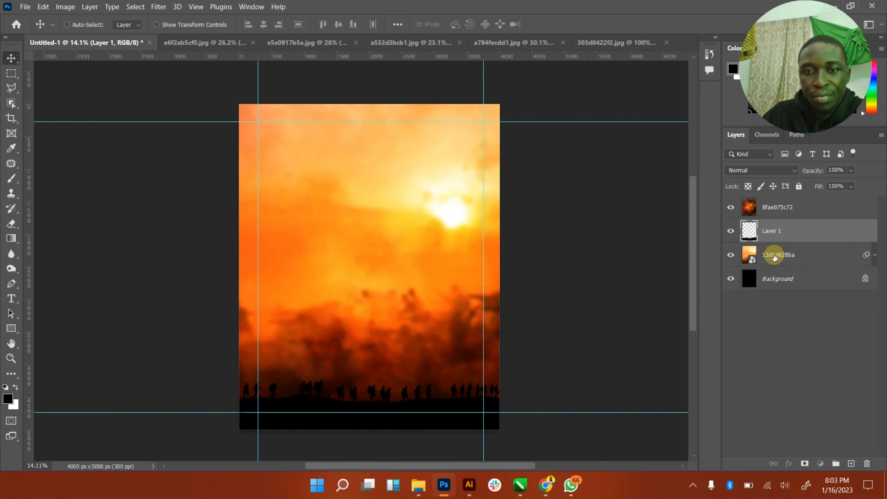
- Try flipping the blurred 13d8d828ba background vertically, compare it with the original orientation, and undo the flip
left_click(775, 257)
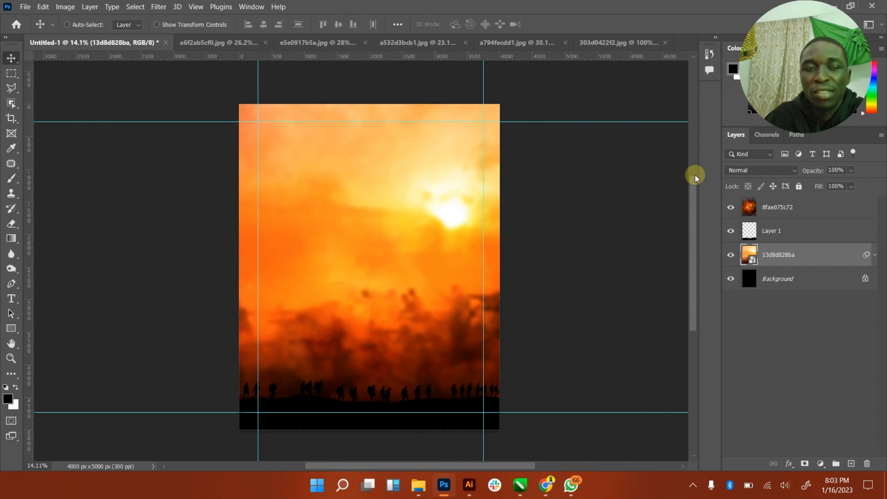
left_click(43, 7)
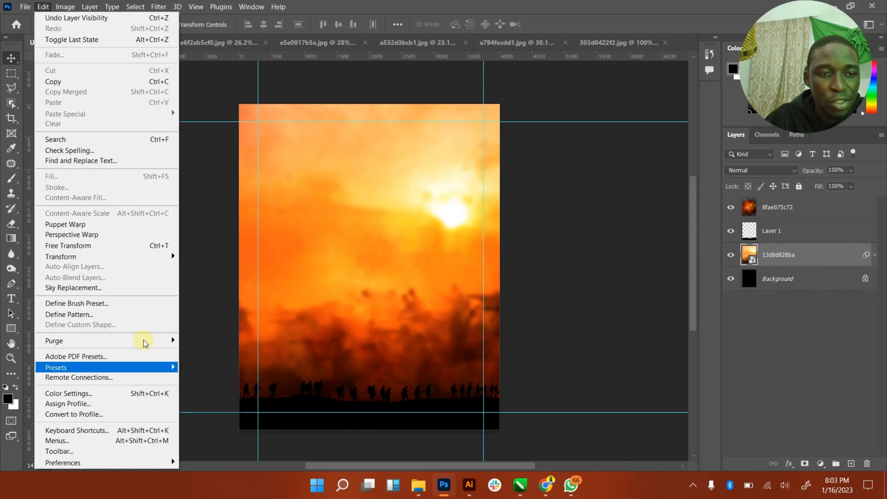
mouse_move(150, 256)
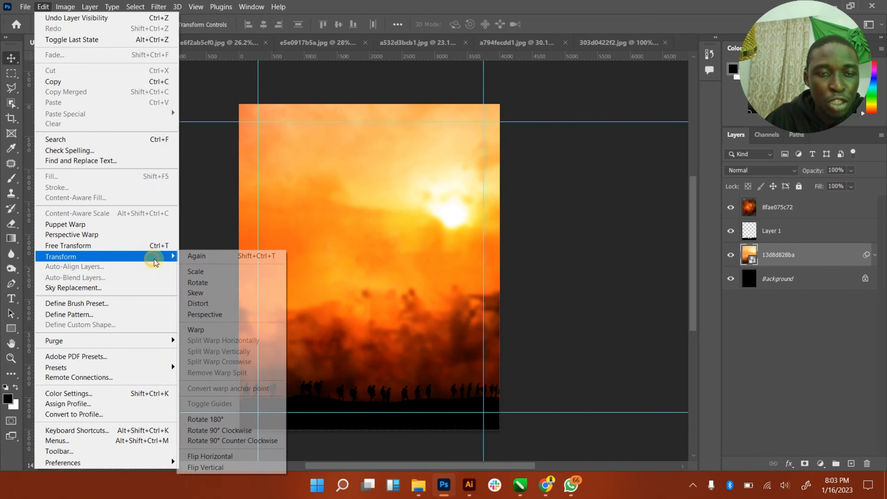
left_click(200, 467)
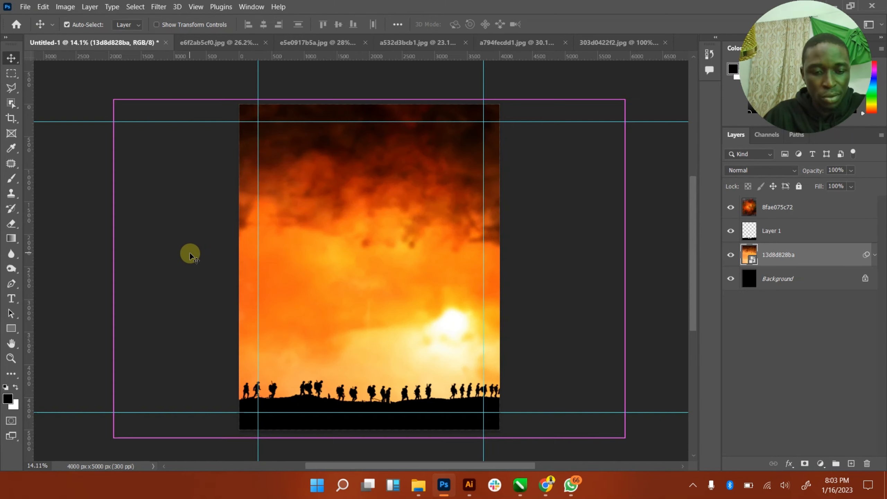
key("ctrl+z")
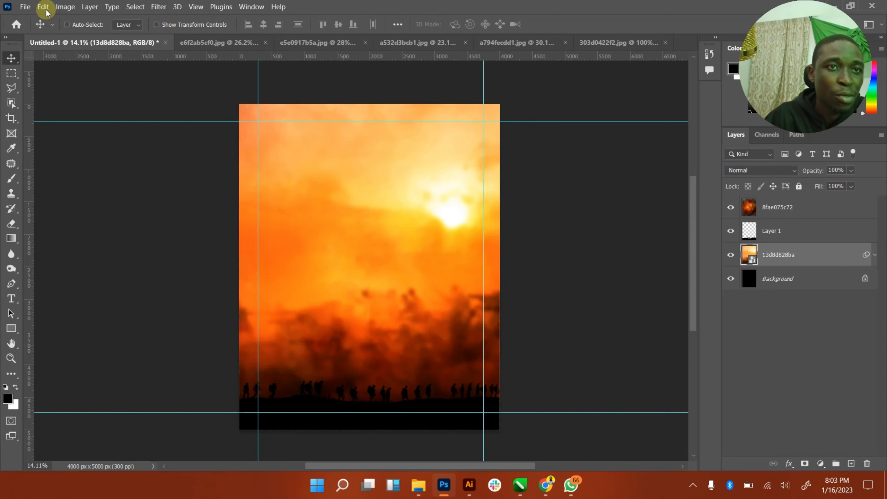
left_click(43, 7)
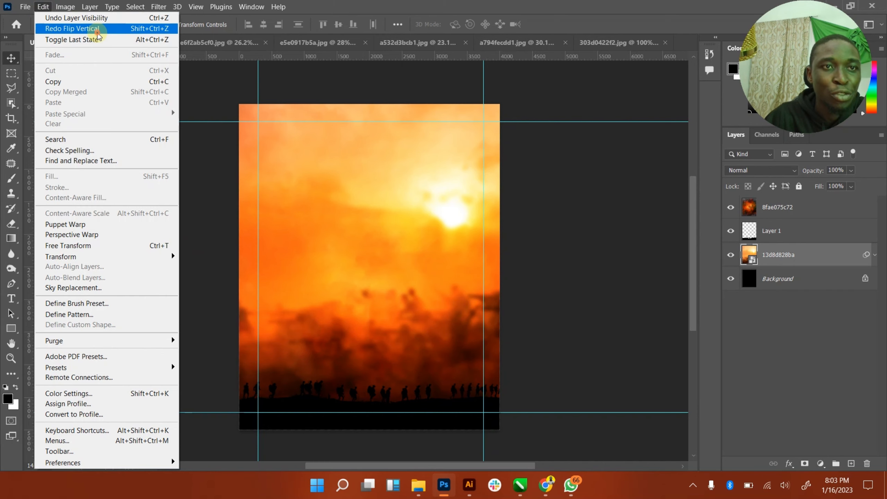
left_click(72, 29)
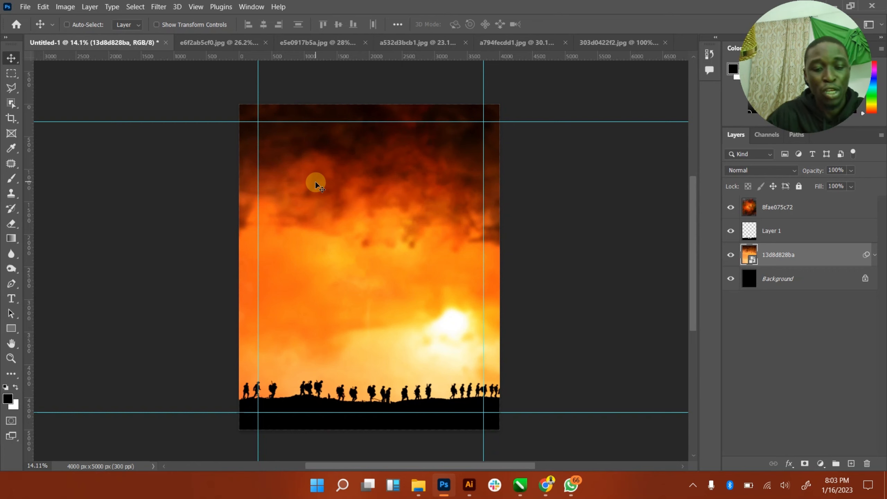
key("ctrl")
key("ctrl+z")
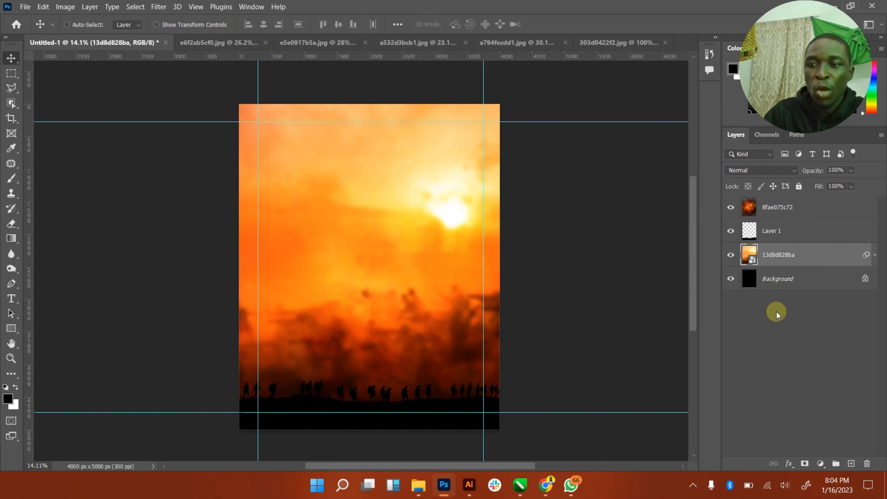
- Create a new layer named Light above the 13d8d828ba layer and set the foreground colour to pale yellow ffd775
left_click(849, 463)
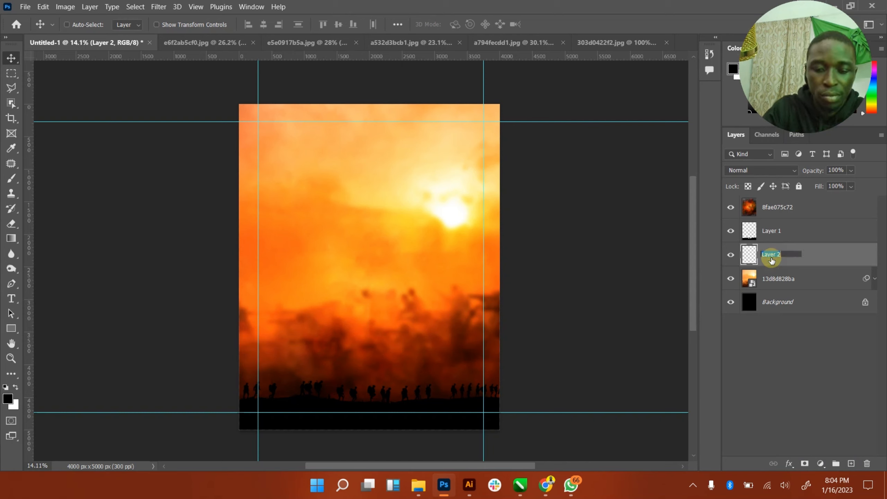
key("Return")
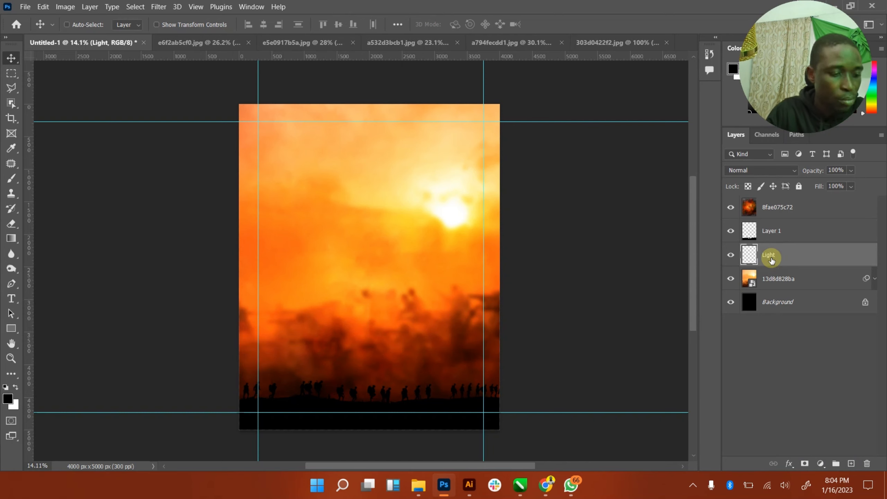
left_click(16, 387)
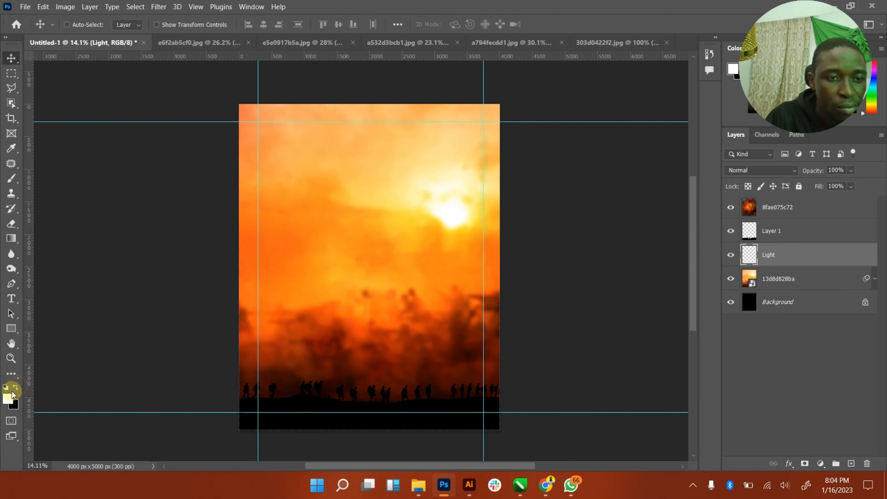
left_click(7, 399)
left_click(261, 174)
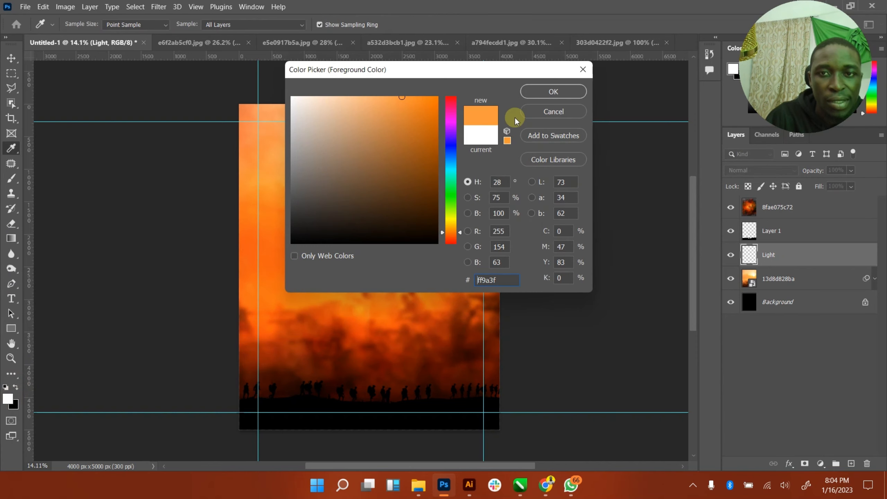
left_click_drag(404, 98, 342, 89)
left_click_drag(426, 70, 526, 70)
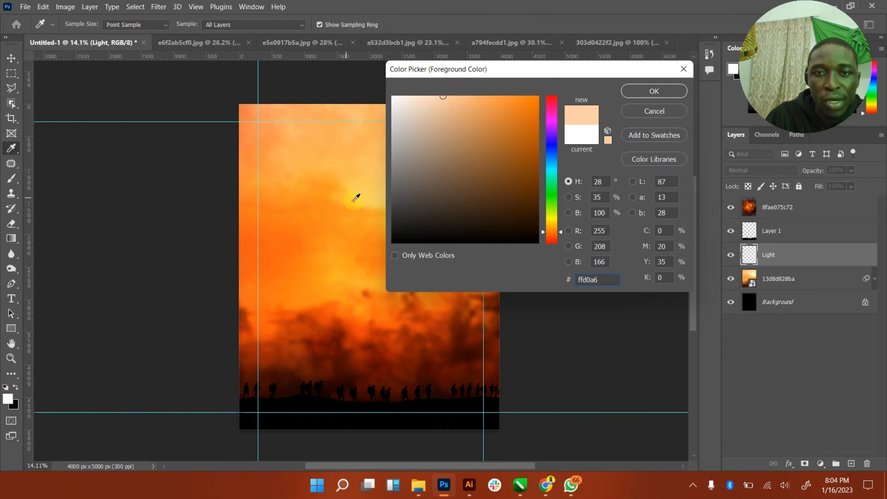
left_click(353, 200)
left_click(491, 95)
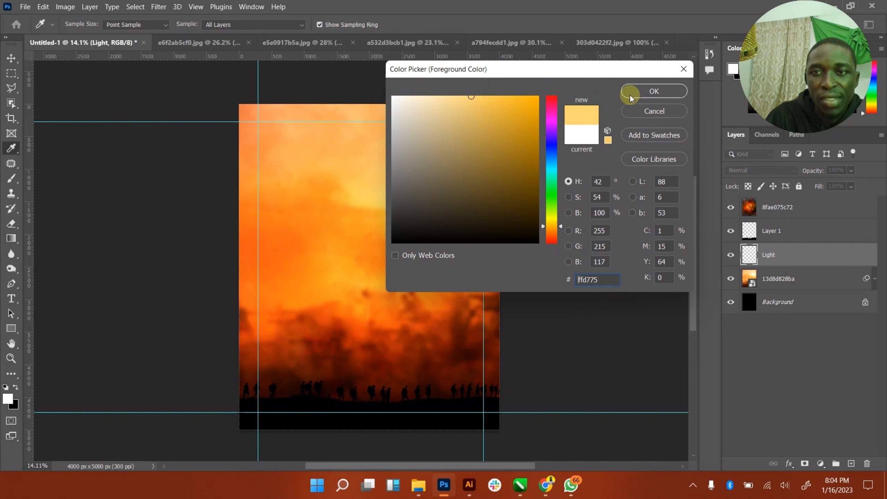
left_click(652, 91)
- Paint a pale-yellow glow behind the marching soldiers on the Light layer with a soft 2500 px brush at 0% hardness
left_click(11, 179)
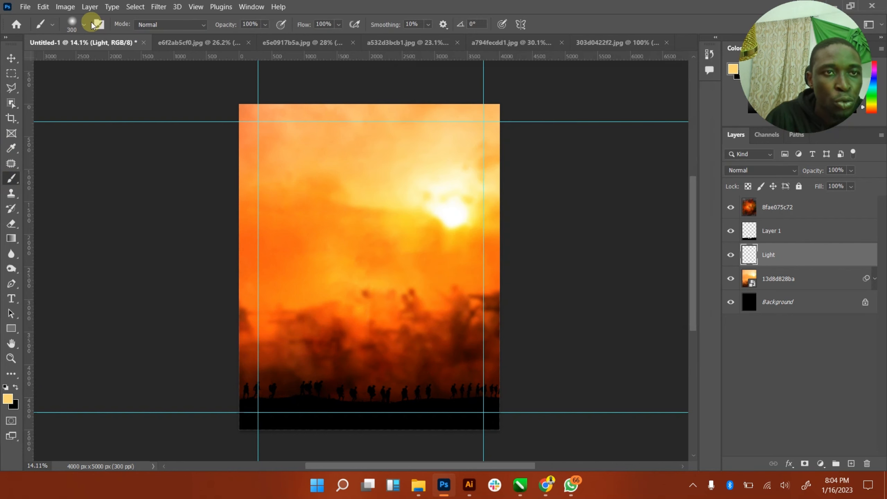
left_click(84, 26)
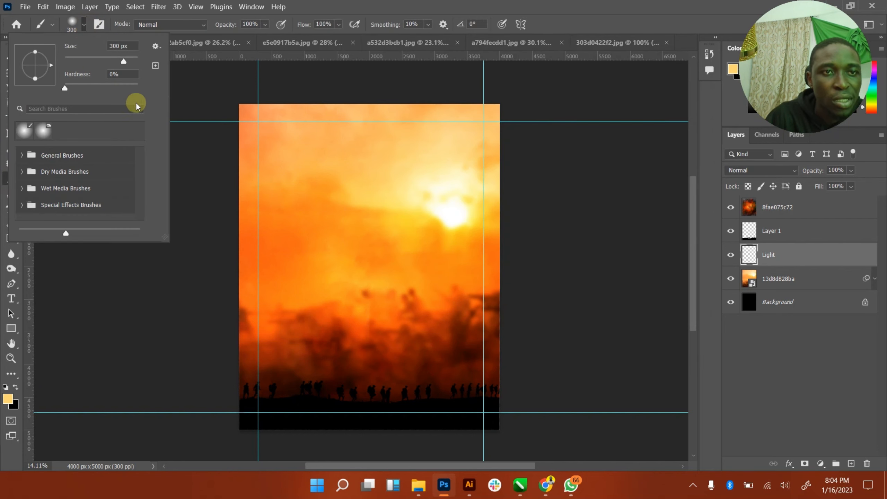
left_click(193, 201)
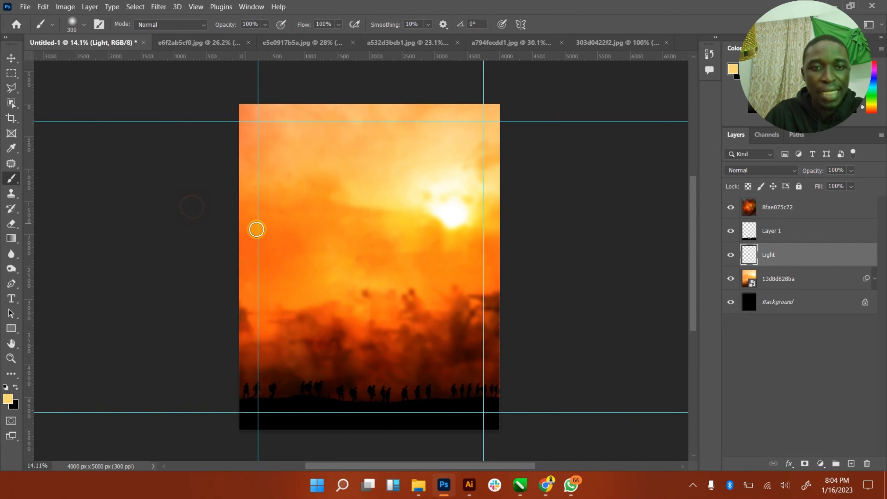
key("bracketright")
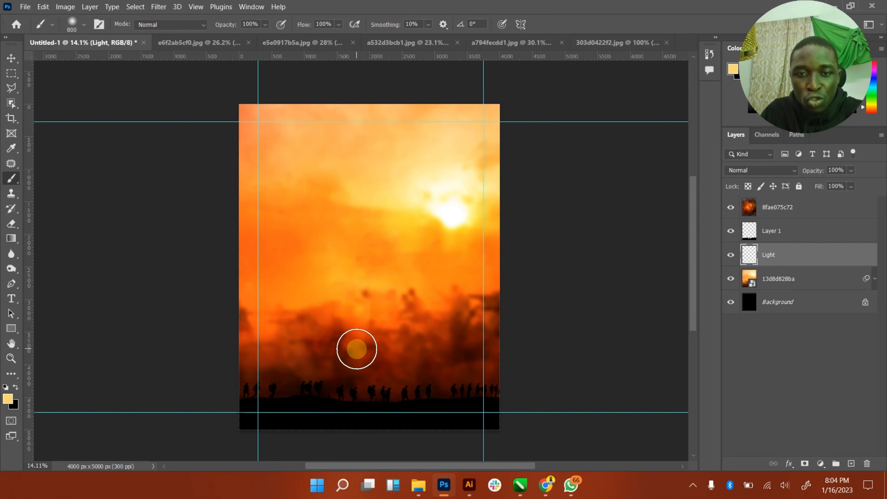
scroll(355, 347, "down", 2)
key("bracketright")
key("bracketright")
key("bracketright")
key("bracketright")
key("bracketright")
key("bracketright")
key("bracketright")
key("bracketright")
key("bracketright")
key("bracketright")
key("bracketright")
key("bracketright")
key("bracketright")
key("bracketright")
key("bracketright")
key("bracketright")
key("bracketright")
key("bracketright")
key("bracketright")
key("bracketright")
key("bracketright")
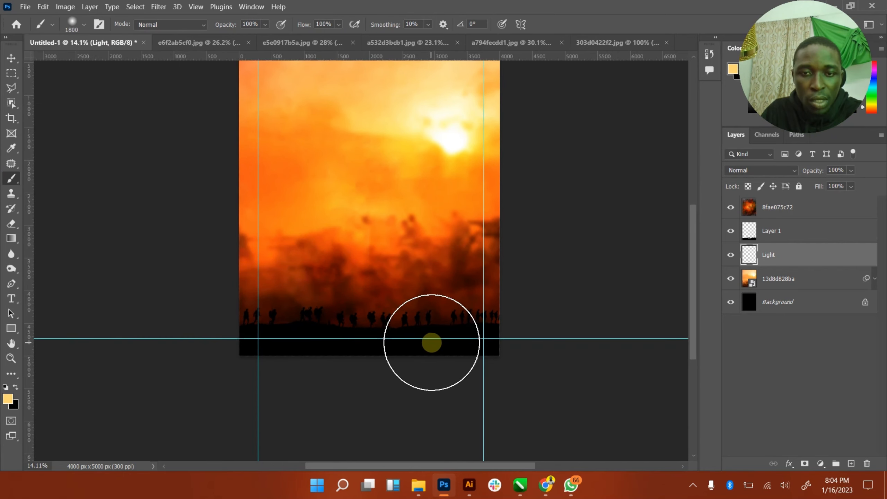
left_click_drag(365, 369, 134, 365)
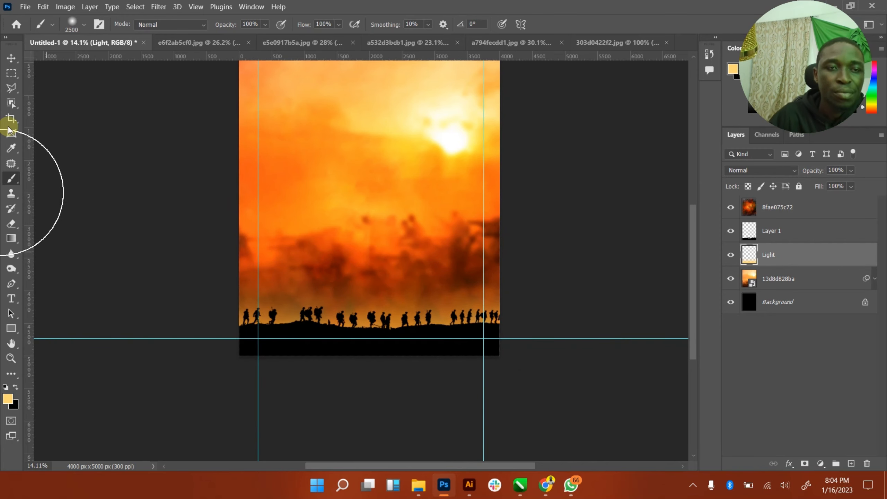
left_click(12, 59)
left_click(194, 24)
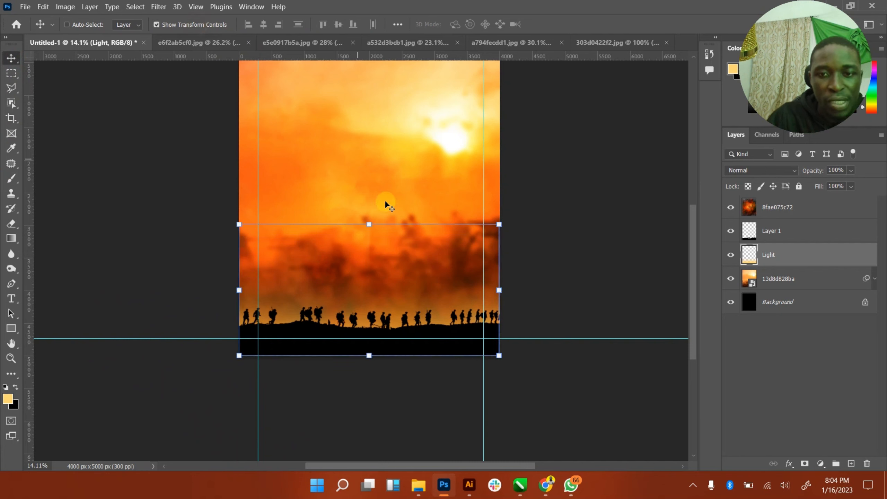
left_click(367, 224)
left_click_drag(368, 223, 379, 205)
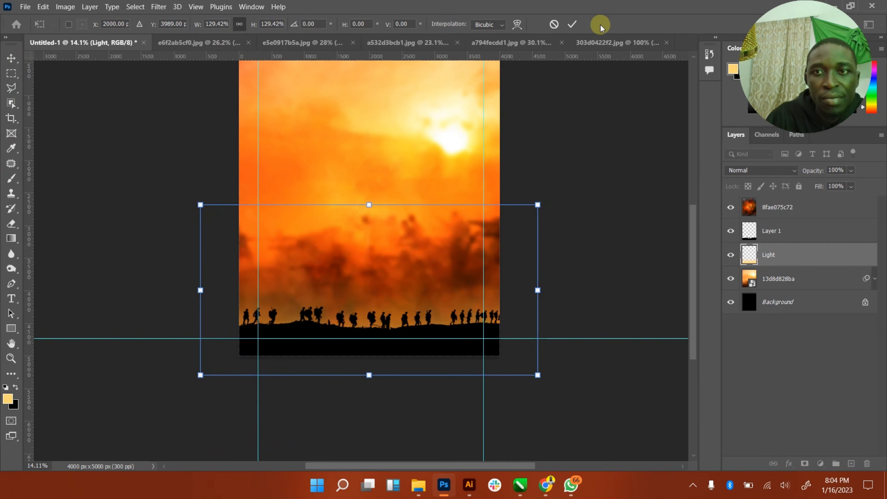
left_click(554, 24)
left_click(178, 25)
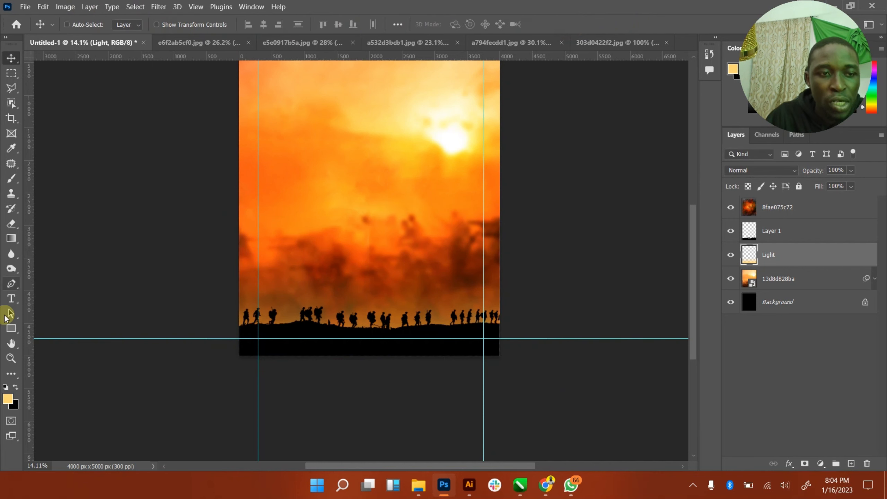
left_click(10, 344)
double_click(10, 344)
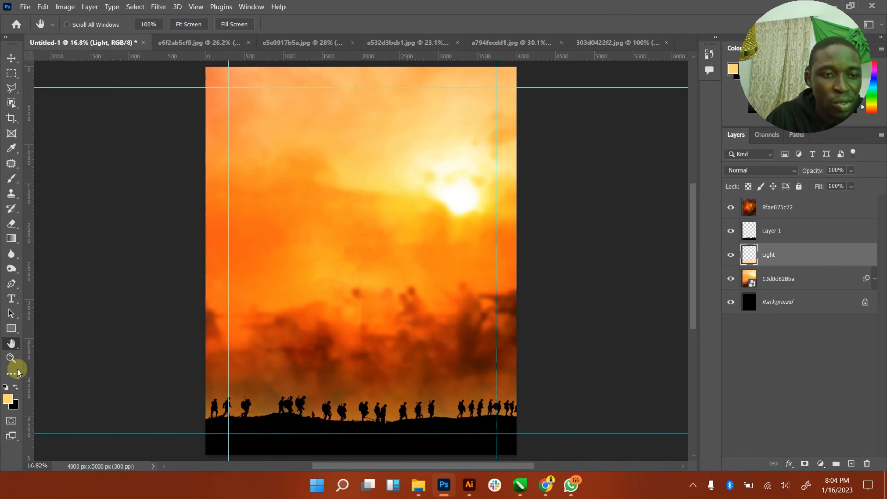
left_click(11, 358)
left_click_drag(448, 356, 436, 355)
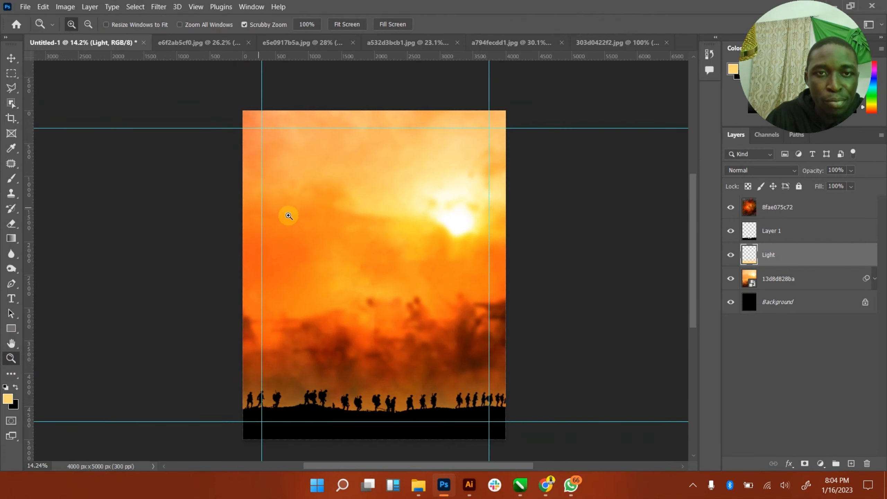
left_click(10, 59)
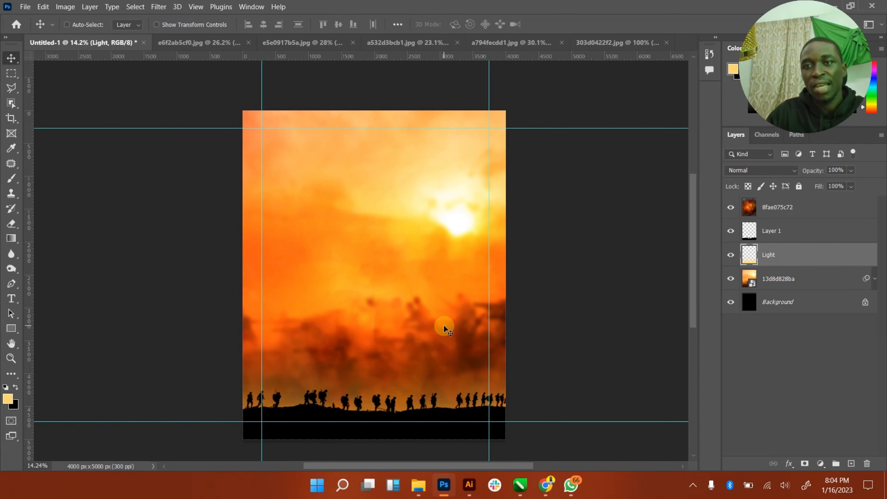
- Close the 303d0422f2.jpg silhouette document and return to the Untitled-1 composite
left_click(615, 43)
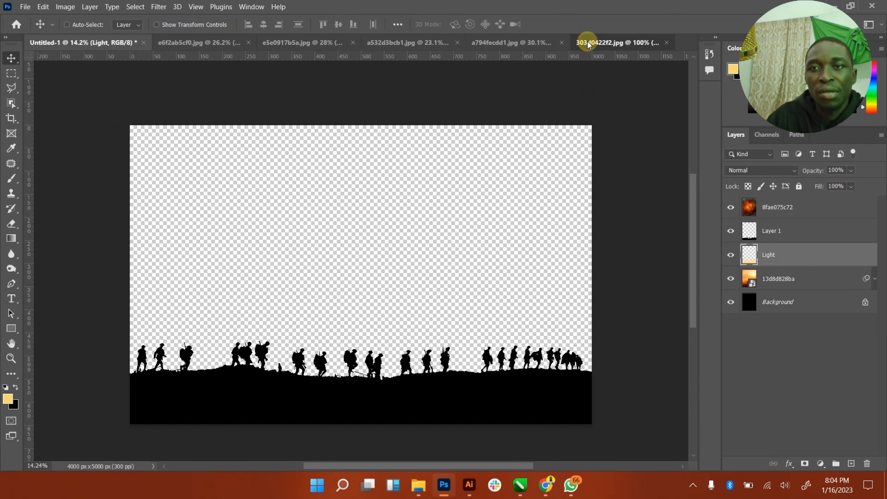
left_click(668, 42)
left_click(467, 189)
left_click(103, 43)
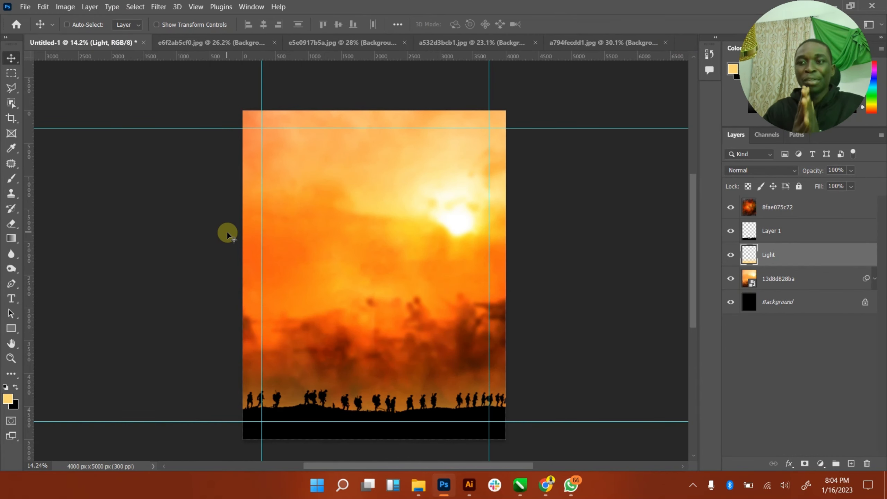
- Review the cut-out documents and copy the helmeted soldier holding a phone from a532d3bcb1.jpg into the Untitled-1 composite
left_click(573, 42)
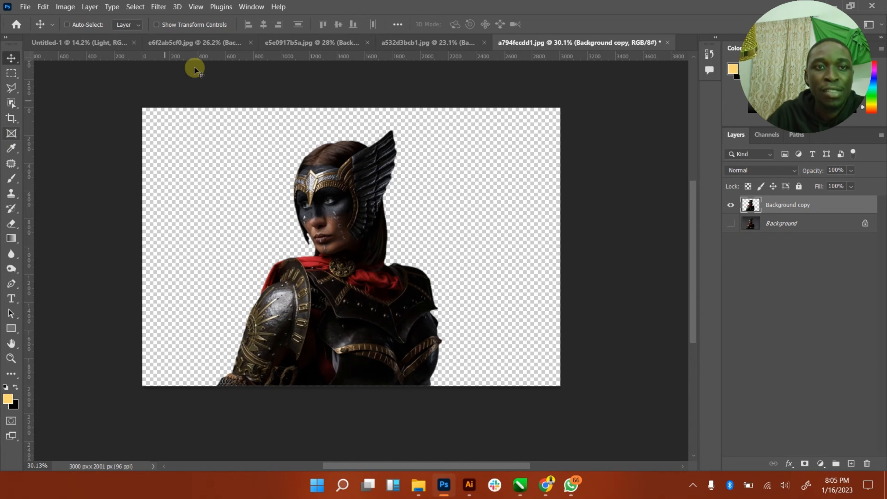
left_click(197, 49)
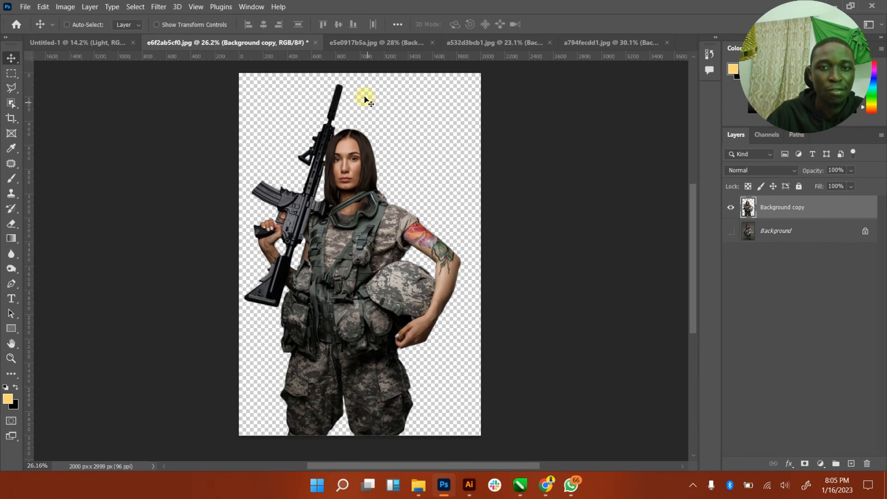
left_click(383, 48)
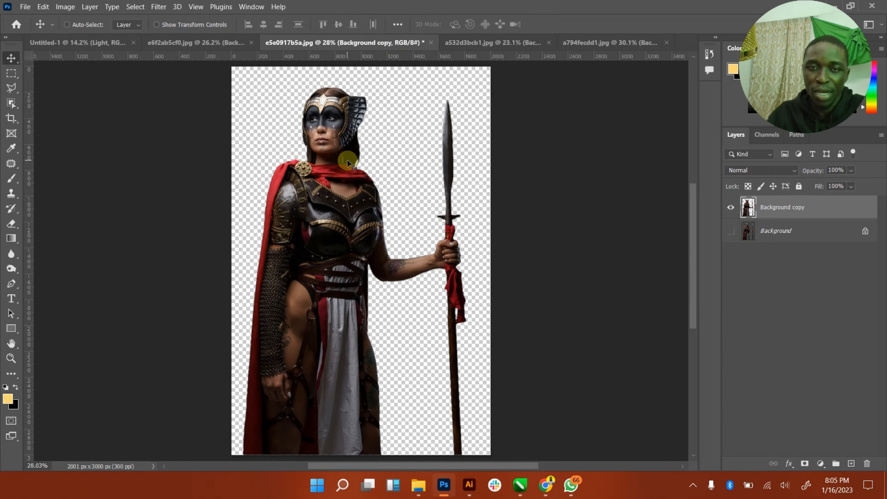
left_click(224, 43)
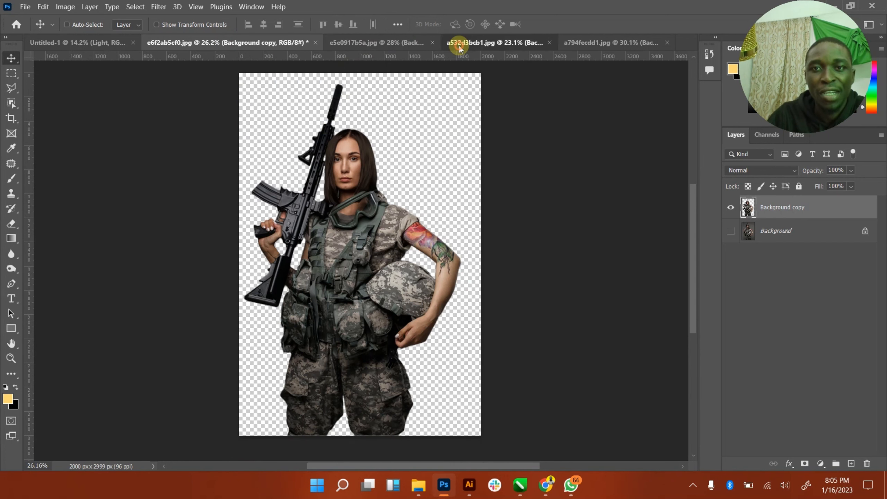
left_click(449, 43)
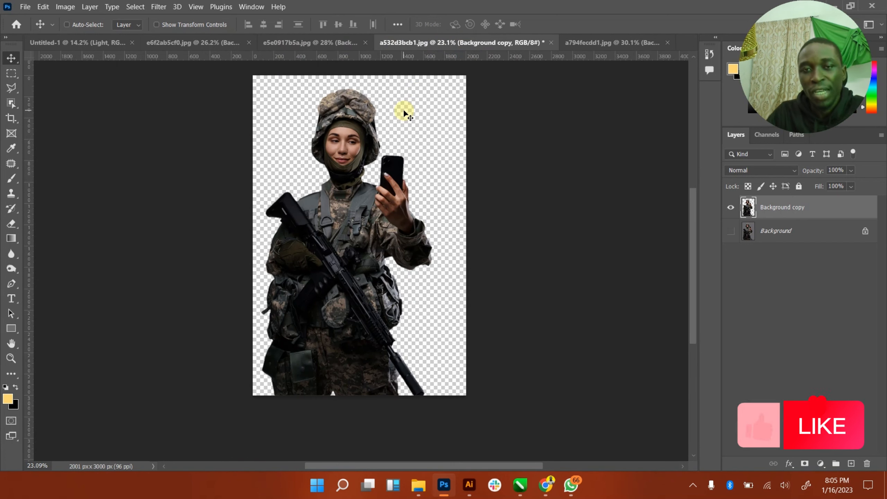
left_click_drag(280, 92, 353, 207)
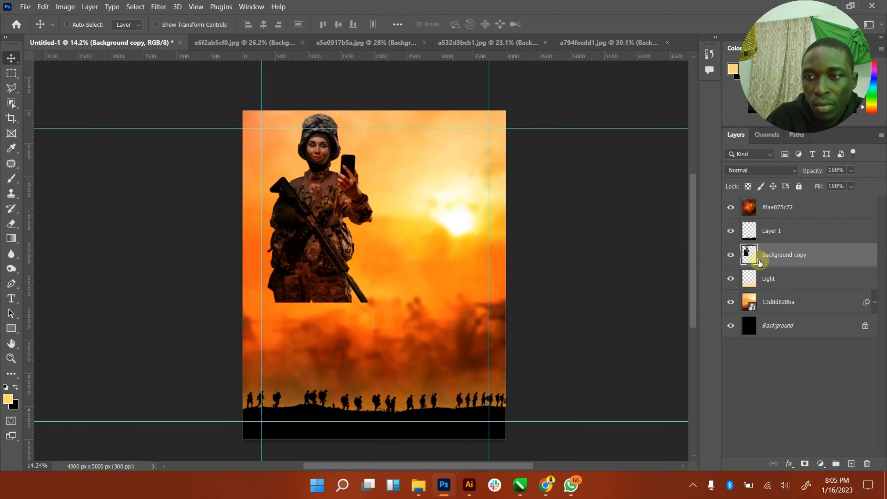
- Stack the phone-holding soldier above 8fae075c72 at the canvas's lower centre, with the Layer 1 silhouettes in front
left_click_drag(760, 256, 780, 205)
left_click_drag(335, 201, 397, 298)
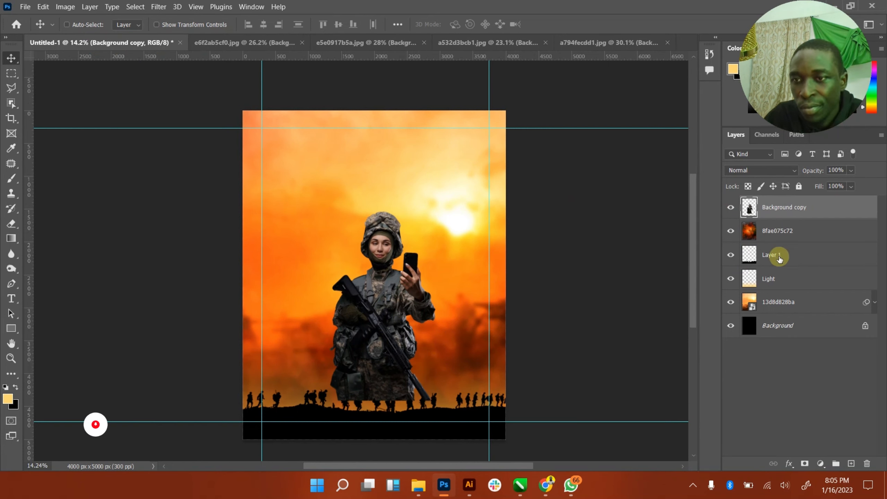
left_click_drag(779, 254, 773, 202)
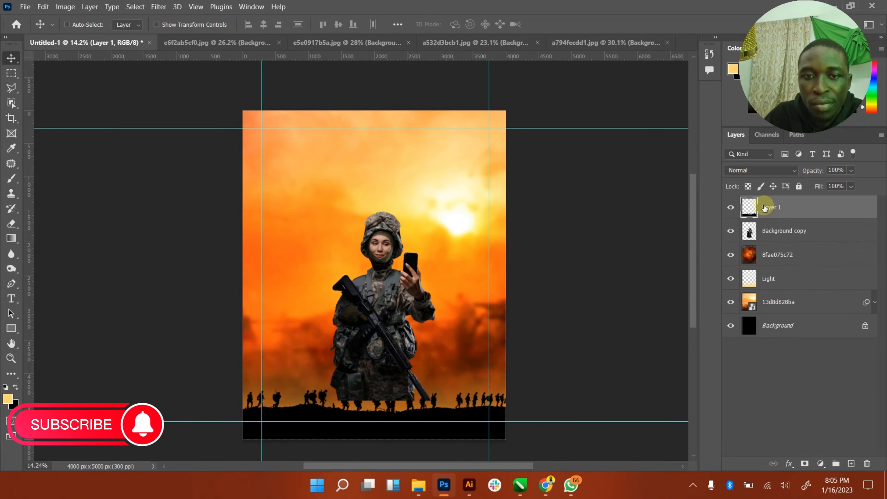
- Rename the soldier layer as Soldier 1 and settle it behind the marching silhouettes, with the Light layer directly above it
left_click(792, 230)
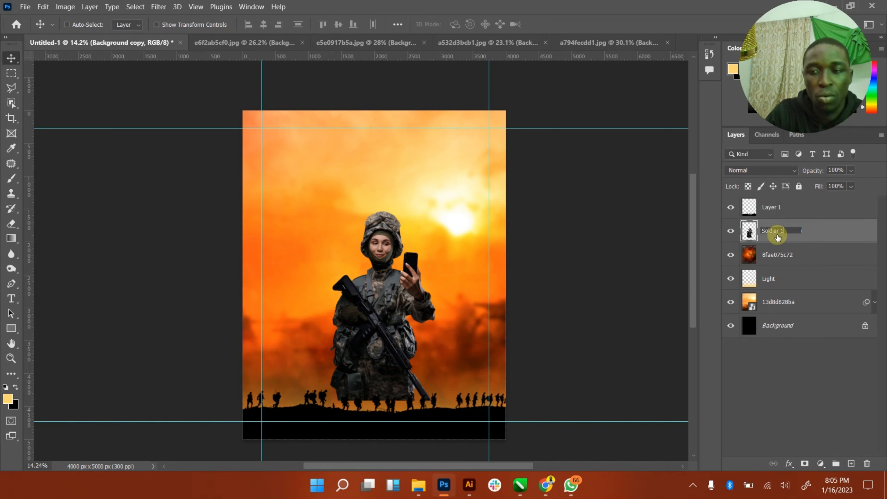
key("Return")
left_click_drag(391, 278, 364, 290)
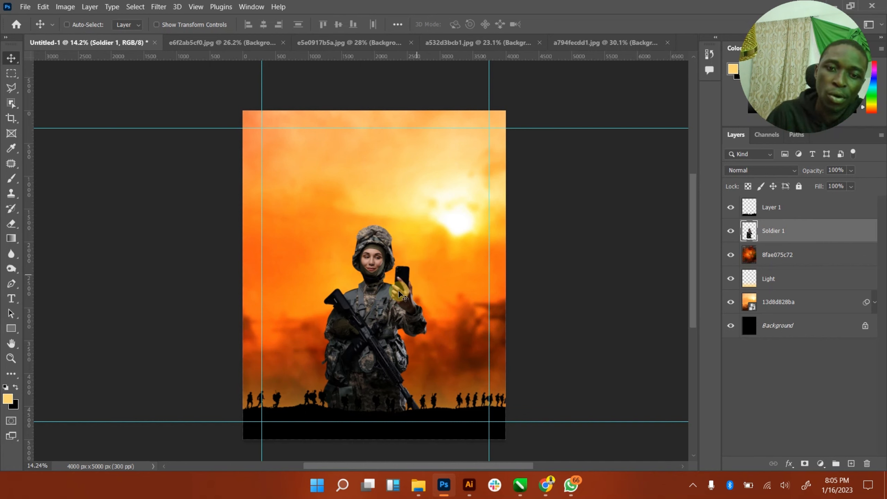
left_click_drag(784, 285, 782, 227)
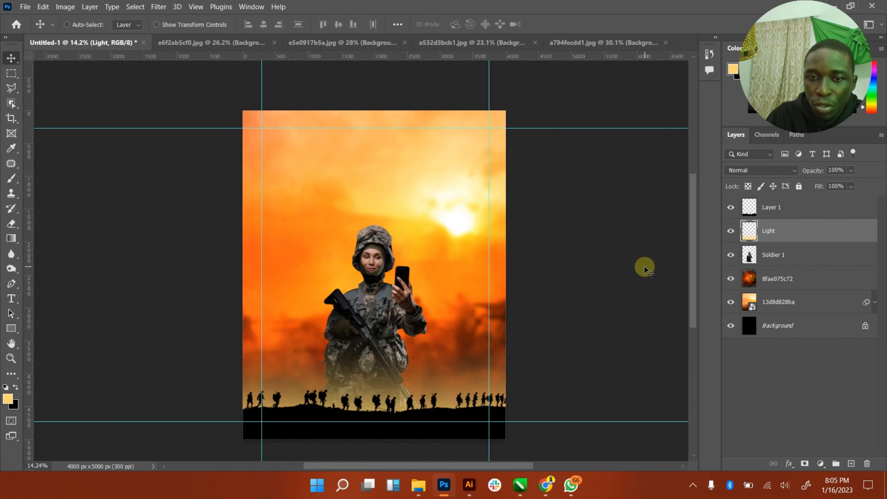
- Add the rifle-carrying soldier cut-out from e6f2ab5cf0.jpg above Soldier 1, on the left side of the composite
left_click(774, 254)
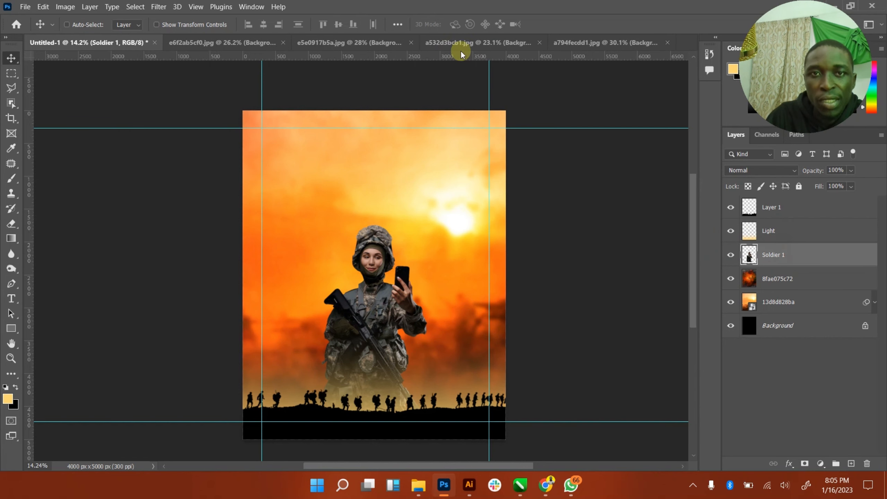
left_click(247, 44)
left_click_drag(337, 194, 309, 301)
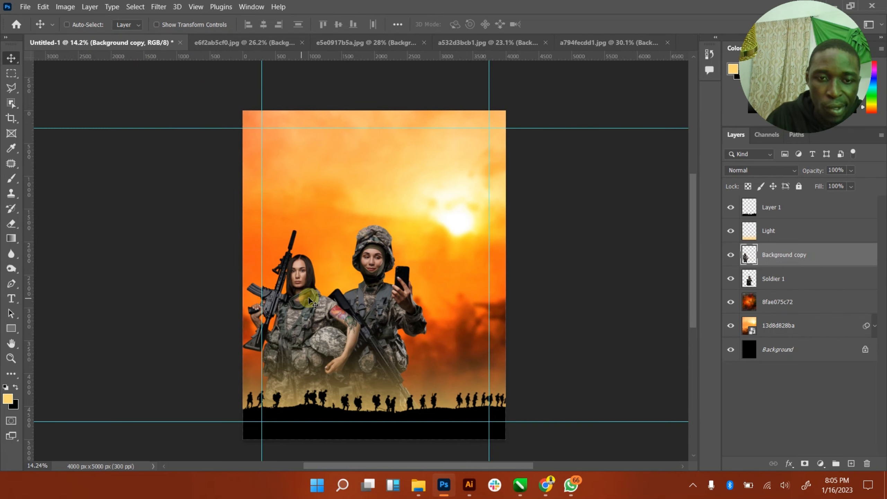
- Add the spear-holding warrior from e5e0917b5a.jpg on the right side of the composite and bring Soldier 1 in front of both flanking figures
left_click(452, 42)
left_click(346, 42)
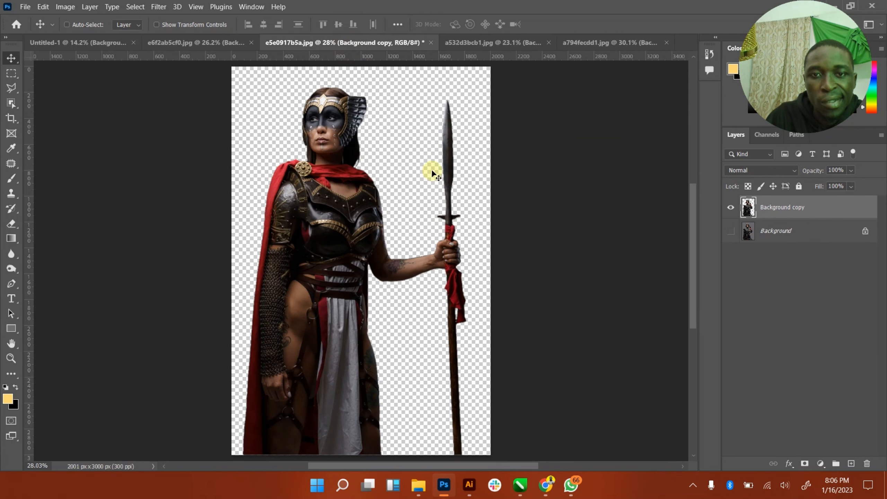
left_click_drag(348, 164, 426, 266)
left_click_drag(387, 243, 443, 285)
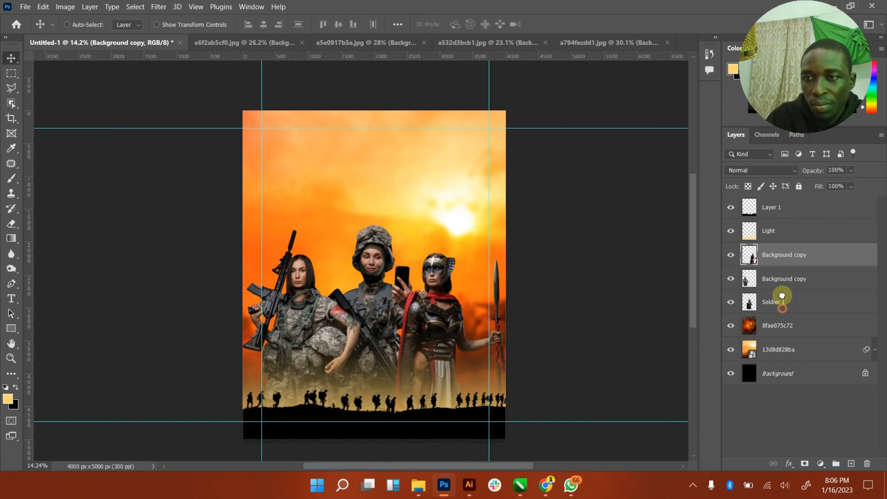
left_click_drag(782, 301, 776, 248)
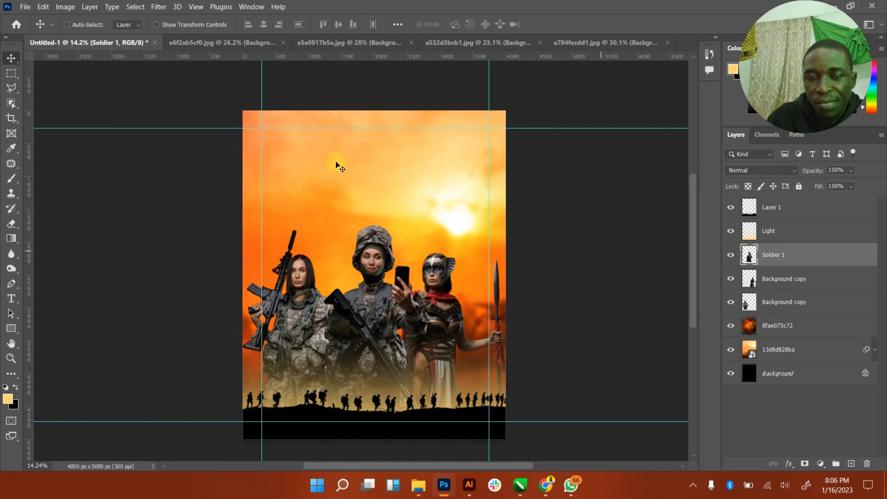
- Add the winged-helmet warrior from a794fecdd1.jpg, enlarged in the upper centre and stacked behind the three smaller figures
left_click(563, 42)
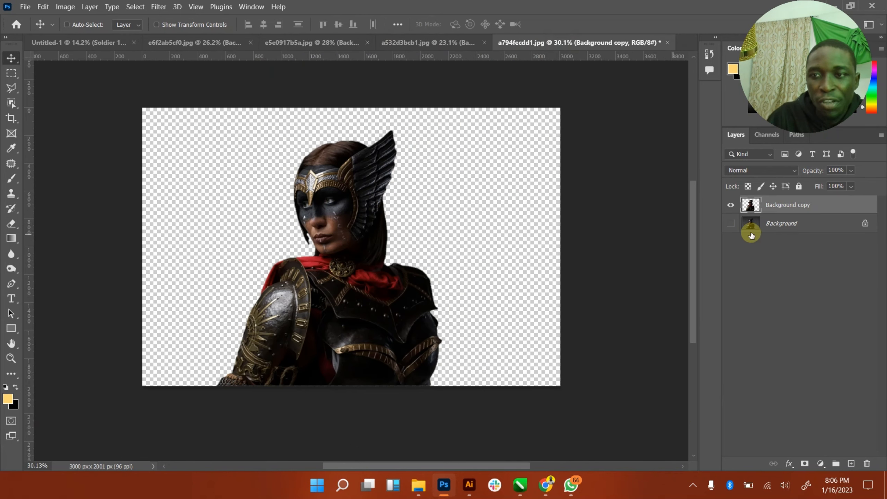
left_click_drag(381, 212, 384, 185)
left_click(190, 28)
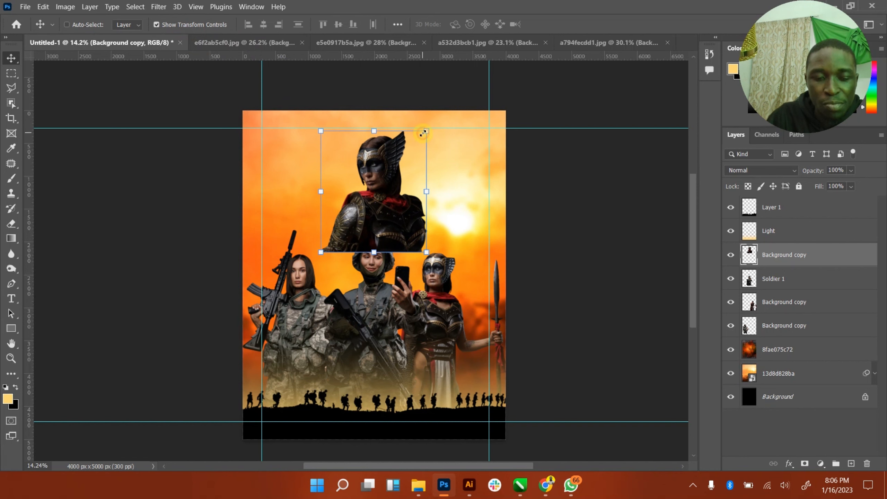
left_click_drag(423, 134, 440, 115)
left_click_drag(376, 173, 379, 191)
left_click(572, 24)
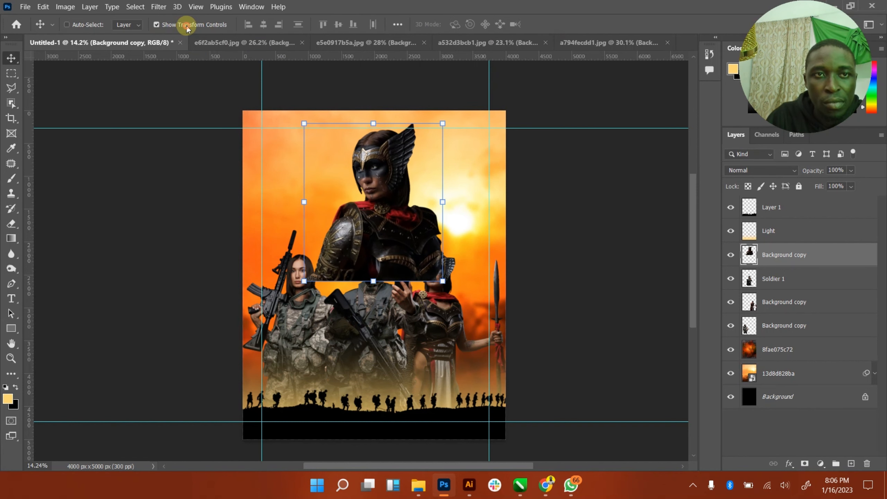
left_click(187, 28)
left_click_drag(782, 254, 793, 337)
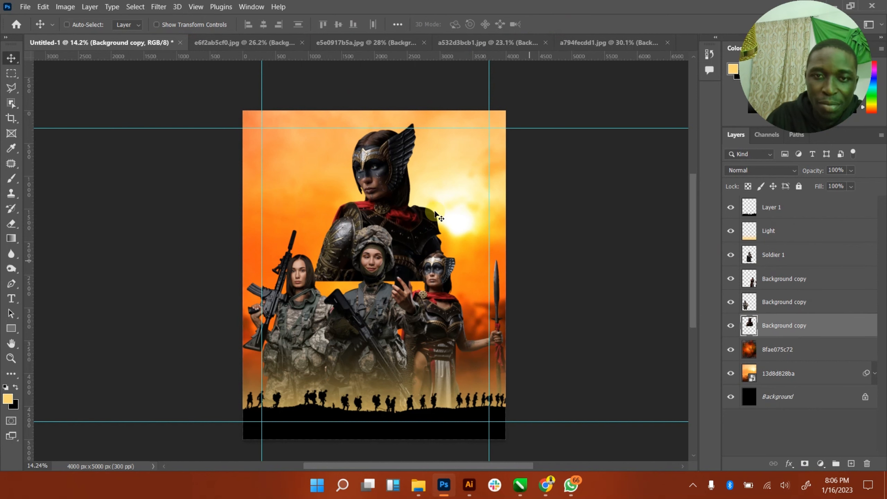
left_click_drag(436, 214, 393, 191)
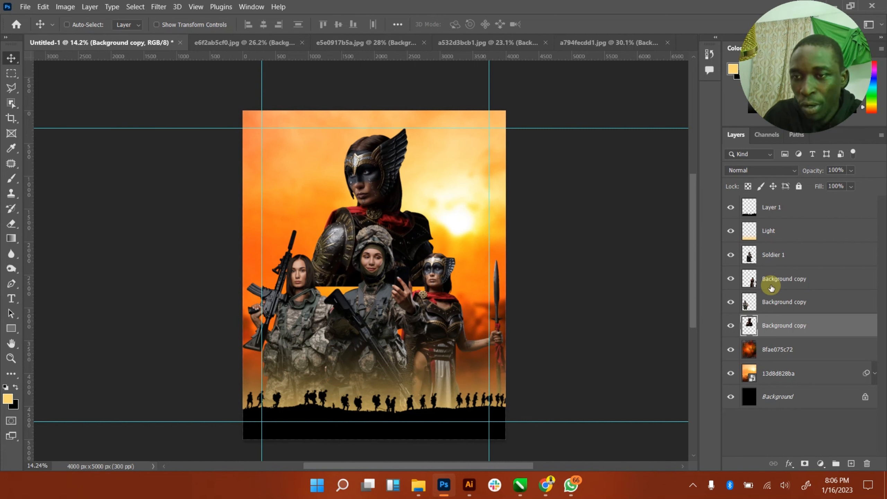
- Rename the spear warrior's layer Soldier 2, the rifle soldier's layer Soldier 3 and the winged-helmet warrior's layer Head
double_click(775, 278)
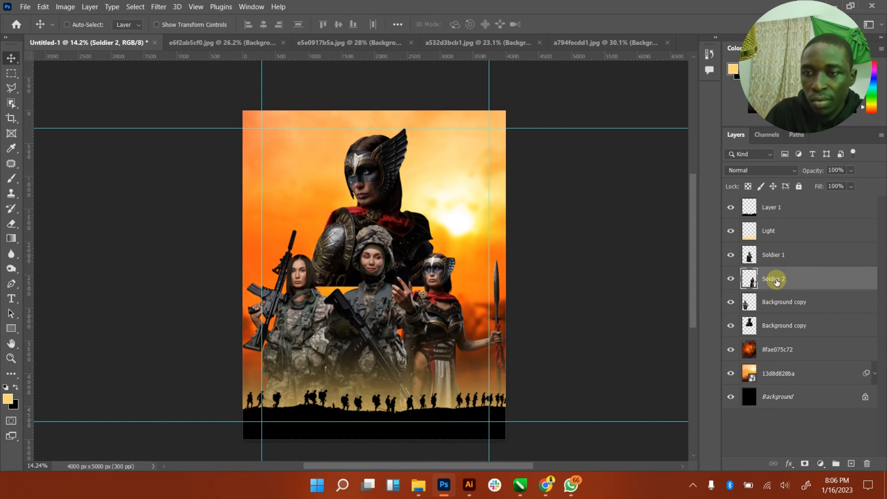
double_click(790, 302)
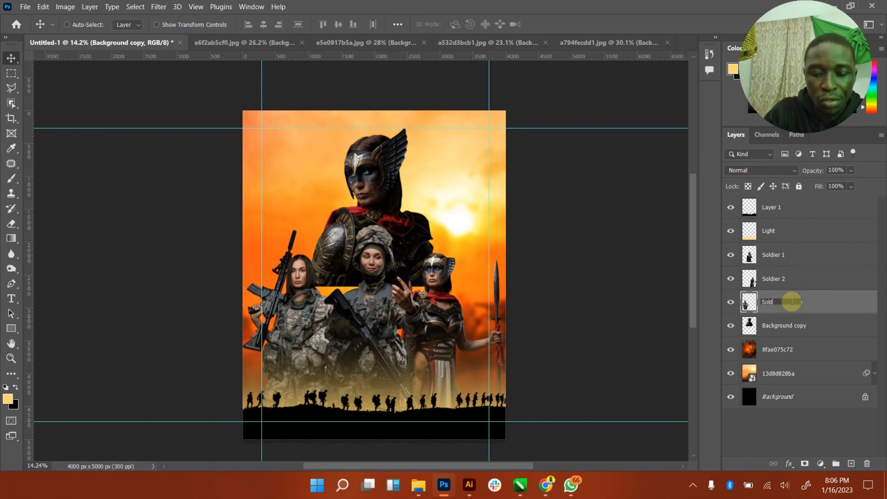
type("Soldier 3")
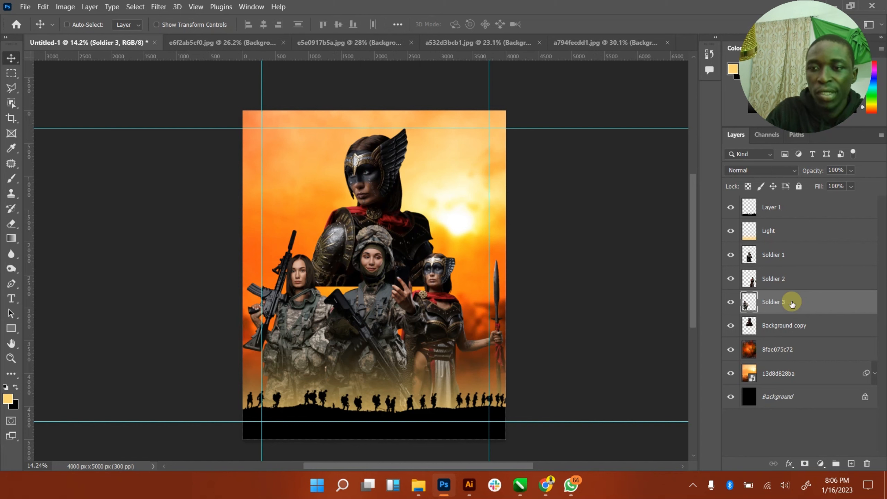
double_click(797, 329)
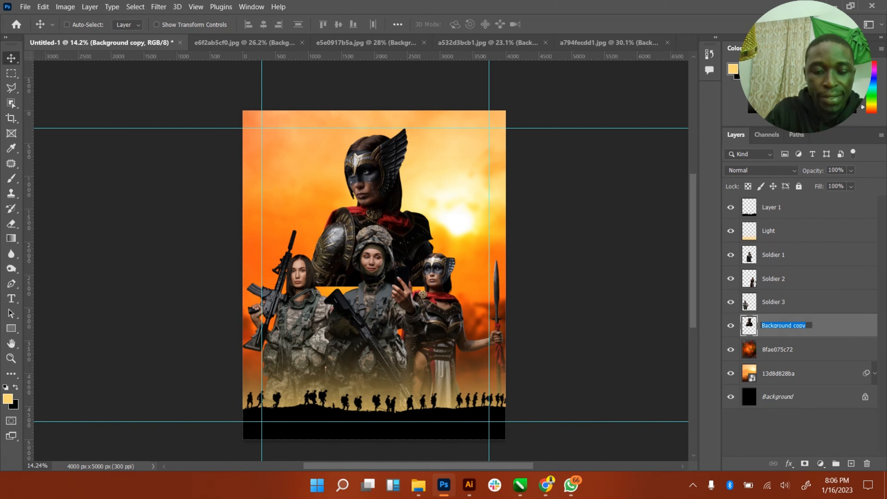
type("Head")
key("Return")
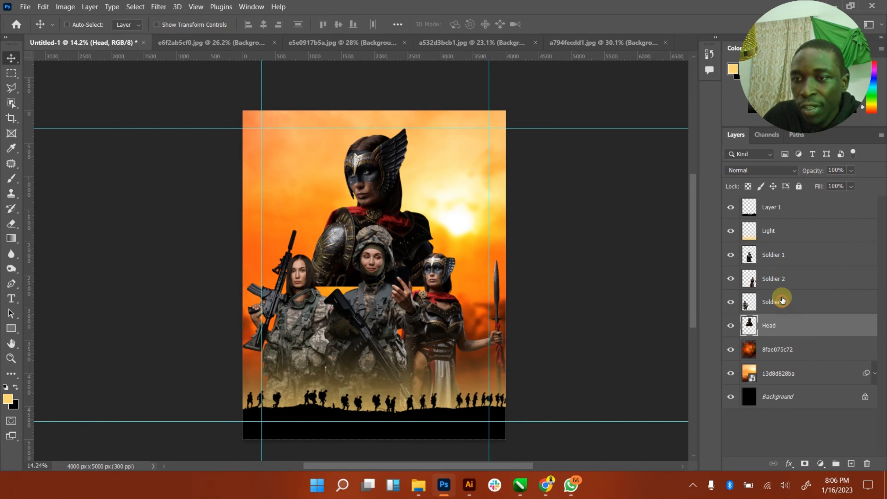
- Scale the Soldier 1, Soldier 2 and Soldier 3 layers down together so they fit between the side guides
left_click(781, 300)
left_click(788, 254, "shift")
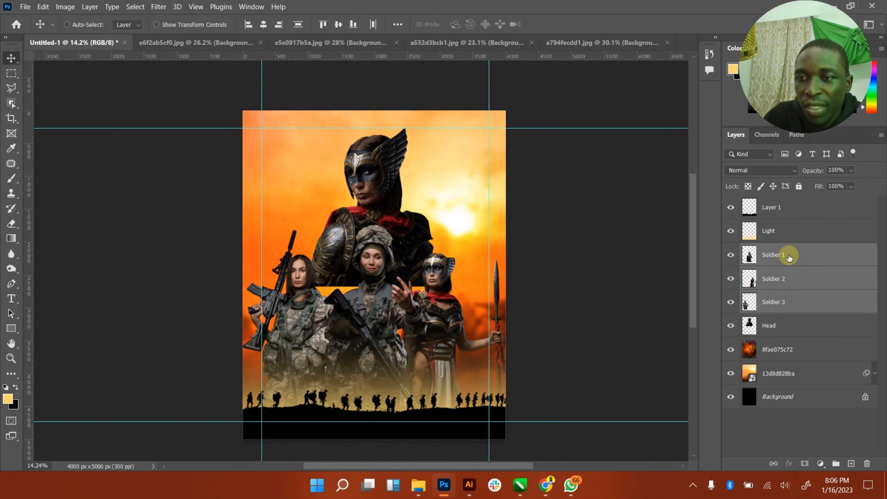
left_click(188, 26)
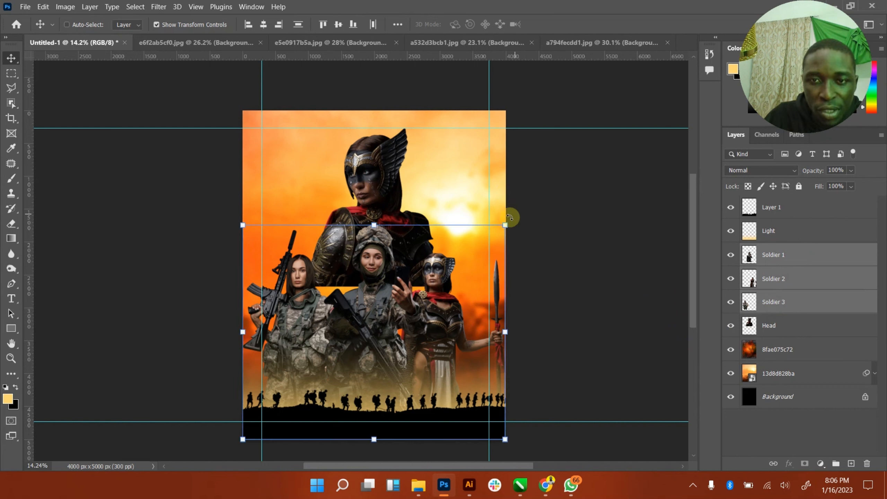
left_click_drag(506, 224, 496, 256)
left_click(573, 27)
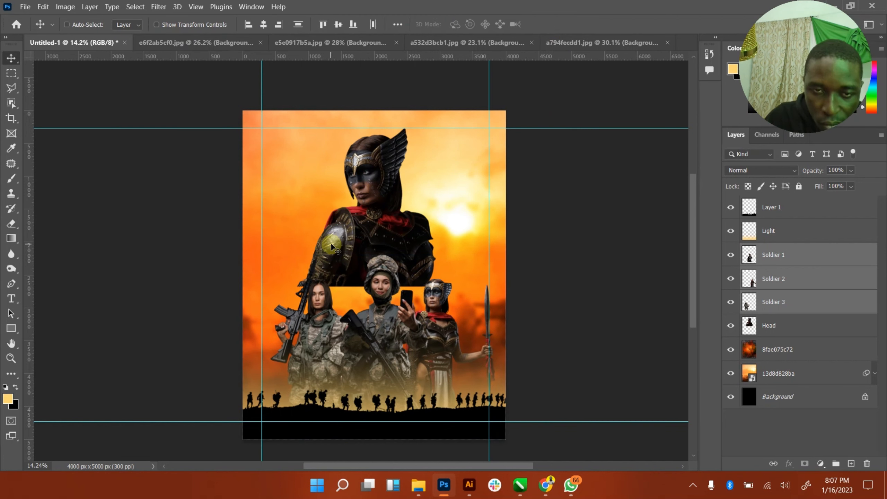
- Move the Head layer slightly down behind the three soldiers
left_click(783, 325)
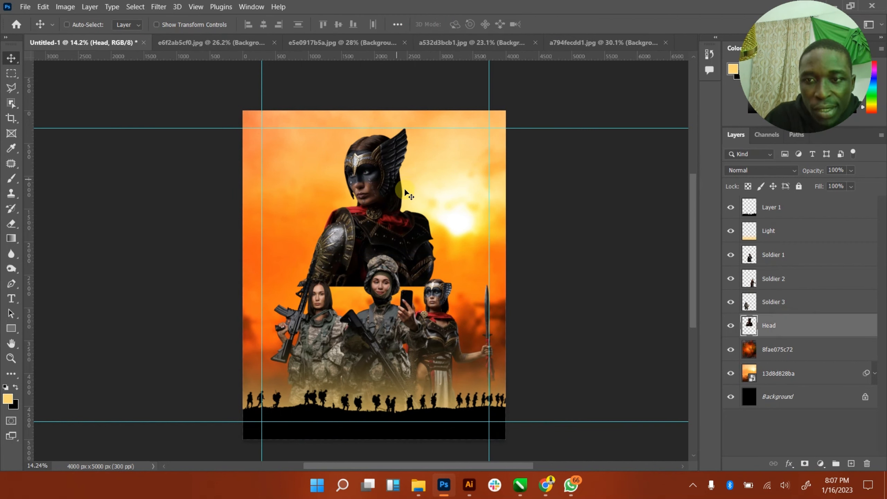
left_click_drag(390, 168, 402, 145)
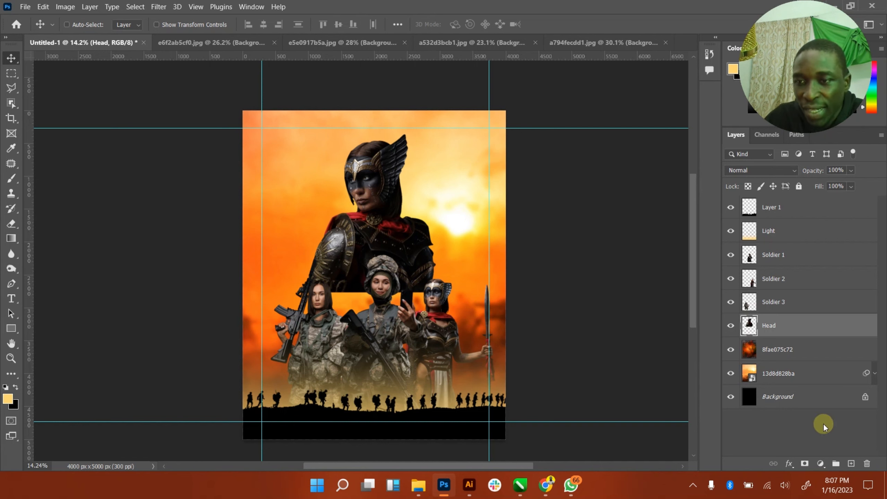
left_click(820, 463)
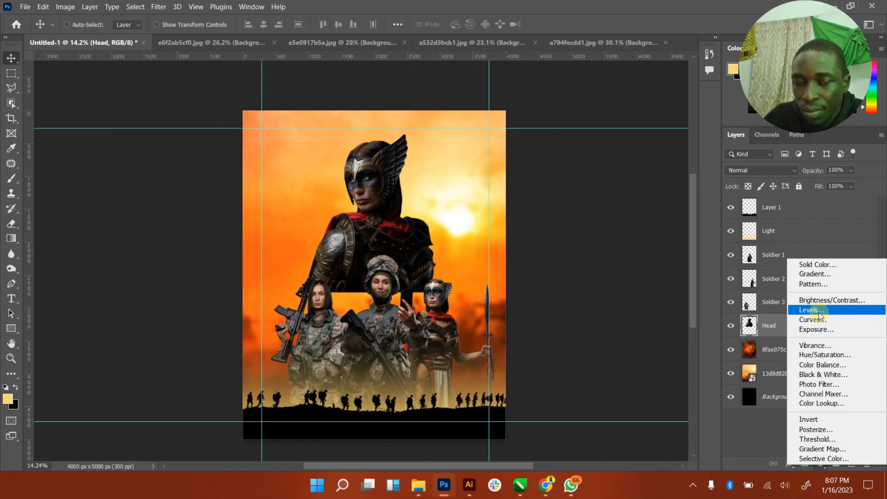
key("Escape")
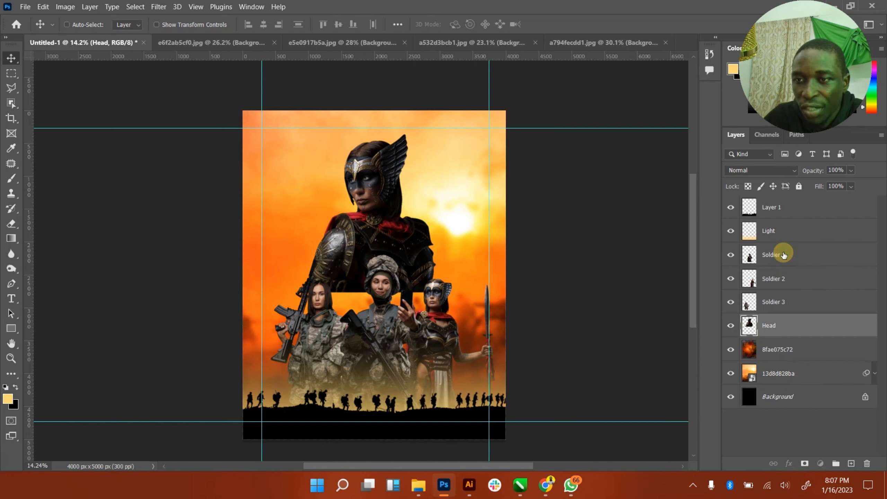
- Add a Color Lookup adjustment above the Soldier 1 layer and load an _Orange and Blue by editor belal 3D LUT
left_click(783, 255)
left_click(820, 464)
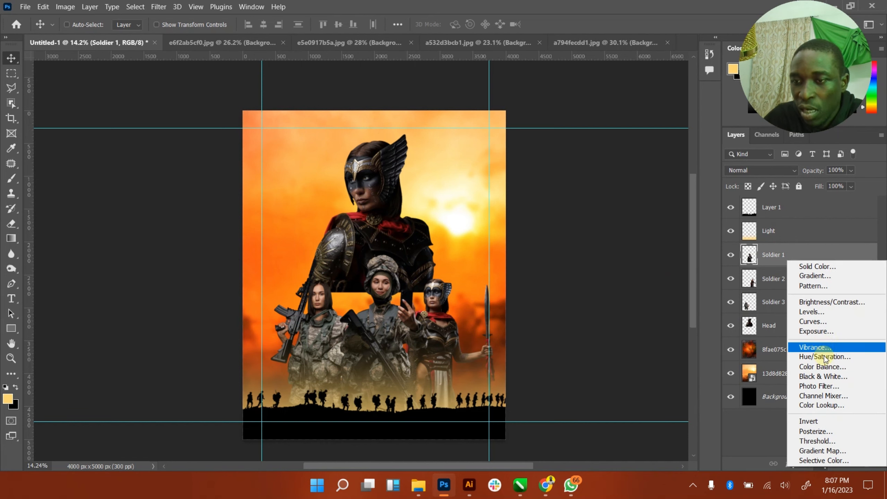
left_click(825, 405)
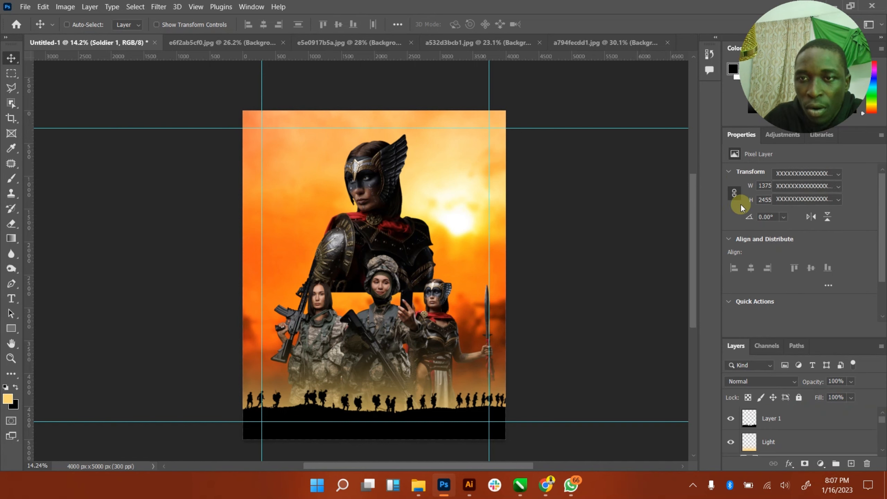
left_click(833, 174)
left_click(768, 52)
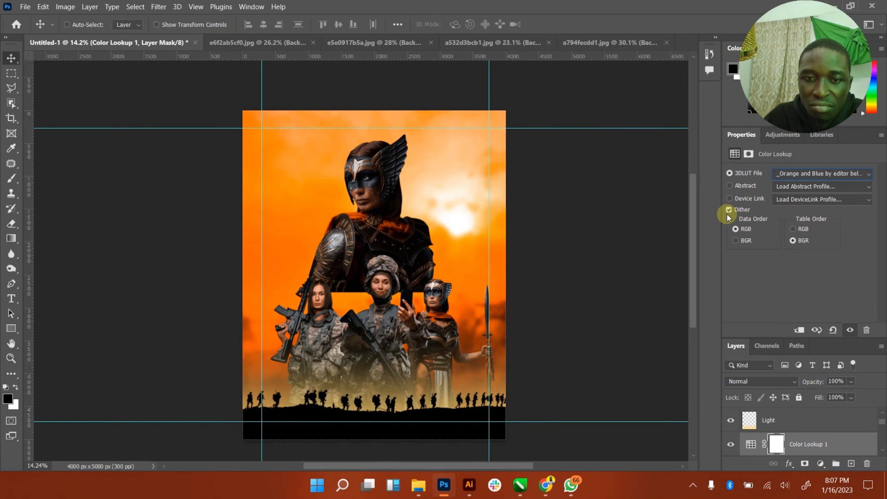
- Try the 3Strip.look, Augusta by editor belal 1.cube, 2Strip.look and Crisp_Warm.look LUTs on the Color Lookup adjustment
left_click(823, 173)
left_click(747, 89)
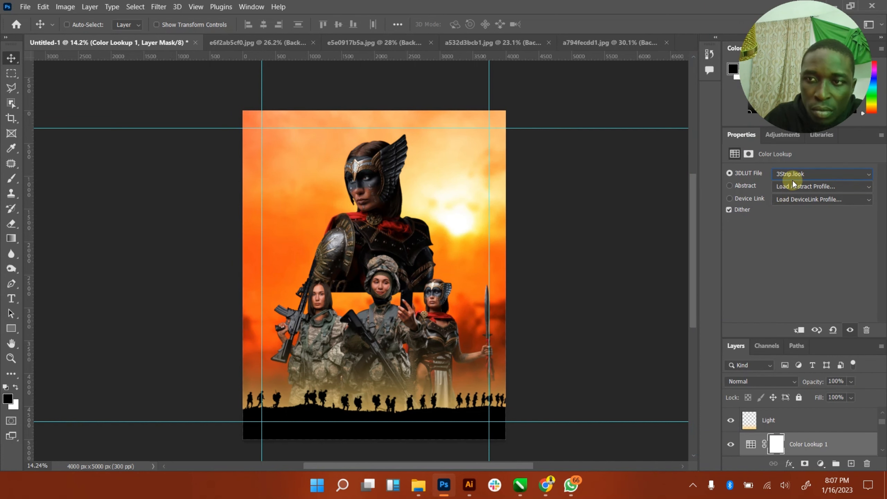
left_click(786, 173)
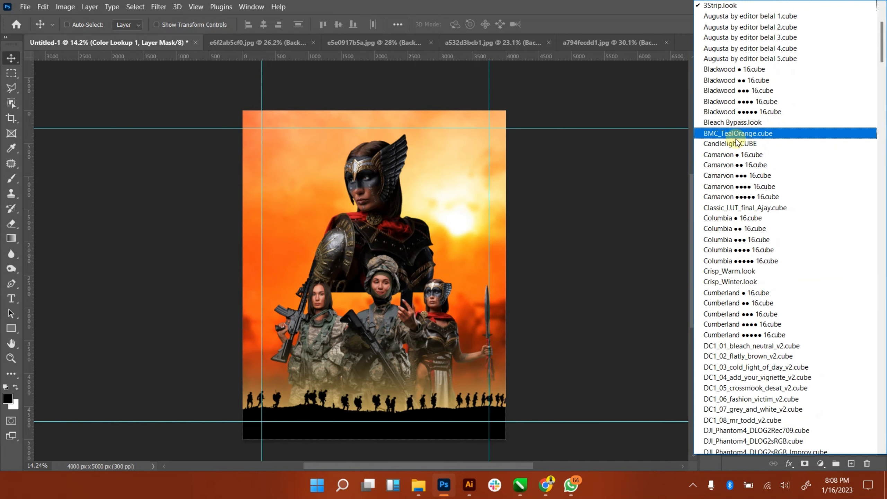
scroll(731, 86, "up", 1)
left_click(734, 48)
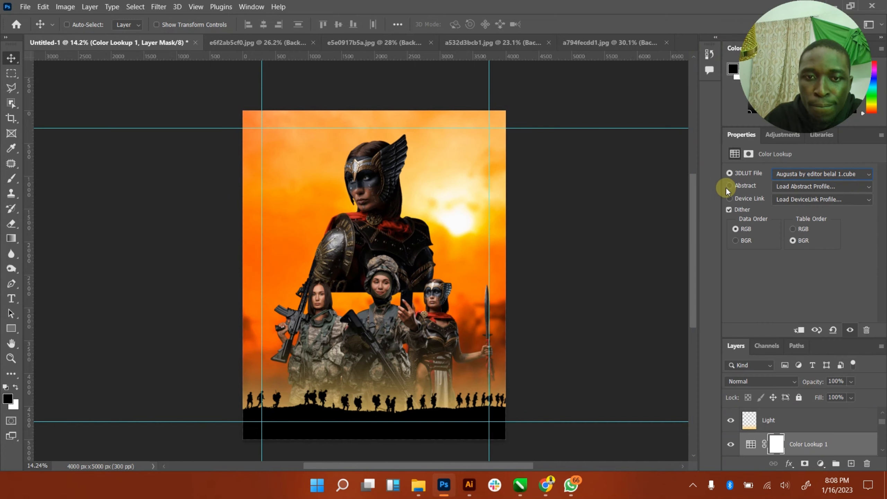
left_click(803, 174)
scroll(731, 143, "up", 3)
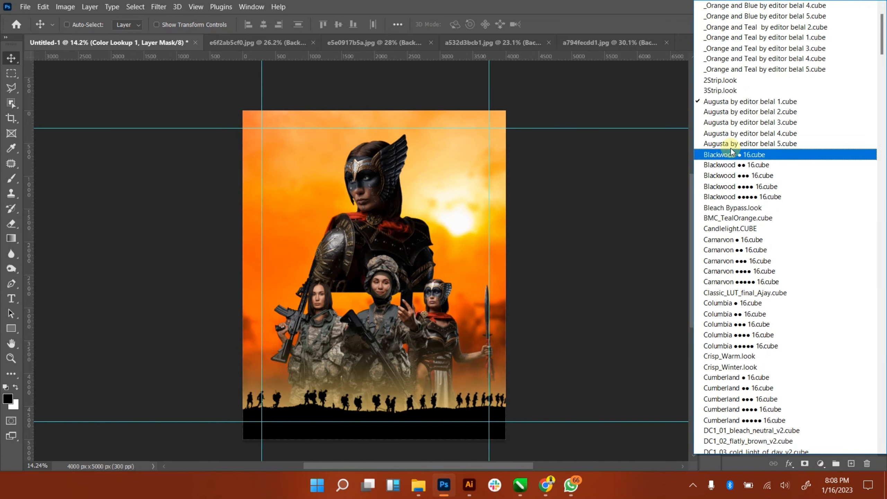
left_click(724, 121)
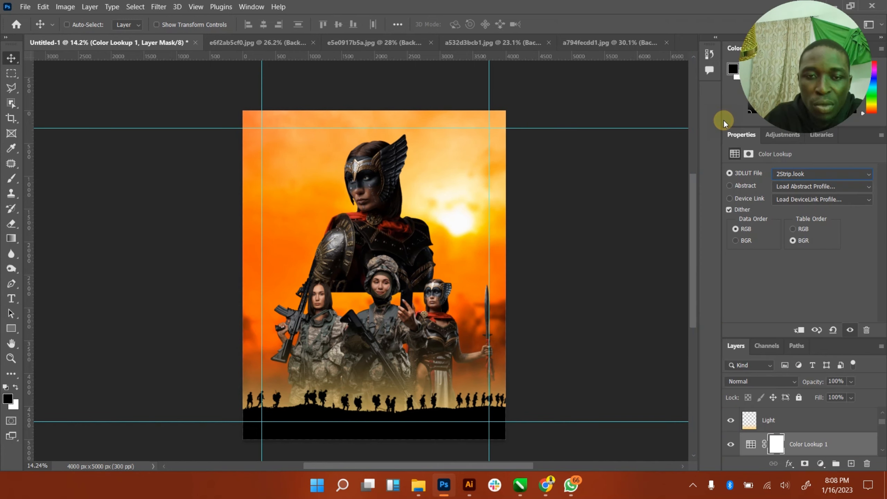
left_click(788, 173)
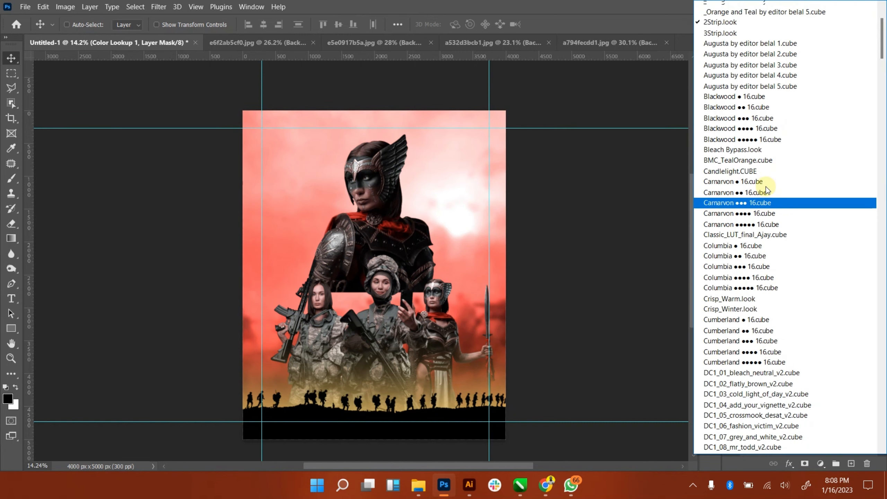
left_click(744, 377)
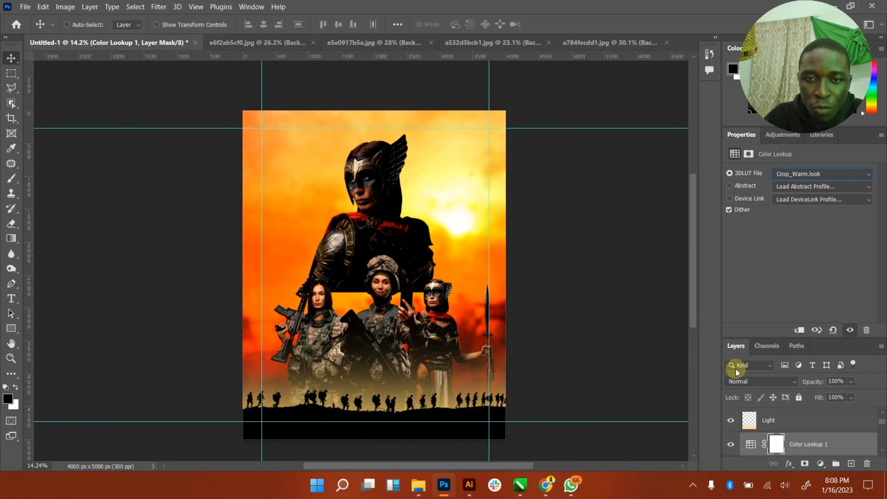
- Set the Color Lookup adjustment's 3D LUT to _Orange and Blue by editor belal 5.cube
left_click(796, 171)
scroll(751, 140, "up", 12)
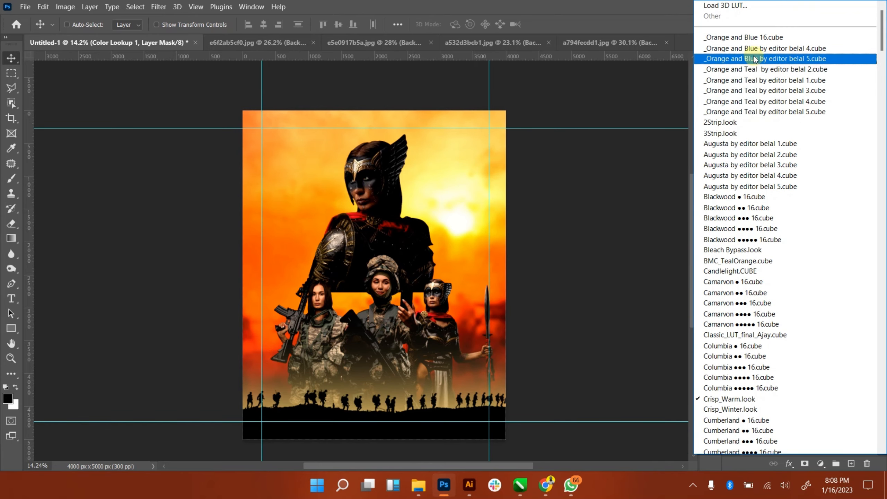
left_click(753, 56)
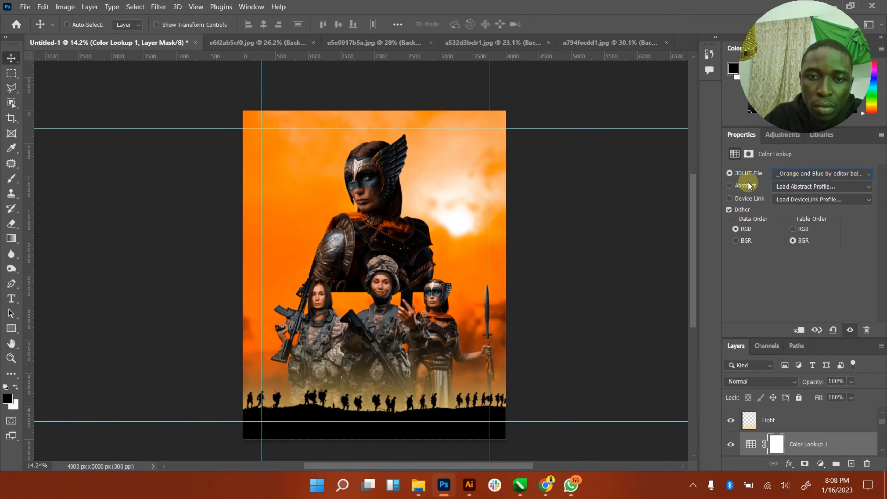
left_click(807, 178)
scroll(747, 65, "up", 3)
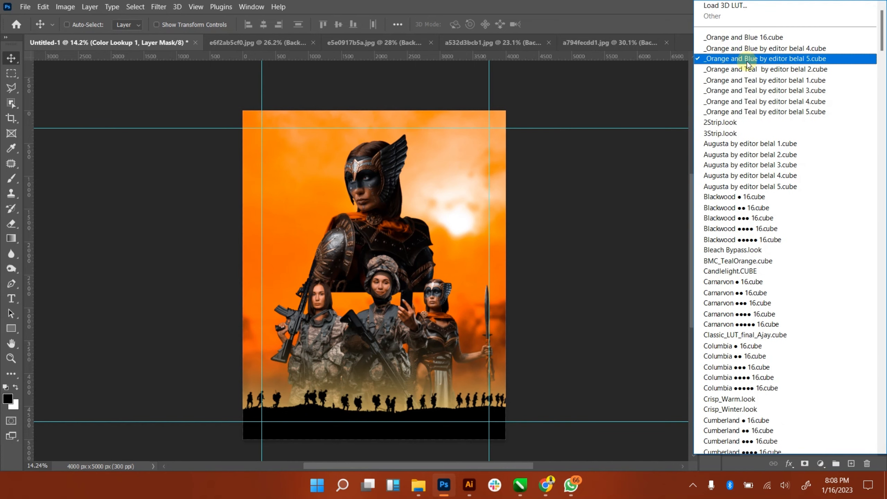
left_click(749, 57)
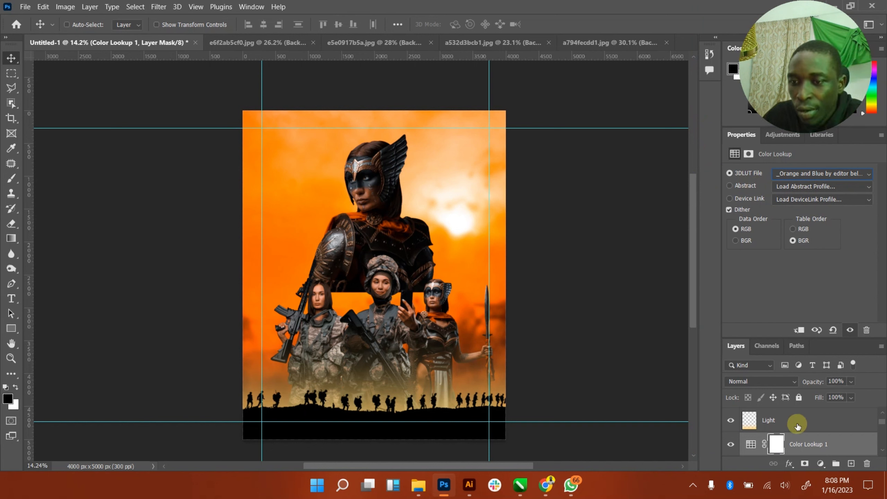
- Clip the Color Lookup 1 adjustment to the Soldier 1 layer
scroll(792, 424, "down", 3)
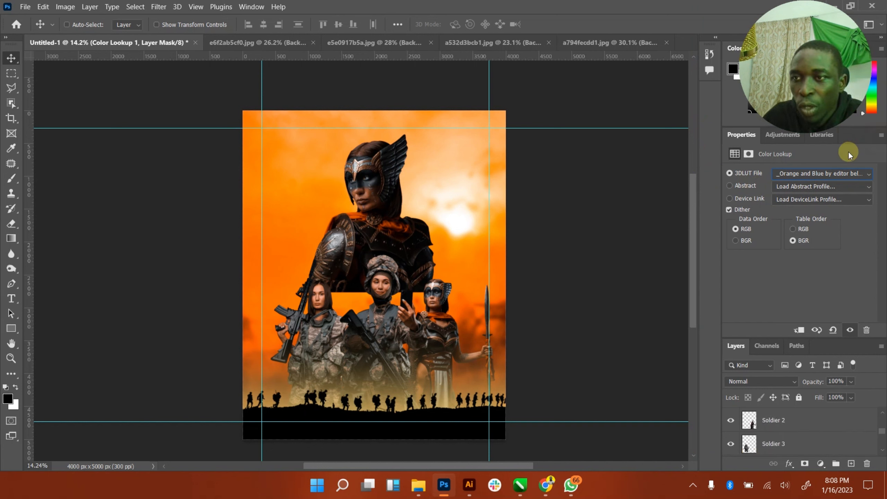
left_click(883, 135)
left_click(835, 165)
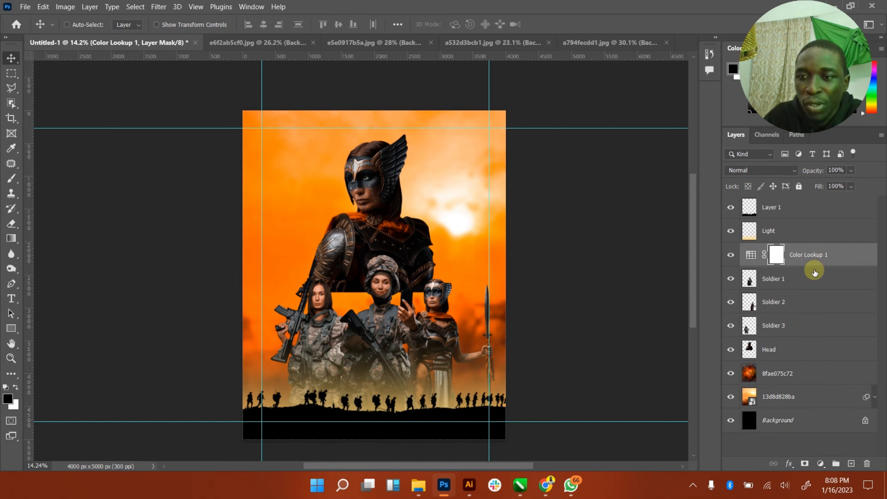
right_click(819, 256)
left_click(702, 225)
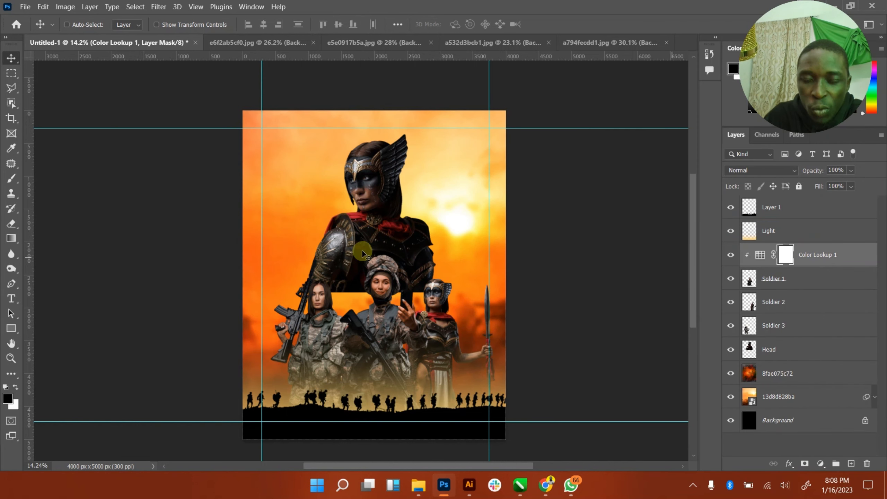
- Add a Curves adjustment clipped to Soldier 1, slightly lifting the shadows and lowering the highlights, and compare the layer with and without it
left_click(816, 276)
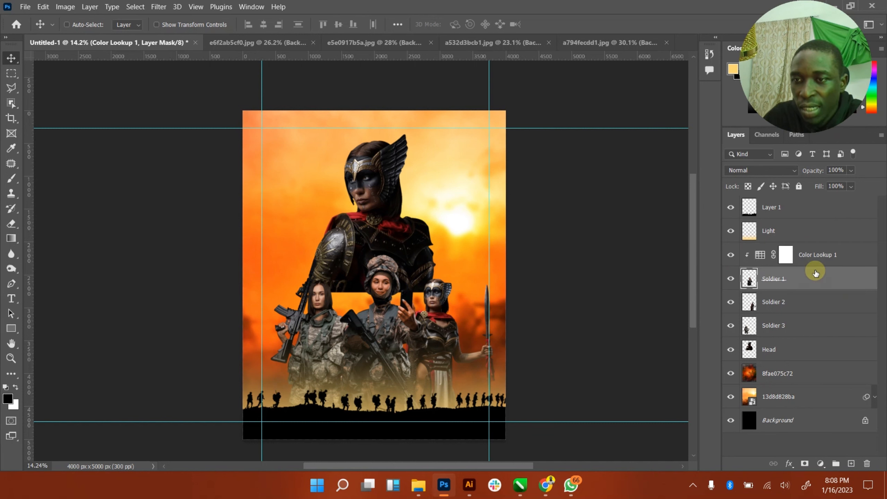
left_click(820, 463)
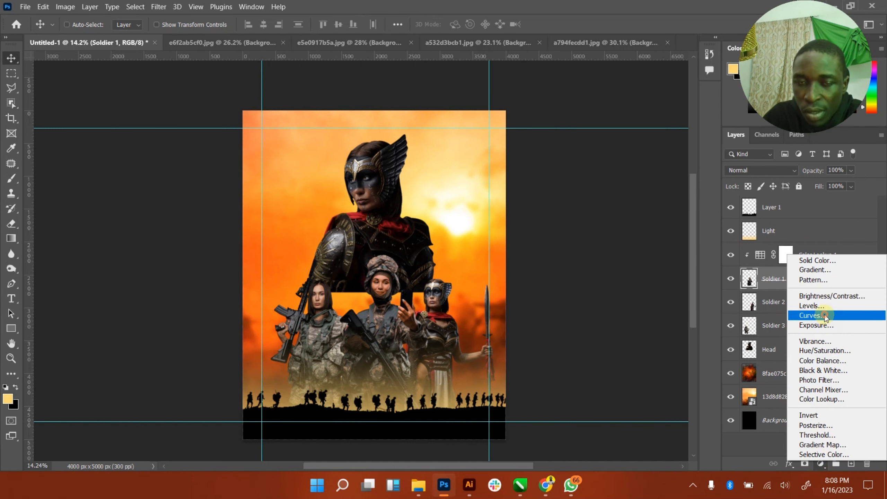
left_click(811, 316)
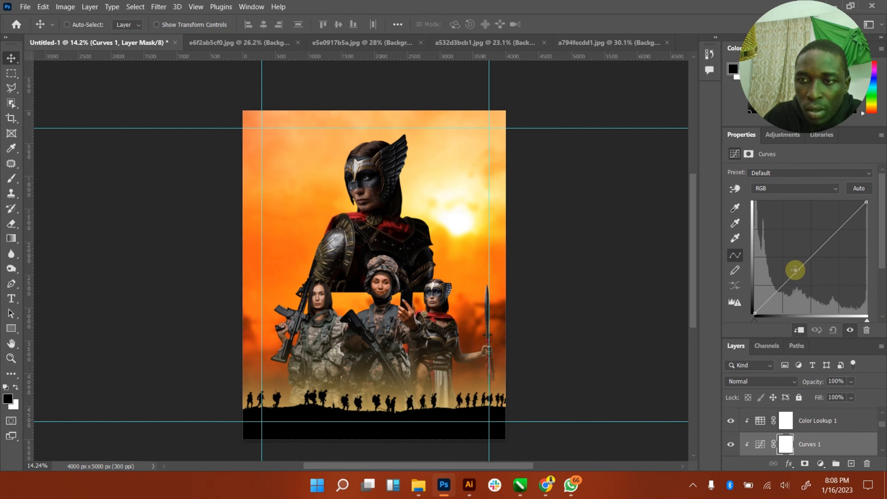
left_click_drag(779, 282, 782, 286)
mouse_move(829, 241)
left_mouse_down()
mouse_move(807, 243)
mouse_move(816, 228)
mouse_move(829, 241)
left_mouse_up()
left_click_drag(782, 284, 780, 282)
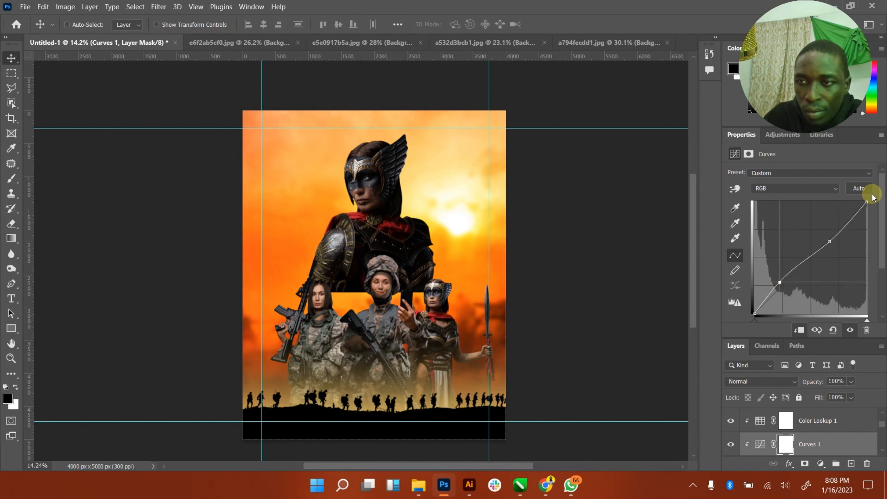
left_click(878, 144)
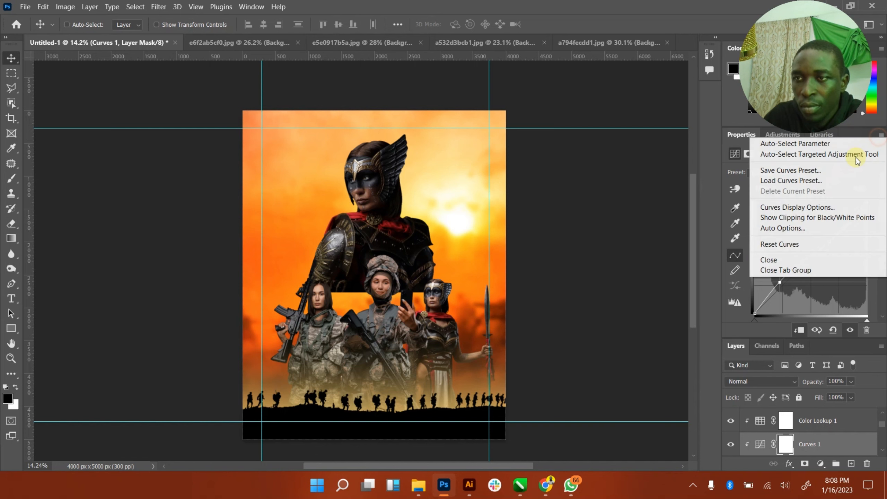
left_click(803, 272)
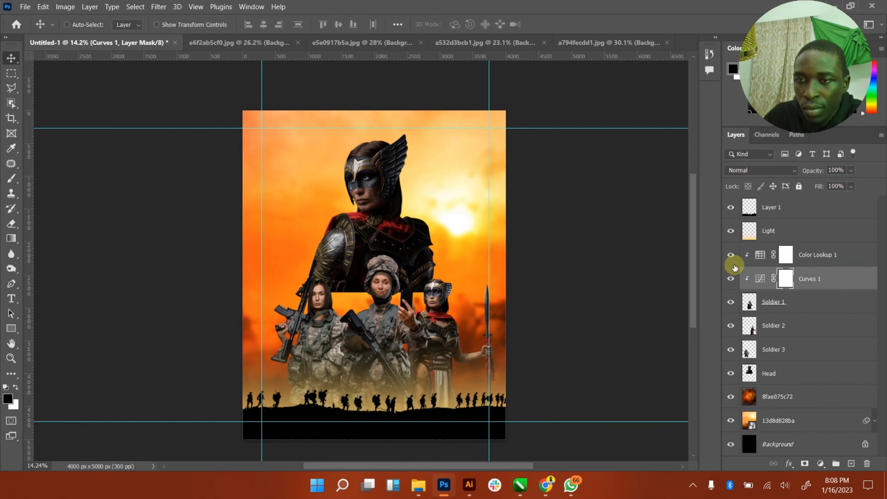
left_click(731, 280)
left_click(731, 280)
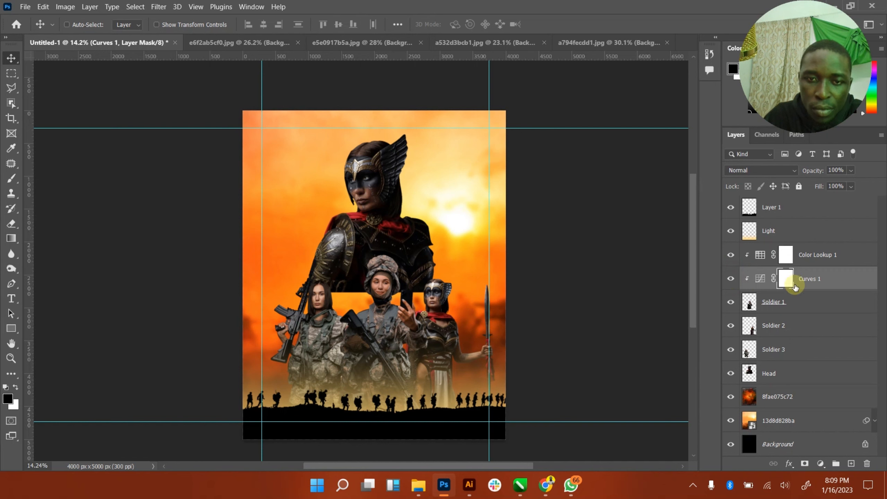
- Add a clipped Brightness/Contrast adjustment above Curves 1 with brightness 10 and contrast -15
left_click(821, 463)
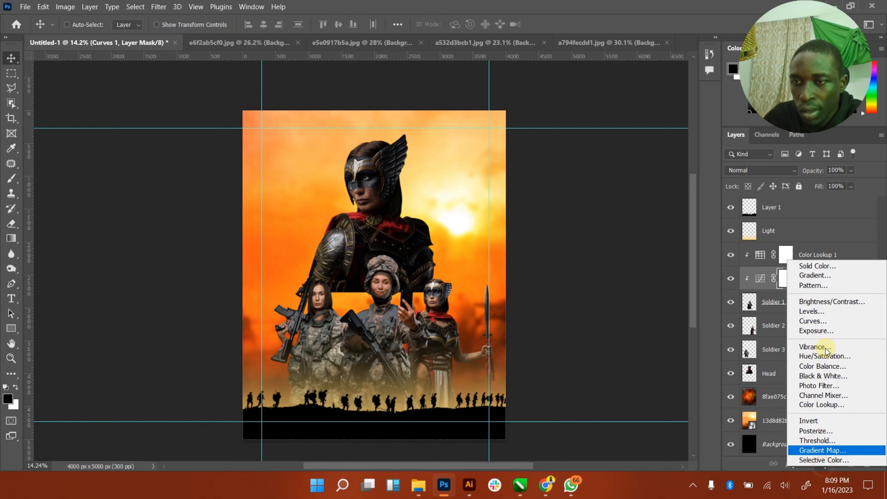
left_click(821, 302)
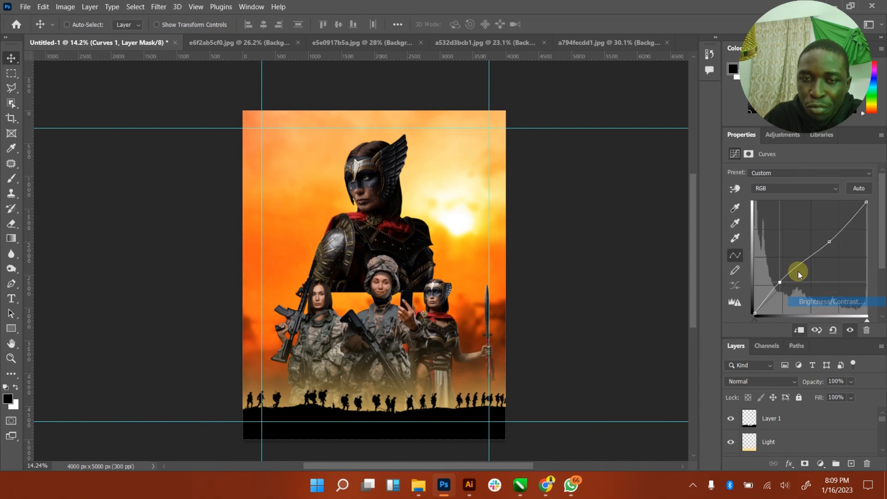
left_click_drag(800, 230, 805, 210)
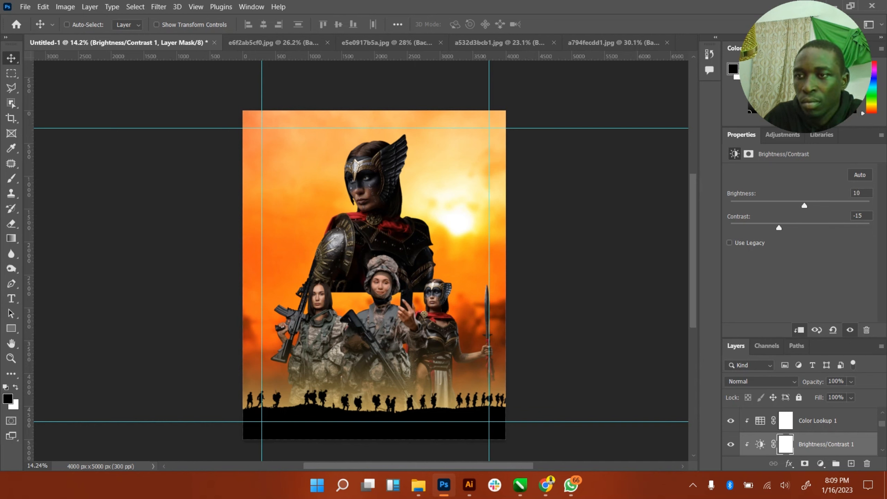
left_click(882, 136)
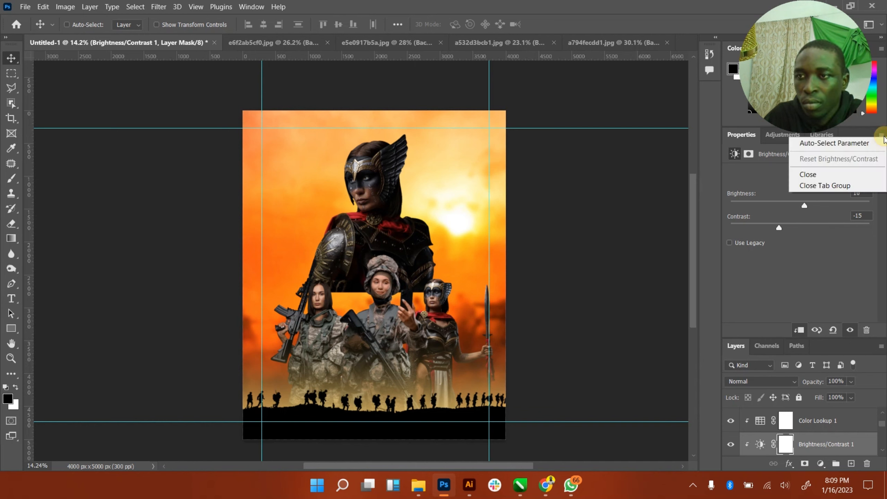
left_click(829, 186)
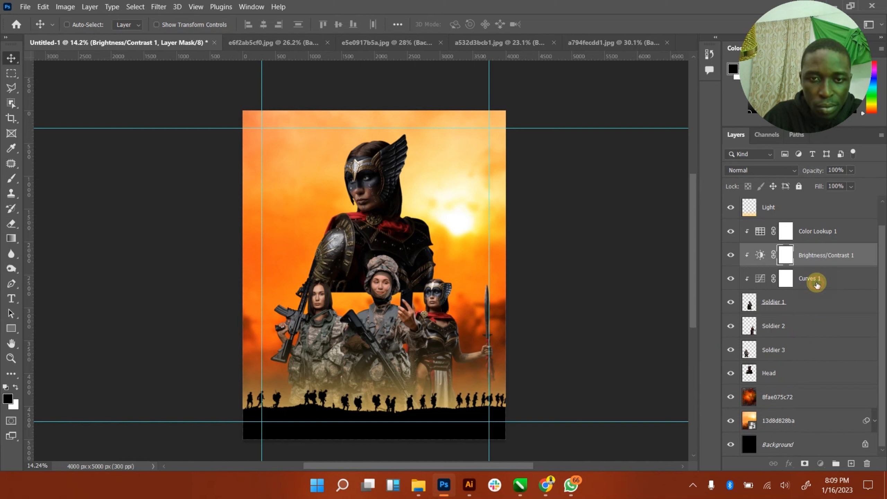
- Add a Solid Color fill clipped to Soldier 1, using orange sampled from the background, and set its blend mode to Multiply
left_click(816, 284)
left_click(825, 237, "shift")
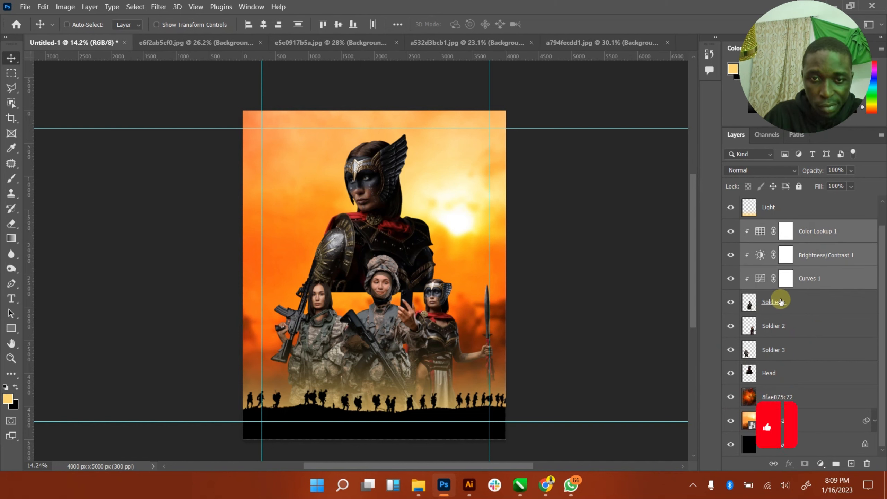
left_click(833, 300)
left_click(819, 463)
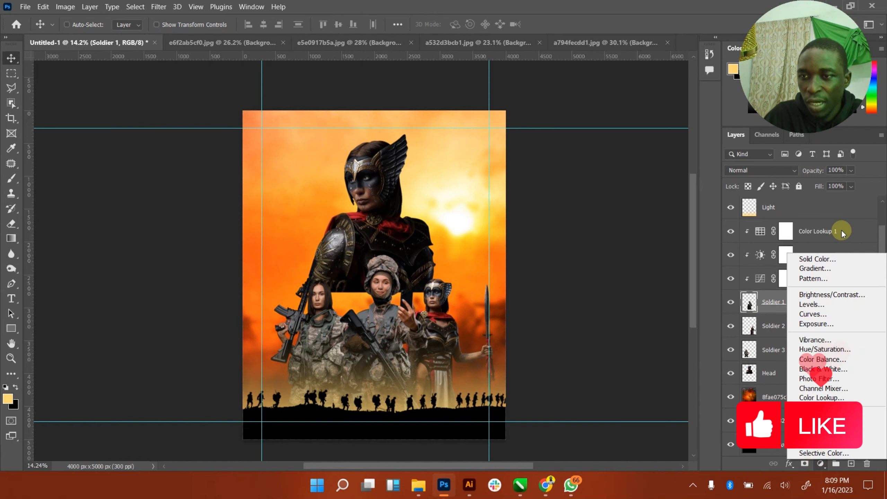
left_click(825, 258)
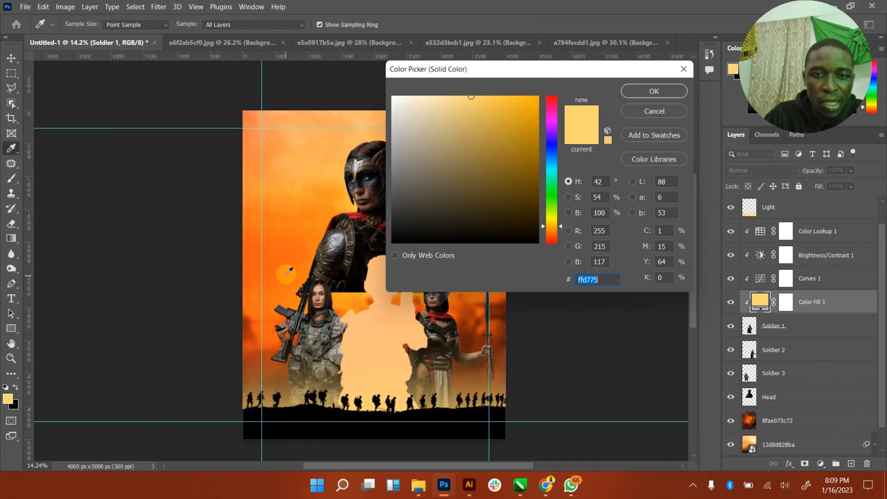
left_click(284, 277)
left_click(645, 92)
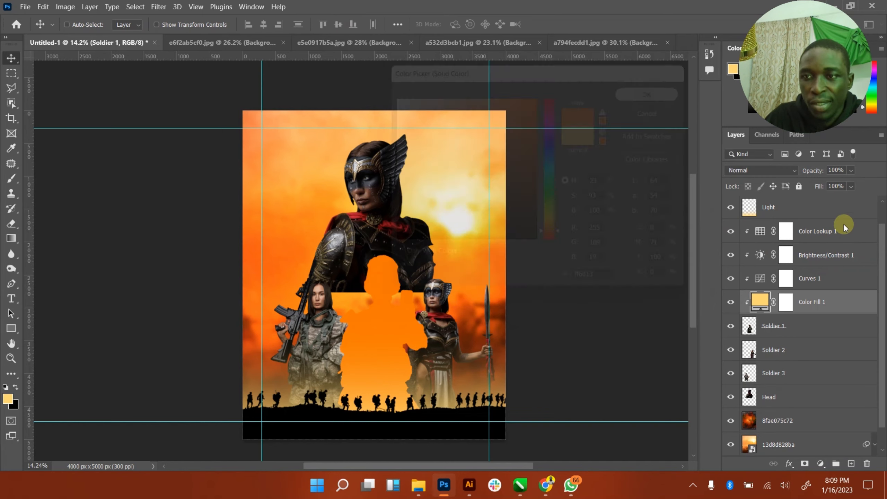
left_click(792, 171)
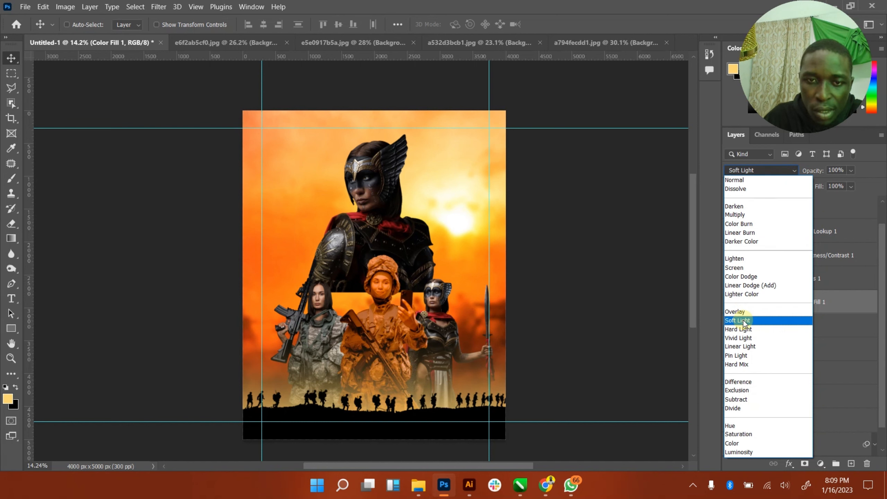
left_click(737, 215)
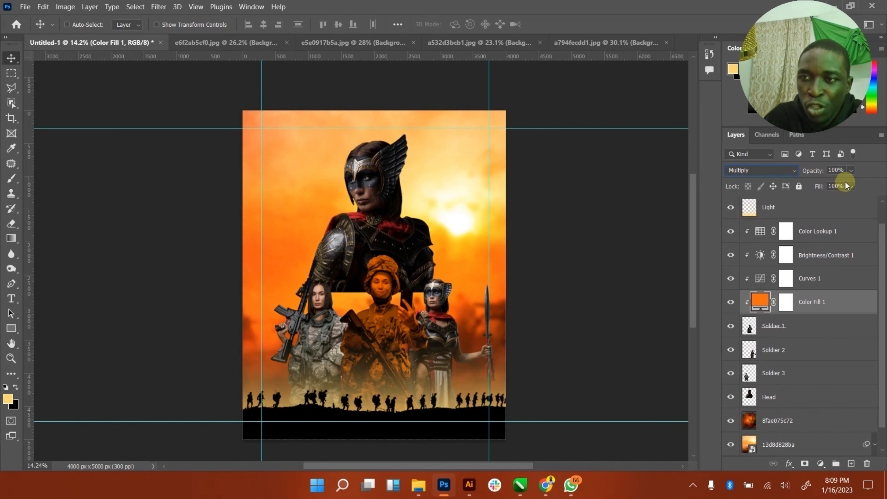
- Lower the Color Fill 1 layer to 29% fill and 51% opacity, and compare the image with and without it
left_click(827, 199)
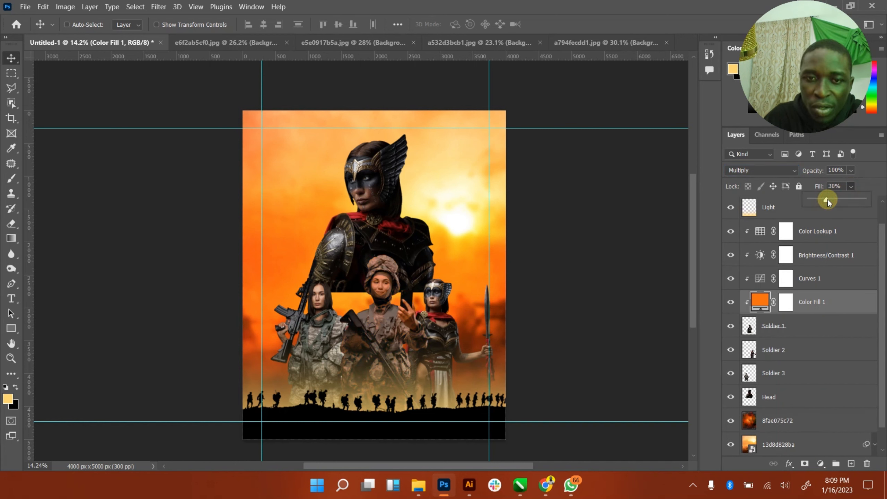
left_click_drag(834, 200, 835, 201)
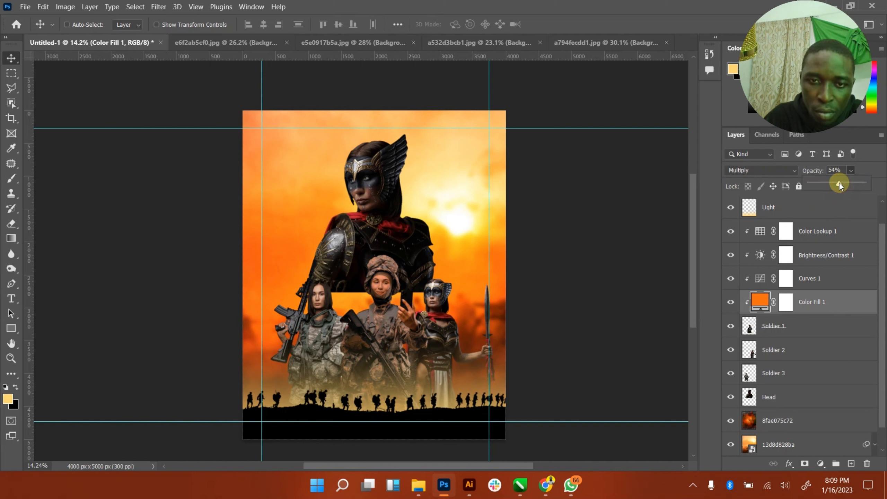
left_click_drag(839, 183, 834, 185)
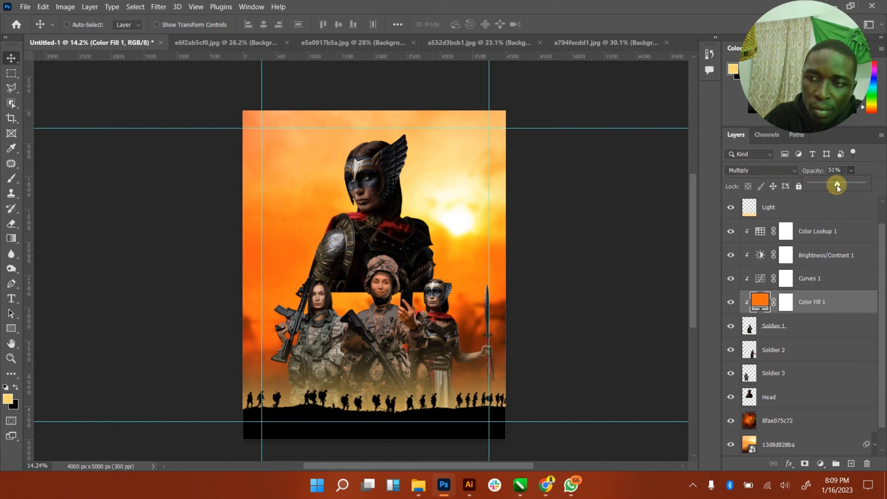
left_click(731, 303)
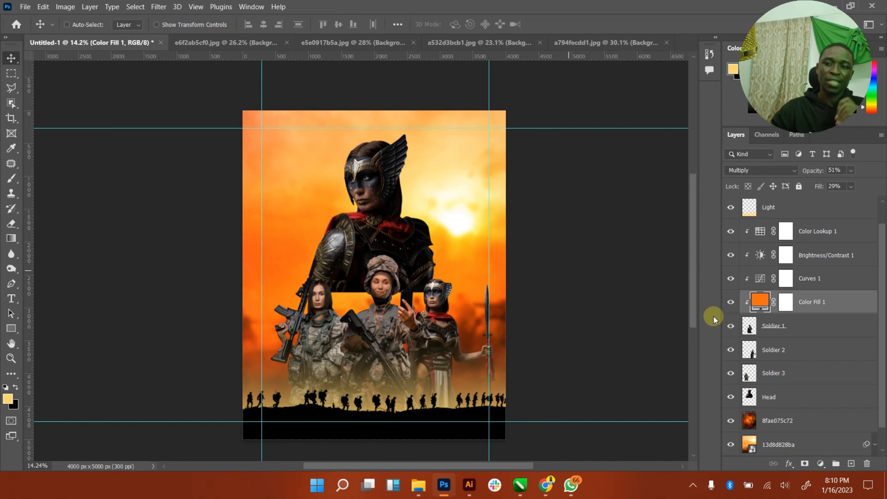
- Duplicate the four adjustments from Color Fill 1 to Color Lookup 1 and clip the copies to the Soldier 2 layer
left_click(836, 230, "shift")
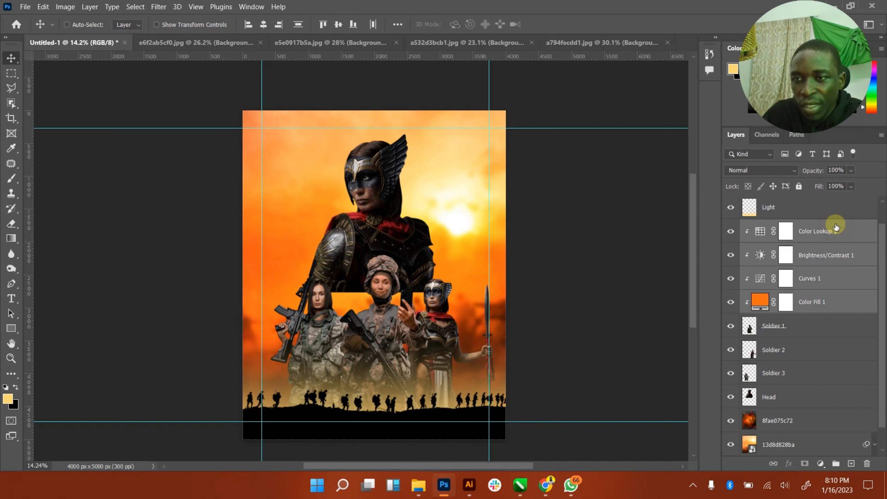
key("ctrl+j")
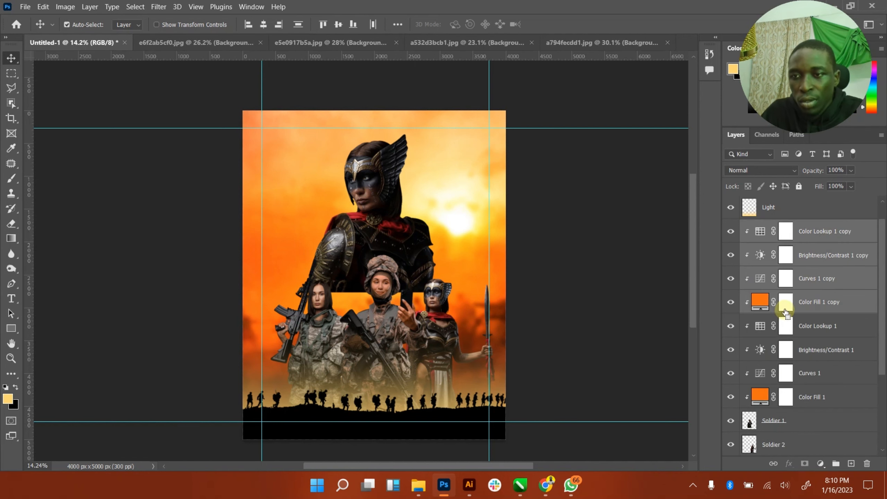
left_click_drag(831, 301, 831, 424)
right_click(832, 424)
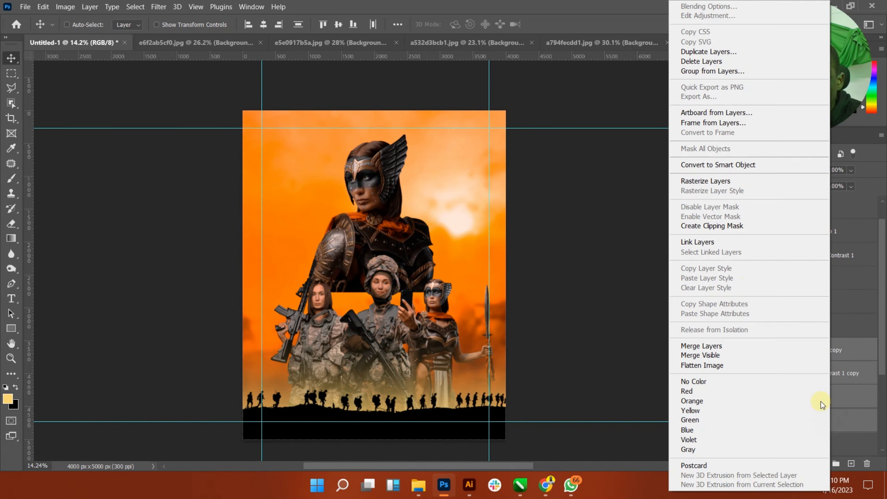
left_click(738, 227)
- Duplicate Soldier 2's four clipped adjustments, place the copies directly above Soldier 3 and clip them to that layer
scroll(796, 327, "down", 3)
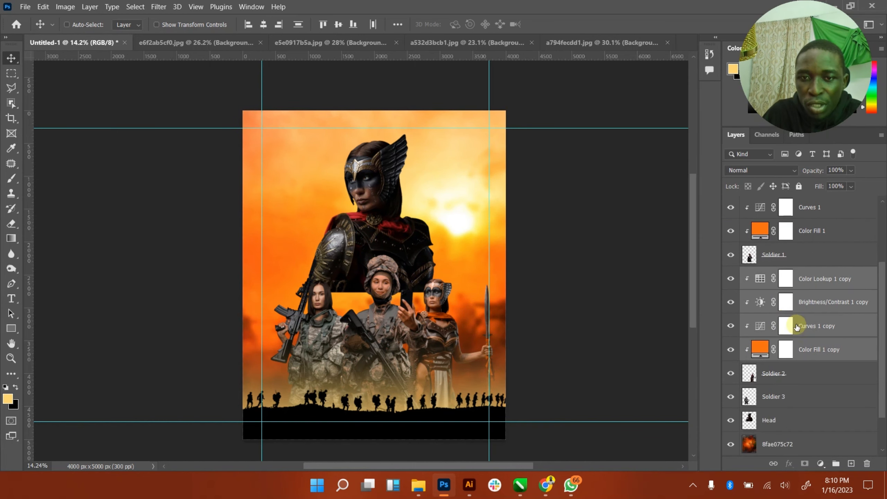
key("ctrl+j")
scroll(807, 315, "up", 1)
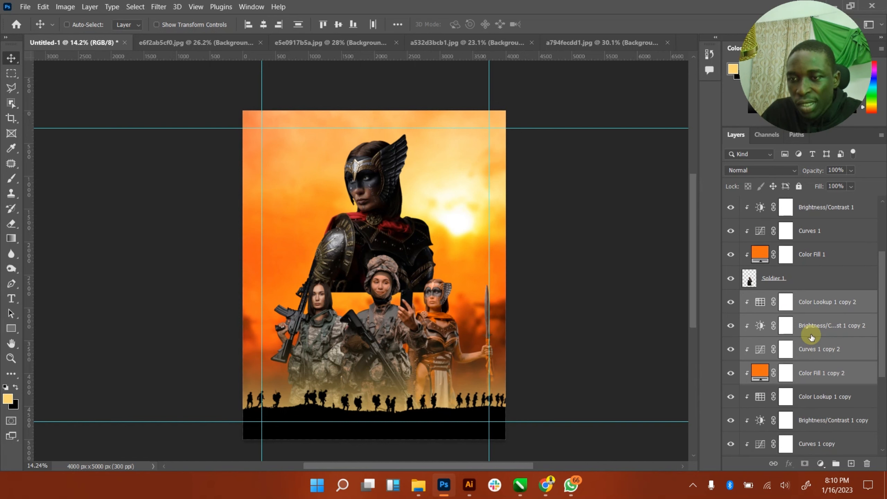
scroll(817, 307, "down", 3)
left_click_drag(821, 304, 821, 422)
right_click(822, 420)
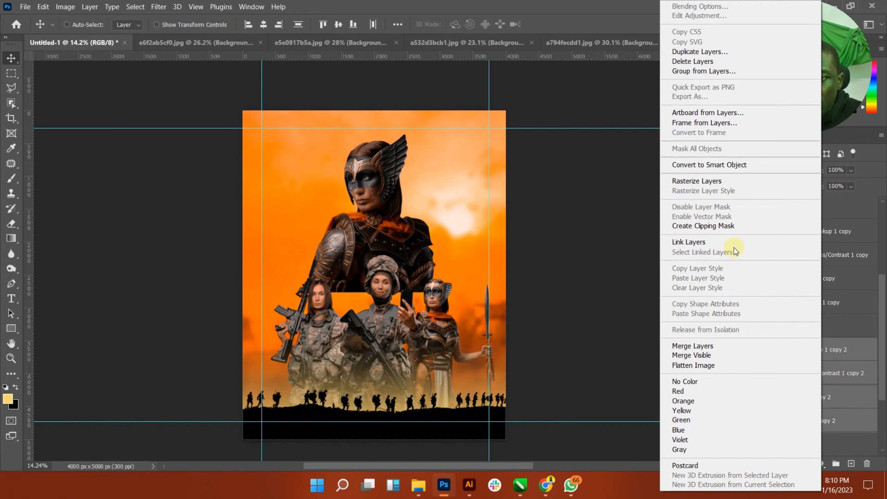
left_click(728, 226)
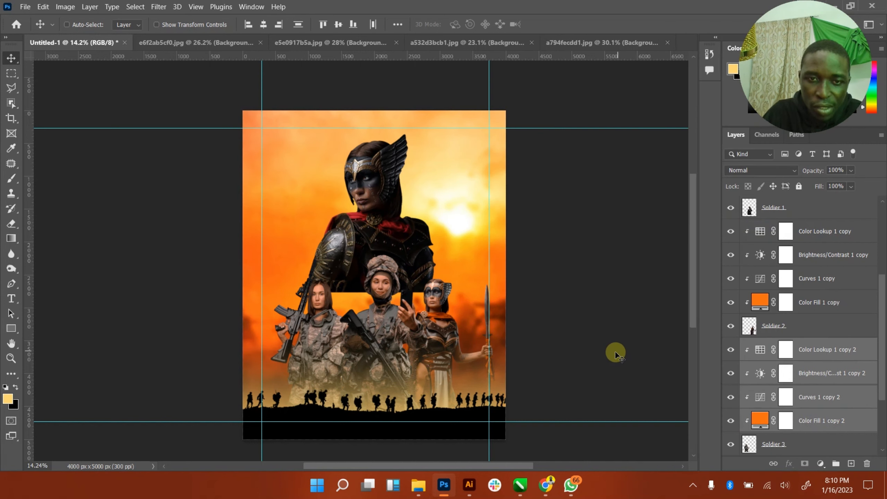
- Copy Soldier 3's four adjustments to directly above the Head layer and clip the copies to it
scroll(744, 373, "down", 3)
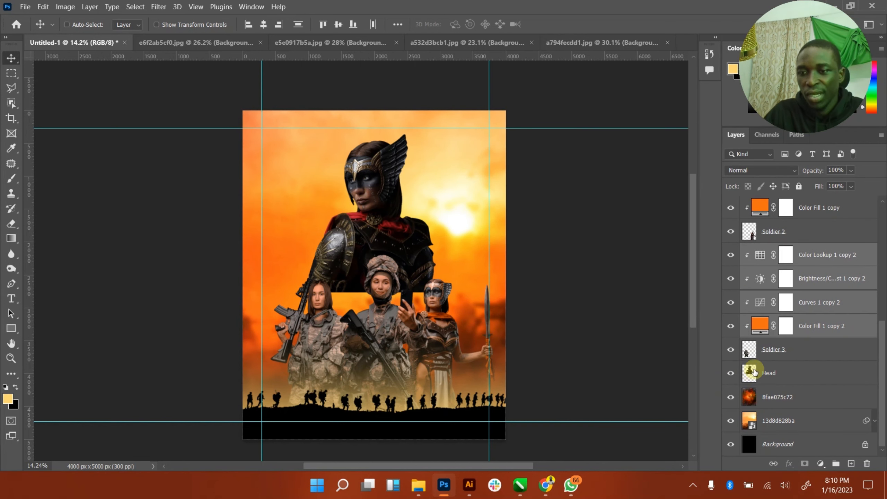
left_click_drag(784, 342, 826, 398)
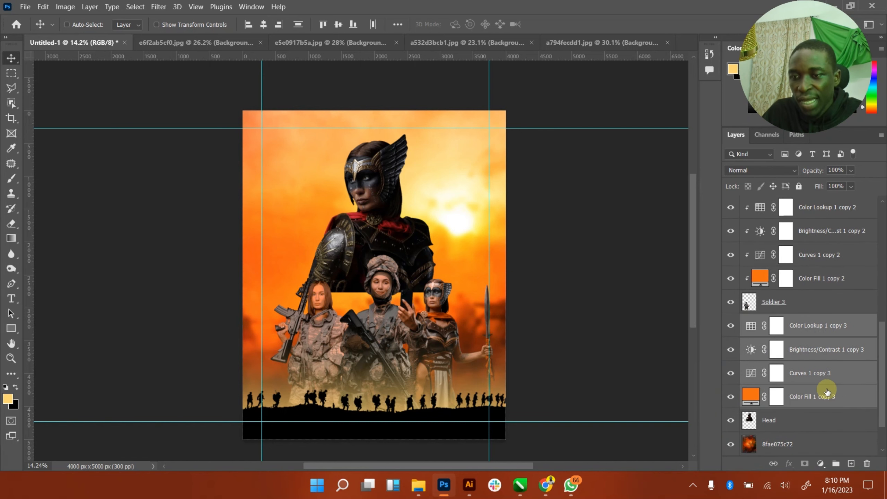
right_click(827, 398)
left_click(712, 228)
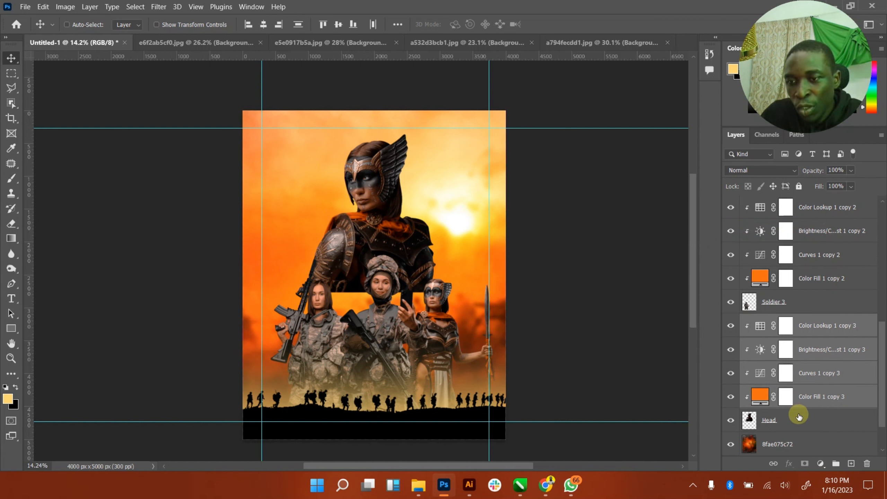
- Group the three soldier layers together with their clipped adjustments and name the group Soldiers
left_click(811, 307)
scroll(811, 286, "up", 5)
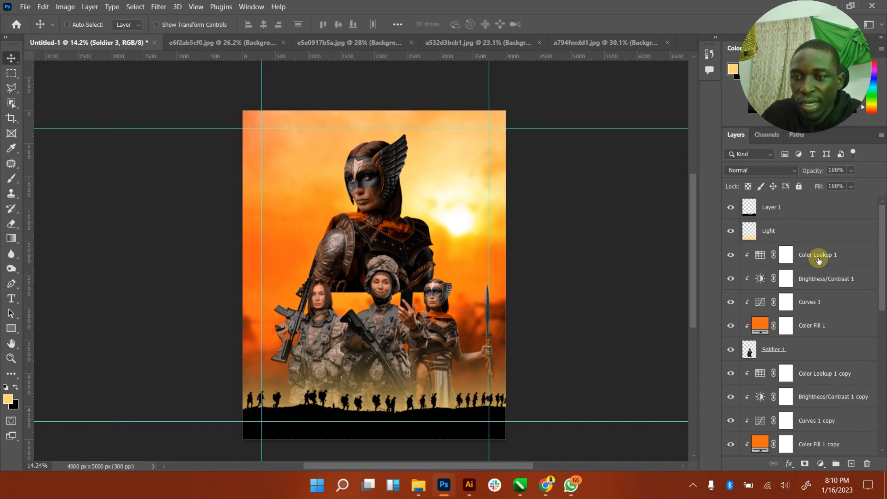
left_click(818, 261, "shift")
key("ctrl+g")
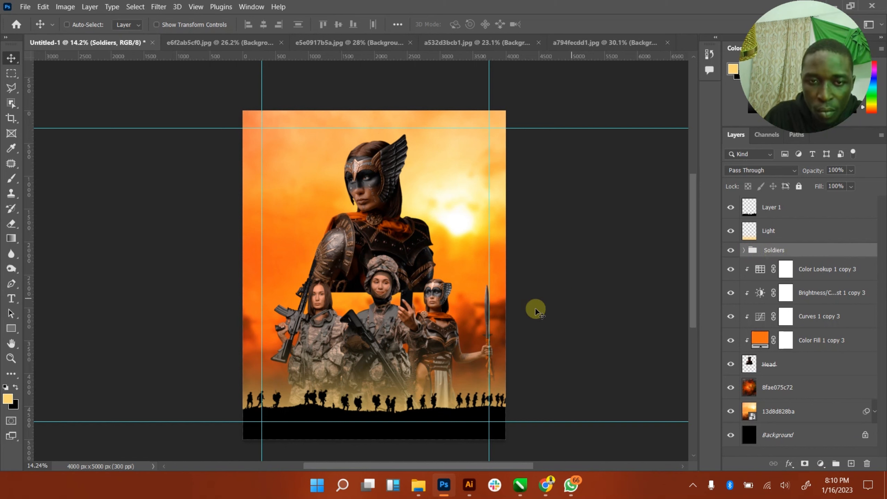
- Group the Head layer with its four clipped adjustments and name the group Floating Head
left_click(795, 364)
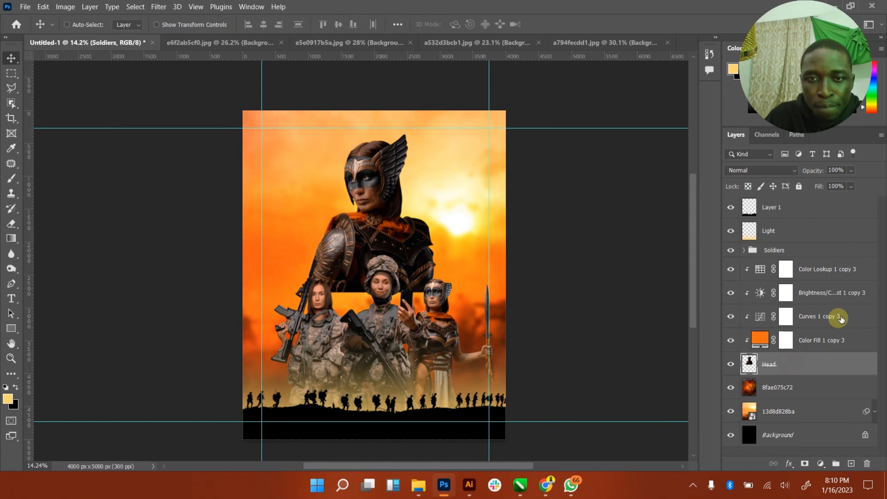
left_click(826, 279, "shift")
key("ctrl+g")
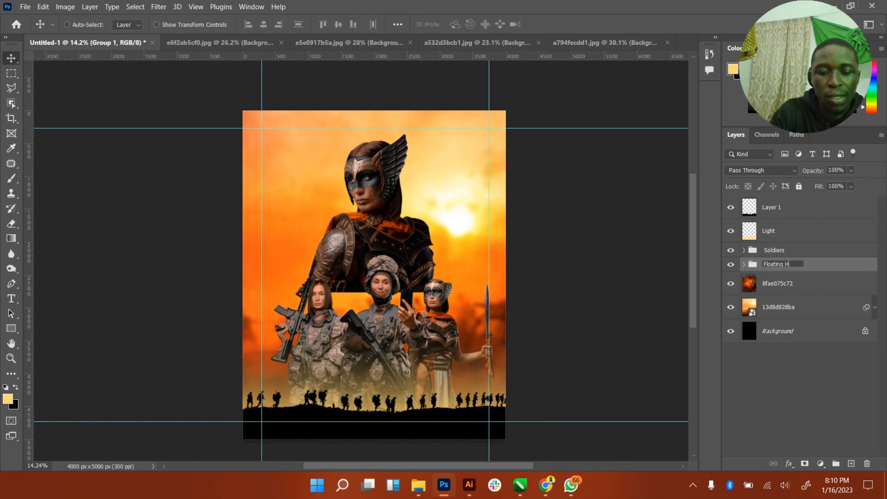
key("Return")
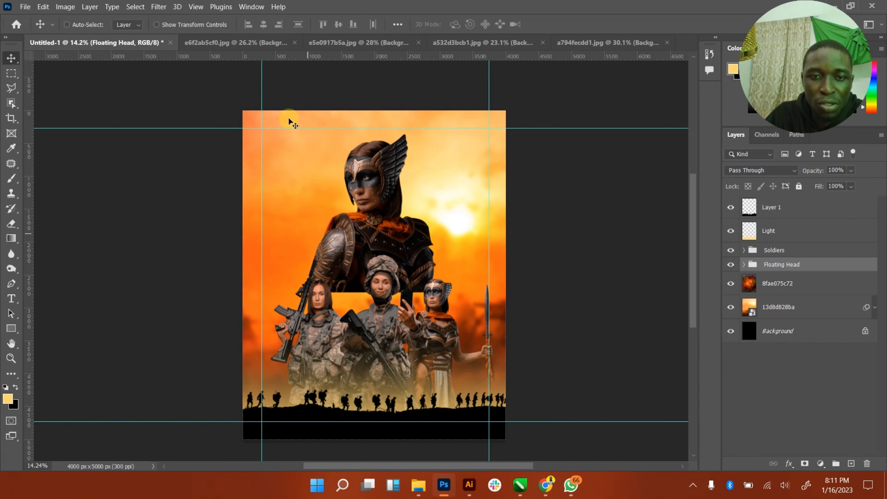
- Switch to File Explorer, find the LightGLow image in Downloads and place it in the composite between the Soldiers and Floating Head groups
mouse_move(419, 484)
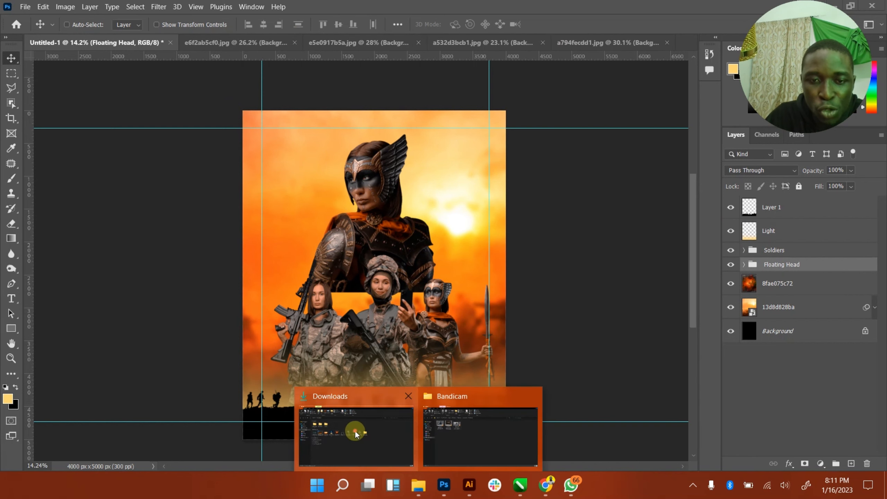
left_click(352, 423)
left_click(101, 296)
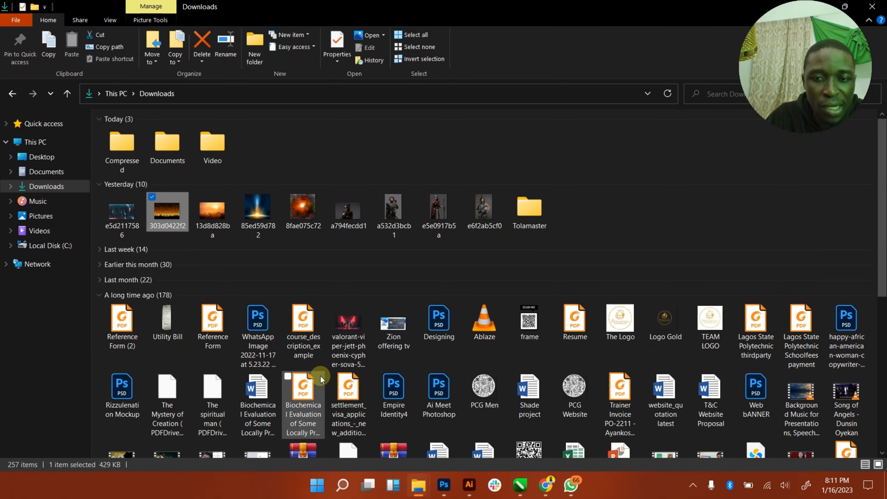
scroll(321, 375, "down", 5)
scroll(432, 388, "down", 2)
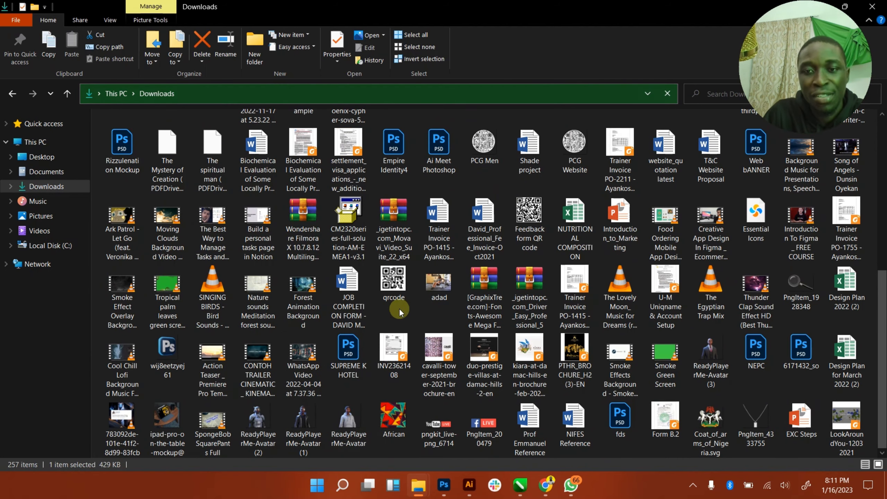
scroll(395, 311, "down", 3)
scroll(391, 305, "up", 3)
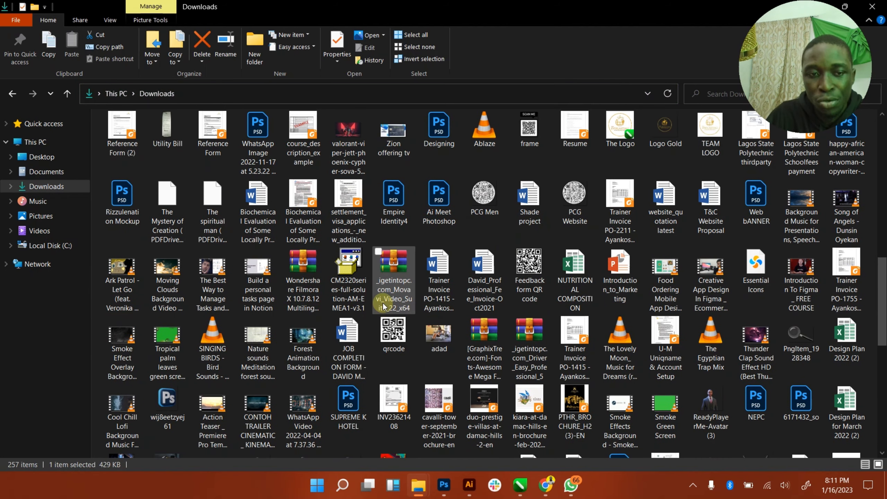
scroll(384, 301, "down", 3)
scroll(514, 315, "down", 3)
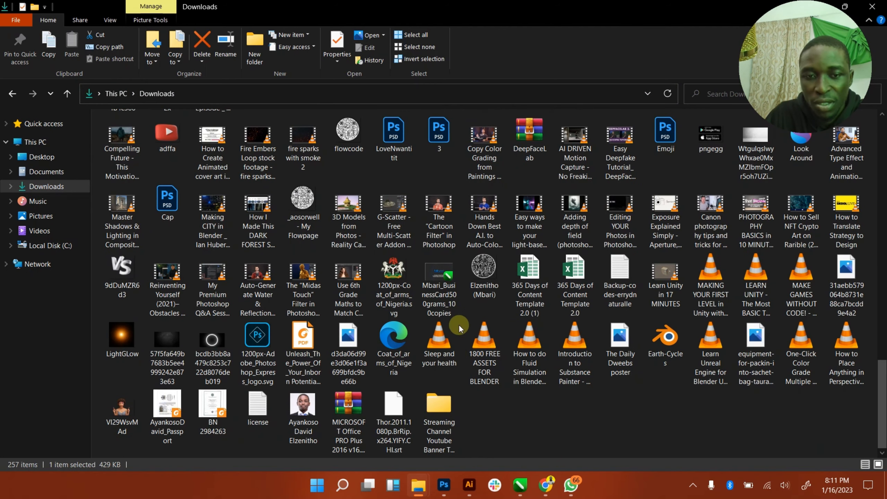
left_click_drag(111, 335, 405, 352)
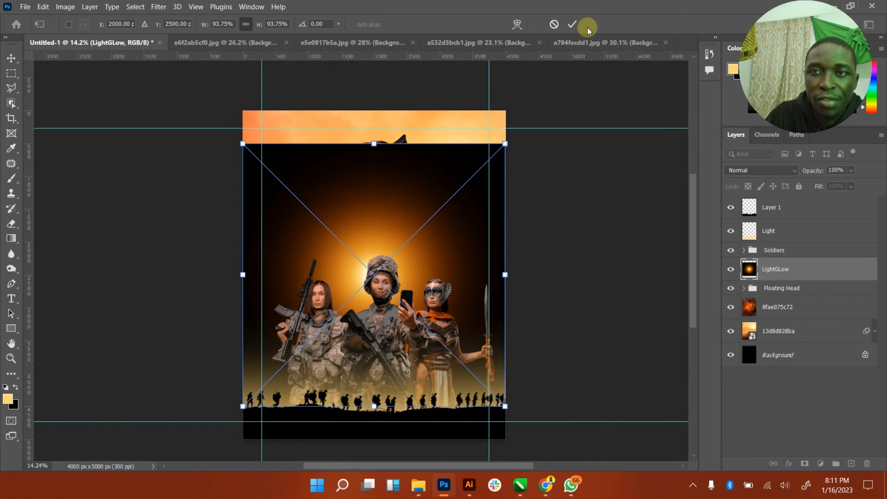
left_click(576, 26)
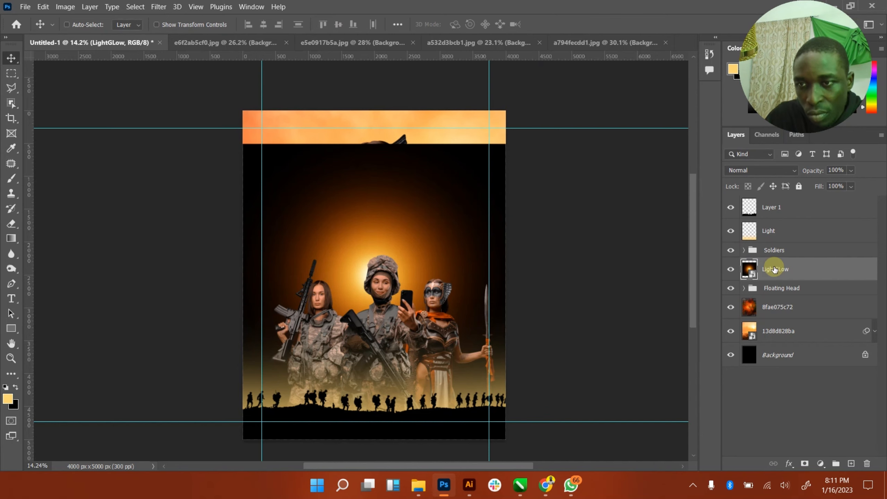
- Rasterize the LightGLow layer and set its blend mode to Screen
right_click(774, 269)
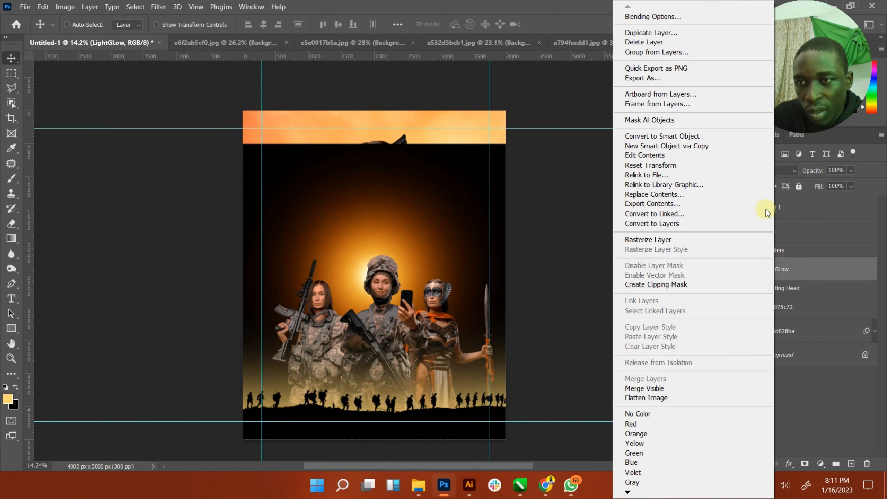
left_click(661, 244)
left_click(765, 170)
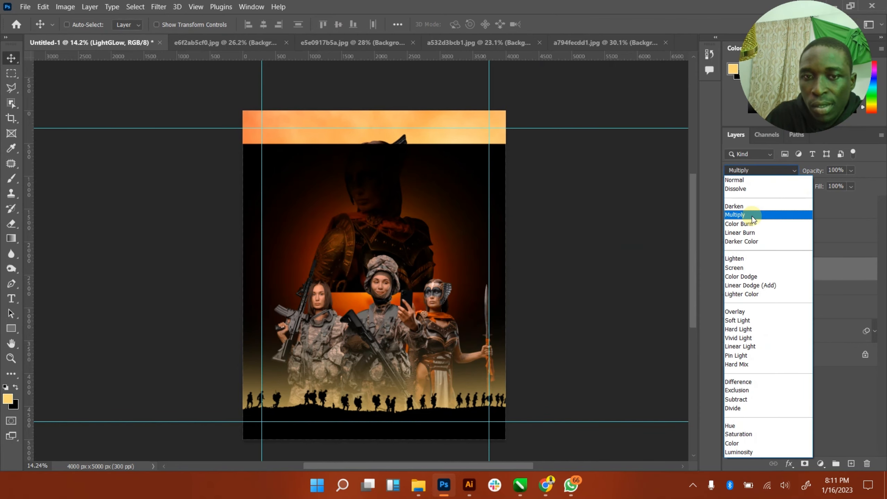
left_click(738, 268)
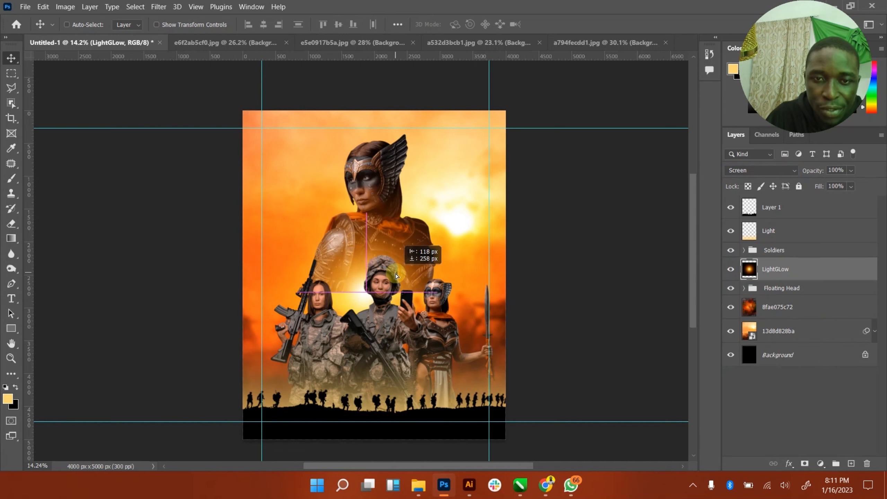
- Enlarge the LightGLow layer to about 5775 px wide, centred horizontally and lower behind the soldiers, and duplicate it
left_click_drag(396, 276, 413, 281)
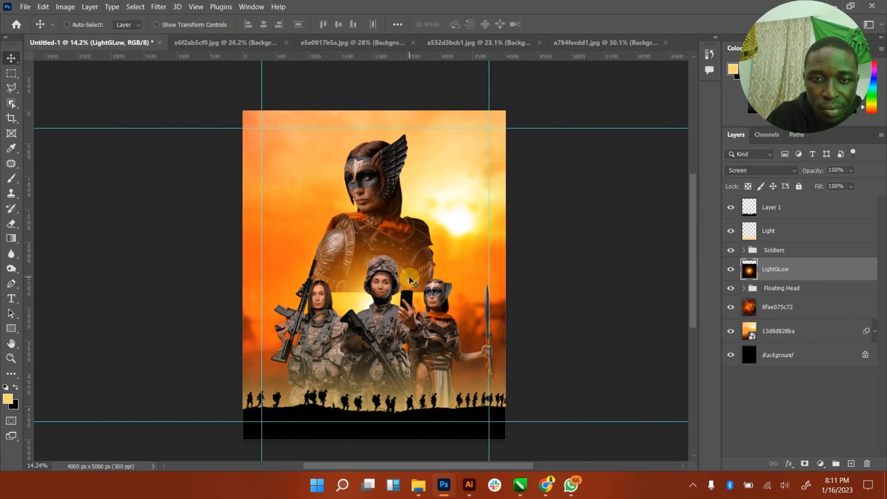
left_click(176, 25)
left_click_drag(507, 176, 584, 135)
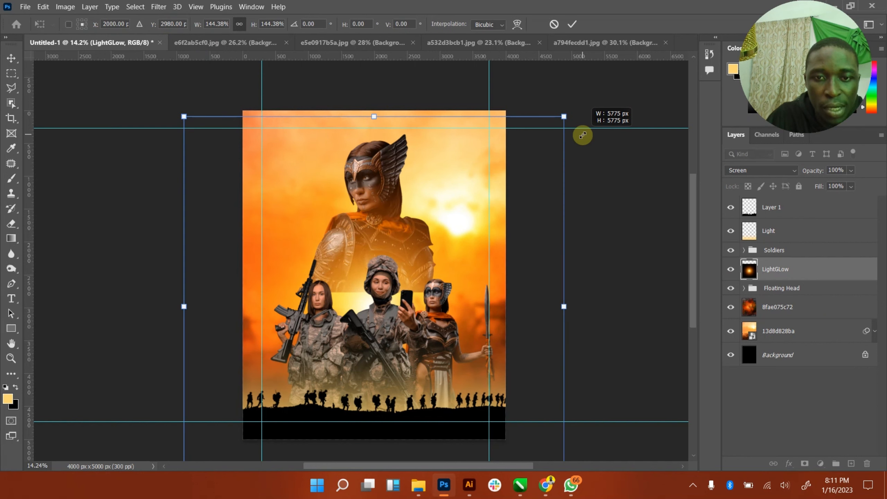
left_click_drag(468, 200, 468, 217)
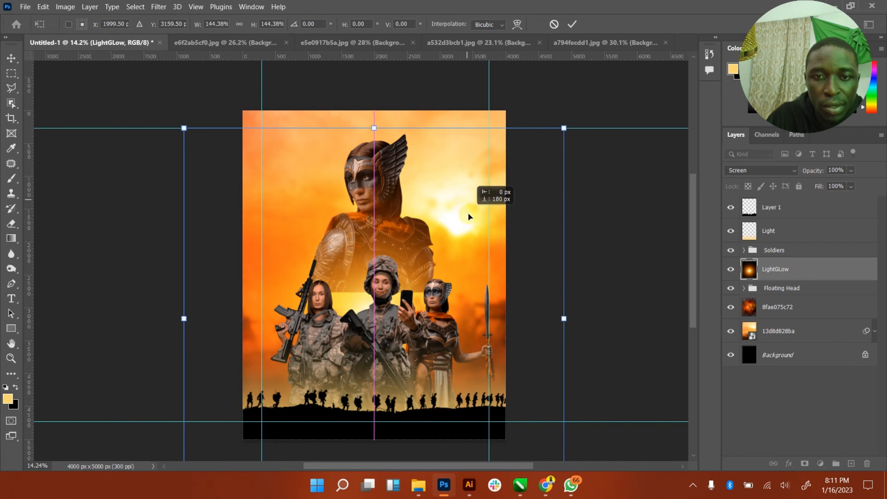
left_click(571, 24)
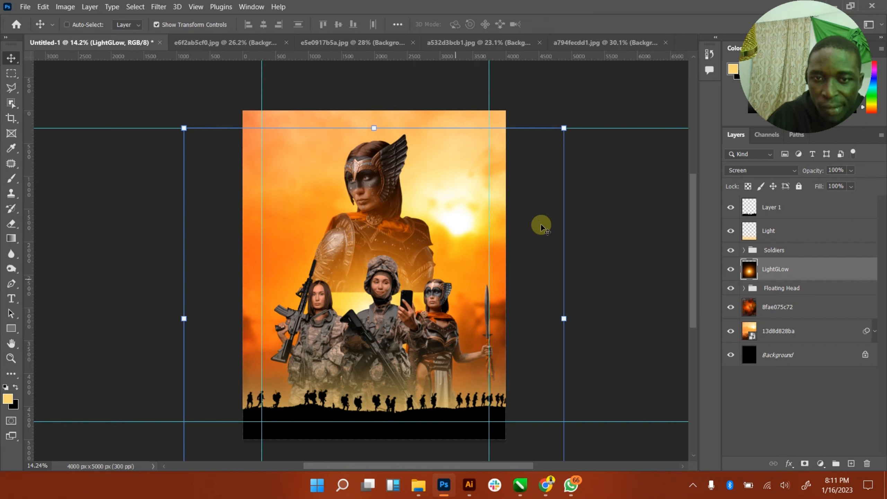
left_click(156, 24)
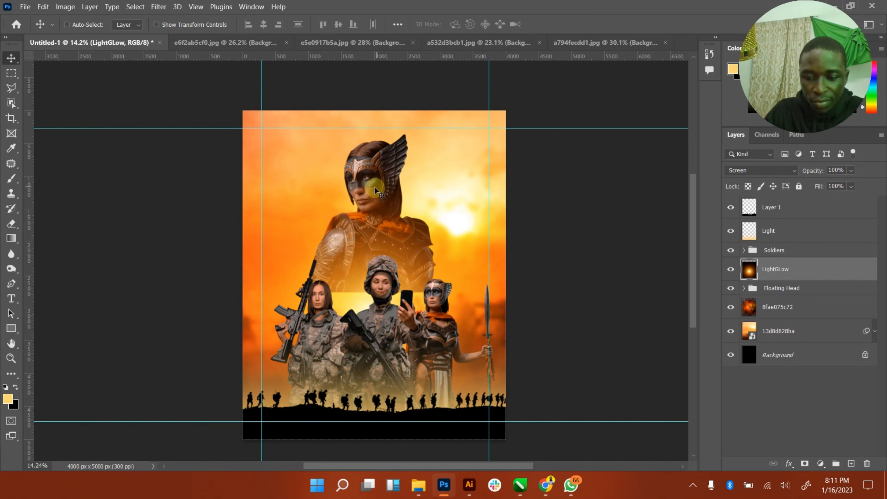
key("ctrl+j")
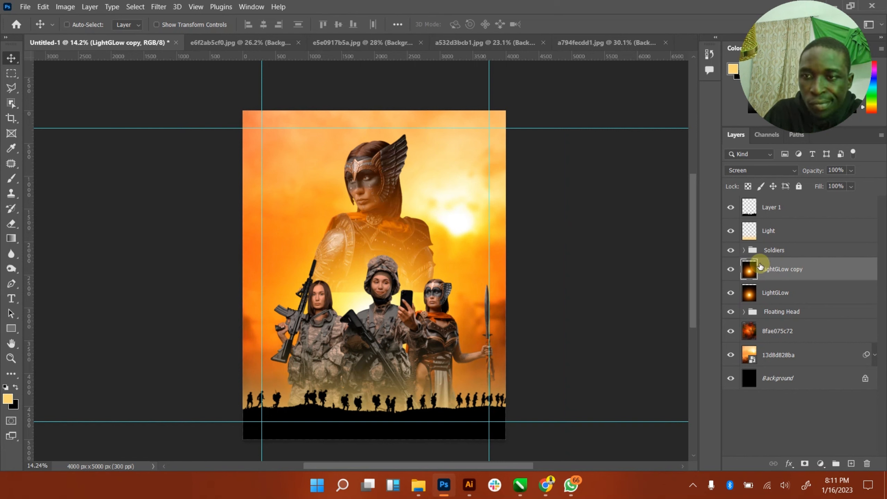
- Move LightGLow copy above the Soldiers group and scale it to 21.09% wide by 28.55% high, placing its glow beside the central soldier's rifle
left_click_drag(761, 266, 766, 241)
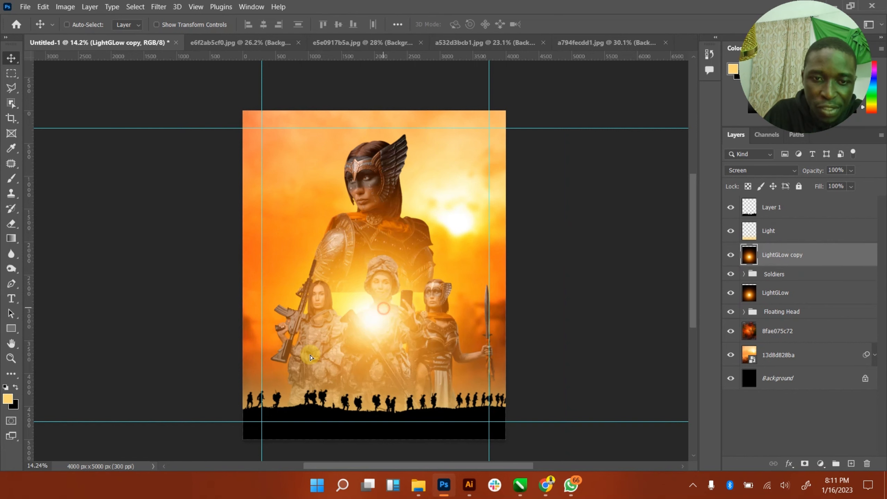
left_click_drag(310, 355, 323, 281)
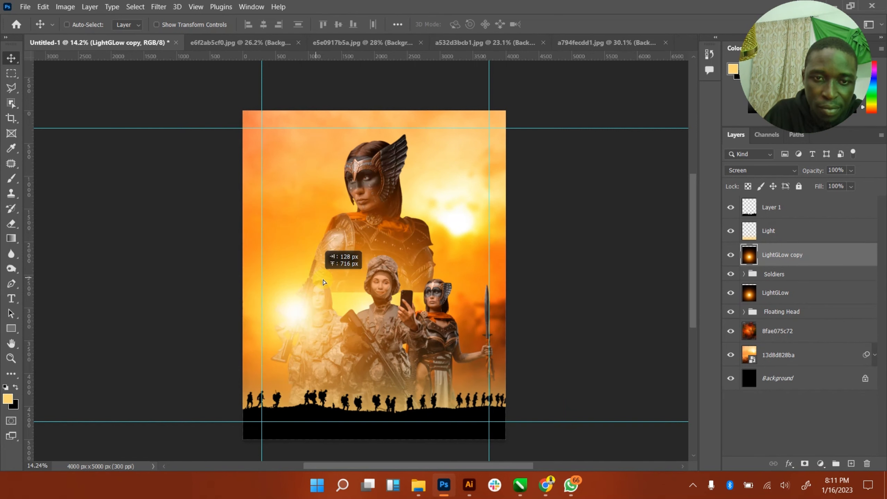
left_click(181, 26)
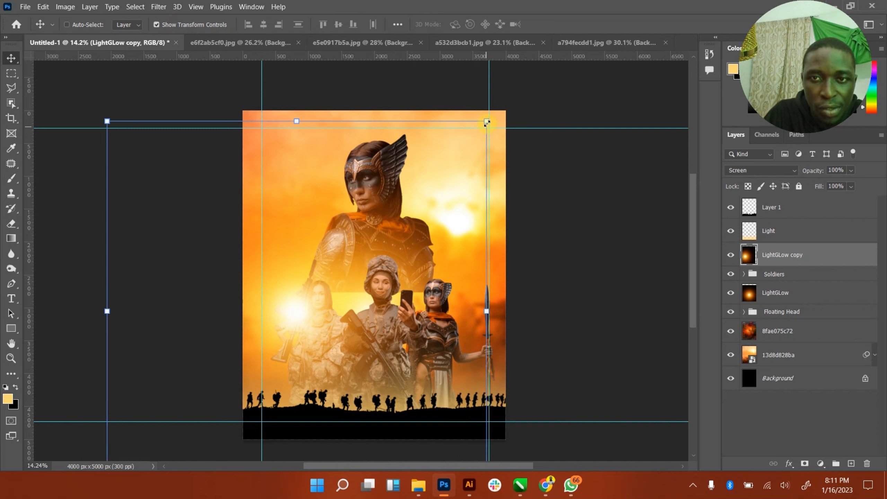
left_click_drag(487, 122, 370, 192)
left_click_drag(339, 300, 401, 307)
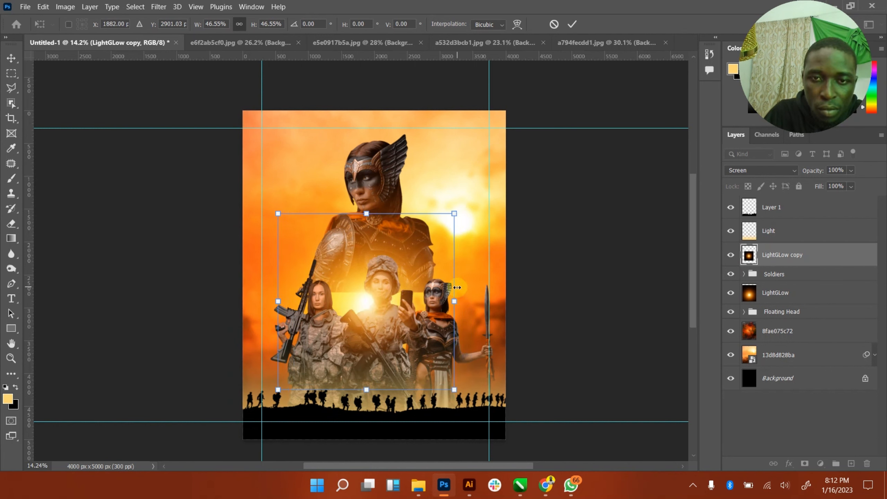
left_click_drag(454, 299, 427, 300)
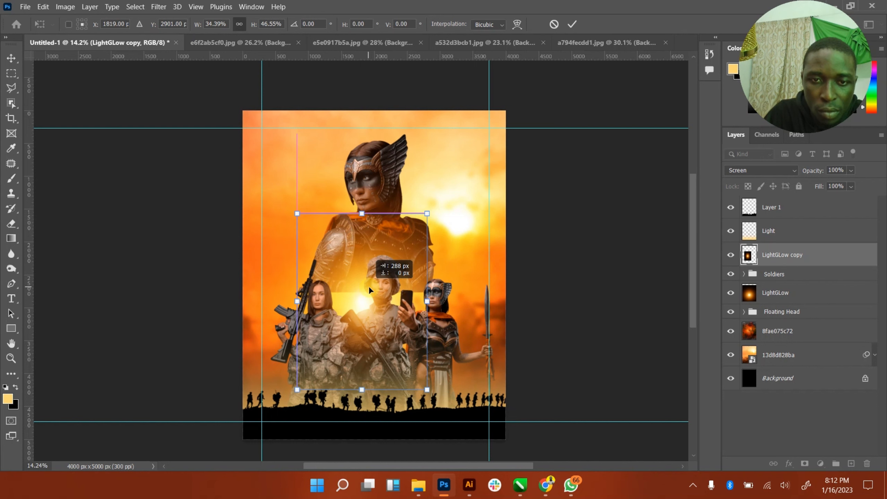
left_click_drag(427, 210, 402, 248)
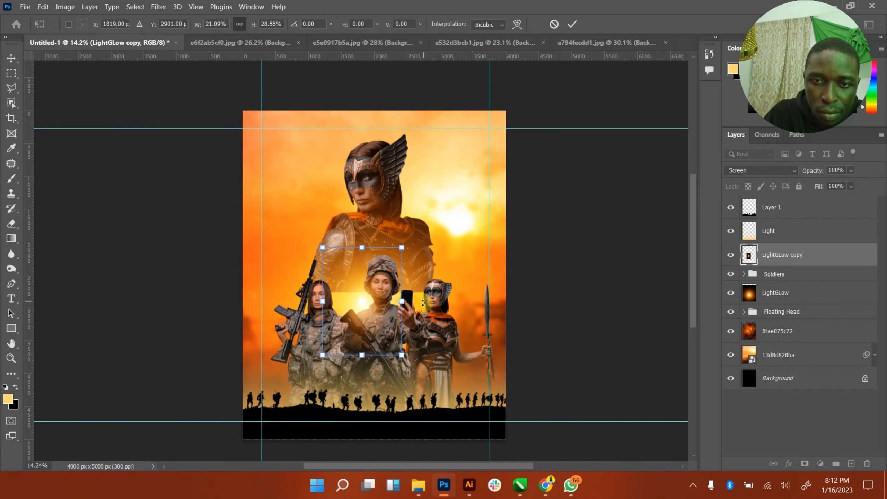
left_click_drag(374, 305, 369, 313)
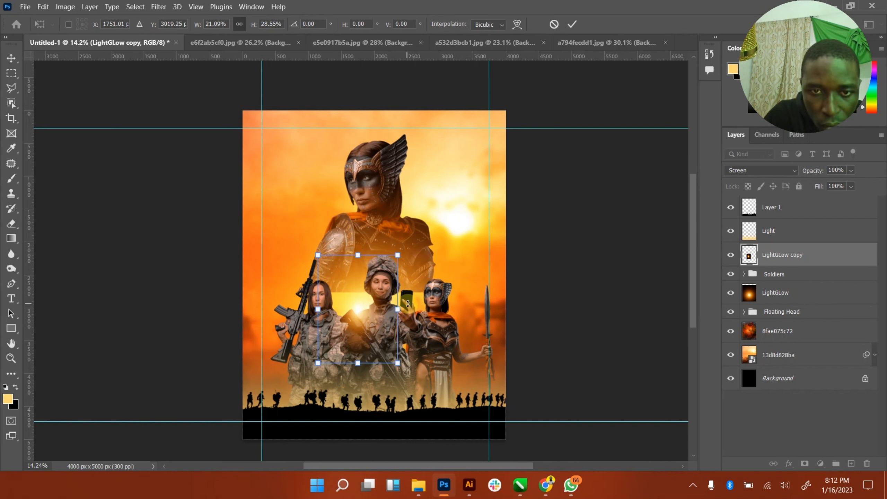
left_click(572, 24)
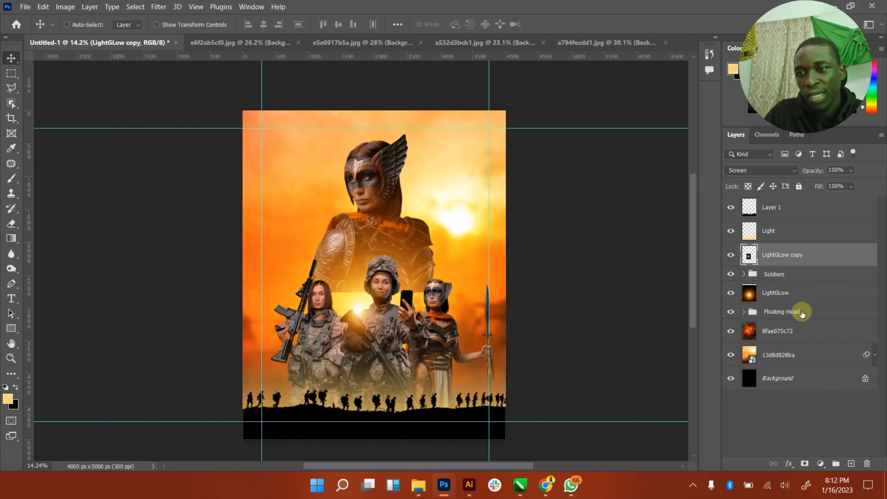
- Duplicate the Floating Head group, merge the copy into a single layer and hide the original group
left_click(802, 315)
key("ctrl+j")
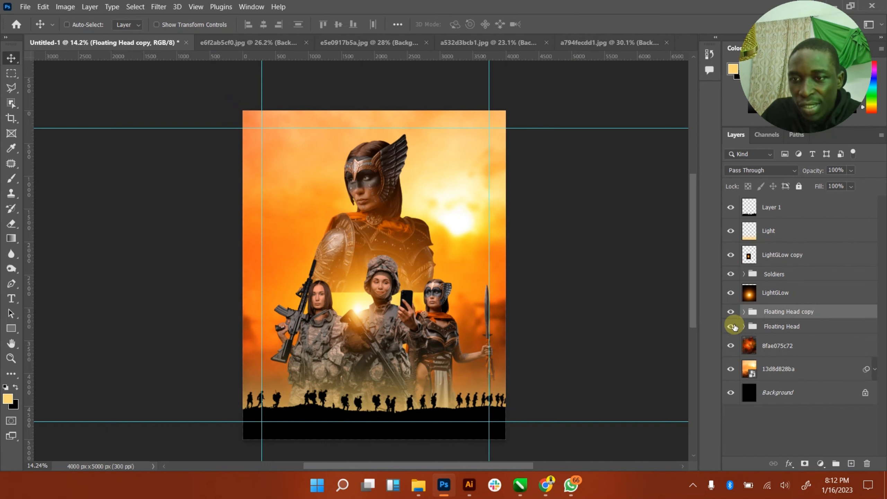
right_click(794, 310)
left_click(709, 381)
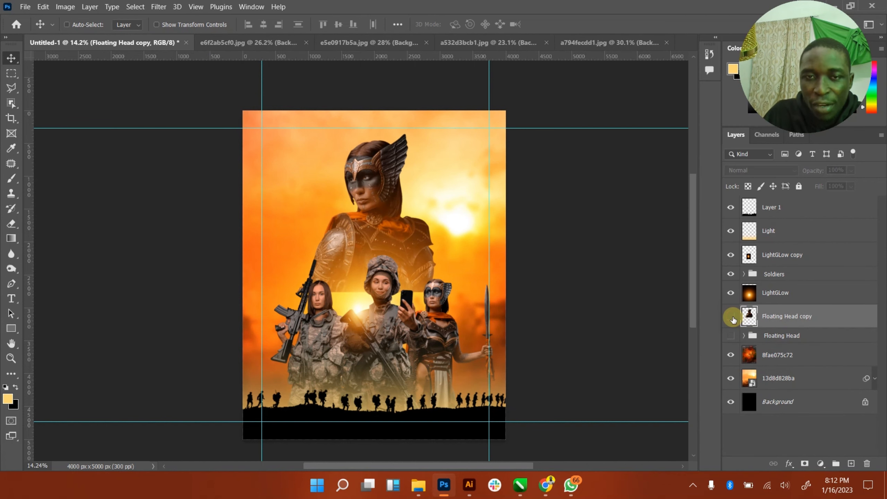
left_click(731, 317)
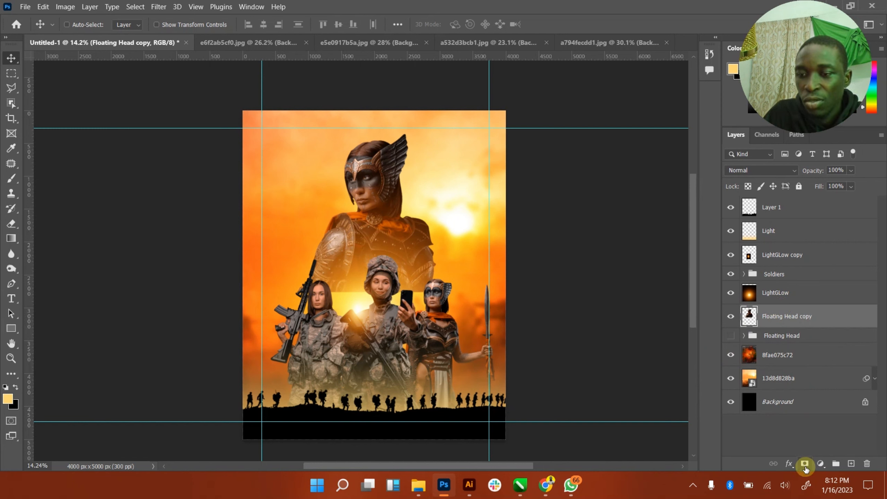
- Add a layer mask to Floating Head copy and, with an 1100 px brush, fade the arms and lower body in black, restoring the chest in white
left_click(804, 464)
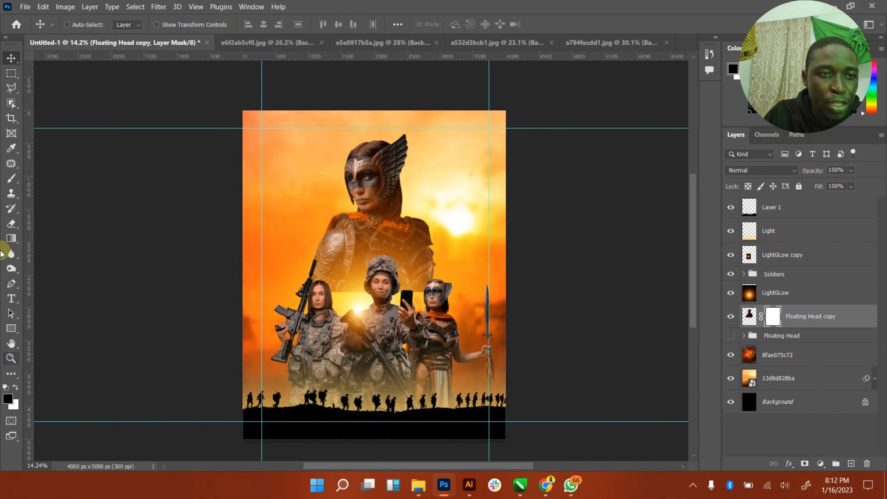
left_click(9, 181)
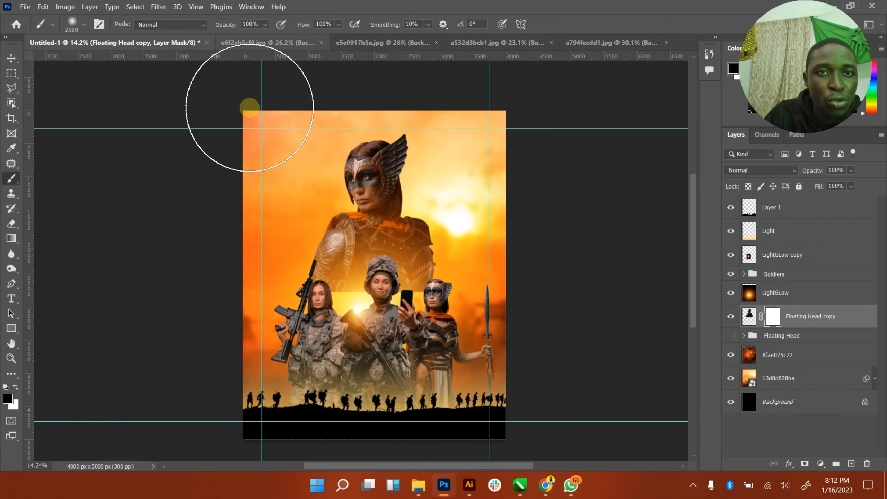
key("bracketleft")
key("bracketleft")
key("bracketleft")
key("bracketleft")
key("bracketleft")
key("bracketleft")
key("bracketleft")
key("bracketleft")
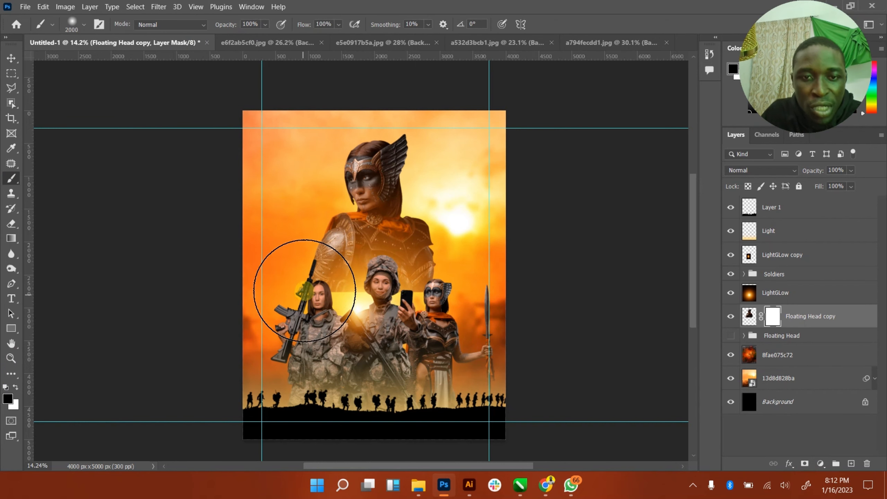
key("bracketleft")
key("bracketleft")
key("bracketleft")
key("bracketleft")
key("bracketleft")
key("bracketleft")
key("bracketleft")
key("bracketleft")
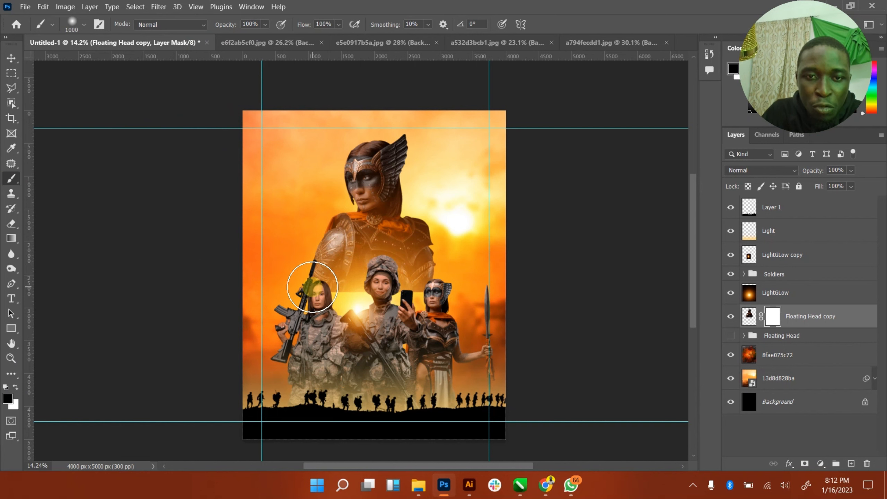
key("bracketright")
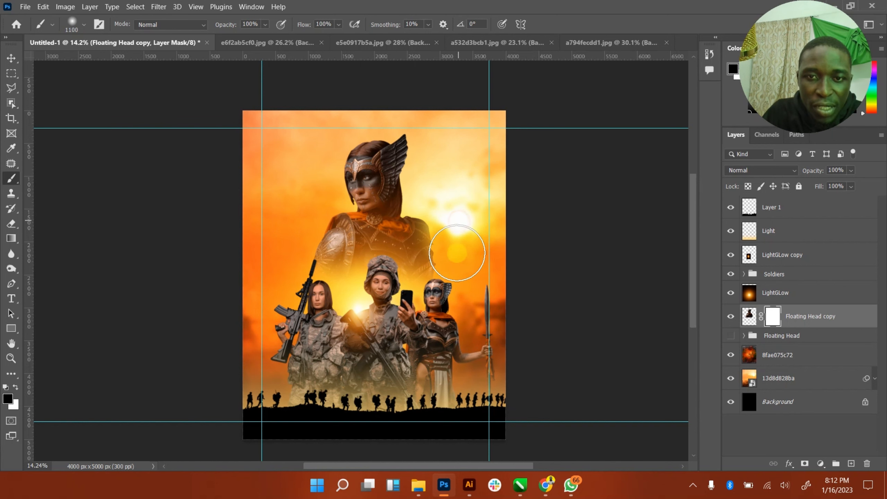
mouse_move(457, 253)
left_mouse_down()
mouse_move(481, 285)
mouse_move(304, 298)
left_mouse_up()
mouse_move(273, 236)
left_mouse_down()
mouse_move(298, 223)
mouse_move(262, 281)
mouse_move(298, 224)
mouse_move(268, 292)
left_mouse_up()
mouse_move(309, 185)
left_mouse_down()
mouse_move(294, 232)
mouse_move(309, 202)
left_mouse_up()
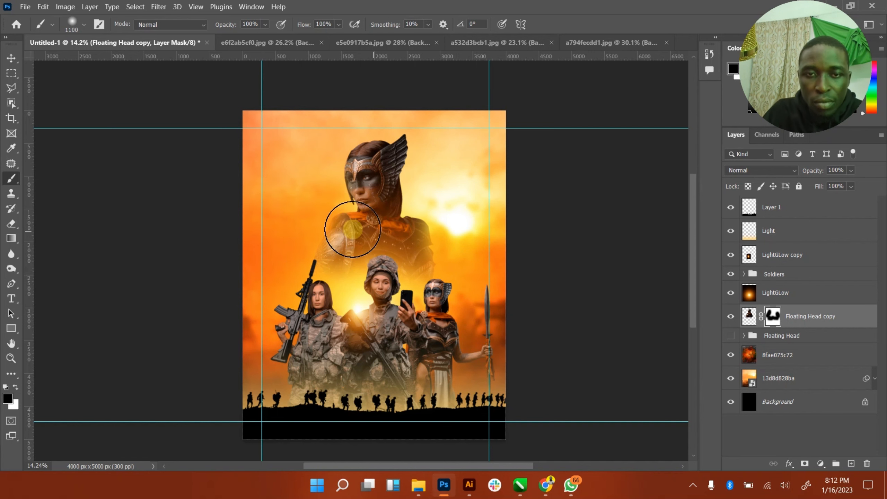
left_click(16, 387)
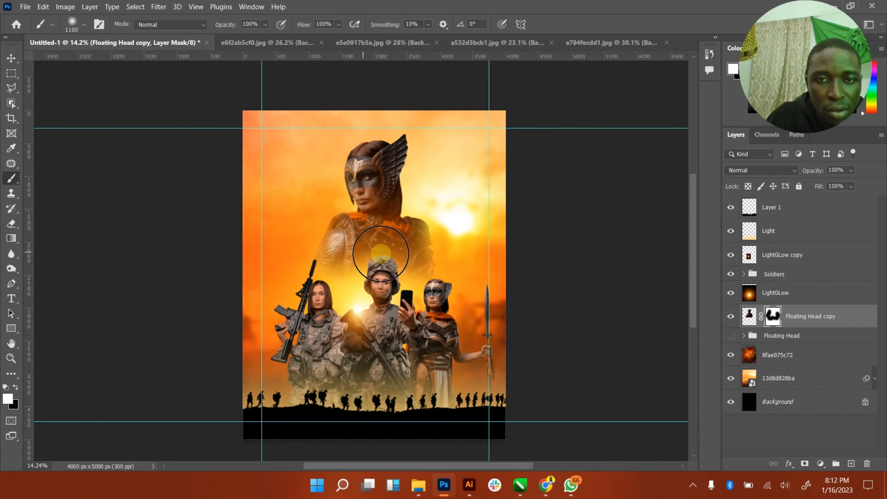
left_click(388, 215)
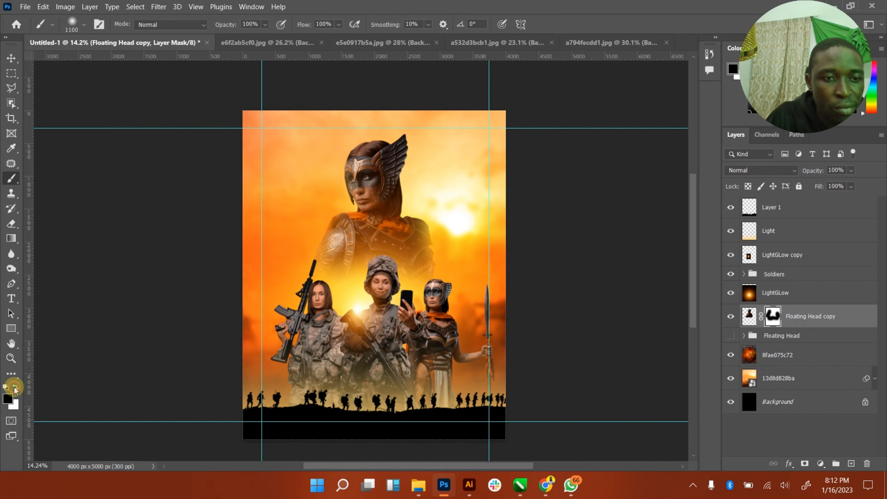
- Soften the helmet wing, head edges and shoulder on the Floating Head copy mask with a black brush at 52% opacity
left_click(265, 25)
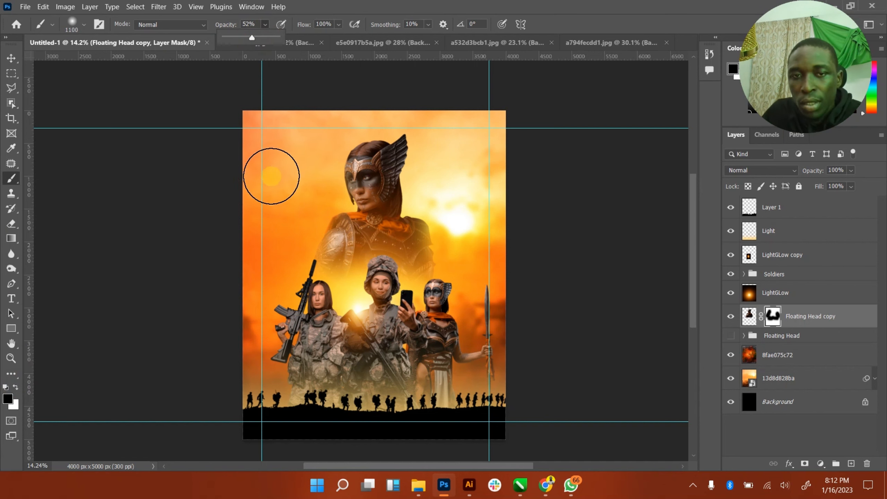
left_click(317, 208)
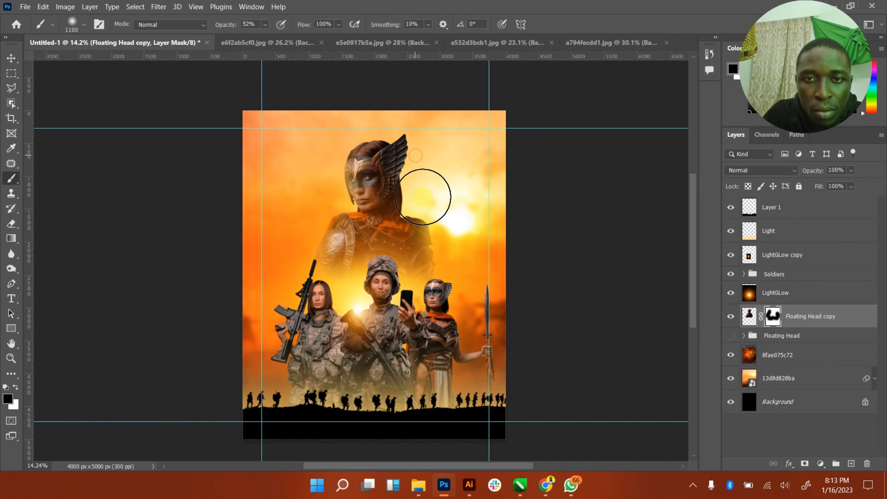
left_click(419, 174)
left_click(421, 203)
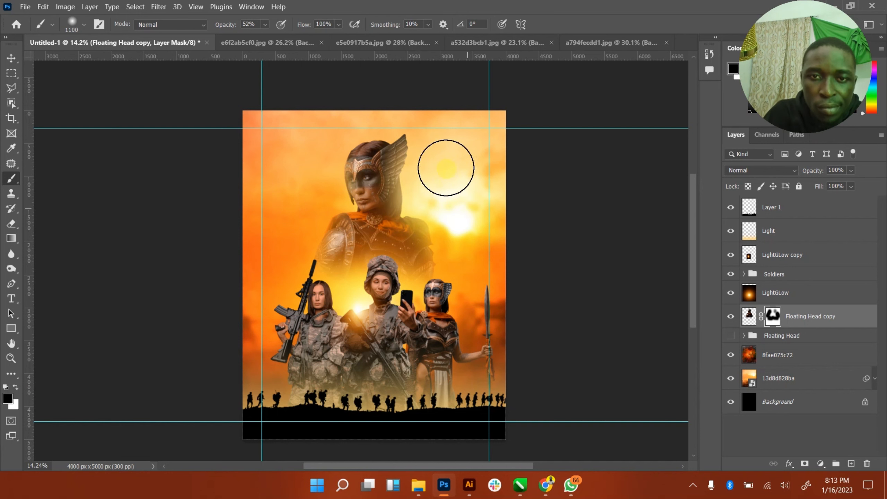
mouse_move(391, 118)
left_mouse_down()
mouse_move(316, 127)
mouse_move(385, 115)
mouse_move(274, 155)
left_mouse_up()
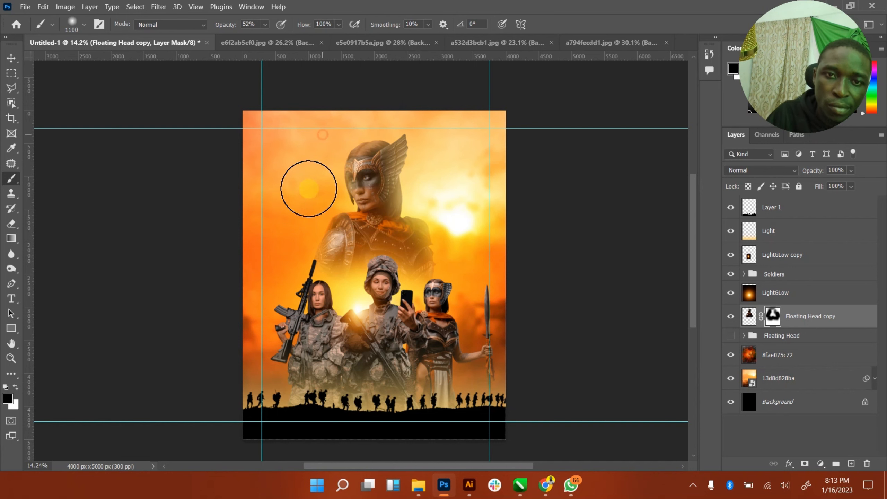
mouse_move(328, 188)
left_mouse_down()
mouse_move(283, 206)
mouse_move(265, 189)
left_mouse_up()
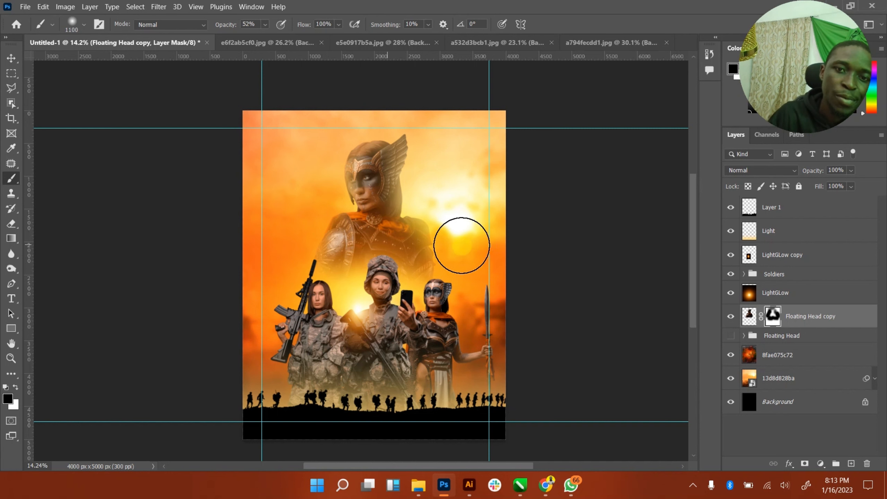
mouse_move(442, 215)
left_mouse_down()
mouse_move(479, 274)
mouse_move(460, 250)
mouse_move(475, 278)
mouse_move(456, 271)
mouse_move(469, 302)
mouse_move(451, 295)
mouse_move(445, 336)
mouse_move(382, 339)
mouse_move(285, 280)
mouse_move(362, 273)
mouse_move(365, 257)
mouse_move(309, 350)
mouse_move(420, 302)
mouse_move(431, 283)
mouse_move(458, 282)
left_mouse_up()
left_click(10, 59)
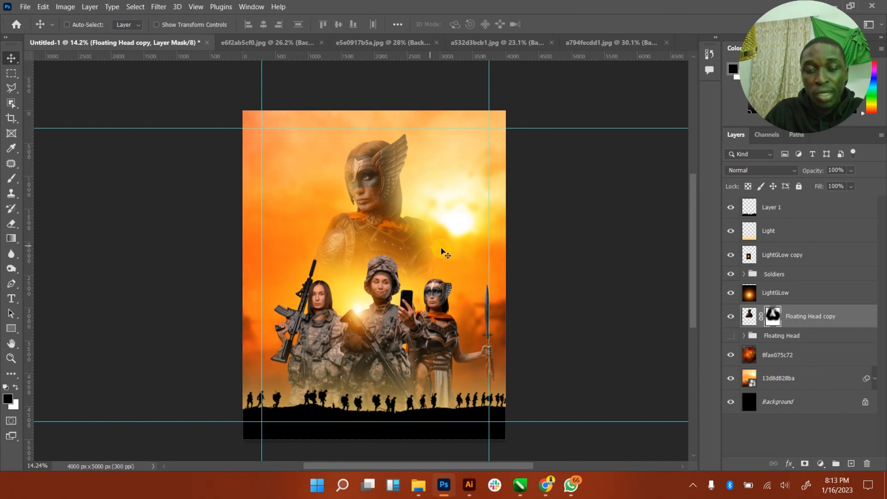
- Duplicate the Floating Head copy layer, set the duplicate's blend mode to Multiply and compare the figure with and without it
left_click(822, 319)
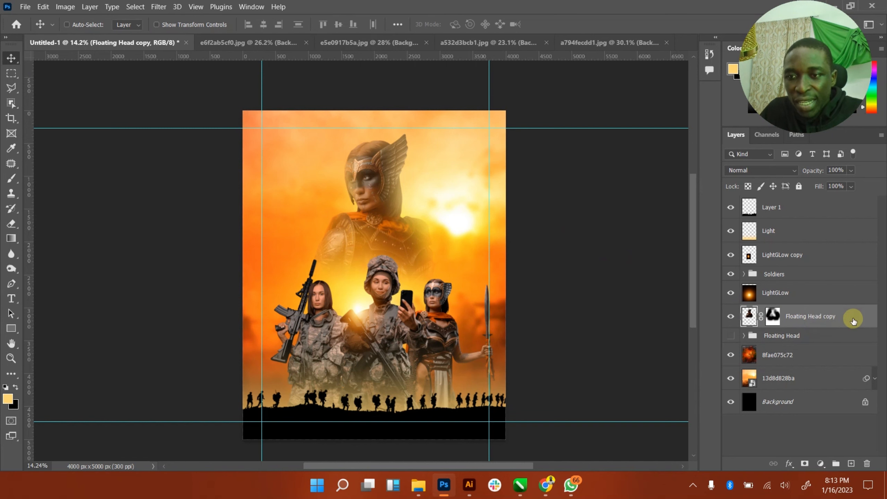
key("ctrl+j")
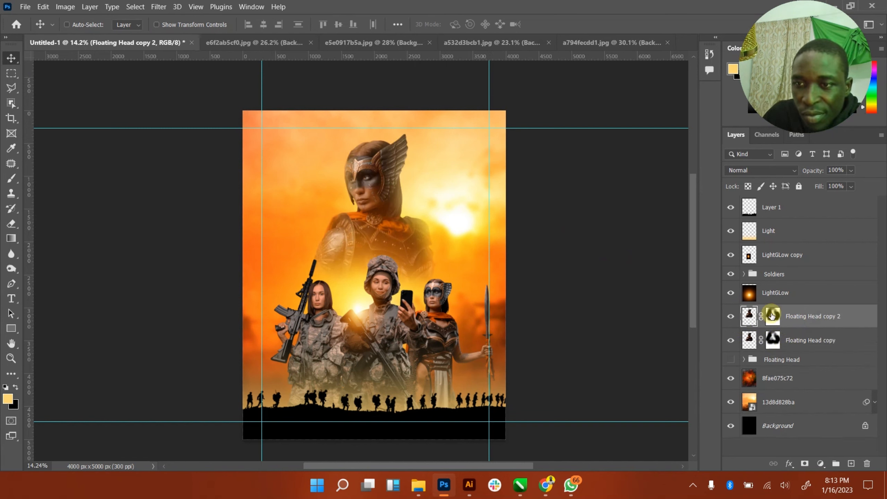
left_click(787, 173)
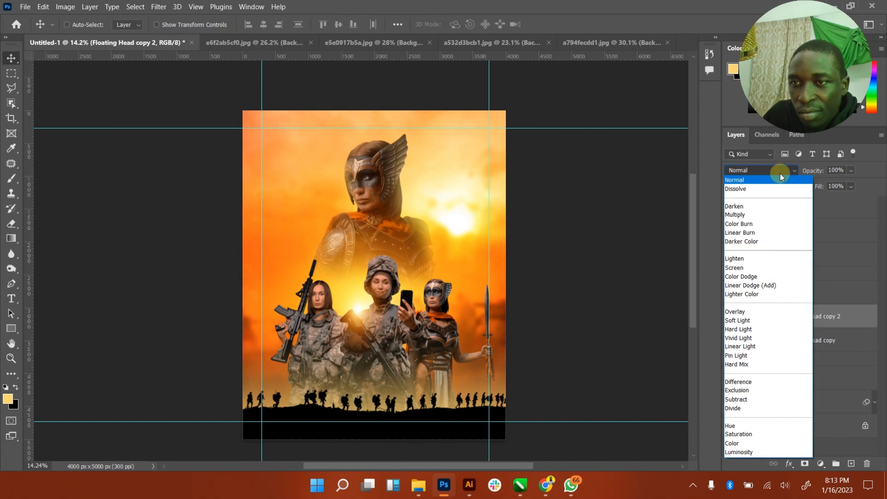
left_click(749, 215)
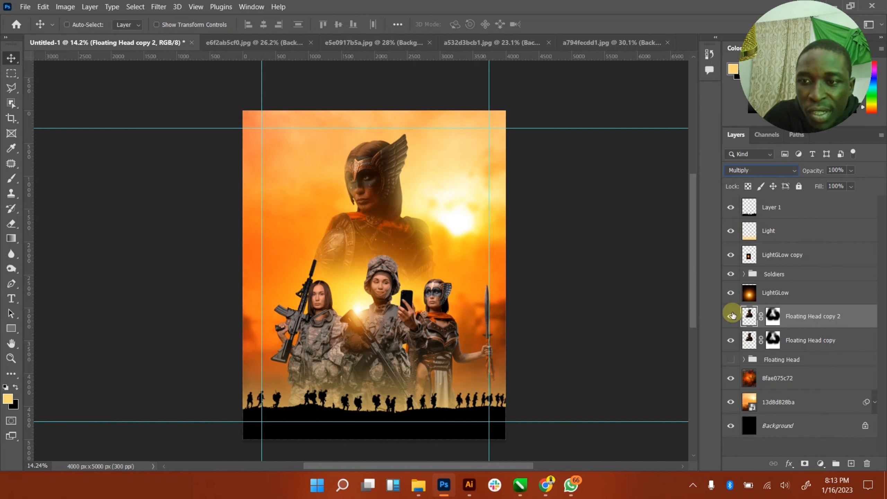
left_click(731, 316)
left_click(730, 316)
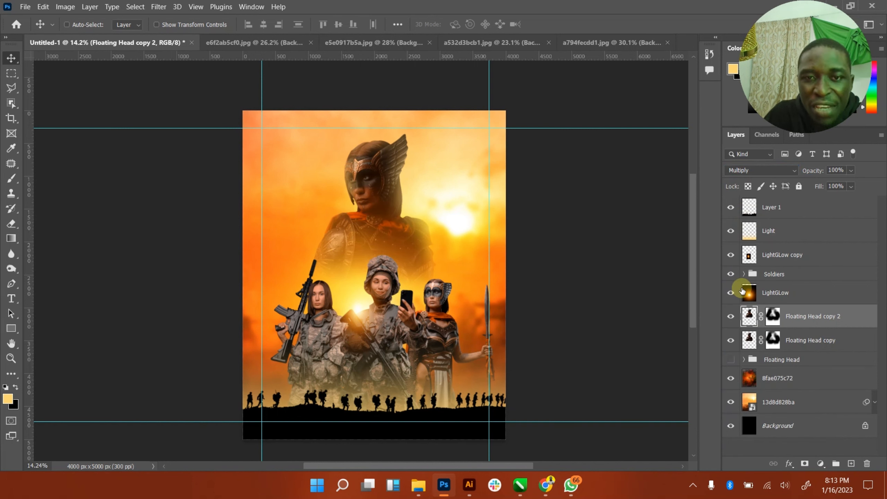
- Set the Floating Head copy 2 layer's opacity to 57% and fill to 77%, and compare the figure with and without it
left_click_drag(839, 183, 840, 184)
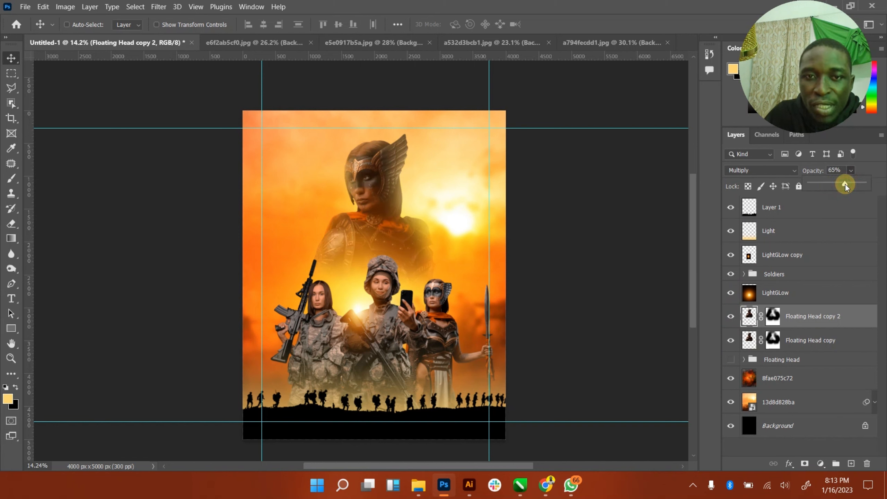
left_click(840, 311)
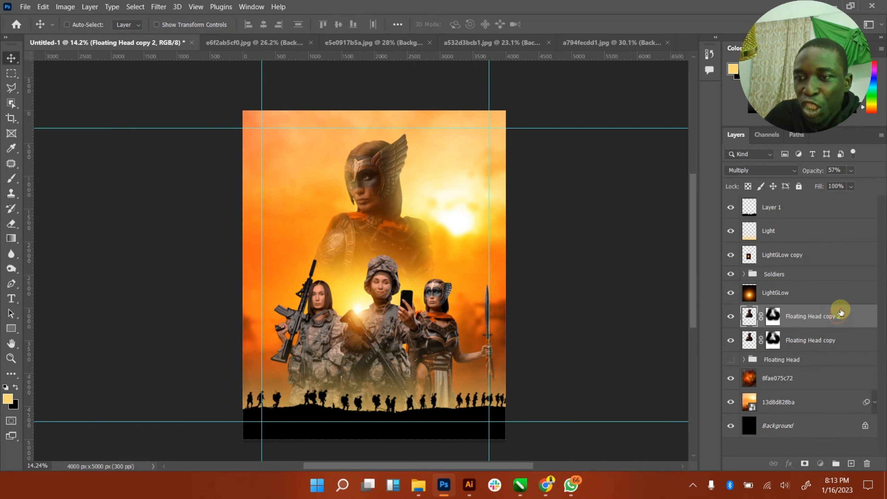
mouse_move(851, 187)
left_mouse_down()
mouse_move(841, 198)
mouse_move(848, 199)
left_mouse_up()
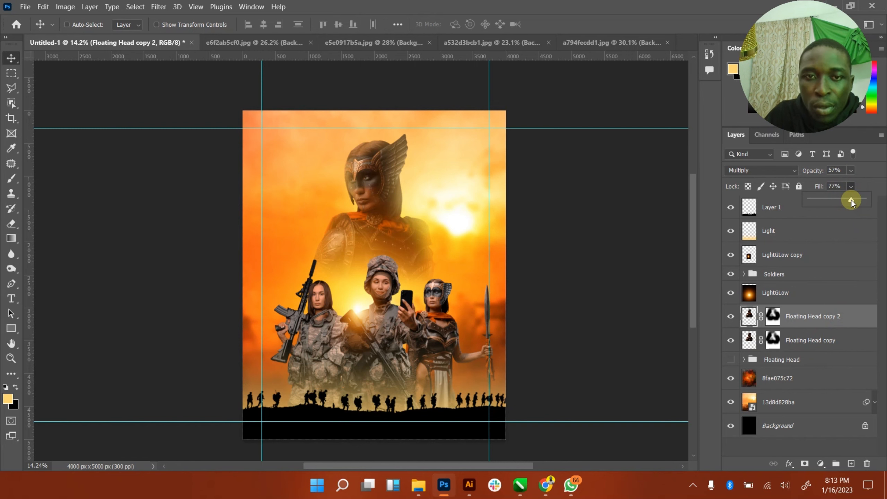
left_click(727, 319)
left_click(727, 319)
left_click(726, 319)
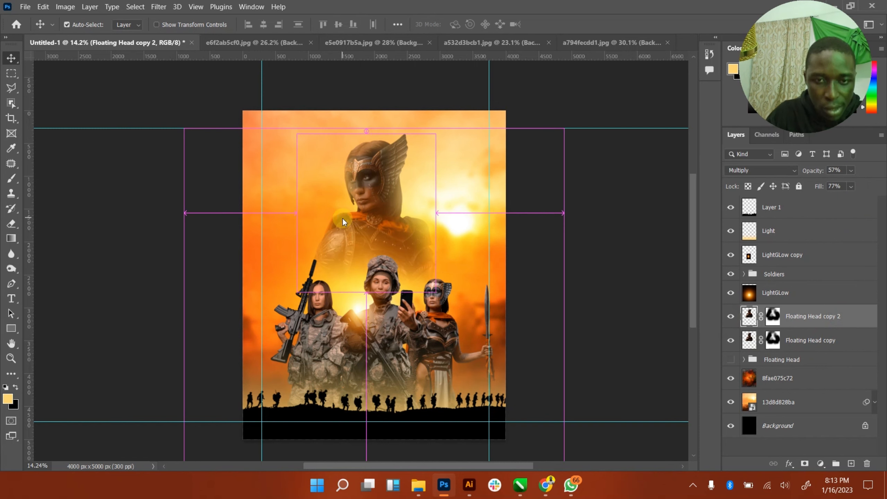
- Start saving the document under a new name in the Desktop > Elzenitho Hub > My PSD folder
key("ctrl+shift+s")
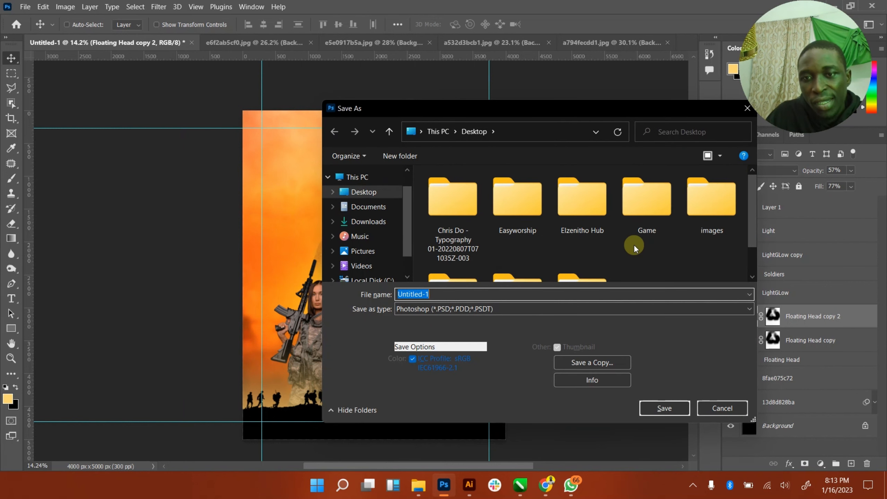
scroll(615, 238, "down", 1)
scroll(595, 222, "up", 1)
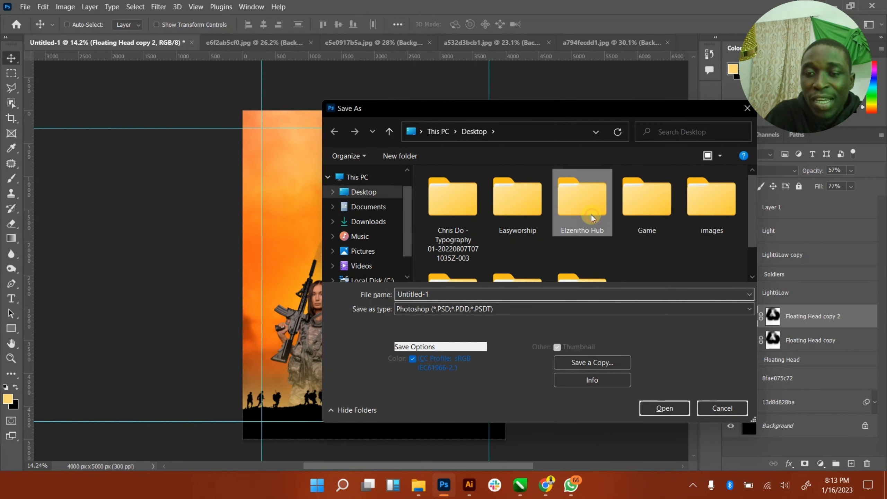
double_click(590, 213)
scroll(524, 245, "down", 1)
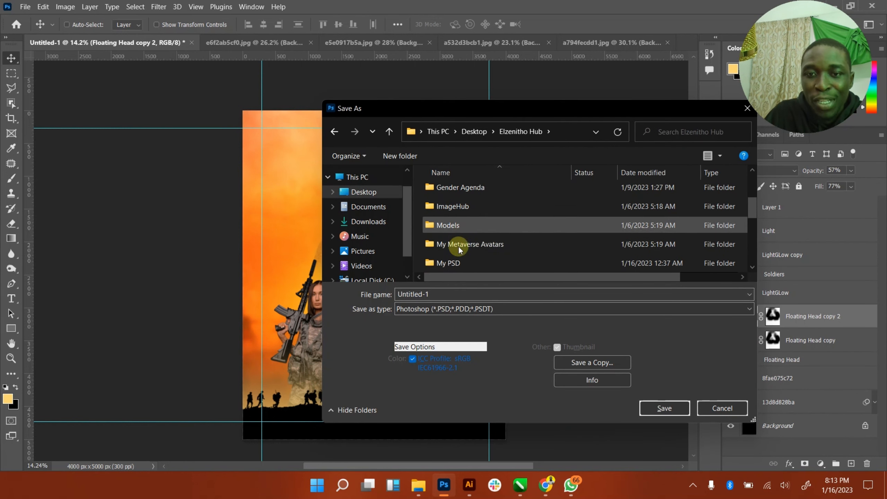
double_click(479, 263)
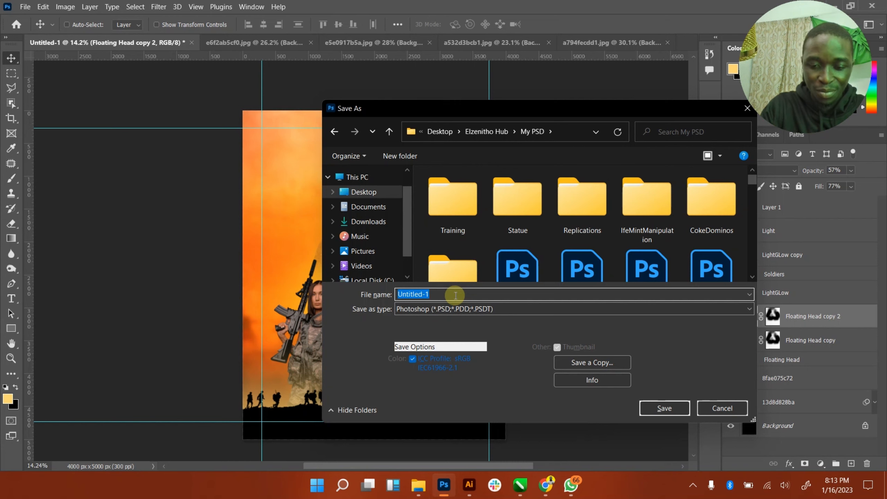
- Enter Limitless as the file name and move the save dialog aside from the canvas
type("Lo")
key("BackSpace")
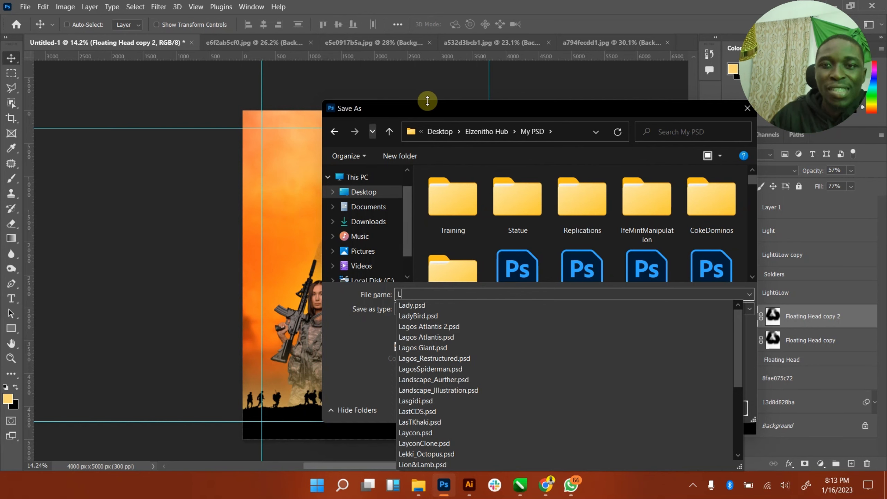
left_click(438, 111)
left_click_drag(438, 111, 340, 116)
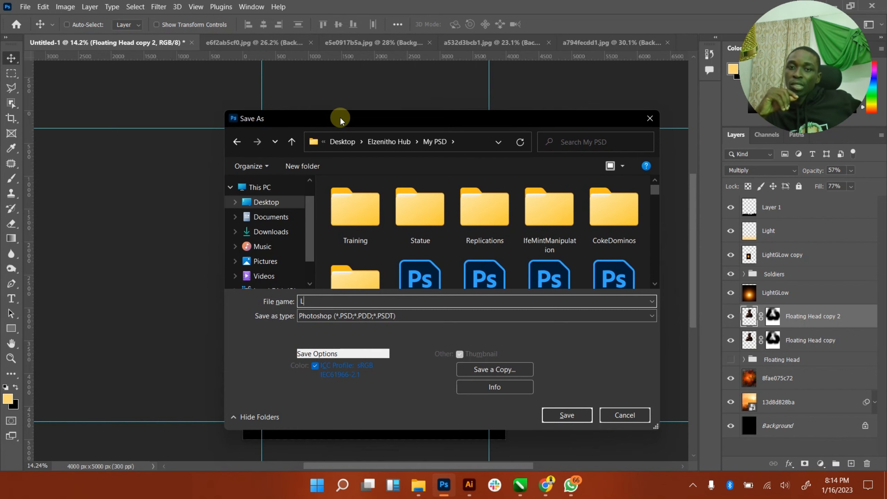
left_click_drag(340, 116, 352, 148)
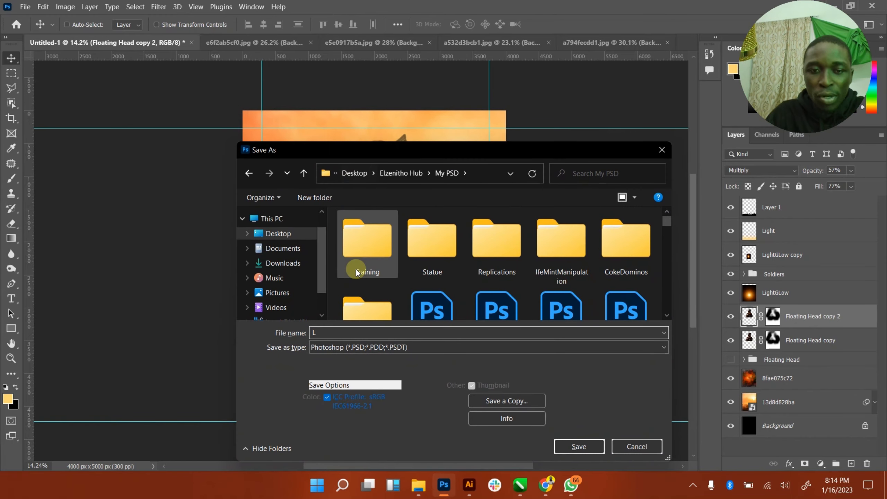
type("Limite")
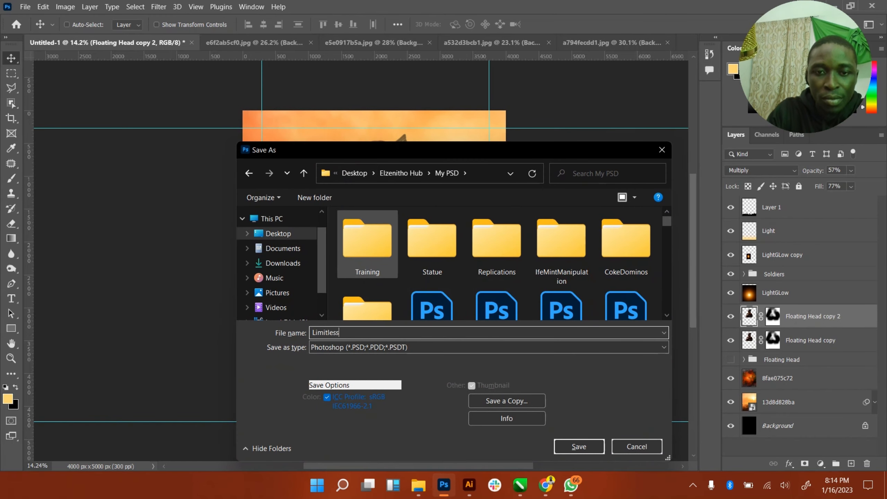
type("ss")
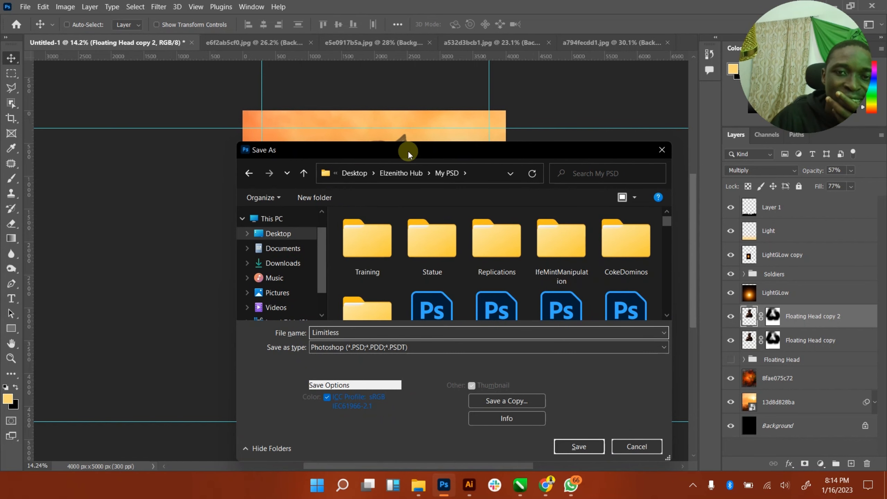
left_click_drag(407, 151, 378, 146)
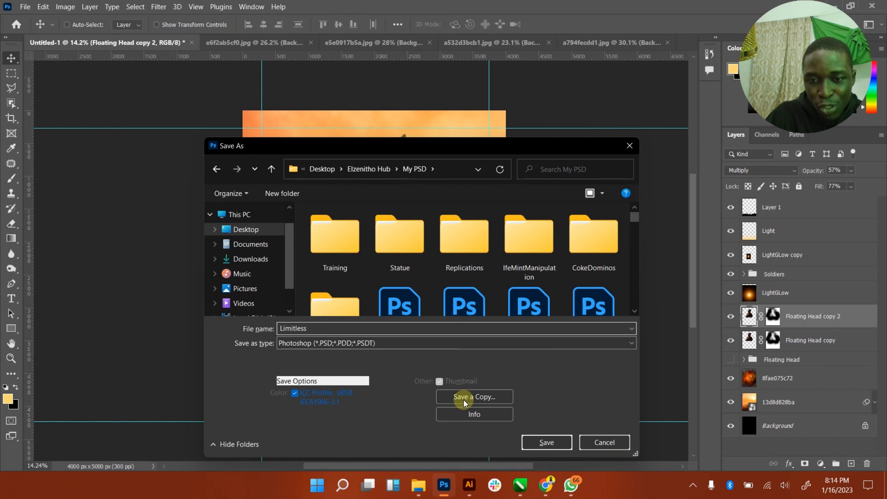
- Switch to Chrome, search Google for "feminist movement start" to find the founding date, and return to Photoshop
left_click(547, 483)
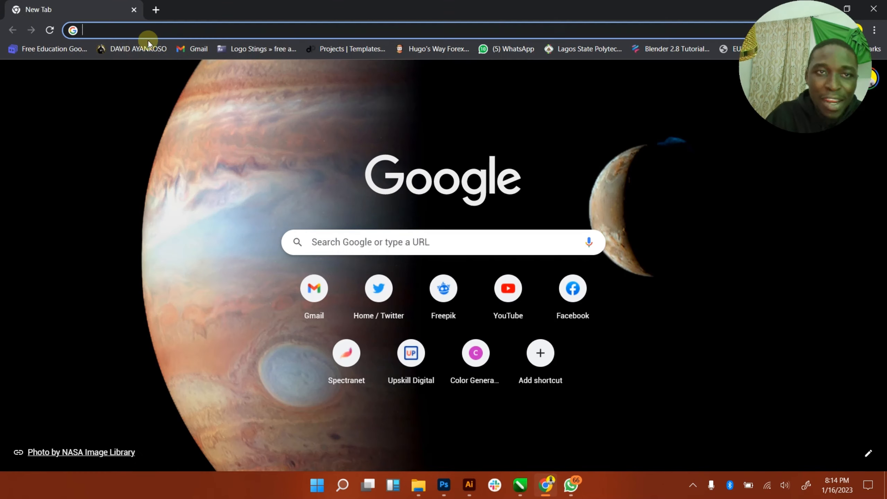
type("femini")
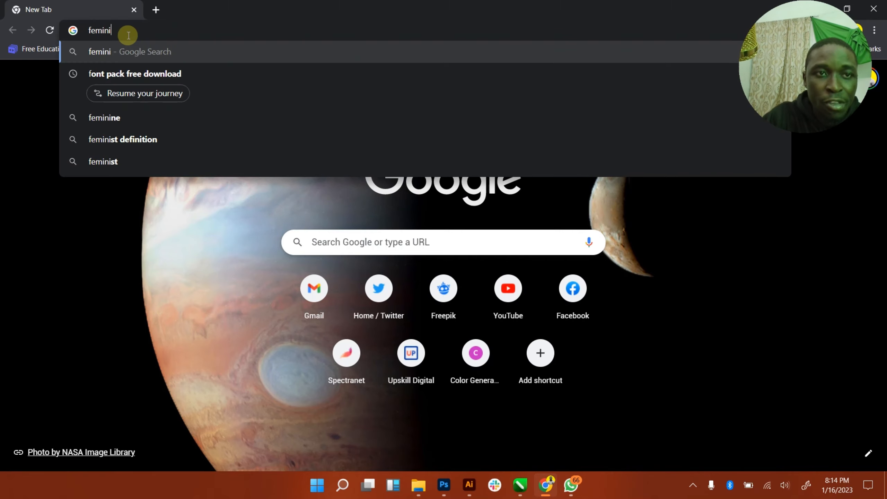
type("st miove")
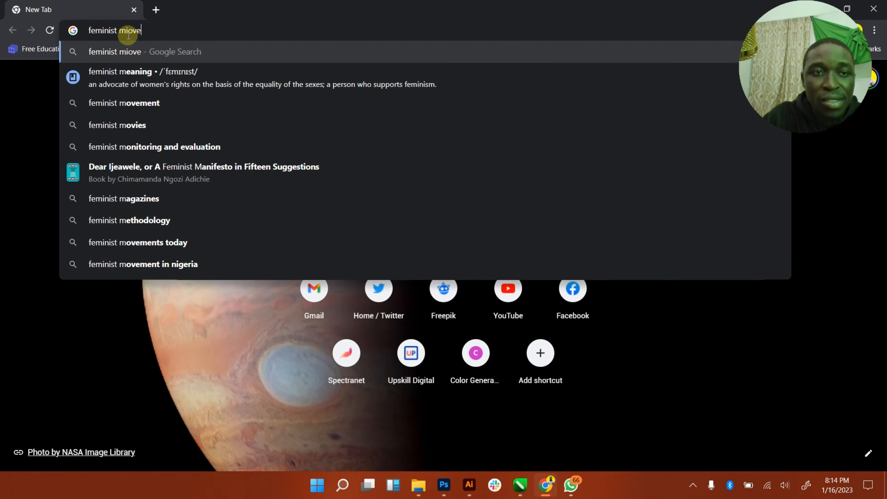
key("BackSpace")
key("BackSpace")
key("BackSpace")
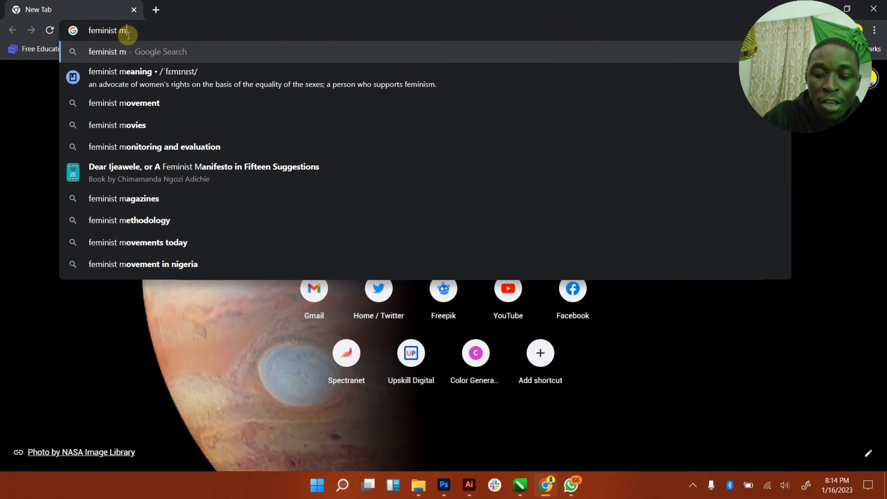
type("ovement sta")
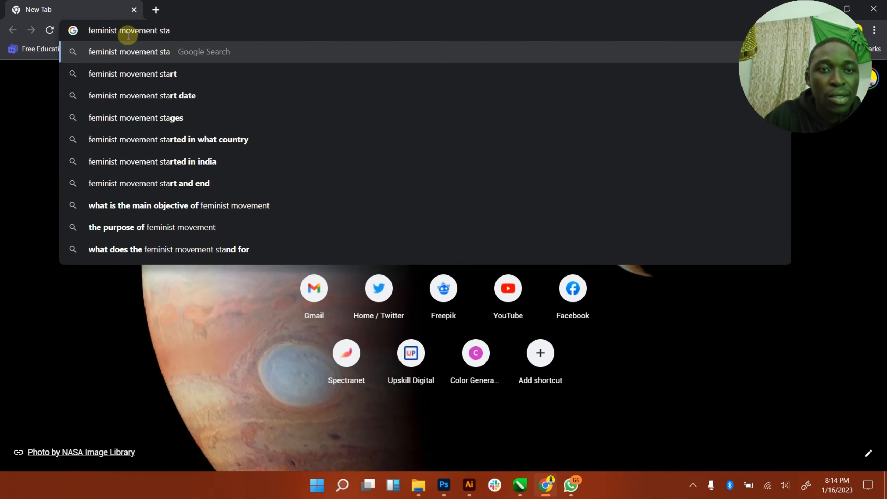
left_click(127, 83)
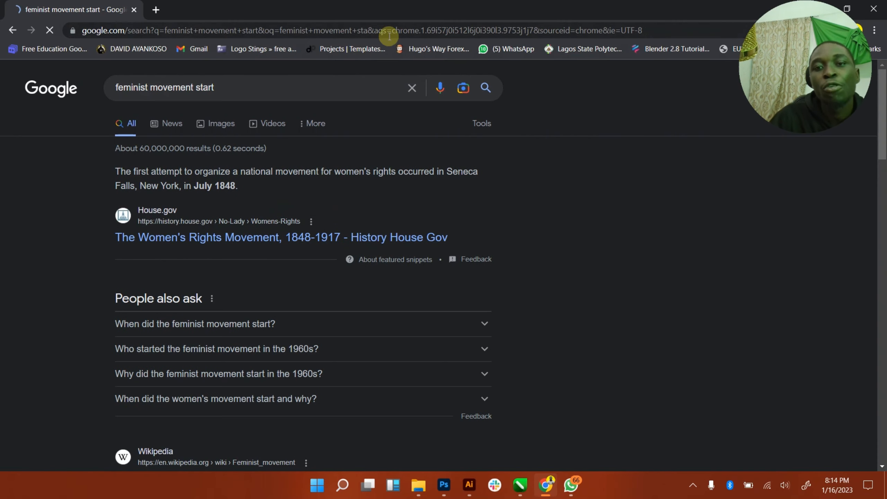
left_click(822, 4)
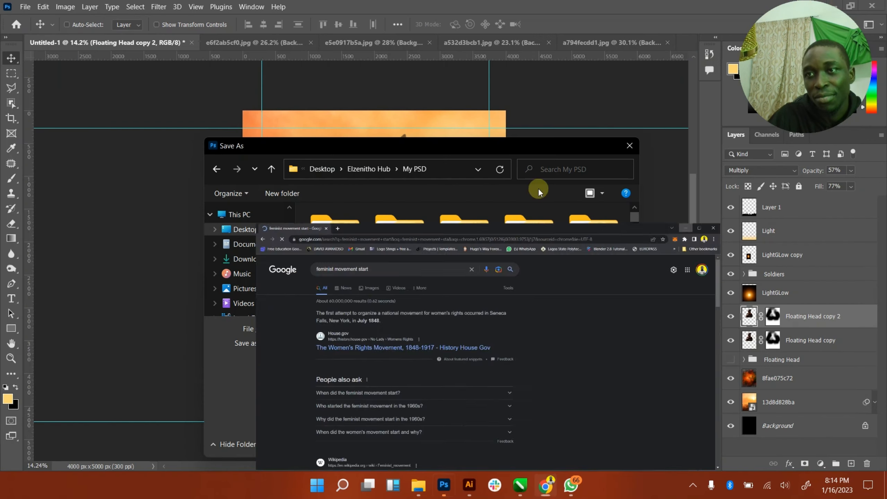
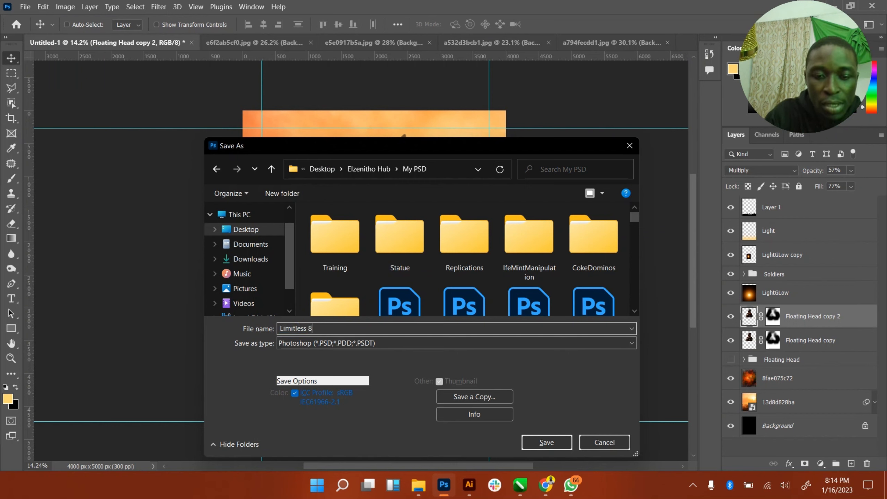
- Complete the file name as Limitless 846 and save it as a PSD with Maximize Compatibility on
left_click(550, 442)
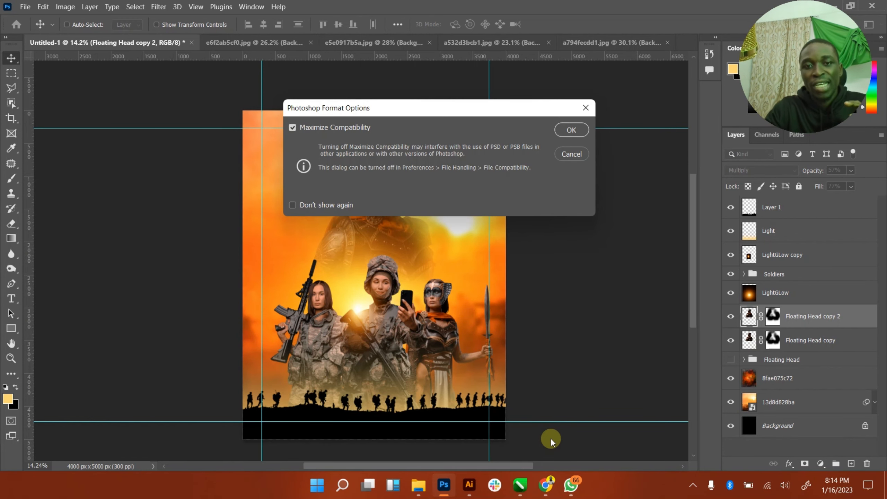
key("Return")
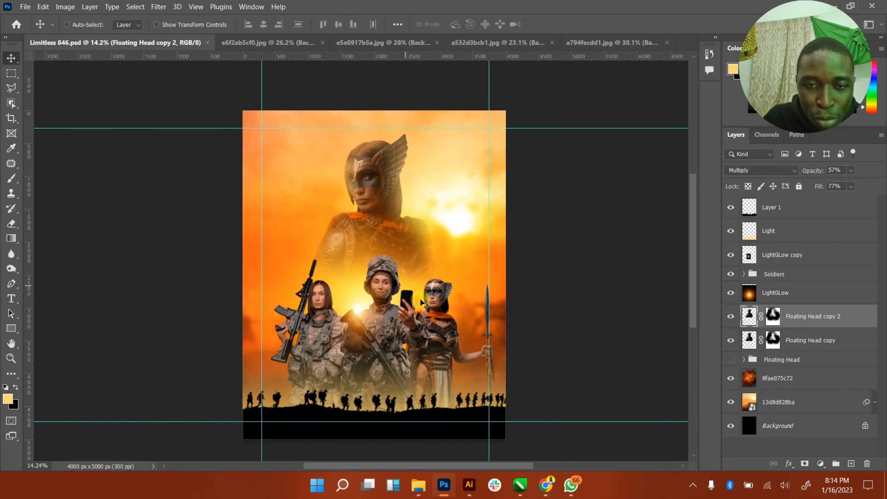
- Compare the soldiers with and without the LightGLow layer, and shift the LightGLow copy glow slightly up and right toward the middle soldier
left_click(10, 358)
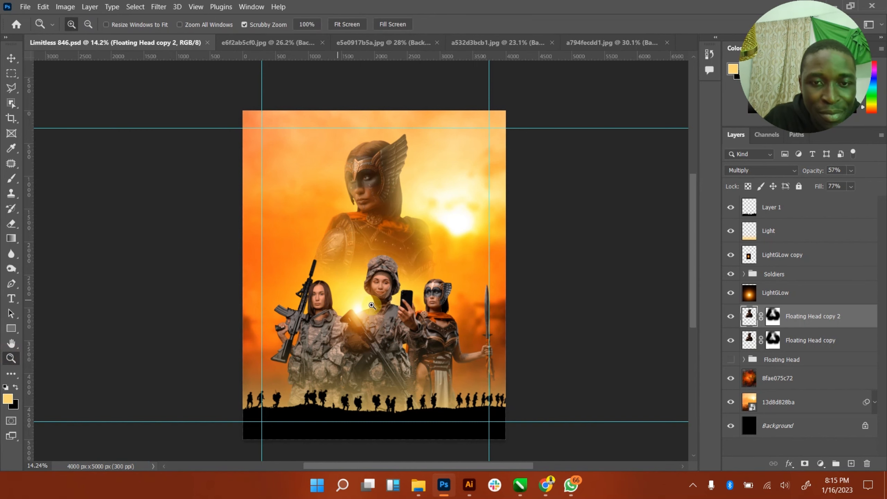
left_click_drag(373, 306, 407, 300)
left_click(12, 63)
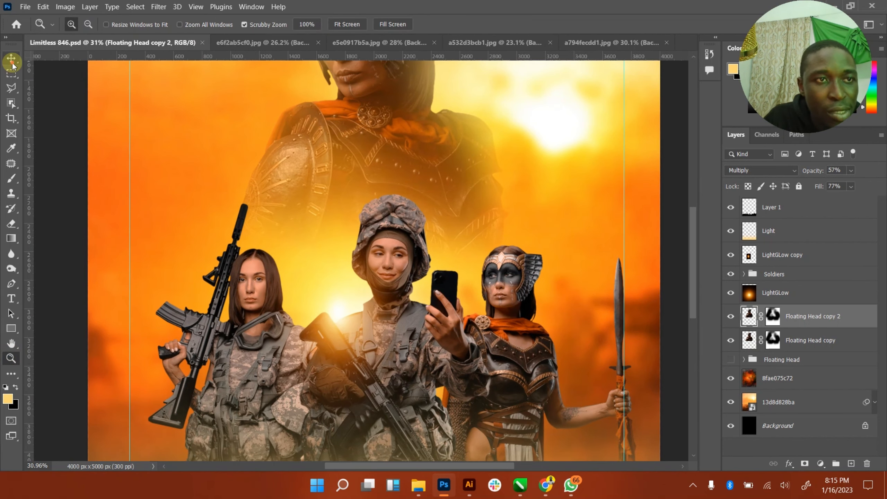
left_click(724, 295)
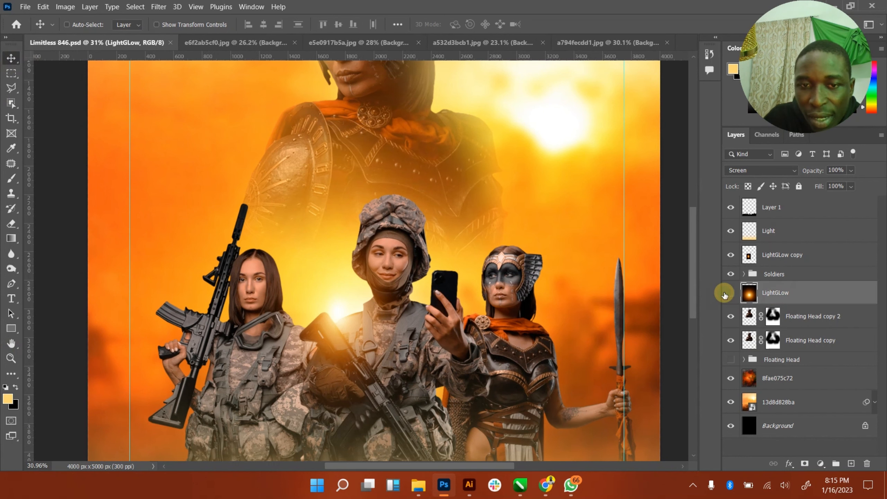
left_click(726, 294)
left_click(725, 295)
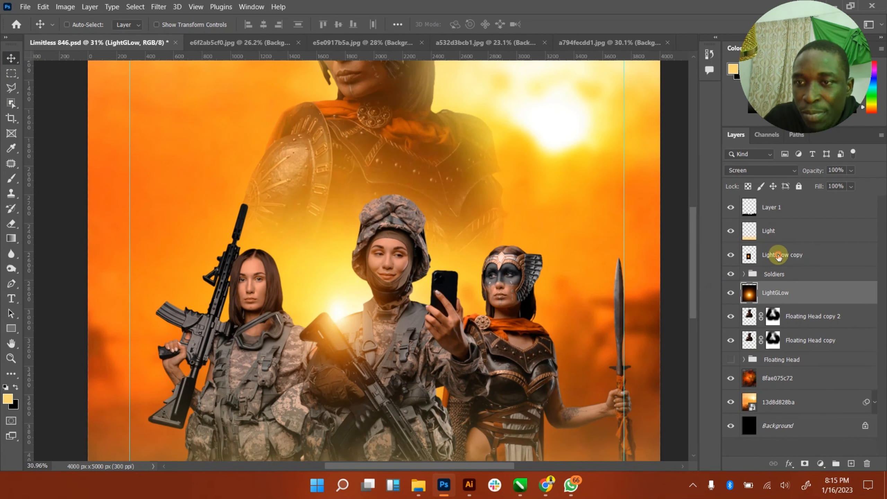
left_click(778, 257)
left_click_drag(353, 318, 362, 300)
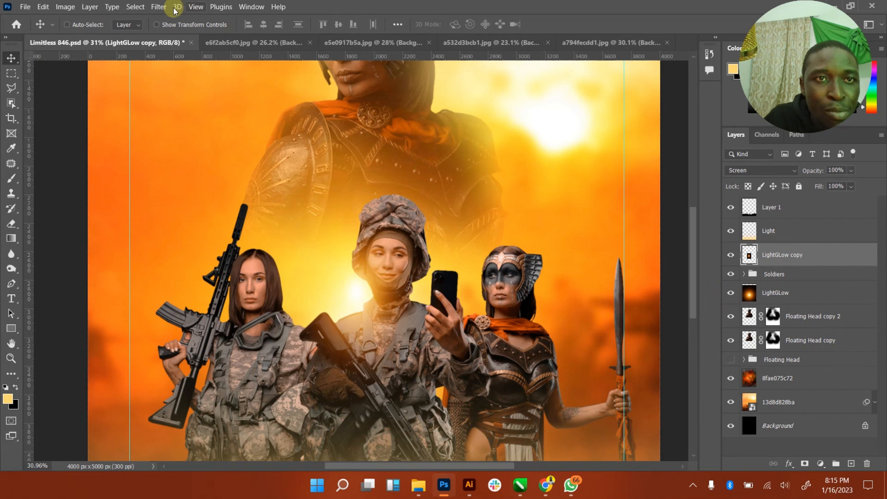
- Soften the LightGLow copy layer with a Gaussian Blur of 98.5 pixels radius
left_click(159, 6)
mouse_move(245, 144)
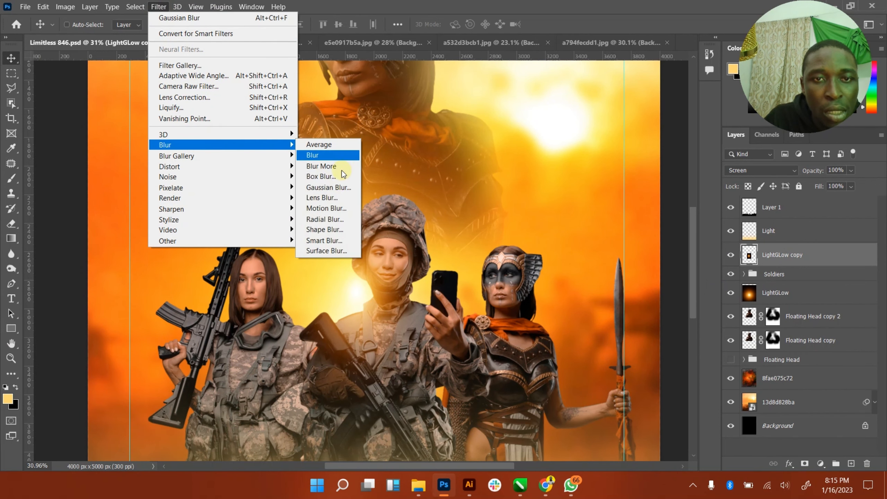
left_click(339, 185)
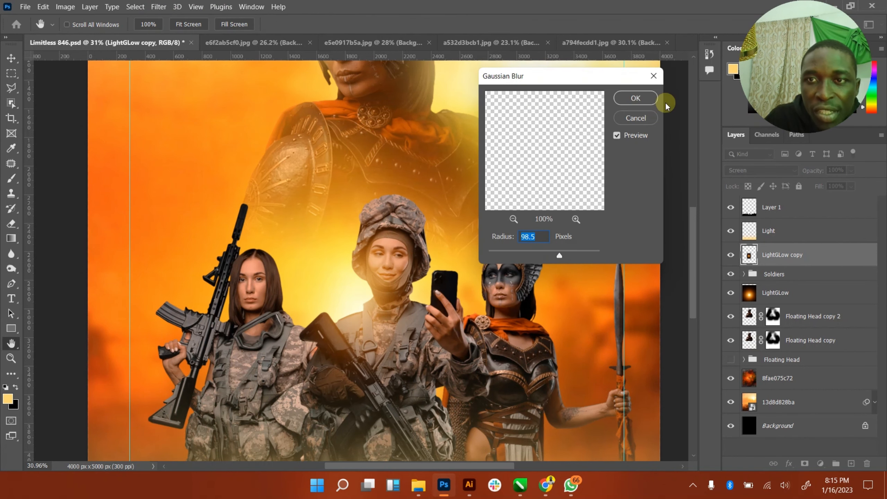
left_click(635, 98)
scroll(646, 301, "down", 1)
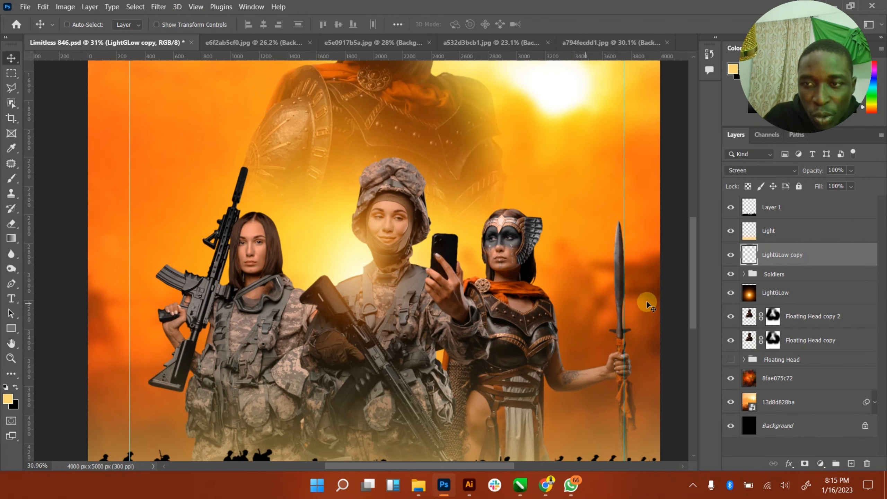
key("ctrl+j")
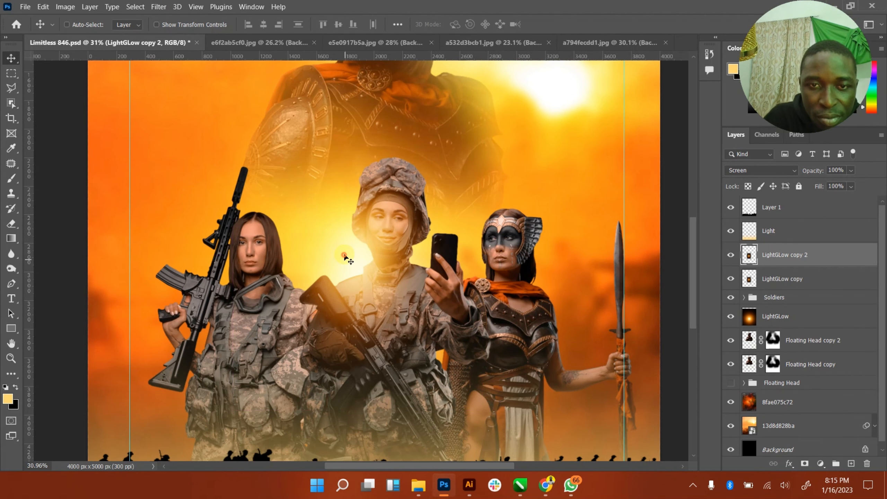
left_click_drag(433, 282, 549, 260)
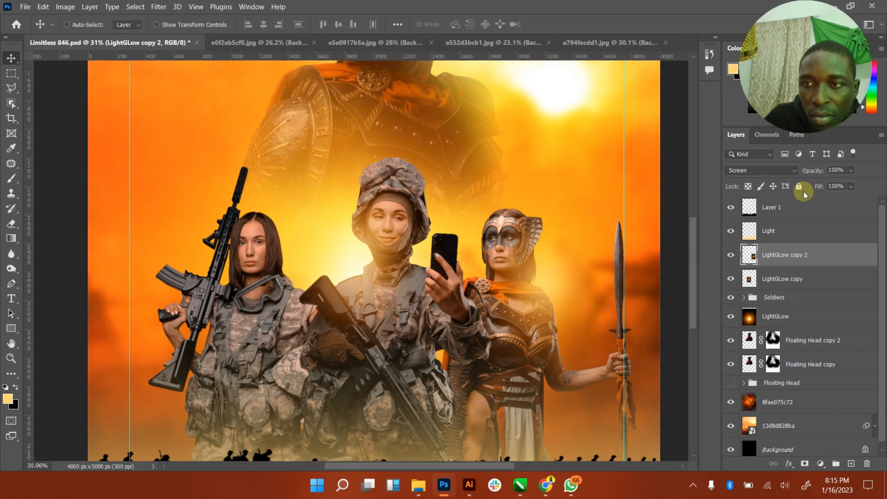
left_click(793, 171)
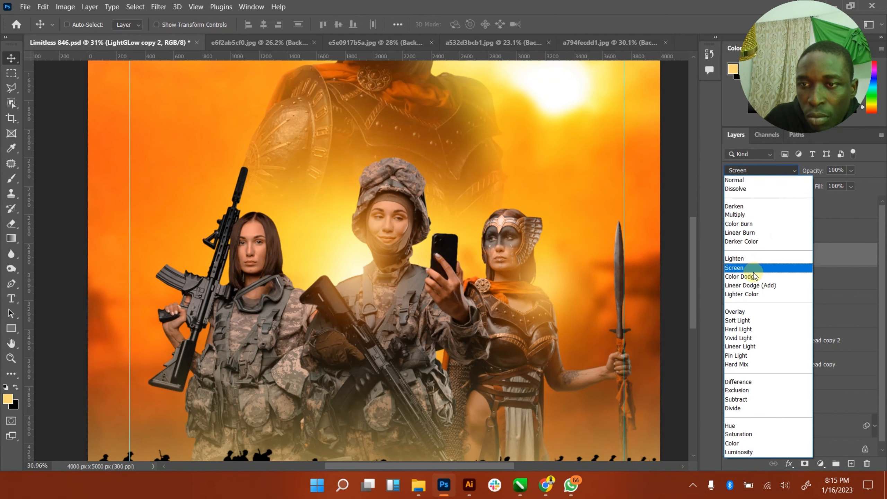
left_click(747, 267)
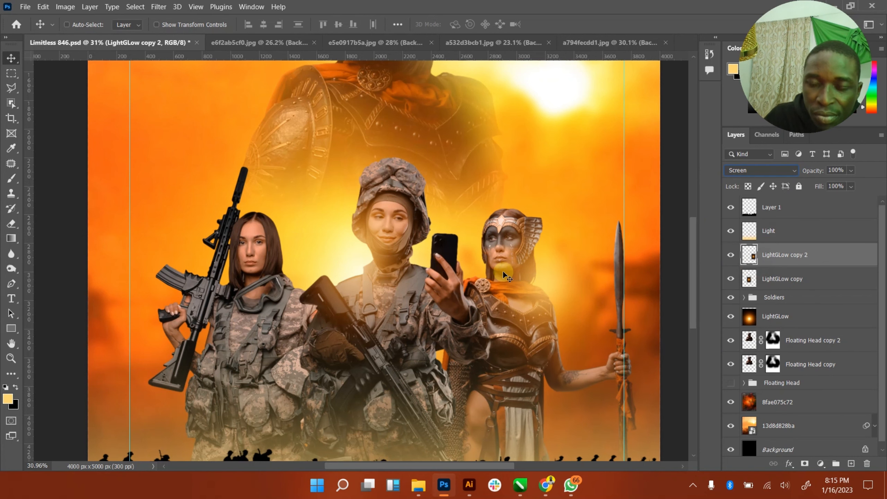
left_click_drag(500, 271, 217, 297)
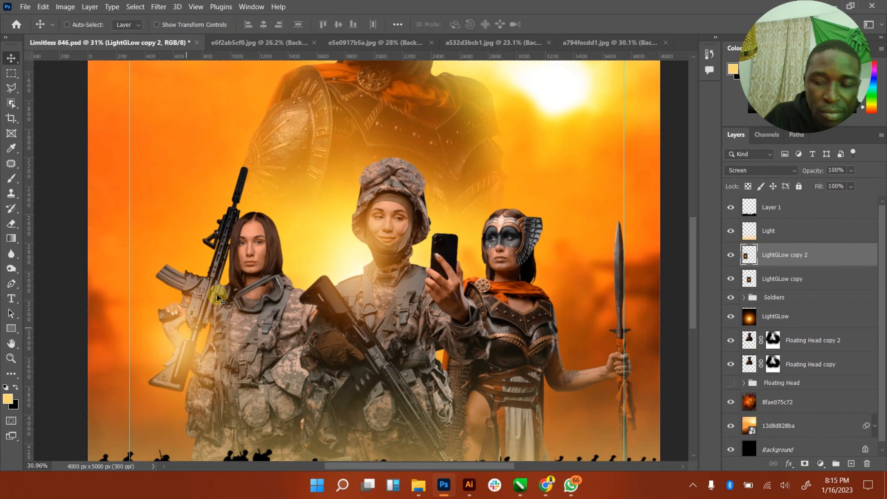
key("Delete")
- Save the poster document with the LightGLow copy layer selected
left_click(774, 293)
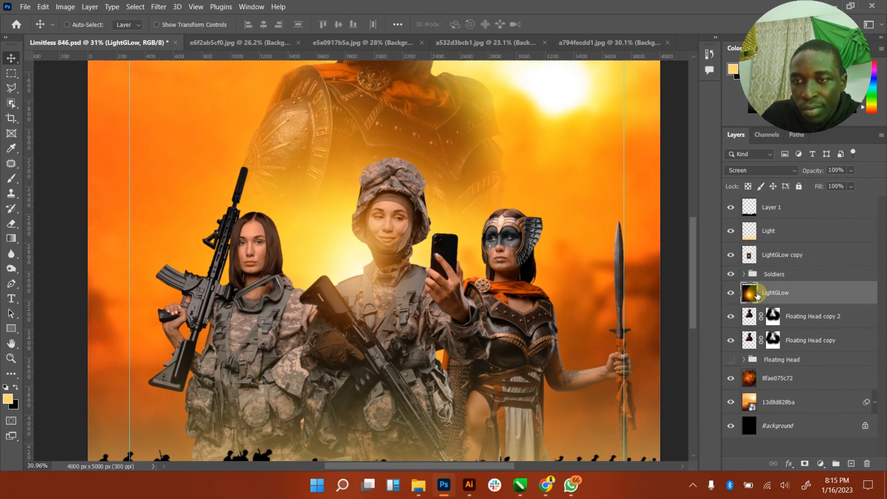
left_click(775, 264)
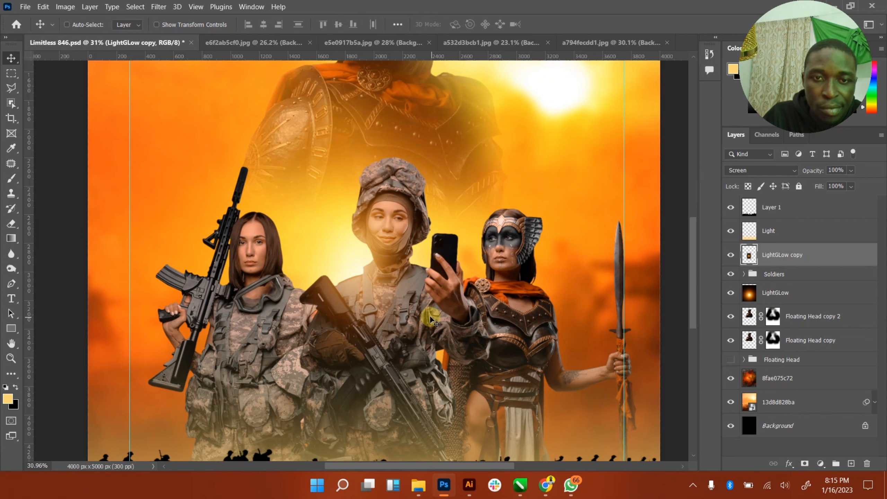
double_click(10, 343)
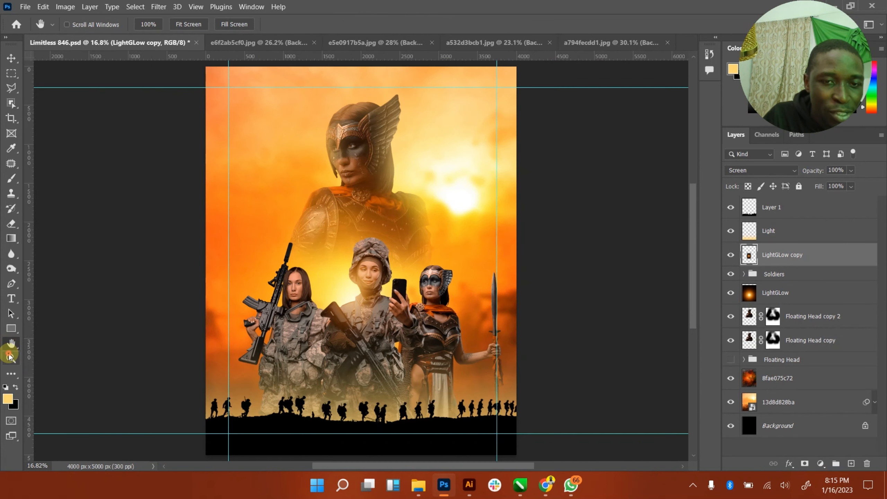
left_click(11, 358)
left_click_drag(398, 288, 393, 289)
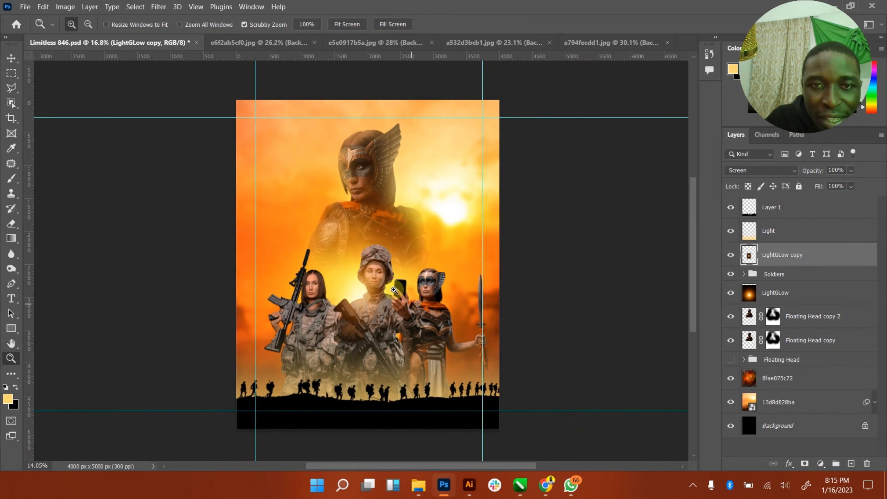
left_click(10, 58)
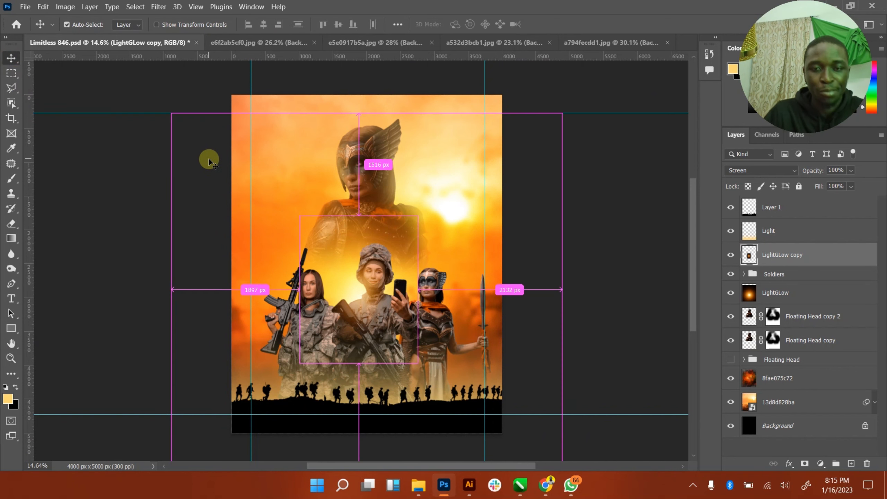
key("ctrl+s")
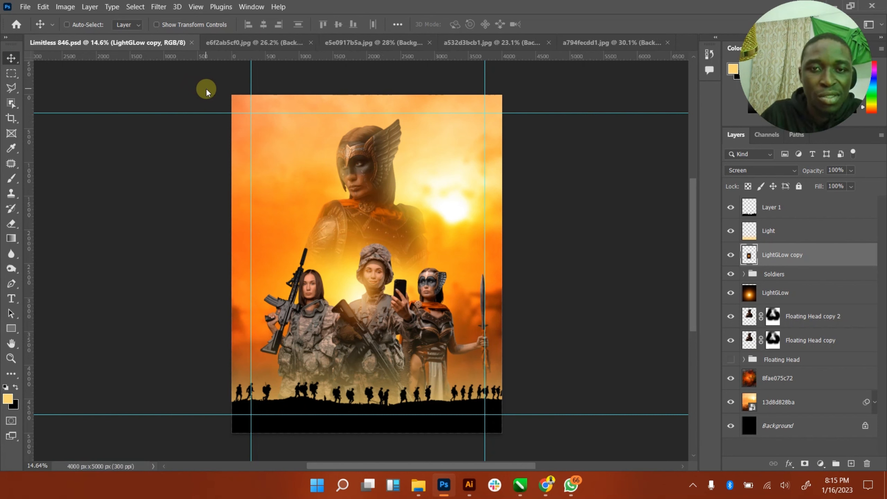
key("ctrl")
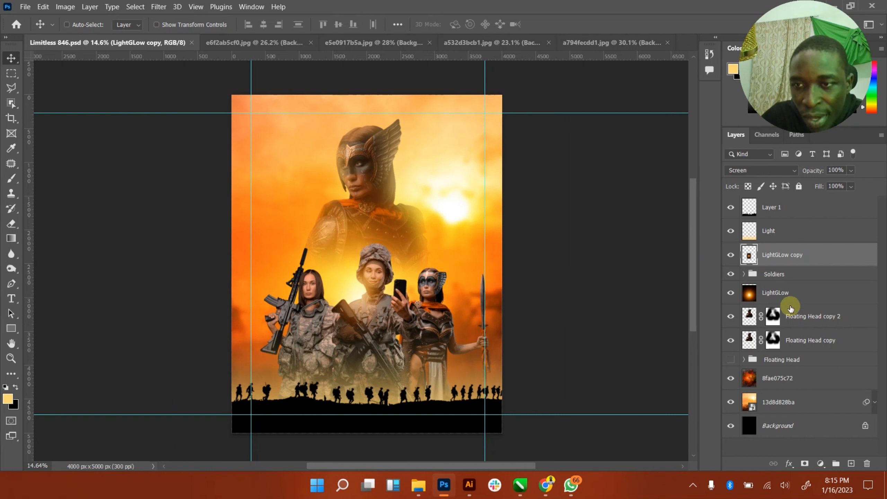
- Duplicate the Soldiers group, merge the copy into a single layer and hide the original group
left_click(785, 282)
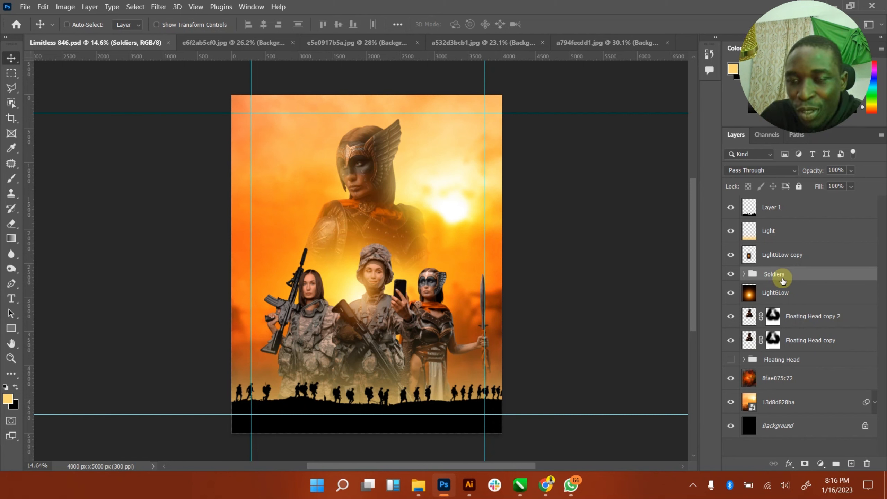
key("ctrl+j")
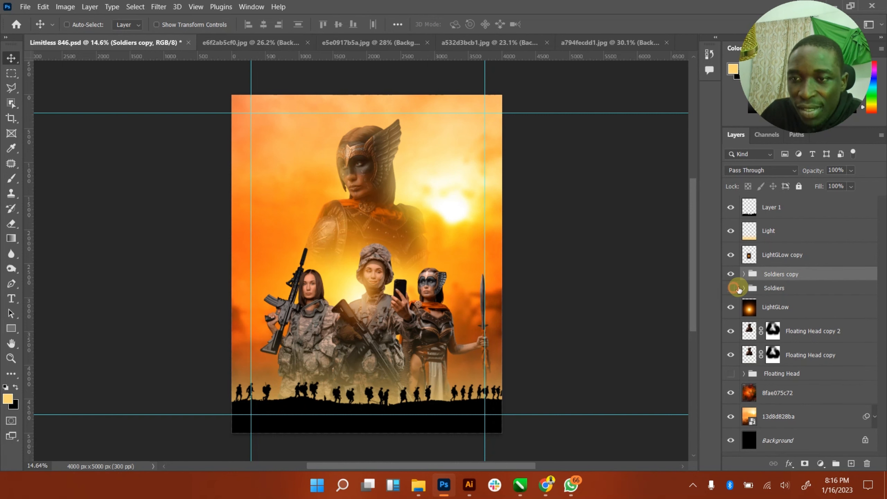
right_click(783, 276)
left_click(710, 383)
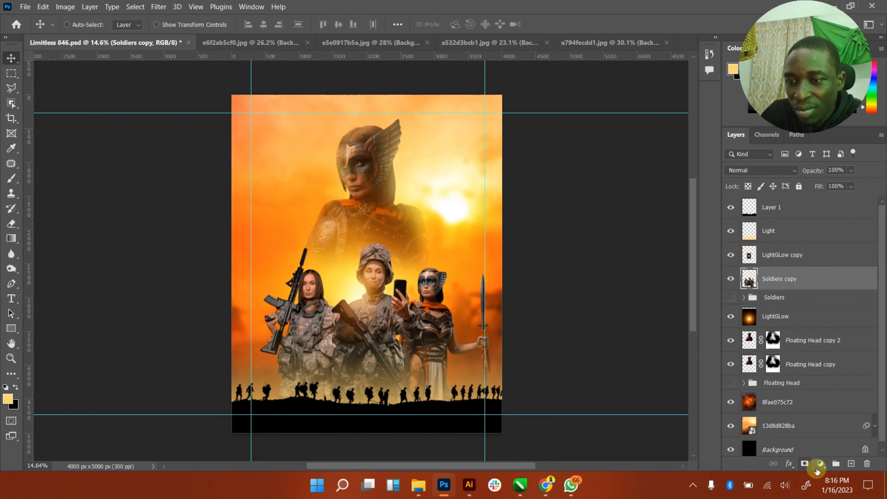
- Add a Brightness/Contrast adjustment clipped to the Soldiers copy layer, with brightness -4 and contrast -9
left_click(820, 463)
left_click(827, 302)
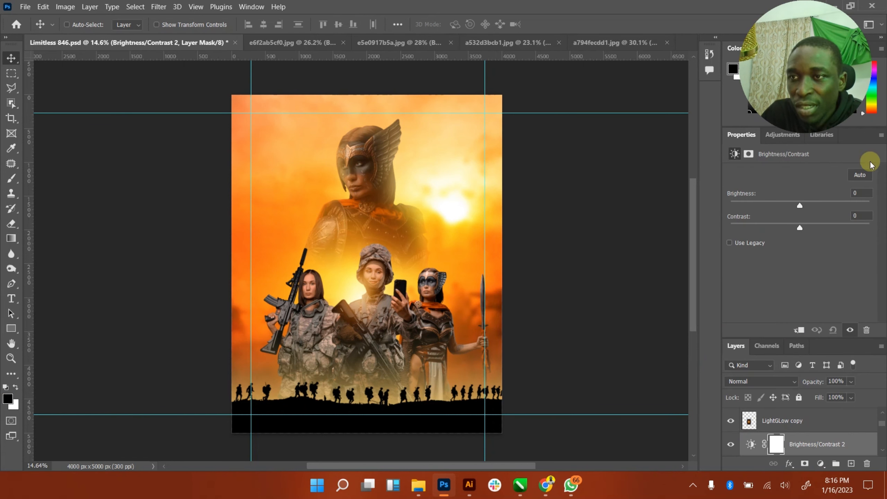
left_click(799, 330)
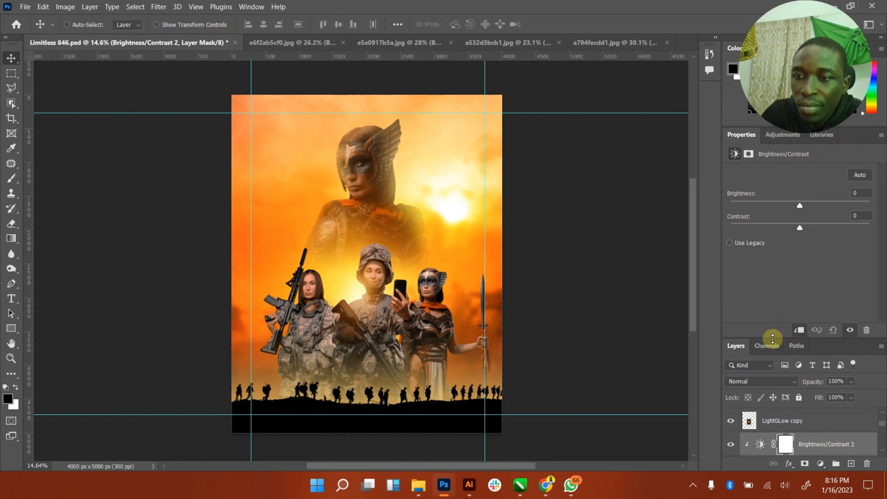
left_click_drag(773, 338, 782, 261)
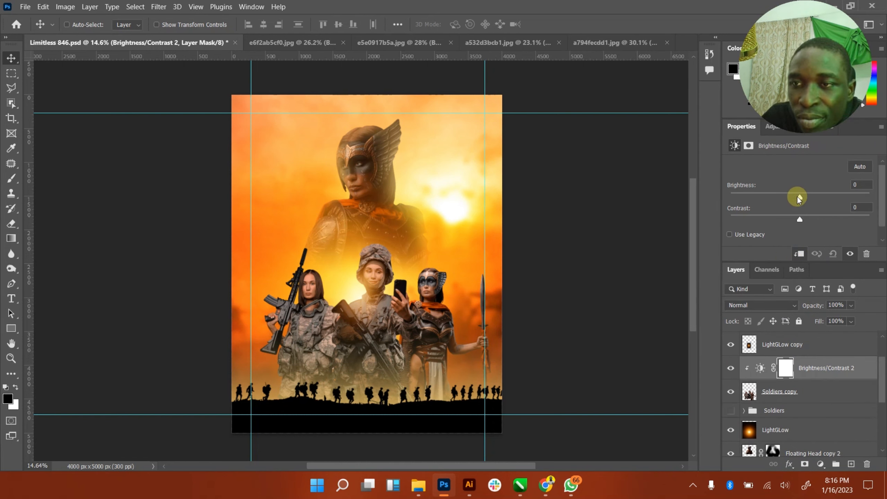
left_click_drag(797, 197, 789, 223)
left_click_drag(794, 197, 784, 201)
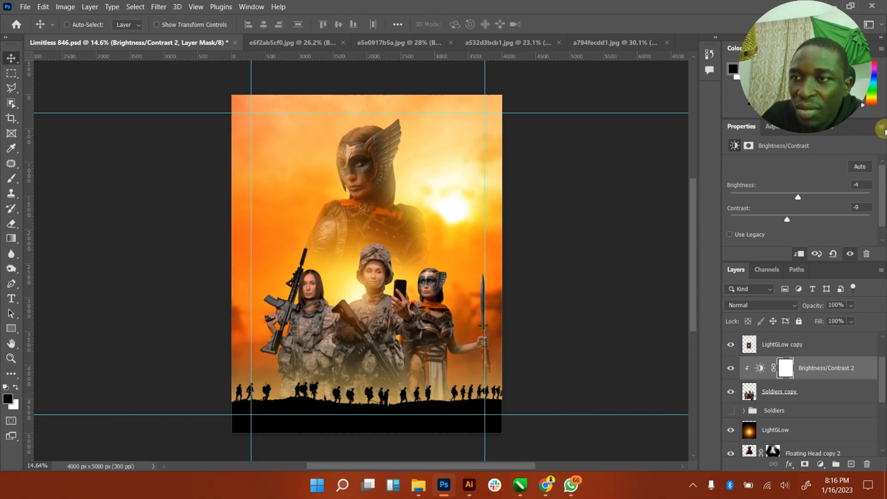
left_click(881, 134)
left_click(814, 176)
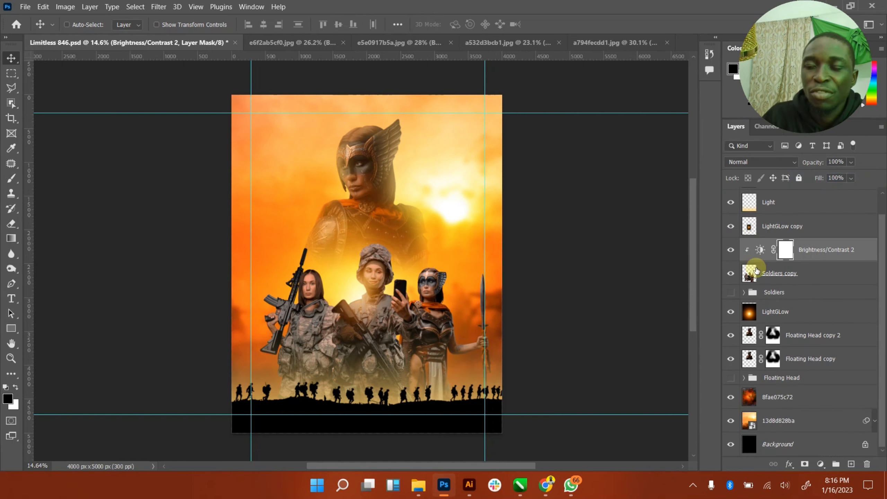
- Add an Exposure adjustment clipped directly above Soldiers copy, with exposure -0.44 and gamma correction 0.92, and save the document
left_click(809, 281)
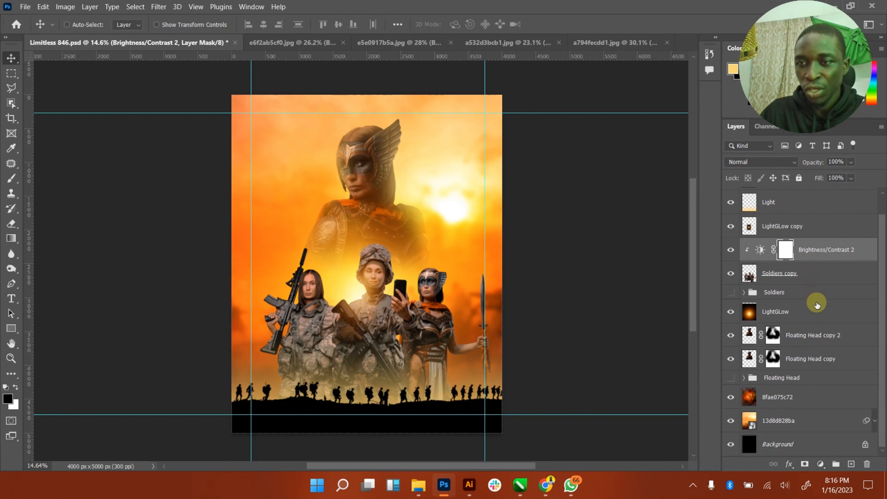
left_click(822, 464)
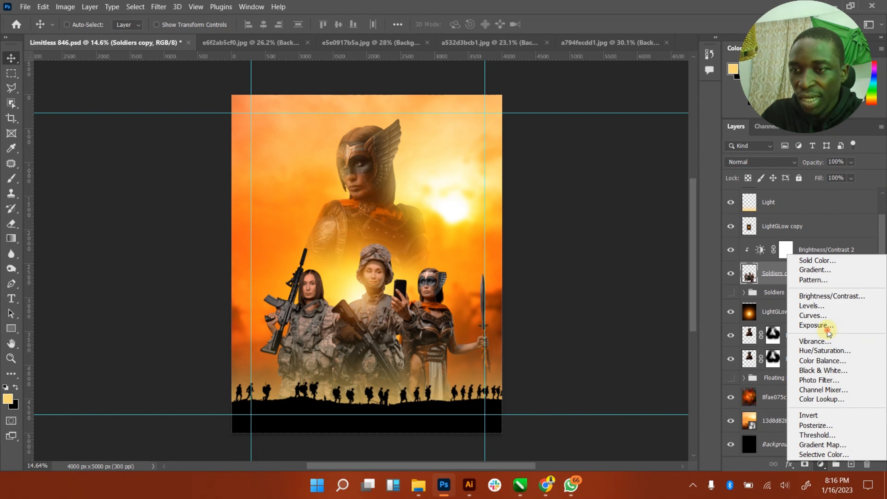
left_click(826, 327)
left_click_drag(800, 194, 805, 240)
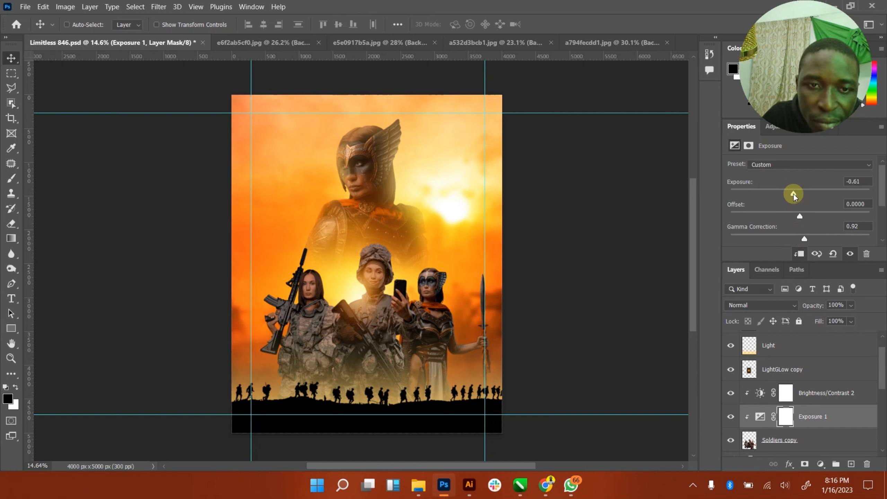
left_click_drag(794, 194, 794, 197)
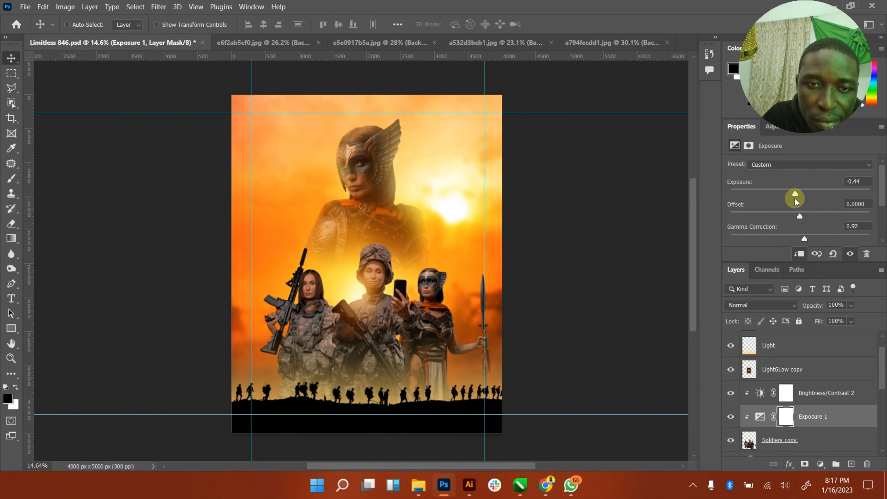
left_click(852, 225)
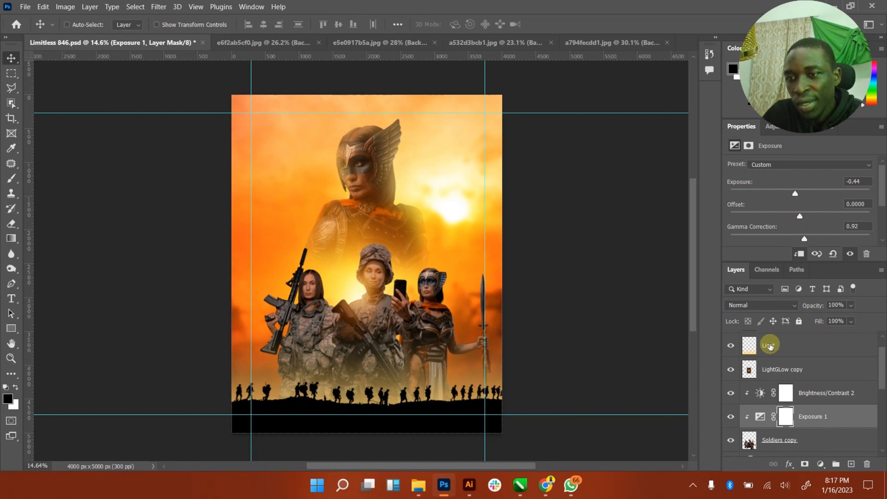
left_click(879, 135)
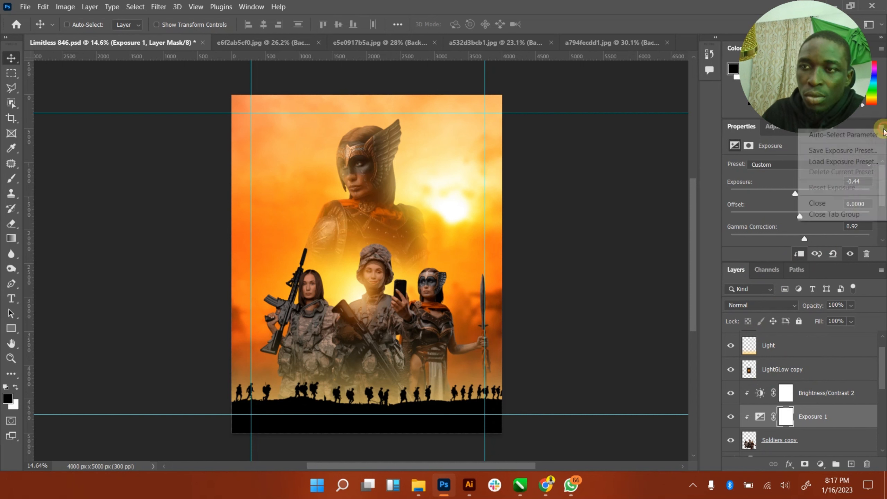
left_click(829, 214)
key("ctrl+s")
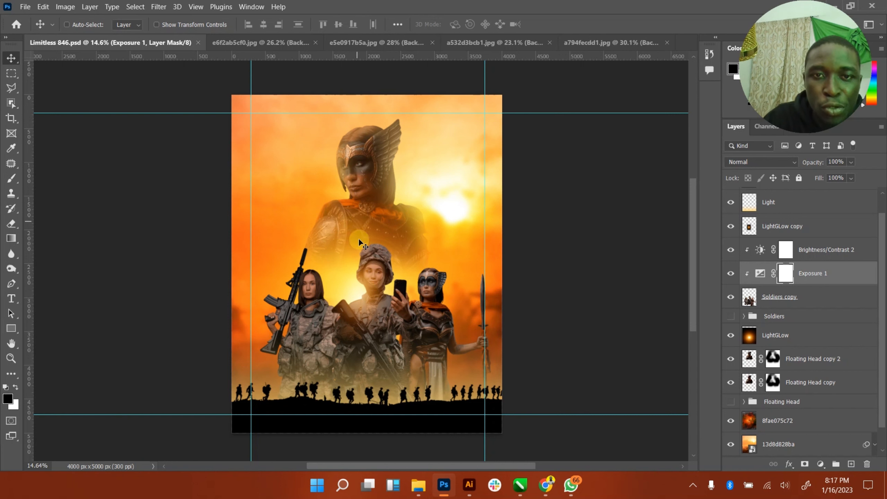
- Select Layer 1 in the poster and close the four source JPG documents without saving their changes
scroll(750, 220, "up", 1)
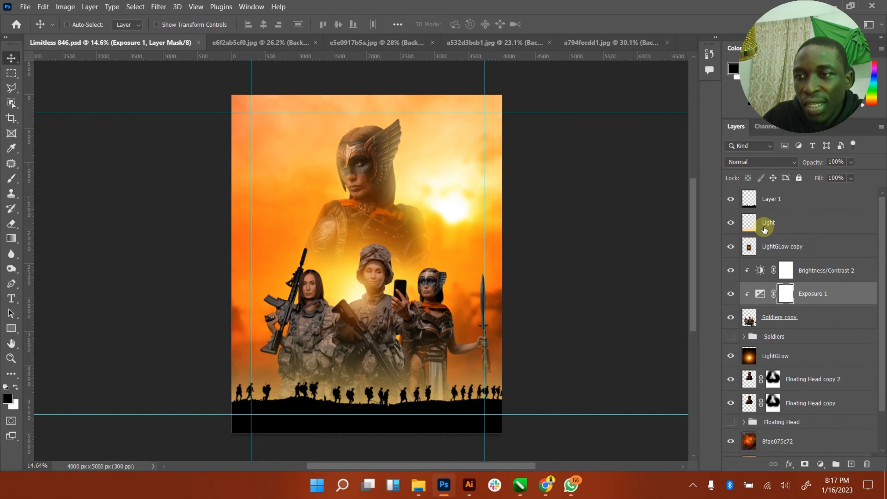
left_click(783, 198)
left_click(628, 44)
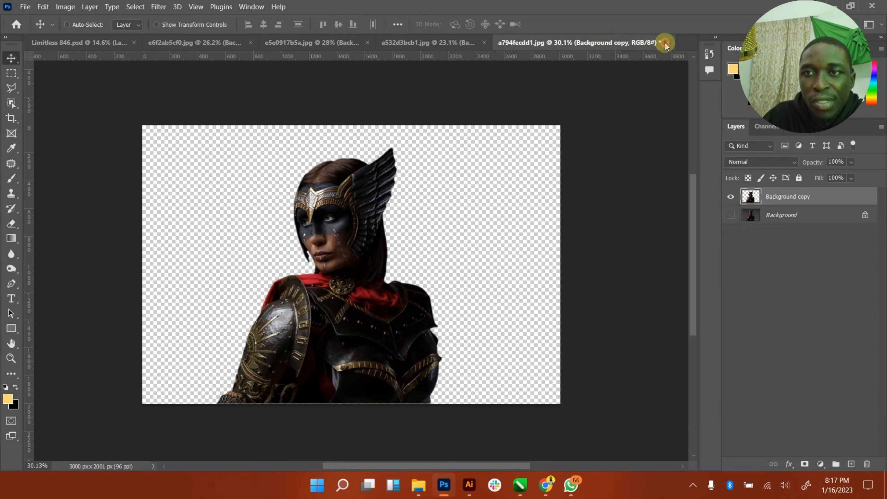
left_click(667, 42)
left_click(472, 191)
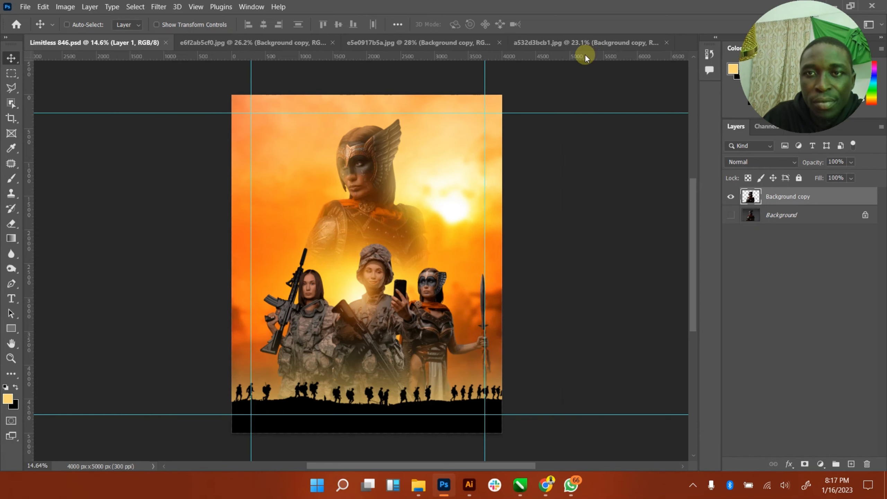
left_click(666, 42)
left_click(466, 190)
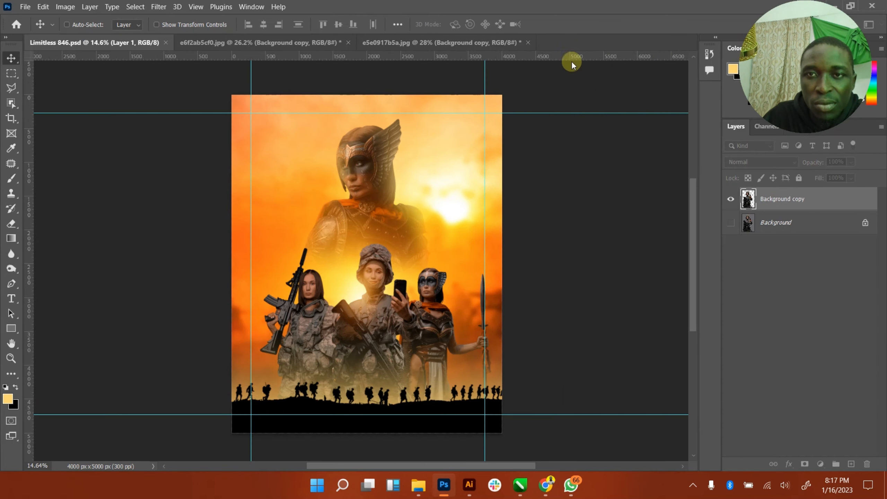
left_click(522, 43)
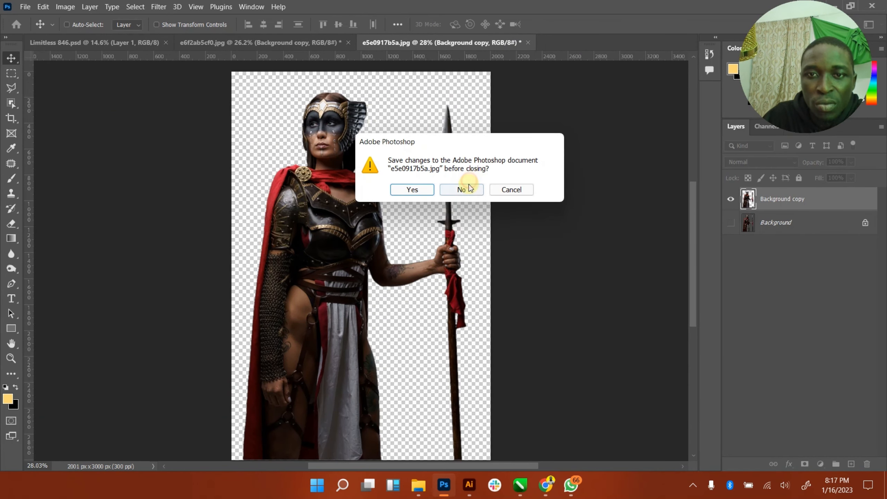
left_click(470, 189)
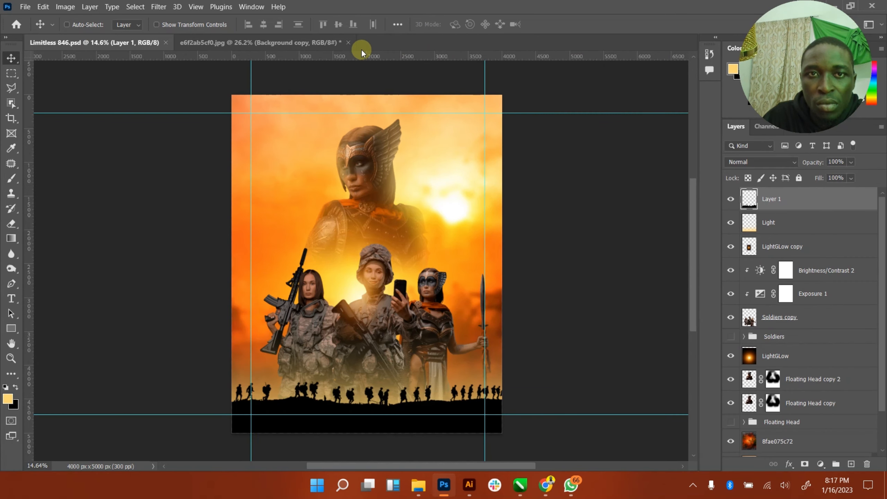
left_click(348, 42)
left_click(460, 191)
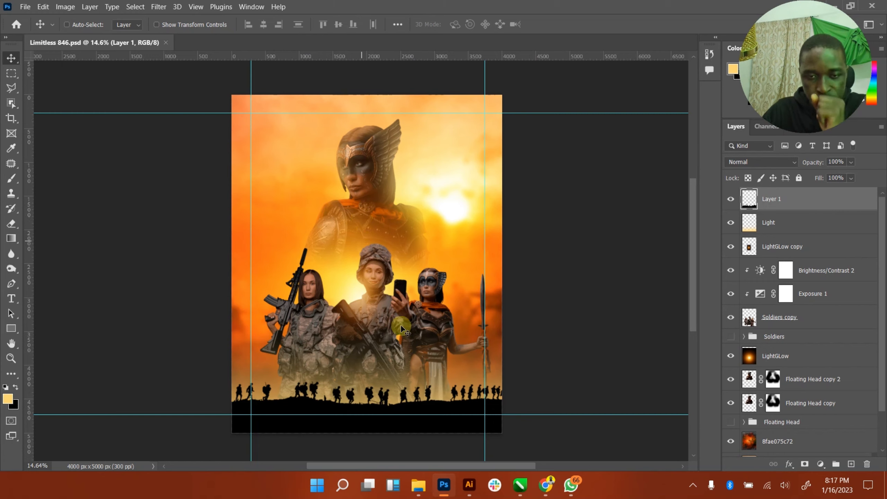
- Place the e5d2117586 image from the Downloads folder above Layer 1 and scale it to about 271% to cover the poster
mouse_move(417, 476)
left_click(372, 458)
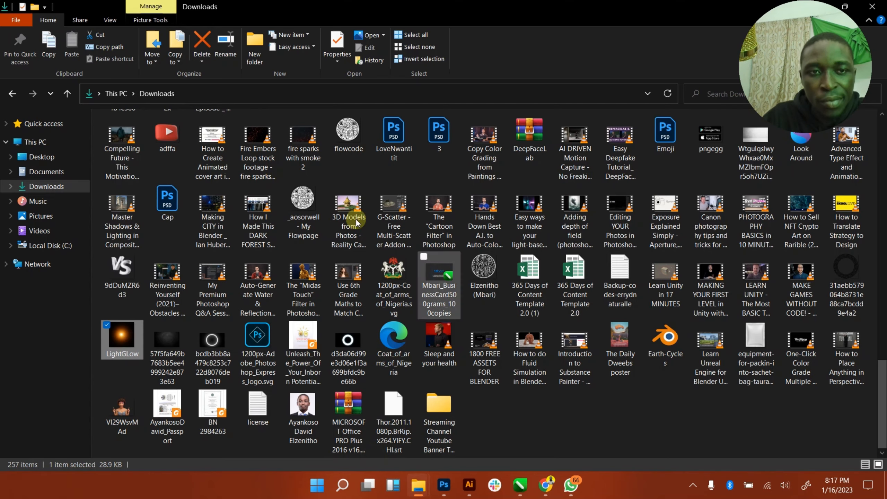
scroll(140, 172, "up", 5)
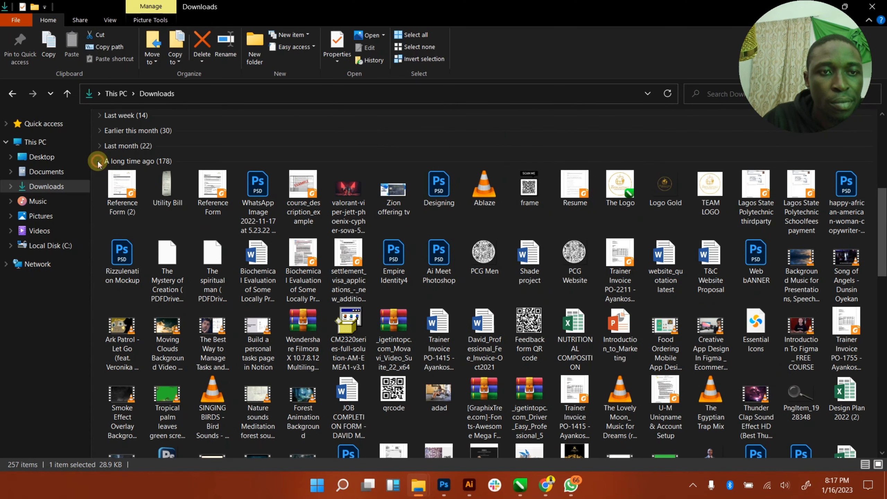
left_click(97, 161)
left_click(125, 215)
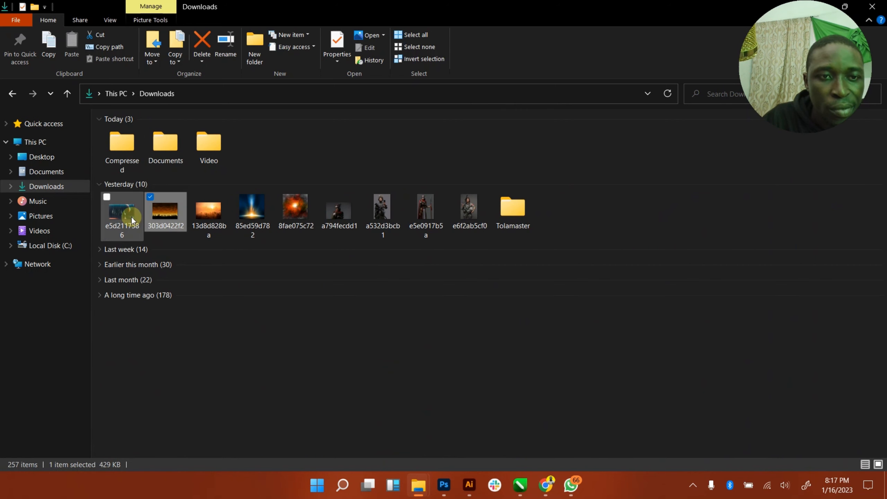
left_click_drag(125, 215, 438, 405)
left_click_drag(446, 496, 424, 279)
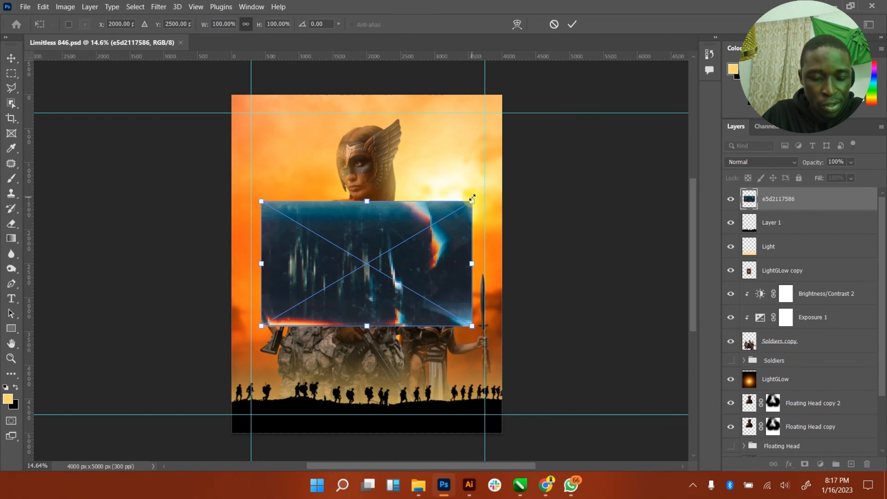
left_click_drag(472, 198, 653, 93)
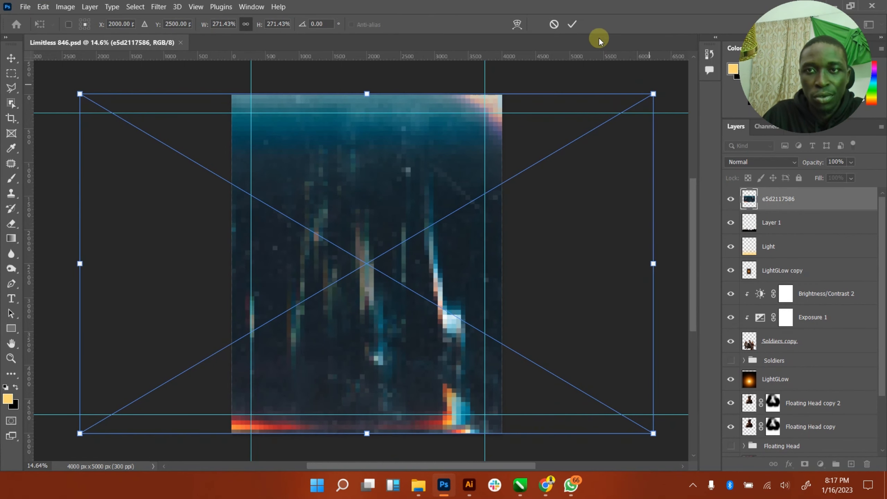
left_click(571, 23)
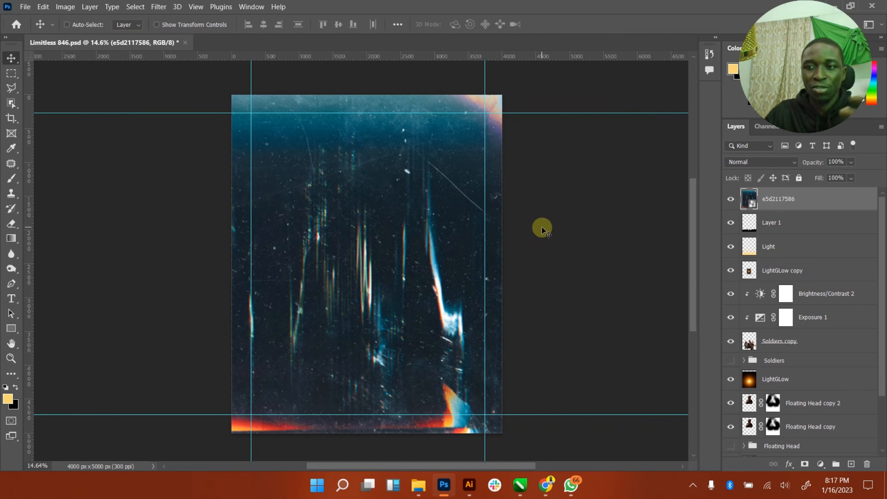
- Rasterize the e5d2117586 layer and set its blend mode to Screen
right_click(793, 198)
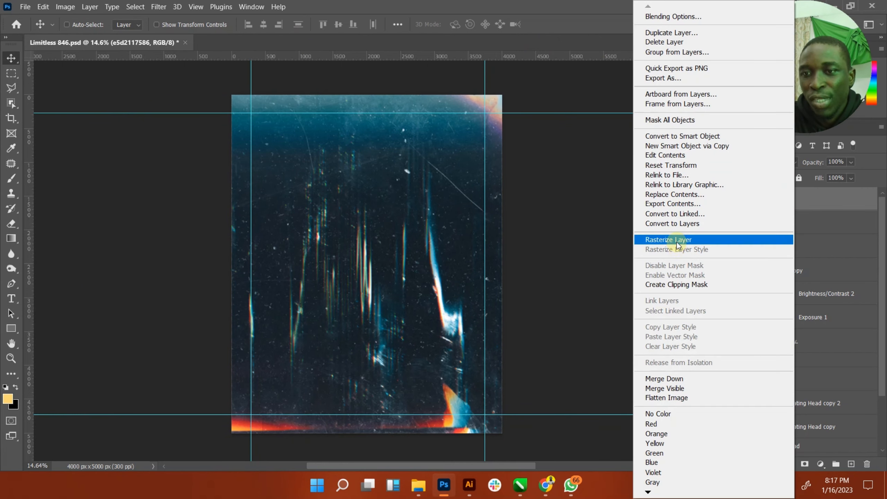
left_click(734, 240)
left_click(768, 161)
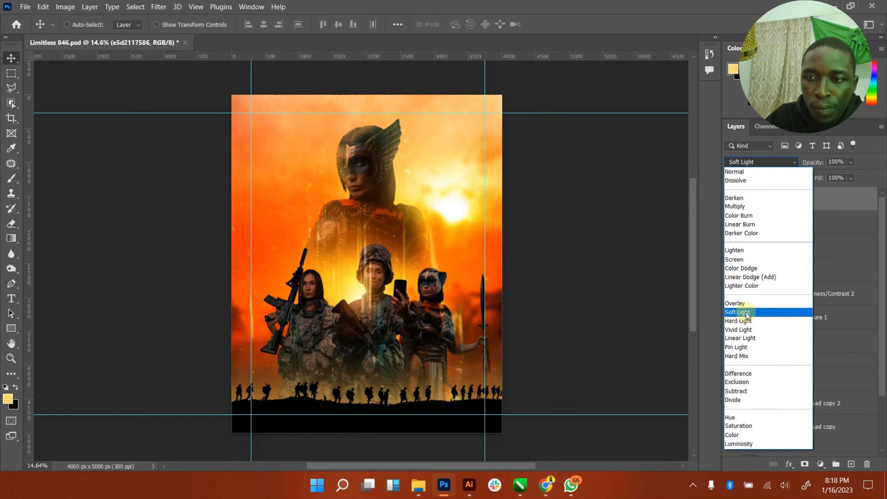
left_click(741, 260)
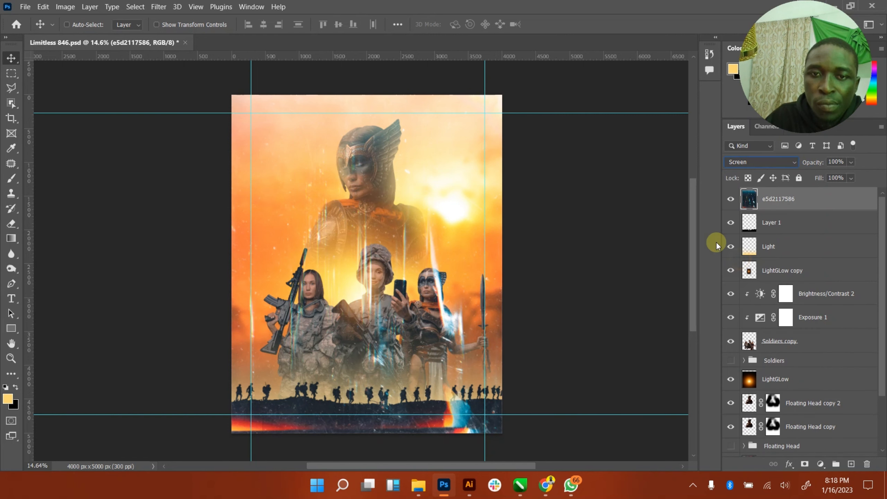
- Apply a Motion Blur with angle -19° and distance 271 pixels to e5d2117586, and compare the poster with and without that layer
left_click(145, 9)
mouse_move(158, 7)
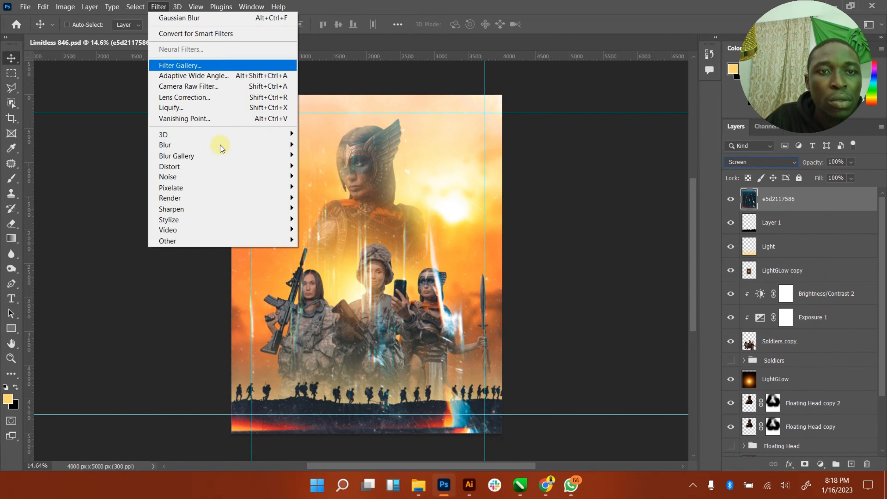
mouse_move(247, 145)
left_click(302, 208)
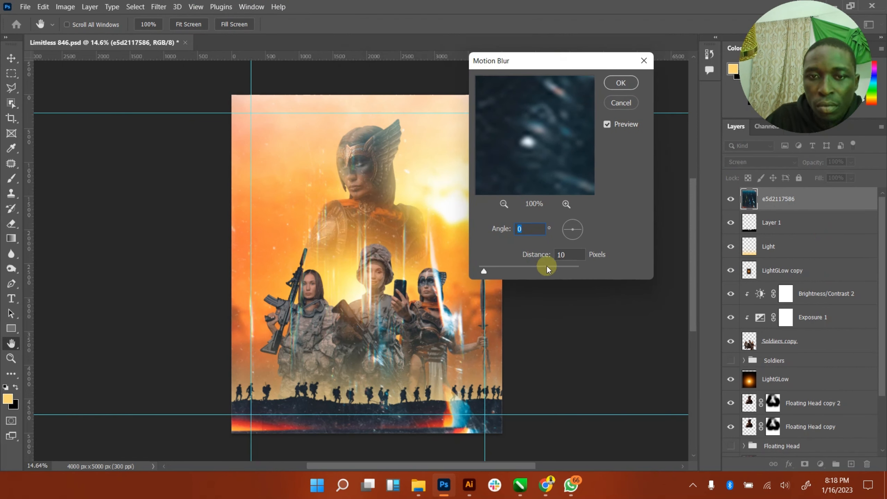
left_click(519, 268)
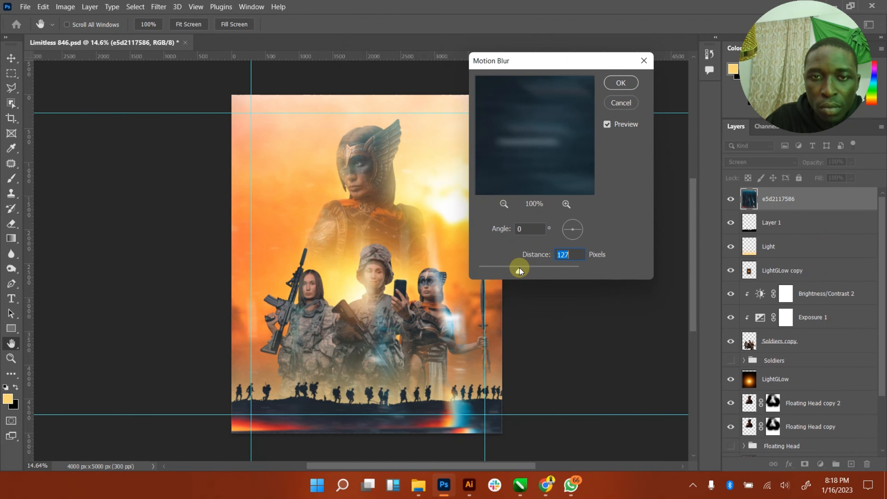
left_click_drag(508, 265, 543, 267)
left_click(587, 234)
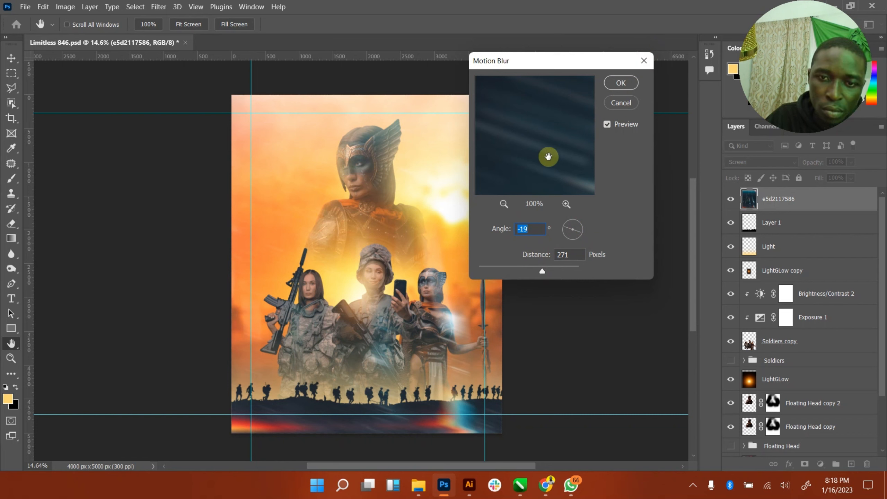
left_click(612, 85)
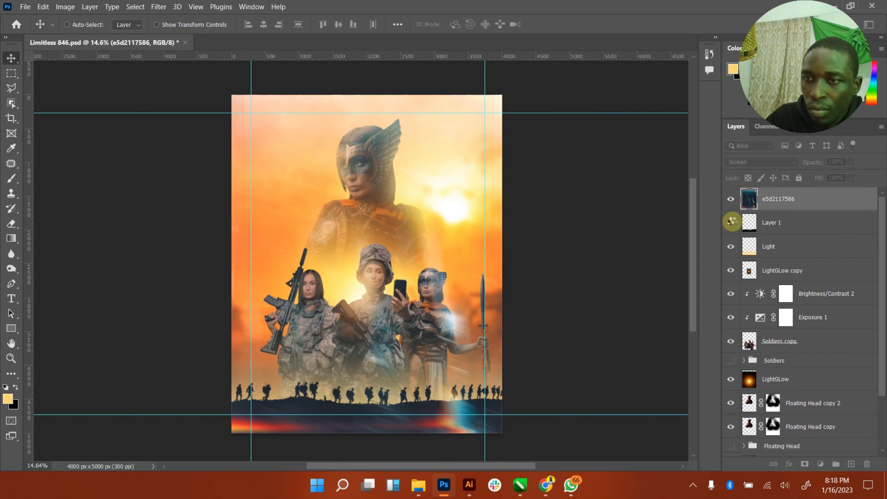
left_click(724, 199)
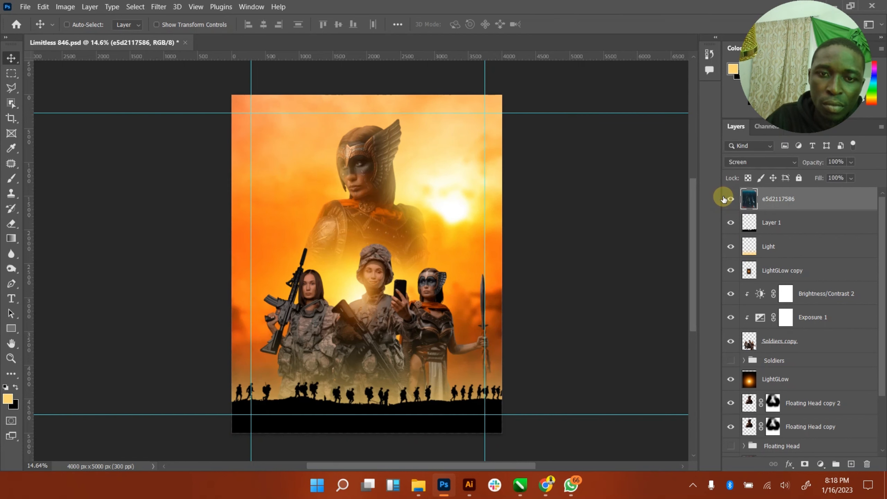
left_click(725, 199)
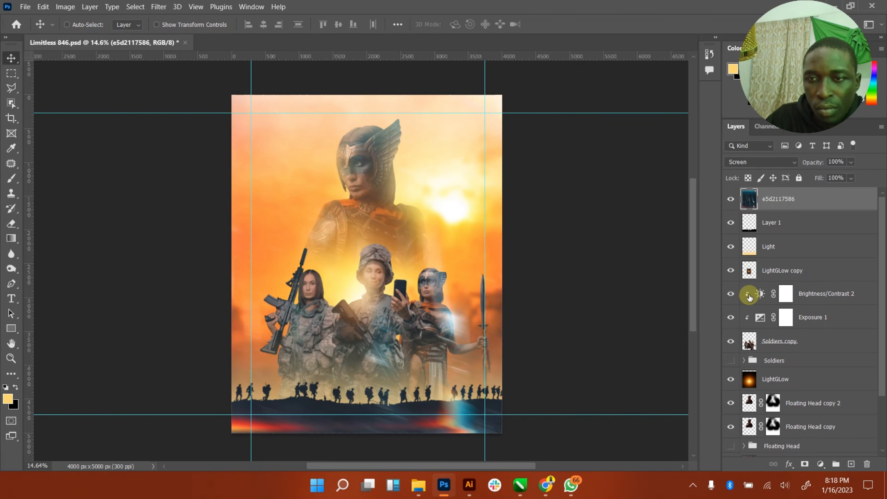
- Add a layer mask to e5d2117586 and prepare a black brush at 100% opacity
left_click(800, 464)
key("b")
key("d")
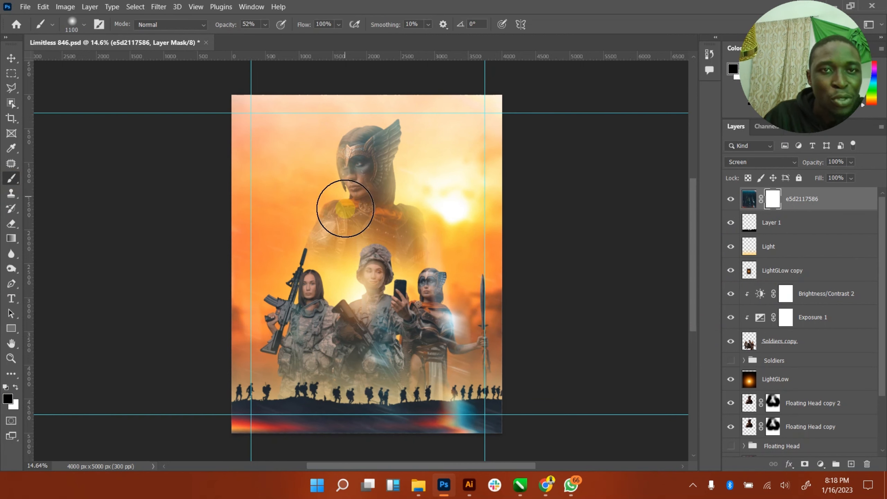
left_click(265, 24)
left_click_drag(271, 38, 346, 39)
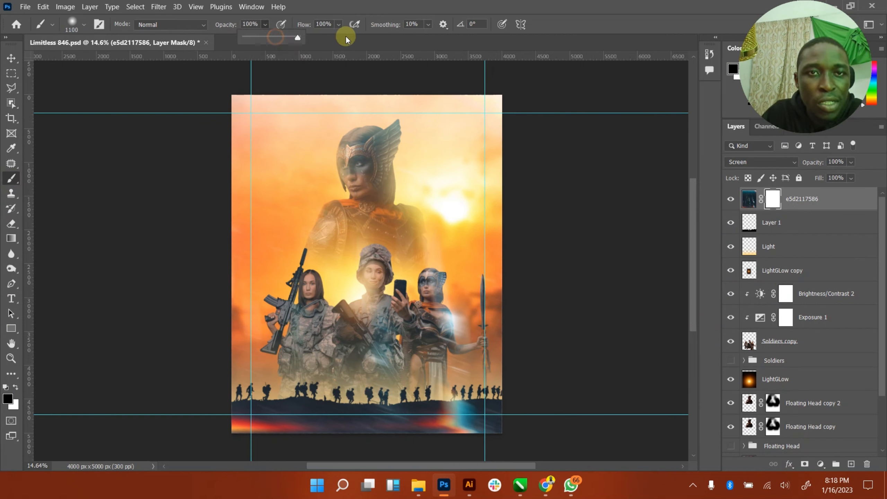
- Paint on the mask with a 400-pixel brush to remove the texture from the floating head and the three soldiers
key("bracketleft")
key("bracketleft")
key("bracketleft")
key("bracketleft")
key("bracketleft")
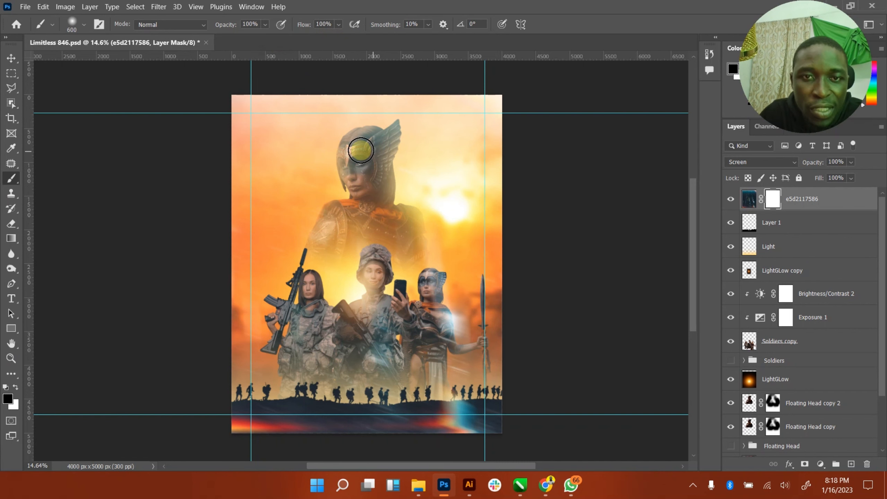
key("bracketleft")
key("bracketleft")
mouse_move(361, 150)
left_mouse_down()
mouse_move(352, 174)
mouse_move(366, 154)
mouse_move(374, 159)
mouse_move(381, 133)
mouse_move(390, 139)
mouse_move(383, 158)
mouse_move(368, 153)
mouse_move(362, 186)
mouse_move(353, 175)
mouse_move(356, 200)
mouse_move(371, 206)
mouse_move(366, 230)
mouse_move(346, 219)
mouse_move(345, 206)
mouse_move(335, 229)
mouse_move(370, 237)
mouse_move(381, 221)
mouse_move(403, 231)
mouse_move(407, 220)
mouse_move(363, 229)
mouse_move(355, 274)
mouse_move(375, 281)
mouse_move(375, 269)
mouse_move(381, 312)
mouse_move(355, 315)
mouse_move(373, 313)
mouse_move(357, 315)
mouse_move(352, 368)
mouse_move(388, 360)
mouse_move(377, 371)
mouse_move(329, 346)
mouse_move(343, 336)
mouse_move(311, 313)
mouse_move(310, 284)
mouse_move(310, 305)
mouse_move(294, 314)
mouse_move(303, 341)
mouse_move(290, 358)
mouse_move(356, 362)
mouse_move(384, 324)
left_mouse_up()
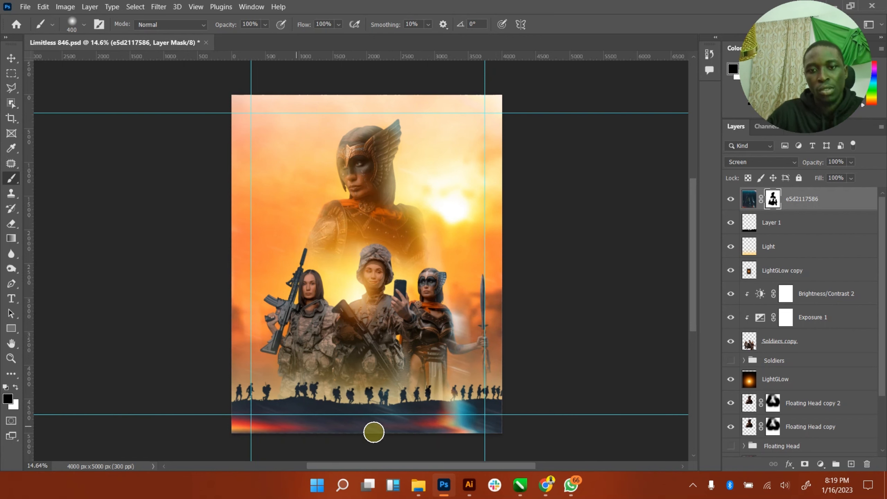
- Mask the texture off the black ground along the poster's lower edge with an 800-pixel brush
scroll(349, 428, "up", 1)
scroll(349, 428, "down", 1)
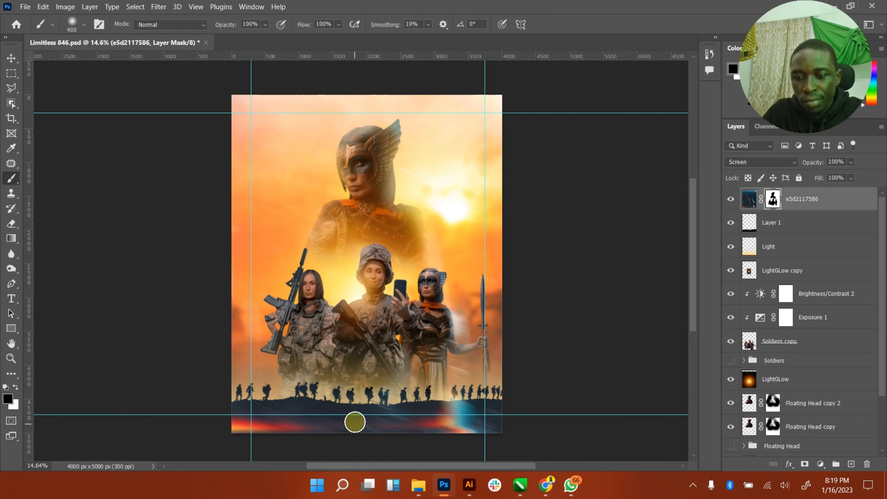
key("bracketright")
key("bracketright")
key("bracketright")
key("bracketright")
mouse_move(472, 428)
left_mouse_down()
mouse_move(186, 435)
mouse_move(479, 428)
mouse_move(444, 390)
mouse_move(489, 422)
mouse_move(205, 419)
mouse_move(256, 418)
mouse_move(238, 406)
mouse_move(518, 412)
left_mouse_up()
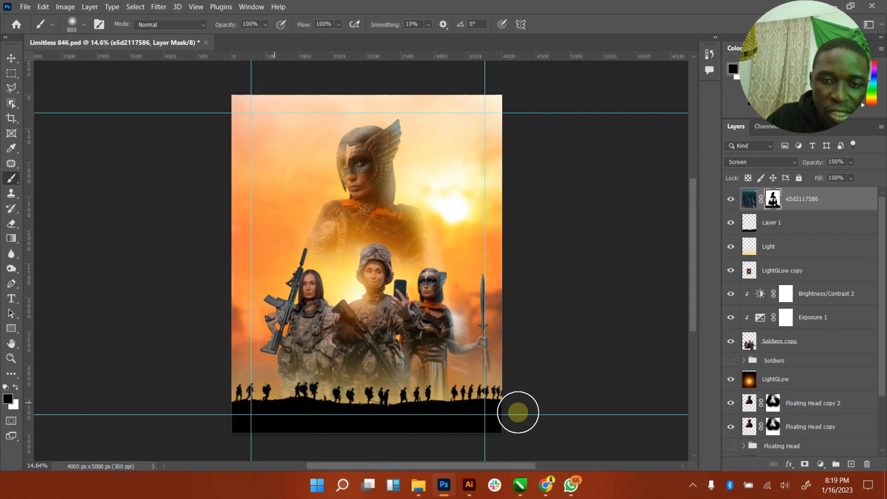
- Save the poster document with the masked texture layer
left_click(10, 60)
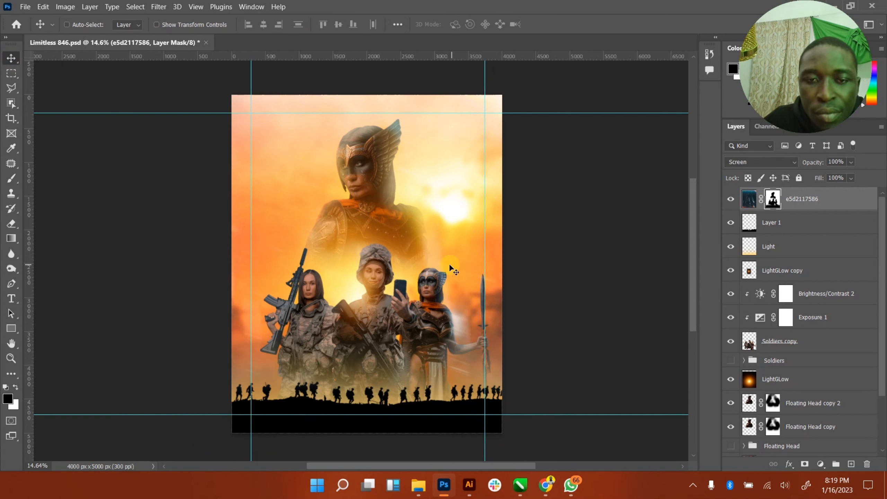
left_click(9, 358)
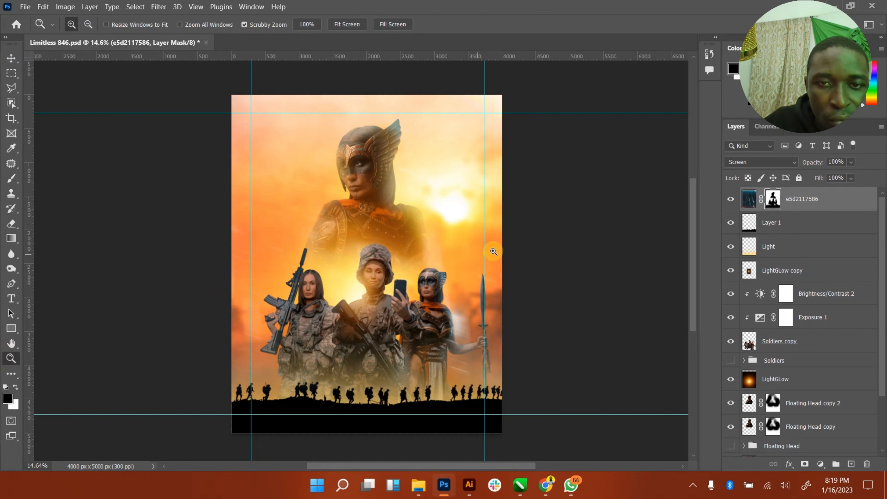
left_click_drag(489, 251, 478, 254)
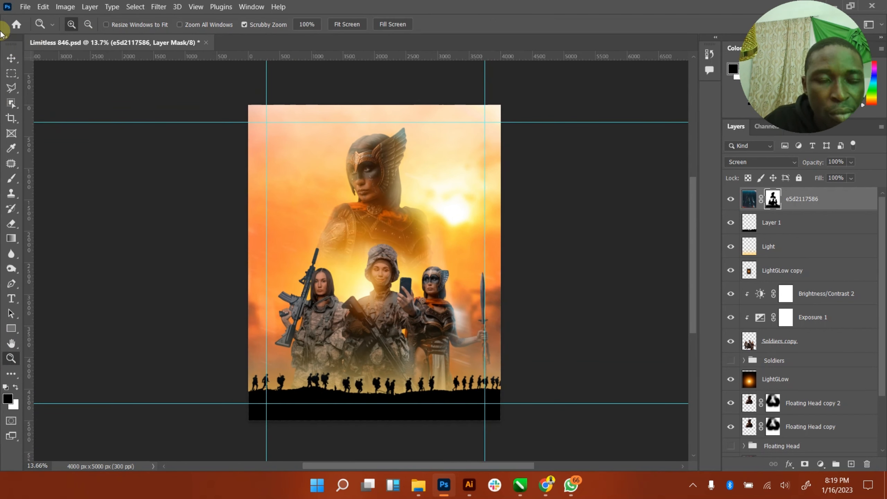
left_click(11, 58)
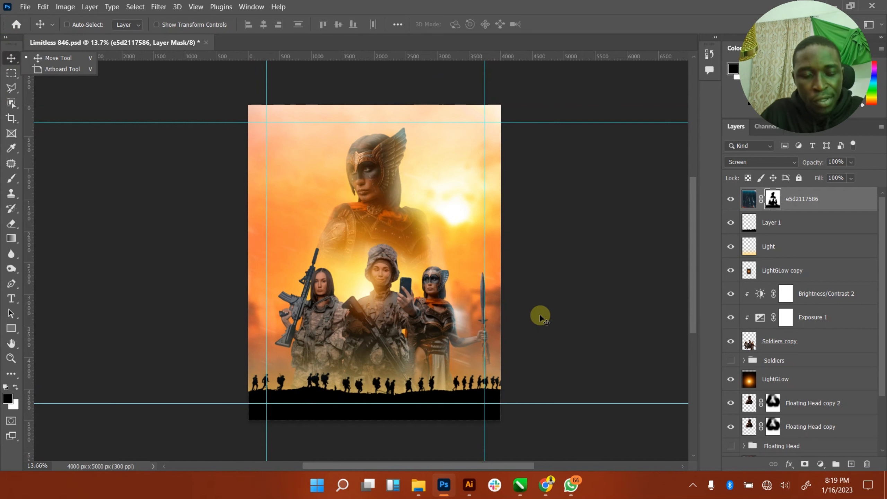
key("ctrl+s")
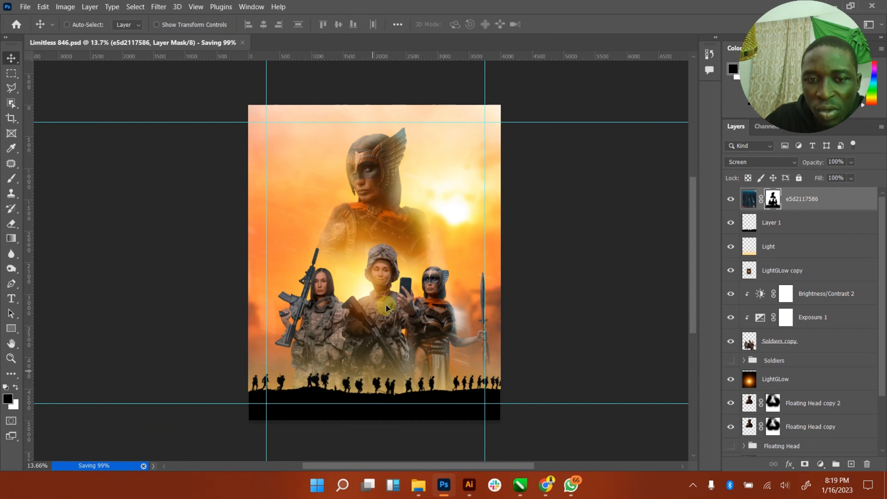
- Compare the poster with the Light layer hidden and shown, leaving the layer visible
left_click(772, 254)
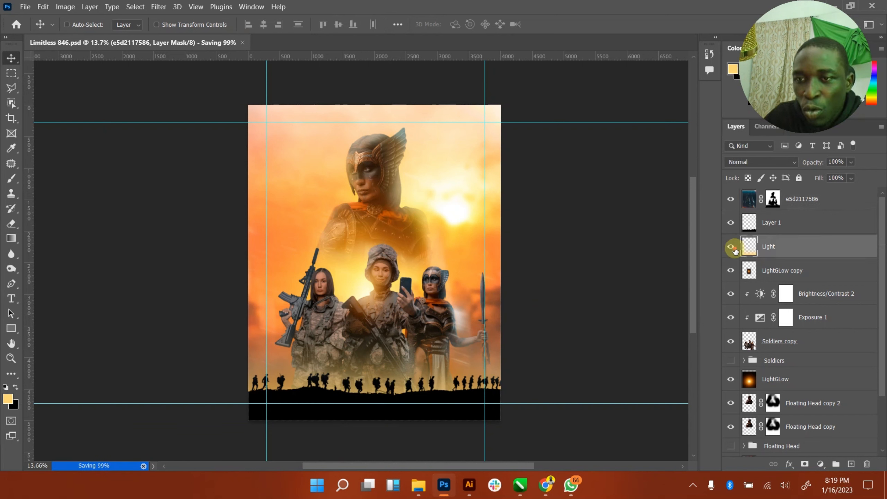
left_click(731, 246)
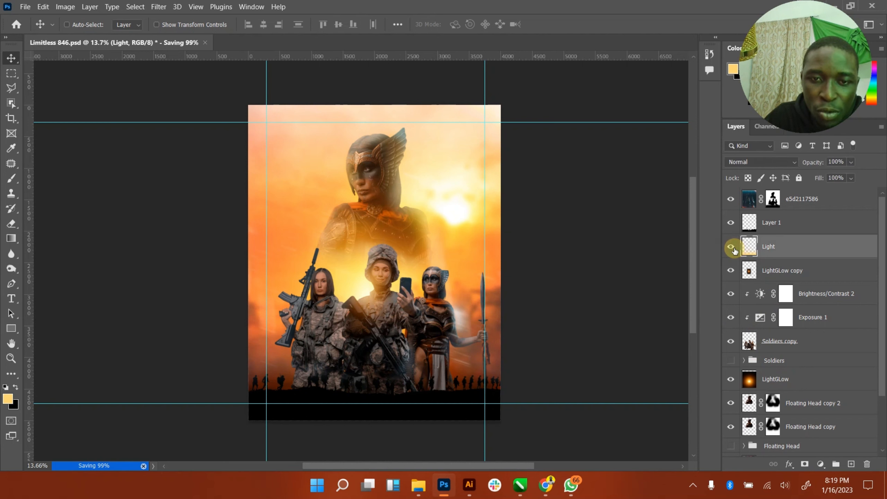
left_click(730, 246)
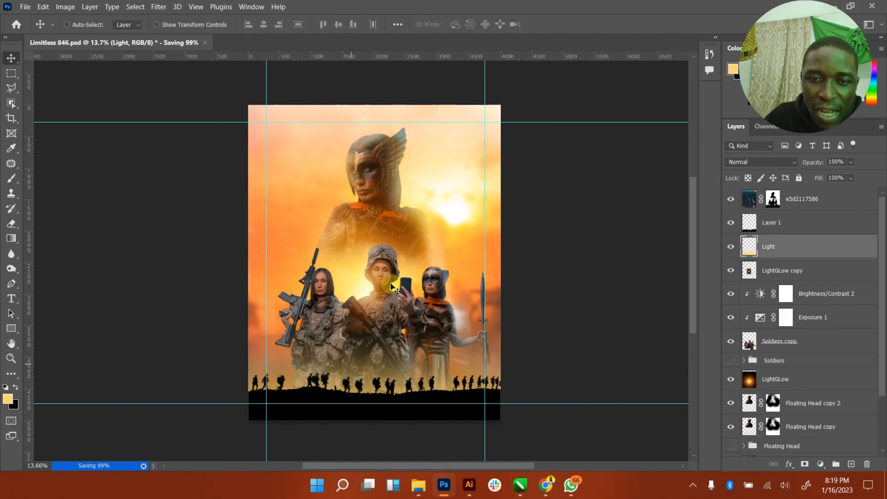
- Duplicate the LightGLow layer and move the copy directly above Brightness/Contrast 2
left_click(782, 380)
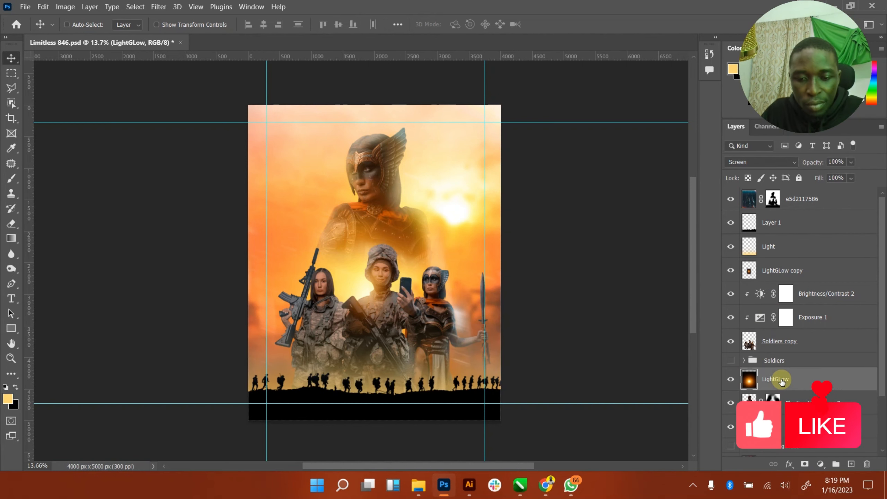
key("ctrl+j")
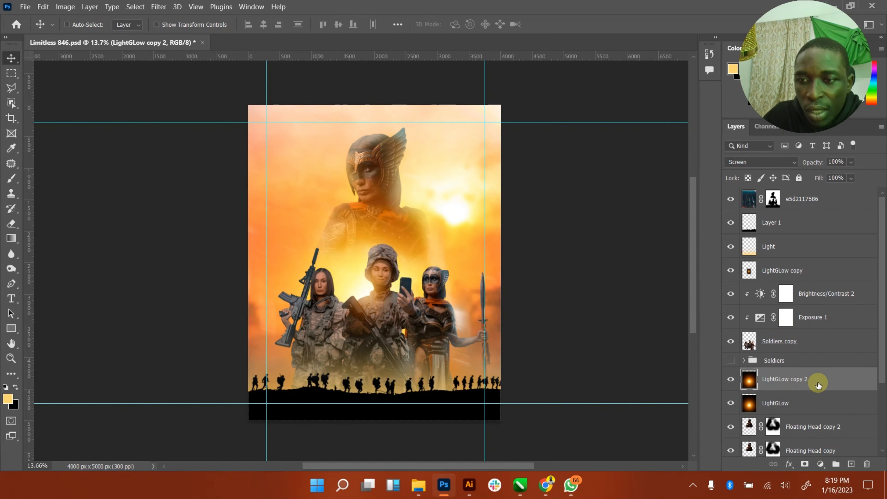
left_click_drag(812, 387, 809, 281)
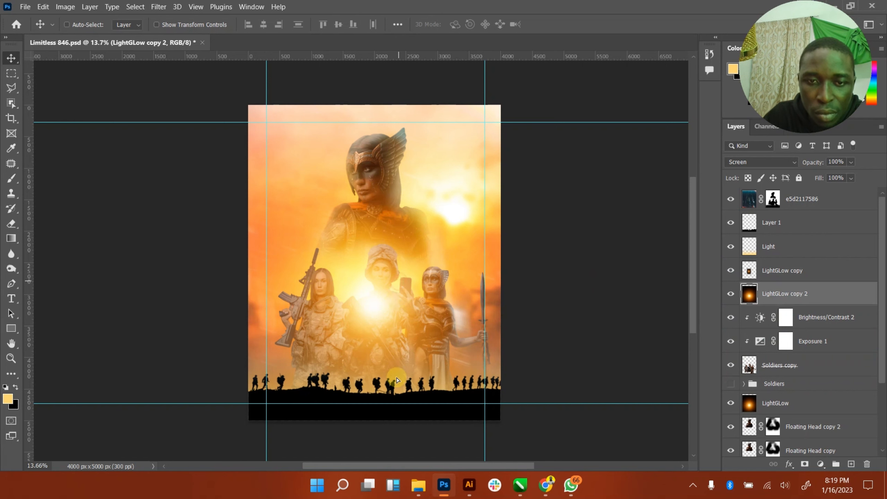
- Move the LightGLow copy 2 glow down to the ground line and scale it to about 124.8% width and 105.4% height
left_click_drag(397, 380, 174, 68)
left_click(187, 25)
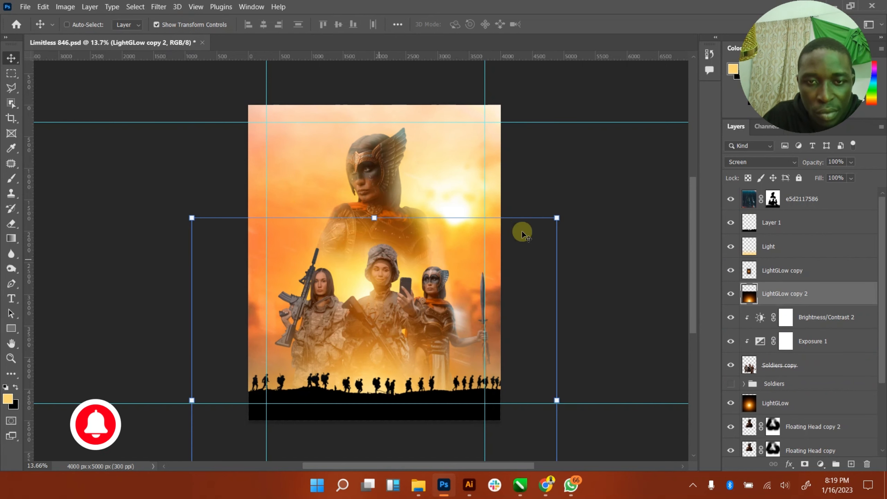
left_click_drag(557, 218, 620, 170)
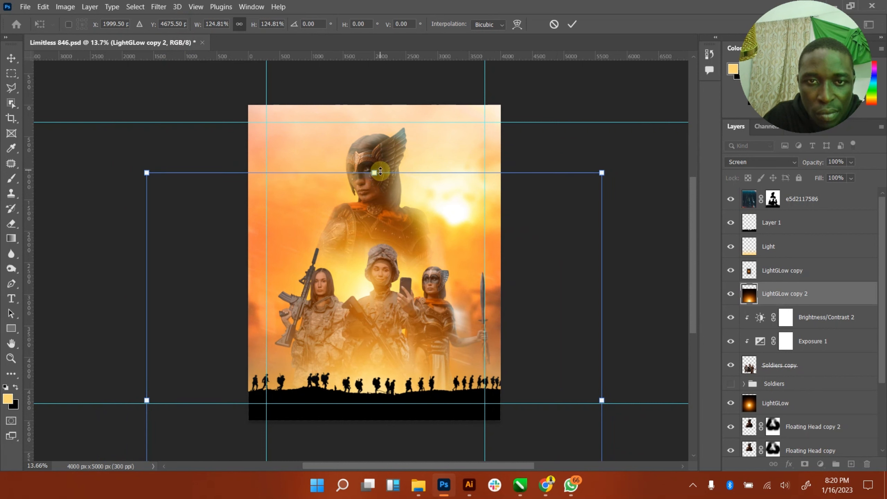
left_click_drag(381, 171, 381, 203)
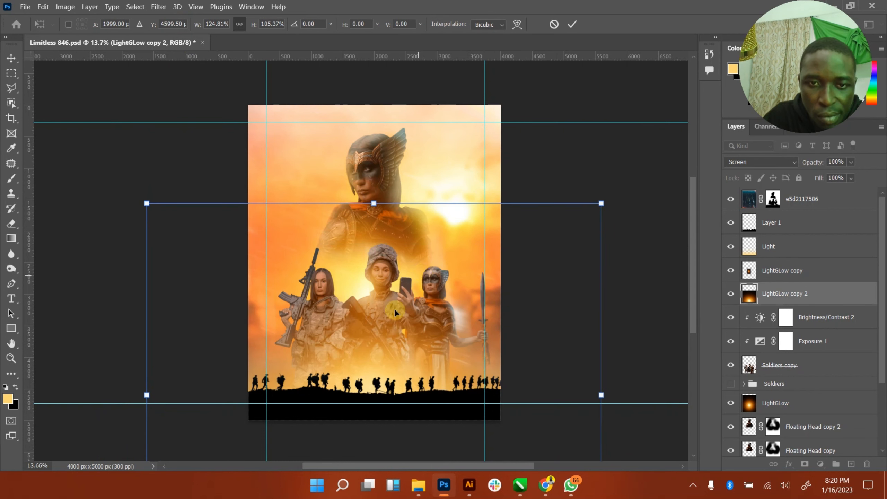
left_click_drag(402, 356, 402, 339)
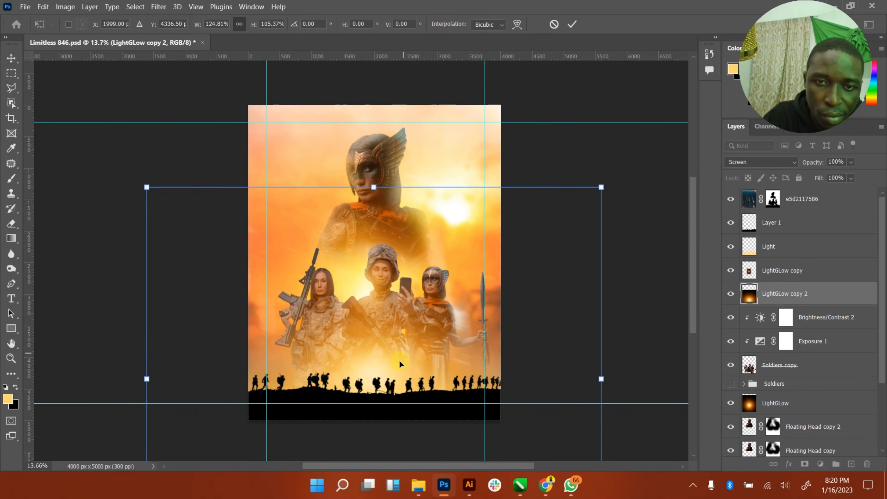
key("Return")
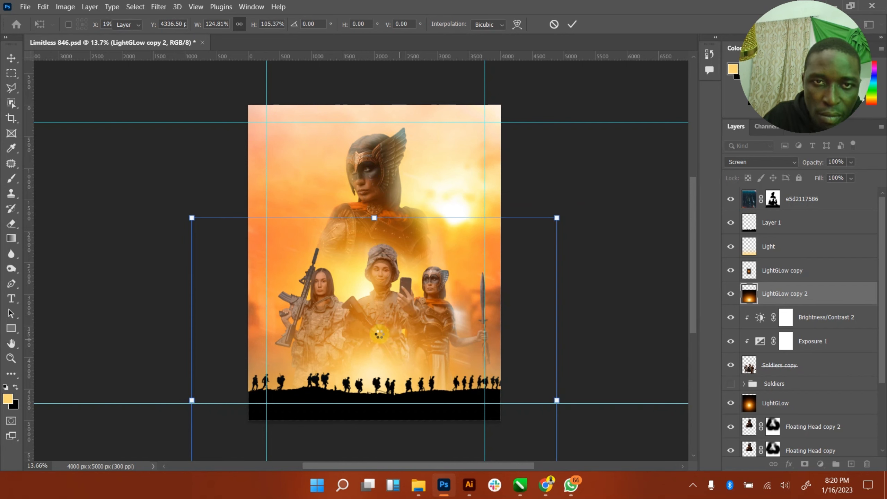
- Fine-tune the position of the enlarged LightGLow copy 2 glow along the ground line and hide the transform controls
left_click_drag(432, 322, 433, 332)
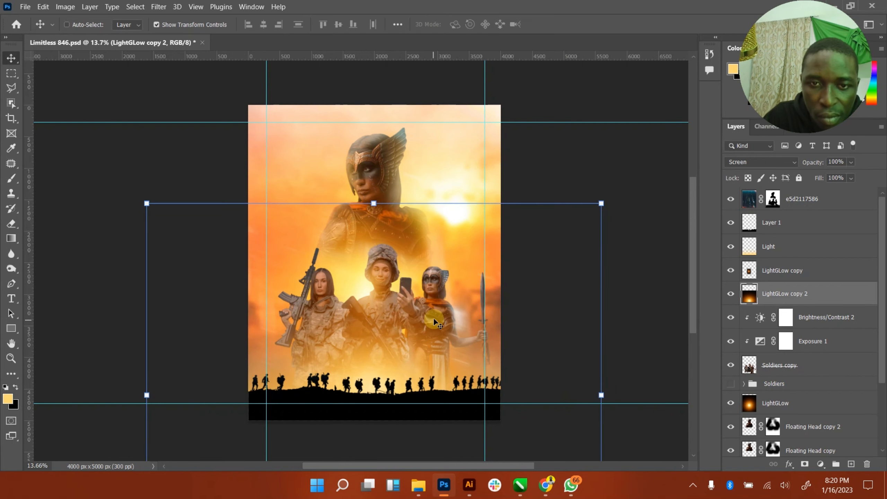
left_click(174, 28)
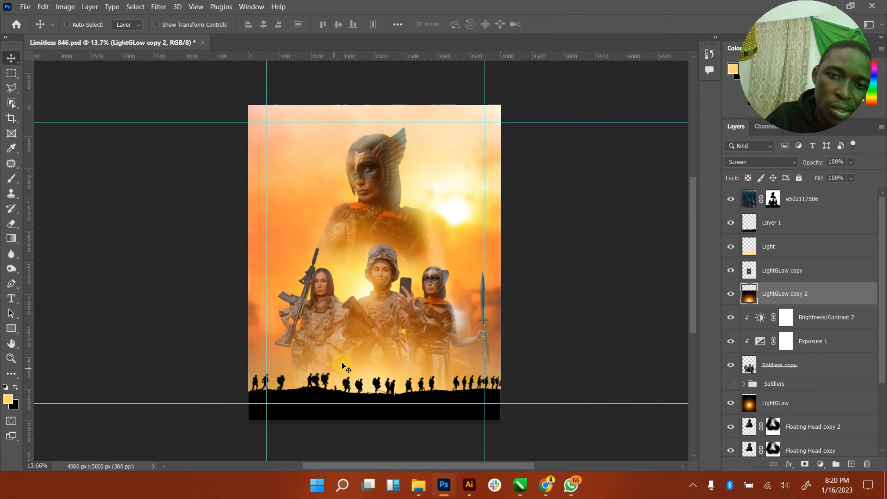
left_click_drag(341, 362, 395, 358)
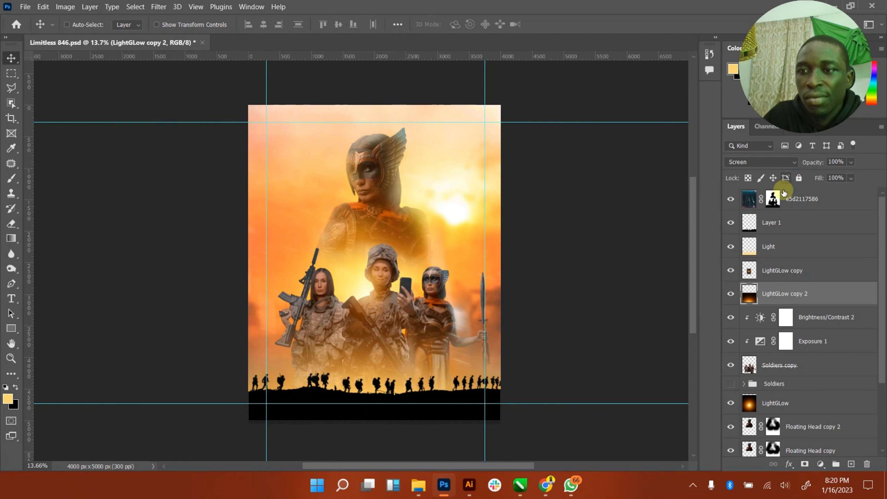
- Paint black on the e5d2117586 layer's mask with an enlarged soft brush to remove the light texture from the upper sky and floating head
left_click(773, 199)
left_click(11, 178)
key("d")
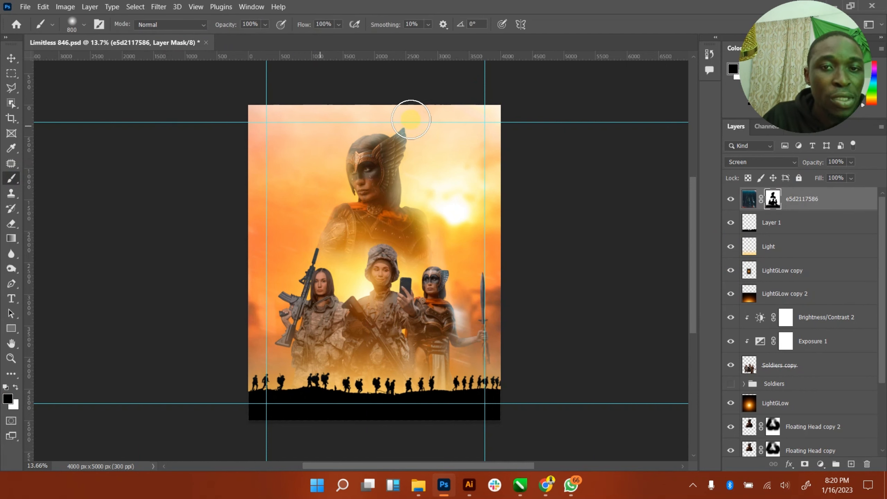
scroll(404, 119, "up", 2)
key("]")
key("]")
key("]")
key("]")
key("]")
key("]")
key("]")
mouse_move(510, 150)
left_mouse_down()
mouse_move(362, 143)
mouse_move(469, 151)
mouse_move(436, 138)
mouse_move(540, 143)
mouse_move(293, 155)
mouse_move(181, 215)
mouse_move(214, 247)
mouse_move(334, 298)
mouse_move(358, 293)
mouse_move(374, 268)
mouse_move(357, 175)
mouse_move(367, 149)
mouse_move(380, 186)
mouse_move(371, 189)
left_mouse_up()
key("[")
key("[")
key("[")
key("[")
left_click(11, 58)
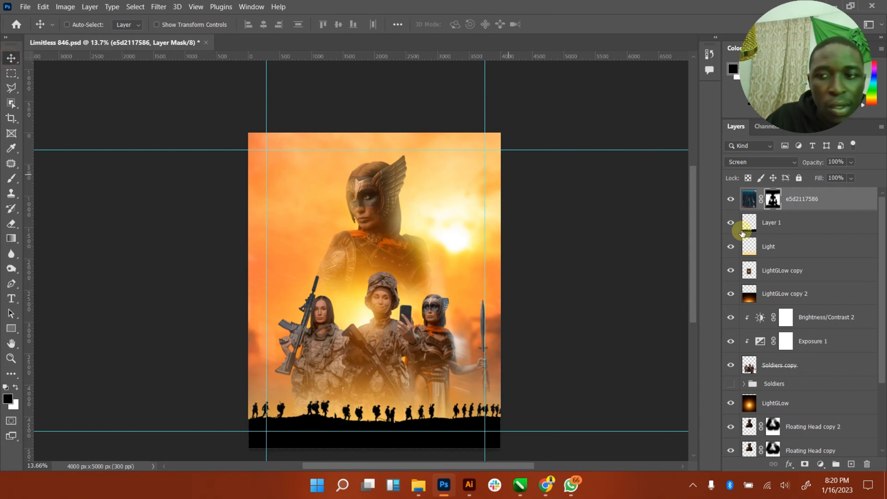
- Compare the poster with the e5d2117586 layer hidden and shown, leave it visible, and save the document
left_click(735, 200)
left_click(735, 200)
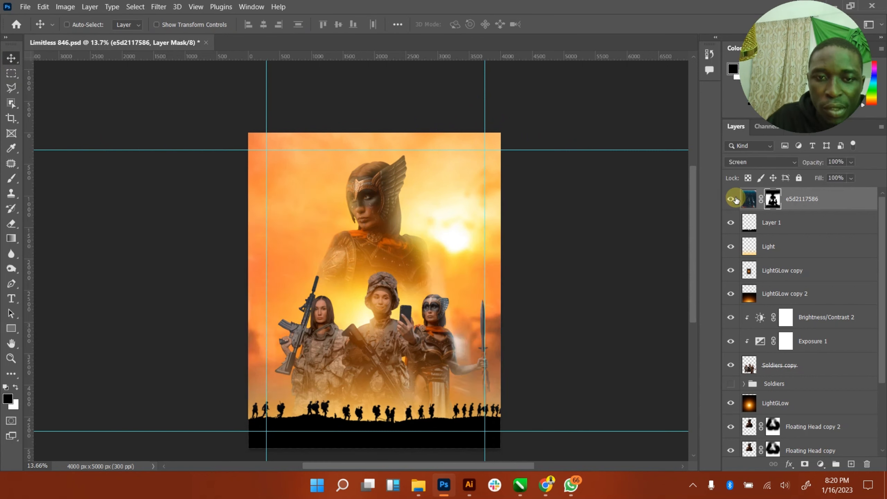
key("ctrl+s")
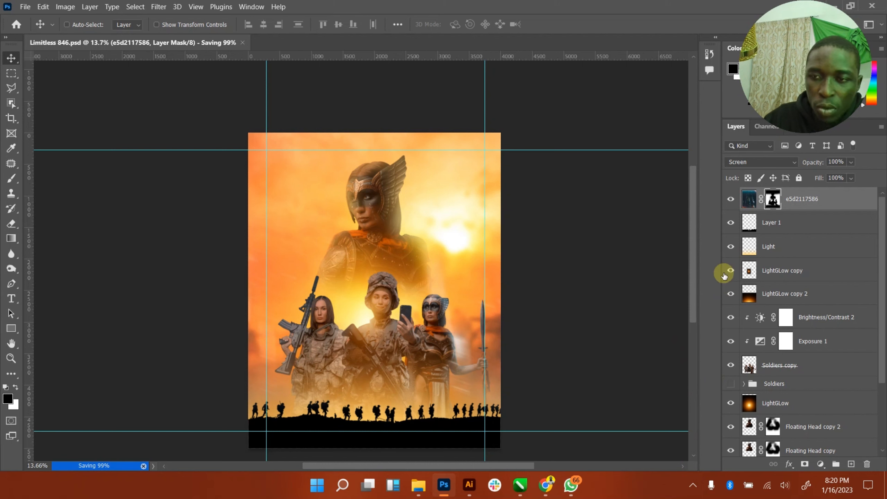
- Compare the poster with the LightGLow layer hidden and shown, leave it visible, and save the document again
left_click(730, 405)
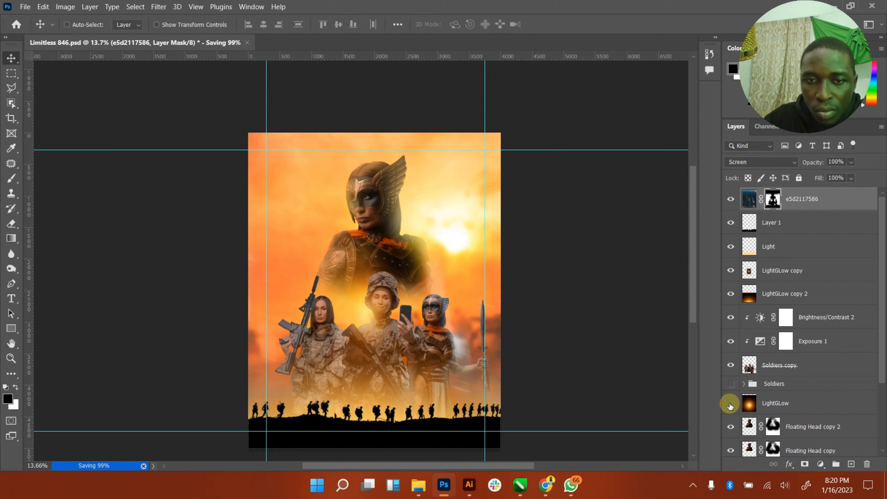
left_click(730, 405)
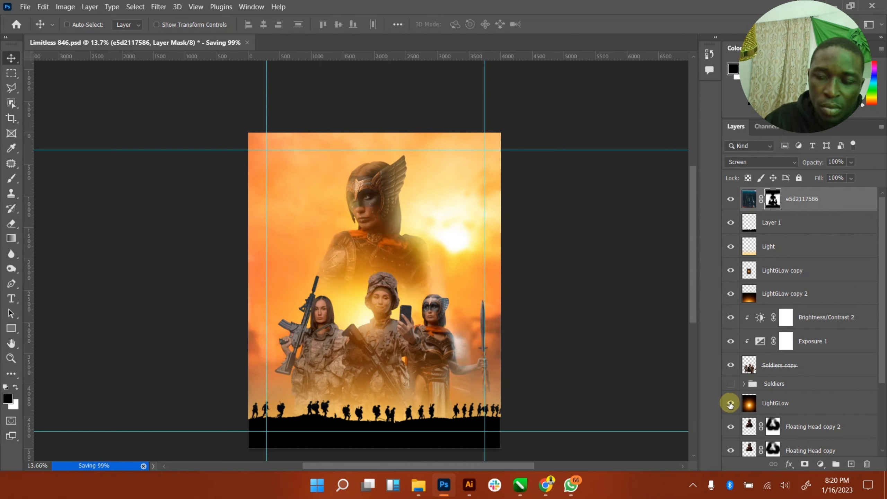
left_click(728, 405)
left_click(730, 404)
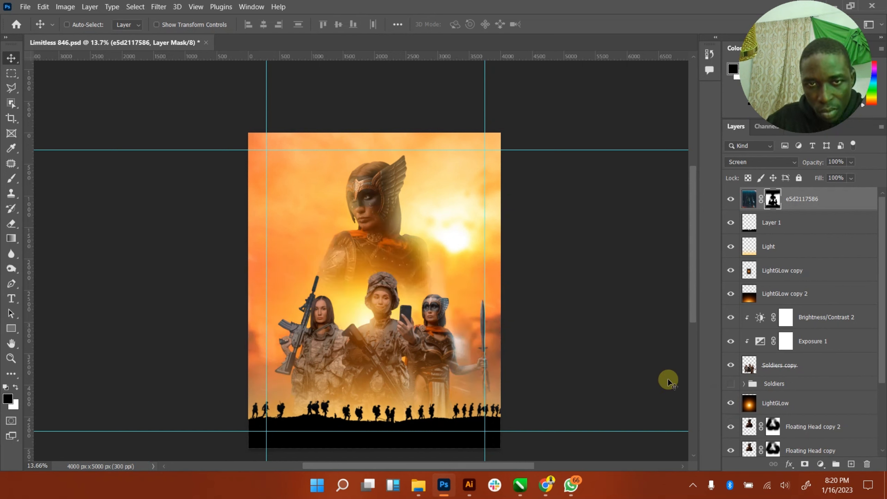
key("ctrl+s")
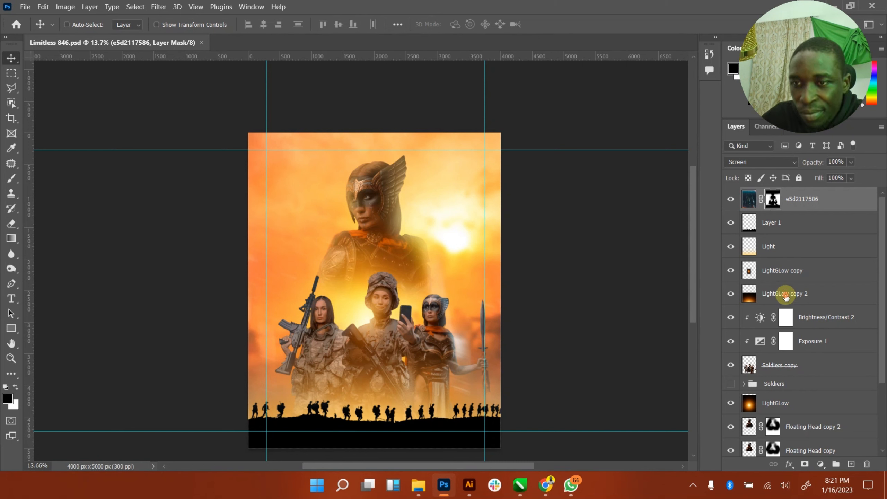
- Reposition the original LightGLow glow behind the soldiers and save the document
left_click(784, 295)
left_click(780, 404)
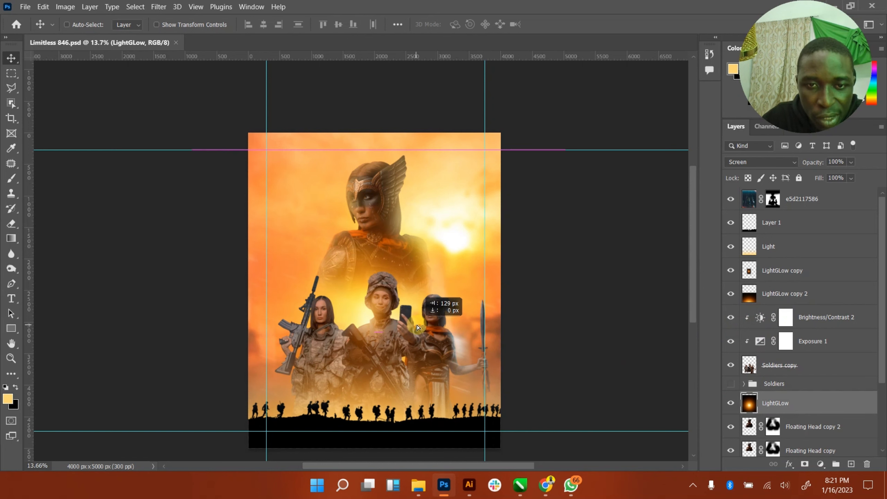
mouse_move(406, 325)
left_mouse_down()
mouse_move(402, 313)
mouse_move(399, 339)
left_mouse_up()
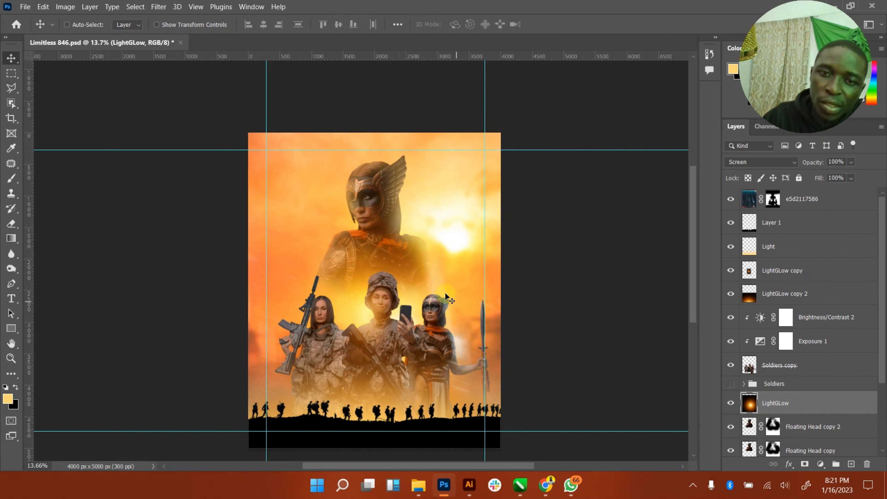
left_click_drag(445, 292, 442, 291)
key("ctrl+s")
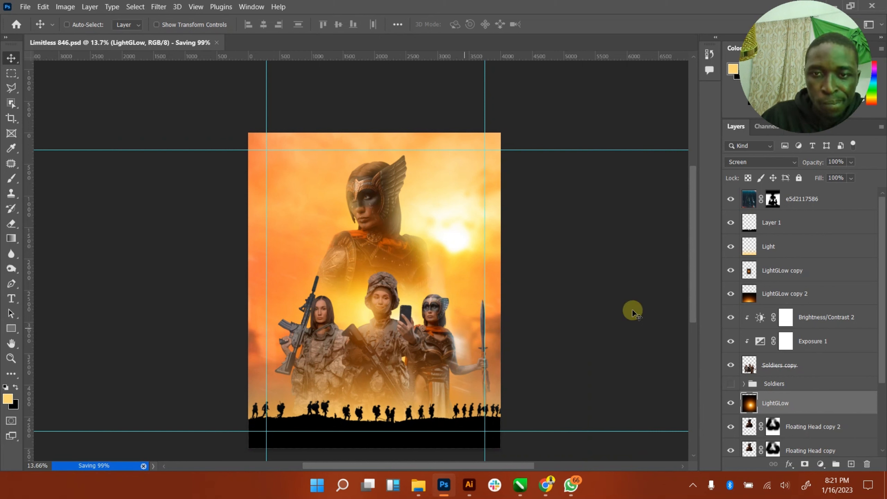
- Select the e5d2117586 layer and set the foreground colour to near-white fdfcfb
left_click(820, 204)
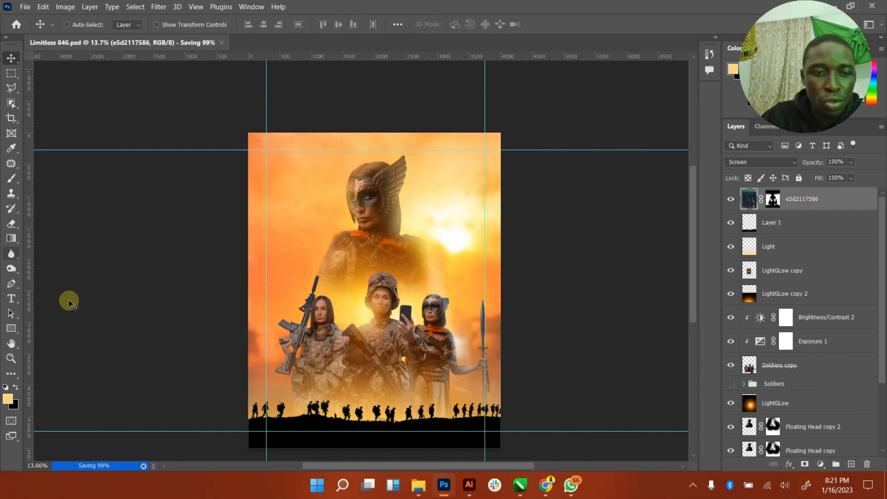
left_click(14, 392)
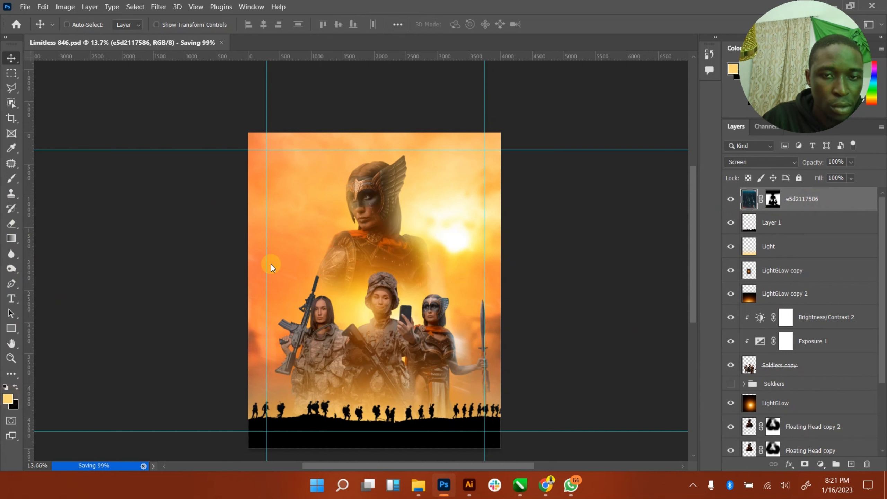
mouse_move(515, 237)
left_mouse_down()
mouse_move(402, 139)
mouse_move(393, 97)
left_mouse_up()
left_click(672, 97)
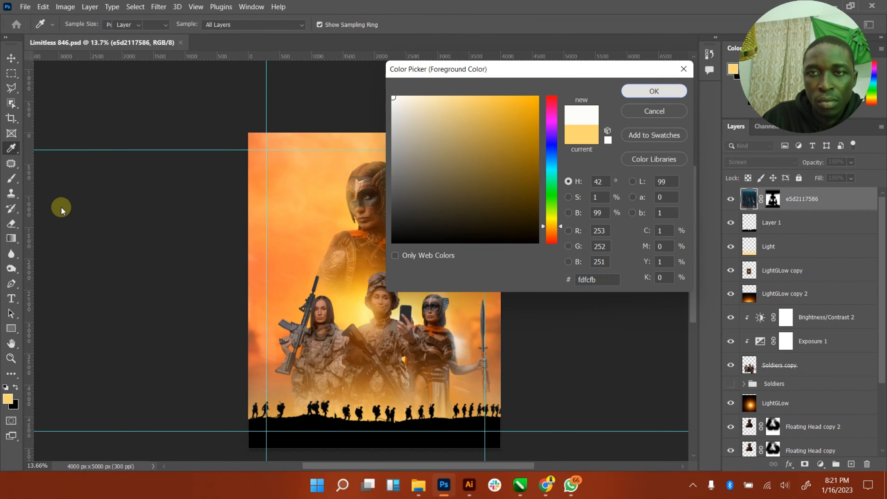
- Add the text 1846 over the warrior's chest in white Times New Roman Bold at 72 pt
left_click(11, 297)
left_click(70, 292)
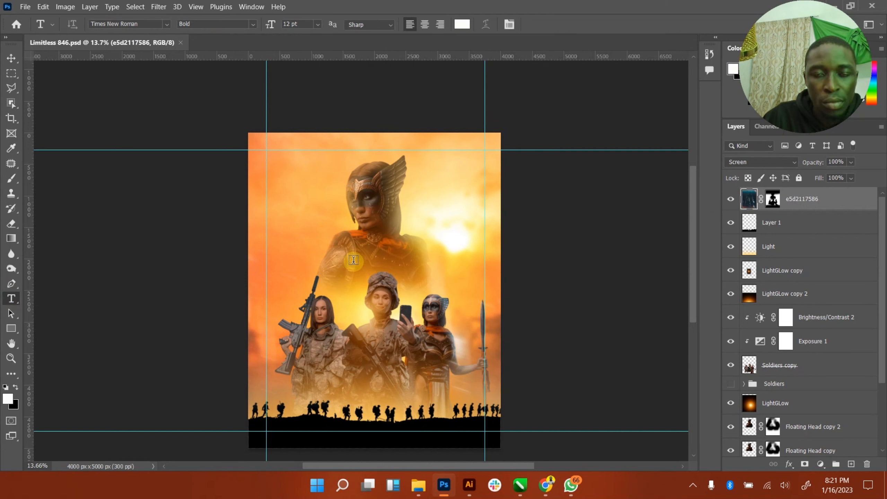
left_click(353, 260)
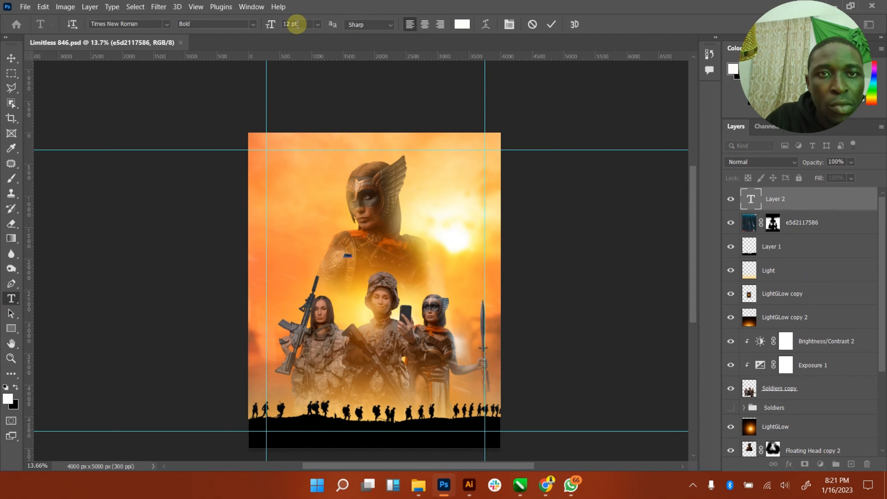
left_click(317, 24)
left_click(307, 174)
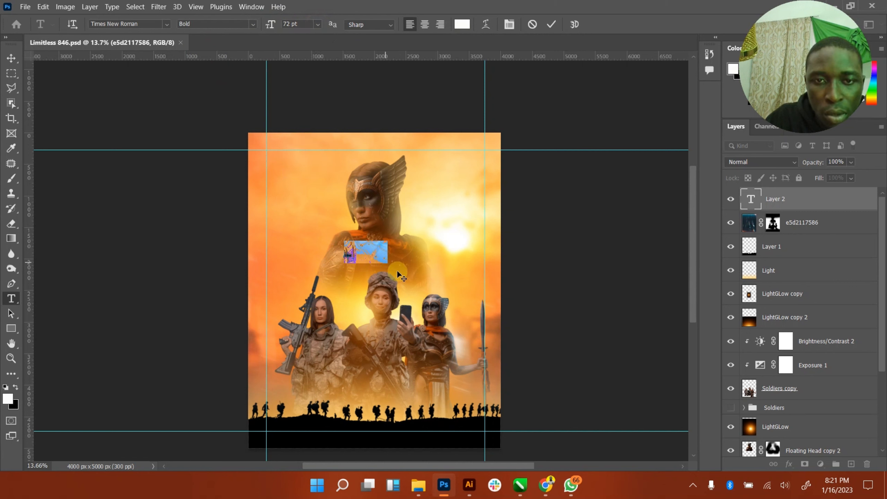
left_click(547, 27)
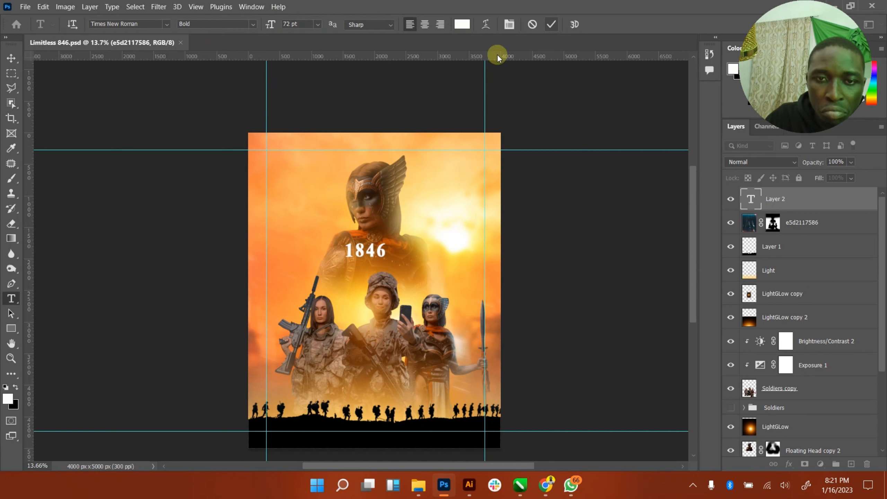
- Scale the 1846 text to about 545% and centre it across the poster between the vertical guides, applying the transform
left_click(12, 60)
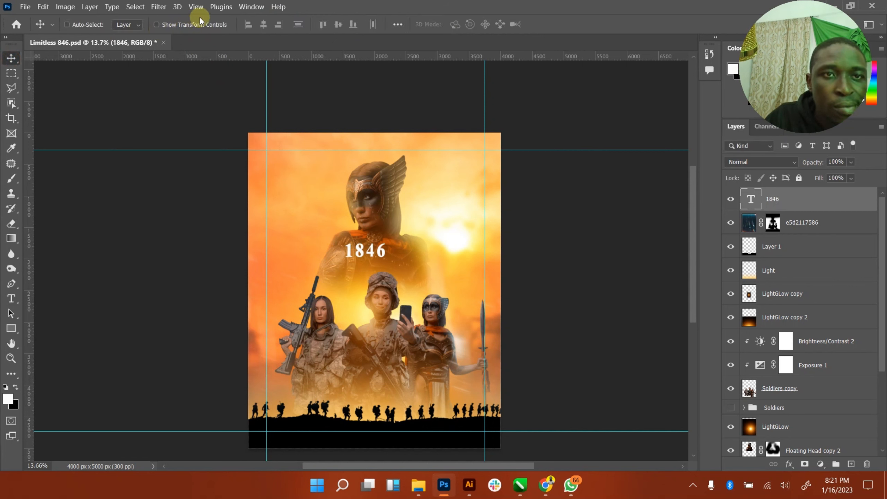
left_click(214, 26)
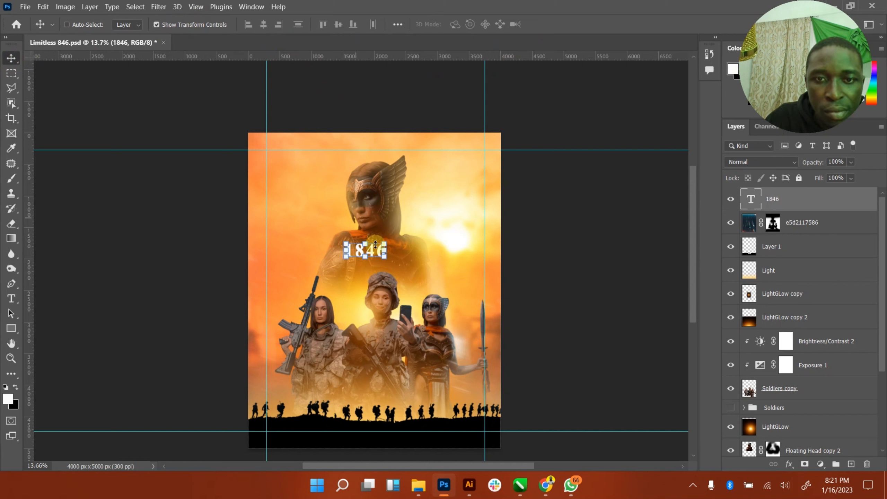
mouse_move(385, 257)
left_mouse_down()
mouse_move(562, 359)
mouse_move(544, 333)
mouse_move(556, 341)
mouse_move(371, 258)
mouse_move(381, 262)
left_mouse_up()
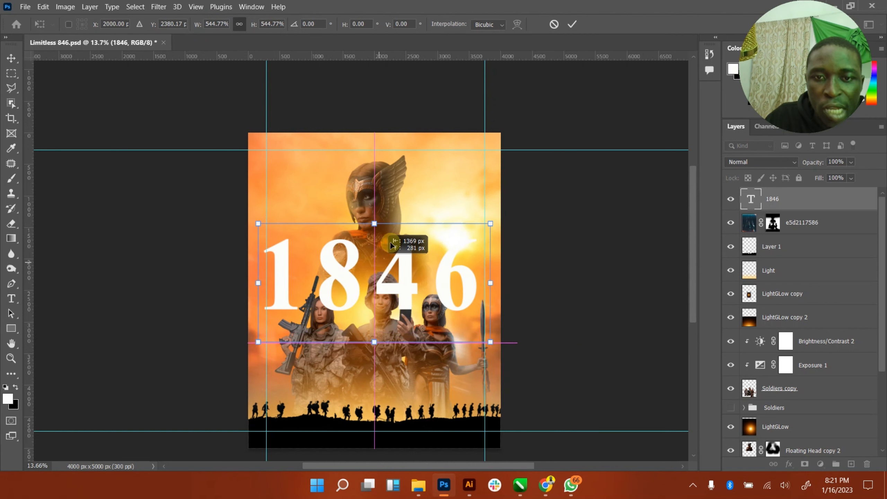
left_click(571, 24)
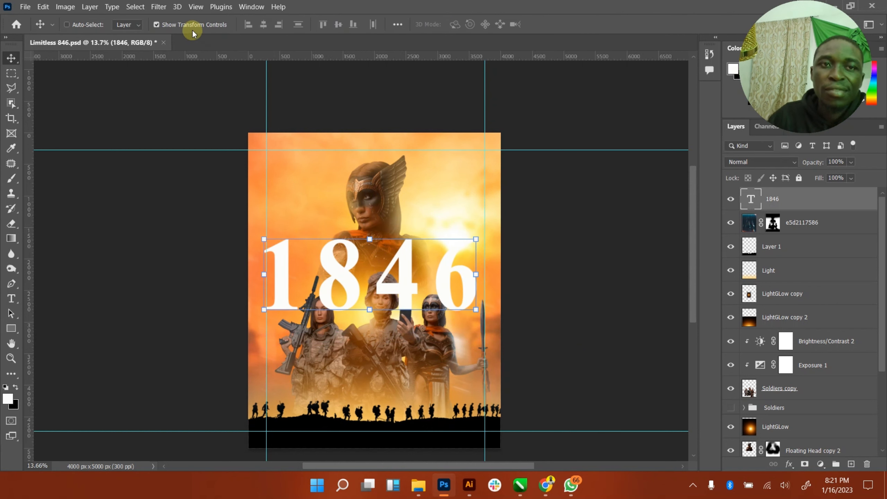
left_click(156, 25)
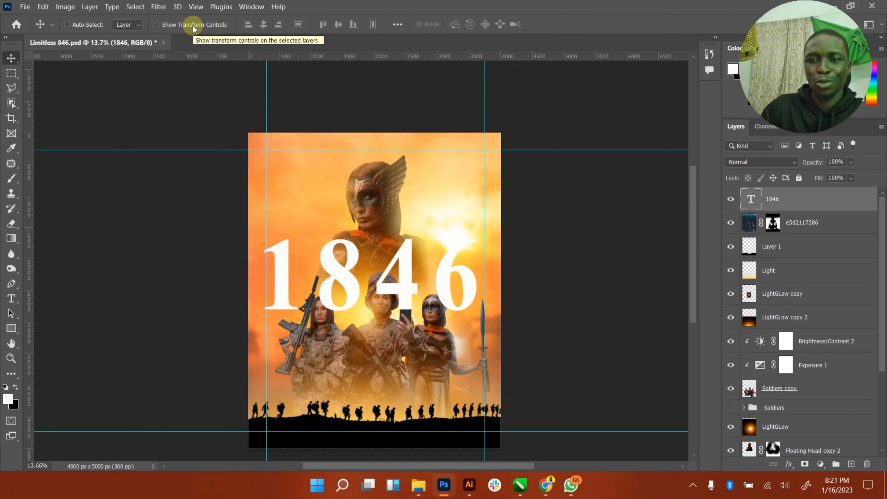
- Change the 1846 title's font to Graphik Medium
double_click(751, 200)
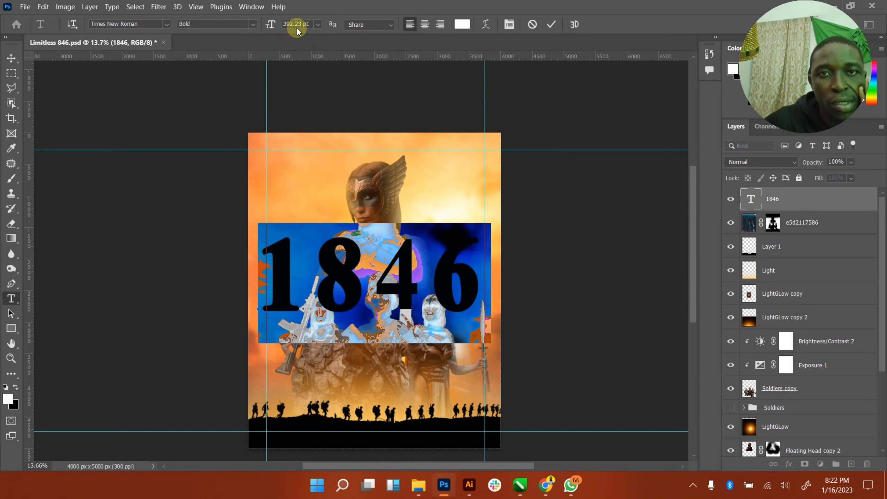
left_click(253, 24)
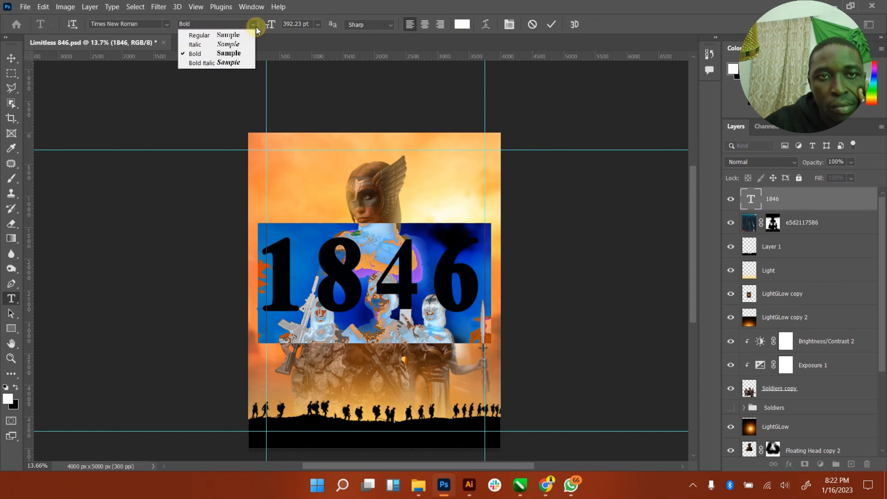
left_click(217, 36)
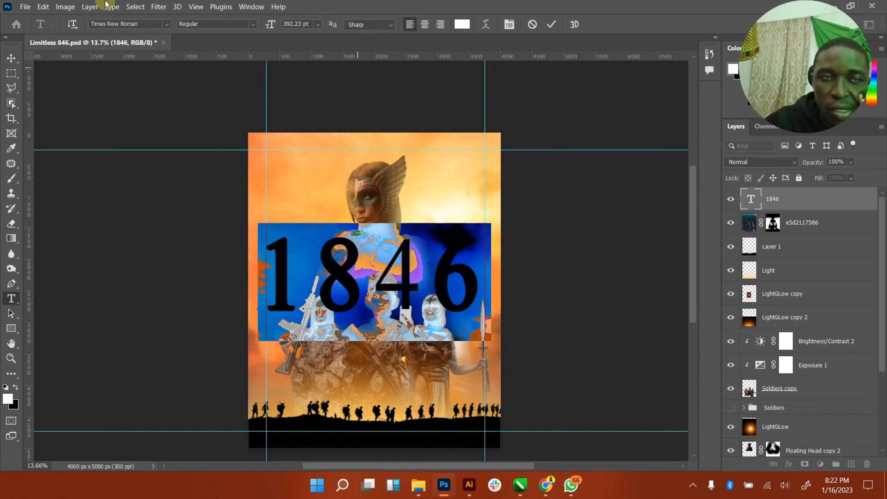
left_click(166, 24)
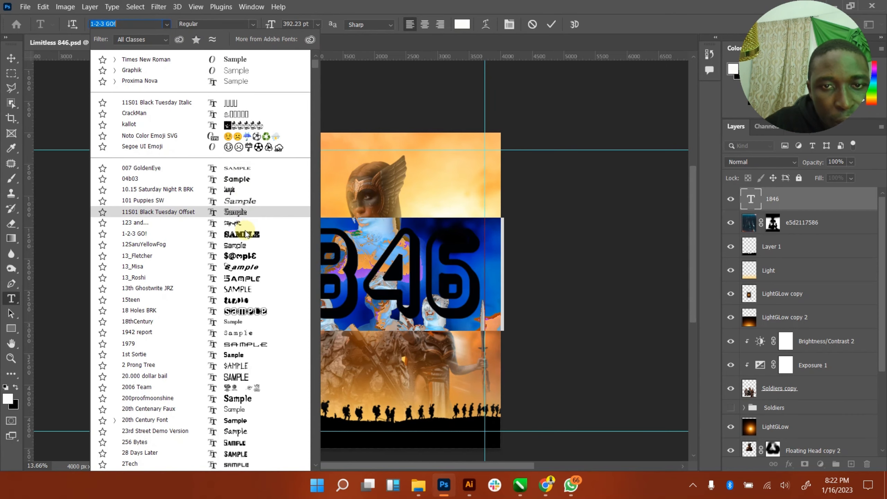
scroll(240, 251, "down", 1)
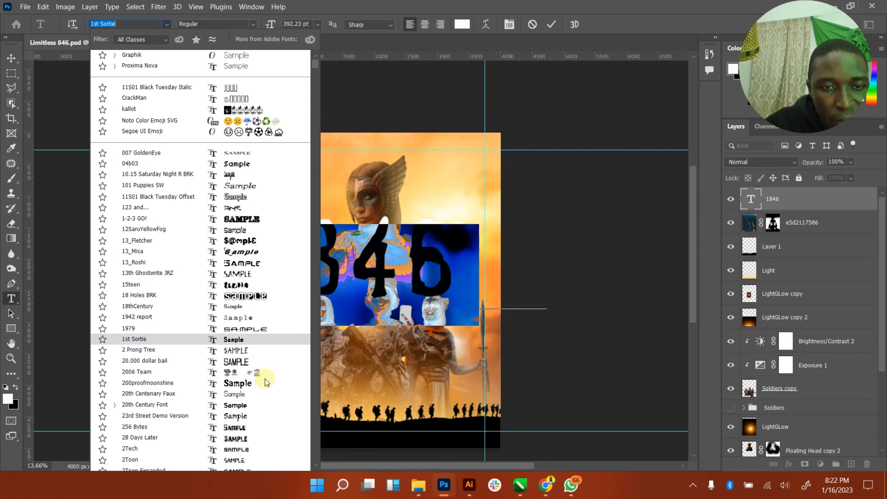
scroll(258, 378, "down", 2)
scroll(258, 378, "down", 15)
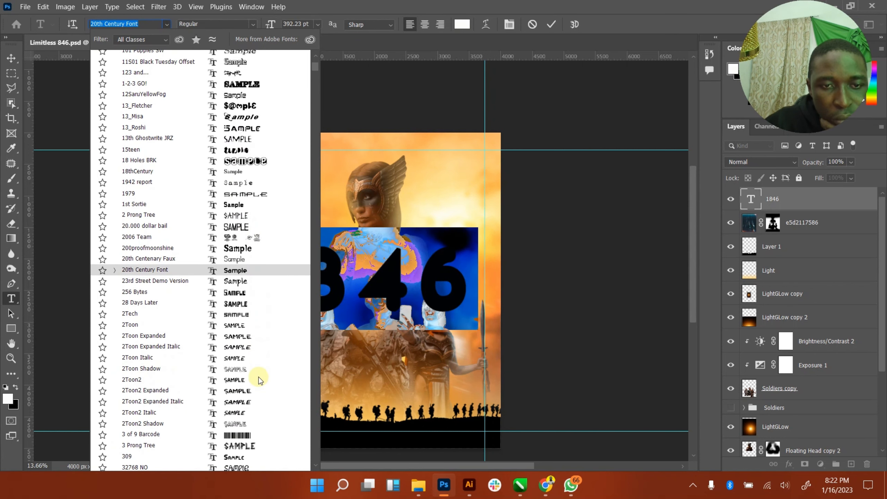
scroll(258, 377, "down", 5)
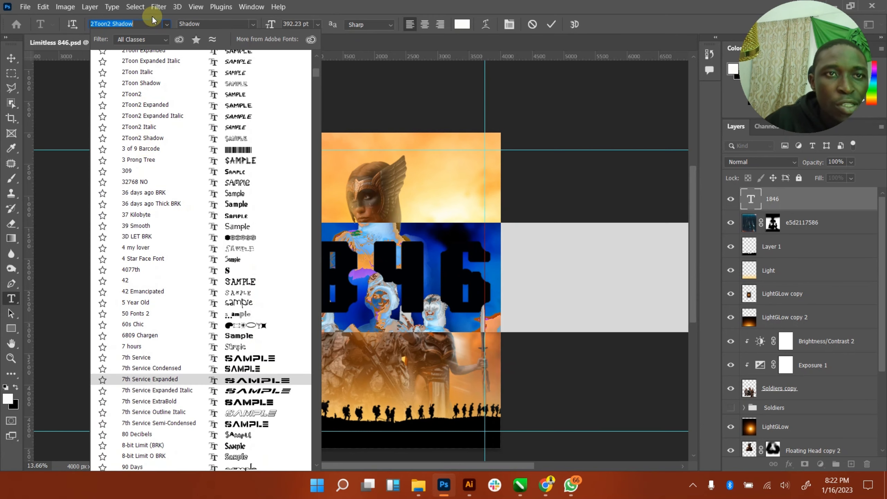
type("graphi")
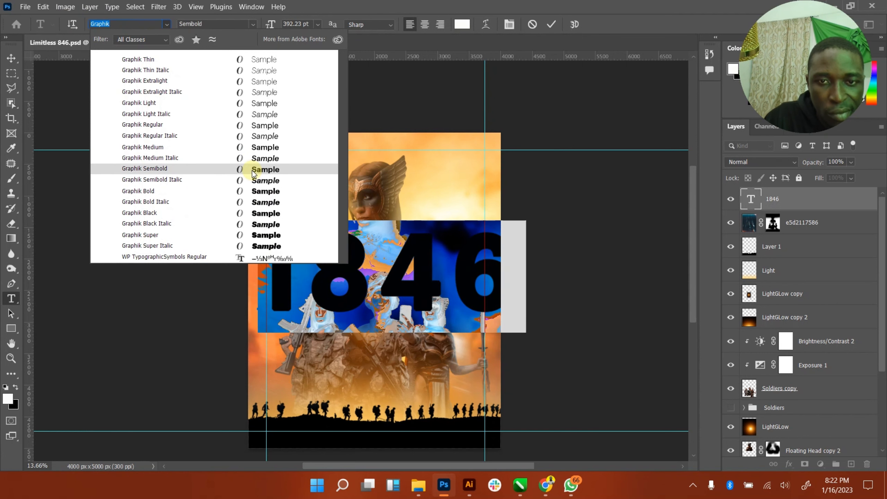
left_click(246, 147)
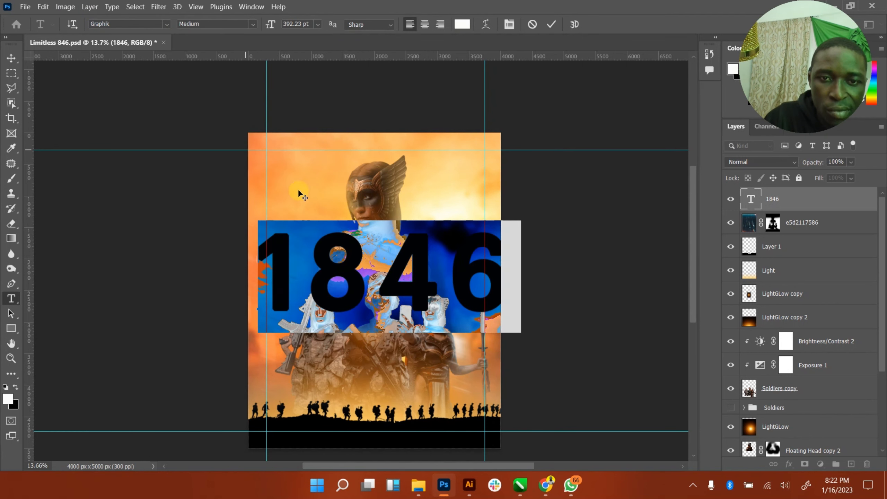
- Tighten the 1846 title's tracking to -60 and reposition the text horizontally centred between the vertical guides
left_click(509, 25)
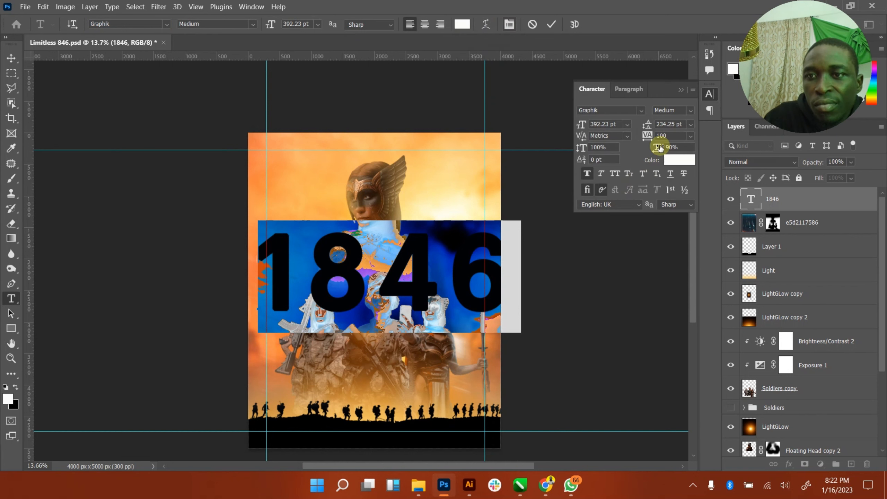
left_click_drag(648, 138, 646, 139)
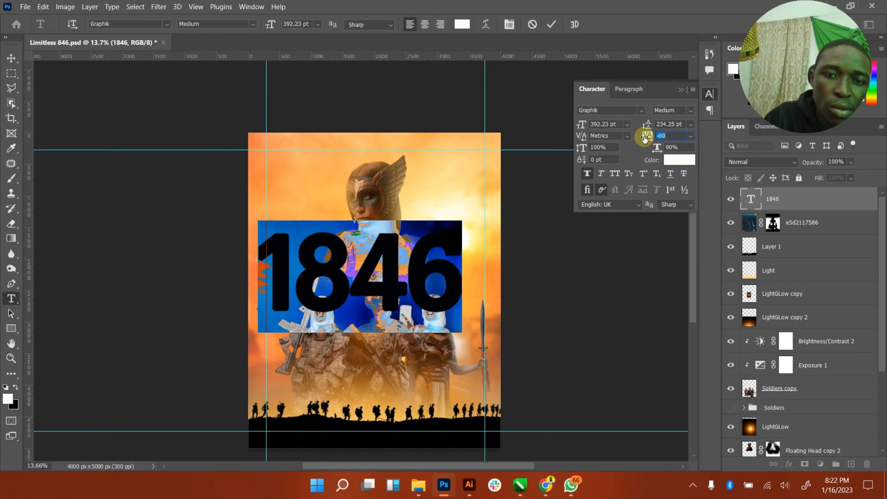
left_click(680, 89)
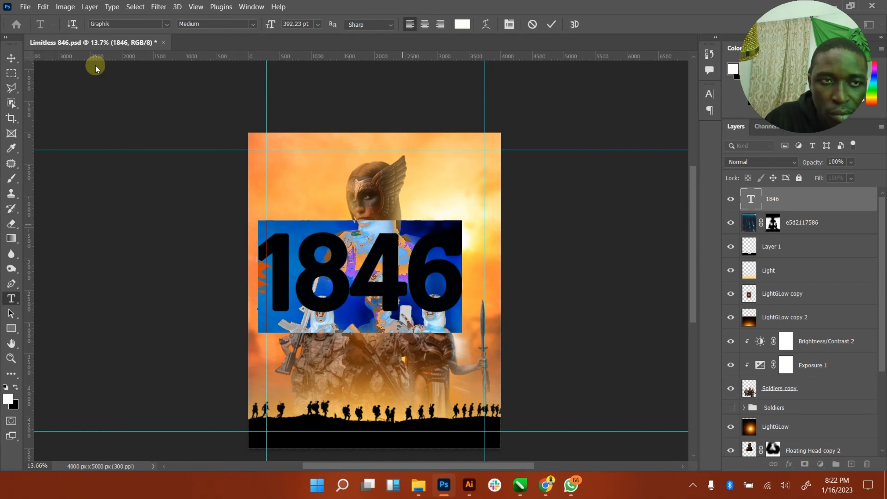
left_click(11, 57)
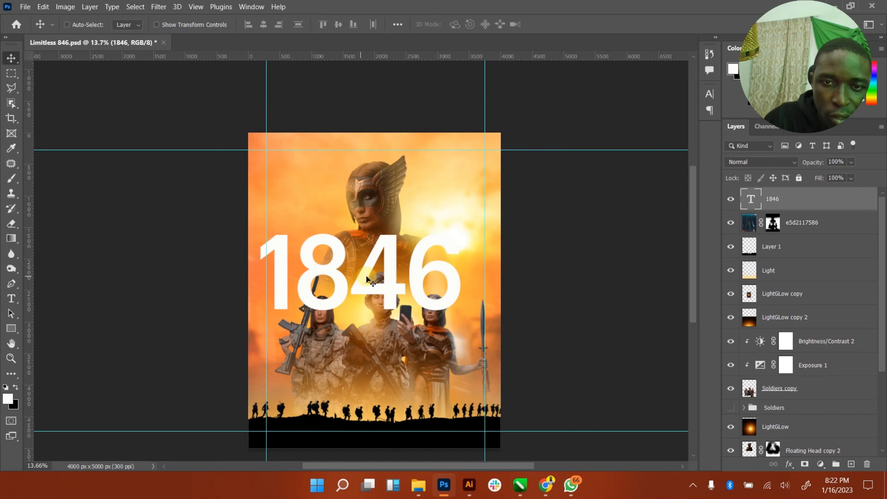
left_click_drag(367, 277, 395, 296)
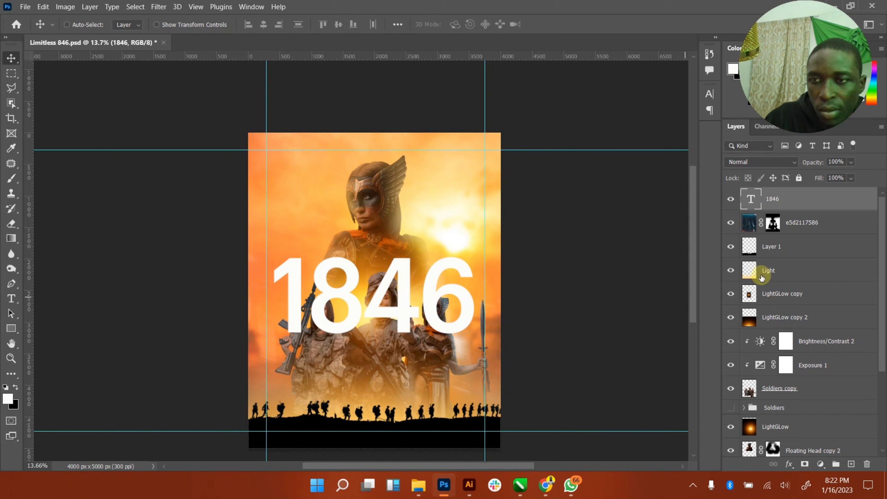
- Move the 1846 layer beneath Soldiers copy and LightGLow so the title sits behind the soldiers, and adjust its height below the warrior's head
left_click_drag(806, 198, 786, 394)
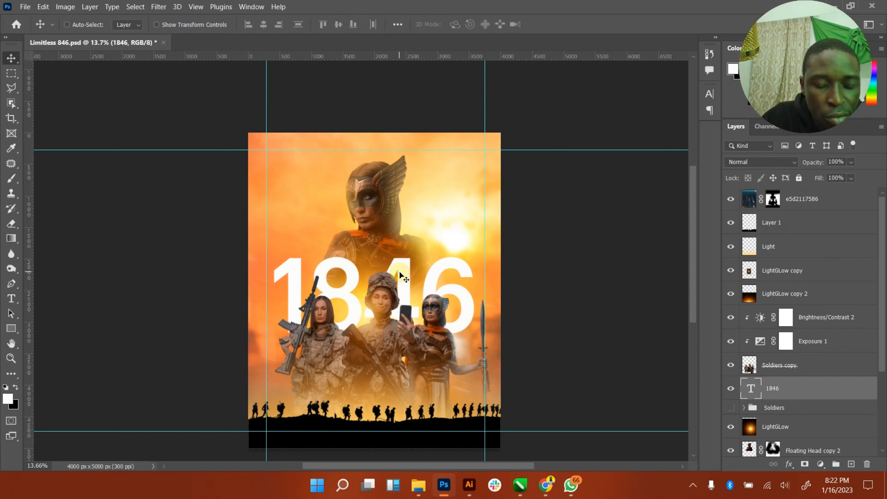
left_click_drag(401, 273, 405, 254)
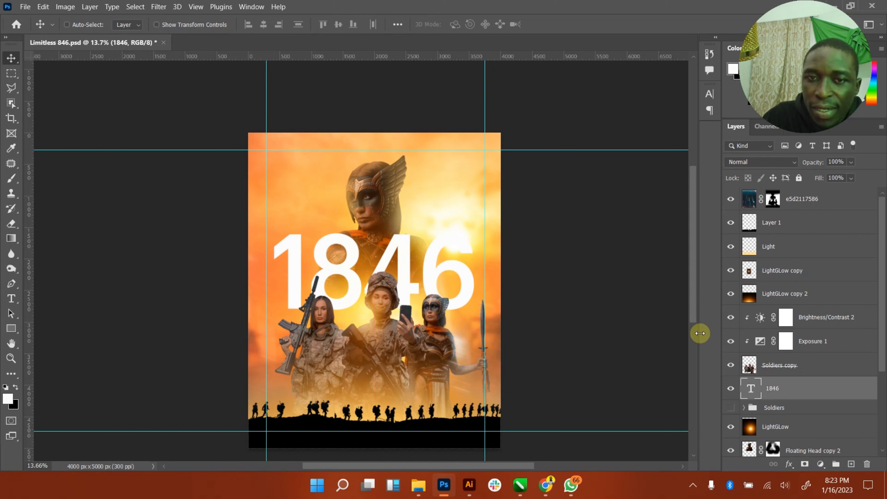
left_click_drag(778, 388, 774, 424)
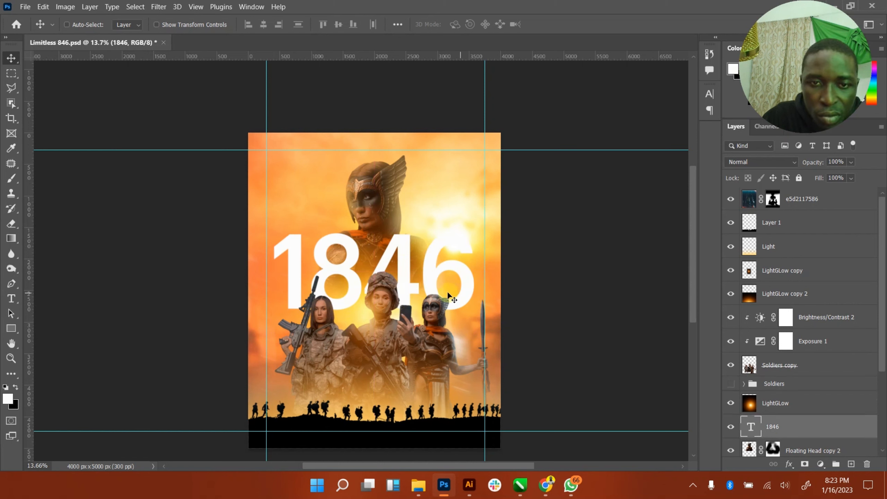
left_click_drag(447, 291, 463, 272)
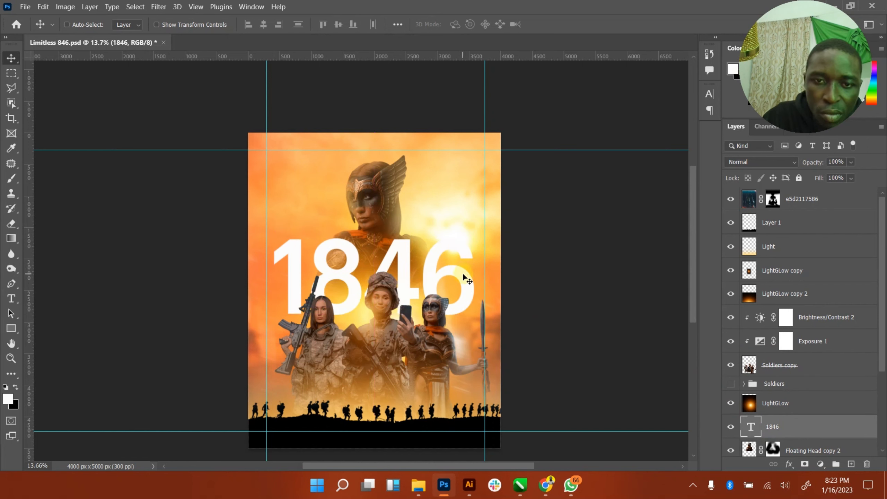
- Set the 1846 layer's blend mode to Overlay and lower the title behind the soldiers' heads and shoulders
left_click(762, 162)
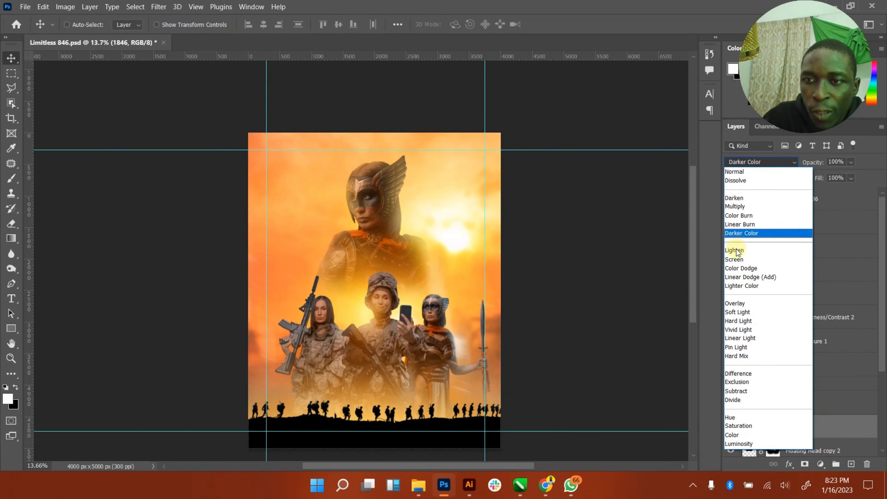
left_click(735, 303)
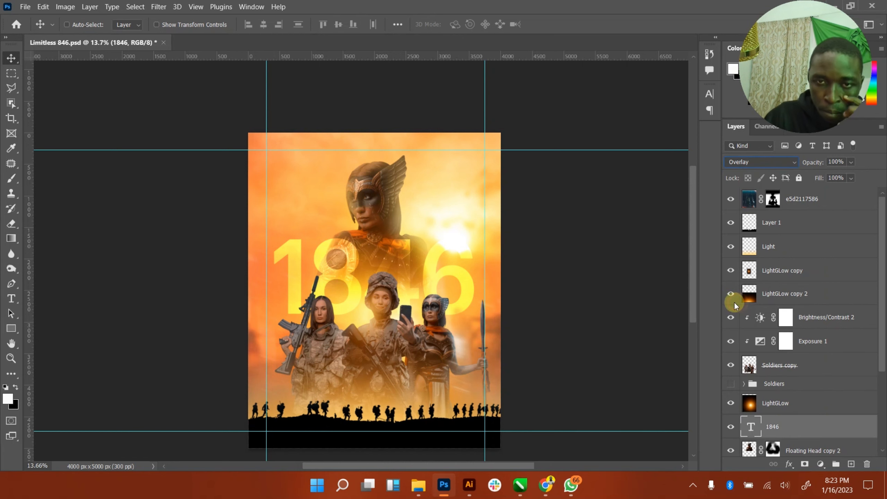
mouse_move(471, 259)
left_mouse_down()
mouse_move(472, 265)
mouse_move(467, 244)
left_mouse_up()
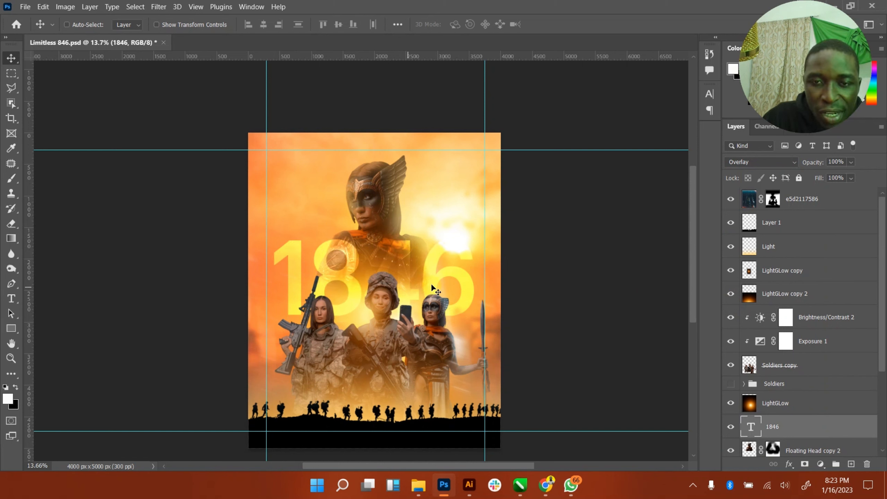
left_click_drag(435, 275, 450, 292)
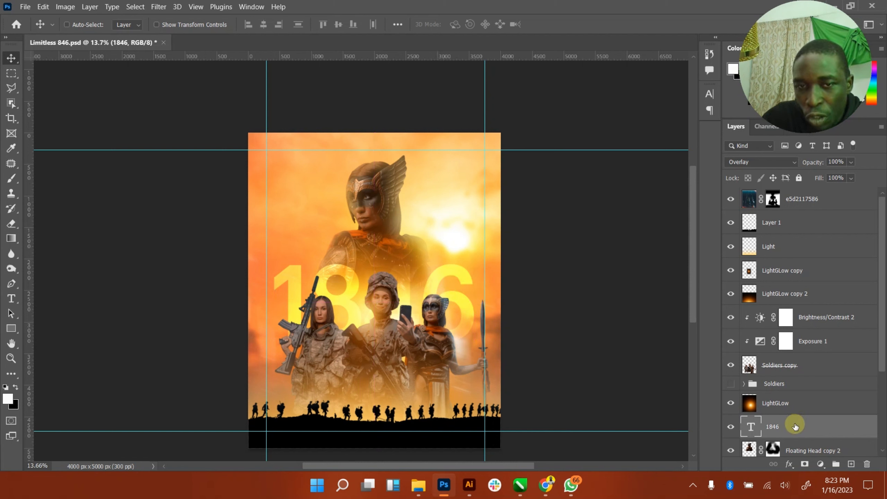
- Duplicate the 1846 layer, place the copy just above Layer 1, and move it down over the soldiers' lower bodies
key("ctrl+j")
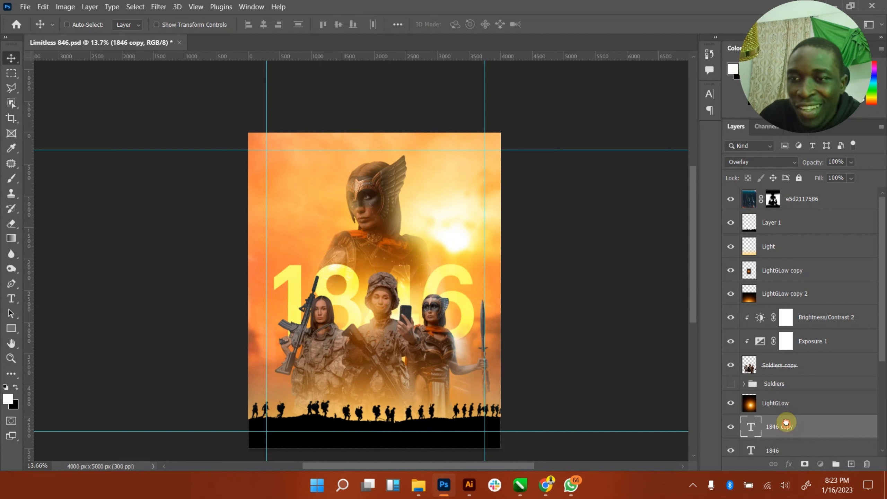
left_click_drag(789, 423, 790, 210)
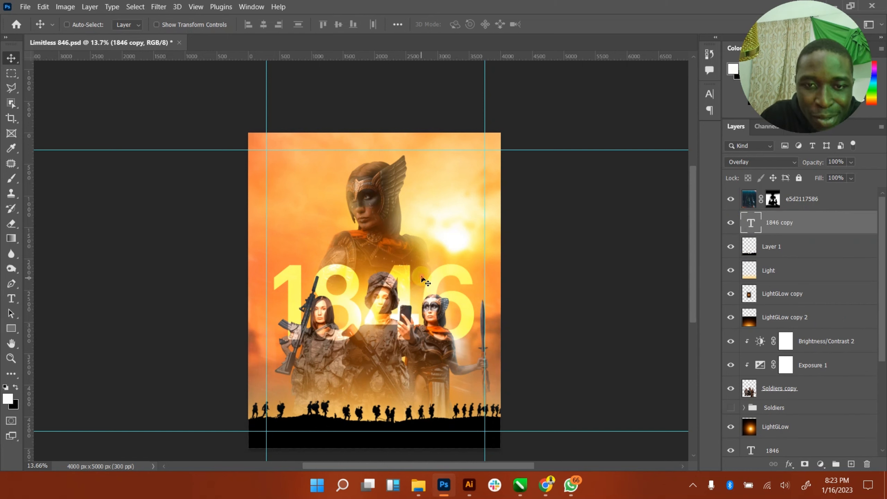
left_click_drag(425, 283, 420, 365)
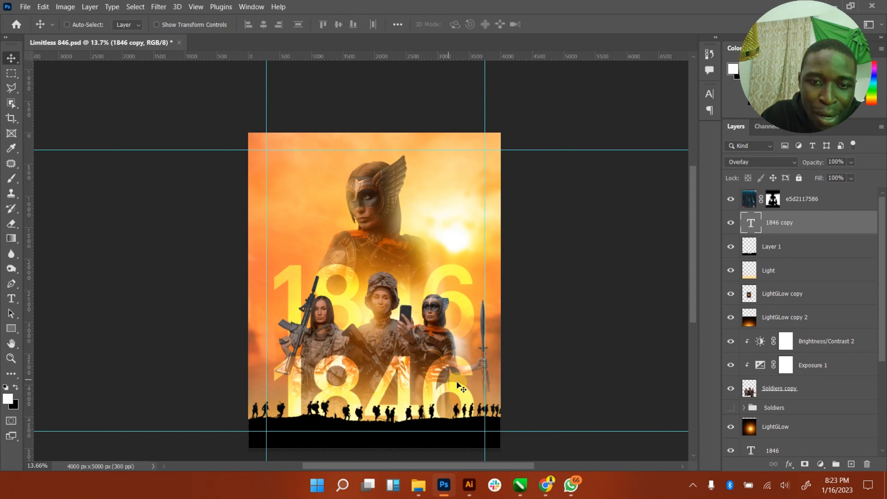
- Delete the original 1846 text layer beneath LightGLow
scroll(781, 381, "down", 3)
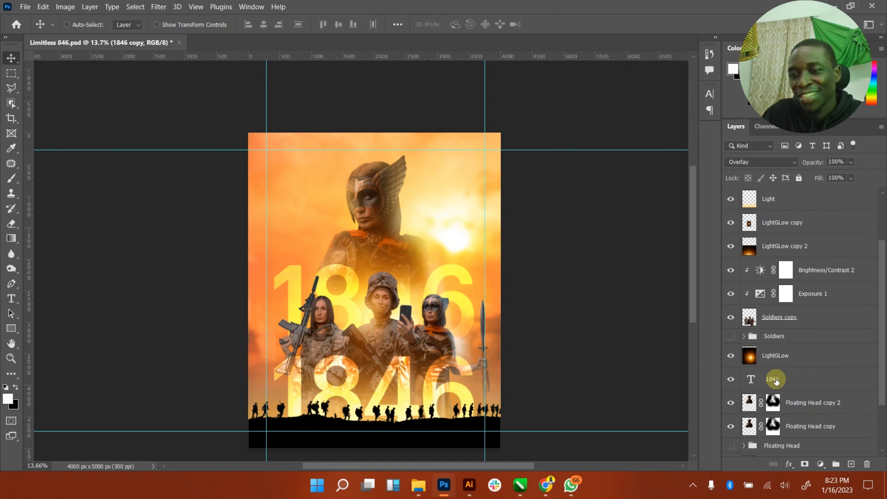
left_click(778, 375)
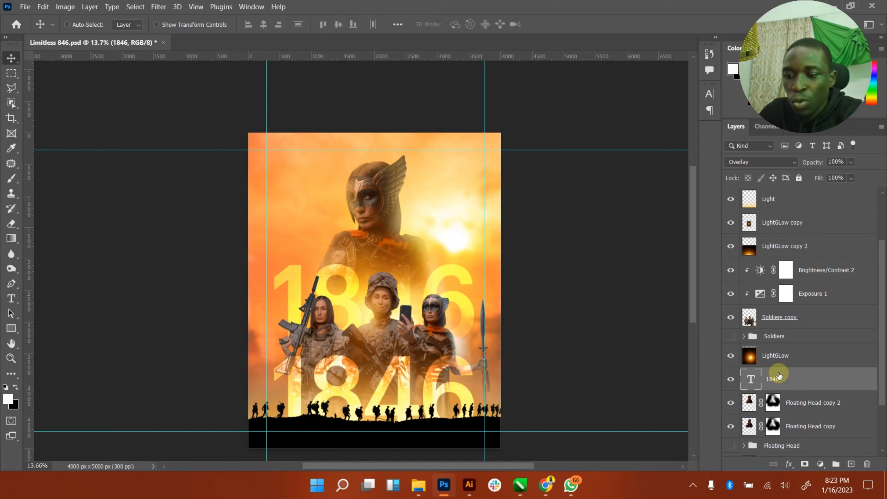
key("Delete")
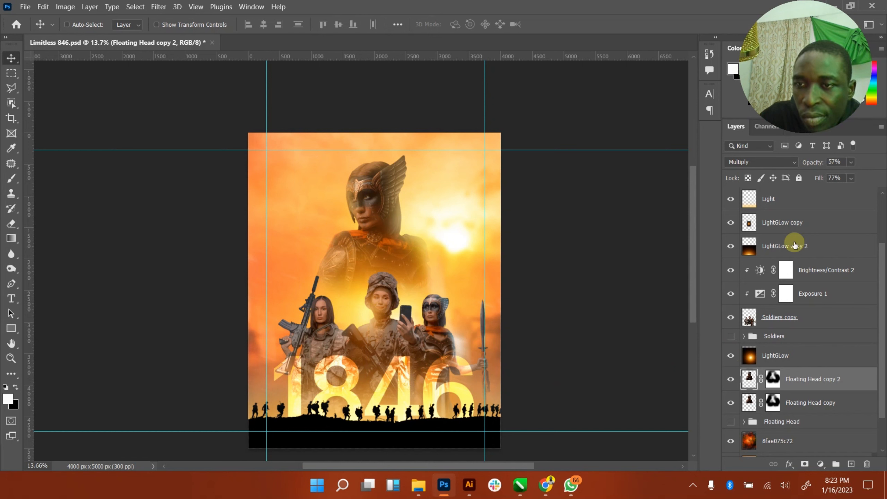
- Nudge the 1846 copy into place just above the black ground silhouette and save the document
scroll(788, 226, "up", 3)
left_click(788, 227)
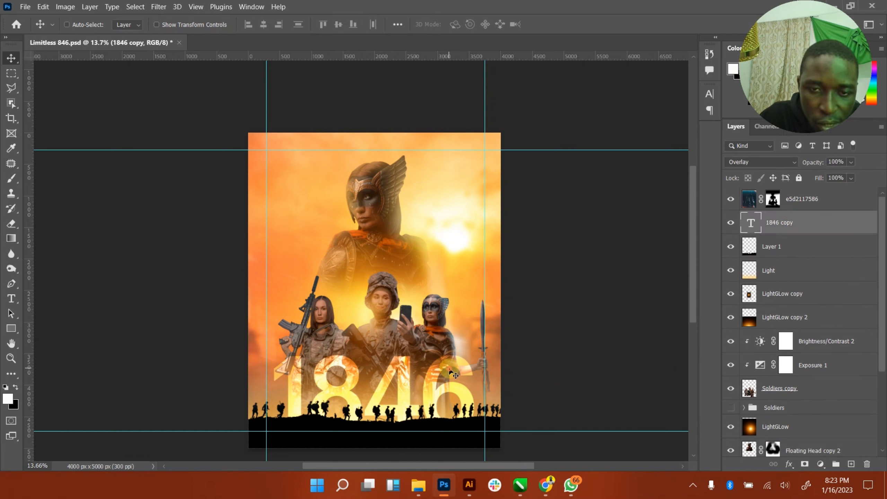
left_click_drag(451, 371, 466, 349)
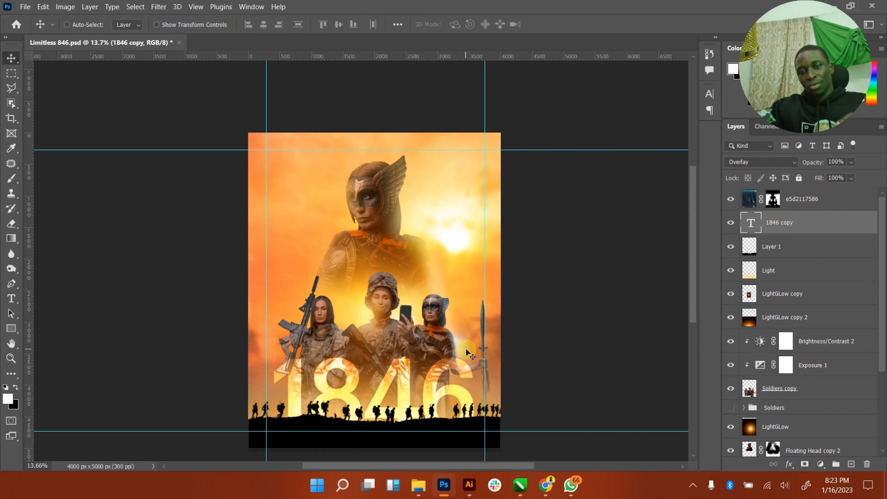
left_click_drag(413, 337, 407, 334)
key("ctrl+s")
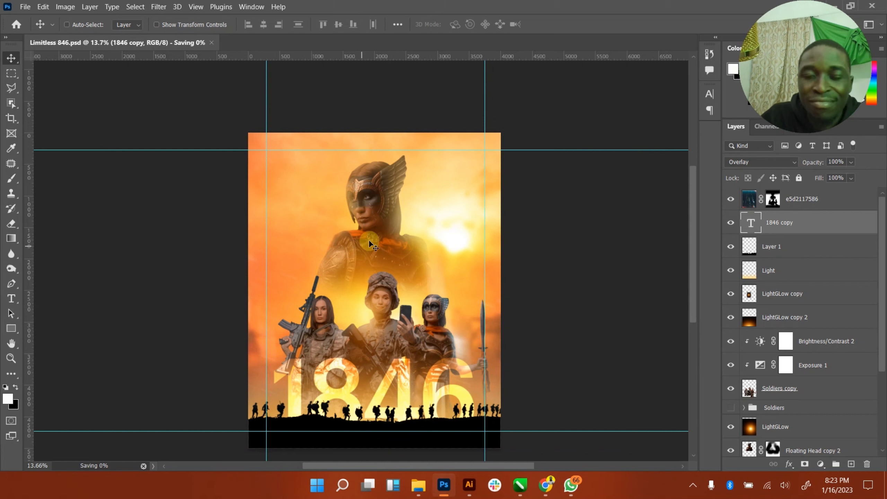
- Rename the 1846 copy layer as 1846 and duplicate it
double_click(781, 223)
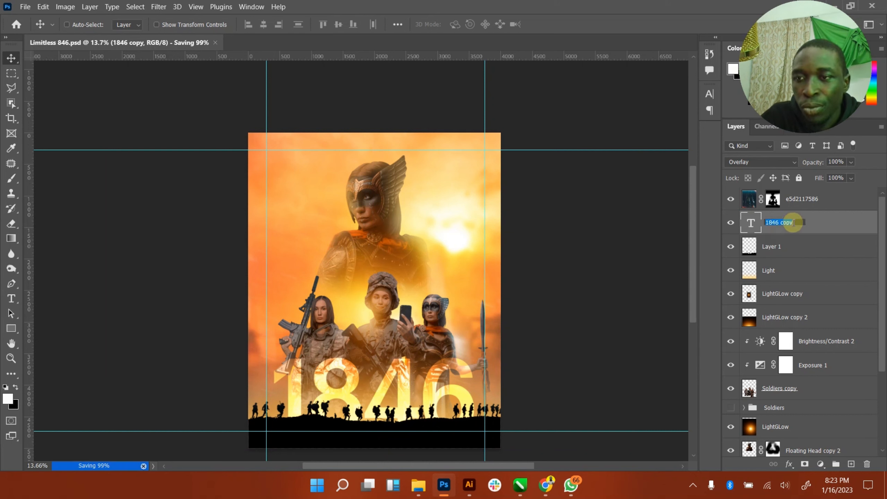
key("BackSpace")
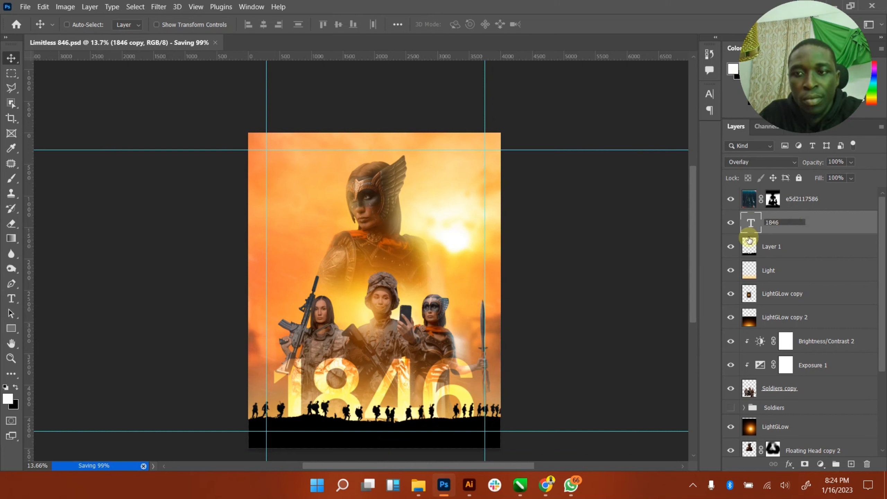
left_click(804, 221)
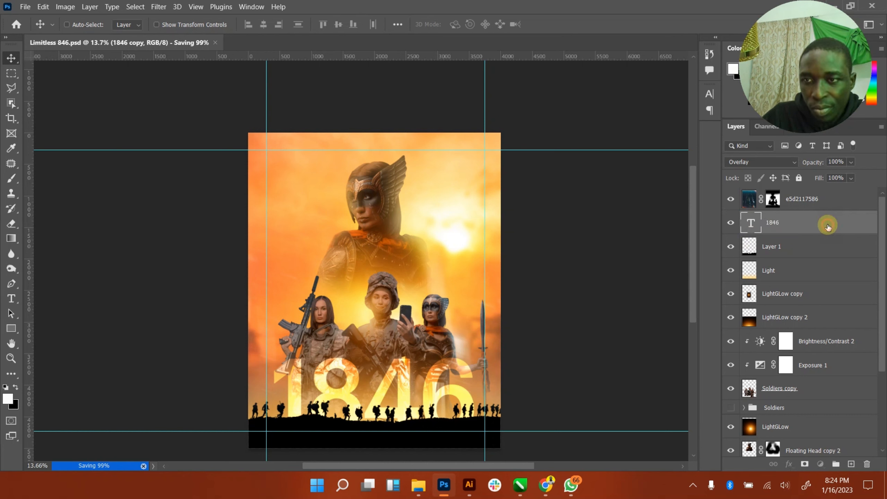
key("ctrl+j")
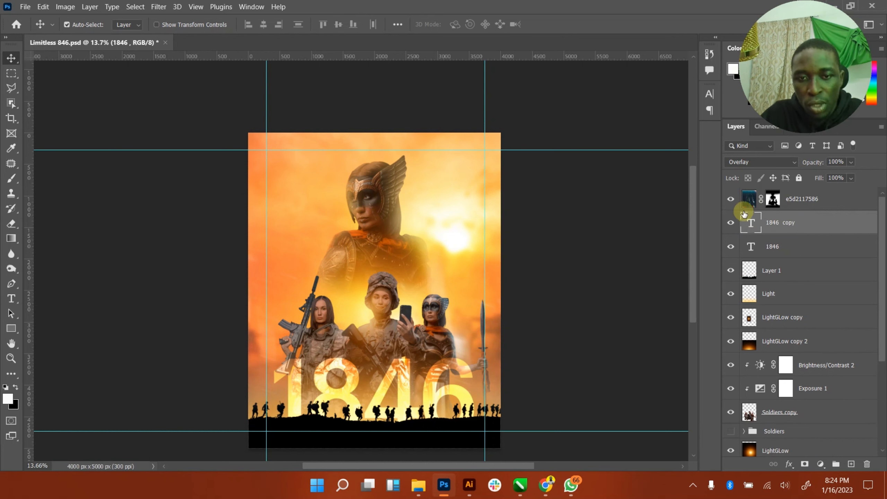
- Move the 1846 copy up over the floating head and set its blend mode to Normal
left_click_drag(461, 371, 485, 164)
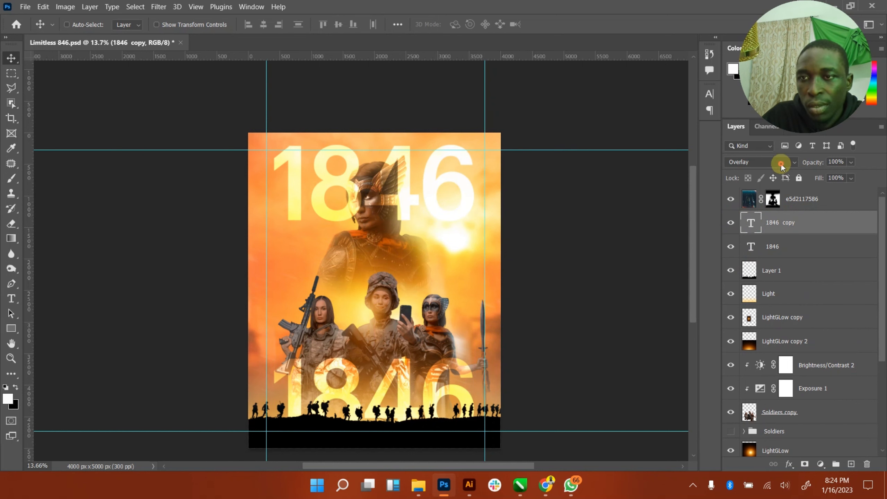
left_click(761, 161)
left_click(740, 160)
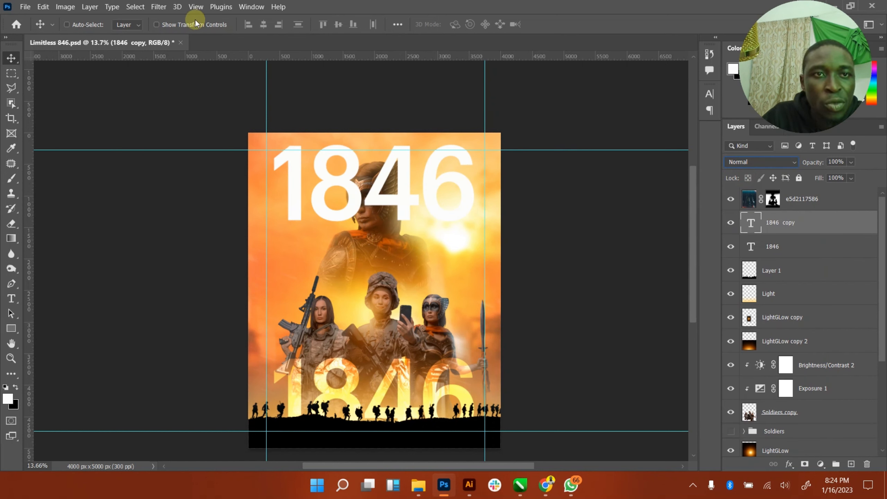
- Scale the 1846 copy down to about 23% and position it centred just above the floating warrior's head
left_click(185, 25)
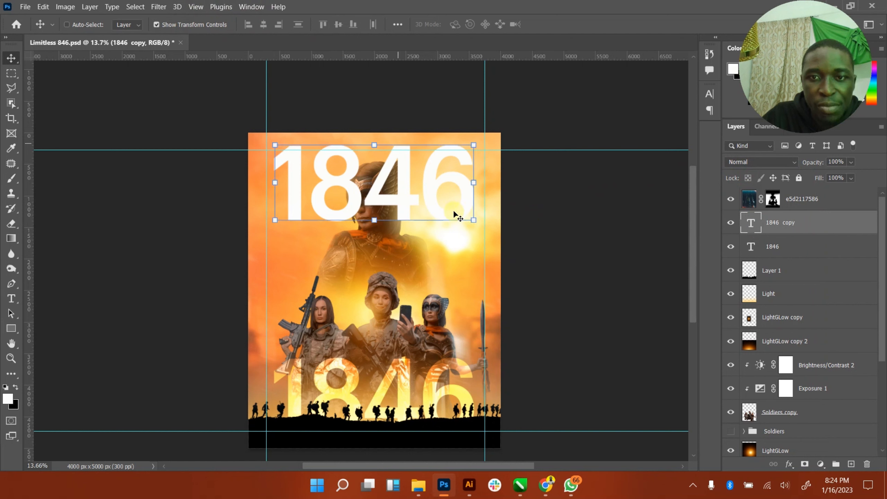
left_click_drag(474, 218, 426, 175)
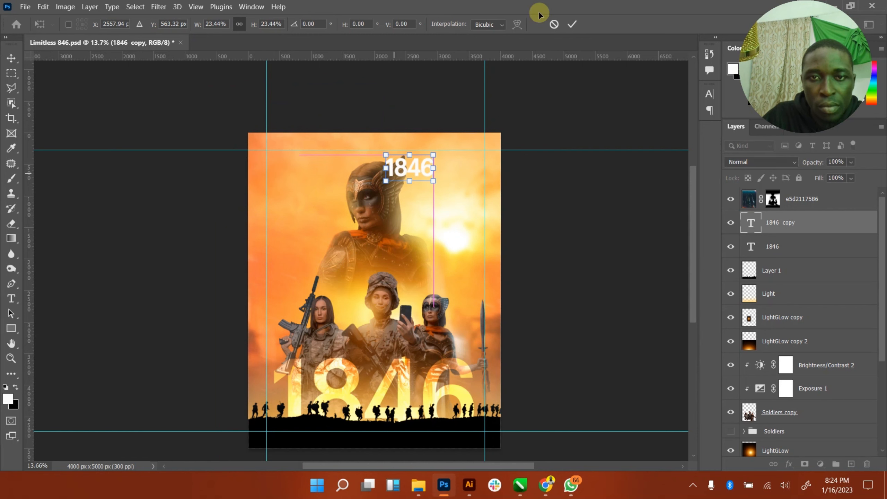
left_click(572, 25)
left_click_drag(411, 171, 388, 170)
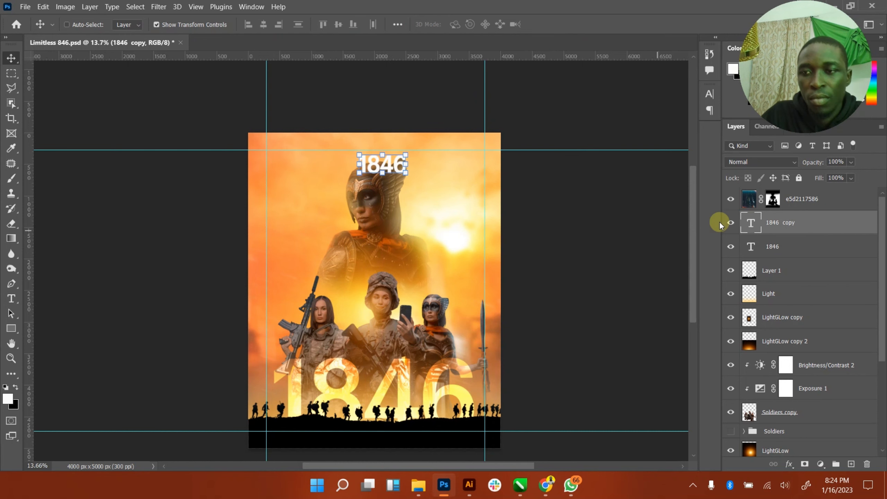
- Replace the 1846 copy's text with LIMITLESS and colour it black
double_click(751, 222)
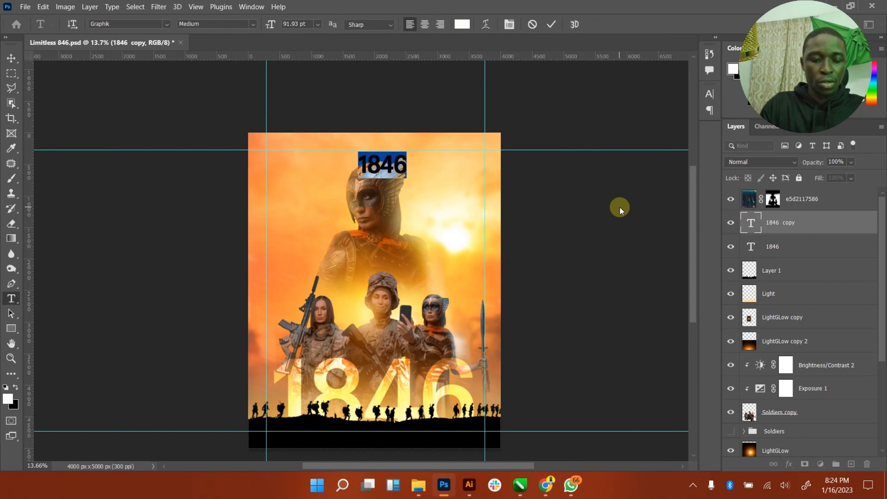
type("LIMITLESS")
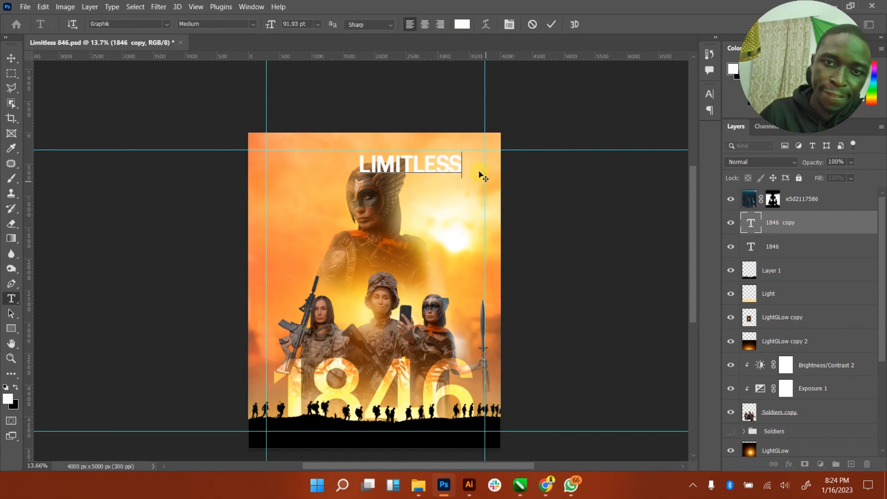
key("ctrl+a")
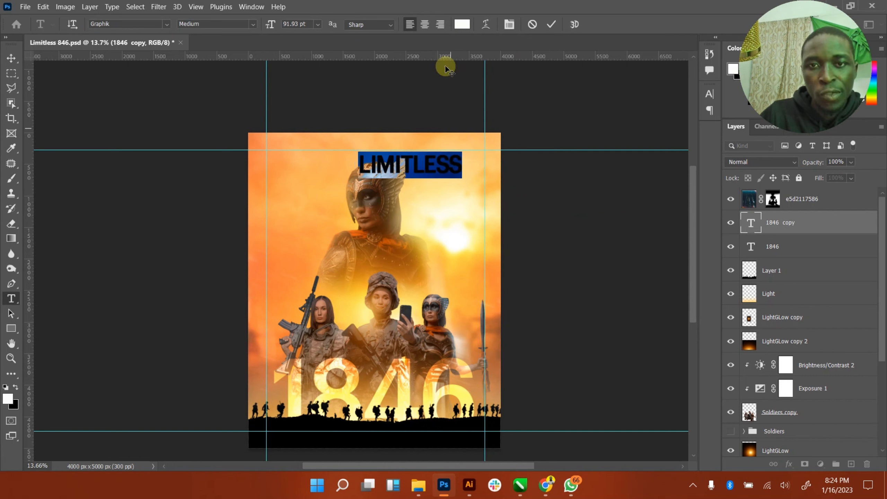
left_click(462, 24)
left_click(509, 232)
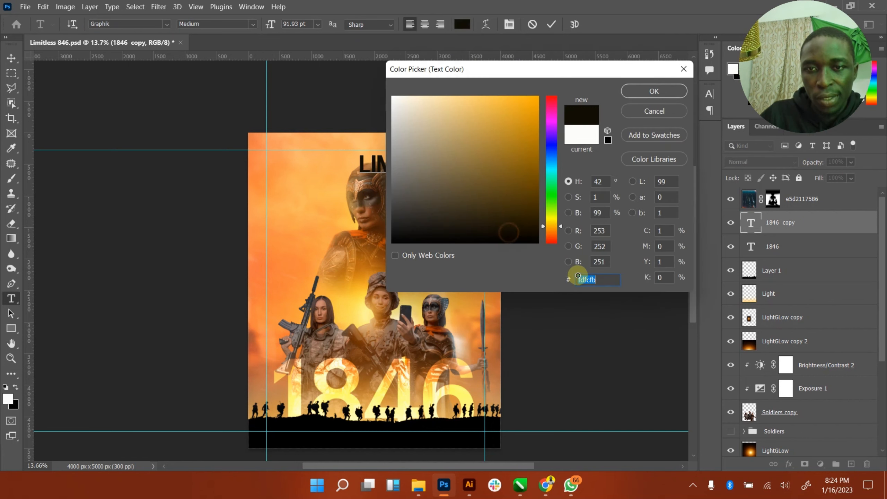
left_click(654, 91)
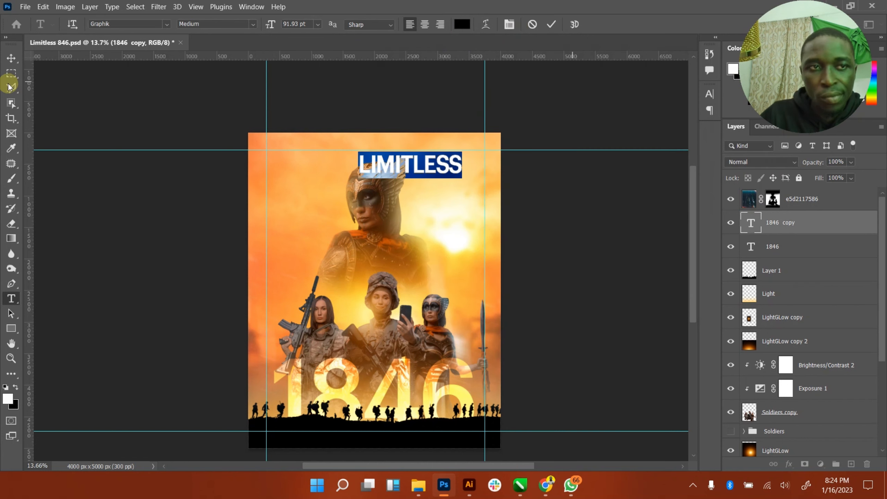
- Shrink the LIMITLESS text to about 32 pt and centre it on the upper horizontal guide
left_click(11, 58)
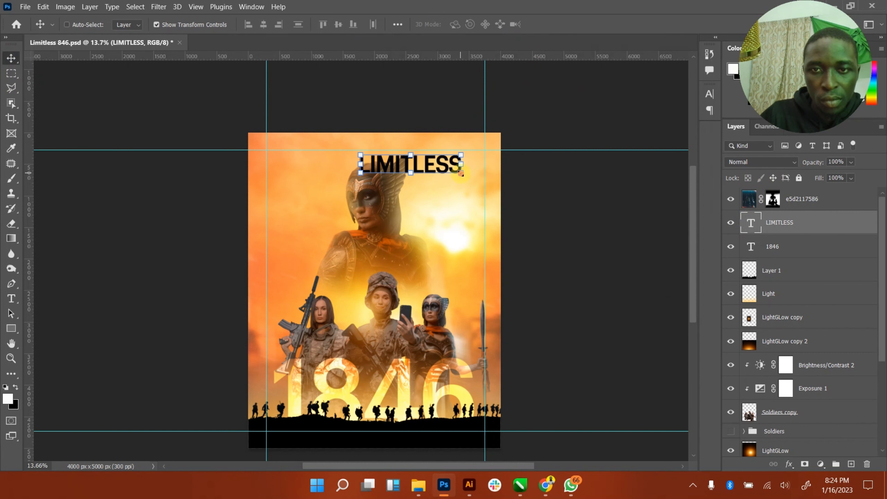
left_click_drag(461, 173, 425, 176)
left_click(572, 25)
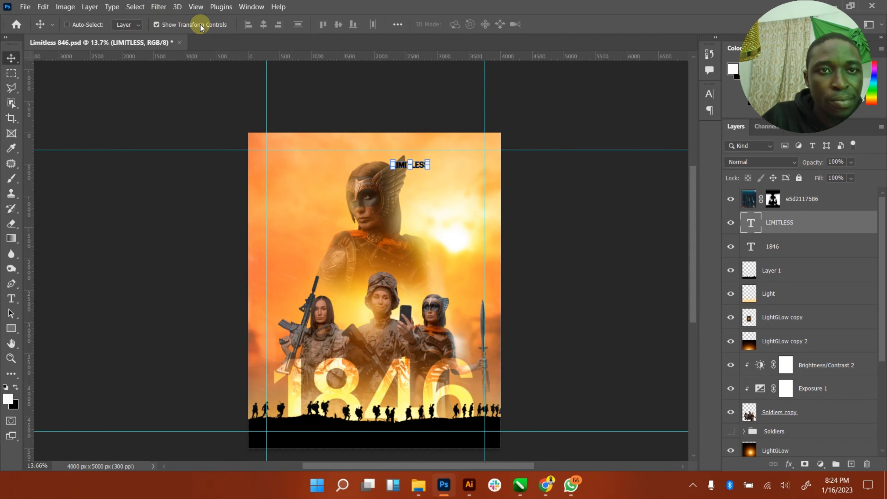
left_click(201, 25)
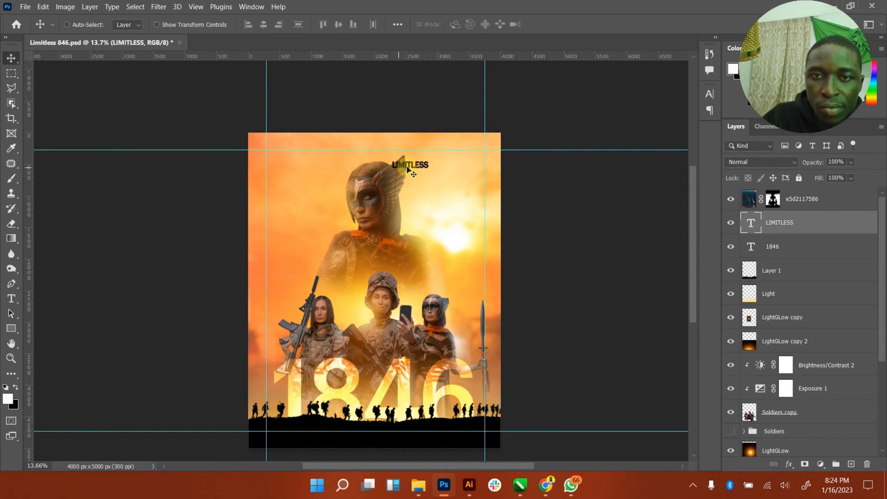
left_click_drag(407, 169, 373, 152)
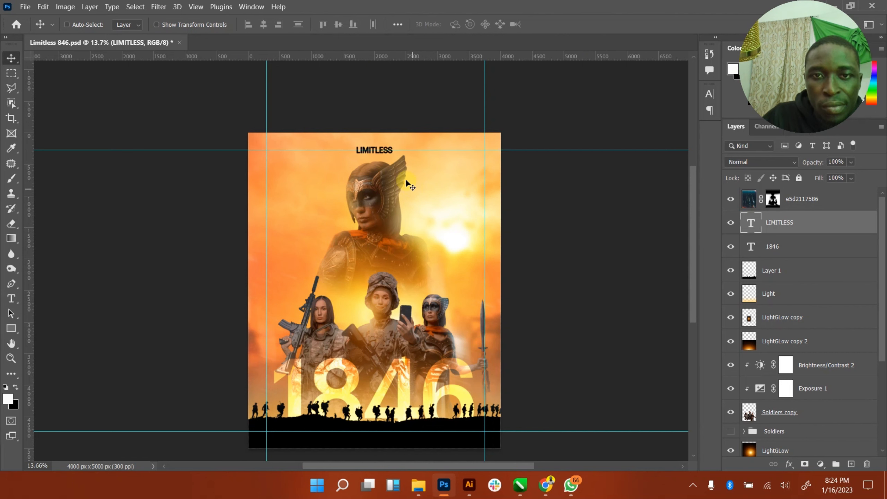
- Widen the LIMITLESS text's letter tracking, centre-align it, and reposition it centred just below the upper guide
double_click(759, 227)
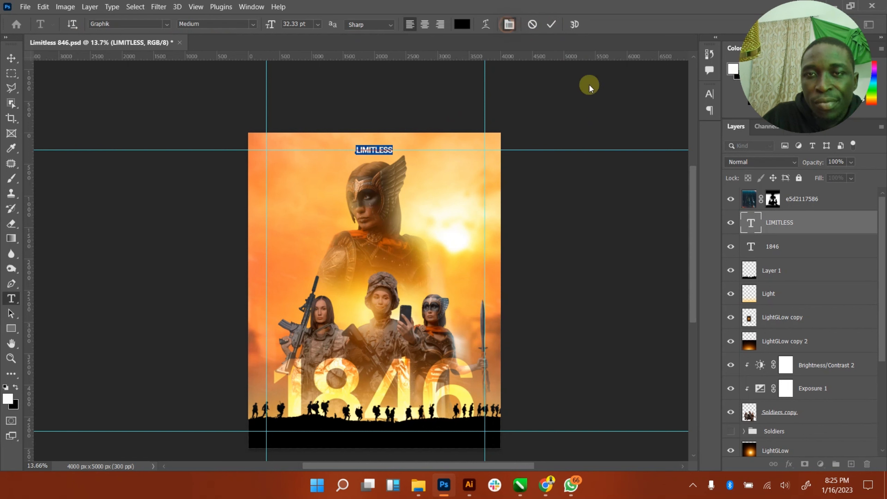
key("ctrl+t")
left_click(648, 136)
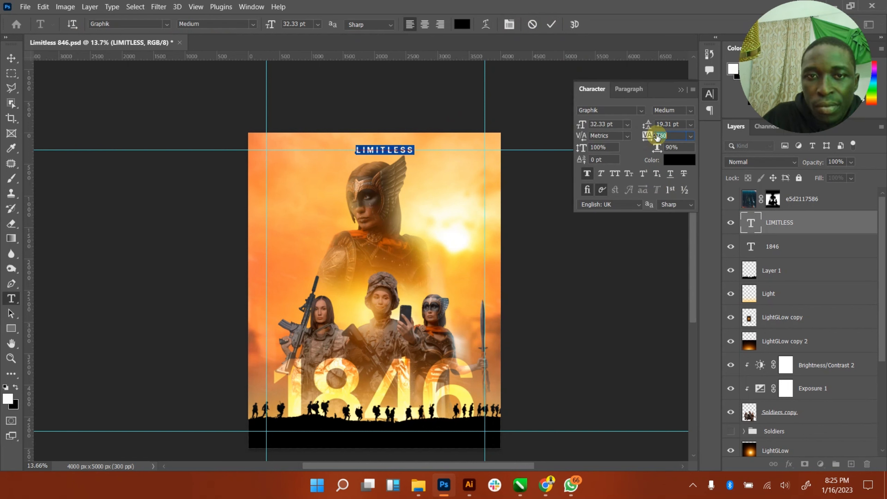
left_click(680, 89)
left_click(424, 25)
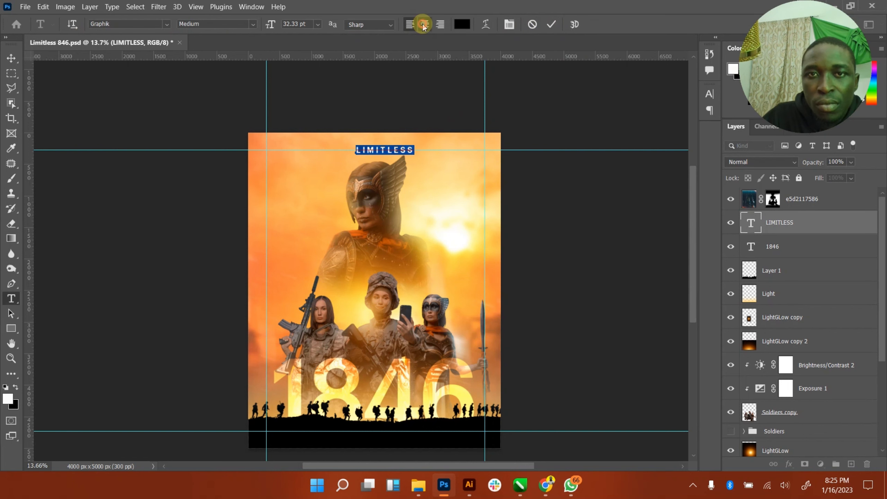
left_click(10, 59)
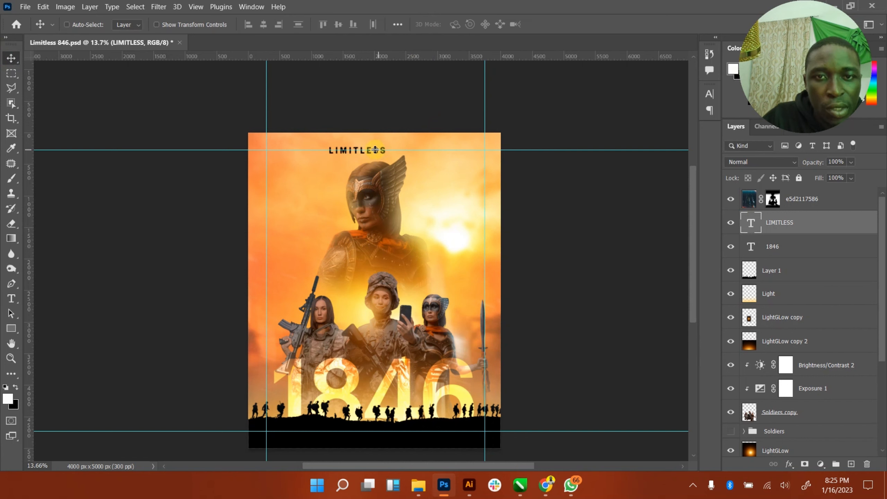
mouse_move(375, 157)
left_mouse_down()
mouse_move(392, 161)
mouse_move(385, 161)
left_mouse_up()
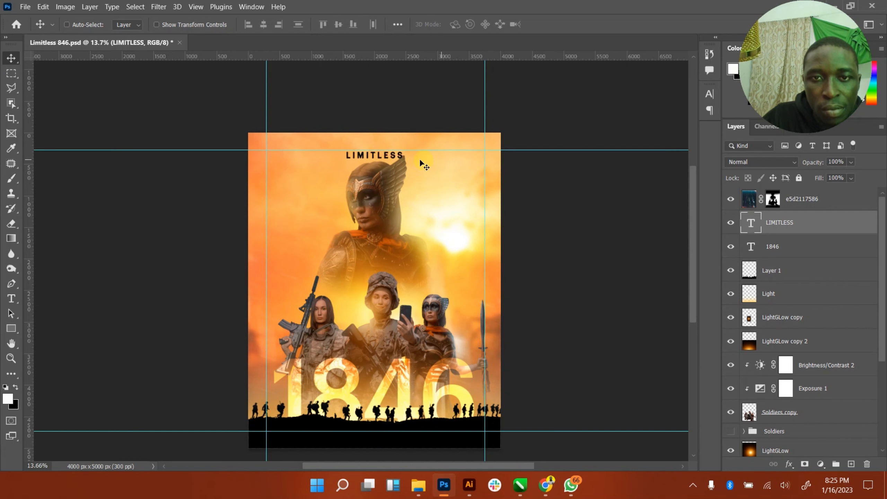
- Move the LIMITLESS layer beneath the Floating Head group, just above 8fae075c72, and undo a trial nudge of the text
scroll(800, 403, "down", 2)
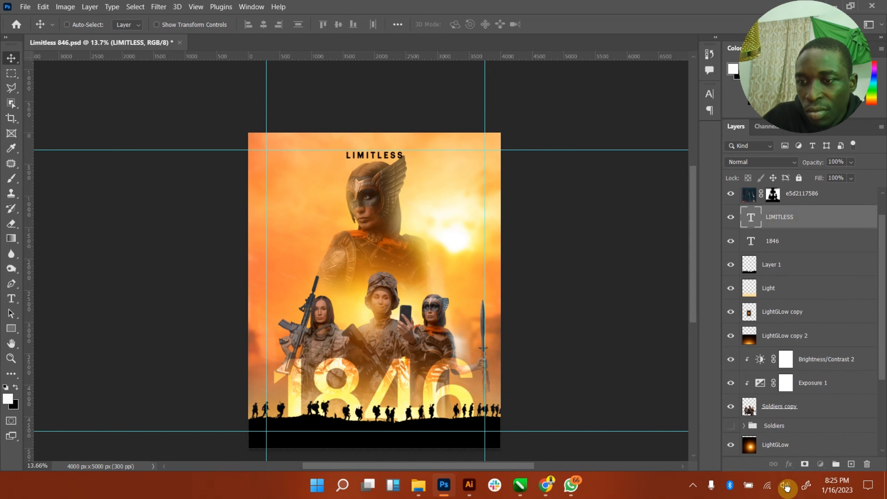
left_click_drag(786, 490, 799, 386)
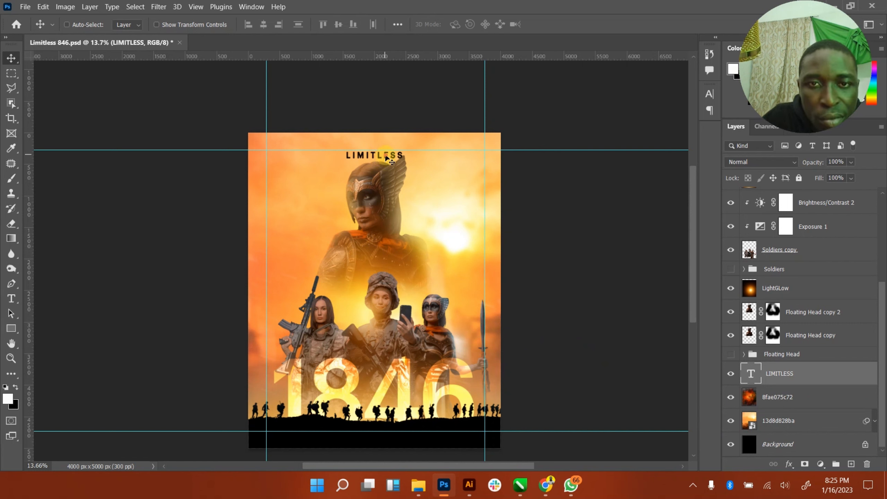
left_click_drag(387, 156, 391, 159)
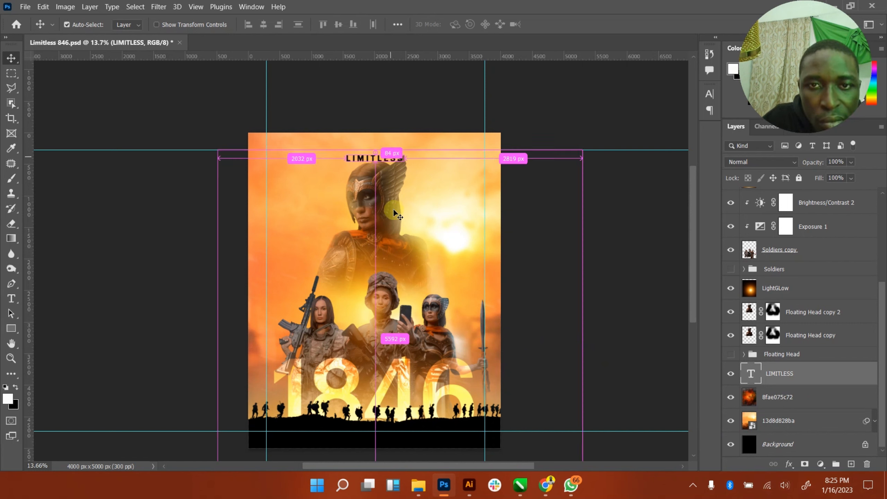
key("ctrl+z")
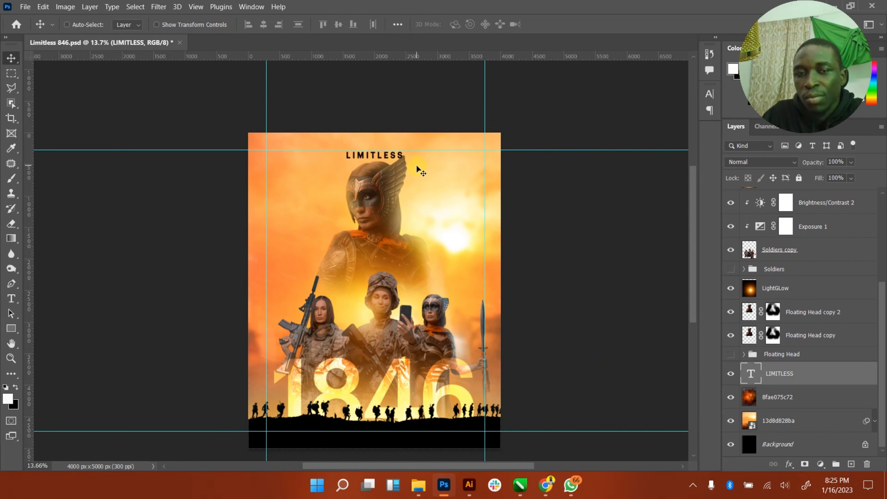
- Scale the LIMITLESS text down to about 65% around its centre and save the document
left_click(174, 25)
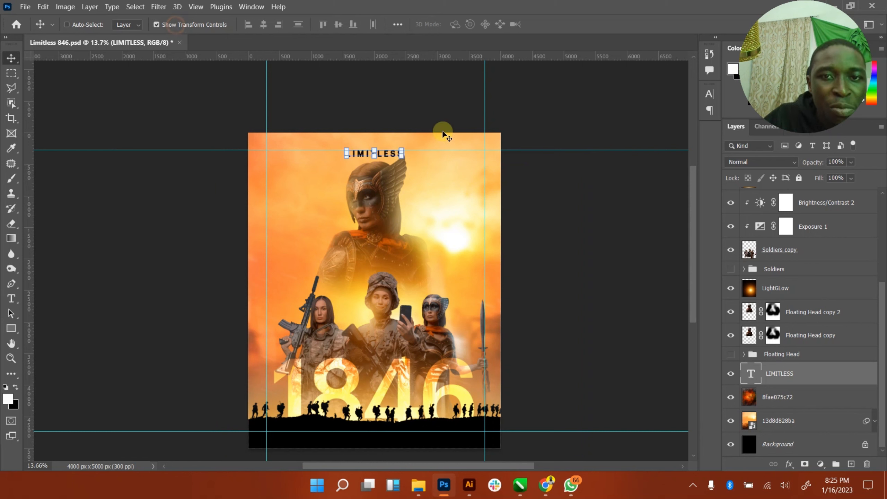
key("ctrl+t")
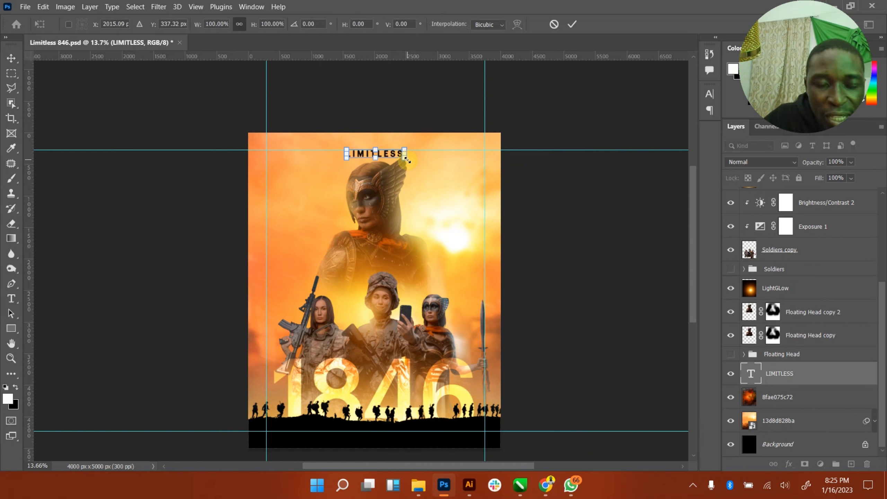
left_click_drag(404, 159, 395, 158)
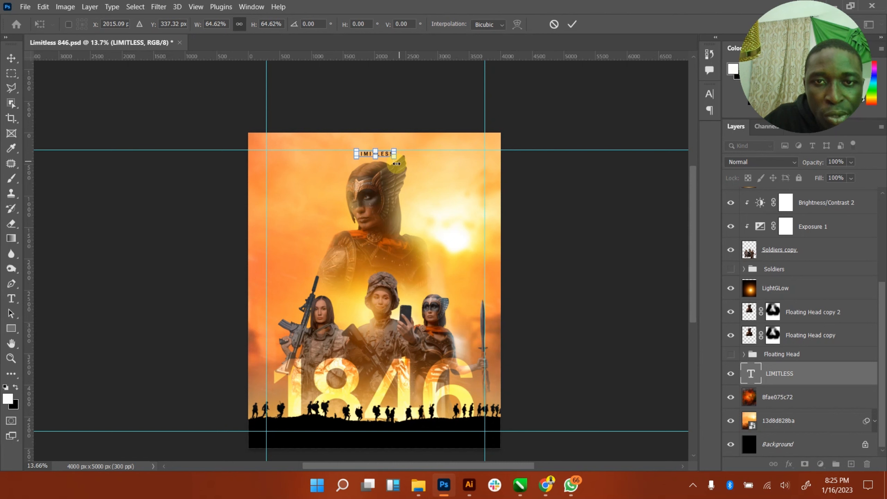
left_click(572, 24)
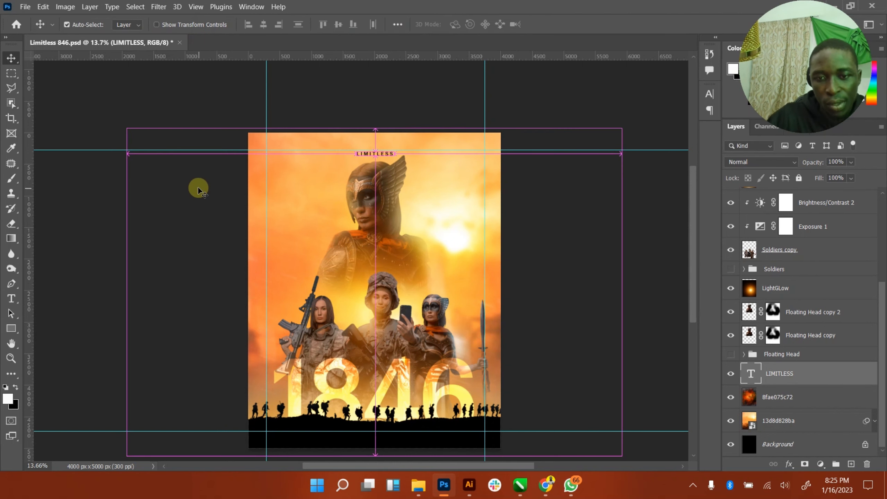
key("ctrl+s")
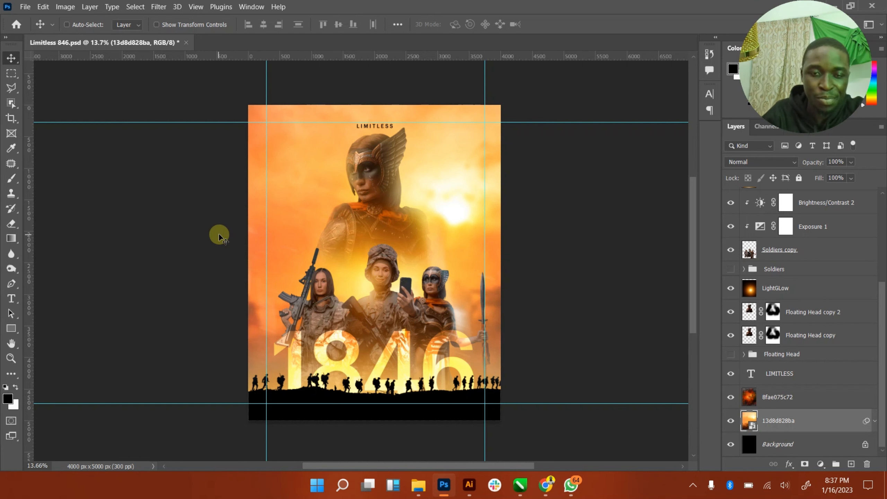
- Add a new layer named Light' directly above Soldiers copy and clip it to that layer
scroll(800, 280, "up", 4)
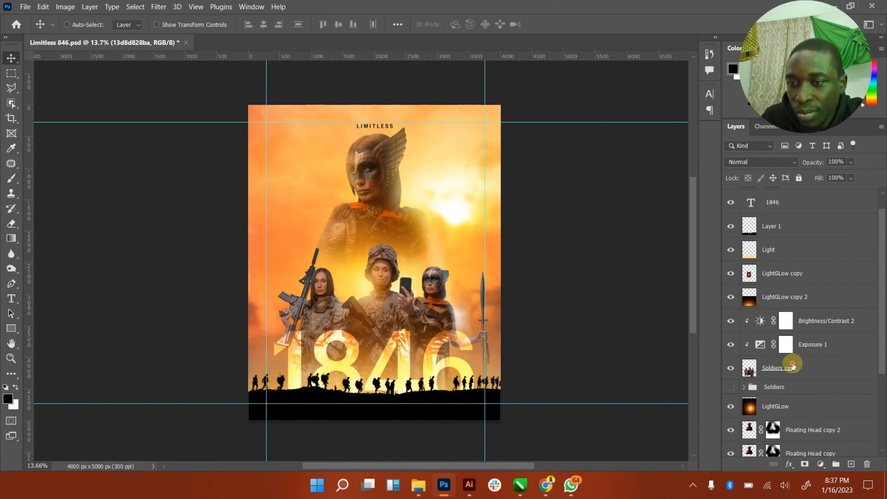
left_click(788, 374)
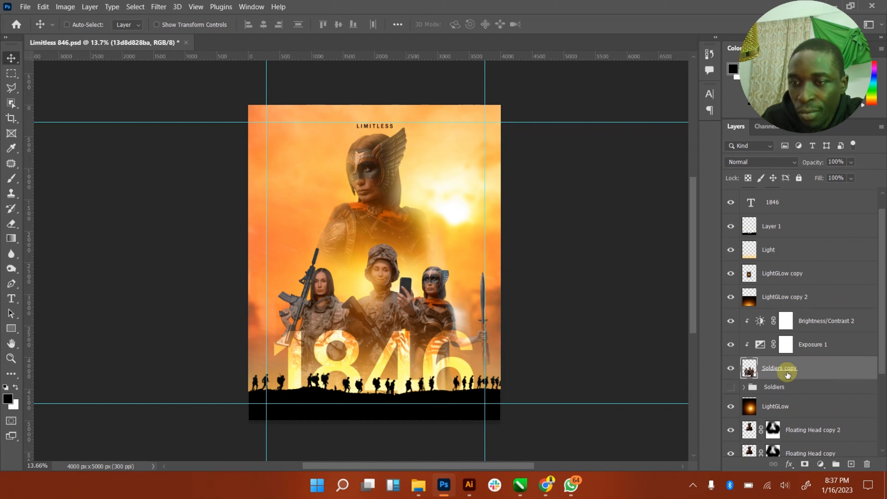
left_click(850, 465)
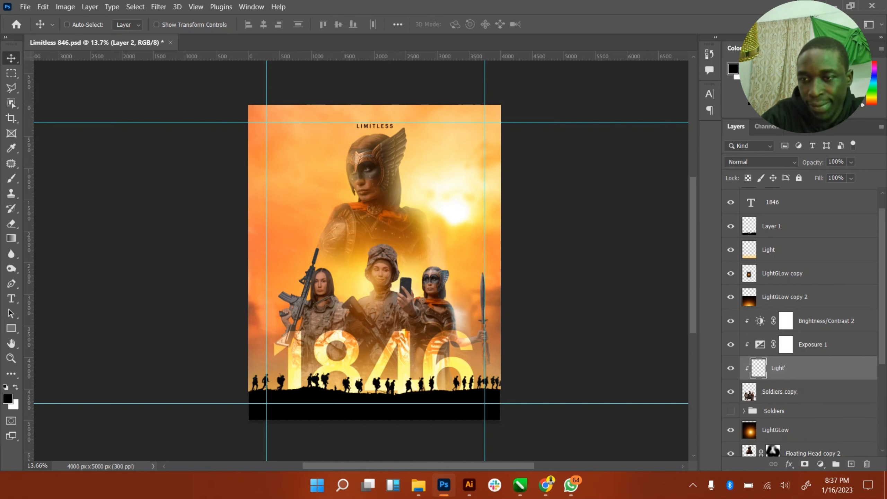
- Make white the foreground colour in place of black, then set the foreground colour to orange ffb400
left_click(11, 358)
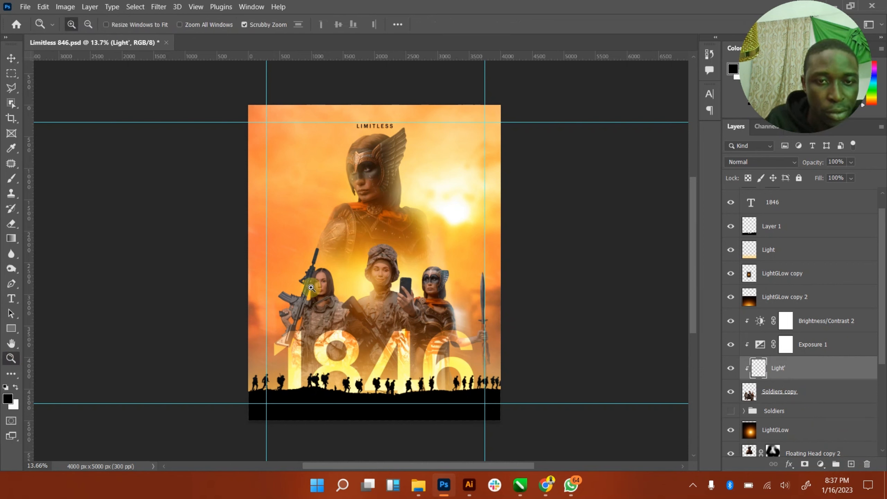
left_click_drag(308, 296, 308, 296)
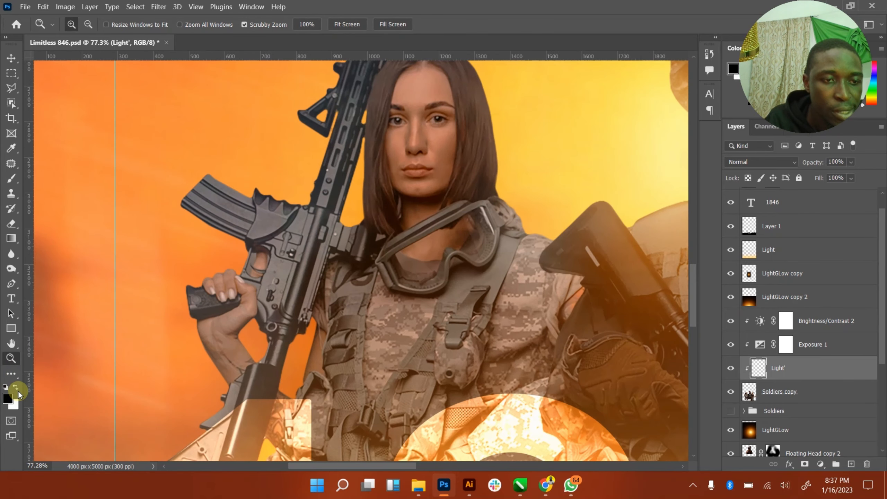
left_click(16, 389)
left_click(8, 399)
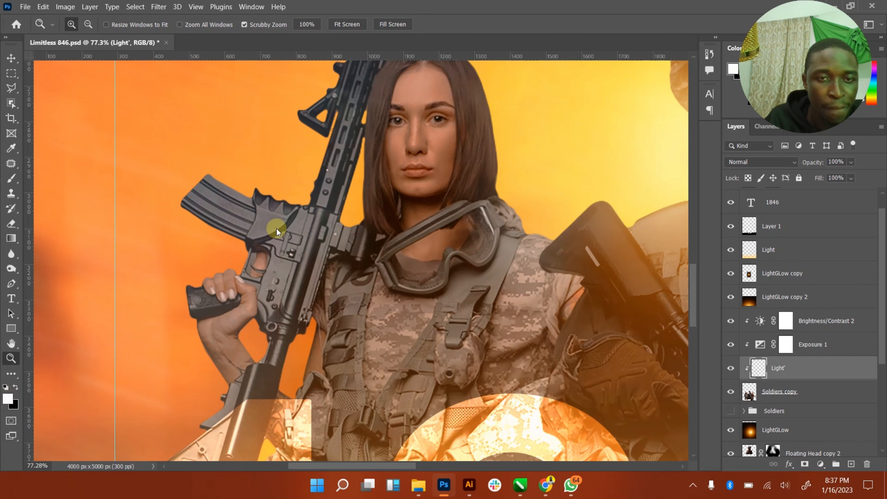
left_click(468, 96)
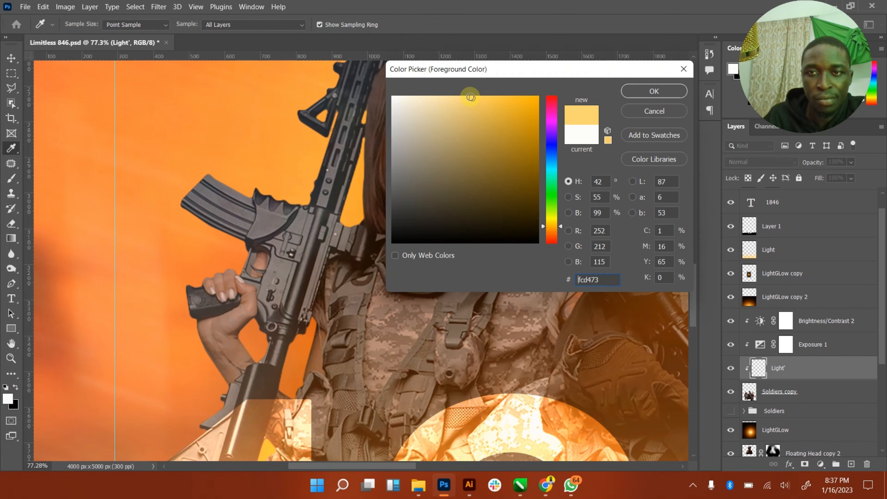
mouse_move(457, 94)
left_mouse_down()
mouse_move(447, 95)
mouse_move(656, 93)
left_mouse_up()
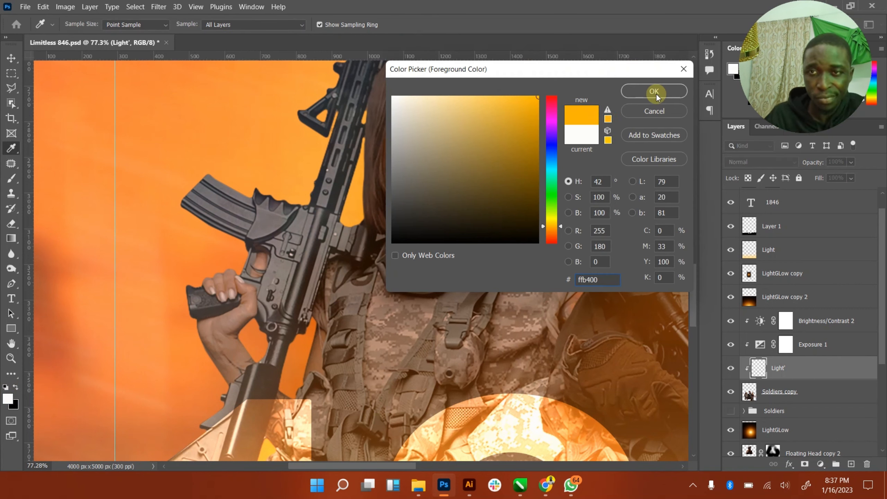
left_click(654, 91)
key("z")
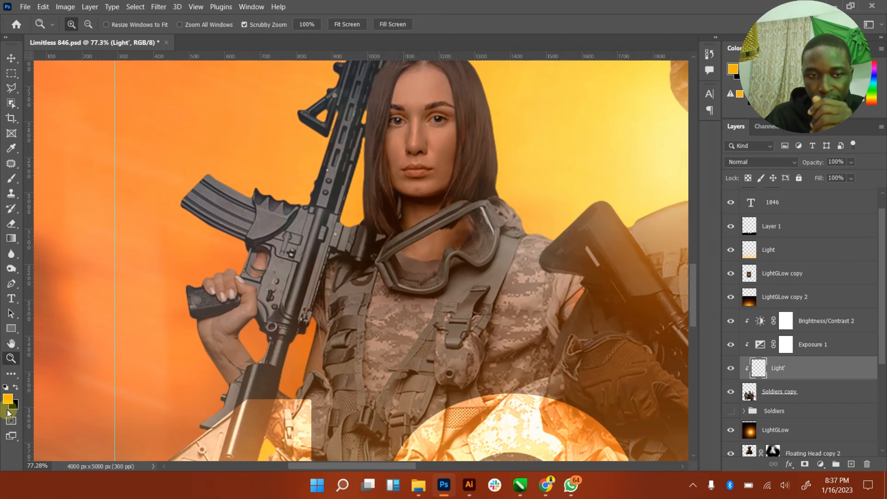
- Change the foreground colour to the pale yellow ffe29c
left_click(10, 399)
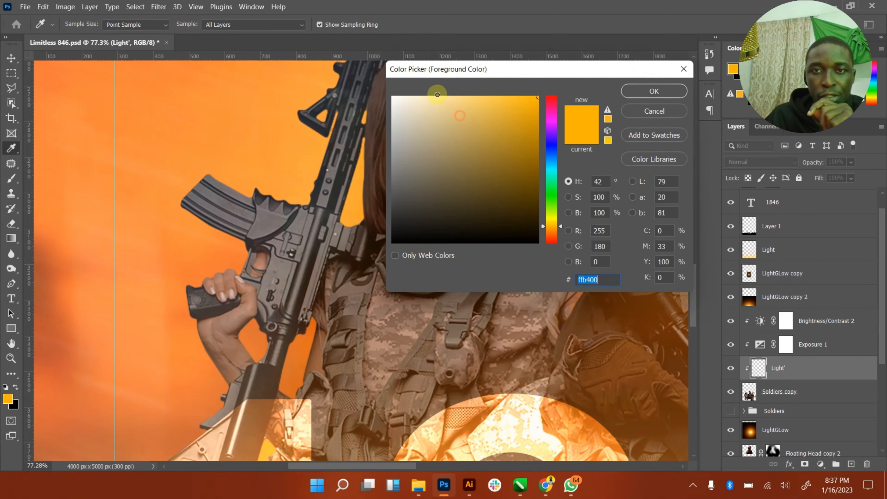
mouse_move(437, 91)
left_mouse_down()
mouse_move(416, 87)
mouse_move(449, 86)
left_mouse_up()
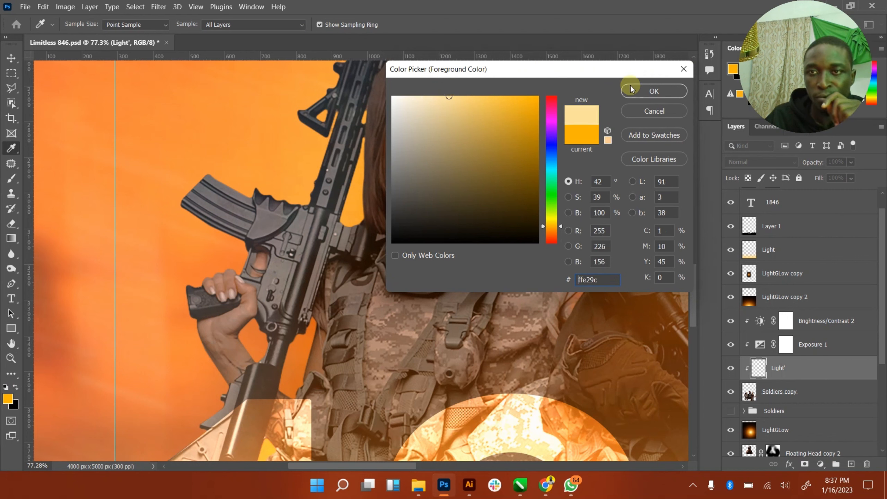
left_click(655, 91)
key("z")
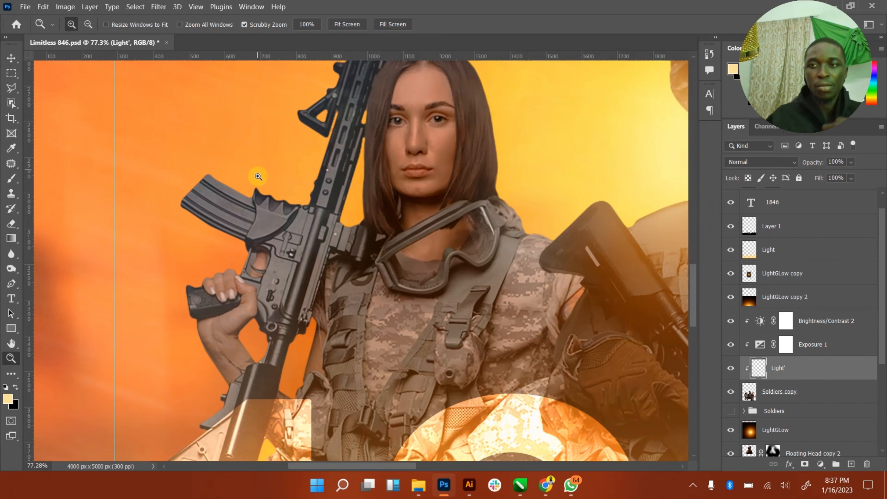
- Paint pale yellow light on the Light' layer along the left soldier's gripping hand with a 90 px brush
left_click(15, 184)
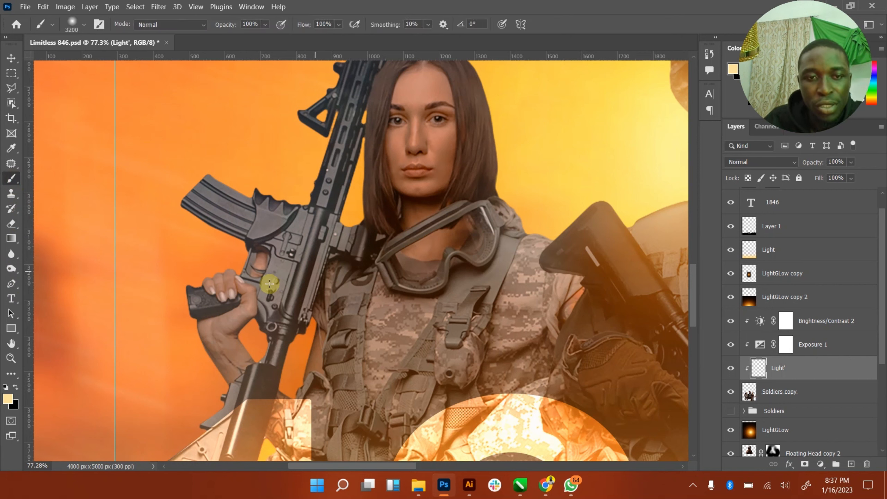
key("bracketleft")
key("bracketleft")
key("bracketleft")
key("bracketleft")
key("bracketleft")
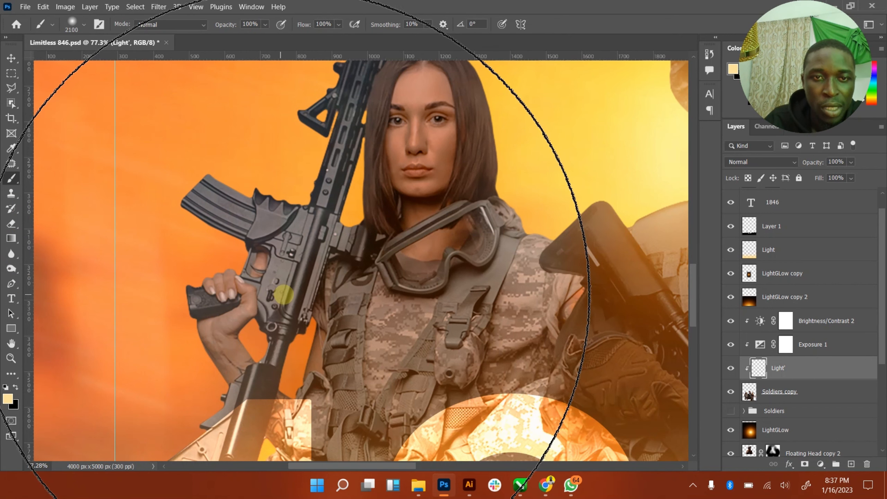
key("bracketleft")
key("bracketleft")
key("bracketleft")
key("bracketleft")
key("bracketleft")
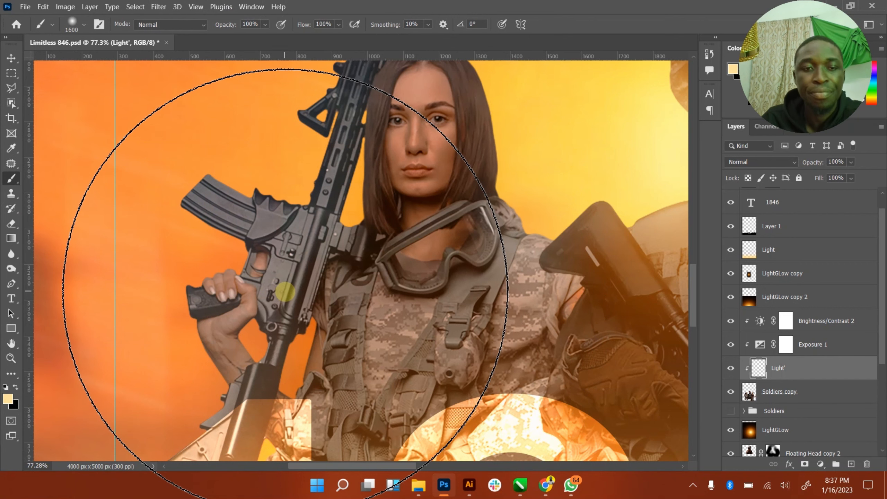
key("bracketleft")
key("bracketleft")
key("bracketleft")
key("bracketleft")
key("bracketleft")
key("bracketleft")
key("bracketleft")
key("bracketleft")
key("bracketleft")
key("bracketleft")
key("bracketleft")
key("bracketleft")
key("bracketleft")
key("bracketleft")
key("bracketleft")
key("bracketleft")
key("bracketleft")
key("bracketleft")
key("bracketleft")
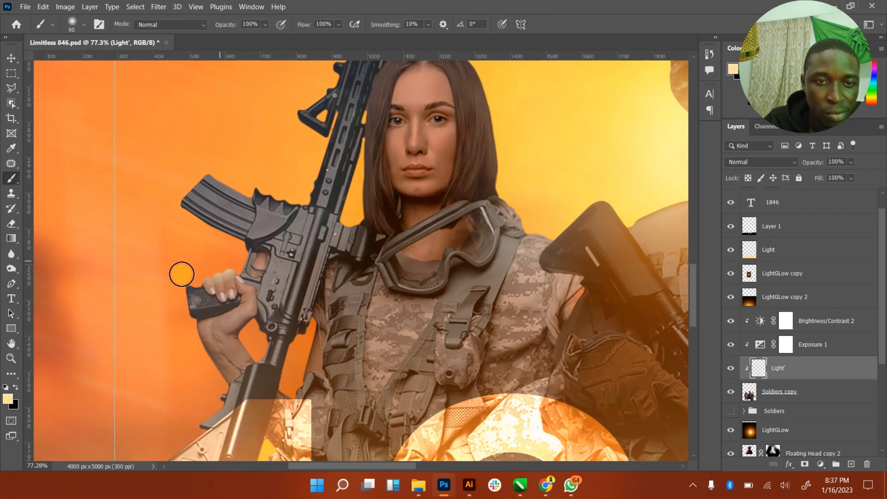
left_click_drag(193, 272, 162, 276)
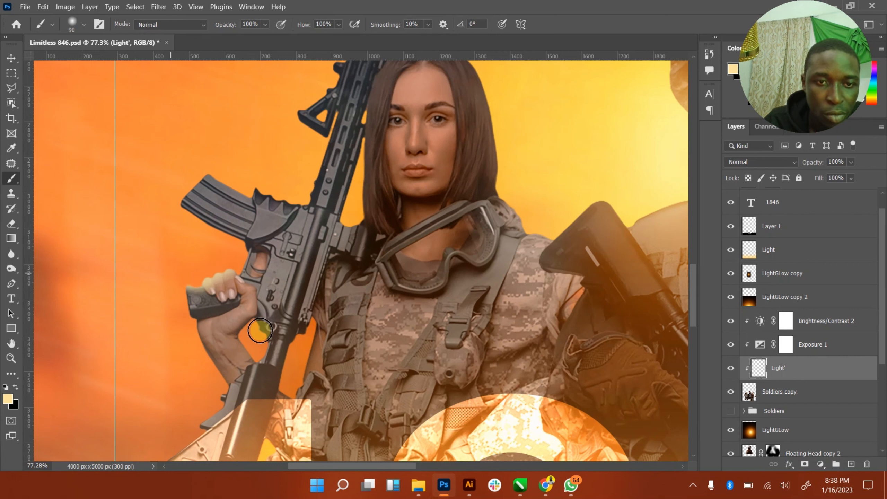
- Paint light around the openings between the left soldier's arm, rifle and vest, reducing the brush to 35 px
mouse_move(254, 332)
left_mouse_down()
mouse_move(257, 354)
mouse_move(246, 340)
mouse_move(258, 353)
mouse_move(300, 345)
mouse_move(288, 391)
mouse_move(312, 348)
mouse_move(312, 328)
left_mouse_up()
key("bracketleft")
key("bracketleft")
key("bracketleft")
key("bracketleft")
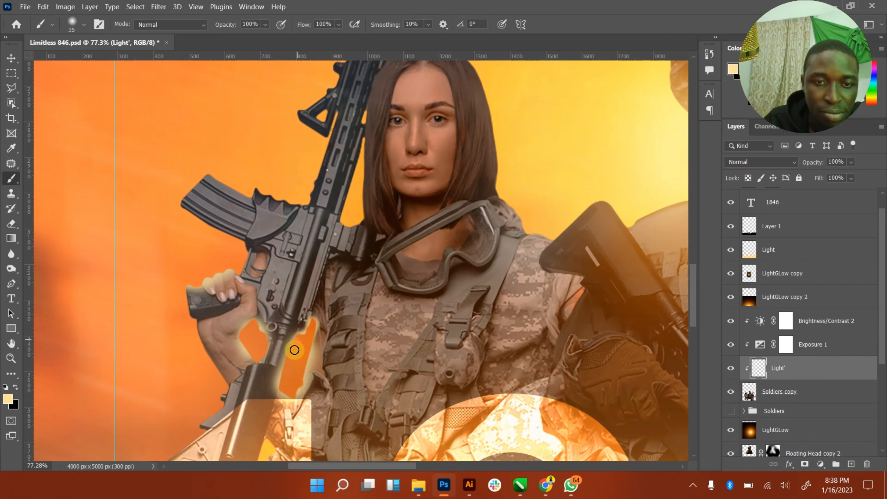
- Paint light along both edges of the gap between the left soldier's rifle and hair with the 35 px brush
scroll(314, 332, "up", 2)
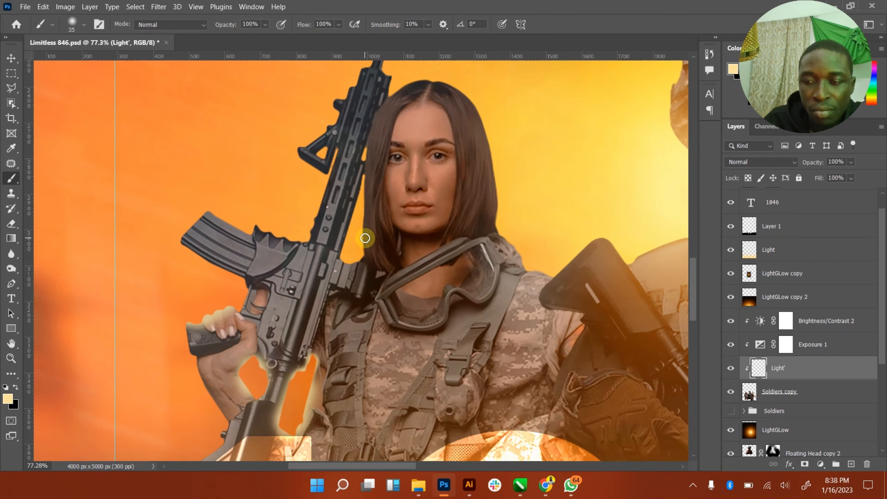
scroll(365, 238, "up", 1)
left_click_drag(365, 197, 358, 266)
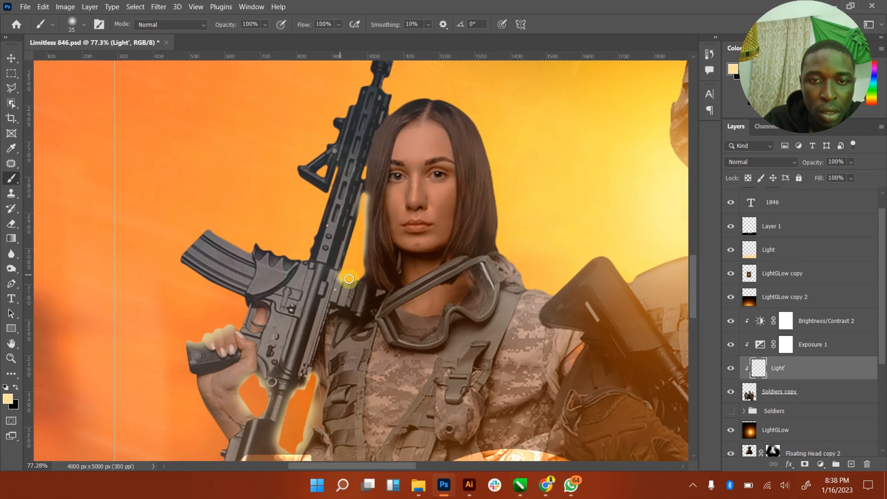
mouse_move(351, 278)
left_mouse_down()
mouse_move(346, 248)
mouse_move(361, 217)
left_mouse_up()
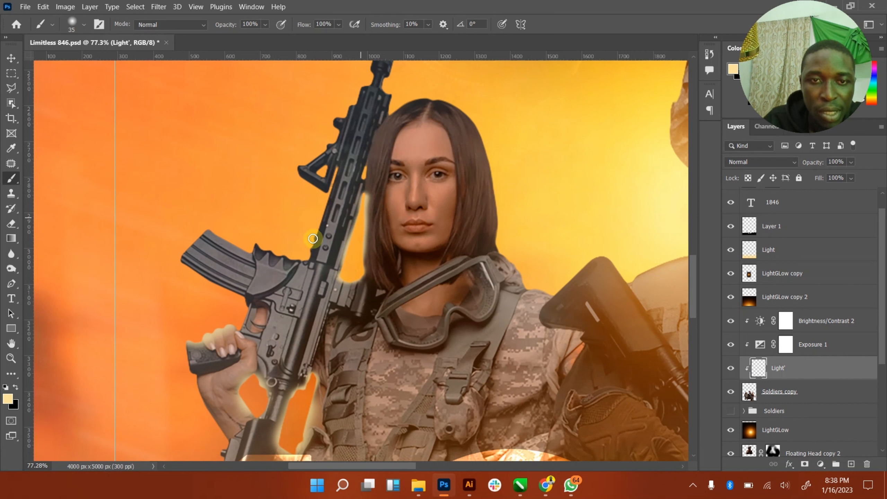
- Paint light along the outer edge of the left soldier's rifle and magazine, undoing the first stroke and repainting it
mouse_move(210, 230)
left_mouse_down()
mouse_move(249, 246)
mouse_move(221, 228)
mouse_move(234, 247)
mouse_move(302, 259)
mouse_move(330, 182)
mouse_move(316, 197)
left_mouse_up()
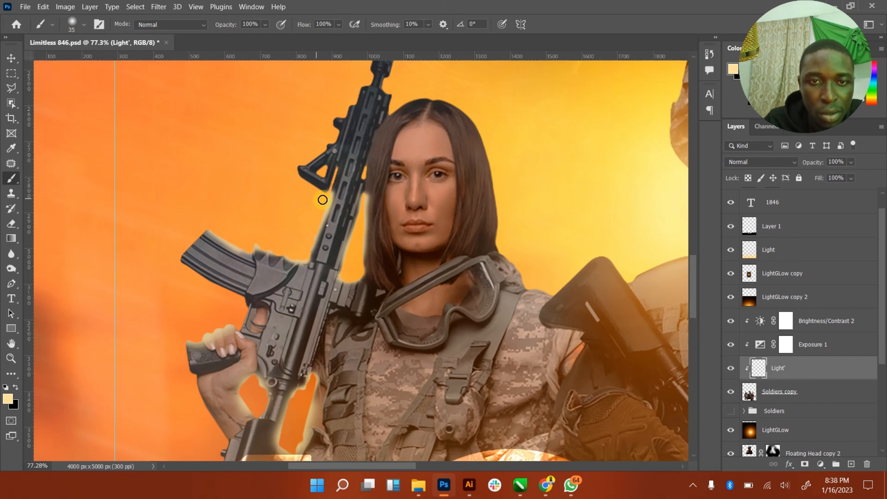
key("ctrl+z")
mouse_move(327, 194)
left_mouse_down()
mouse_move(301, 257)
mouse_move(263, 241)
mouse_move(300, 256)
mouse_move(207, 248)
mouse_move(207, 226)
mouse_move(182, 246)
mouse_move(212, 224)
mouse_move(181, 238)
mouse_move(227, 233)
left_mouse_up()
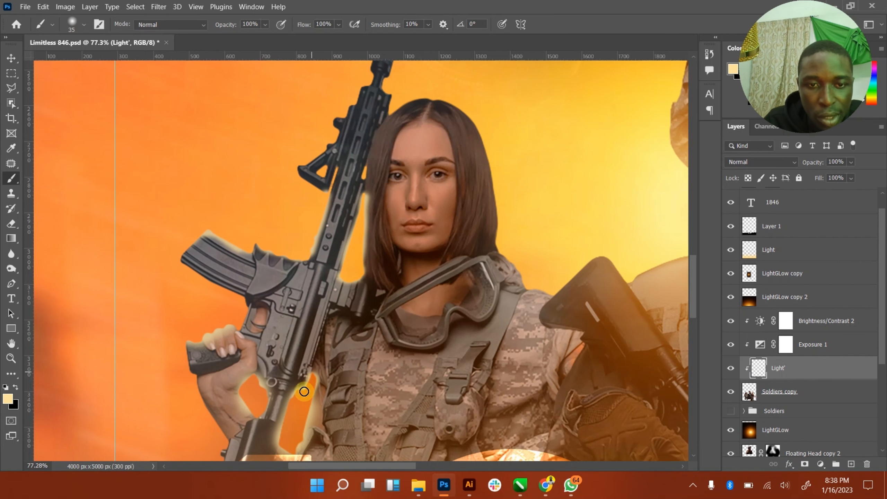
- Paint light with a 50 px brush down the rifle's muzzle edge and onto the top of the left soldier's head
scroll(363, 284, "up", 3)
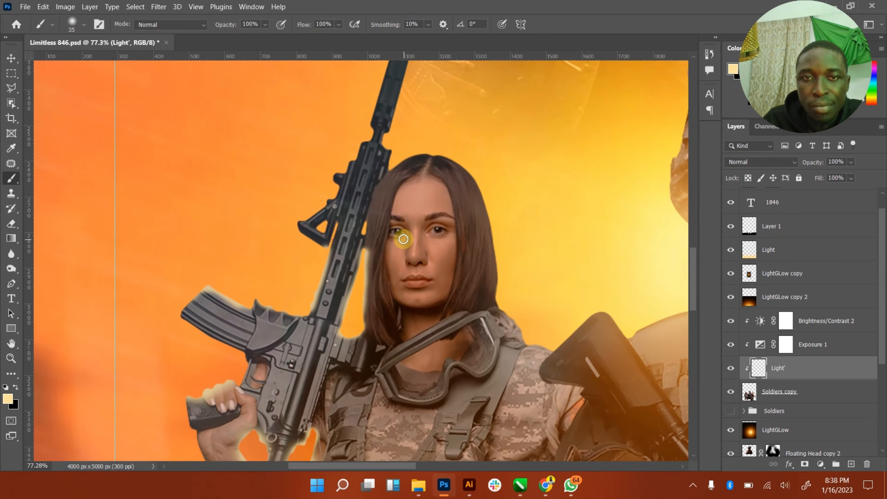
scroll(403, 239, "up", 5)
key("bracketright")
key("bracketright")
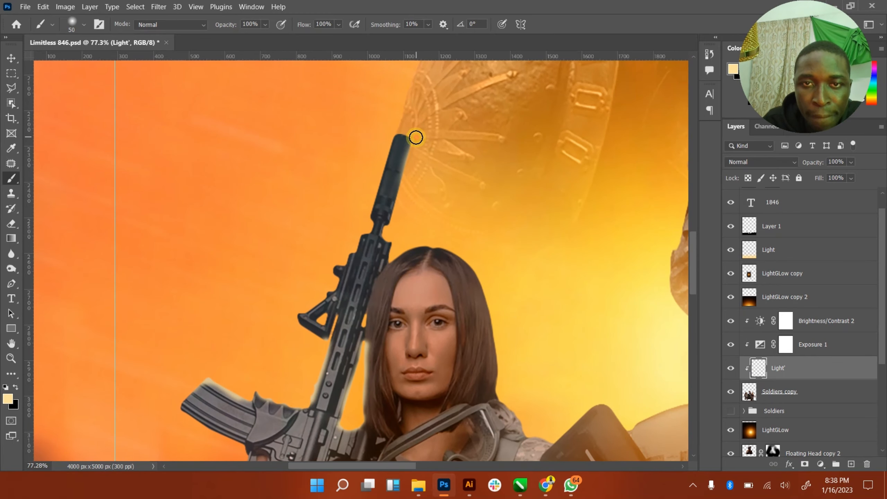
mouse_move(416, 137)
left_mouse_down()
mouse_move(391, 216)
mouse_move(392, 258)
mouse_move(447, 243)
left_mouse_up()
- Enlarge the brush to 70 px and paint light around the left soldier's hair, shoulder and the adjacent rifle butt
scroll(447, 242, "up", 1)
key("]")
key("]")
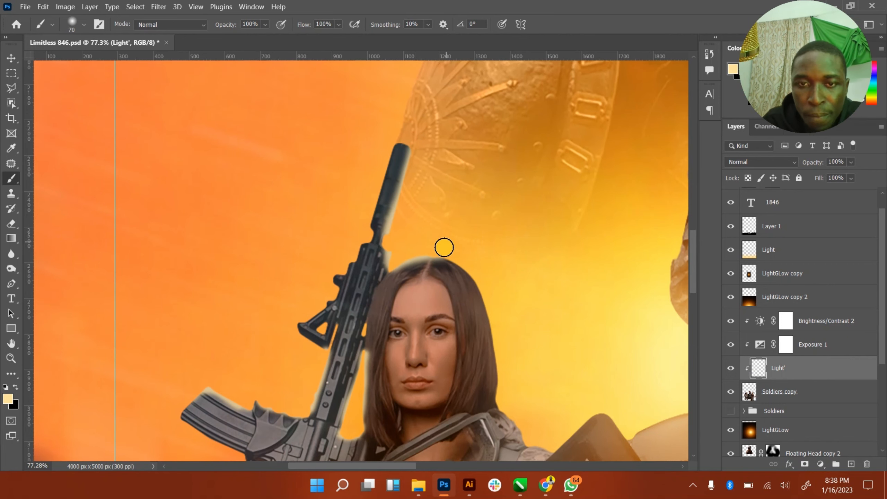
key("bracketright")
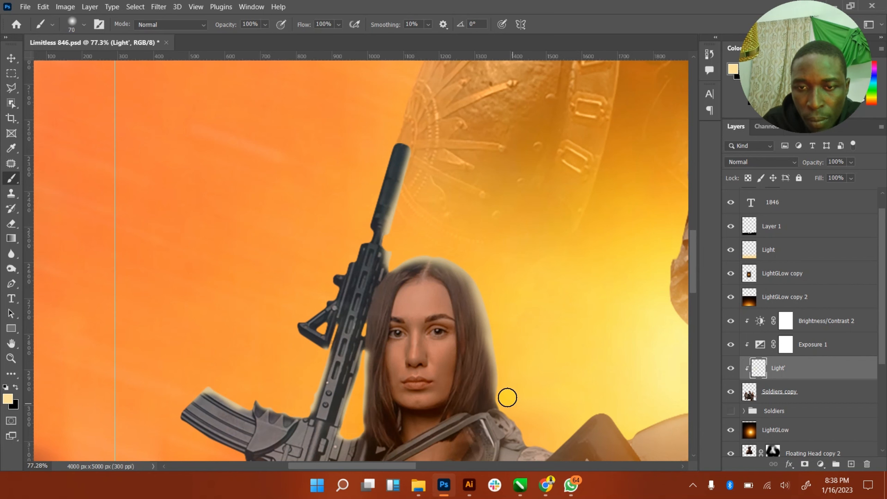
scroll(507, 402, "down", 3)
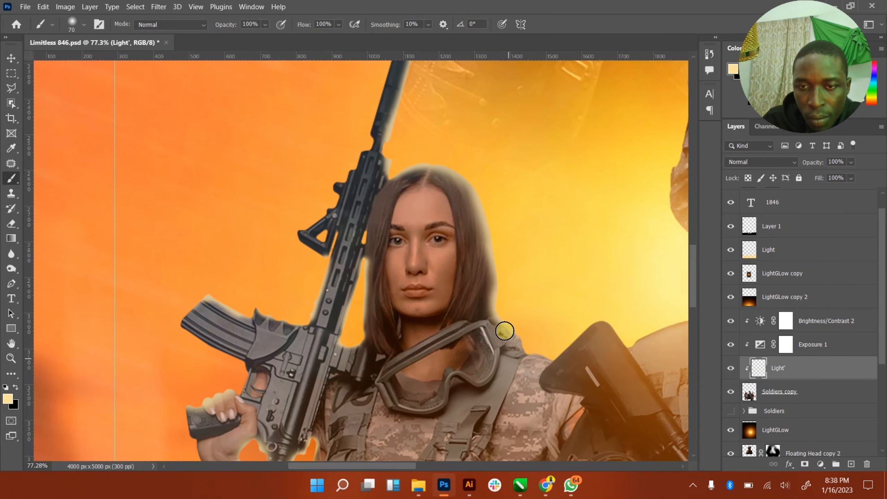
mouse_move(532, 347)
left_mouse_down()
mouse_move(544, 353)
mouse_move(598, 316)
left_mouse_up()
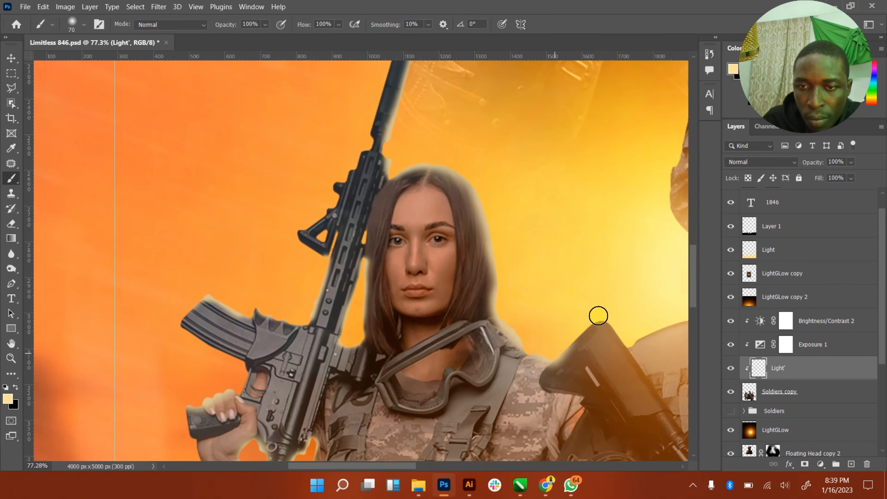
- Paint light between the rifle stock and trousers behind the digit 1, undoing the 70 px stroke and repainting it with a 35 px brush
scroll(484, 267, "up", 4)
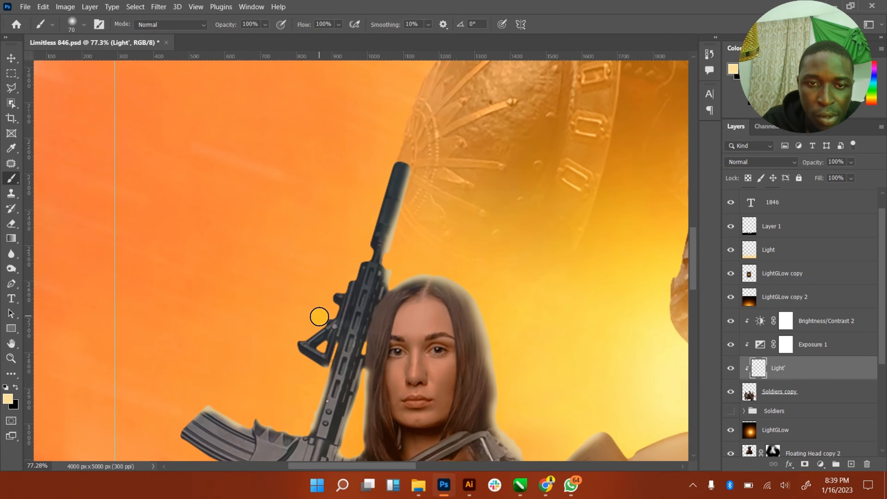
scroll(321, 318, "down", 4)
scroll(319, 315, "down", 3)
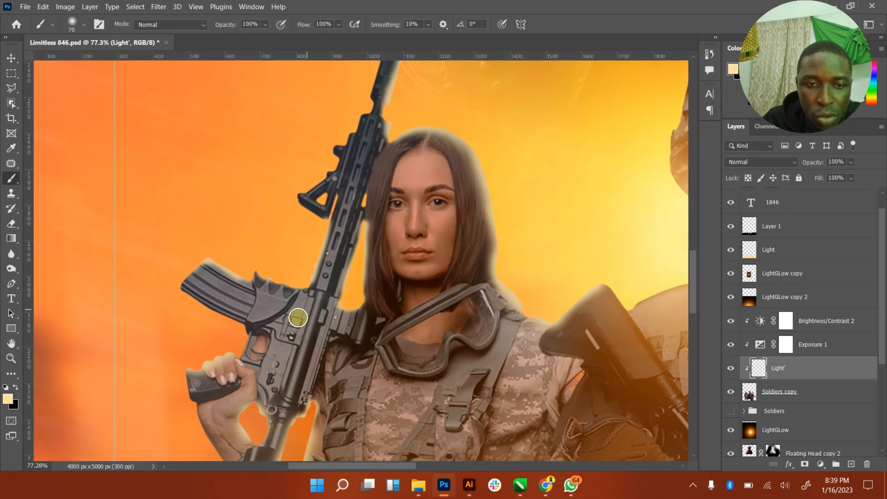
scroll(276, 335, "down", 1)
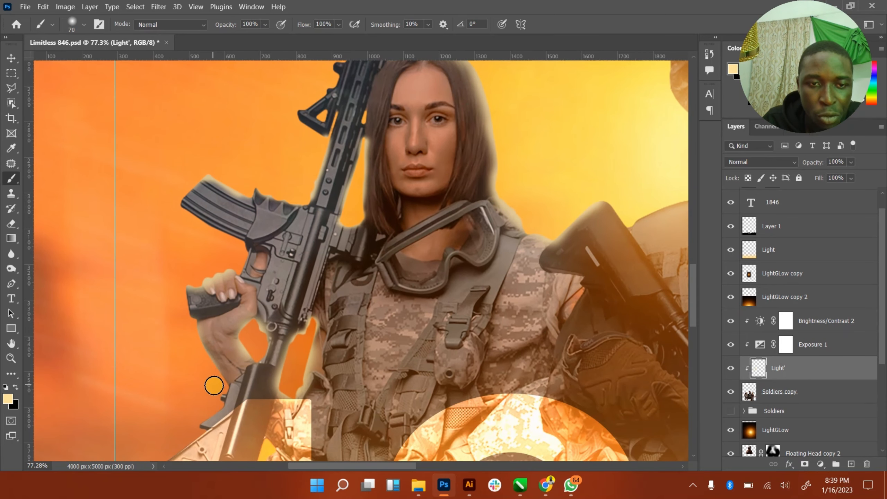
scroll(693, 295, "down", 5)
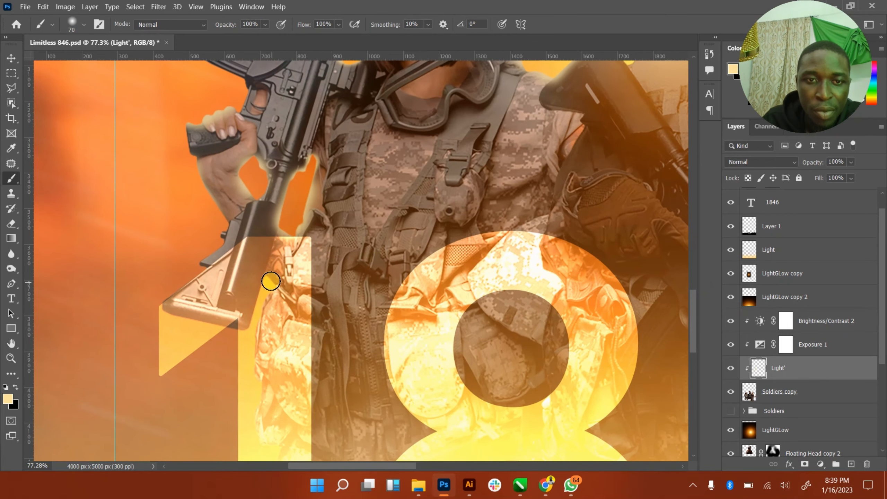
left_click_drag(270, 281, 253, 340)
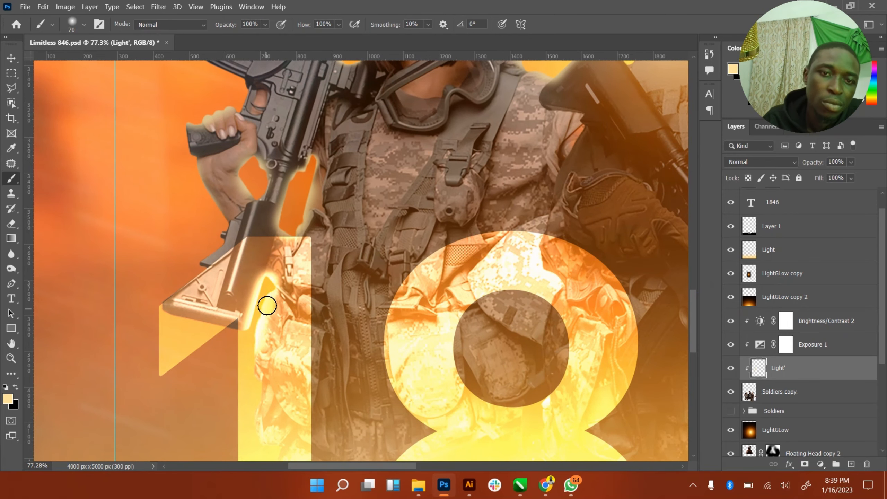
key("ctrl+z")
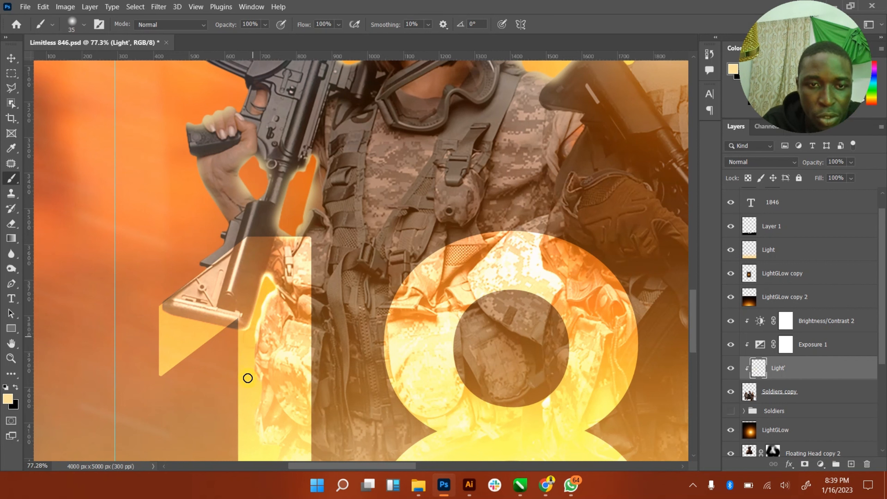
- Paint light along the middle soldier's shoulder beside the rifle butt with a 90 px brush
left_click_drag(353, 466, 385, 461)
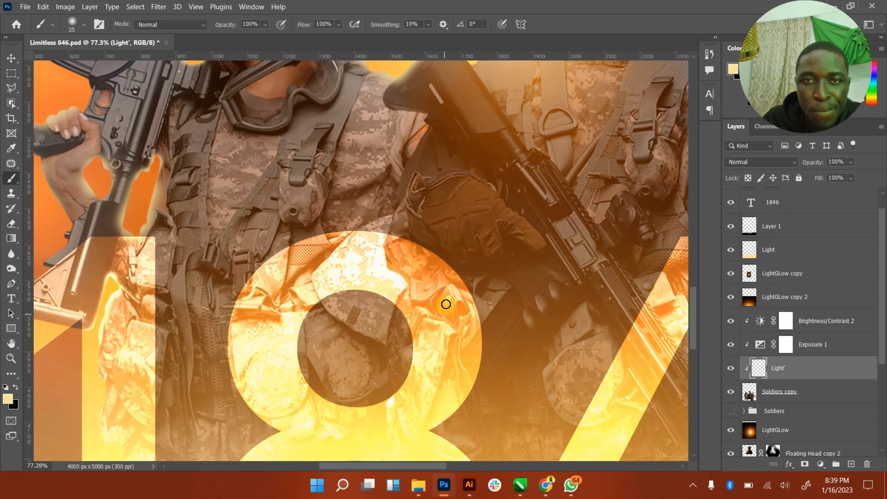
scroll(446, 302, "up", 1)
left_click_drag(691, 299, 691, 268)
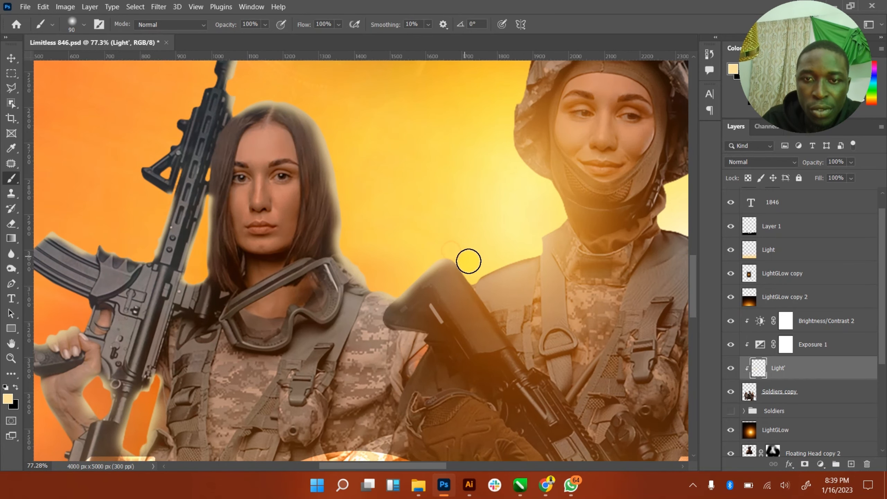
left_click_drag(485, 273, 536, 253)
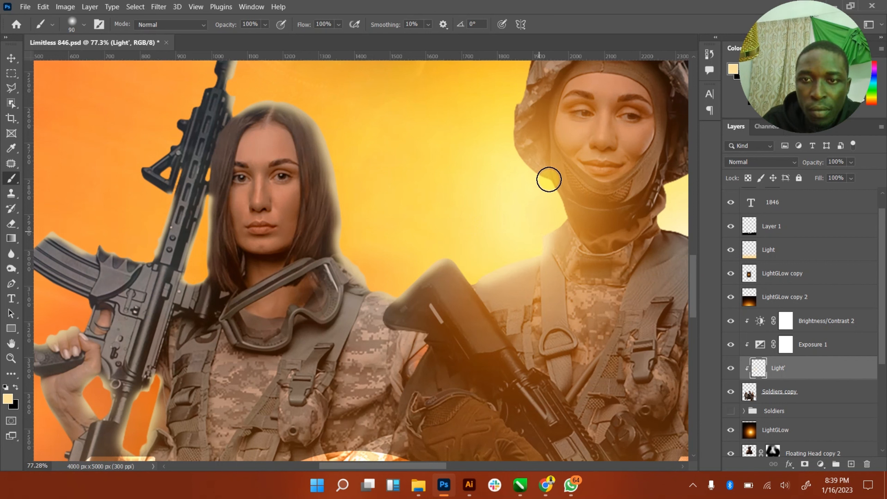
- Paint light beside the middle soldier's chin with a 90 px brush and broaden the light on the left soldier's hair with a 200 px brush
left_click_drag(549, 179, 553, 205)
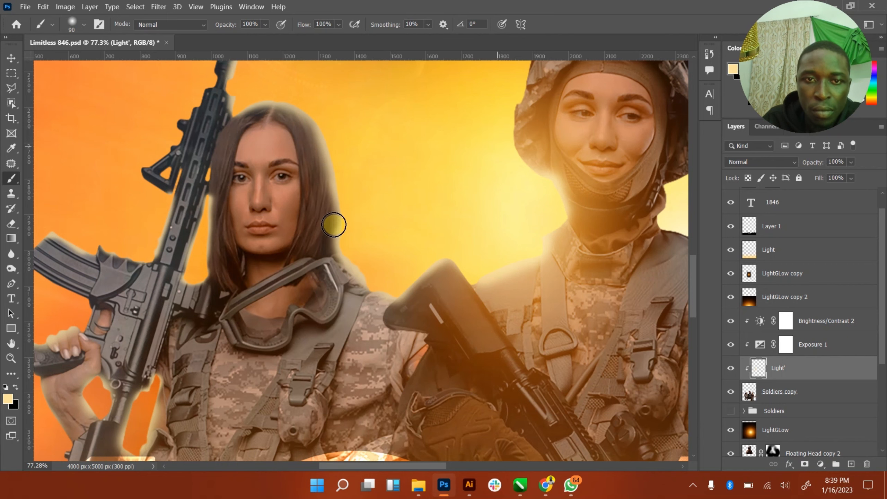
left_click_drag(329, 197, 359, 247)
scroll(362, 243, "up", 3)
key("bracketright")
key("bracketright")
key("bracketright")
key("bracketright")
key("bracketright")
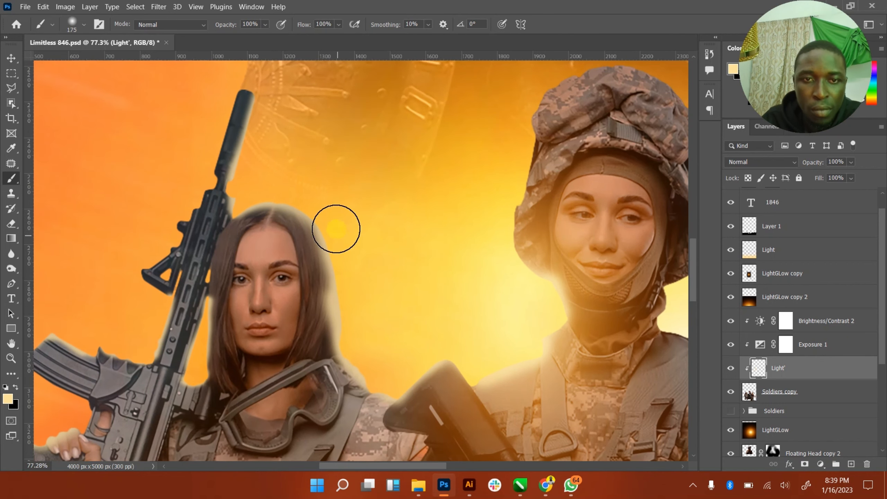
mouse_move(346, 231)
left_mouse_down()
mouse_move(341, 321)
mouse_move(358, 335)
mouse_move(333, 334)
mouse_move(368, 343)
left_mouse_up()
- Paint light up the left edge and over the crown of the middle soldier's helmet with an 80 px brush
scroll(510, 210, "up", 1)
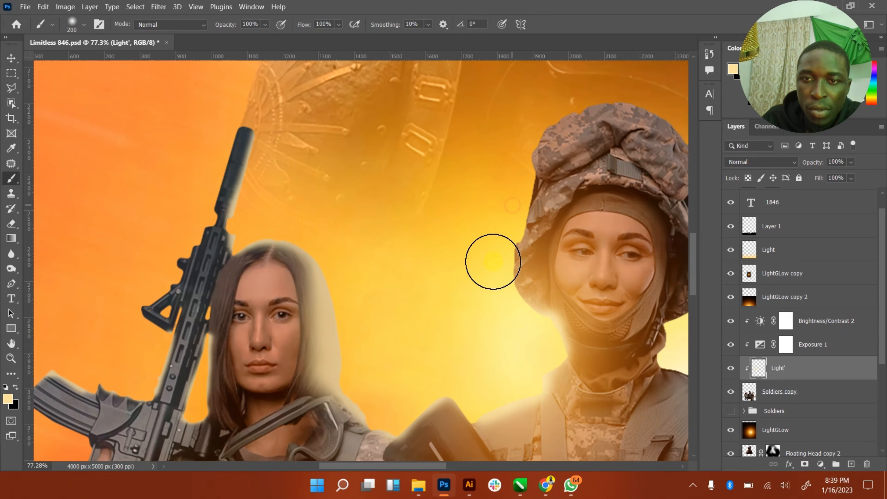
key("bracketleft")
key("bracketleft")
key("bracketleft")
key("bracketleft")
key("bracketleft")
key("bracketleft")
mouse_move(529, 208)
left_mouse_down()
mouse_move(508, 275)
mouse_move(509, 256)
mouse_move(507, 297)
mouse_move(537, 138)
left_mouse_up()
scroll(537, 138, "up", 1)
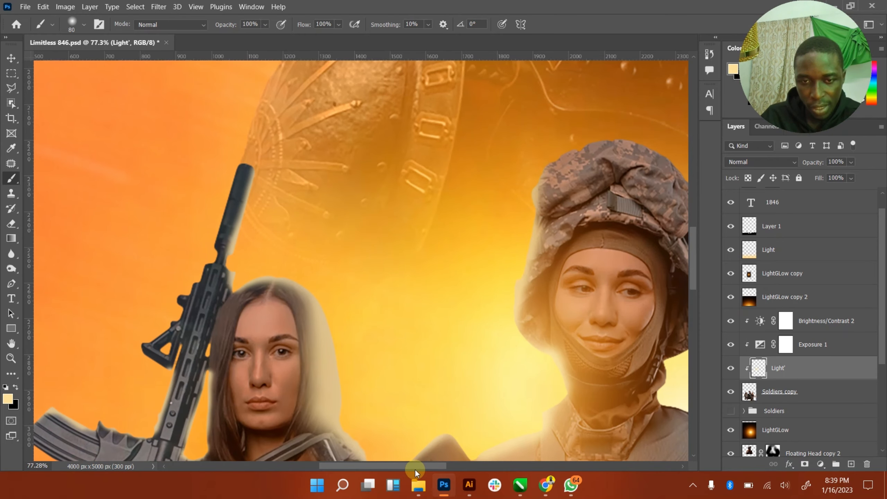
left_click_drag(415, 469, 465, 473)
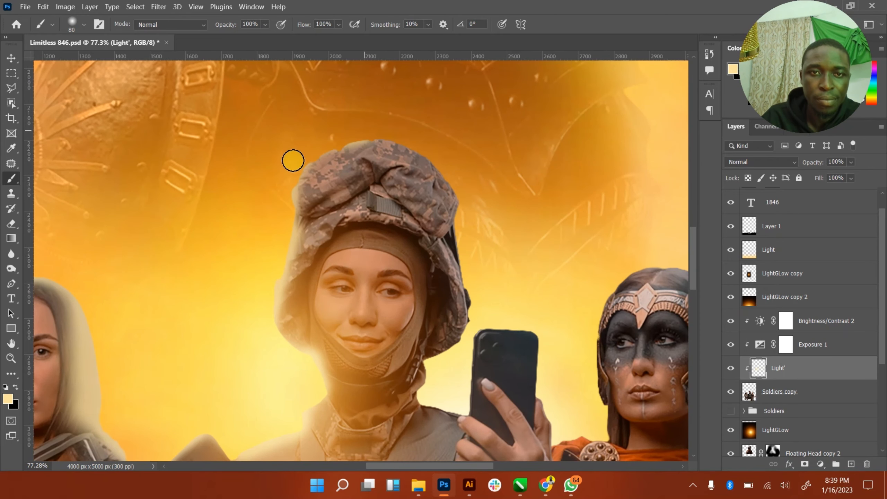
left_click_drag(293, 159, 391, 132)
- Enlarge the brush to 175 px and paint light across the top and upper right side of the middle soldier's helmet
scroll(392, 133, "up", 1)
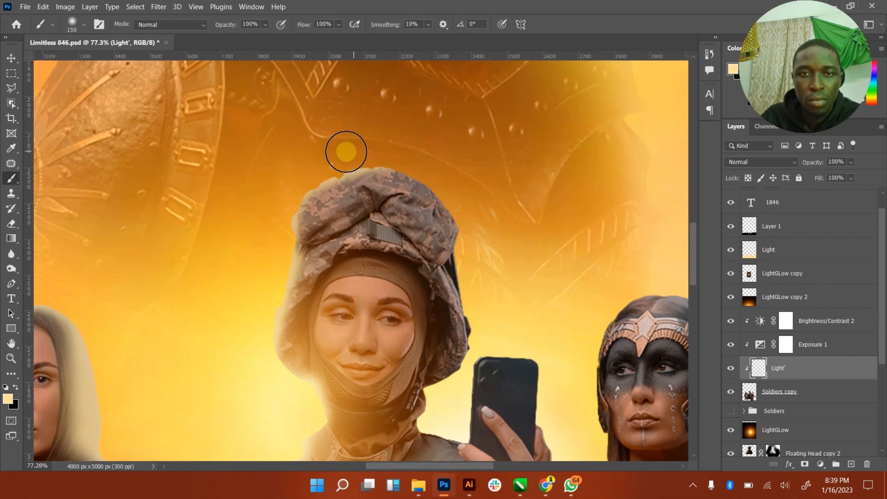
key("bracketright")
key("bracketright")
key("bracketright")
key("bracketright")
key("bracketright")
left_click_drag(432, 162, 484, 240)
left_click_drag(453, 183, 480, 281)
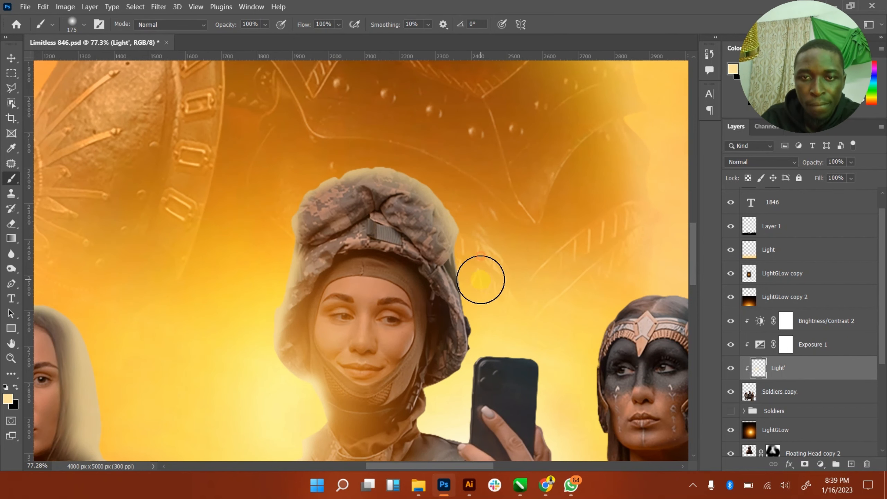
- Reduce the brush to 90 px and paint light down the right edge of the middle soldier's helmet
scroll(486, 274, "down", 1)
key("bracketleft")
key("bracketleft")
key("bracketleft")
key("bracketleft")
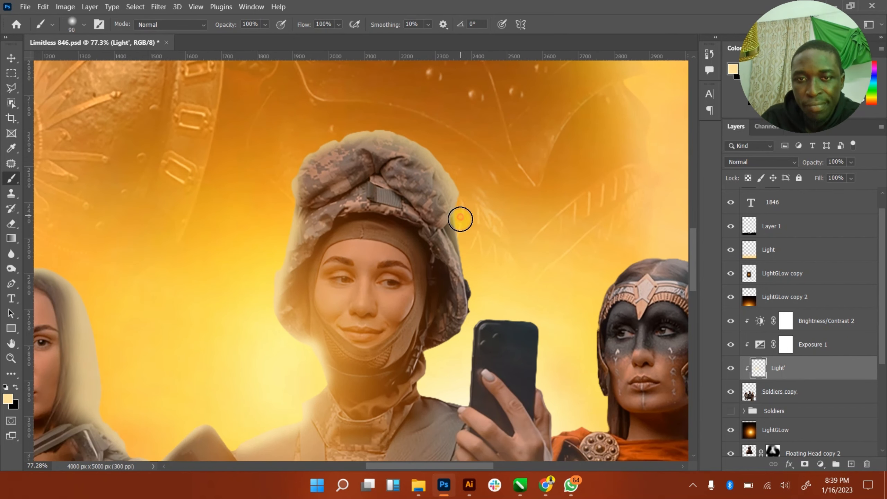
left_click_drag(459, 218, 474, 305)
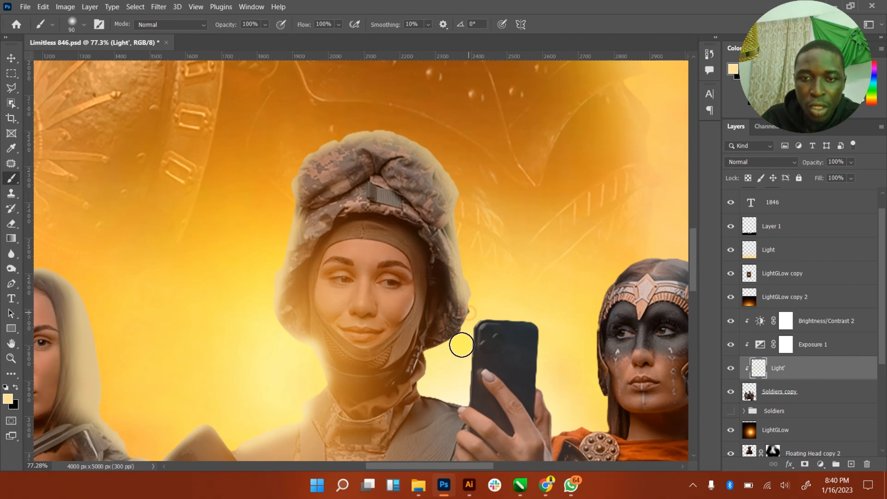
- Paint light under the helmet's right rim, around the phone's edges and along the hand holding it with the 90 px brush
mouse_move(461, 345)
left_mouse_down()
mouse_move(441, 356)
mouse_move(429, 351)
mouse_move(440, 369)
mouse_move(457, 346)
mouse_move(425, 387)
mouse_move(461, 400)
mouse_move(429, 393)
mouse_move(430, 355)
mouse_move(431, 379)
mouse_move(472, 319)
mouse_move(458, 388)
mouse_move(481, 316)
left_mouse_up()
mouse_move(547, 316)
left_mouse_down()
mouse_move(531, 314)
mouse_move(560, 342)
left_mouse_up()
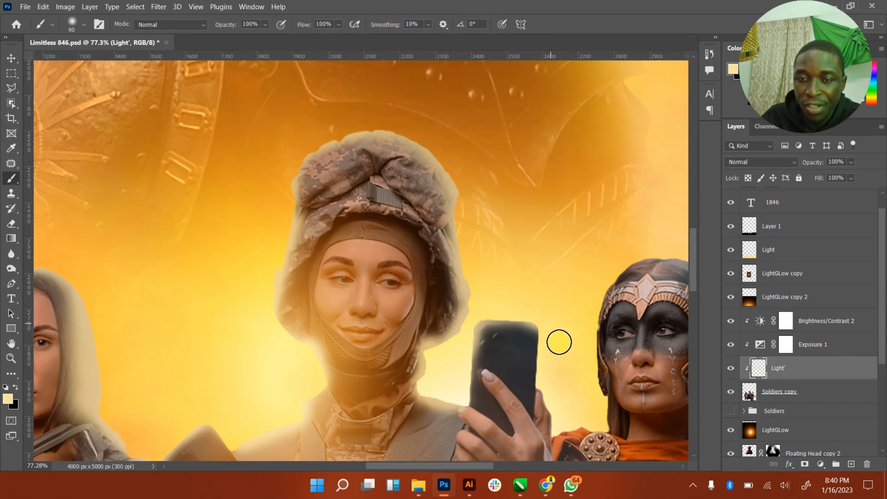
left_click_drag(550, 384, 559, 386)
scroll(560, 371, "down", 1)
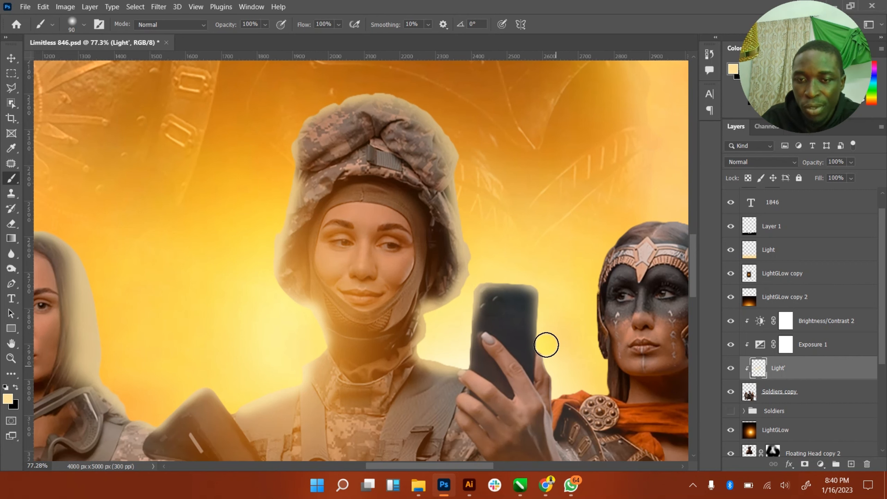
- Paint light from the phone hand up the left side of the masked warrior's hair, enlarging the brush to 175 px
mouse_move(544, 344)
left_mouse_down()
mouse_move(566, 381)
mouse_move(560, 395)
mouse_move(604, 386)
mouse_move(600, 362)
mouse_move(609, 385)
mouse_move(596, 376)
mouse_move(592, 343)
mouse_move(592, 234)
mouse_move(589, 280)
left_mouse_up()
key("bracketright")
key("bracketright")
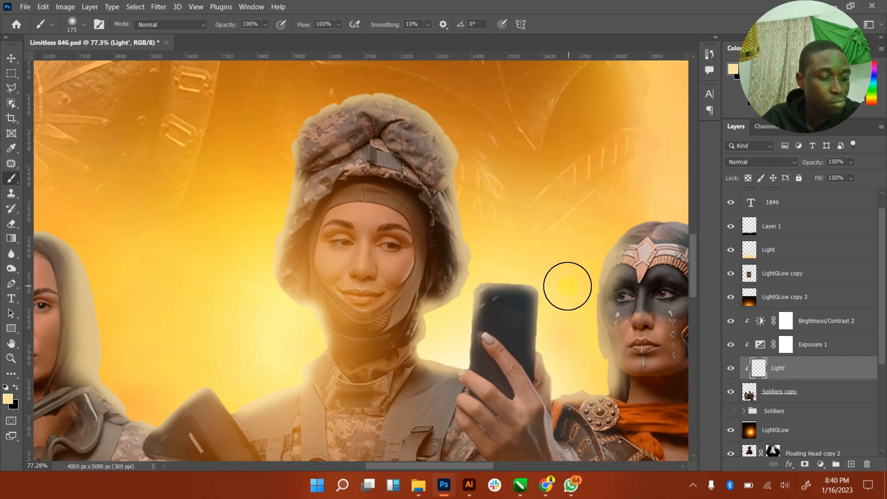
- Paint light with an 80 px brush over the masked warrior's crown, down her hair below the wing and onto her right-side shoulder
left_click_drag(473, 466, 499, 465)
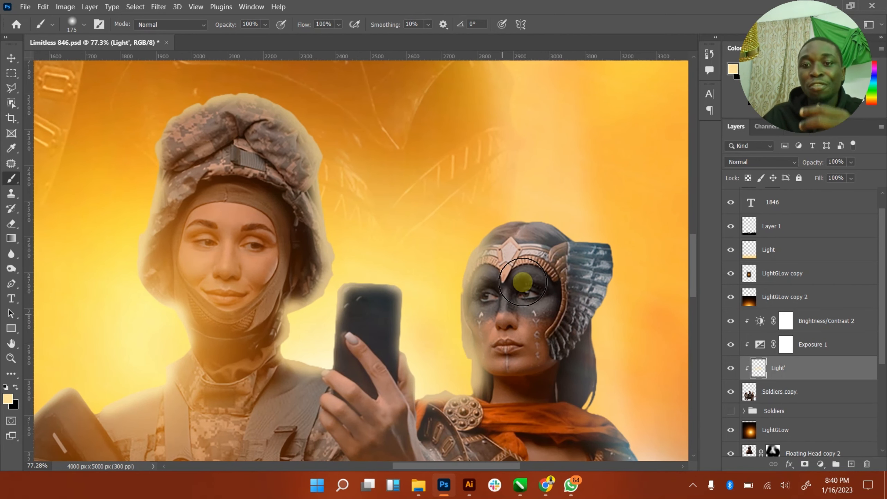
key("bracketleft")
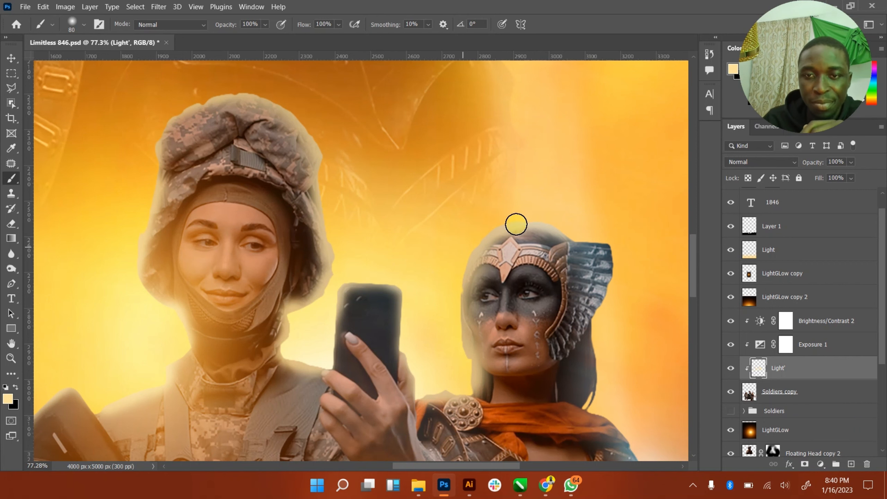
scroll(631, 265, "down", 1)
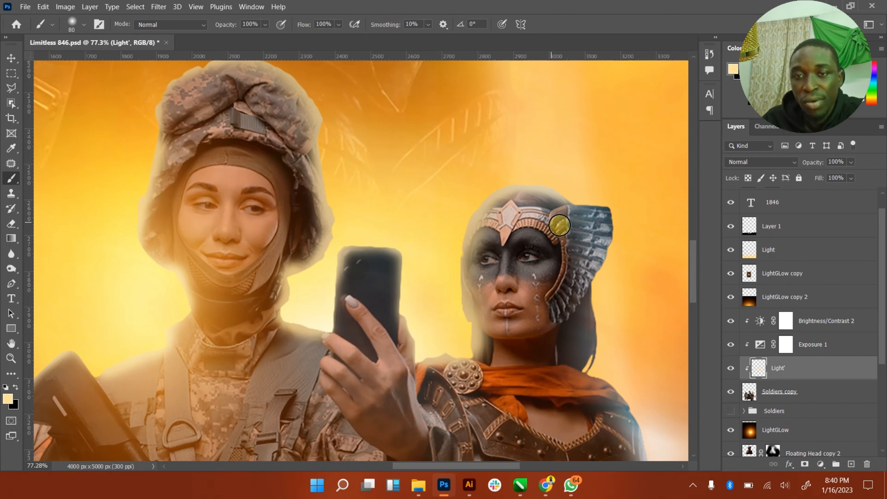
scroll(625, 280, "down", 1)
mouse_move(599, 269)
left_mouse_down()
mouse_move(608, 316)
mouse_move(601, 273)
mouse_move(600, 341)
mouse_move(604, 301)
left_mouse_up()
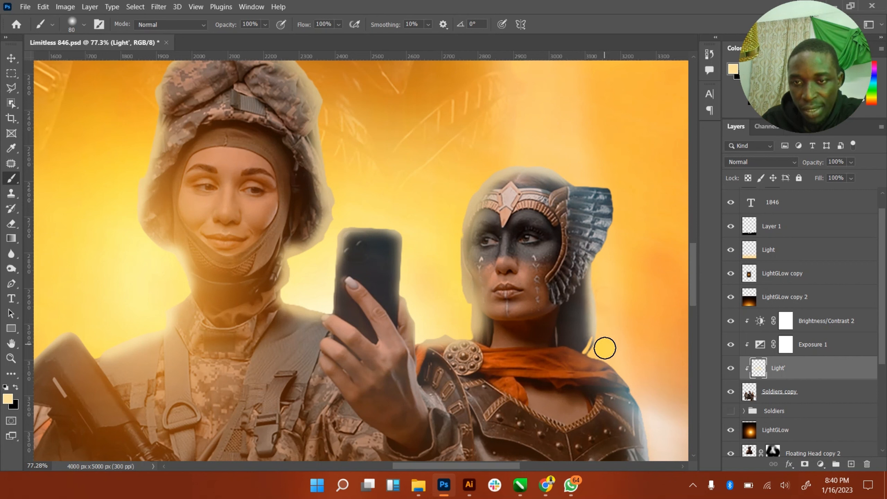
left_click_drag(637, 374, 594, 350)
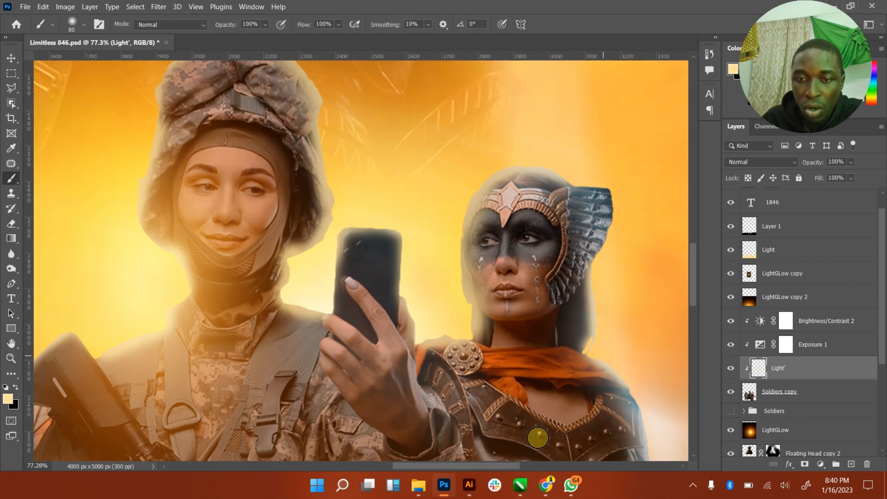
- Paint light with the 80 px brush down the masked warrior's outer shoulder and upper arm to the elbow
left_click_drag(508, 465, 528, 465)
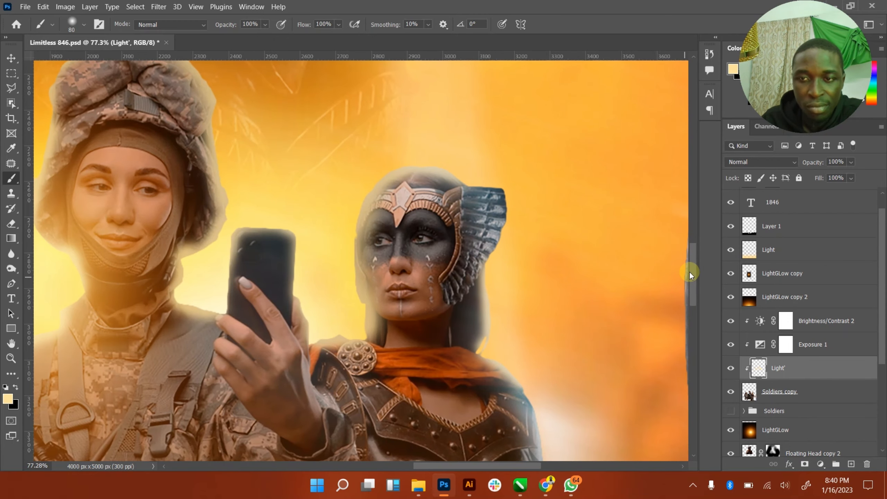
scroll(694, 293, "down", 5)
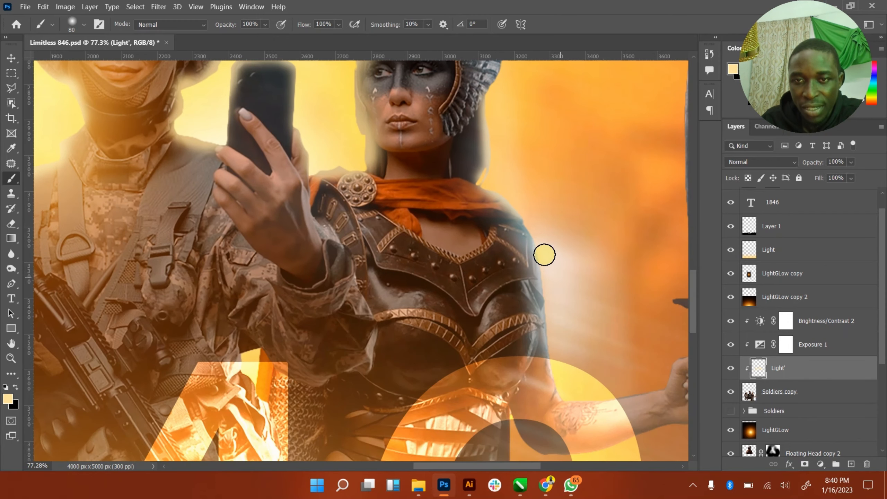
scroll(559, 308, "down", 1)
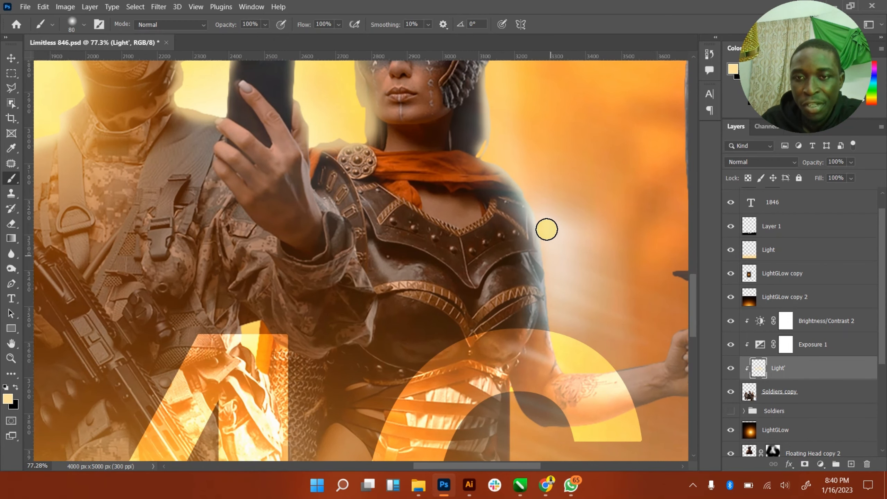
mouse_move(545, 224)
left_mouse_down()
mouse_move(564, 359)
mouse_move(659, 359)
mouse_move(545, 404)
left_mouse_up()
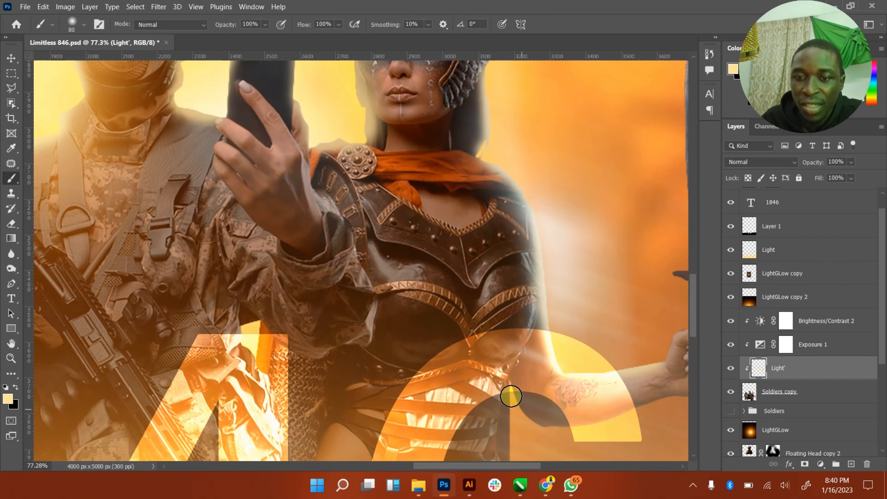
- Reduce the brush to 40 px and paint light between the masked warrior's waist and elbow and under her forearm
scroll(521, 418, "down", 2)
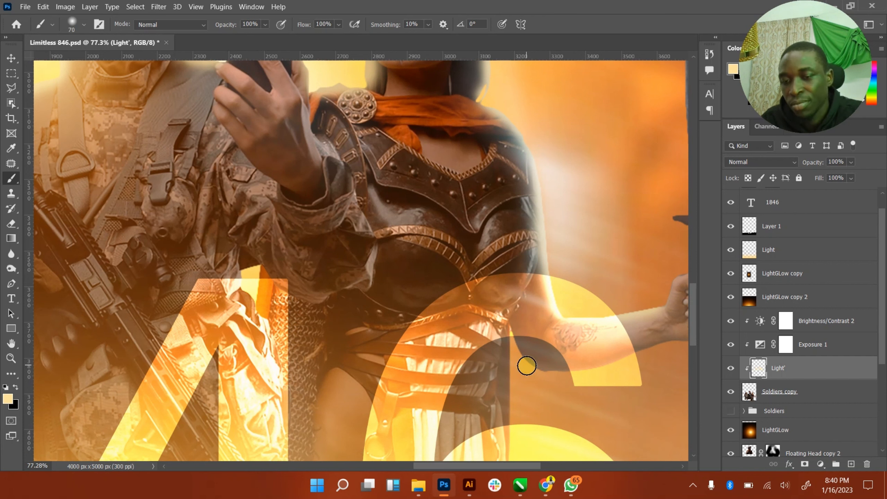
key("bracketleft")
key("bracketleft")
mouse_move(510, 329)
left_mouse_down()
mouse_move(515, 404)
mouse_move(515, 380)
left_mouse_up()
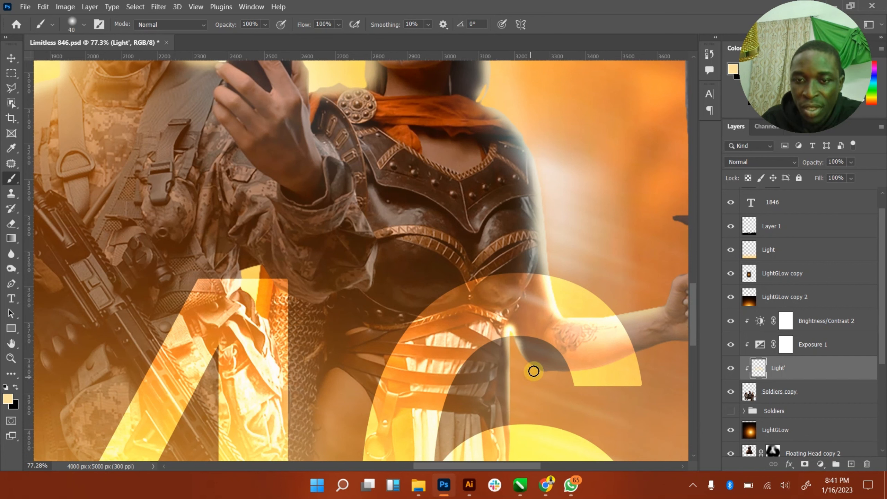
mouse_move(514, 332)
left_mouse_down()
mouse_move(534, 374)
mouse_move(555, 376)
left_mouse_up()
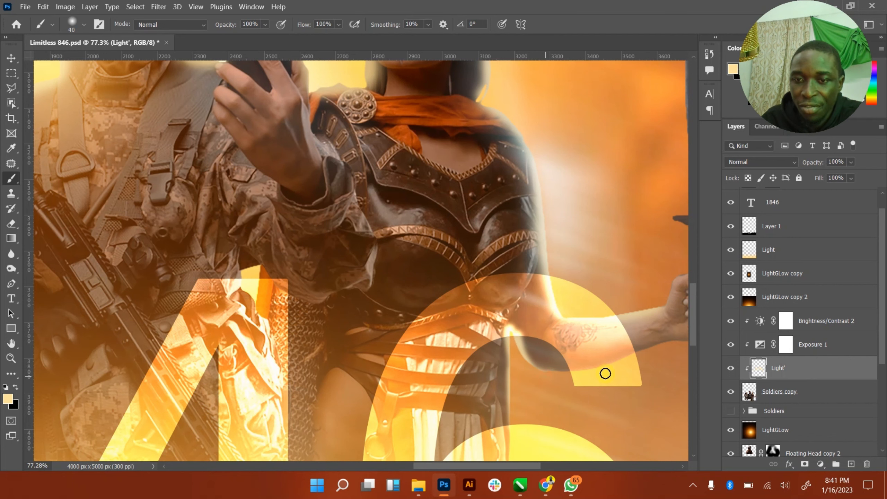
- Paint light on the masked warrior's sword hand, the sword grip and the left side of the guard with an 80 px brush
left_click_drag(503, 464, 542, 465)
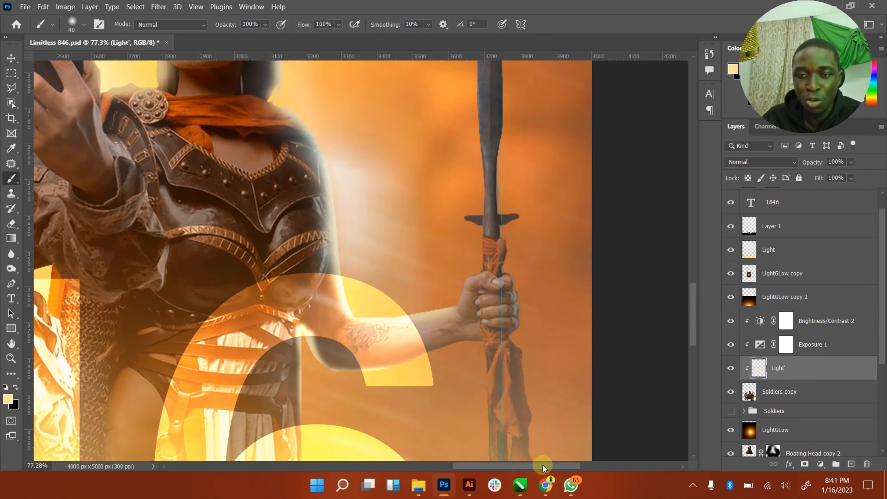
scroll(458, 361, "up", 2)
key("]")
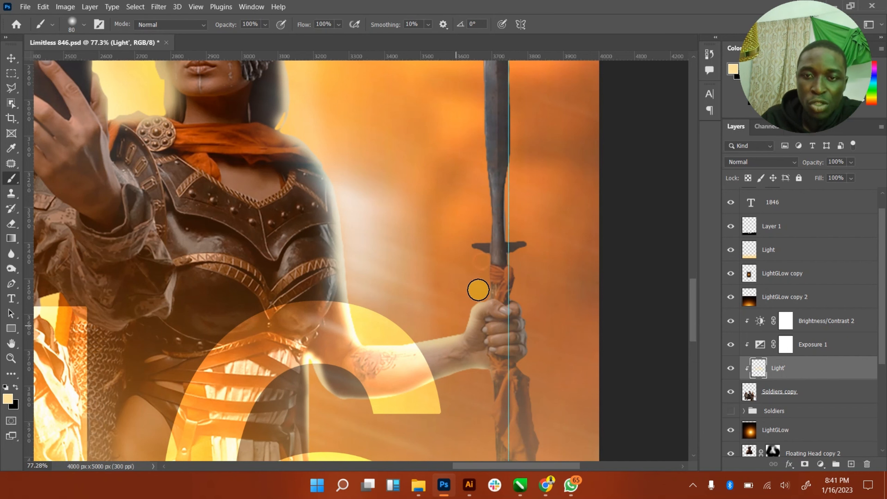
mouse_move(483, 281)
left_mouse_down()
mouse_move(481, 263)
mouse_move(450, 244)
mouse_move(475, 230)
left_mouse_up()
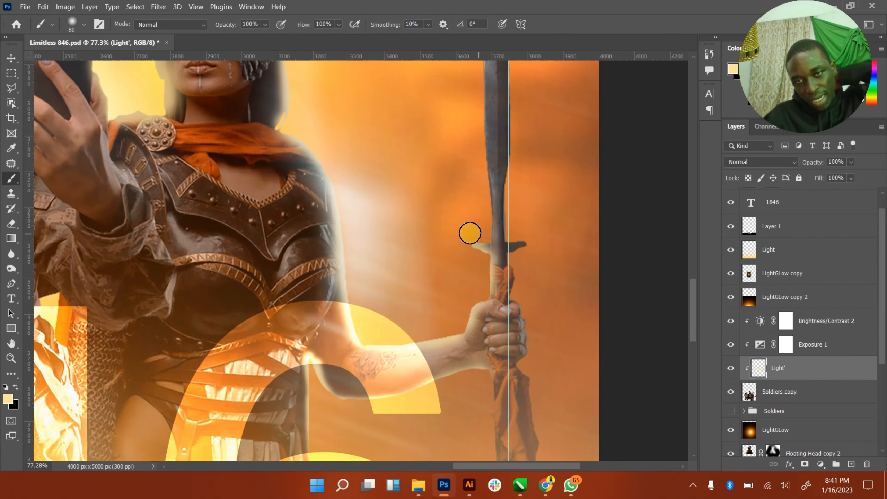
- Paint light along the left edge of the sword blade from the guard to the tip with the 80 px brush
scroll(470, 233, "up", 3)
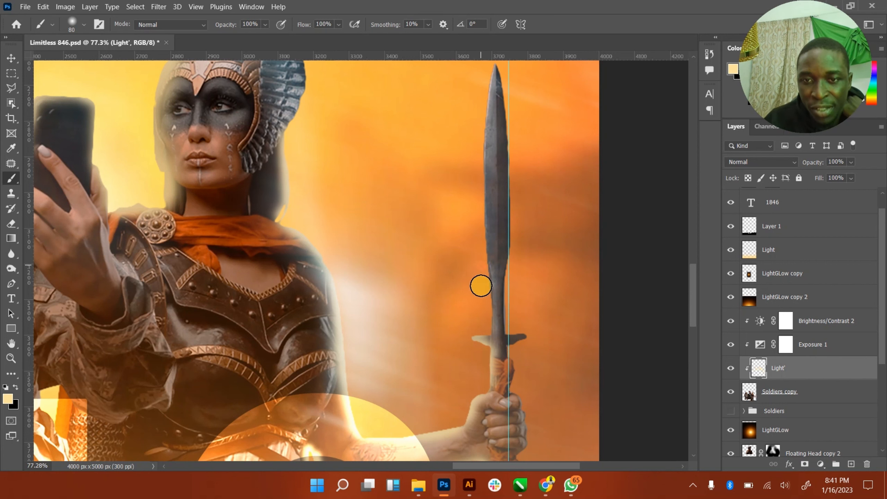
mouse_move(481, 286)
left_mouse_down()
mouse_move(483, 324)
mouse_move(469, 208)
left_mouse_up()
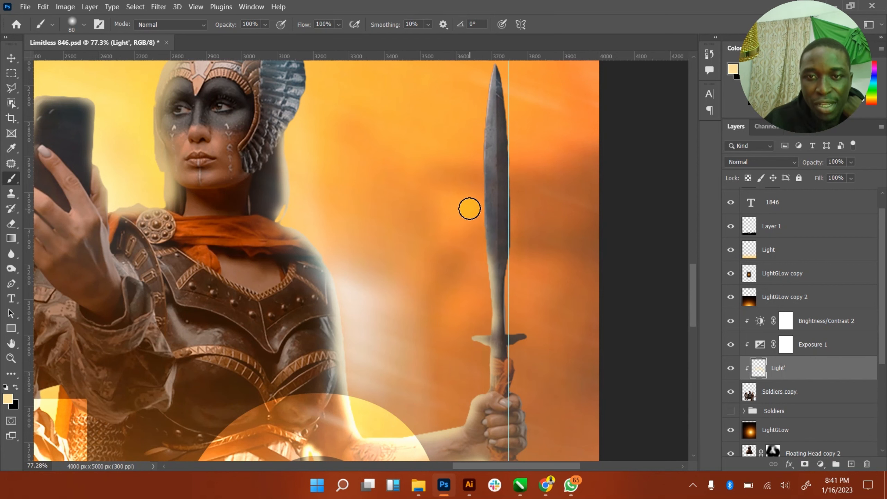
scroll(475, 253, "up", 3)
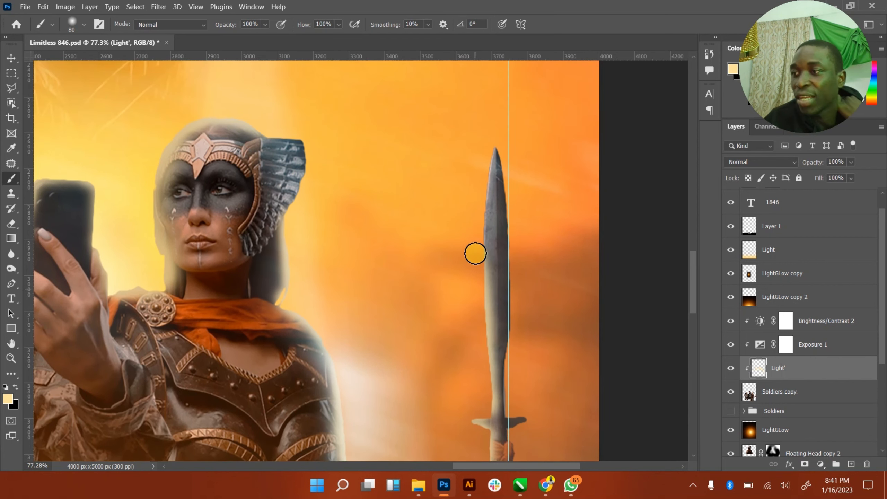
scroll(475, 253, "up", 1)
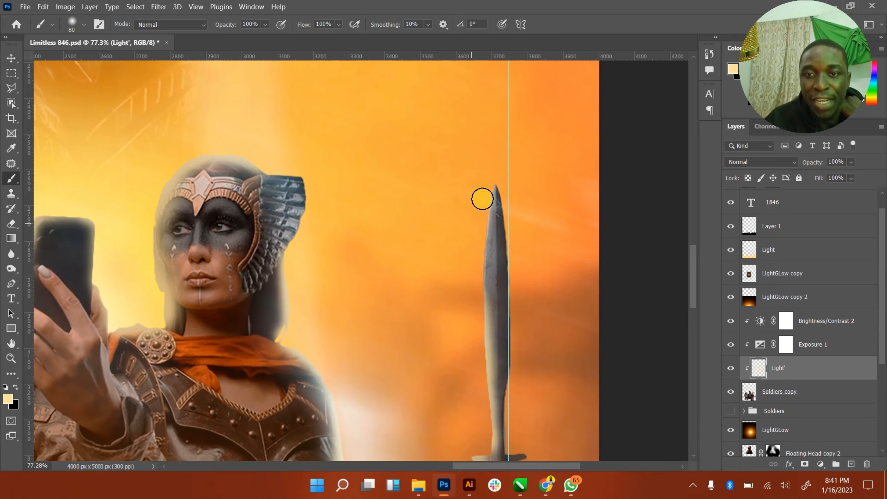
left_click_drag(482, 218, 476, 299)
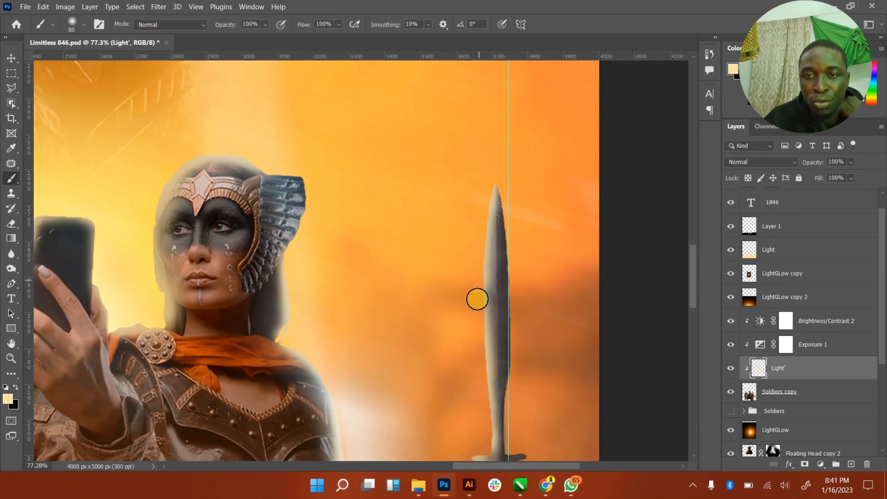
left_click_drag(488, 181, 474, 309)
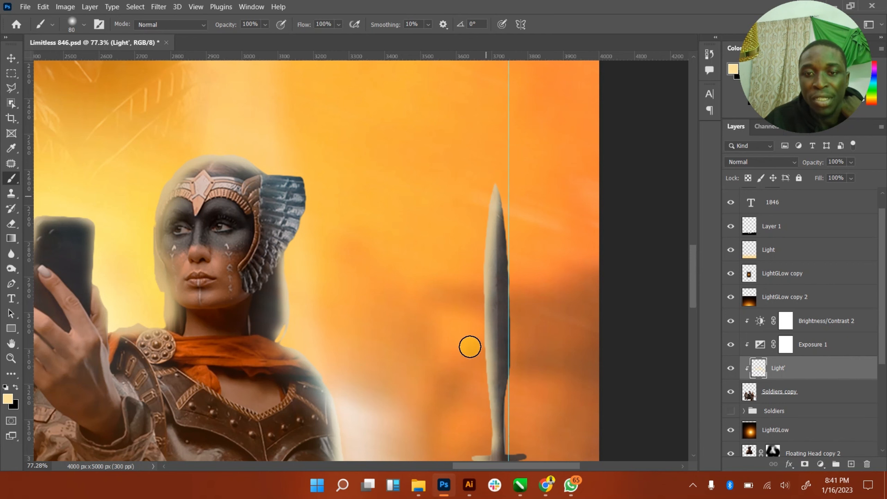
- Enlarge the brush to 150 px and broaden the light across the upper sword blade
scroll(663, 265, "down", 3)
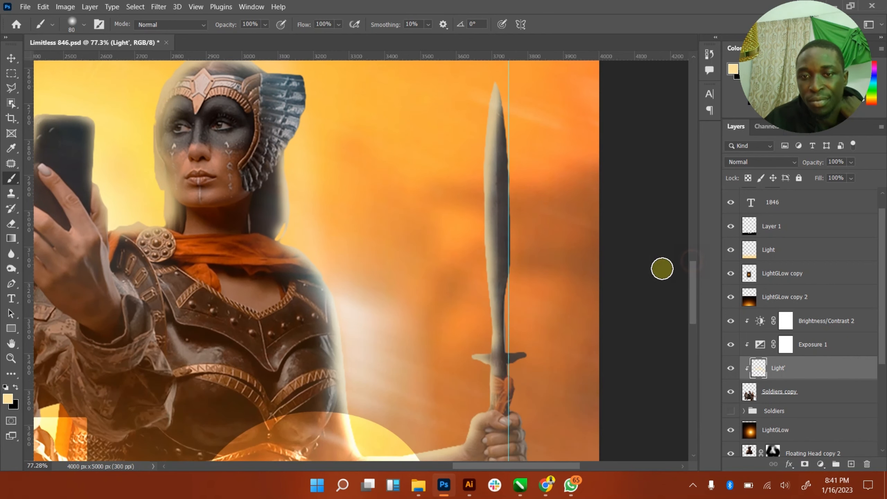
key("bracketright")
key("bracketright")
key("bracketright")
key("bracketright")
left_click_drag(485, 136, 468, 257)
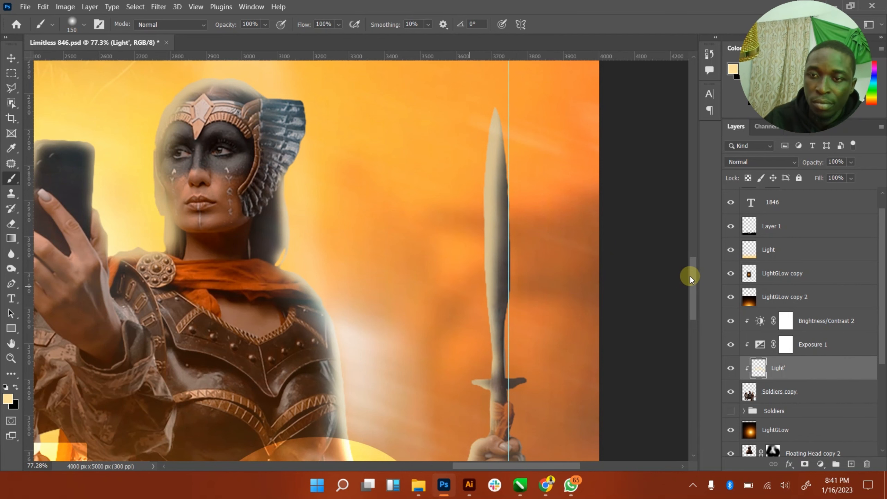
- Reduce the brush to 90 px and paint light down the left edge of the sword below the masked warrior's hand and along her skirt
left_click_drag(694, 278, 692, 328)
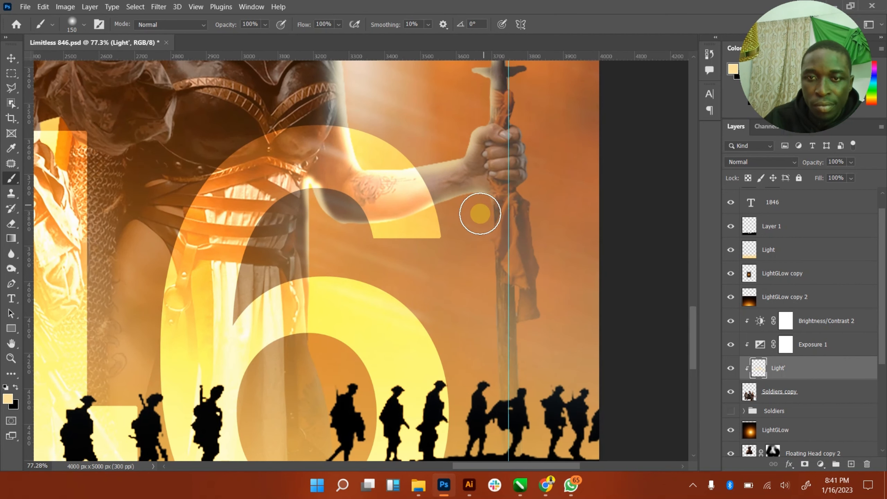
key("bracketleft")
key("bracketleft")
key("bracketleft")
mouse_move(487, 195)
left_mouse_down()
mouse_move(483, 372)
mouse_move(493, 307)
mouse_move(481, 384)
left_mouse_up()
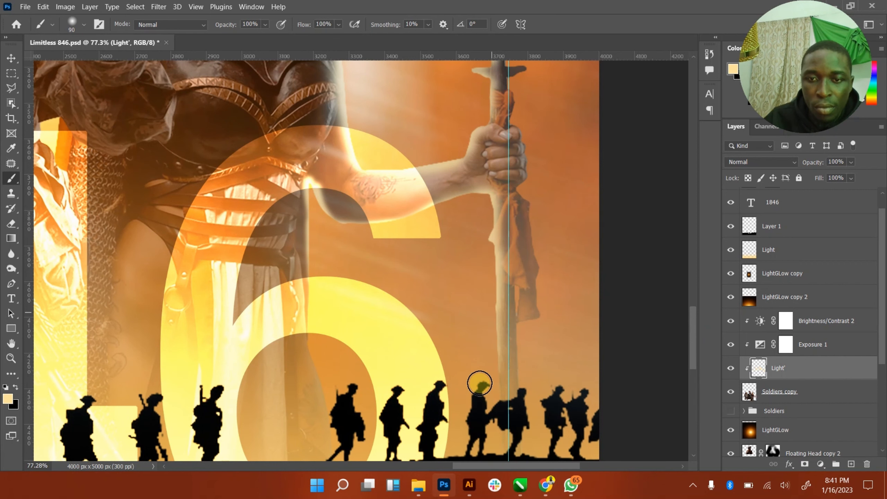
mouse_move(322, 257)
left_mouse_down()
mouse_move(328, 359)
mouse_move(316, 329)
left_mouse_up()
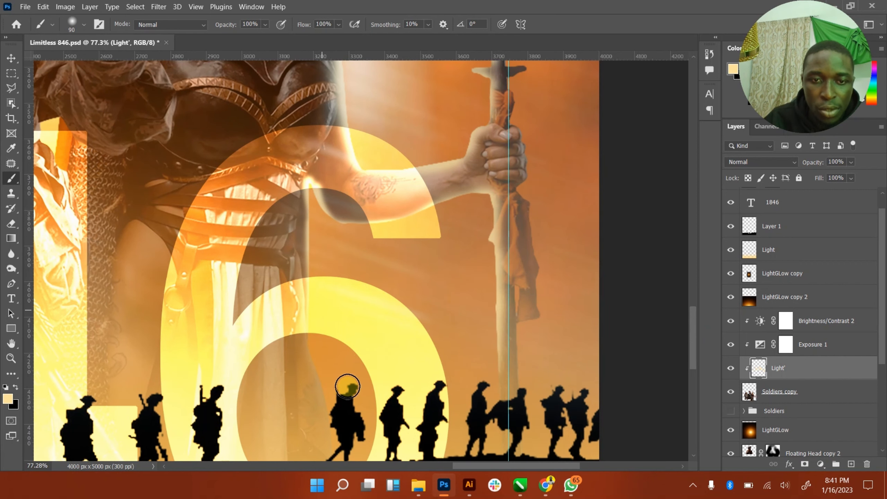
scroll(333, 359, "down", 2)
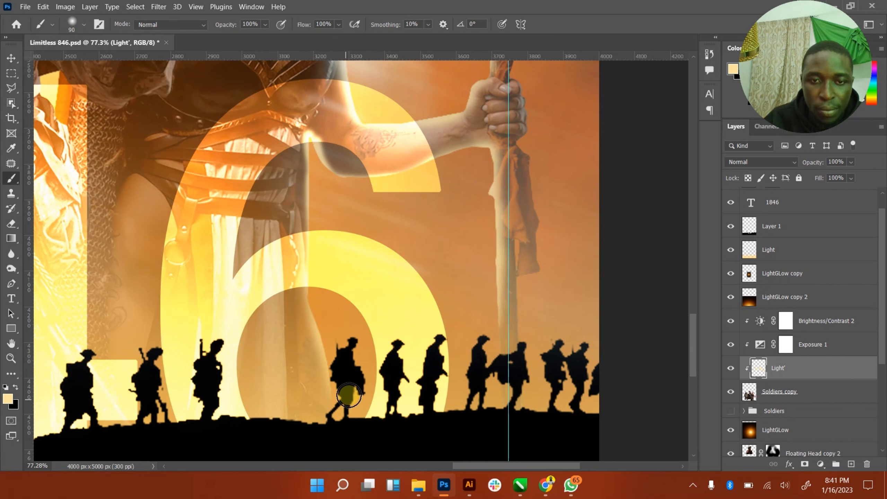
left_click_drag(488, 206, 489, 382)
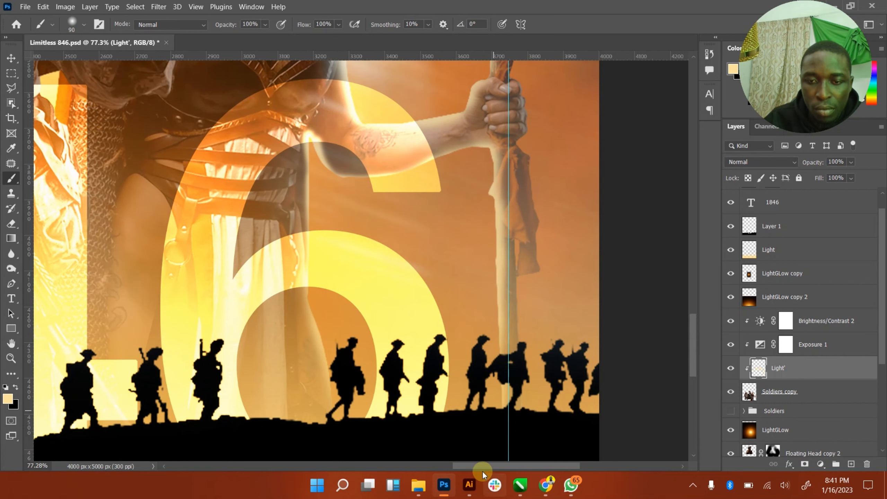
- Paint light along the left soldier's outer leg edge behind the 1 with the 90 px brush and show the whole poster
left_click_drag(483, 468, 412, 461)
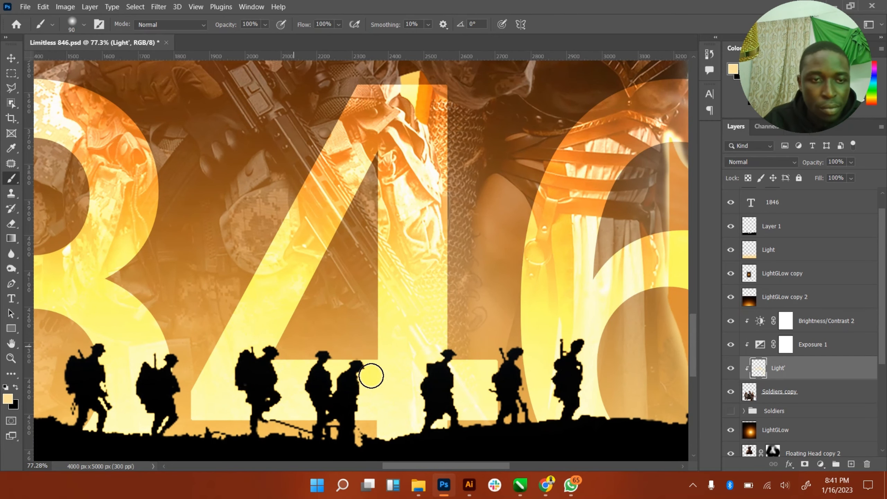
left_click_drag(452, 467, 364, 458)
left_click_drag(209, 228, 199, 279)
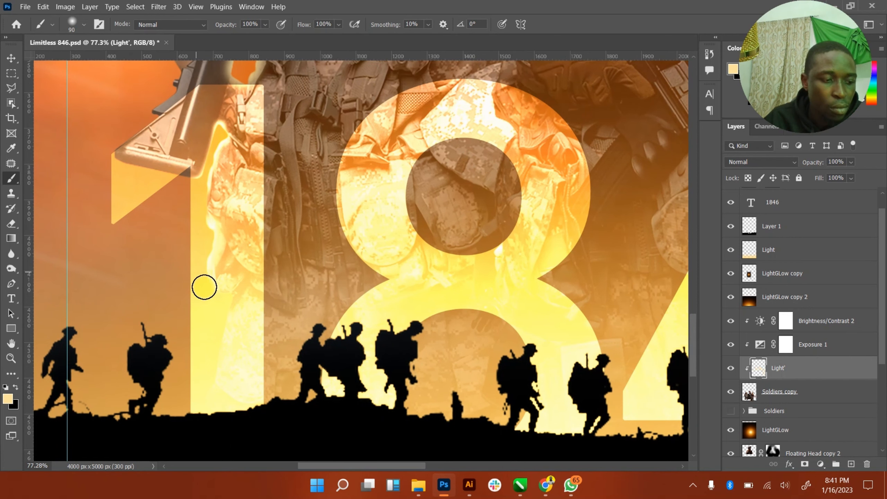
double_click(11, 346)
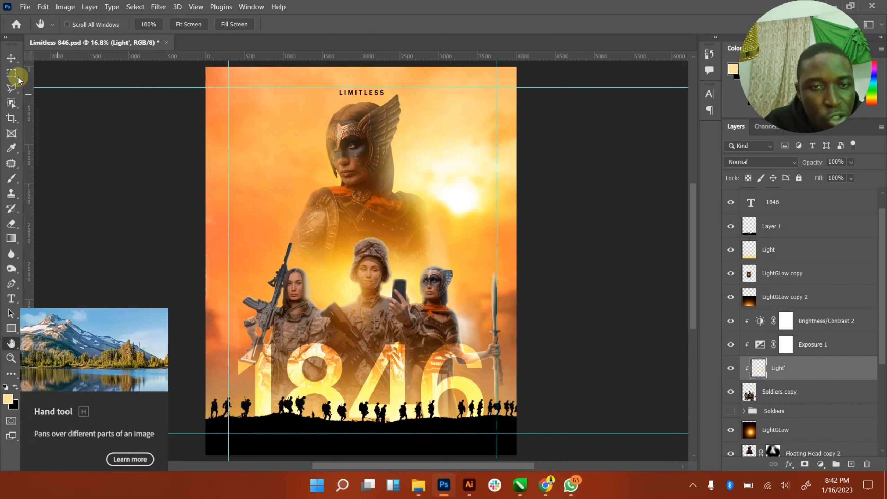
- Set the Light' layer's blend mode to Overlay, comparing the poster with the layer hidden and shown
left_click(11, 58)
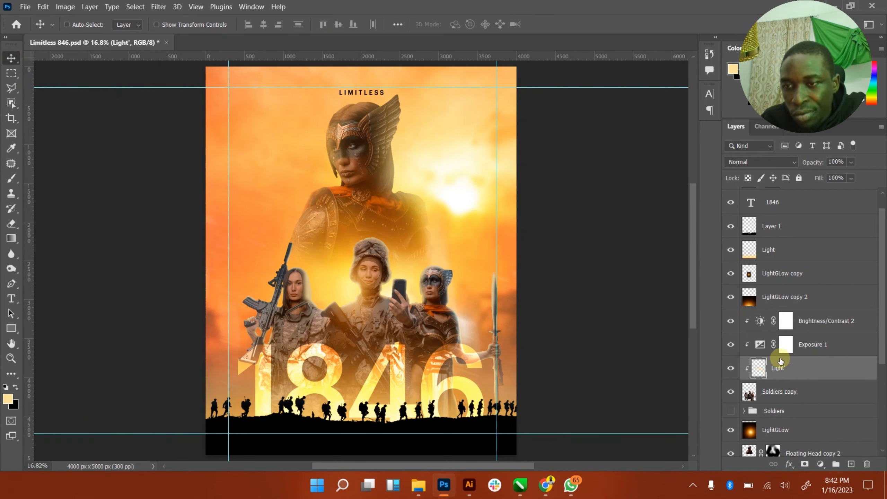
left_click(731, 368)
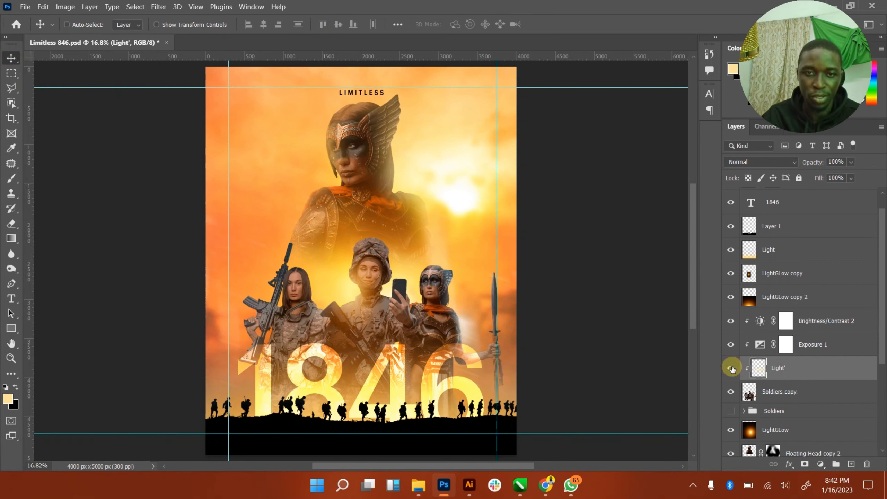
left_click(731, 368)
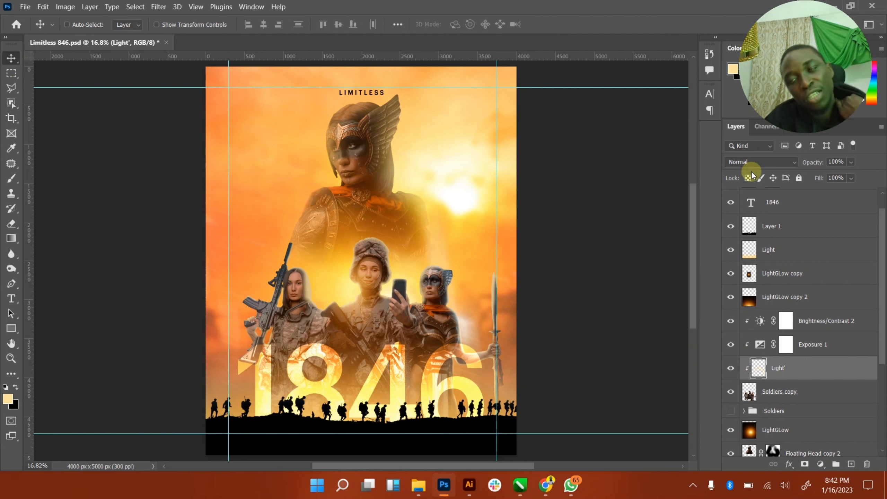
left_click(787, 164)
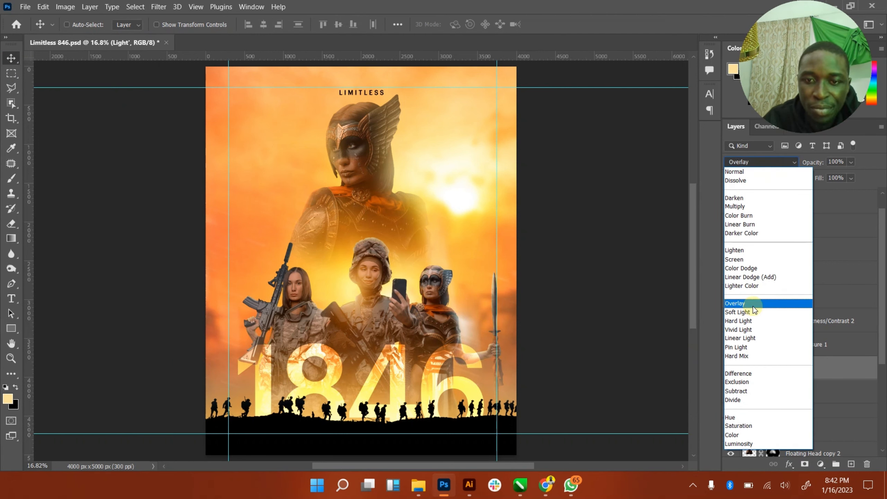
left_click(753, 307)
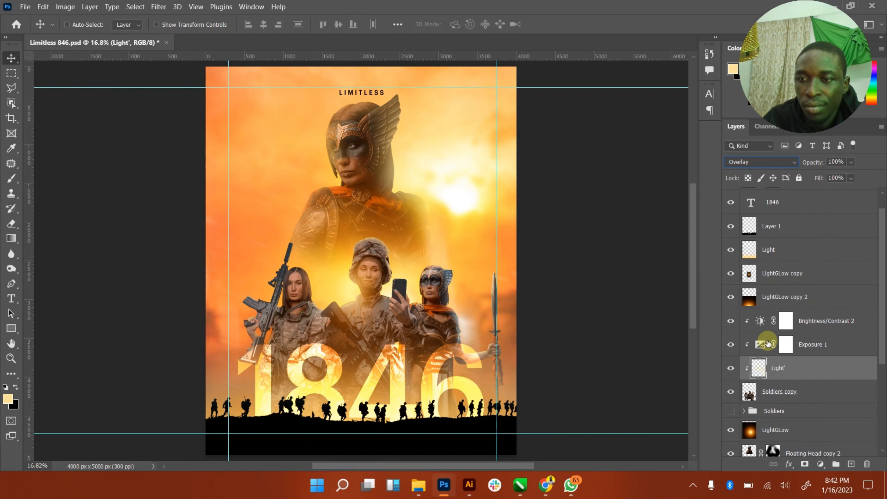
left_click(733, 368)
left_click(732, 368)
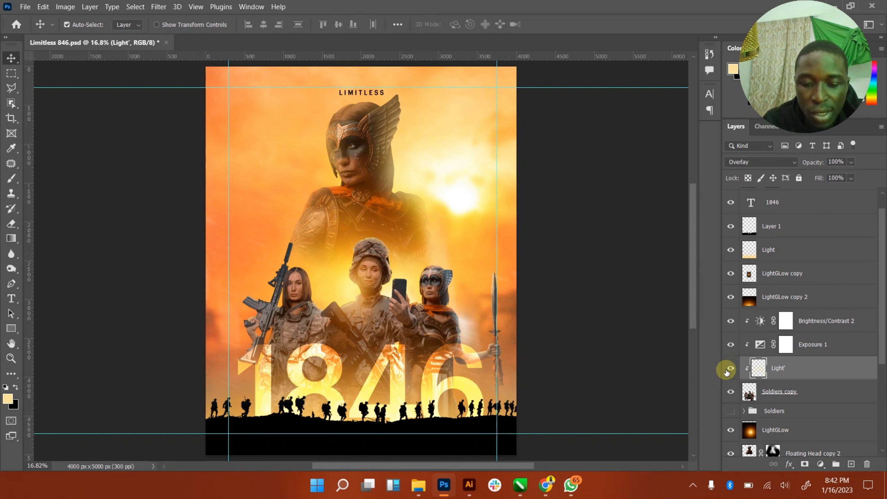
- Duplicate the Light' layer, clip the copy to the Soldiers copy layer, and compare it hidden and shown
key("ctrl")
key("ctrl+j")
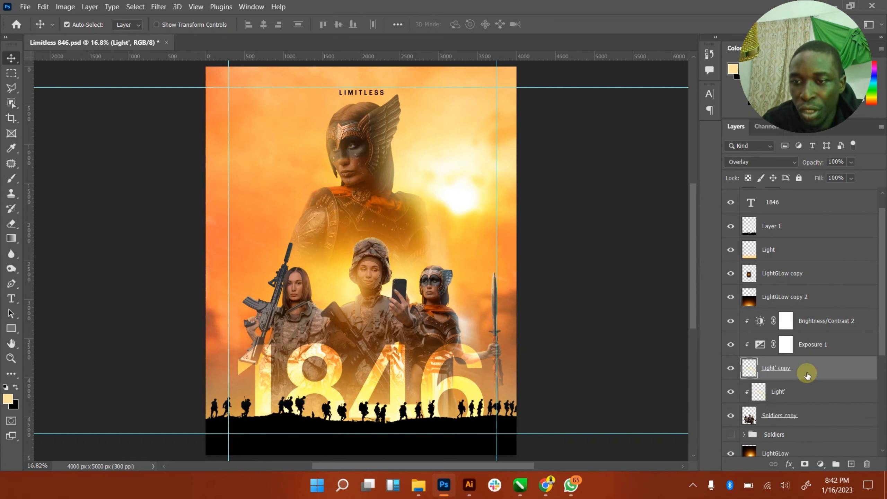
right_click(813, 368)
left_click(732, 226)
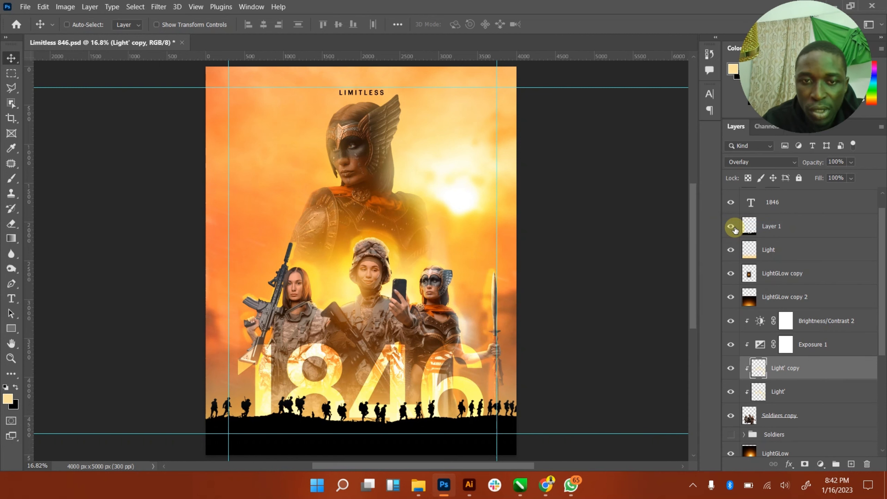
left_click(731, 367)
left_click(731, 368)
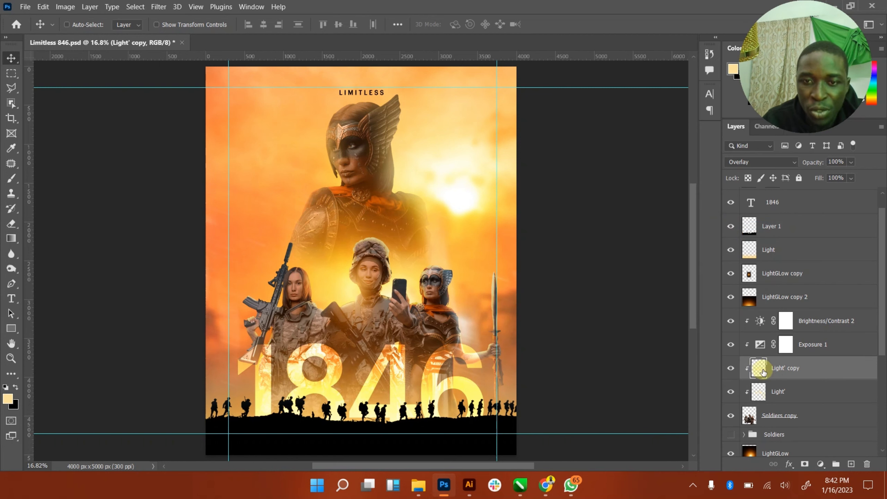
- Set the Light' copy layer to Soft Light blending with a 54% fill
left_click(786, 162)
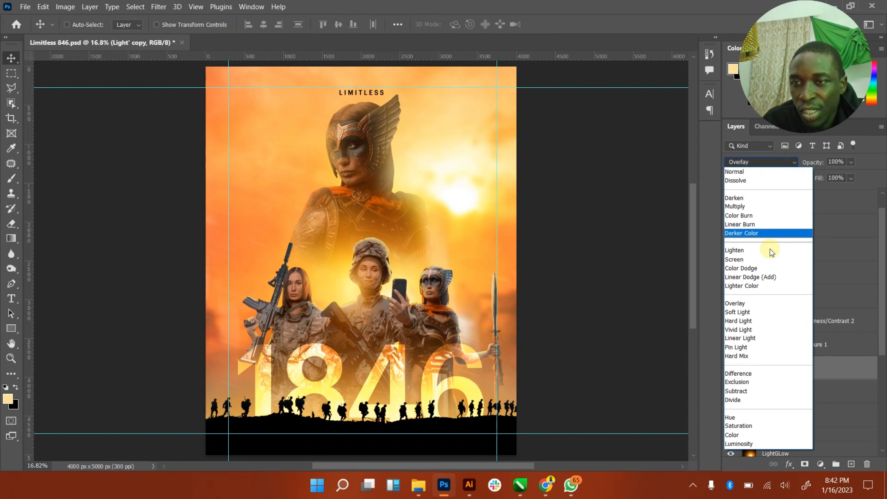
left_click(752, 313)
left_click(840, 192)
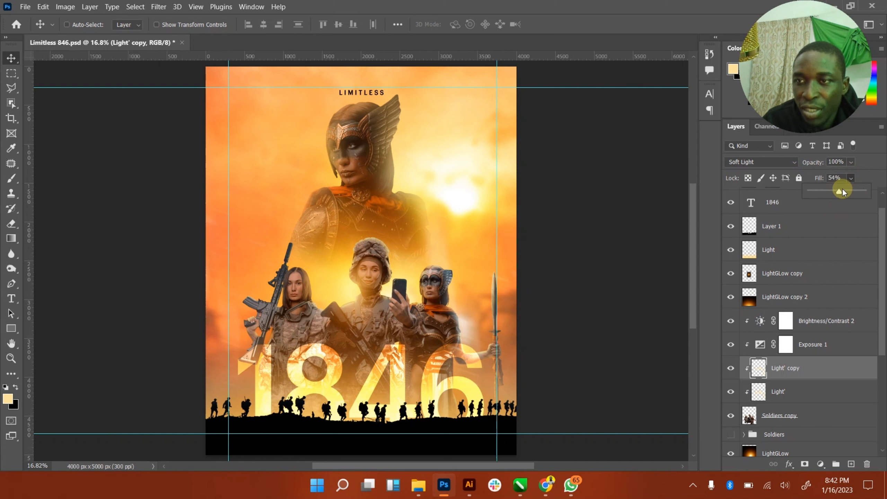
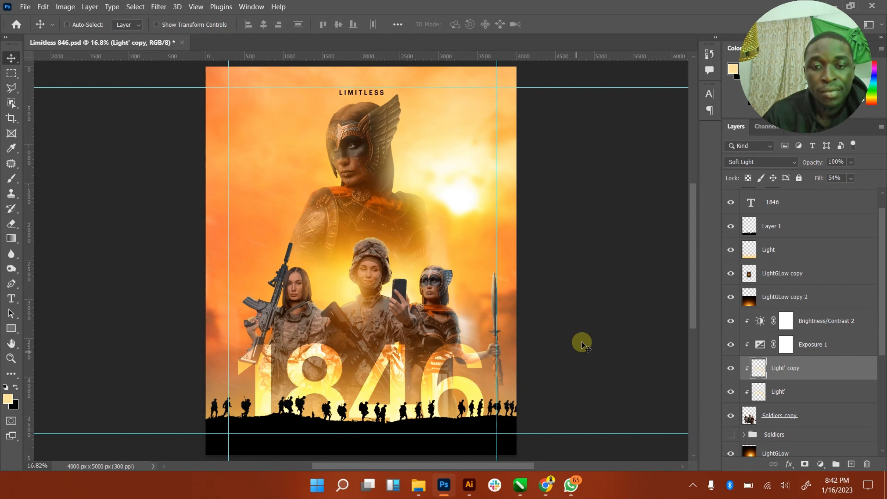
- Create a clipped layer named Shadow directly above the Soldiers copy layer and ready the brush with black
left_click(793, 410)
left_click(851, 464)
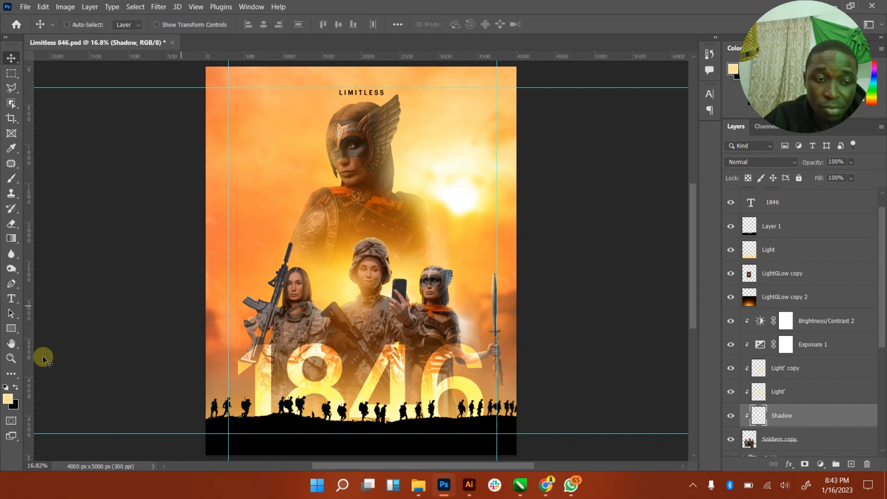
left_click(15, 386)
left_click(11, 179)
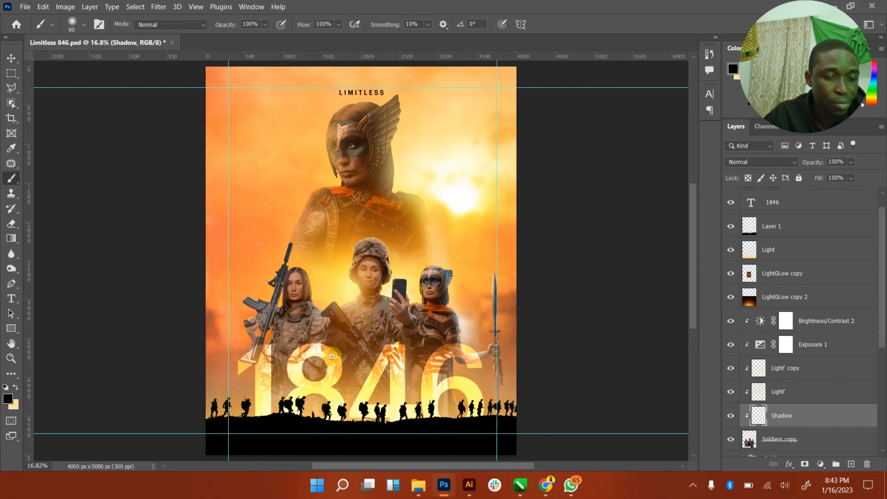
- Enlarge the soft brush to 2000 px and paint black shadow over the three soldiers' lower bodies behind the 1846 title
left_click(11, 358)
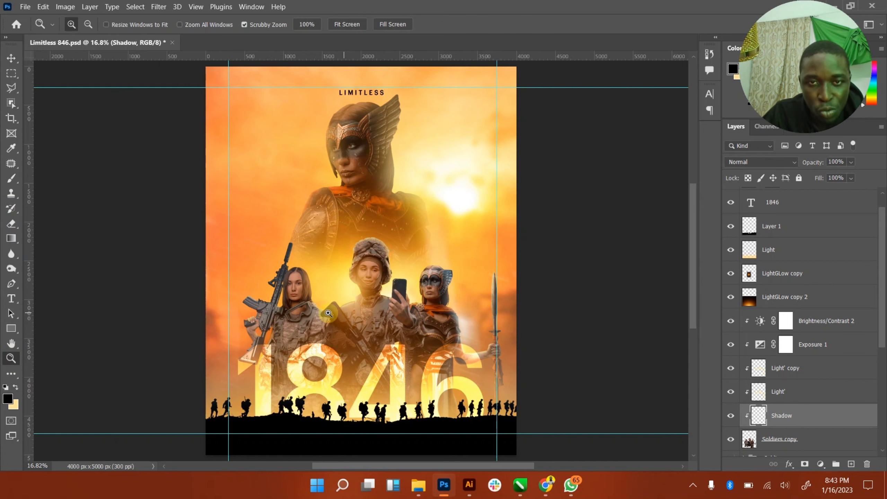
mouse_move(328, 313)
left_mouse_down()
mouse_move(304, 313)
mouse_move(332, 311)
left_mouse_up()
left_click_drag(285, 336, 292, 337)
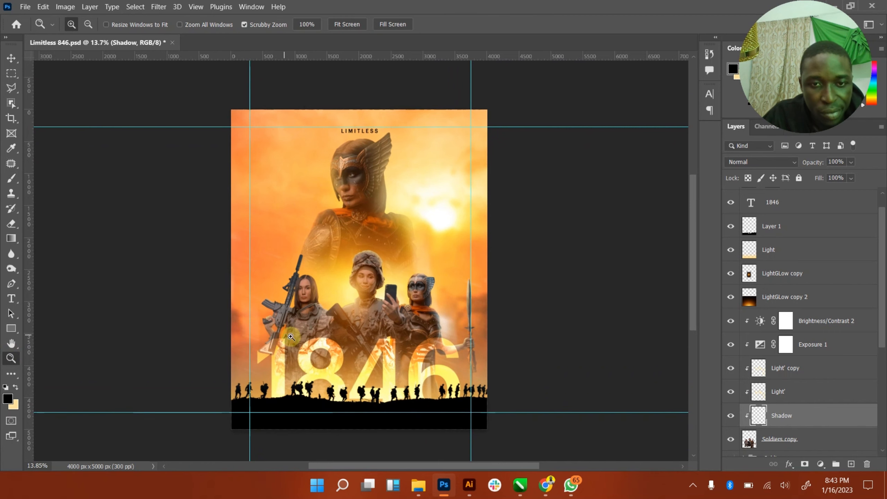
left_click(11, 241)
left_click(11, 181)
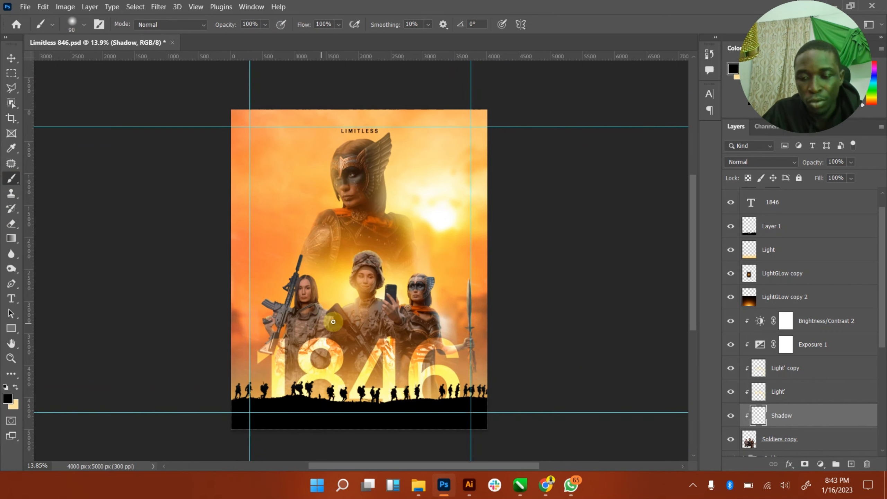
key("bracketright")
key("bracketright")
key("bracketright")
key("bracketright")
key("bracketright")
key("bracketright")
key("bracketright")
key("bracketright")
key("bracketright")
key("bracketright")
key("bracketright")
key("bracketright")
key("bracketright")
key("bracketright")
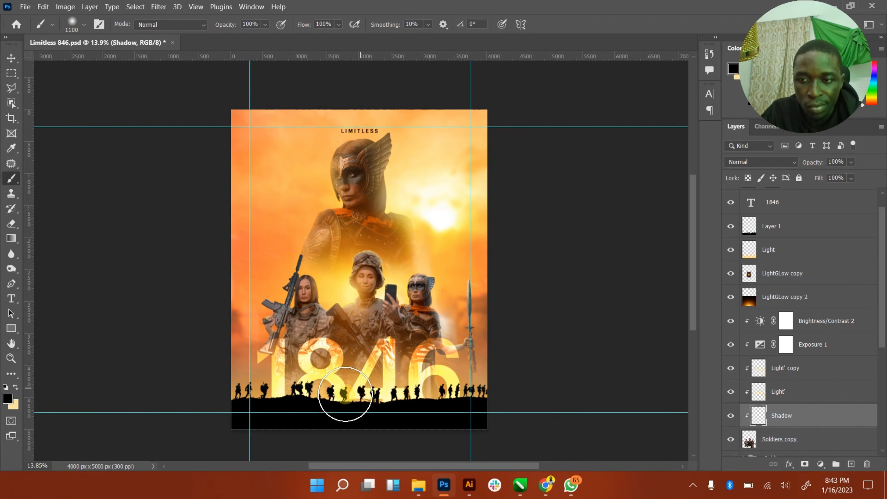
mouse_move(316, 398)
left_mouse_down()
mouse_move(303, 437)
mouse_move(359, 399)
mouse_move(402, 425)
mouse_move(430, 373)
mouse_move(447, 392)
mouse_move(422, 419)
mouse_move(286, 412)
mouse_move(260, 390)
mouse_move(281, 372)
mouse_move(259, 397)
mouse_move(280, 380)
left_mouse_up()
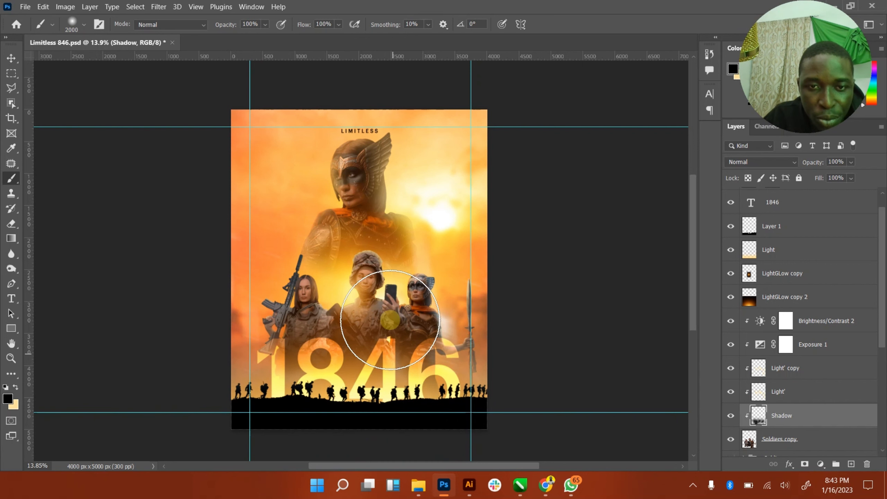
- Lower the brush opacity to 31% and paint softer shadow over the soldiers' upper bodies
left_click_drag(265, 25, 249, 39)
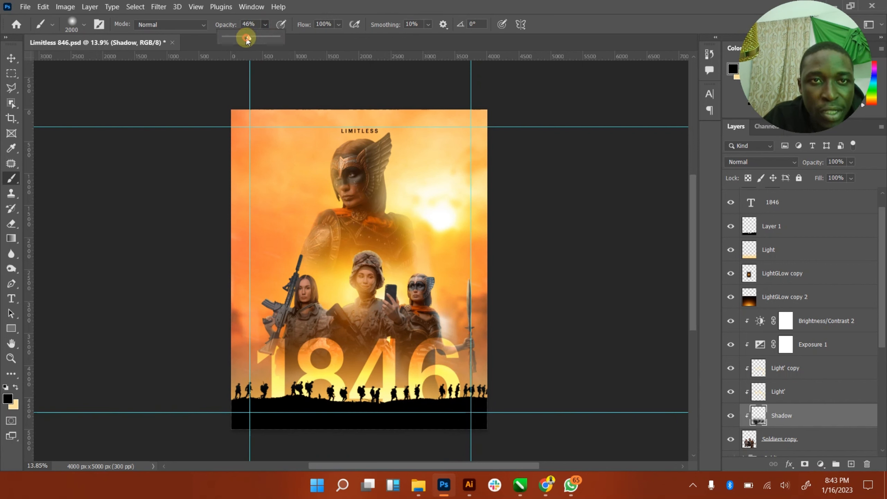
left_click(353, 313)
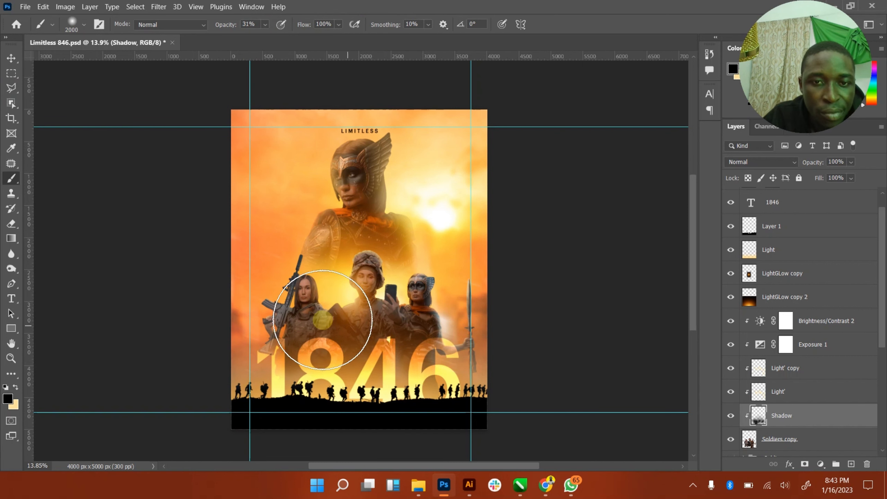
left_click(11, 58)
- Set the Shadow layer to Soft Light with 63% fill and 67% opacity, and compare it hidden and shown
left_click(788, 163)
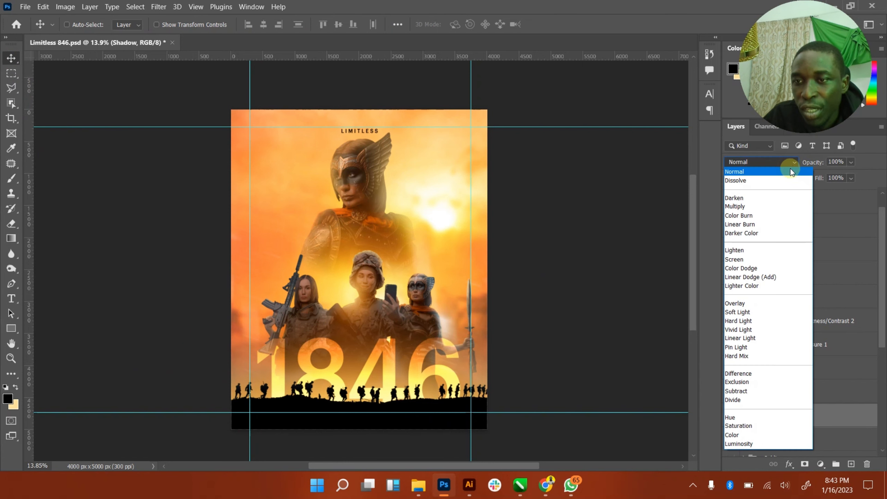
left_click(747, 312)
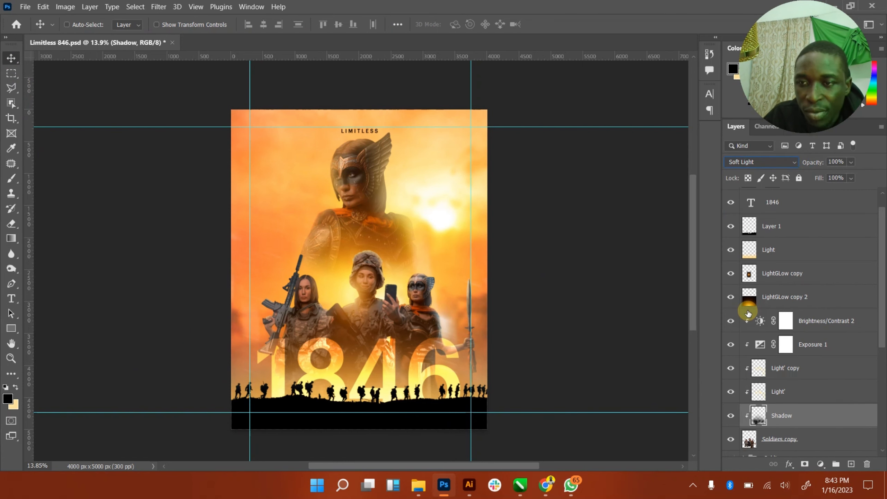
left_click(852, 178)
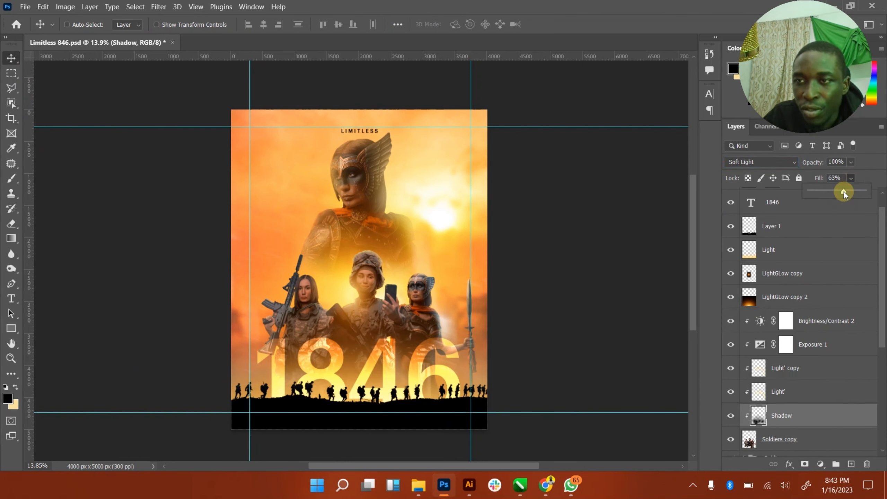
left_click(852, 162)
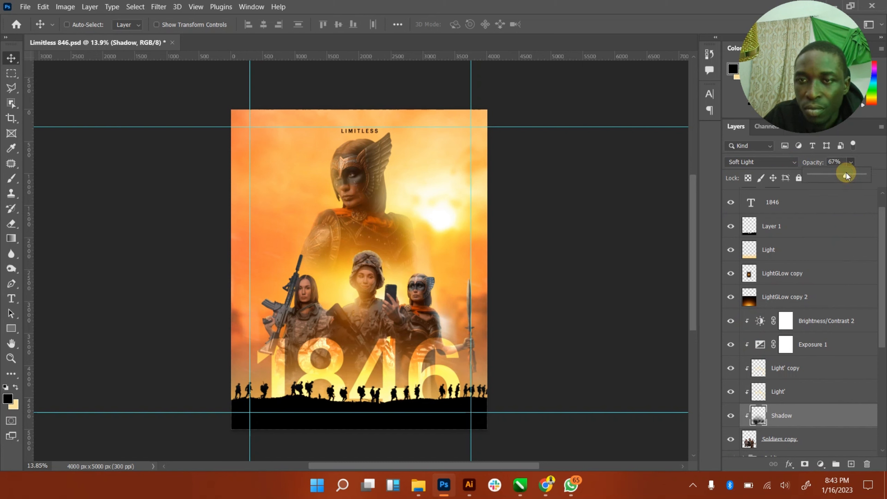
left_click(726, 419)
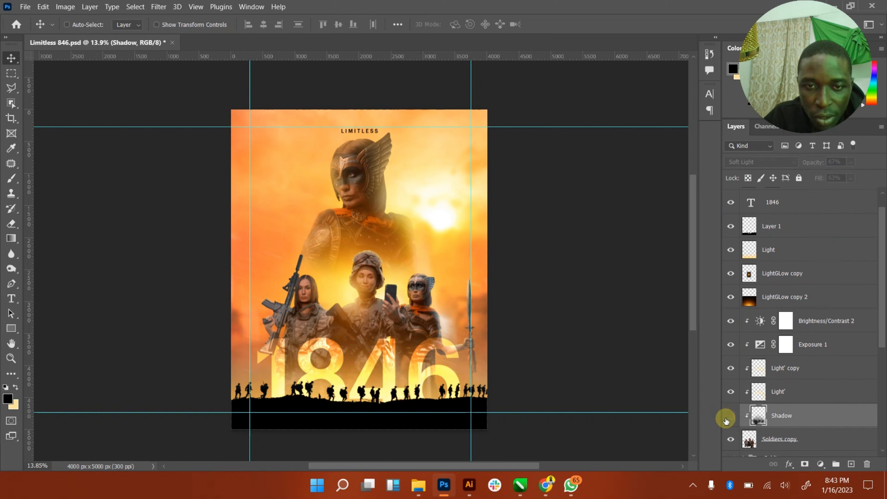
left_click(726, 418)
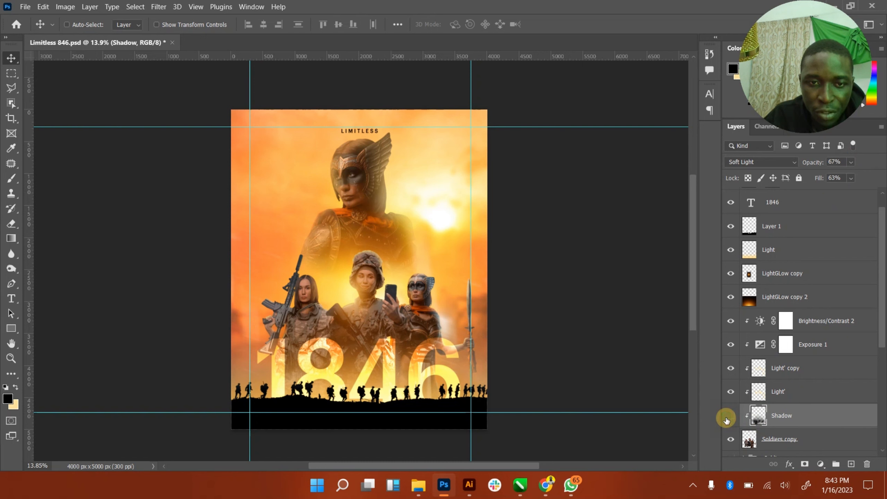
- Show the Shadow layer again and save the poster document
left_click(727, 419)
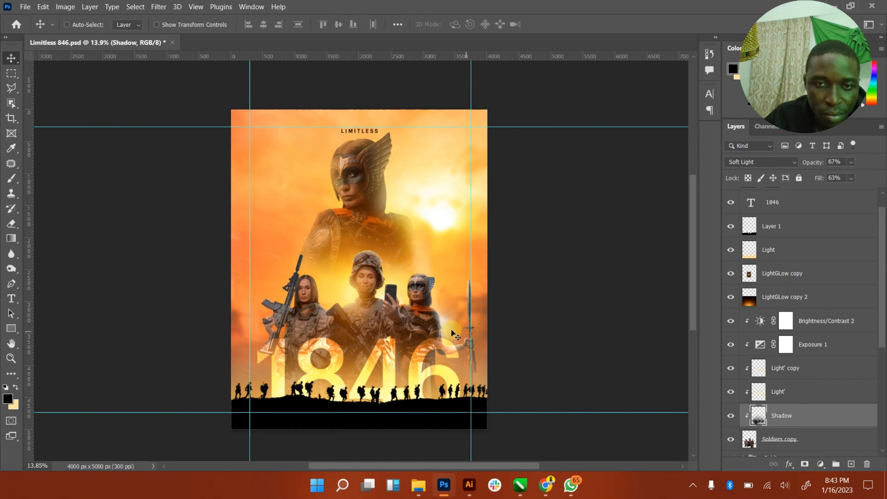
key("ctrl+s")
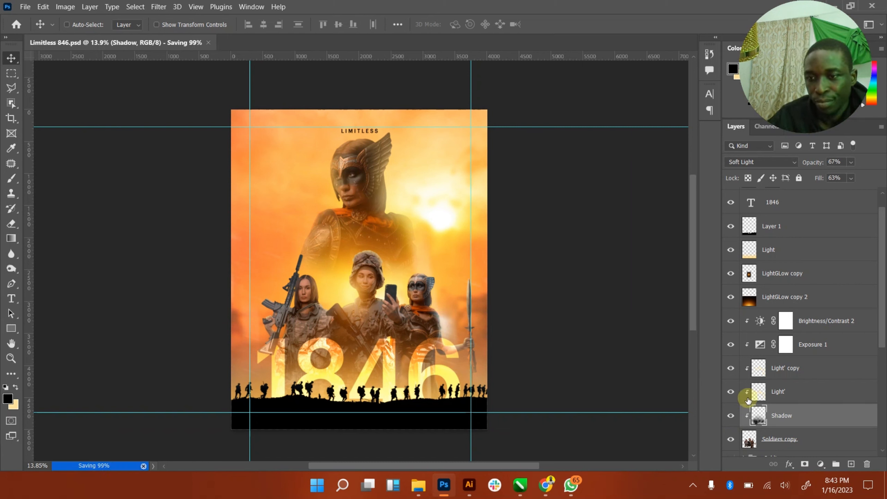
- Compare the poster with the Floating Head copy and Floating Head copy 2 layers each hidden and shown
scroll(760, 384, "down", 5)
scroll(761, 378, "down", 2)
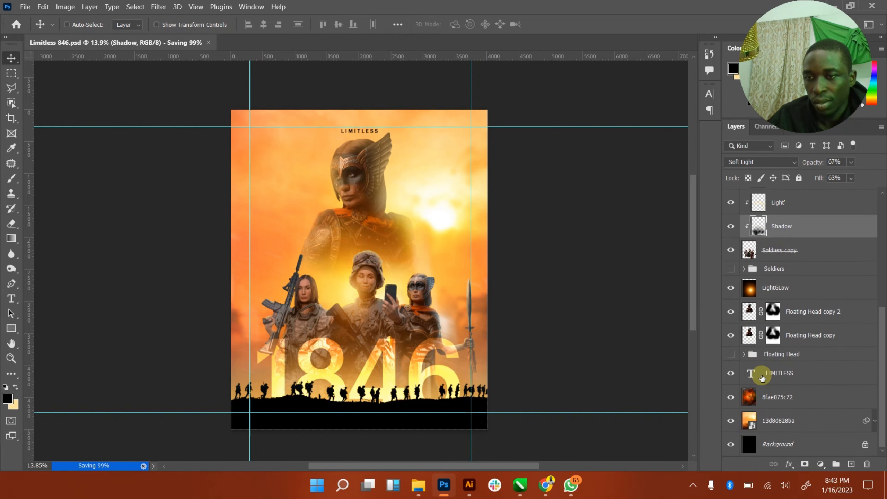
left_click(812, 311)
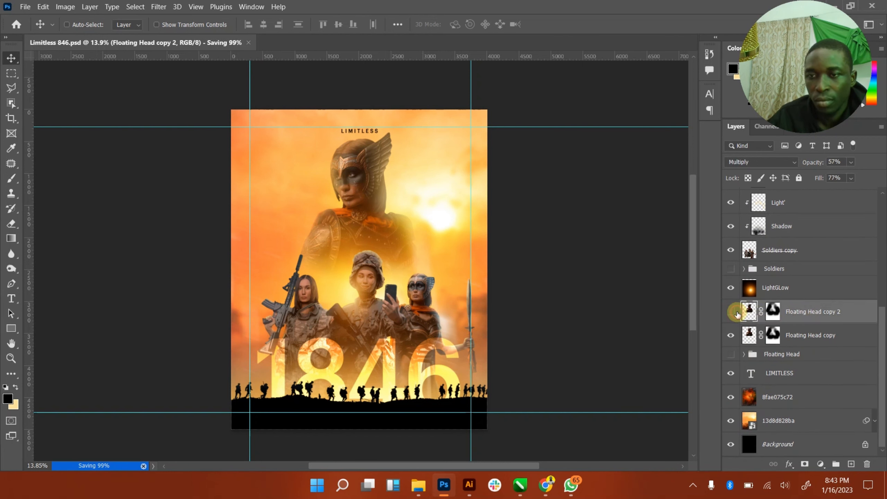
left_click(737, 311)
left_click(737, 312)
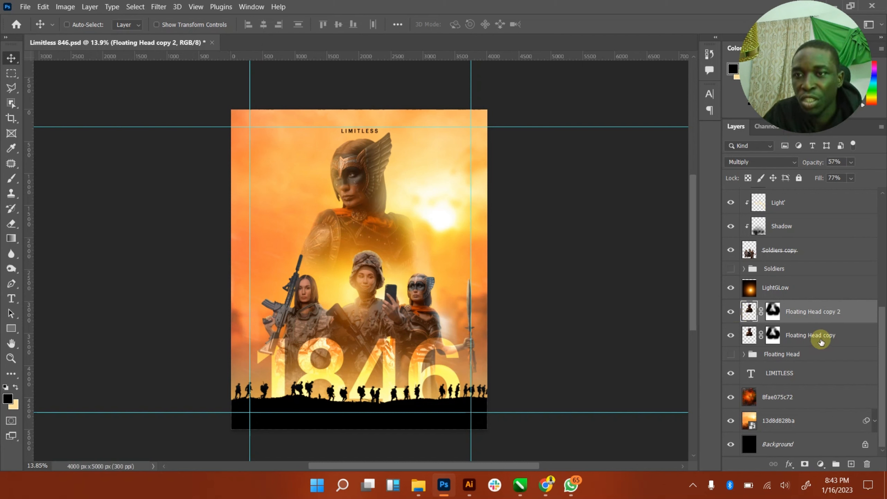
left_click(744, 336)
left_click(736, 336)
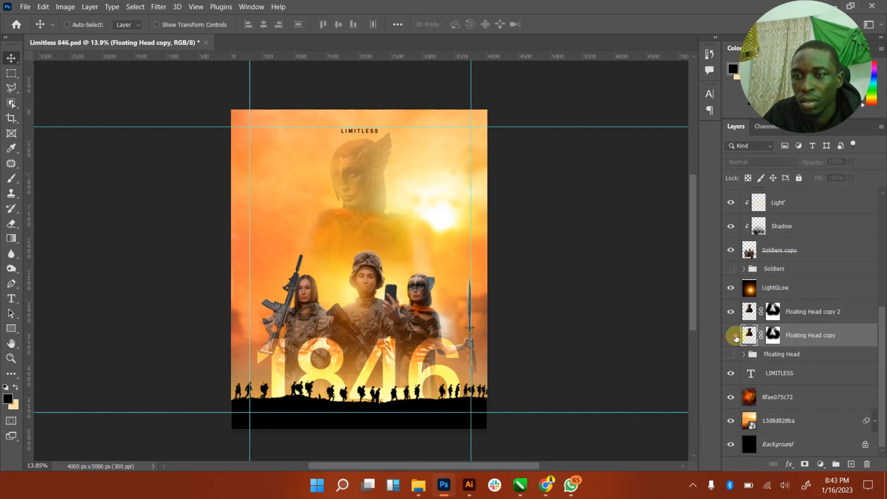
left_click(735, 336)
left_click(731, 312)
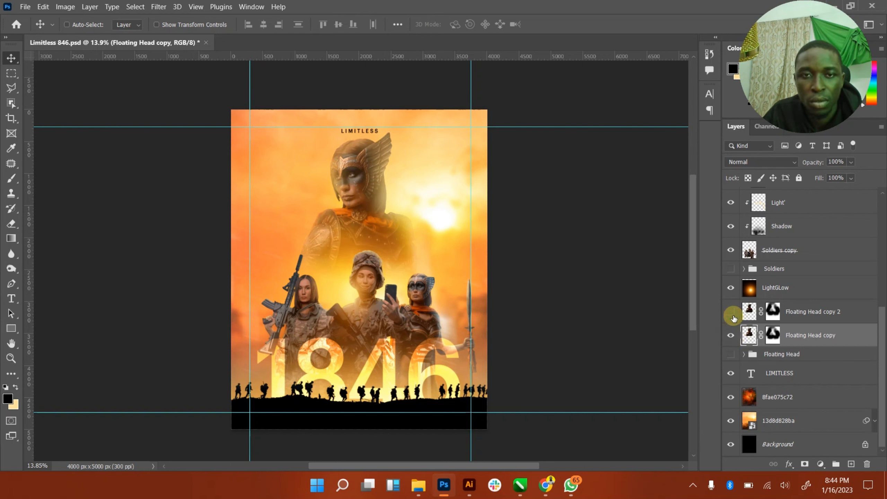
left_click(732, 336)
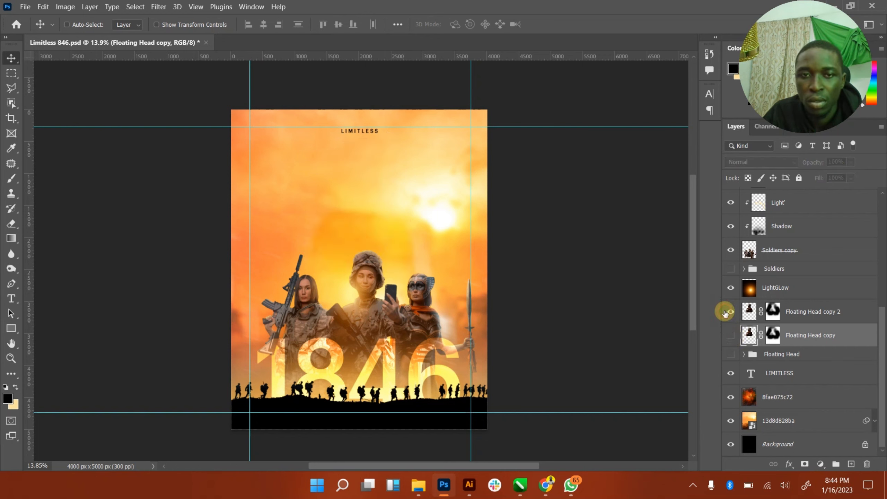
left_click(726, 312)
left_click(729, 334)
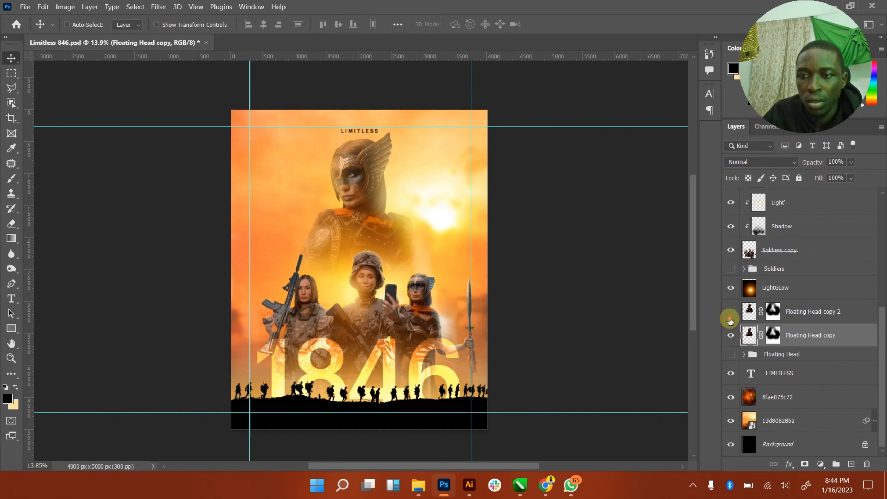
left_click(730, 319)
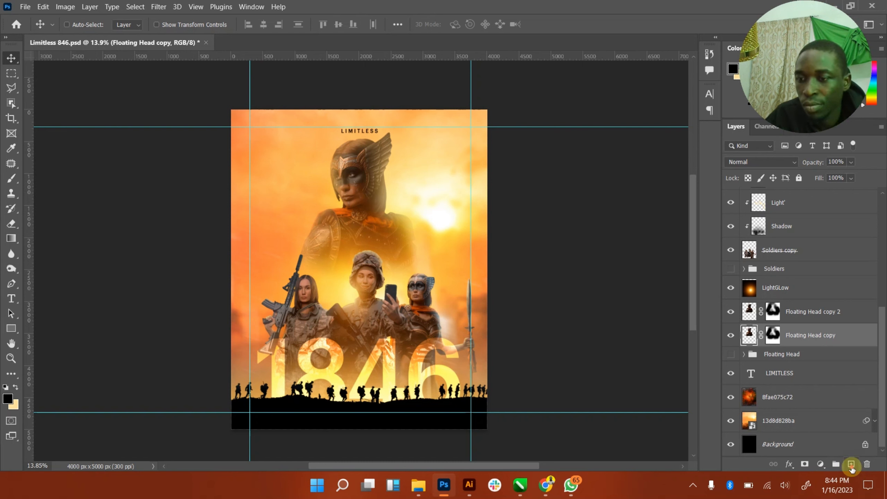
- Create a layer named Light directly above Floating Head copy and clip it to that layer
left_click(851, 464)
double_click(770, 335)
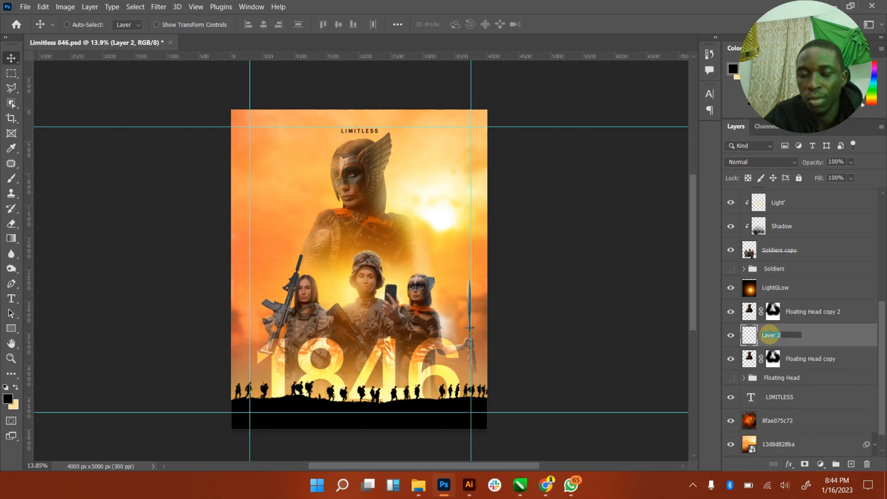
type("Light")
key("Return")
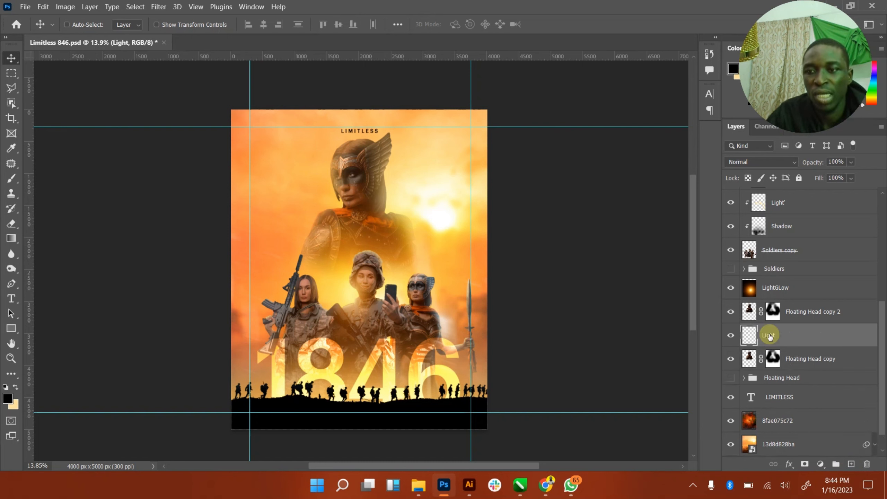
right_click(797, 336)
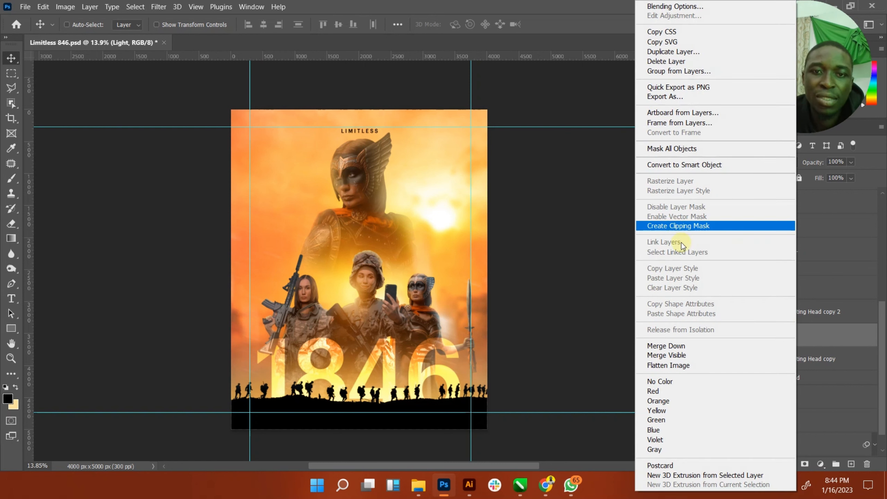
left_click(695, 226)
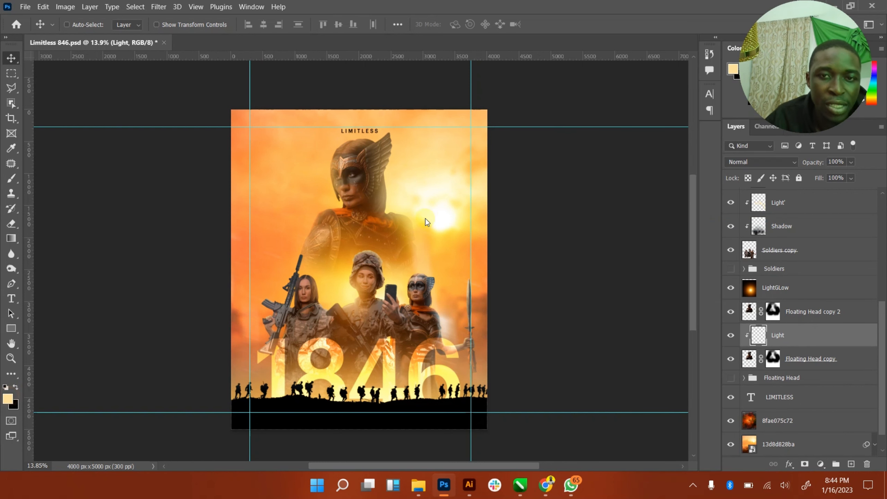
- Set the foreground colour to white (ffffff) and reduce the soft brush to 400 px
left_click_drag(435, 132, 370, 71)
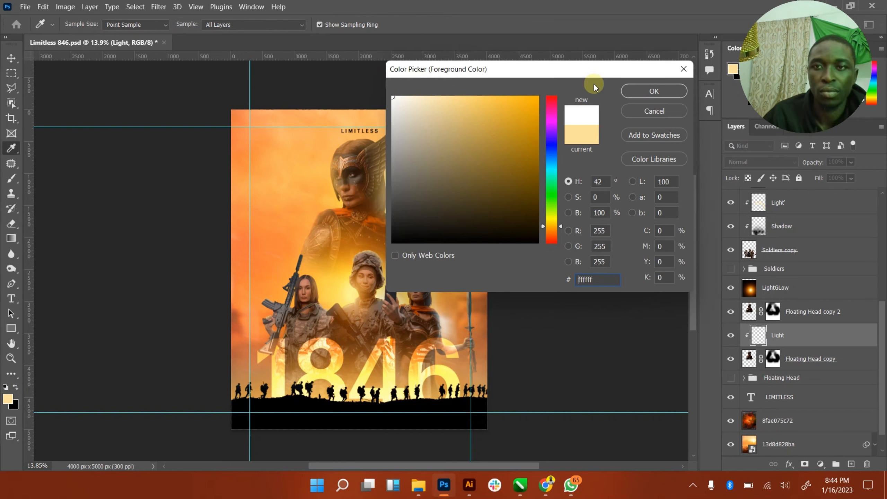
left_click(644, 90)
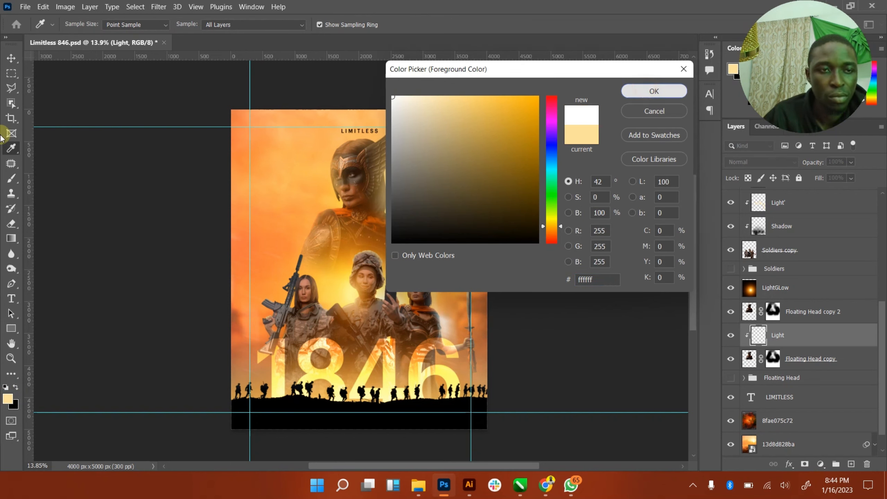
left_click(11, 178)
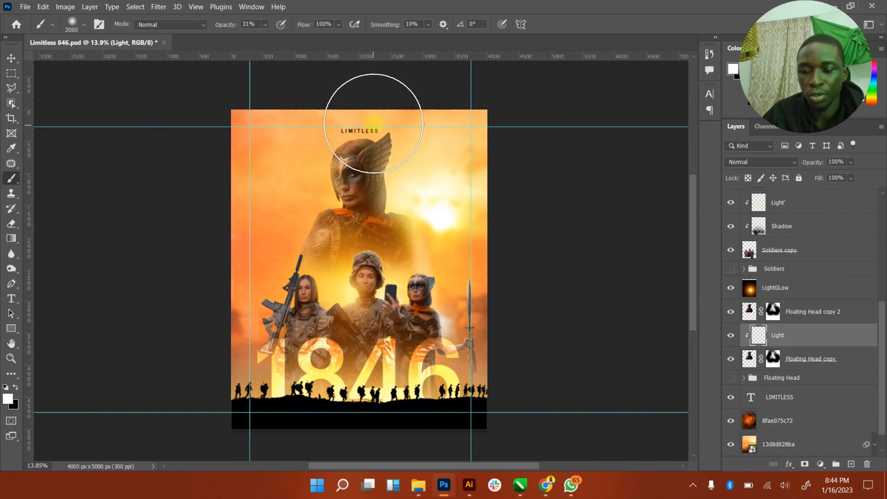
key("bracketleft")
key("bracketleft")
key("bracketleft")
key("bracketleft")
key("bracketleft")
key("bracketleft")
key("bracketleft")
key("bracketleft")
key("bracketleft")
key("bracketleft")
key("bracketleft")
key("bracketleft")
key("bracketleft")
key("bracketleft")
key("bracketleft")
key("bracketleft")
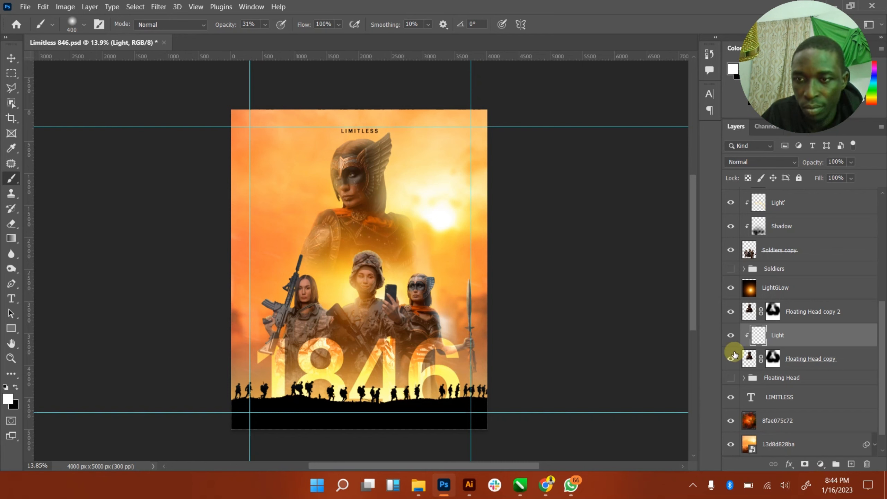
- With Floating Head copy 2 hidden, paint white rim light around the floating head's edges at 100% brush opacity
left_click(731, 311)
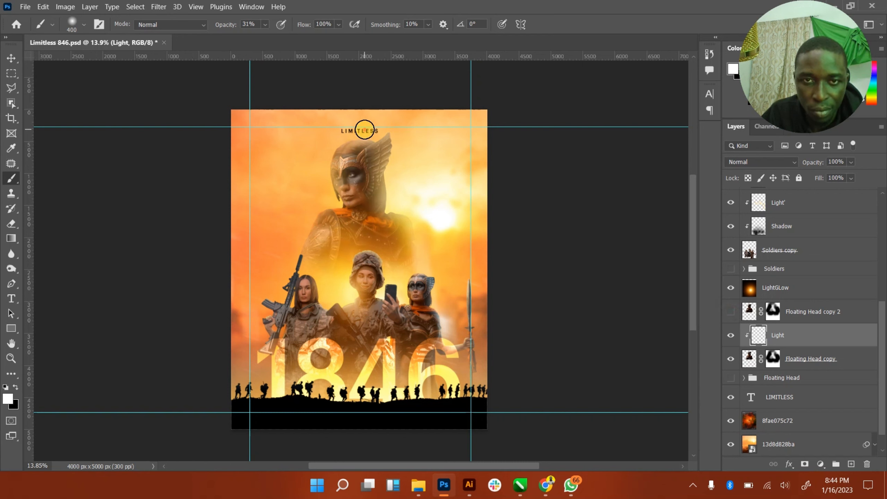
left_click(265, 24)
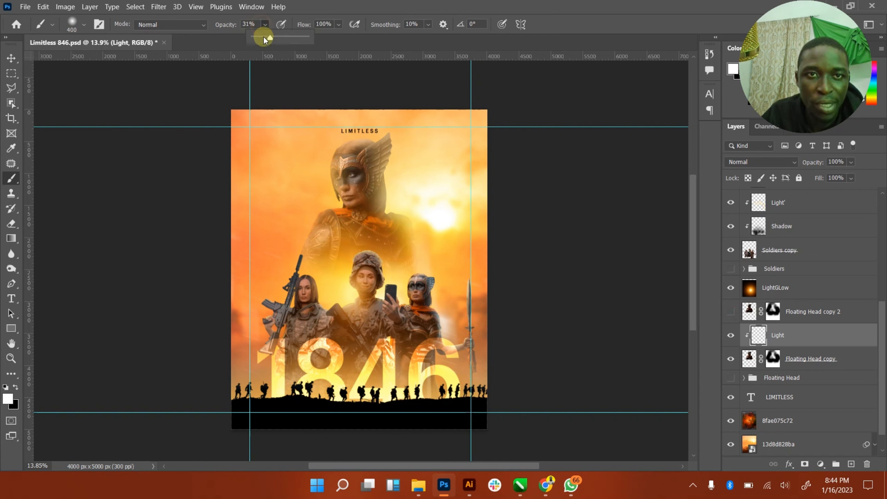
left_click_drag(268, 38, 334, 37)
mouse_move(351, 135)
left_mouse_down()
mouse_move(336, 205)
mouse_move(323, 188)
mouse_move(325, 156)
mouse_move(324, 195)
mouse_move(324, 184)
mouse_move(336, 208)
mouse_move(300, 212)
mouse_move(320, 205)
mouse_move(284, 249)
mouse_move(306, 220)
mouse_move(277, 285)
mouse_move(334, 241)
mouse_move(423, 211)
mouse_move(395, 198)
mouse_move(390, 213)
mouse_move(395, 170)
left_mouse_up()
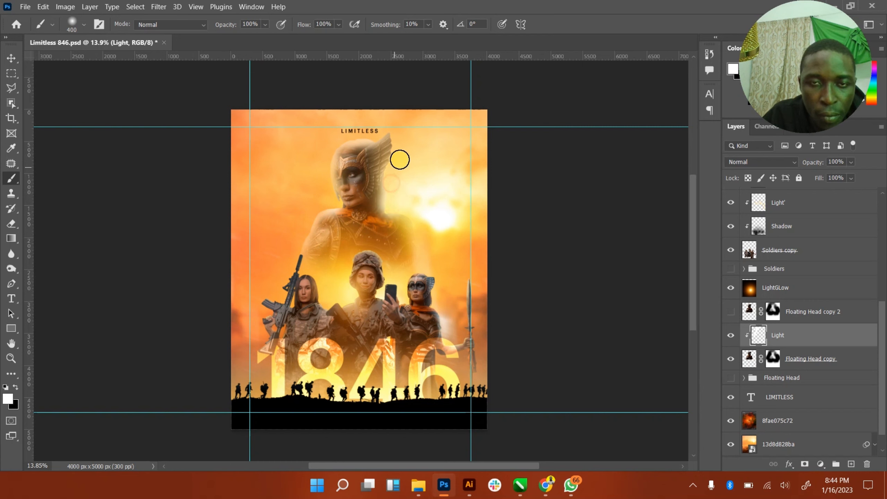
left_click_drag(403, 118, 397, 130)
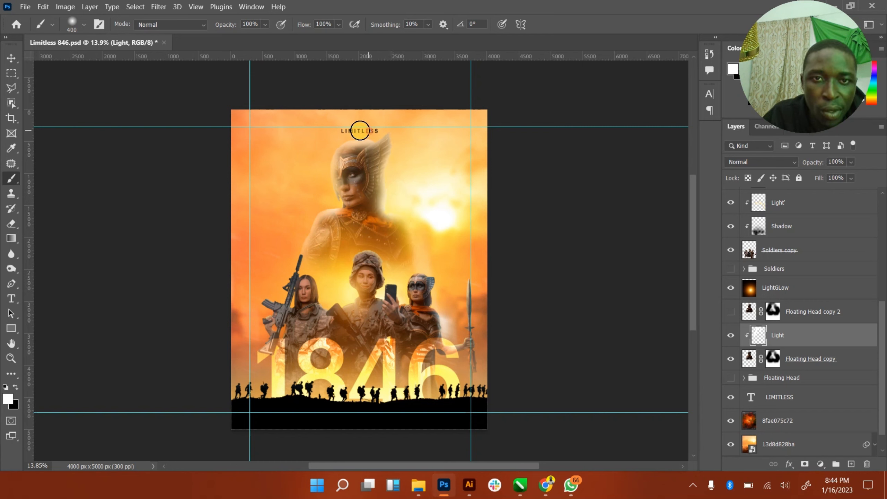
- Set the floating head's Light layer to Overlay and show Floating Head copy 2 again
left_click(11, 60)
left_click(751, 162)
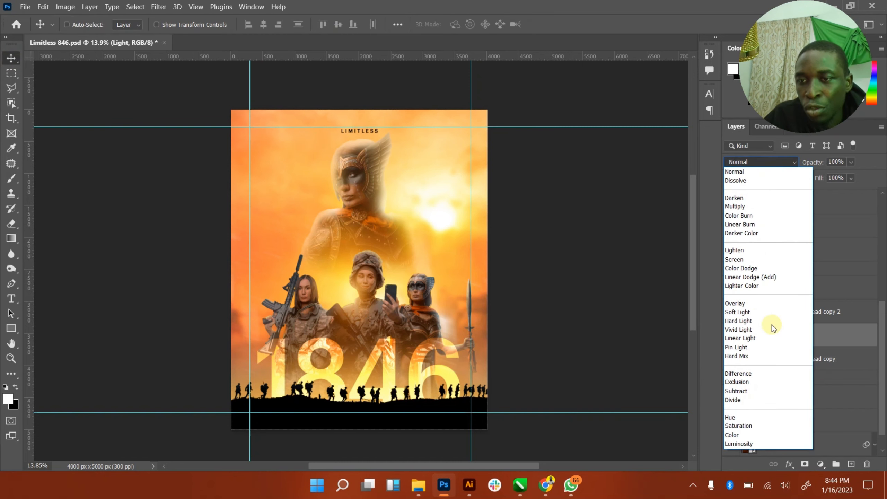
left_click(749, 303)
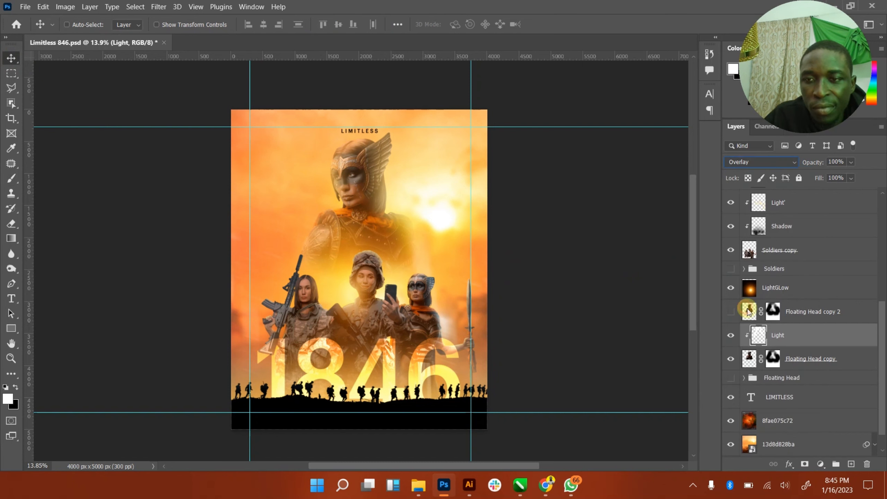
left_click(730, 311)
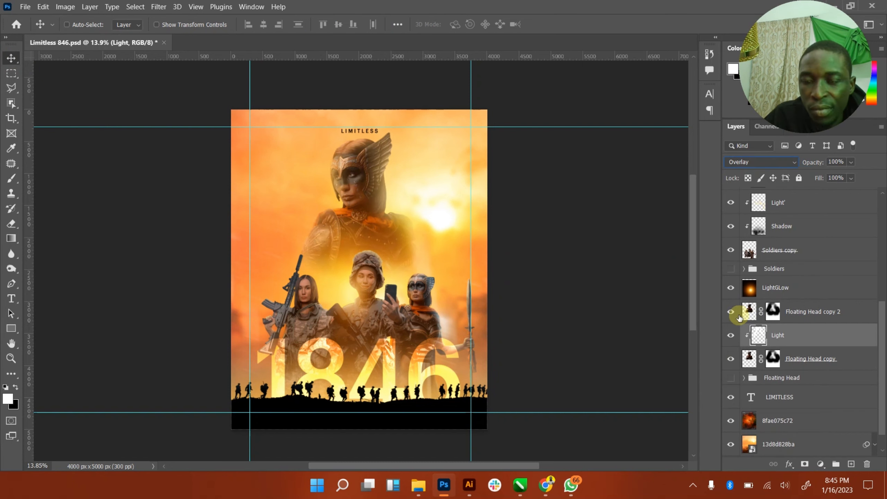
- Move Floating Head copy 2 below the Light layer, directly above Floating Head copy, and save the document
left_click_drag(809, 313, 808, 344)
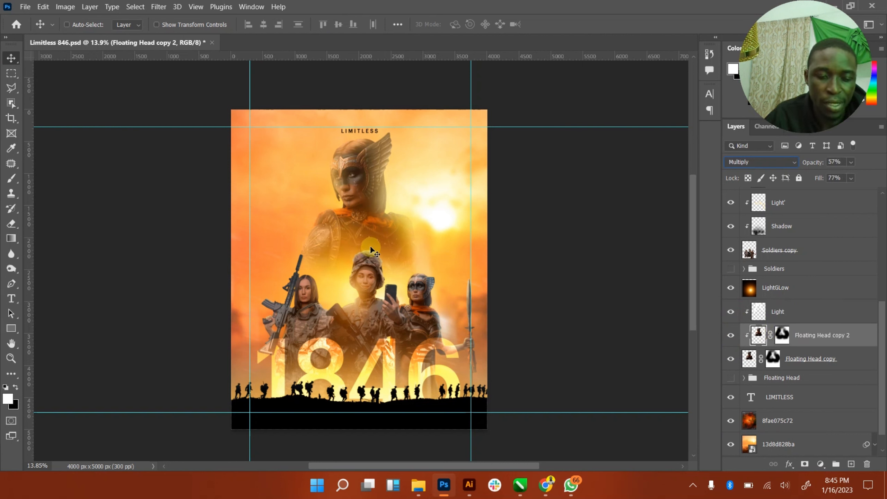
key("ctrl+s")
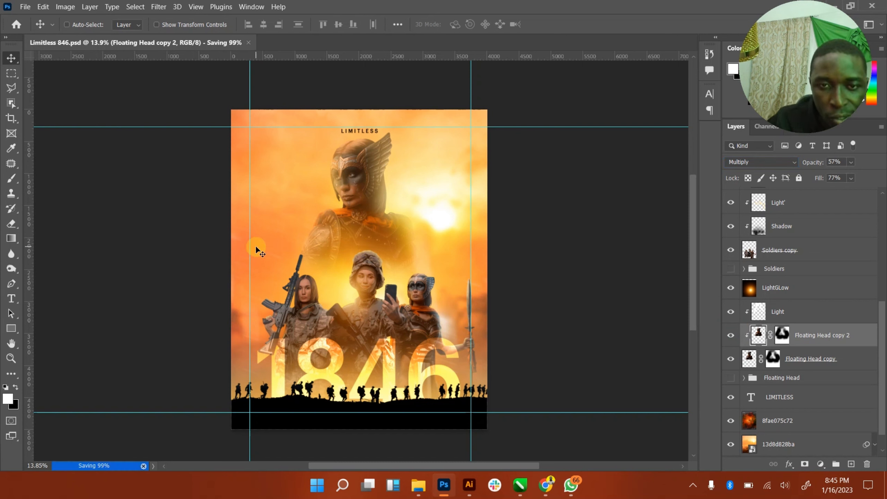
key("ctrl")
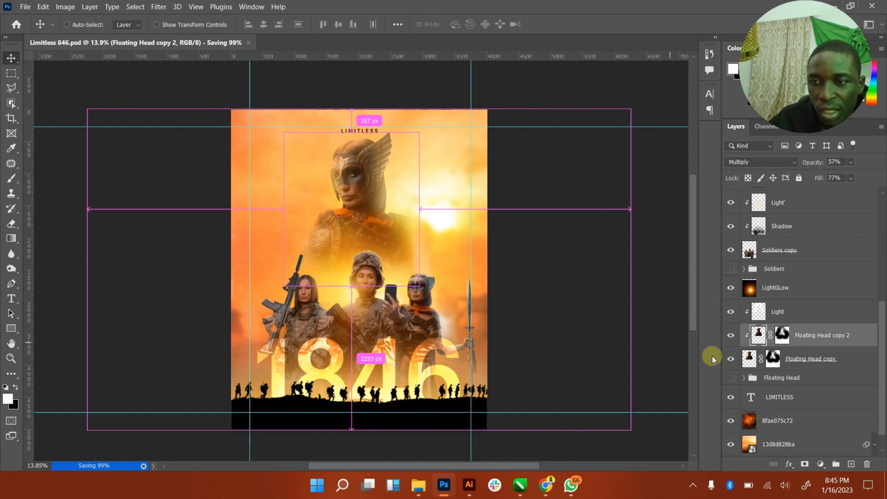
- Compare the soldiers with the Shadow layer hidden and shown
left_click(732, 230)
left_click(730, 227)
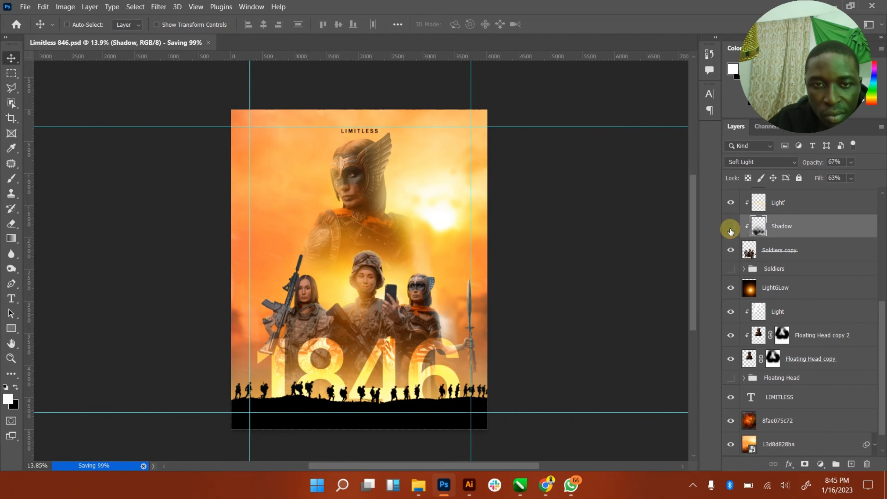
left_click(731, 228)
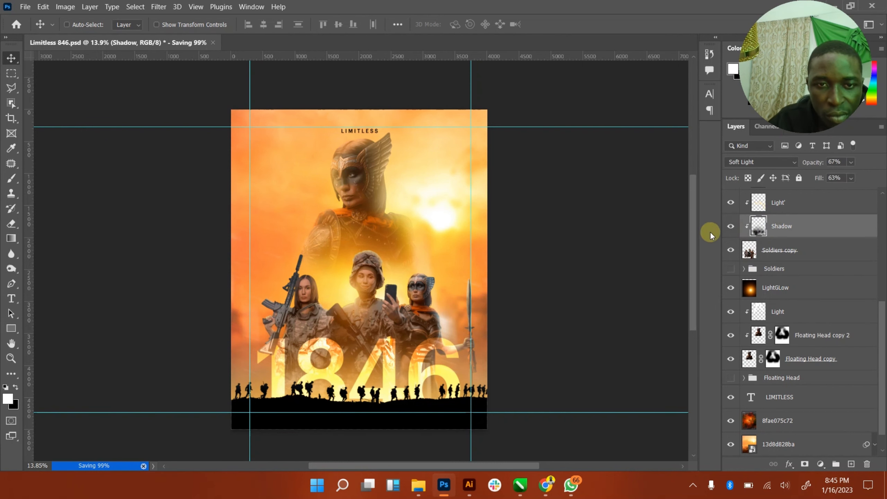
left_click(11, 359)
left_click_drag(380, 309, 380, 310)
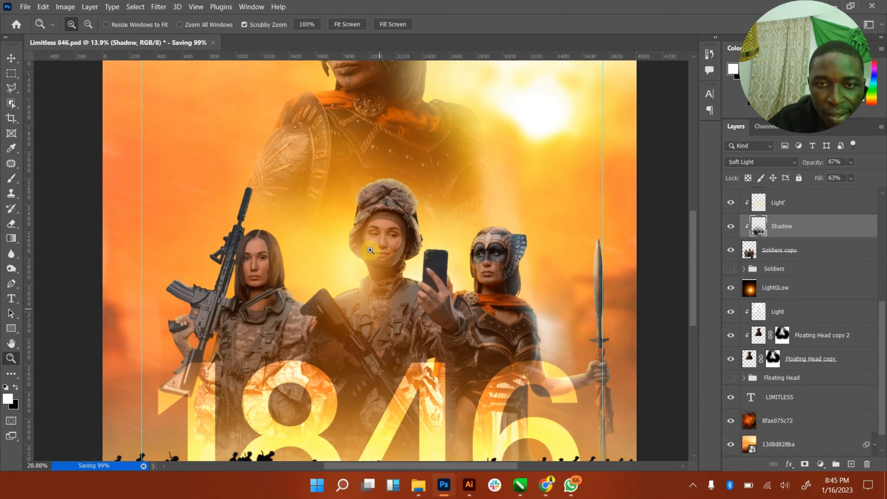
left_click_drag(370, 251, 328, 264)
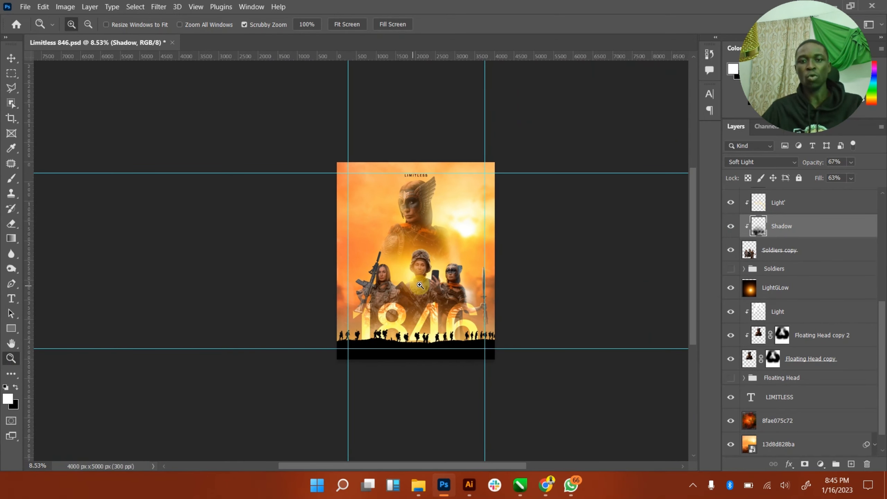
left_click(424, 287)
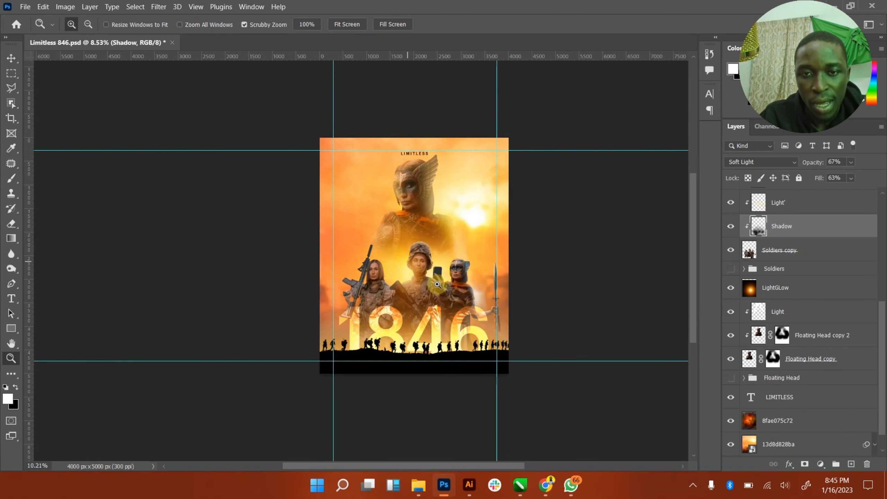
- Apply a Gaussian Blur with a radius of 49.8 pixels to the LightGLow layer
left_click(11, 58)
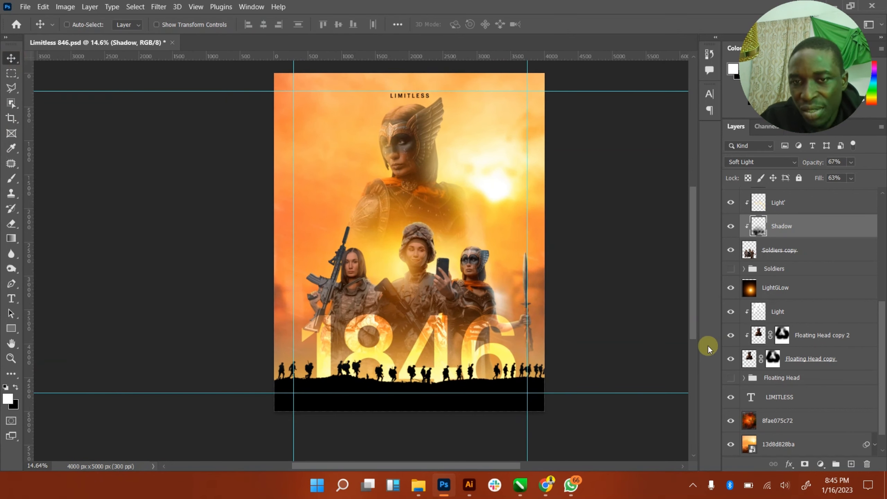
left_click(736, 291)
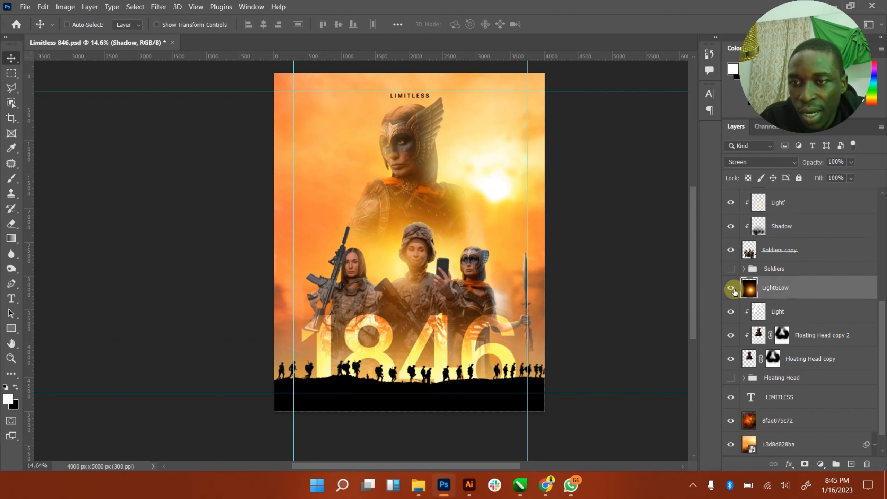
left_click(734, 290)
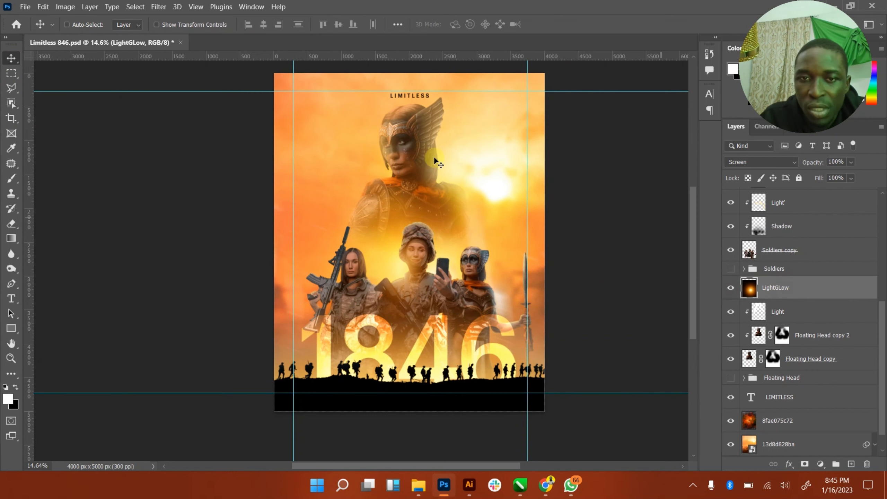
left_click(165, 7)
mouse_move(228, 144)
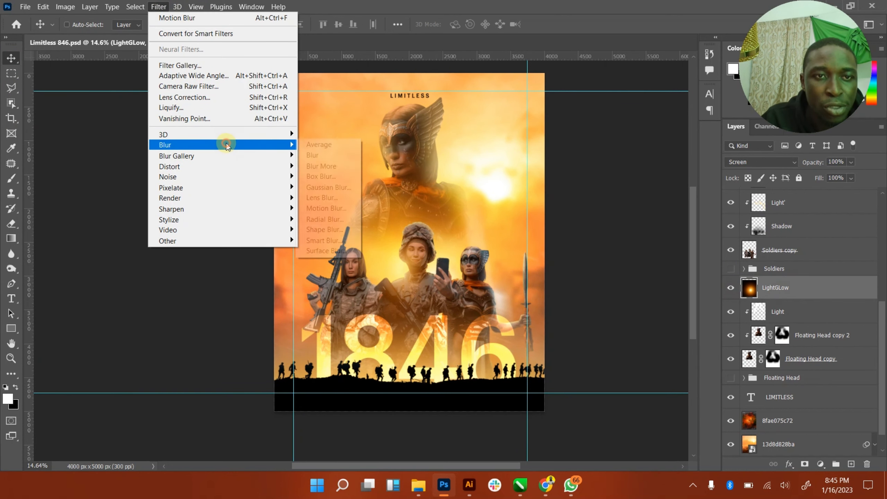
left_click(328, 188)
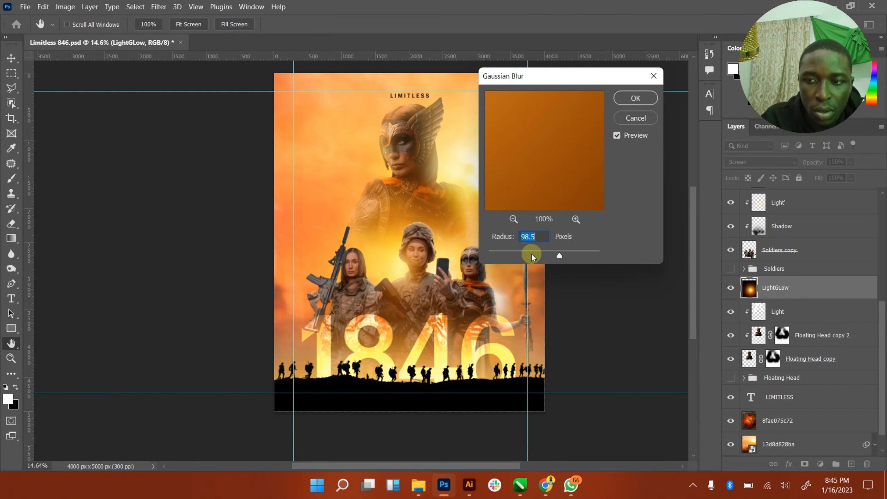
left_click(503, 253)
left_click_drag(505, 253, 578, 254)
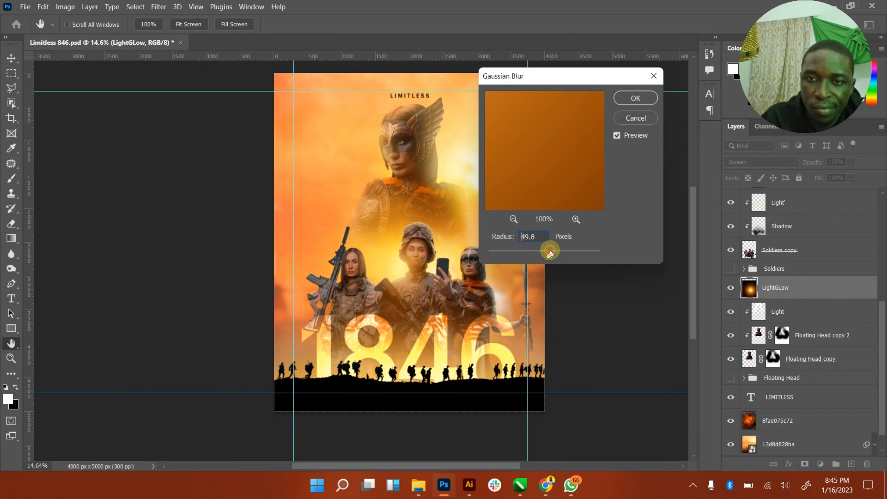
left_click(632, 97)
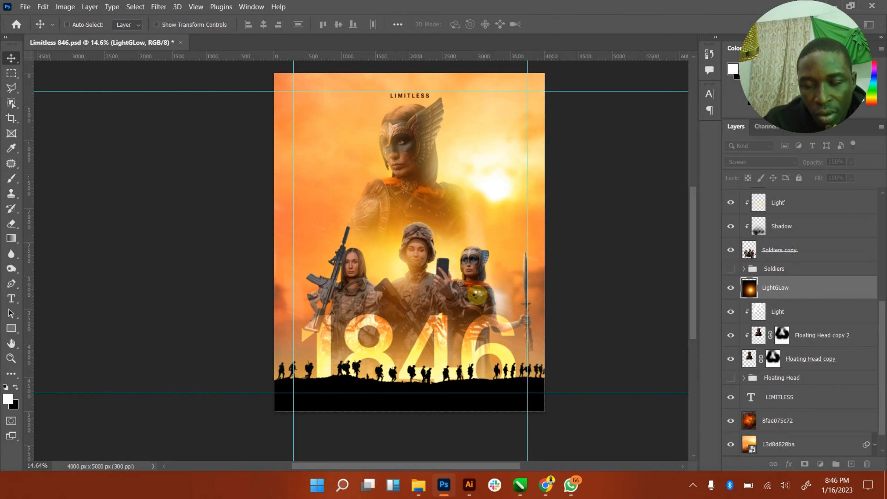
- Activate the Blur tool on the Soldiers copy layer, with black as the foreground colour
scroll(762, 293, "up", 1)
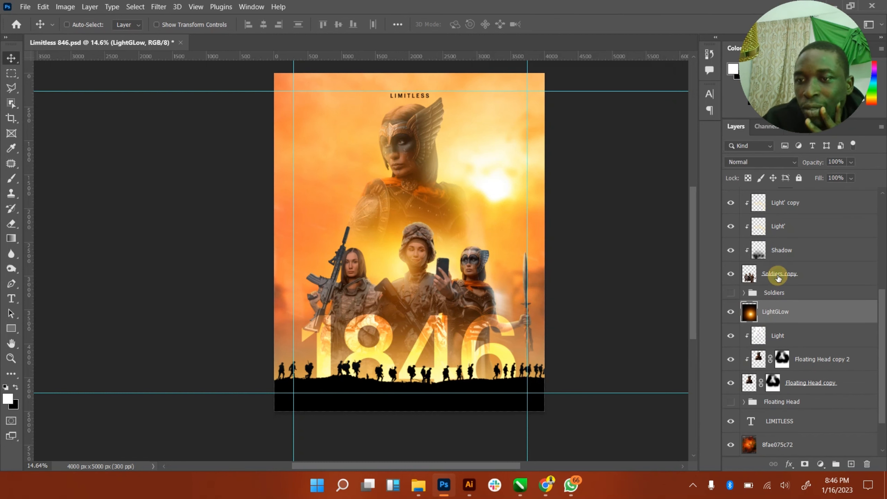
left_click(768, 276)
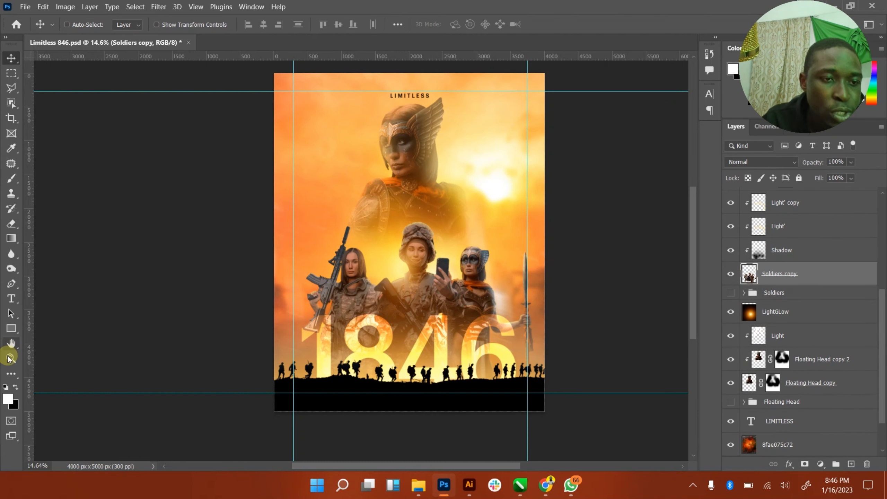
left_click(13, 388)
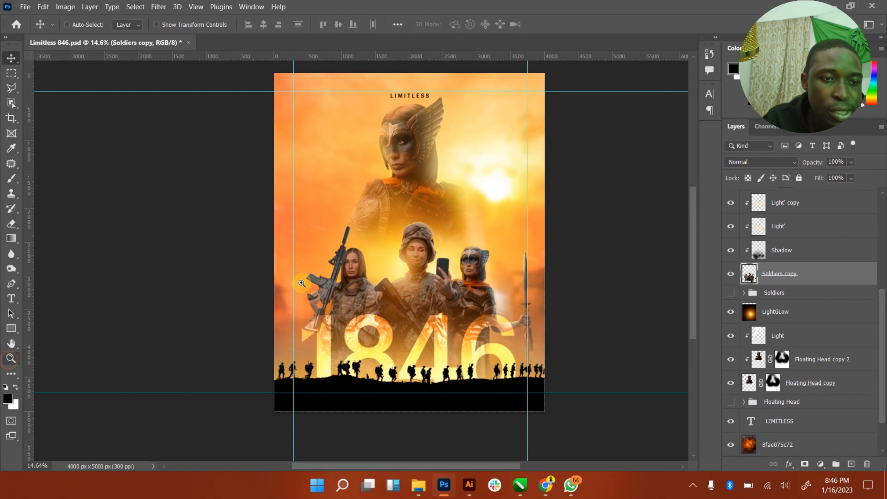
left_click_drag(313, 335, 382, 290)
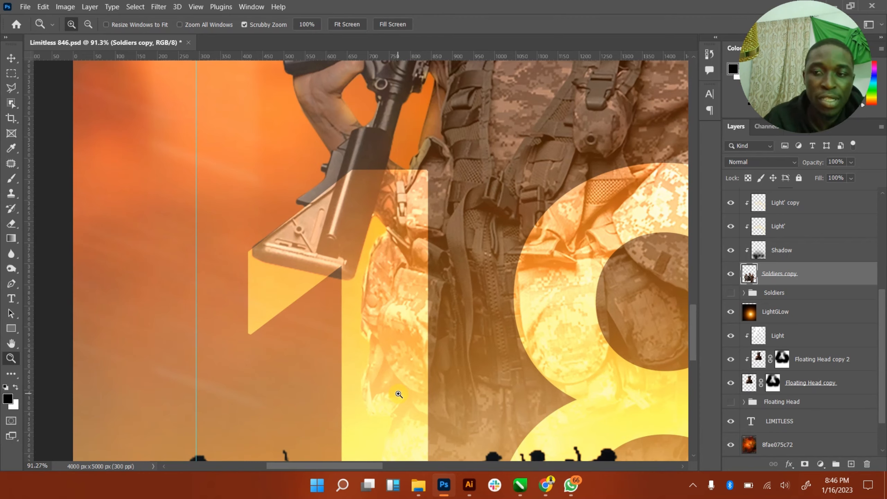
scroll(399, 394, "down", 3)
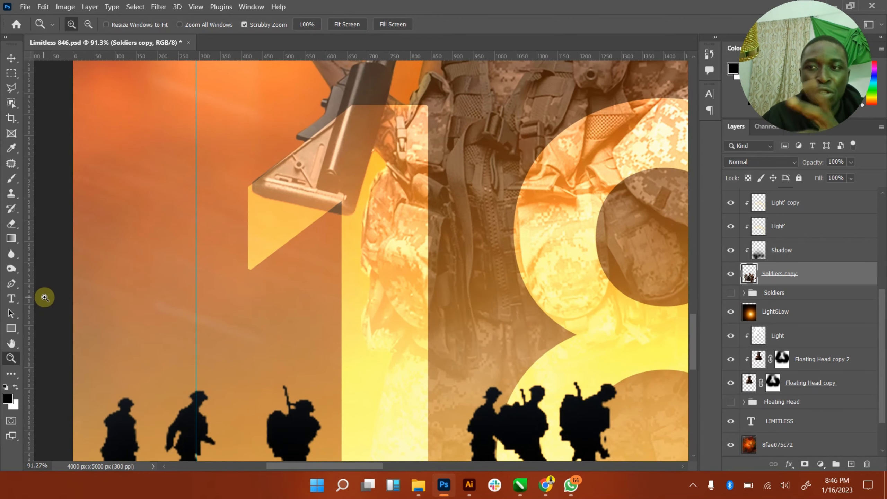
left_click(10, 255)
scroll(274, 264, "down", 1)
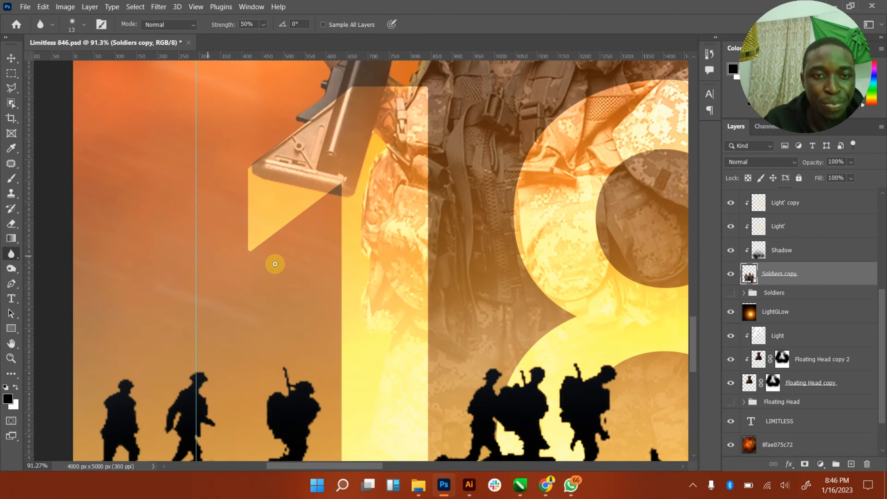
- Blur the edge of the left soldier's uniform and rifle stock around the numeral 1, using a 200 px brush at 90% strength
key("bracketright")
key("bracketright")
key("bracketright")
key("bracketright")
key("bracketright")
key("bracketright")
key("bracketright")
key("bracketright")
key("bracketright")
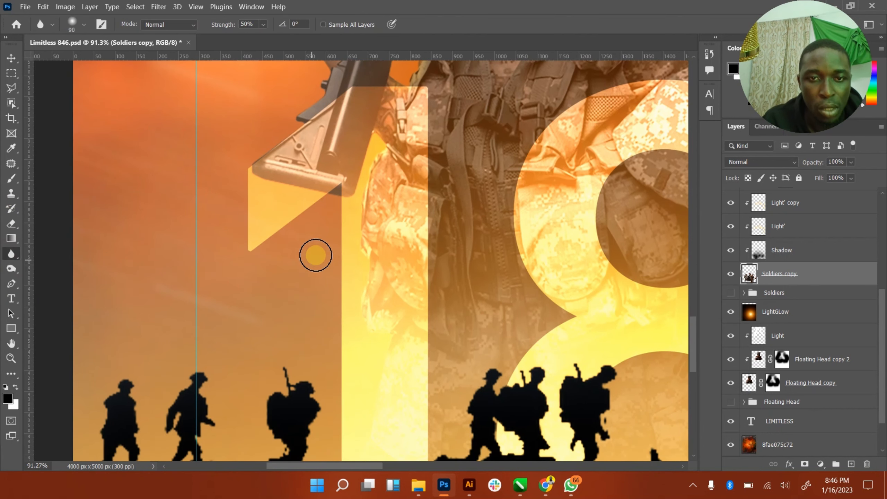
left_click(263, 25)
left_click_drag(271, 39, 292, 39)
key("bracketright")
key("bracketright")
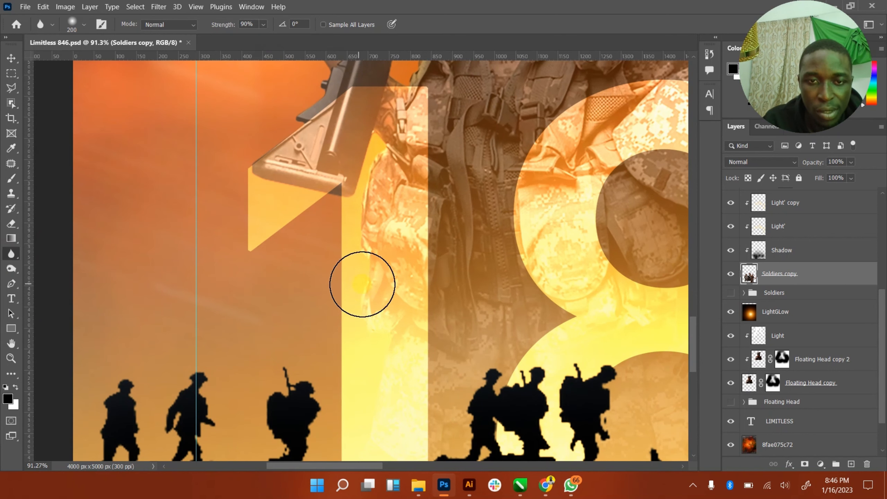
mouse_move(362, 284)
left_mouse_down()
mouse_move(353, 307)
mouse_move(362, 239)
mouse_move(355, 256)
mouse_move(377, 190)
mouse_move(396, 202)
mouse_move(392, 158)
mouse_move(373, 202)
mouse_move(365, 157)
mouse_move(366, 212)
mouse_move(364, 185)
mouse_move(352, 231)
mouse_move(278, 179)
mouse_move(348, 205)
mouse_move(278, 195)
mouse_move(289, 212)
mouse_move(308, 216)
mouse_move(282, 166)
left_mouse_up()
- Soften the outer edge of the rifle stock with an 80 px Blur brush at 100% strength
key("bracketleft")
key("bracketleft")
key("bracketleft")
key("bracketleft")
scroll(289, 210, "up", 1)
key("bracketleft")
key("bracketleft")
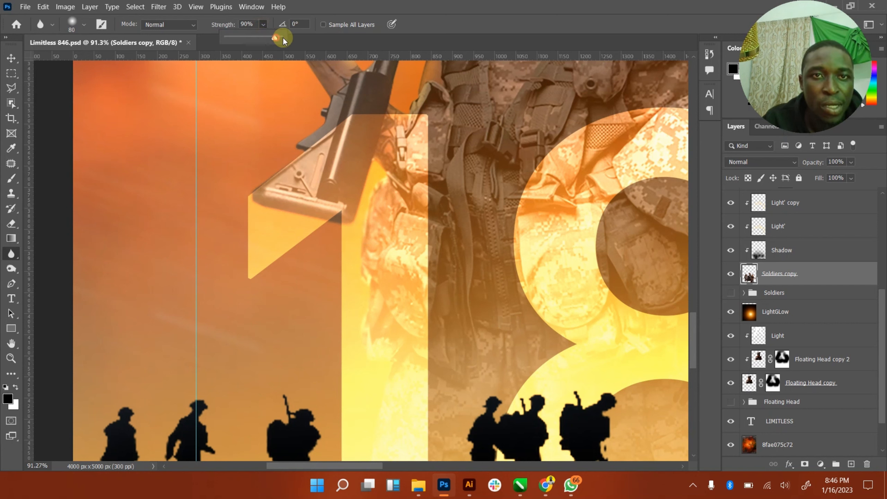
left_click_drag(283, 37, 287, 39)
mouse_move(298, 139)
left_mouse_down()
mouse_move(254, 188)
mouse_move(334, 113)
mouse_move(319, 116)
left_mouse_up()
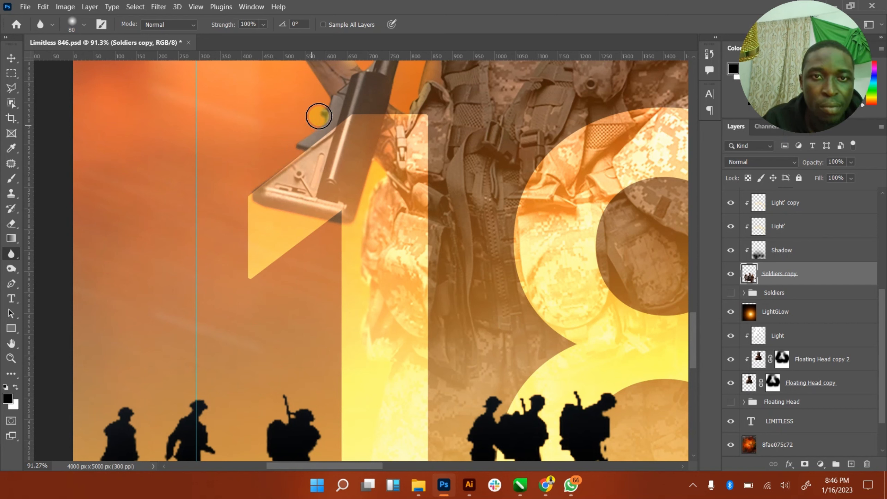
- Blur the lower and outer edges of the left soldier's rifle magazine
scroll(319, 116, "up", 5)
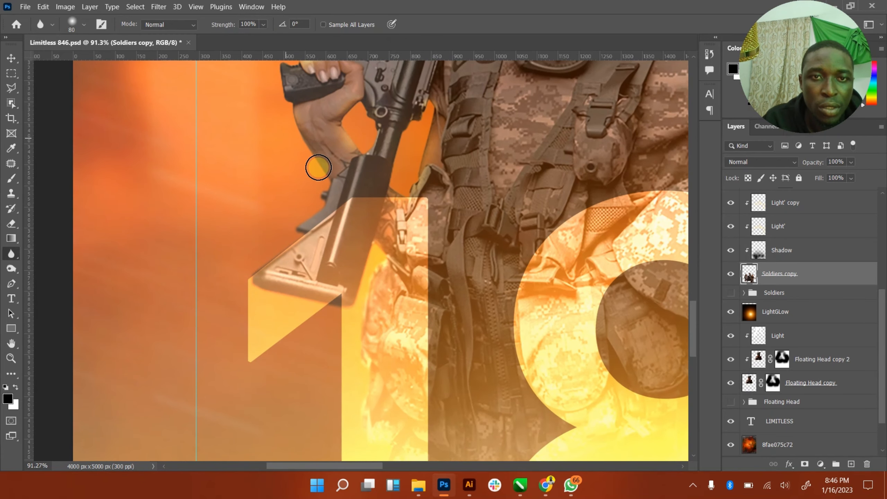
scroll(307, 146, "up", 2)
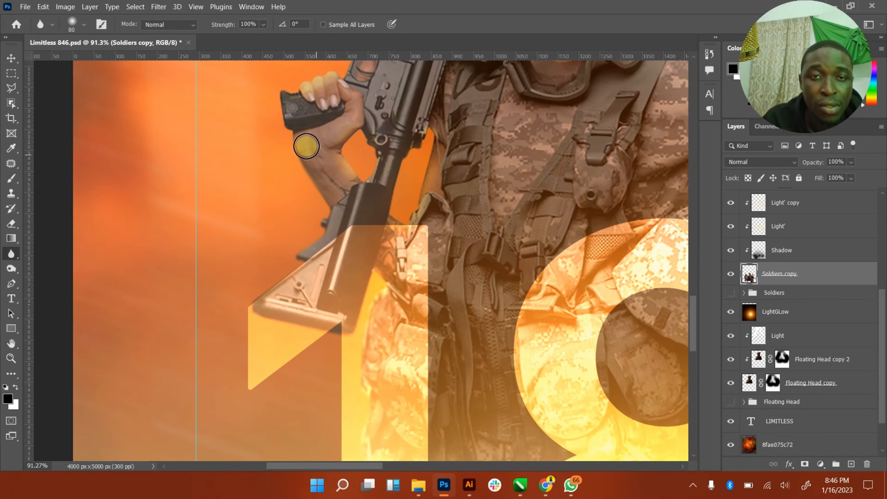
scroll(306, 146, "up", 3)
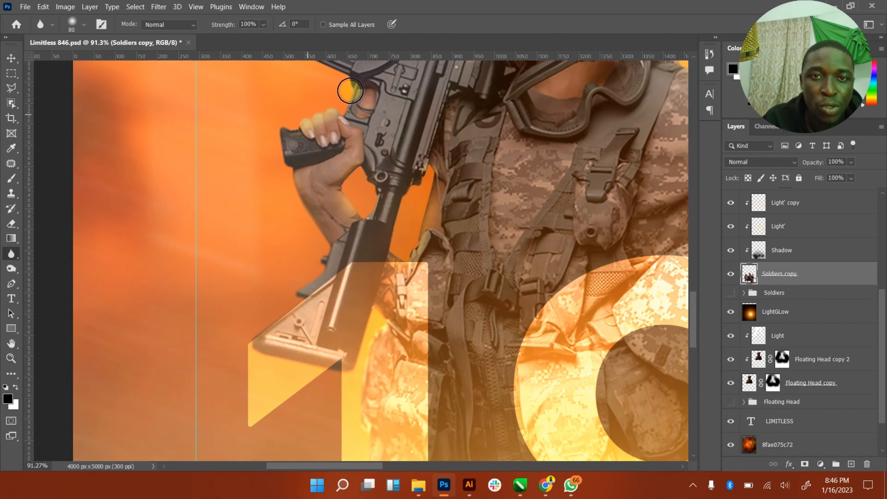
scroll(352, 99, "up", 7)
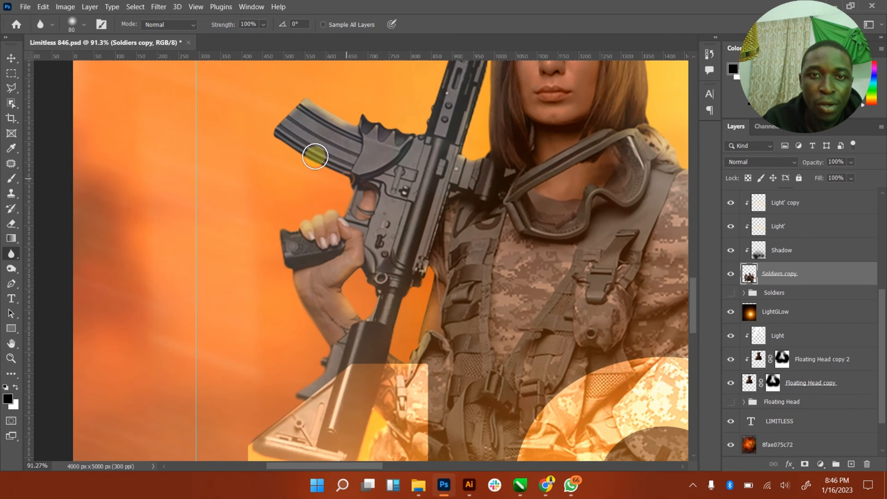
mouse_move(315, 156)
left_mouse_down()
mouse_move(269, 129)
mouse_move(275, 137)
mouse_move(300, 100)
left_mouse_up()
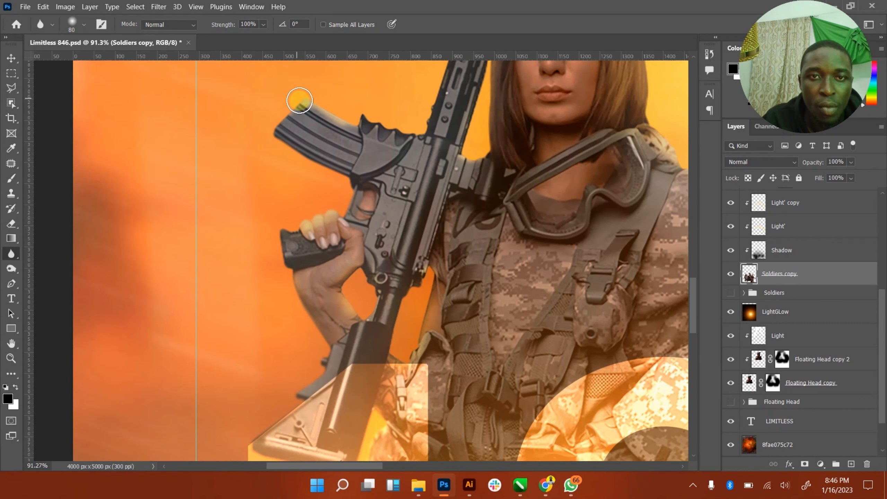
- Blur the rifle's edge from the top of the magazine up along the foregrip and handguard
scroll(337, 93, "up", 5)
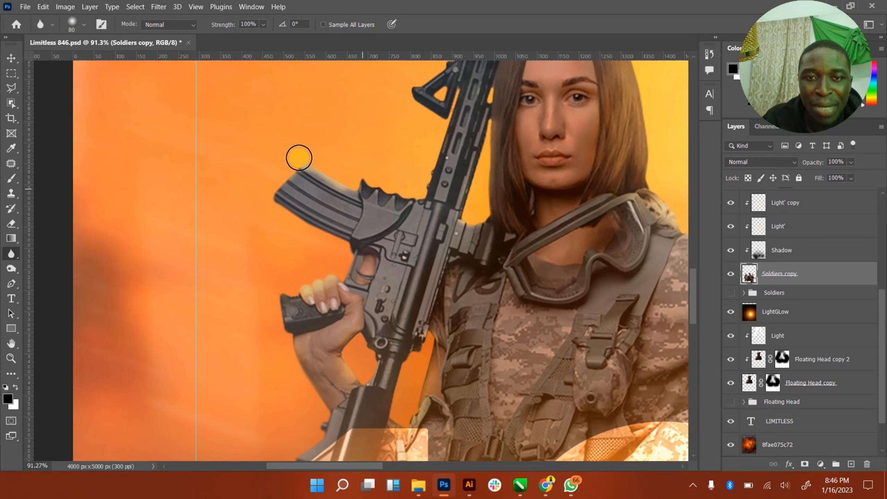
mouse_move(300, 158)
left_mouse_down()
mouse_move(373, 188)
mouse_move(407, 192)
mouse_move(448, 116)
left_mouse_up()
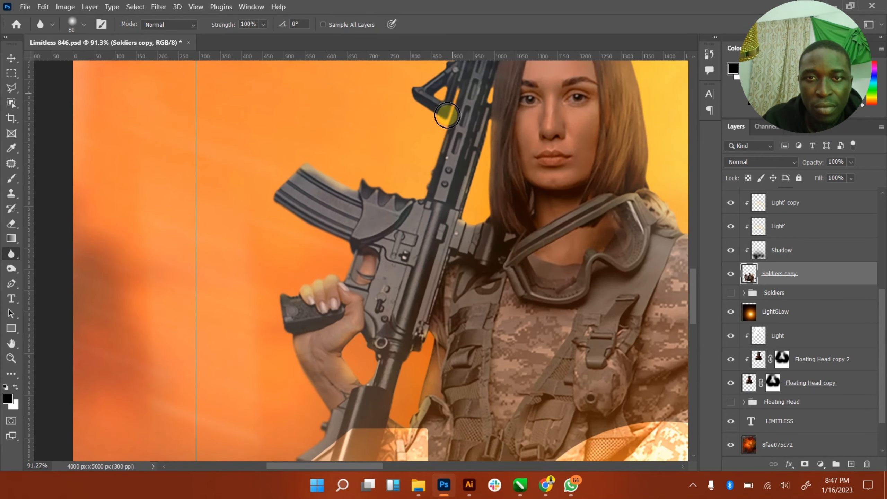
scroll(443, 113, "up", 8)
mouse_move(424, 211)
left_mouse_down()
mouse_move(412, 173)
mouse_move(459, 139)
mouse_move(430, 164)
mouse_move(453, 151)
mouse_move(483, 109)
left_mouse_up()
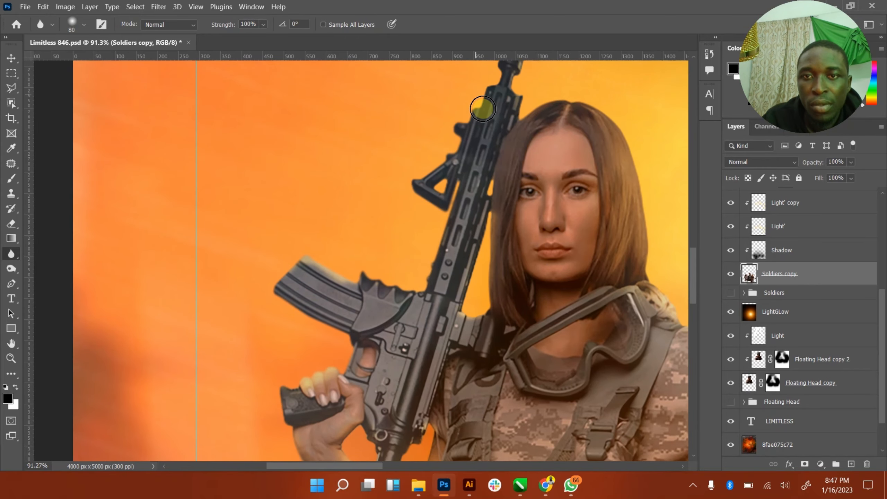
scroll(483, 109, "up", 12)
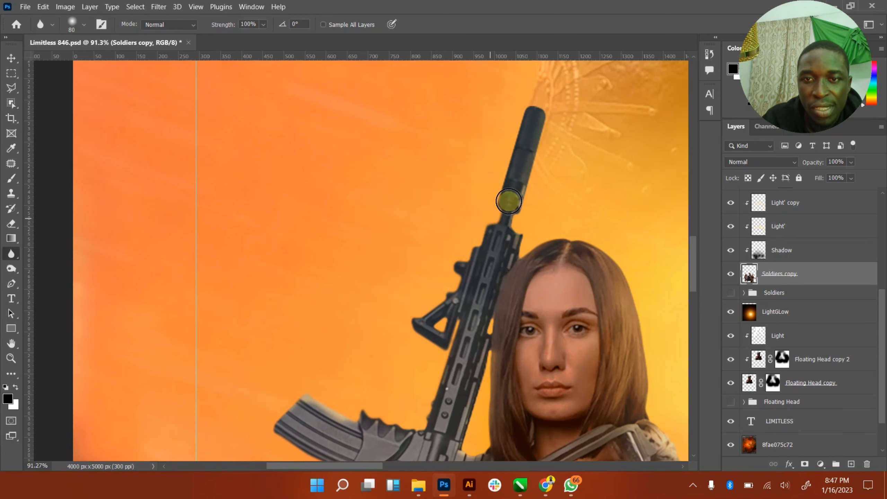
- Soften the edges of the rifle's suppressor and the top of the left soldier's hair with a 45 px Blur brush
left_click(11, 359)
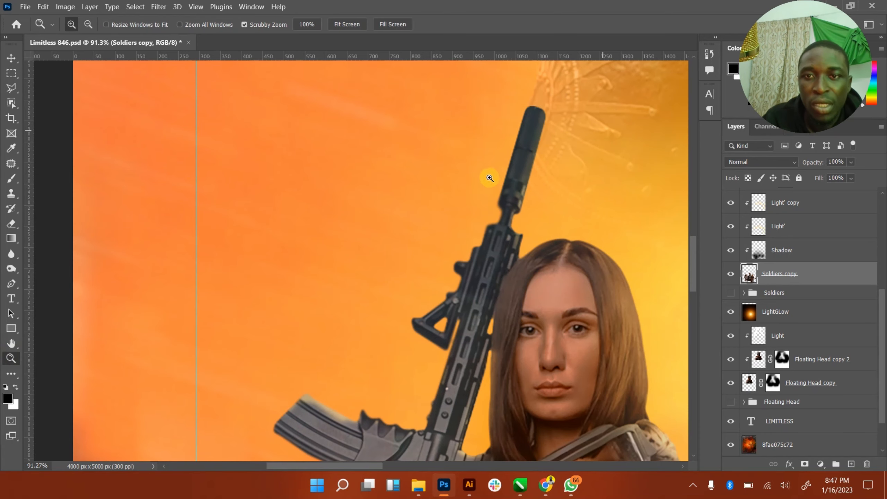
left_click_drag(490, 178, 483, 347)
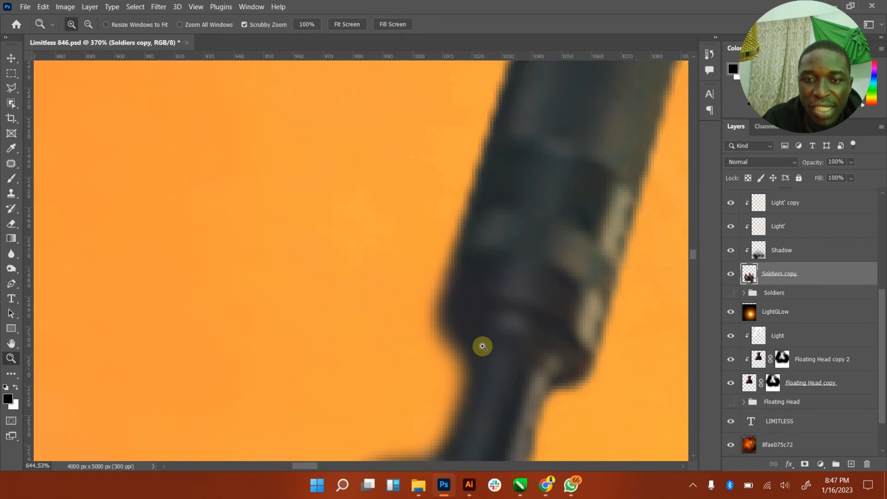
scroll(527, 204, "up", 4)
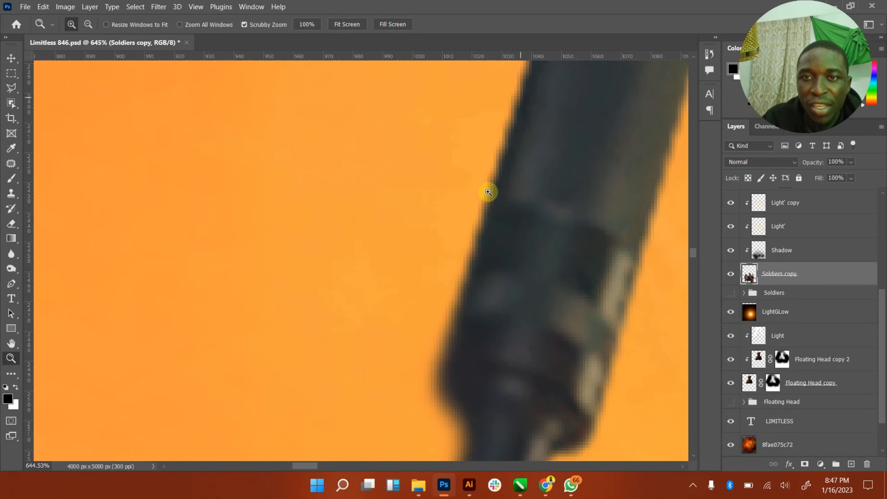
left_click_drag(540, 266, 480, 264)
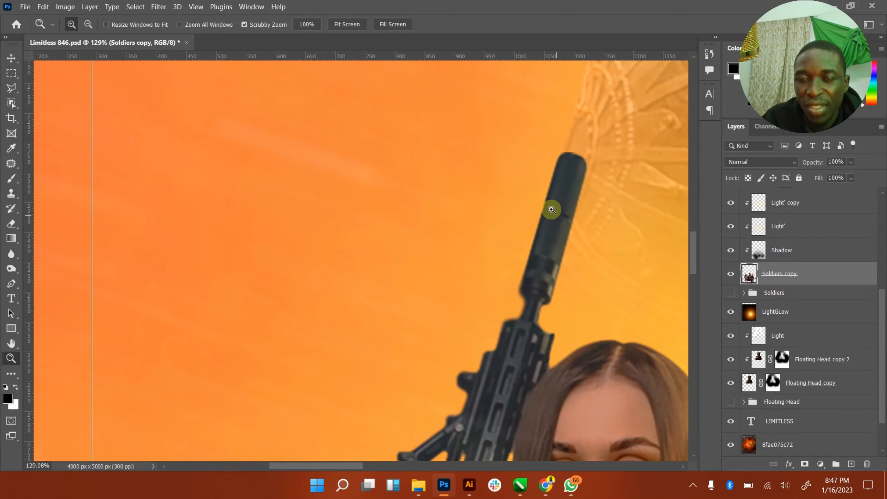
left_click(11, 254)
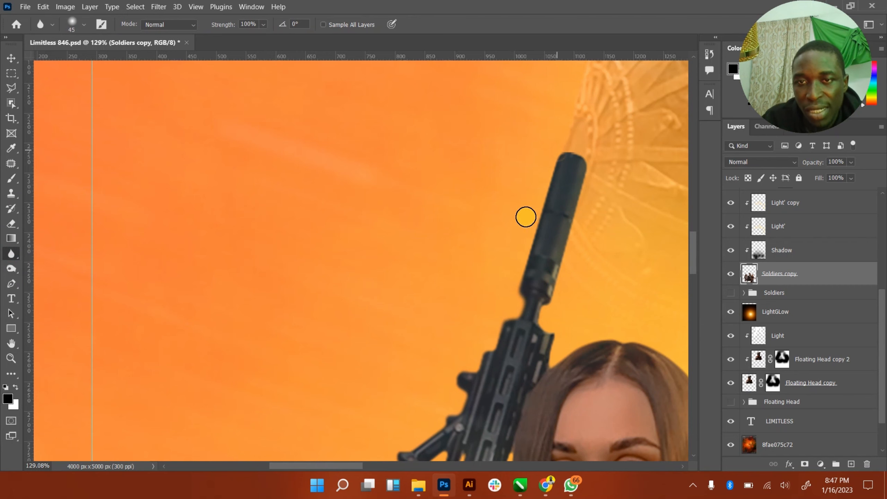
mouse_move(526, 217)
left_mouse_down()
mouse_move(543, 185)
mouse_move(588, 159)
mouse_move(559, 265)
mouse_move(531, 299)
mouse_move(547, 355)
mouse_move(608, 339)
mouse_move(594, 341)
left_mouse_up()
scroll(594, 341, "down", 1)
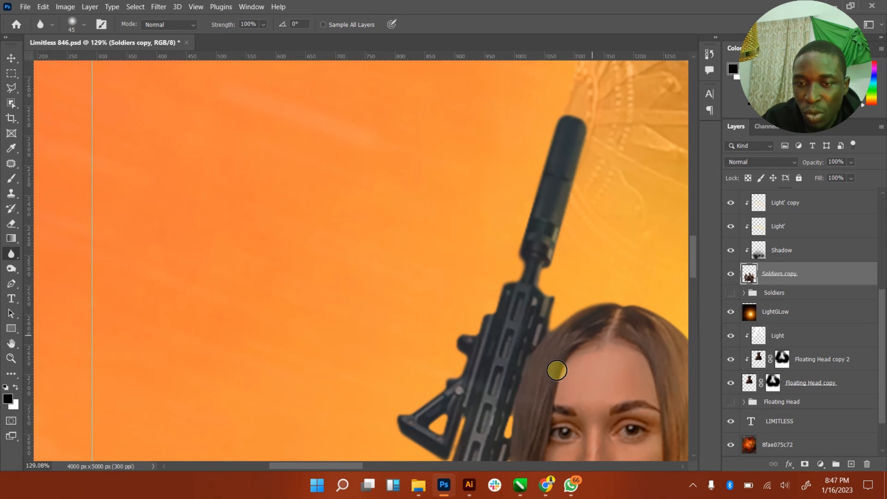
- Soften the outline of the left soldier's hair on both sides of her face with the 45 px Blur brush
left_click_drag(513, 414, 511, 420)
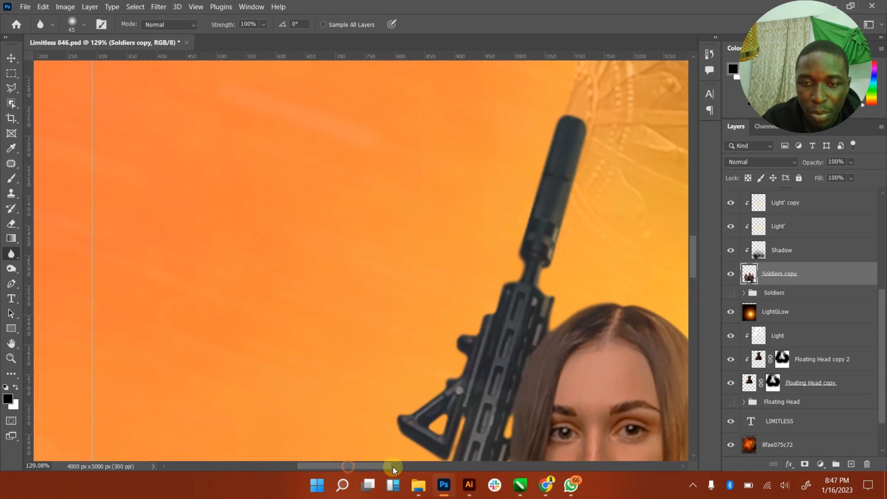
left_click_drag(392, 467, 416, 466)
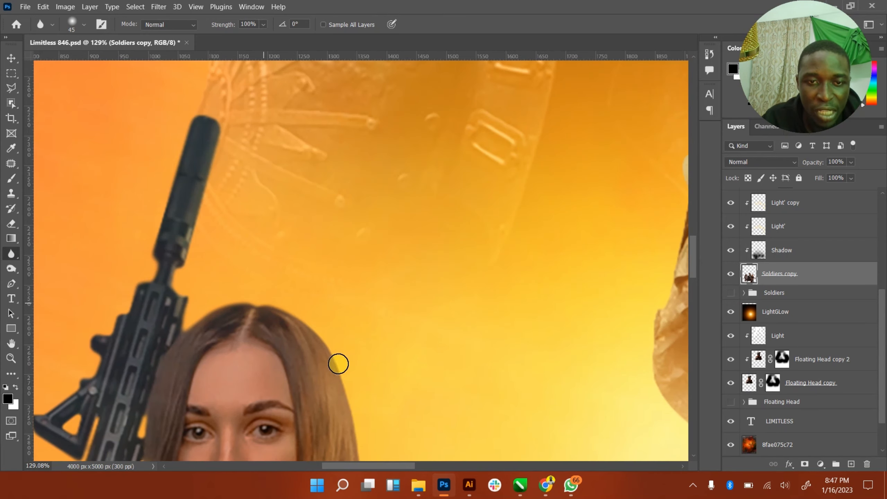
scroll(386, 404, "down", 1)
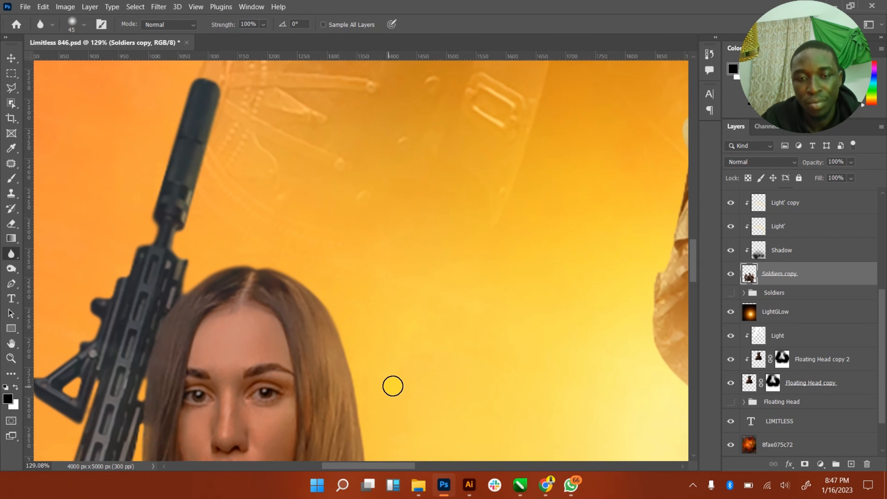
scroll(393, 386, "up", 1)
left_click_drag(692, 256, 692, 285)
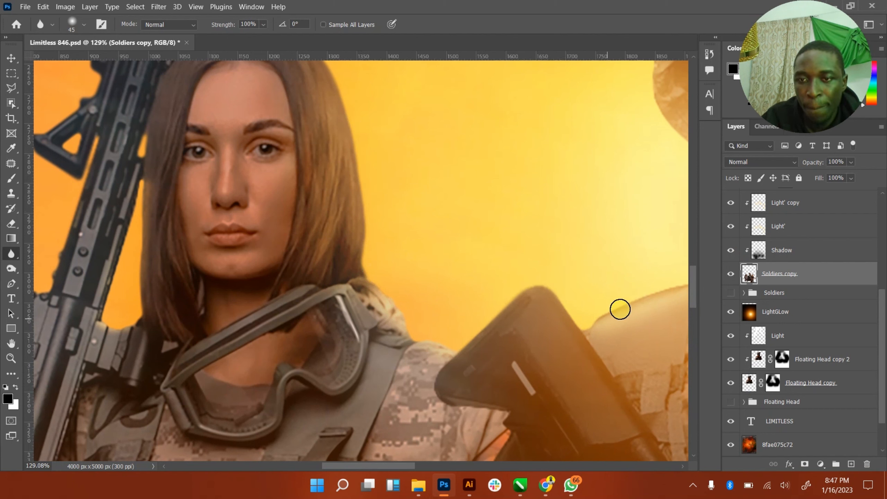
- Blur the edges of the middle soldier's neck covering and camouflage helmet, following the outline over the top and down the far side
left_click_drag(405, 465, 460, 446)
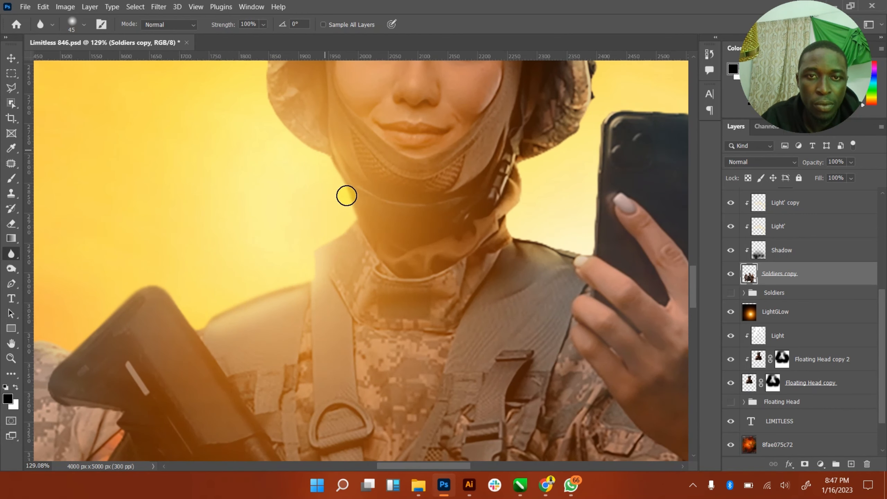
scroll(320, 180, "up", 3)
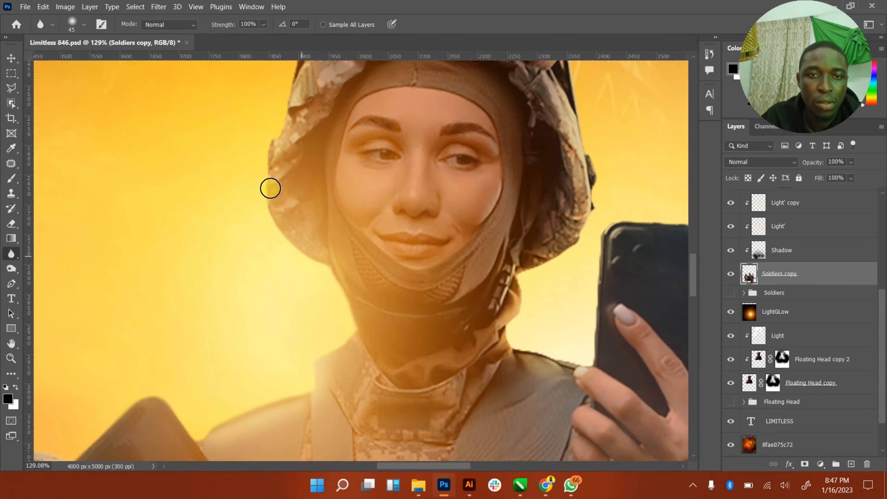
scroll(273, 149, "up", 3)
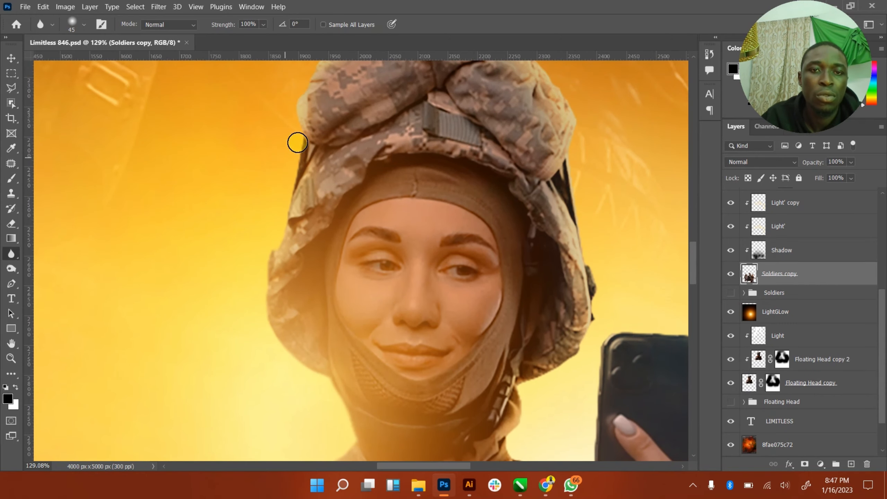
scroll(303, 131, "up", 2)
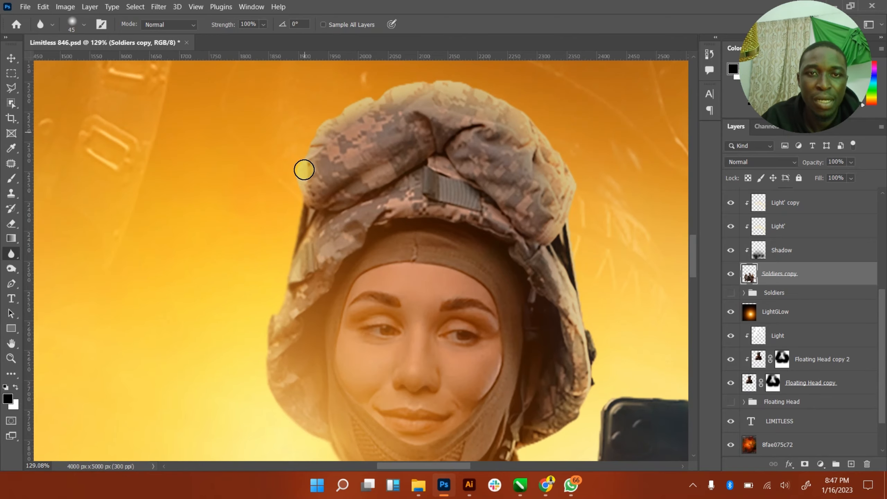
mouse_move(377, 90)
left_mouse_down()
mouse_move(461, 87)
mouse_move(434, 85)
mouse_move(535, 111)
mouse_move(497, 86)
mouse_move(583, 162)
mouse_move(552, 149)
mouse_move(588, 348)
left_mouse_up()
- Soften the edges of the phone and the hand holding it with the 45 px Blur brush
left_click_drag(694, 256, 695, 259)
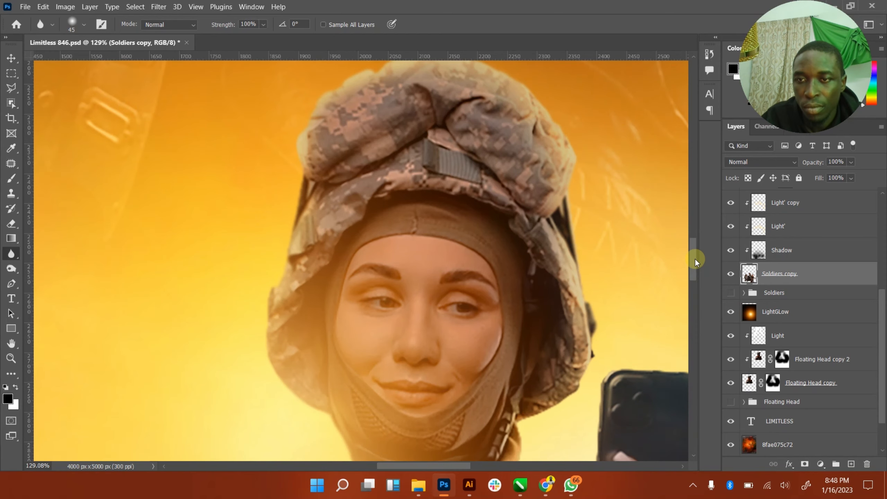
scroll(602, 176, "down", 10)
scroll(596, 159, "up", 1)
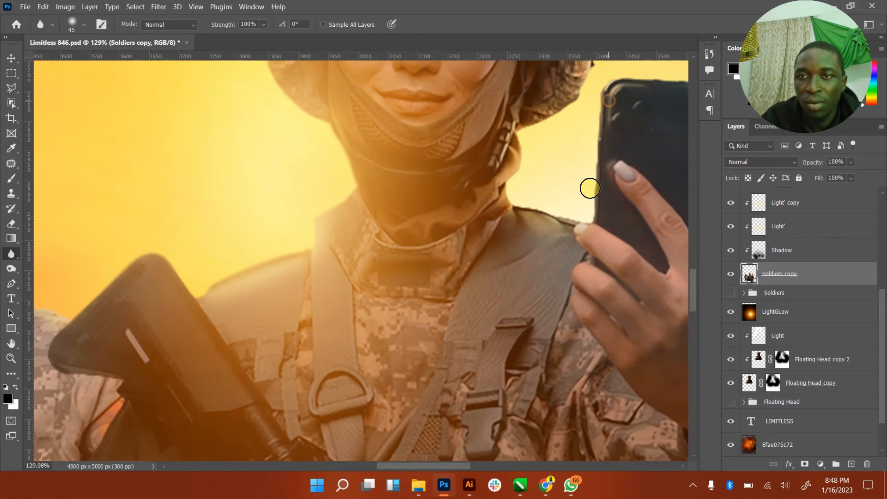
scroll(593, 144, "up", 2)
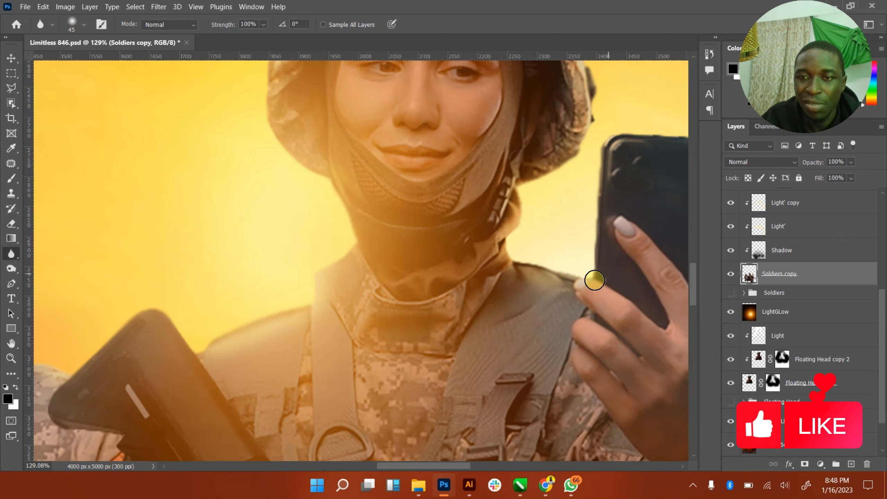
scroll(491, 390, "right", 6)
scroll(473, 156, "up", 2)
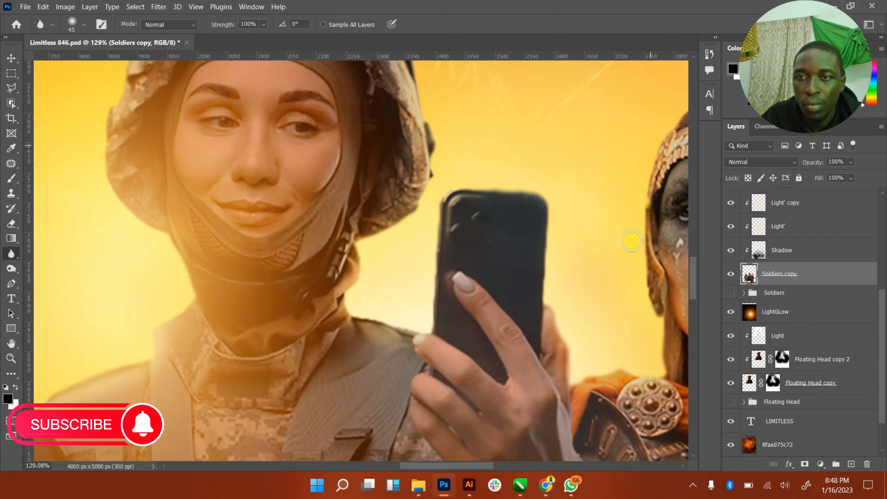
- Blur the outline of the warrior woman's winged headdress, hair, orange scarf and leather armor
scroll(479, 462, "right", 8)
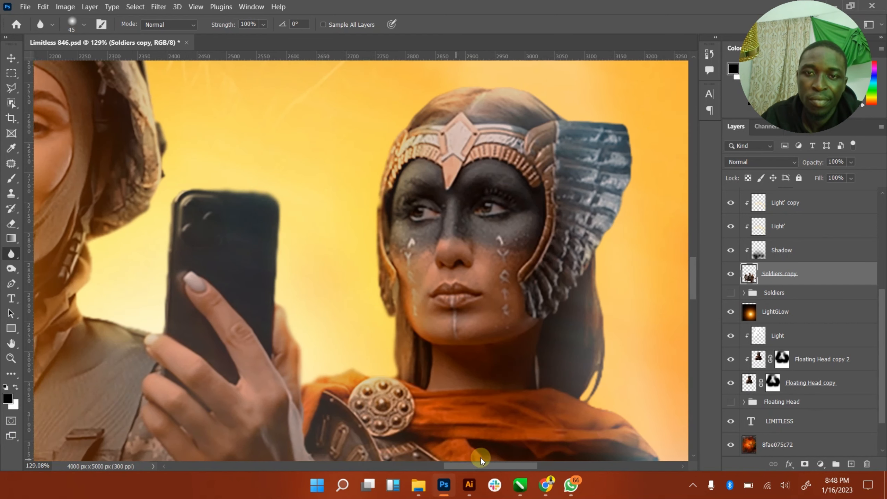
scroll(481, 459, "right", 2)
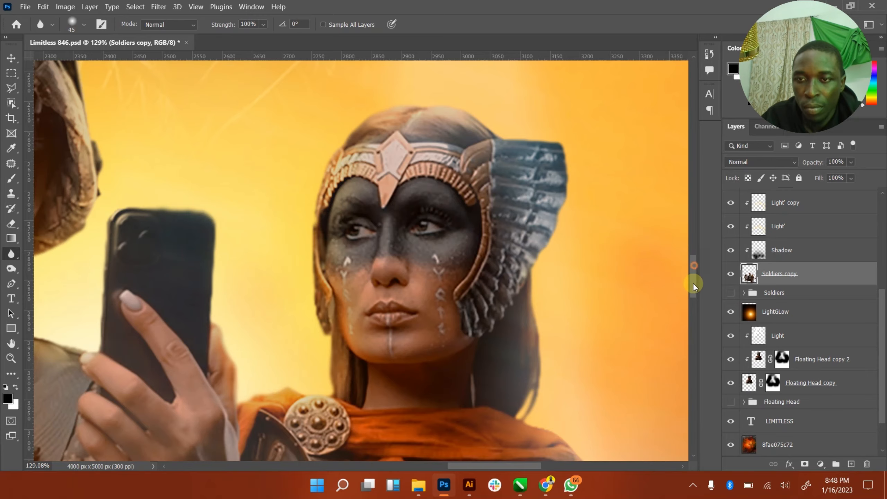
scroll(693, 283, "down", 5)
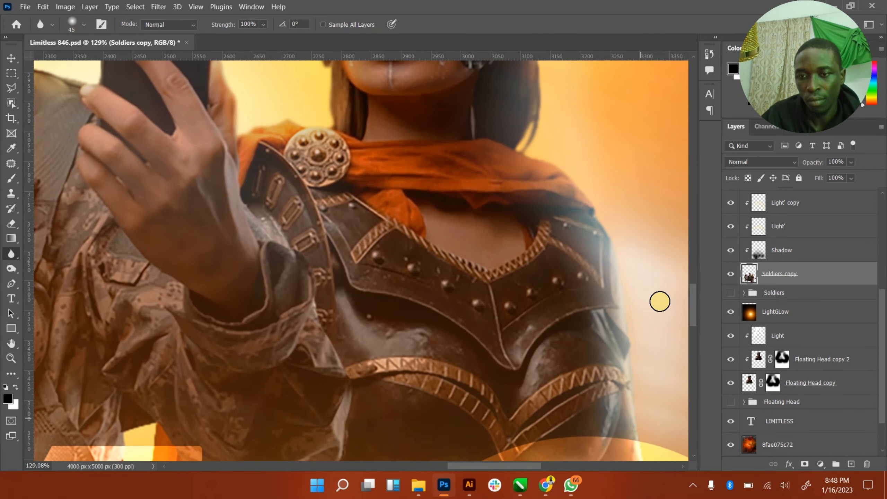
scroll(696, 319, "down", 5)
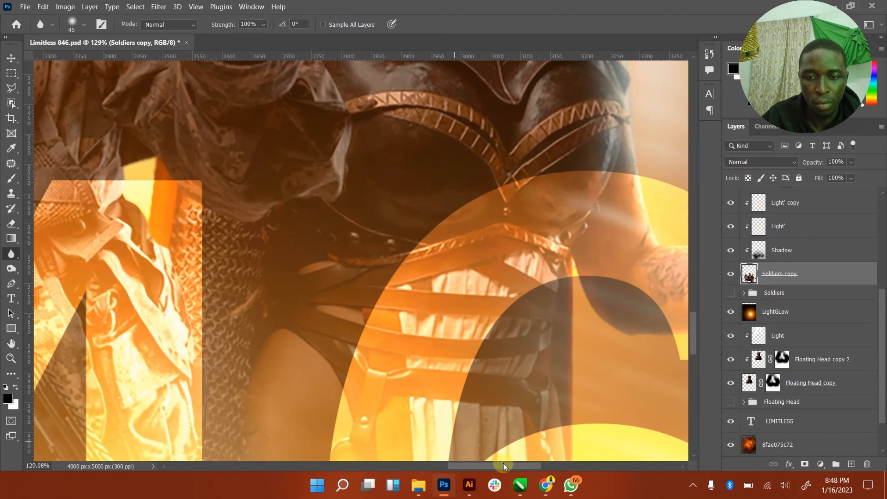
- Soften the edges of the warrior's outstretched tattooed arm and the fist gripping the spear
left_click_drag(503, 463, 530, 465)
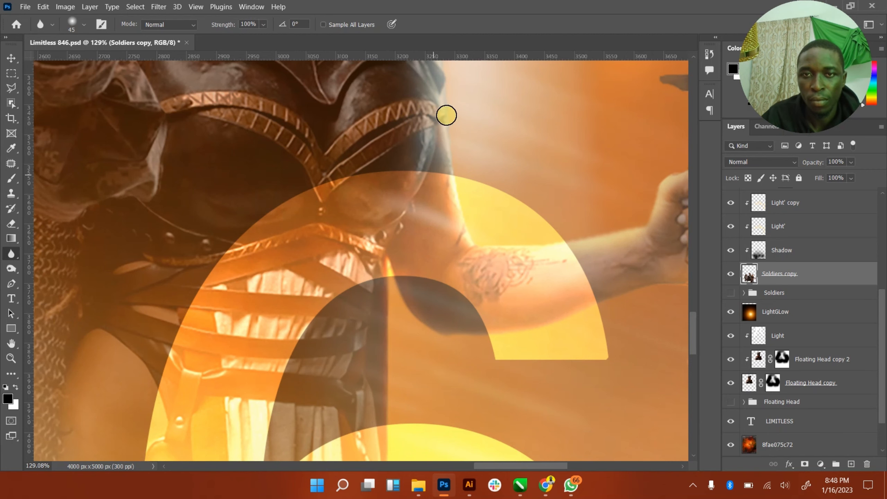
left_click_drag(555, 463, 591, 463)
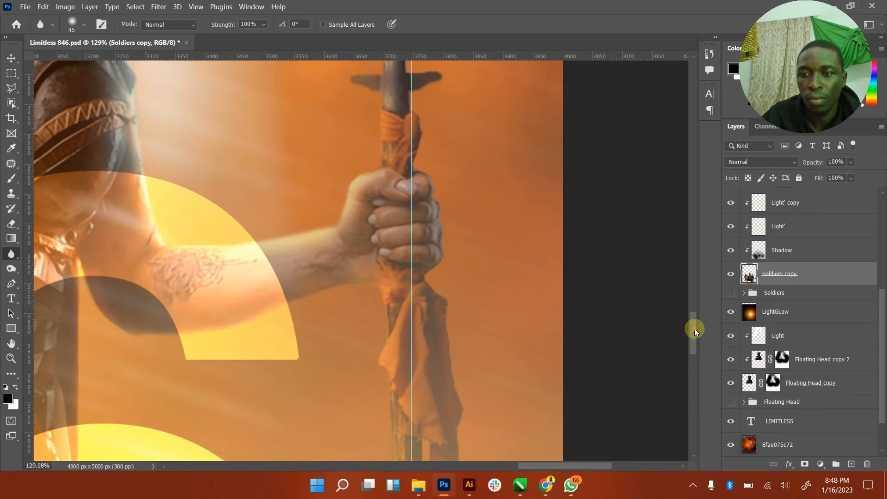
- Blur both edges of the spear blade from the crossguard up to the tip
left_click_drag(693, 327, 687, 297)
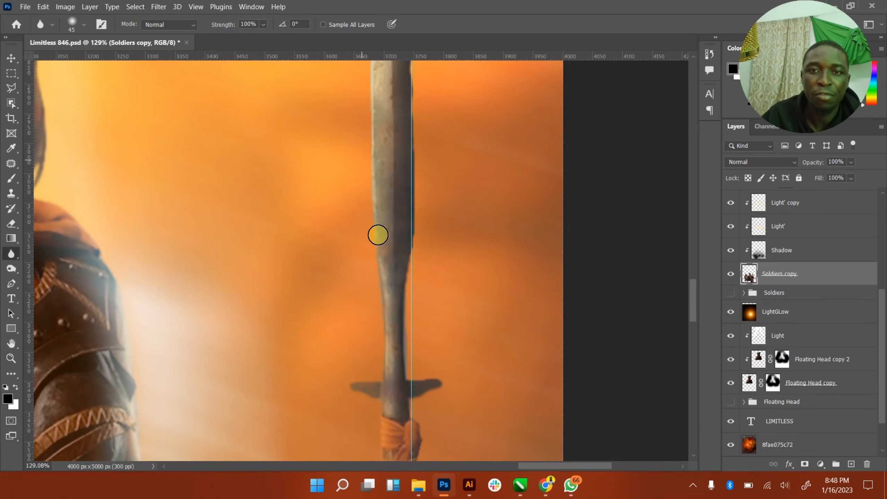
scroll(401, 227, "up", 3)
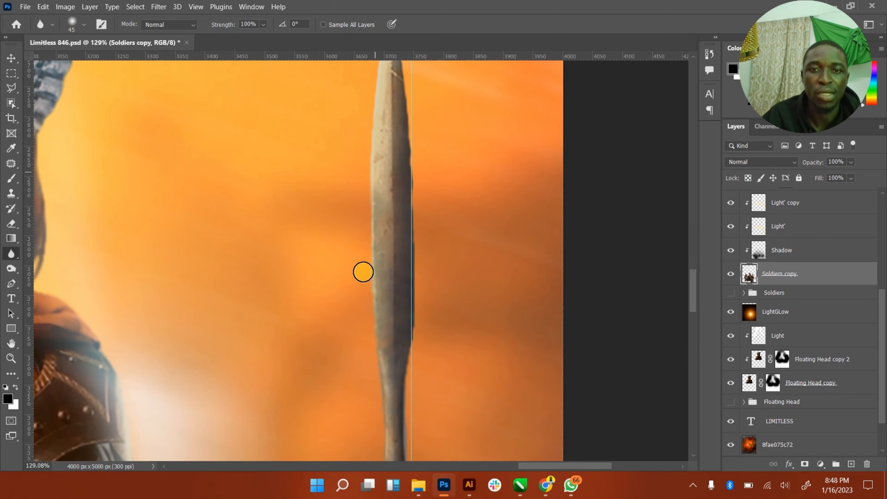
scroll(364, 250, "up", 2)
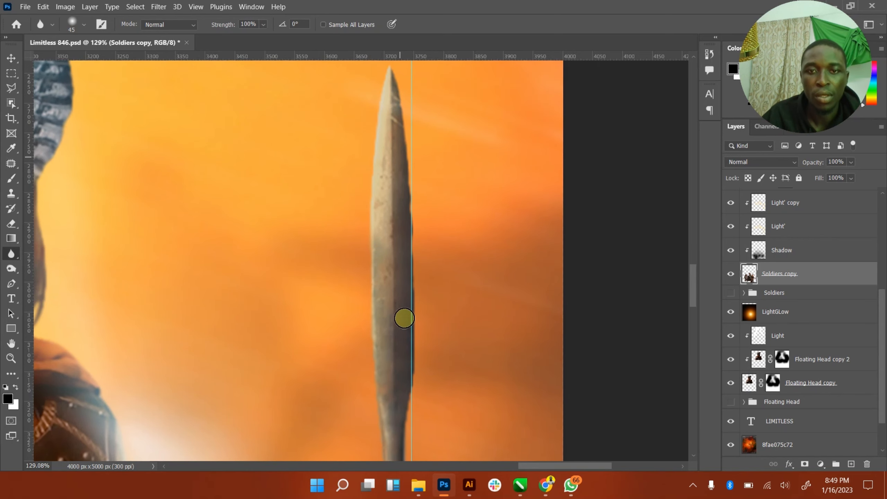
- Soften the spear's hanging cloth and lower shaft with the Blur brush enlarged to 100 px
left_click(691, 345)
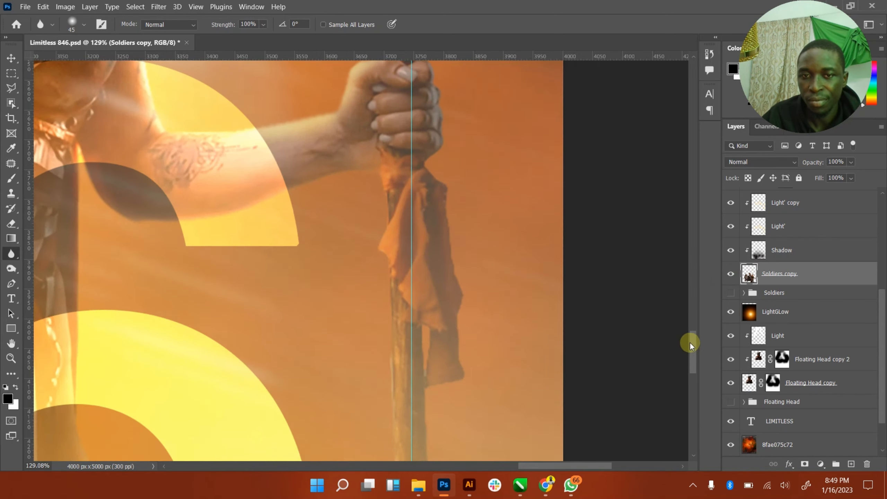
scroll(460, 292, "down", 2)
key("bracketright")
key("bracketright")
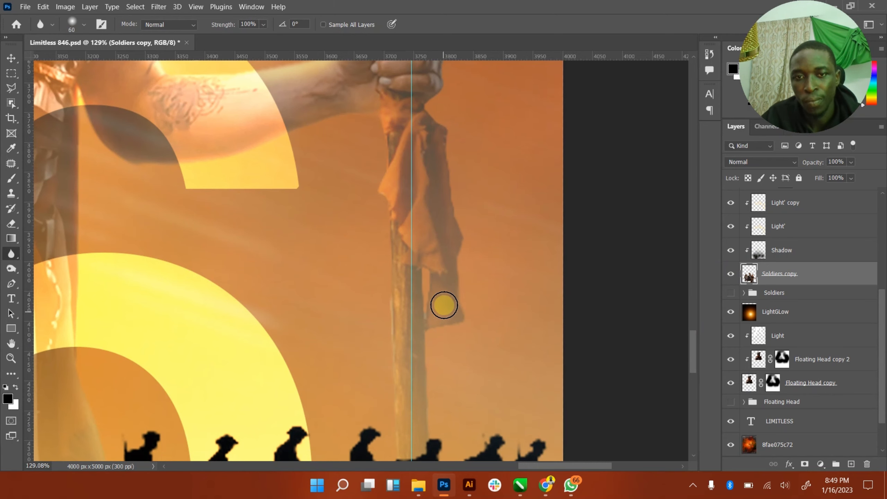
key("bracketright")
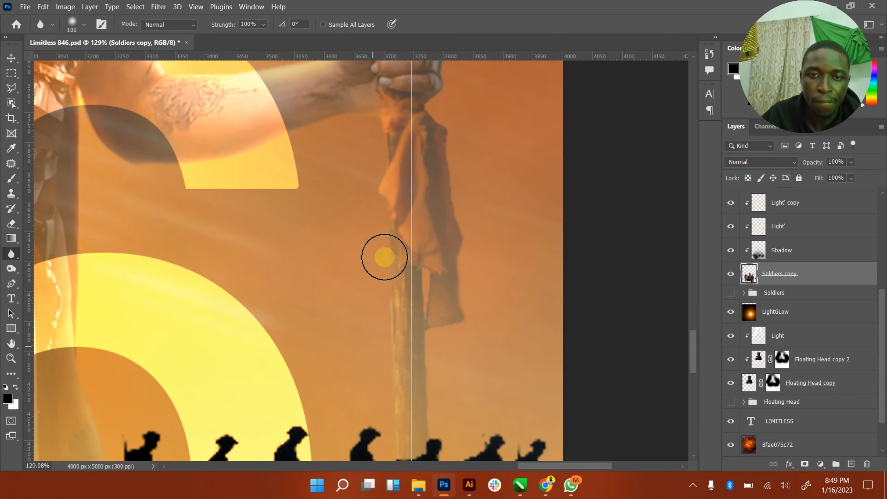
scroll(448, 358, "down", 2)
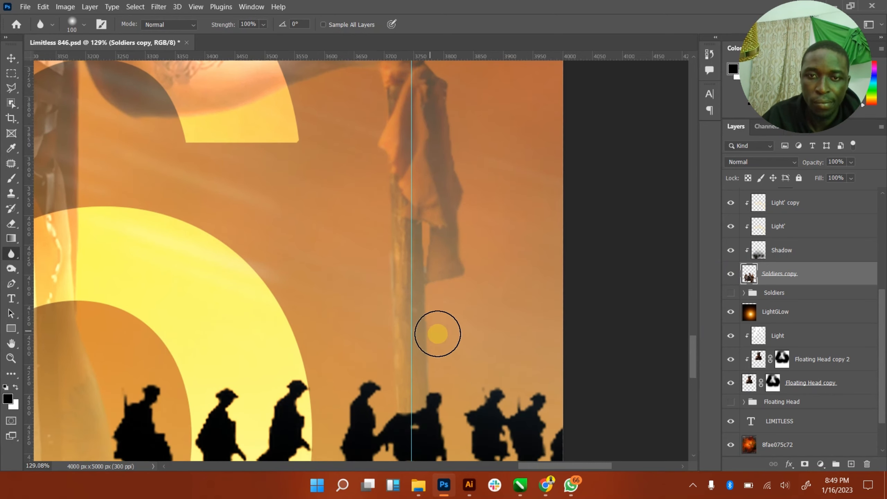
- Add a new clipped layer above the Shadow layer and name it Shade
scroll(692, 351, "down", 10)
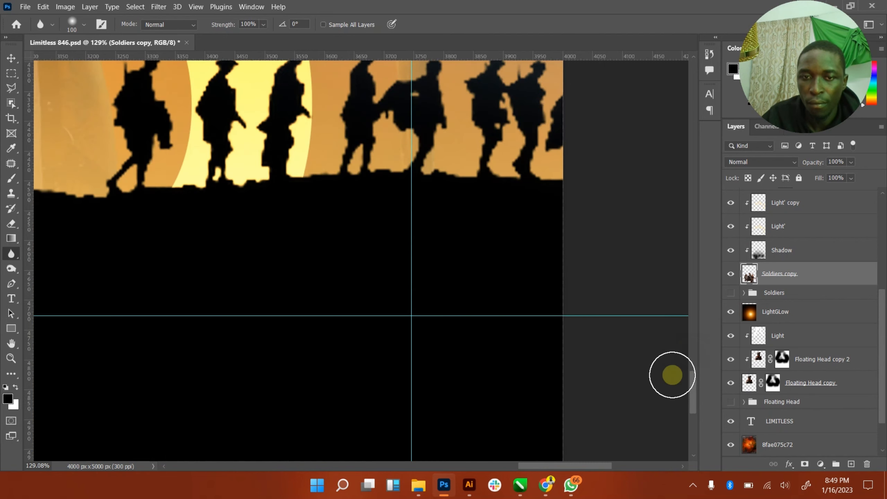
scroll(408, 174, "up", 3)
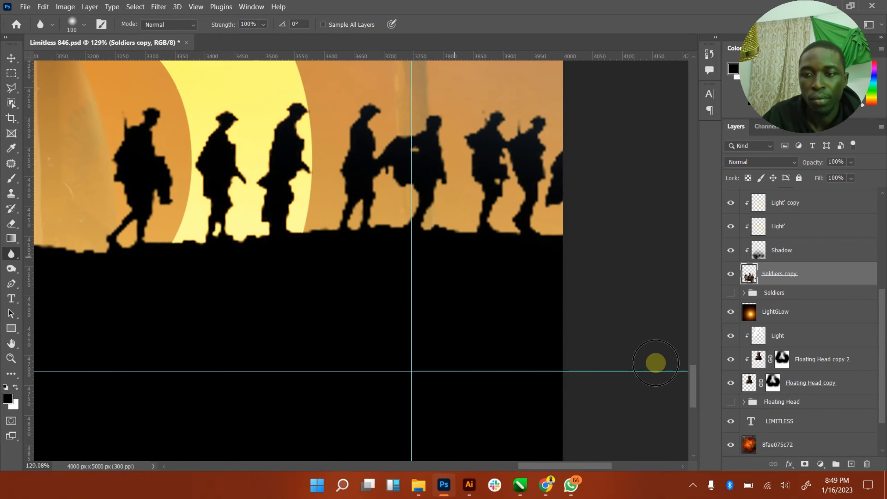
left_click(768, 251)
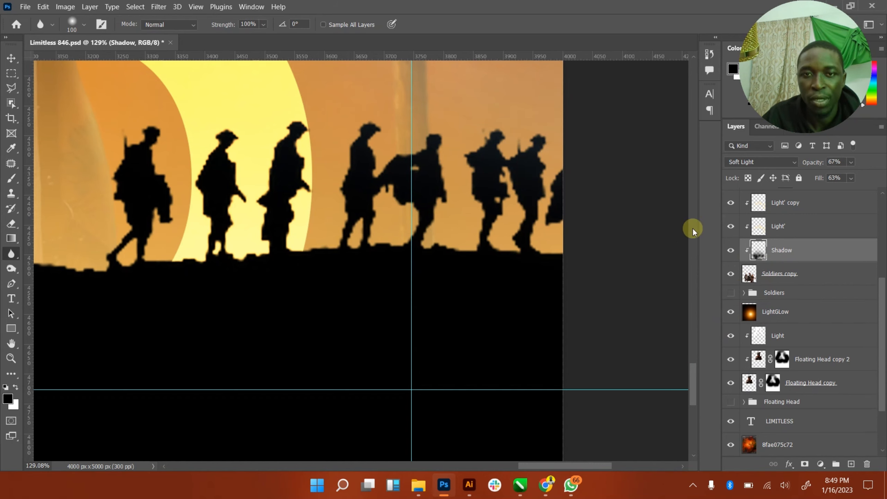
scroll(618, 216, "up", 2)
scroll(617, 216, "up", 2)
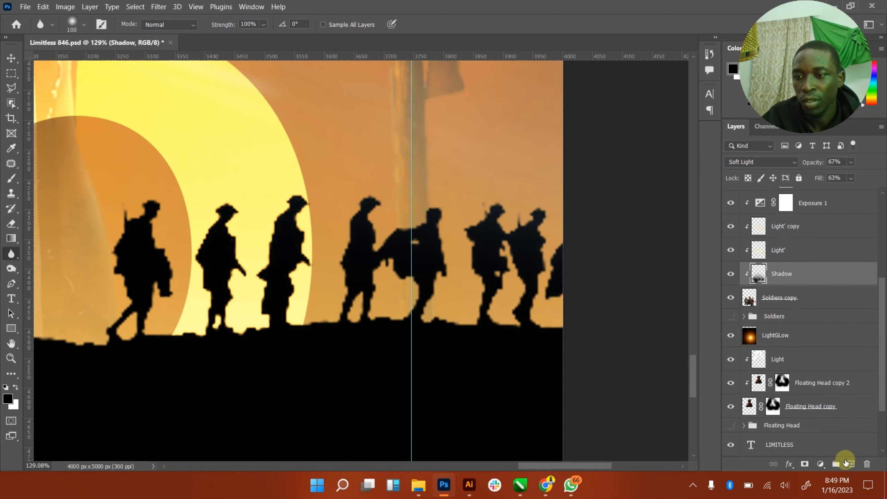
left_click(851, 464)
left_click(776, 274)
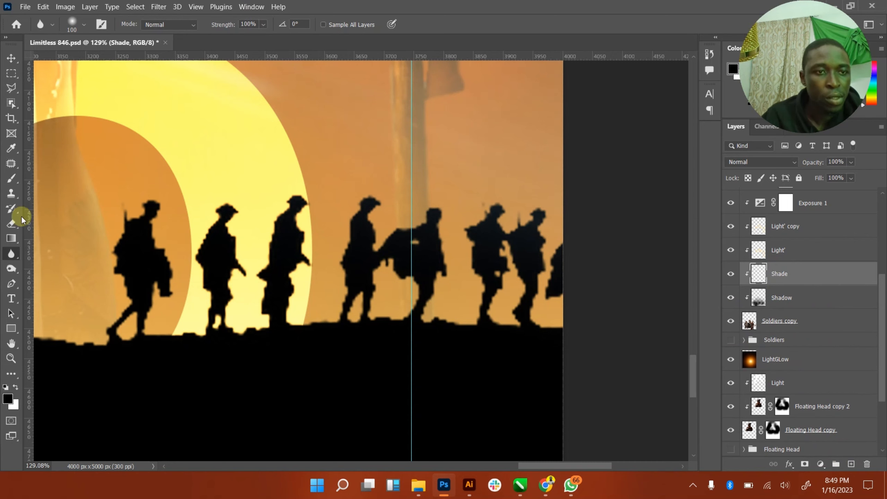
- Paint black shading along the outer edge of the spear's hanging cloth on the Shade layer with a 60 px brush
left_click(11, 181)
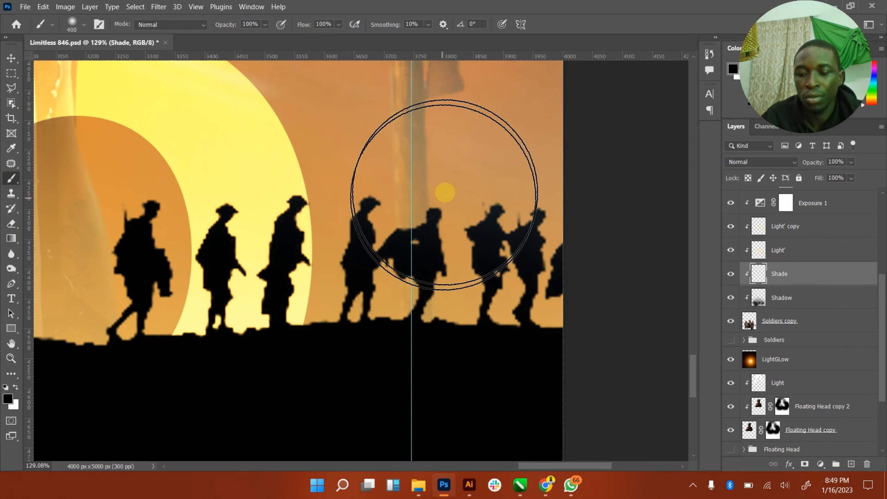
key("bracketleft")
key("bracketleft")
key("bracketleft")
key("bracketleft")
key("bracketleft")
key("bracketleft")
key("bracketleft")
key("bracketleft")
key("bracketleft")
key("bracketleft")
key("bracketleft")
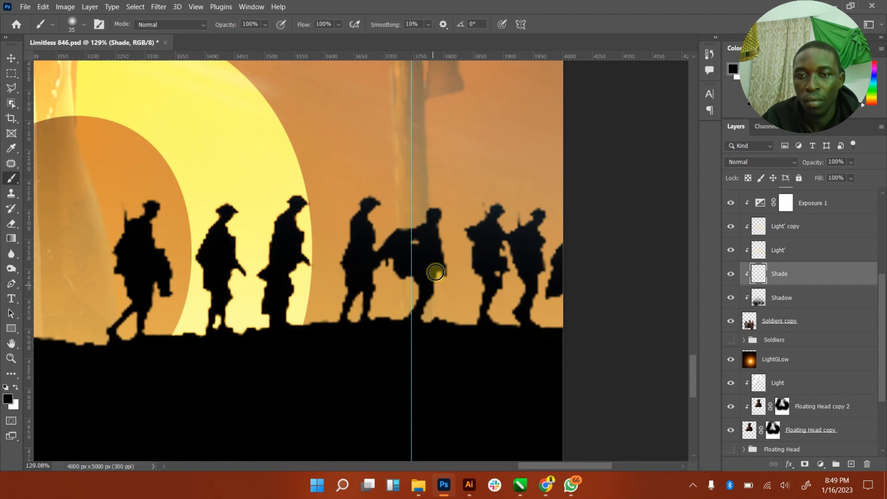
scroll(442, 223, "up", 3)
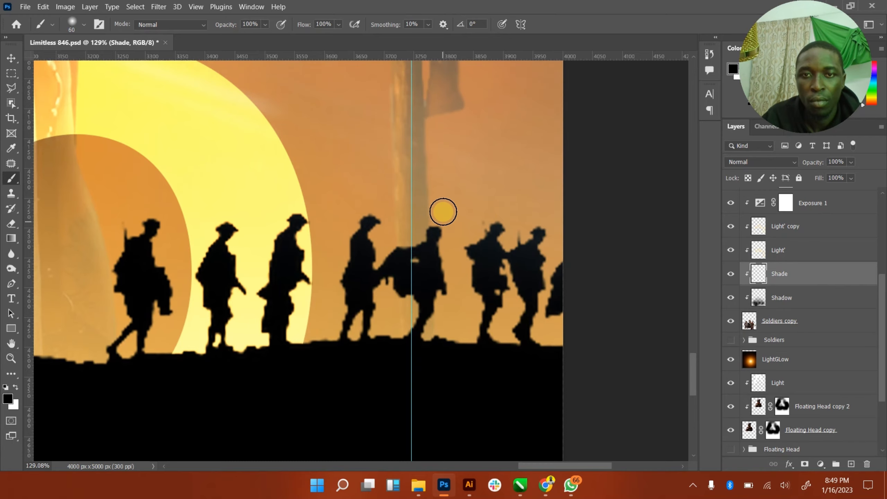
scroll(437, 184, "up", 3)
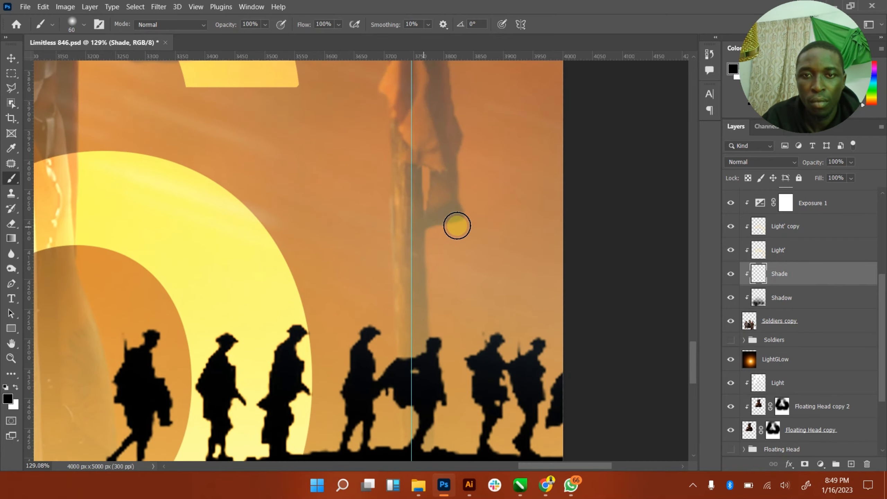
scroll(458, 158, "up", 3)
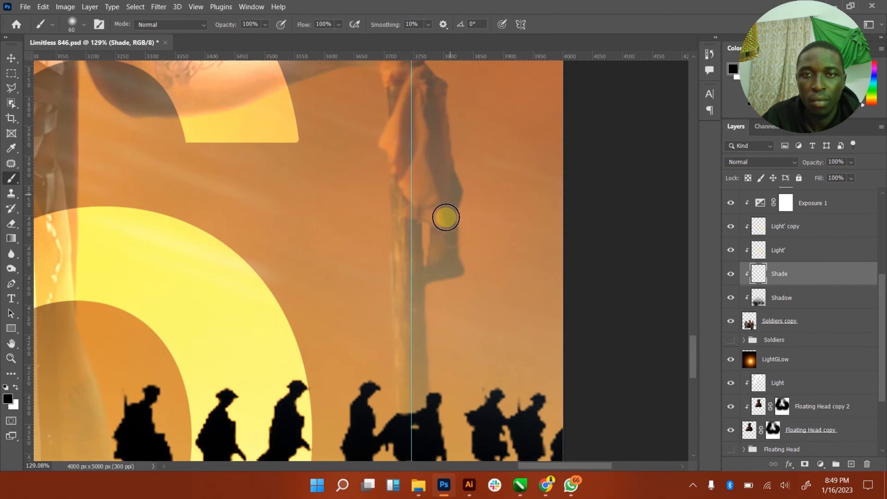
mouse_move(437, 142)
left_mouse_down()
mouse_move(452, 133)
mouse_move(472, 202)
left_mouse_up()
scroll(472, 191, "up", 6)
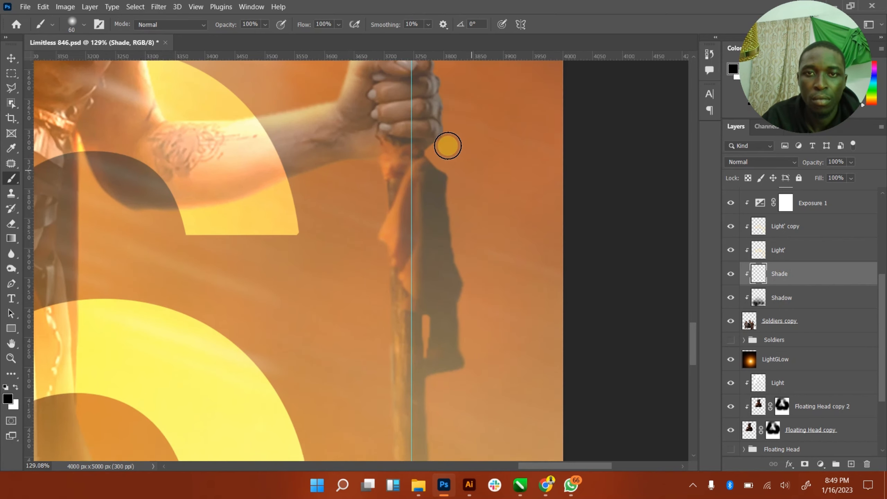
- Darken the outer side of the gripping fist and the shadow-side edge of the spear blade up to its tip
mouse_move(449, 158)
left_mouse_down()
mouse_move(426, 73)
mouse_move(456, 142)
mouse_move(419, 138)
mouse_move(412, 218)
mouse_move(416, 144)
left_mouse_up()
scroll(454, 136, "up", 7)
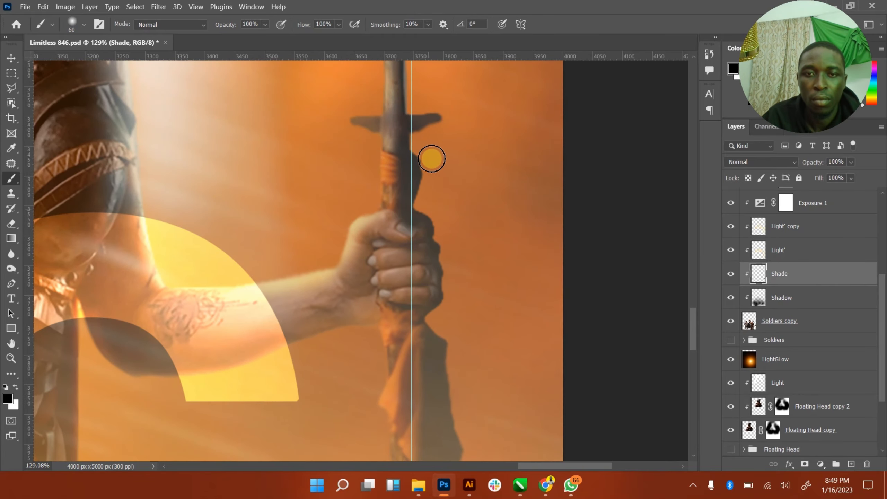
scroll(425, 169, "up", 2)
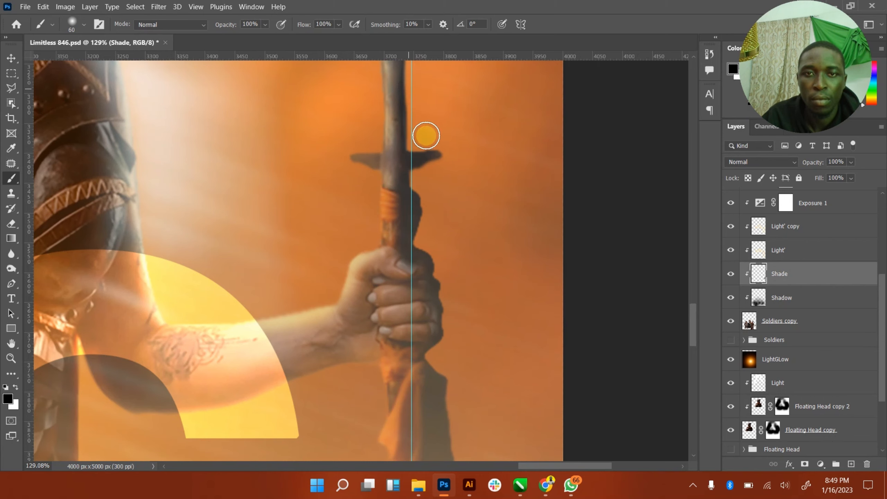
left_click_drag(694, 309, 693, 273)
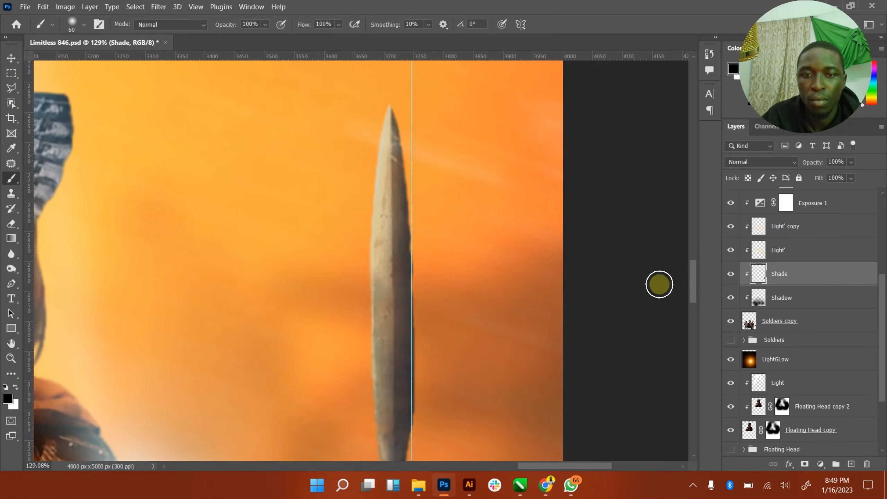
left_click_drag(418, 449, 404, 112)
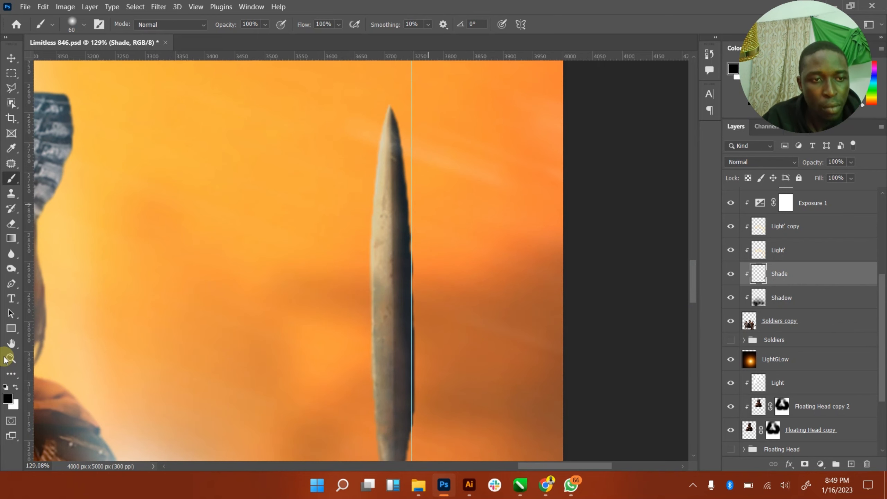
- Set the Shade layer to Multiply at 59% opacity and save the poster
left_click(9, 343)
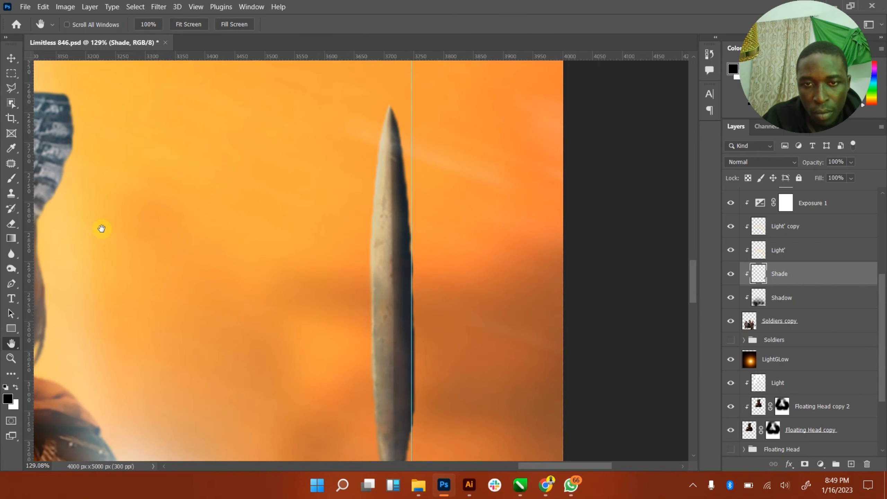
double_click(11, 344)
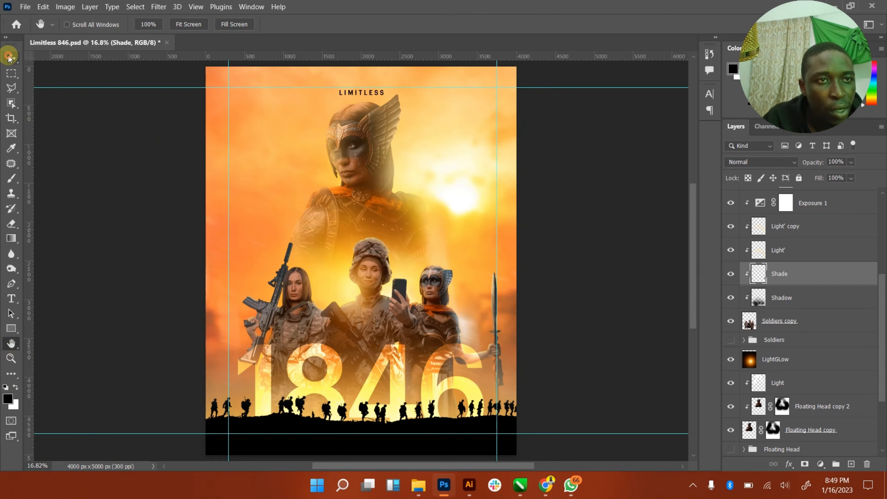
left_click(9, 57)
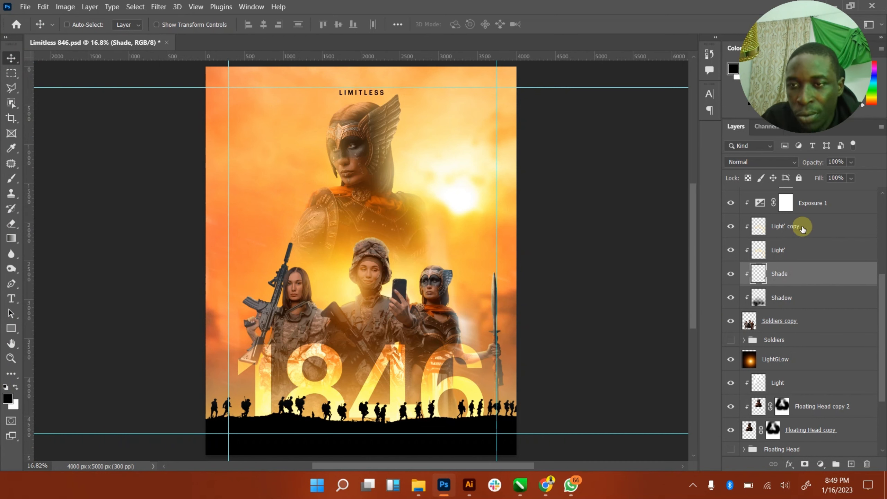
left_click(794, 162)
left_click(747, 208)
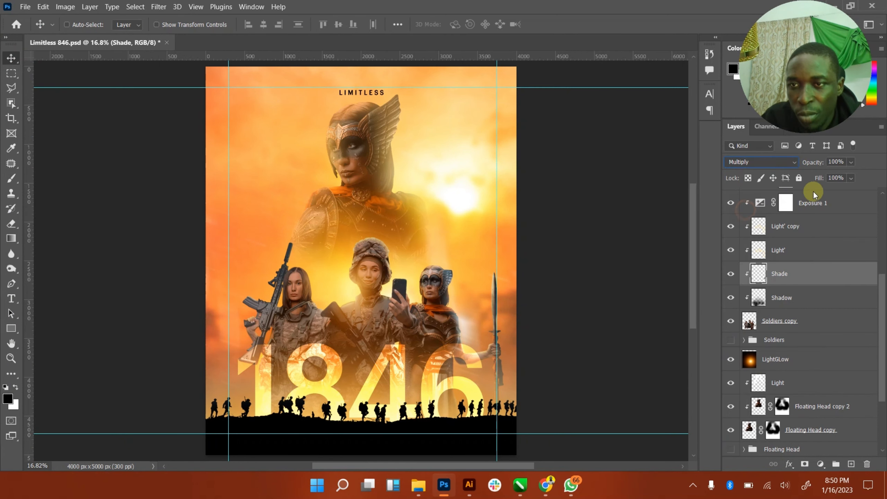
left_click_drag(836, 178, 842, 176)
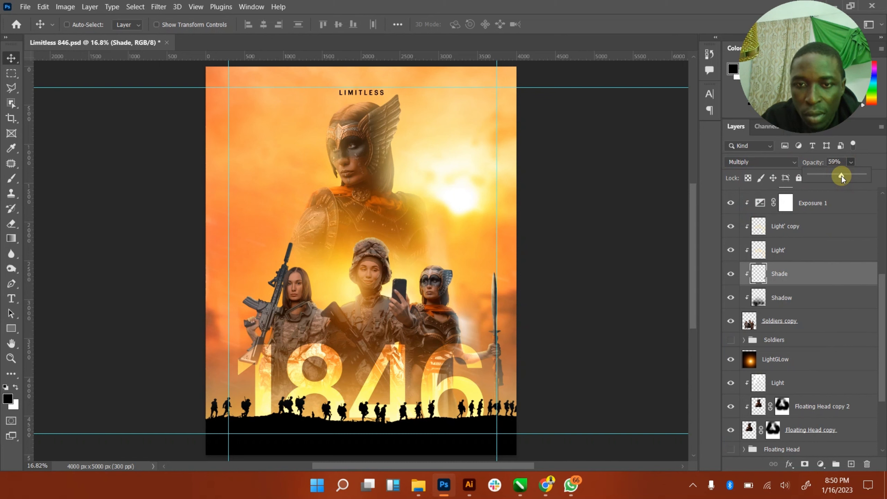
left_click(734, 276)
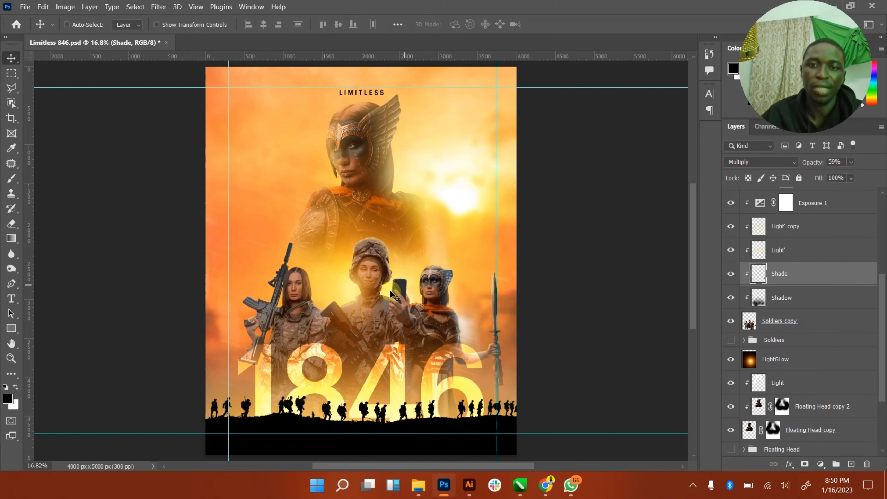
key("ctrl+s")
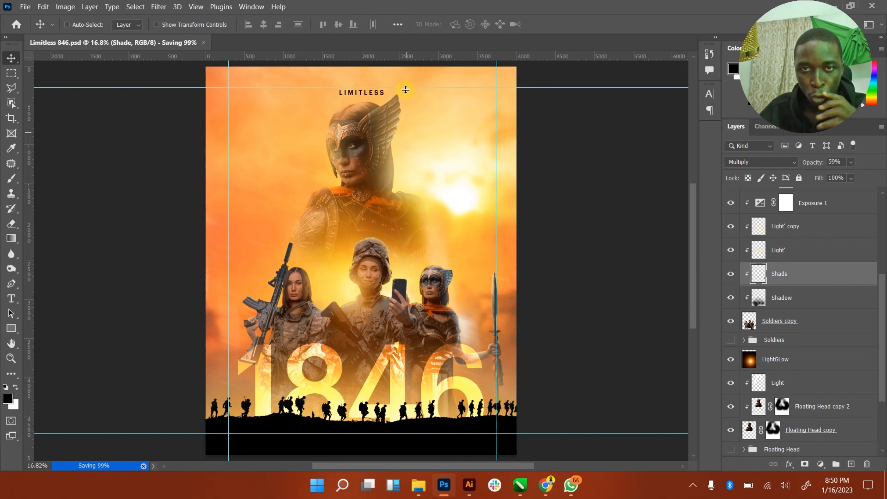
- Duplicate the LIMITLESS text layer and place the copy at the top of the layer stack
scroll(836, 285, "up", 5)
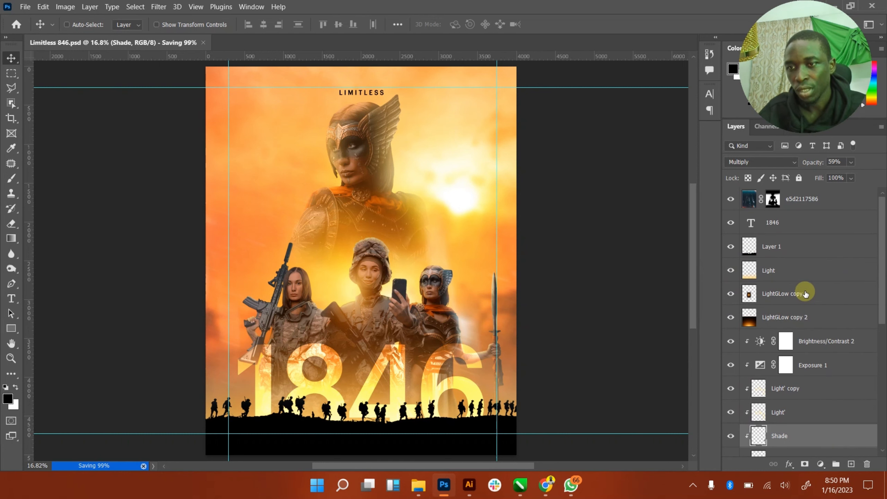
scroll(863, 349, "down", 5)
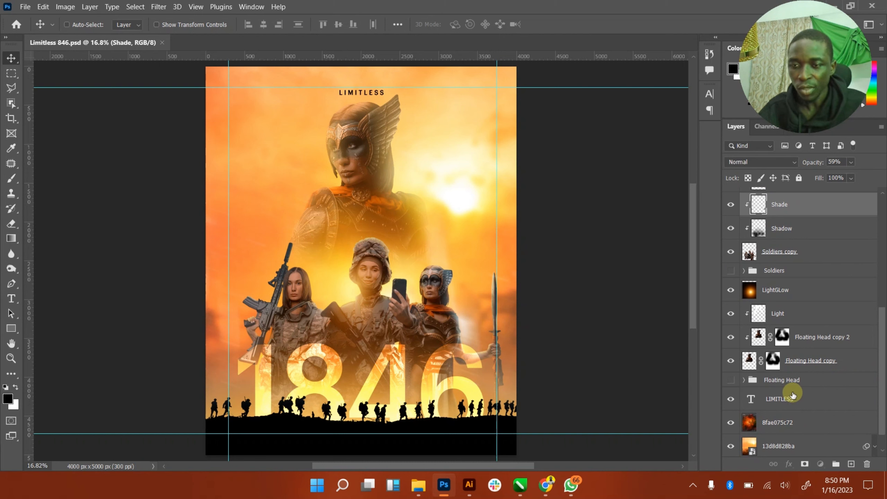
left_click(794, 402)
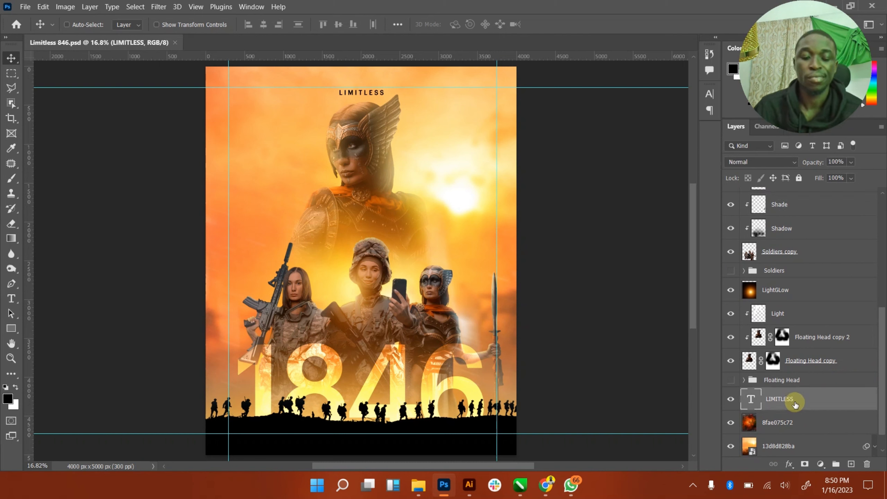
key("ctrl+j")
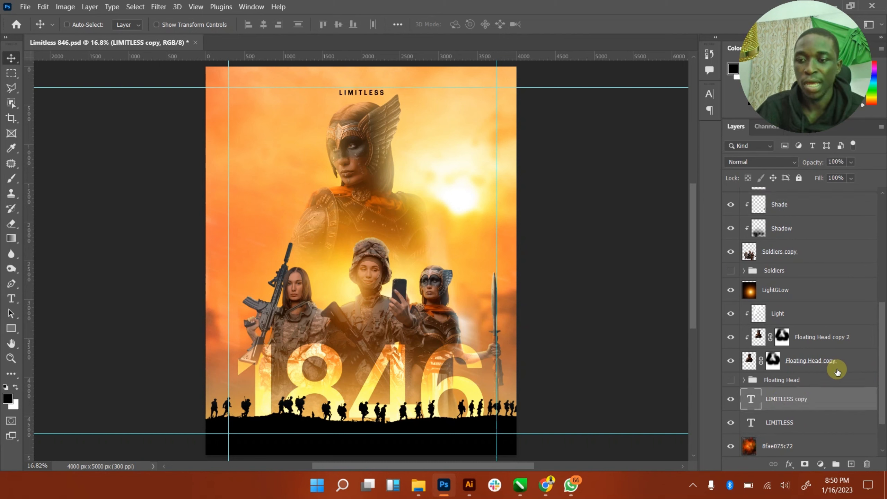
left_click_drag(821, 402, 813, 191)
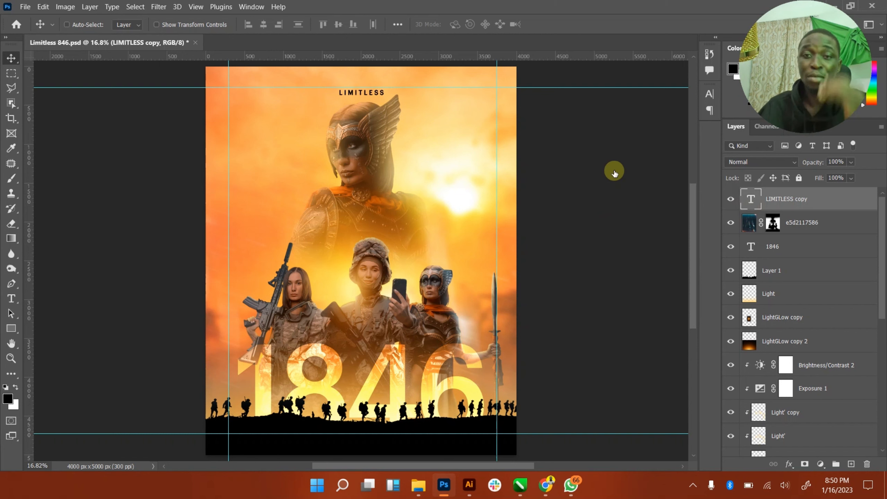
- Replace the copied title's text with ELZENITHO MANIPULATION
key("t")
key("Return")
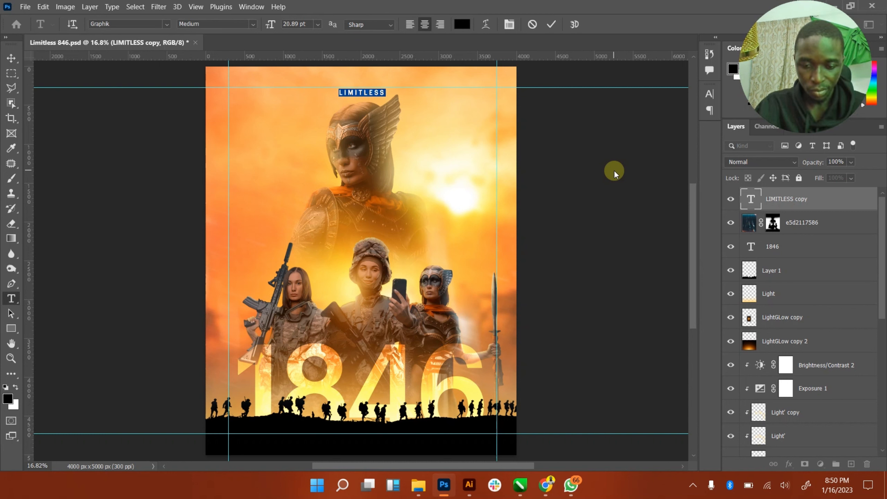
key("ctrl+z")
type("NCE")
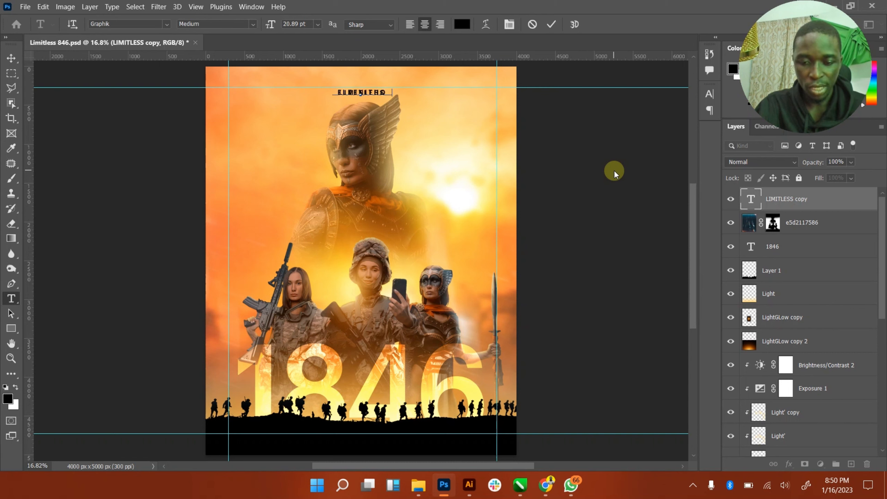
type("PULATION")
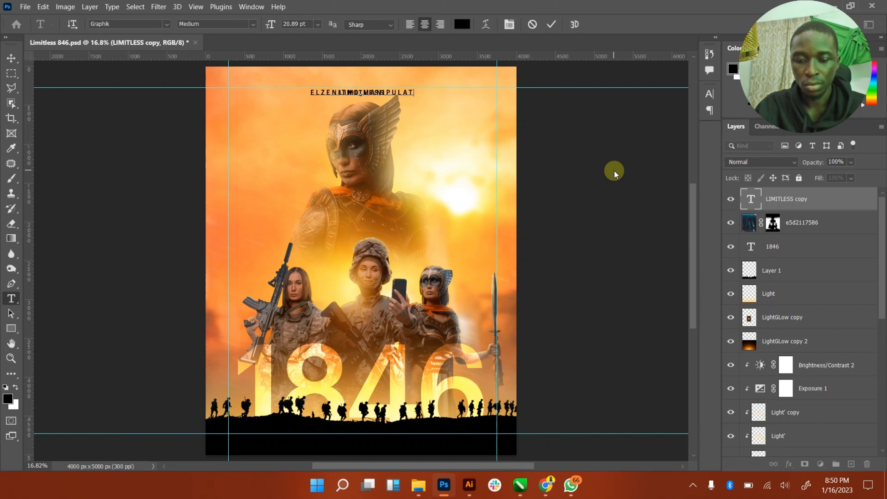
left_click(551, 25)
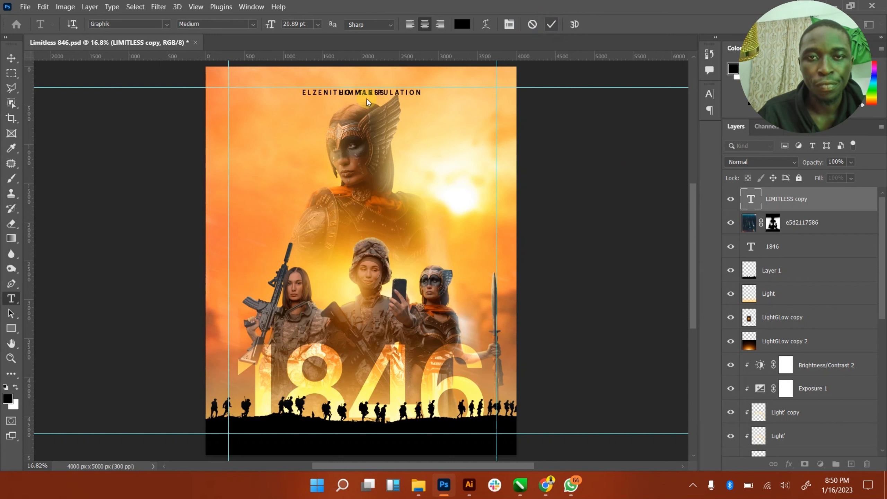
left_click(10, 58)
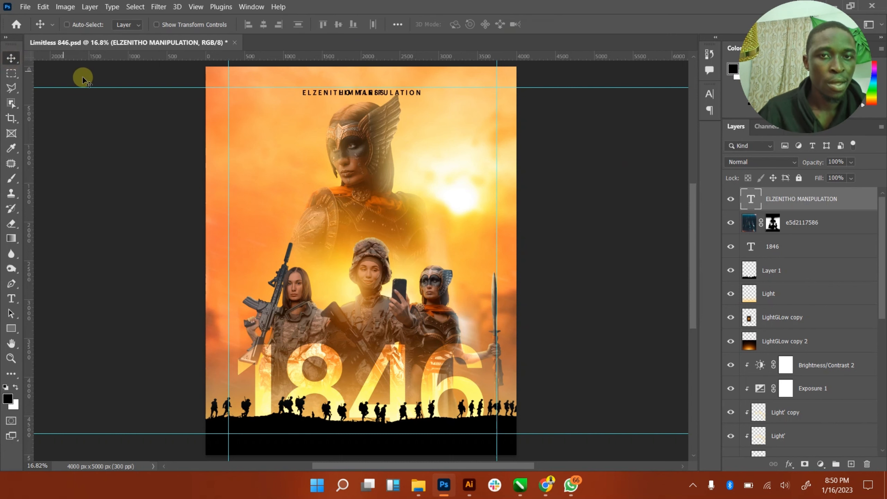
left_click_drag(395, 87, 394, 138)
key("ctrl+z")
key("ctrl+shift+z")
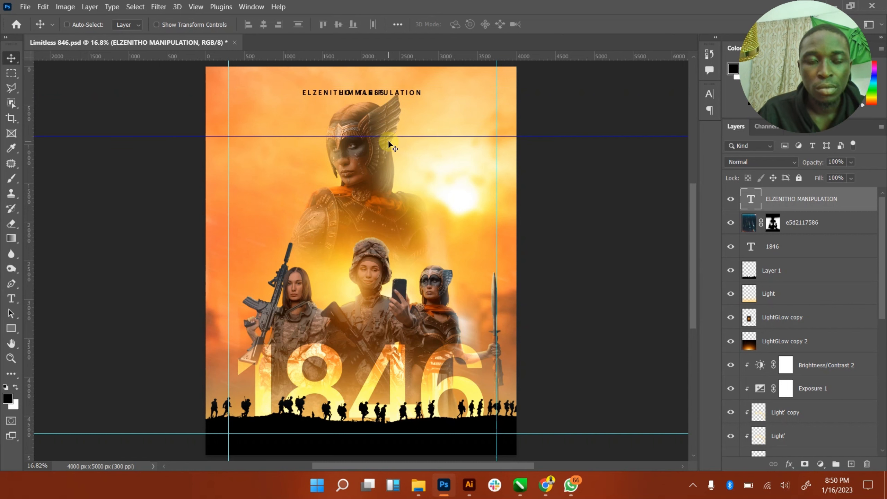
key("ctrl+z")
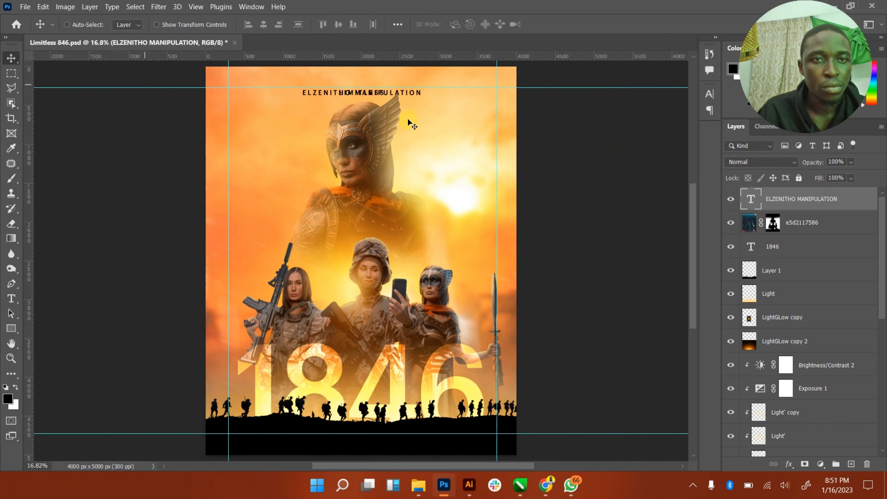
- Move the ELZENITHO MANIPULATION text down onto the large masked warrior's face and recolour it white (#ffffff)
left_click_drag(413, 104, 416, 173)
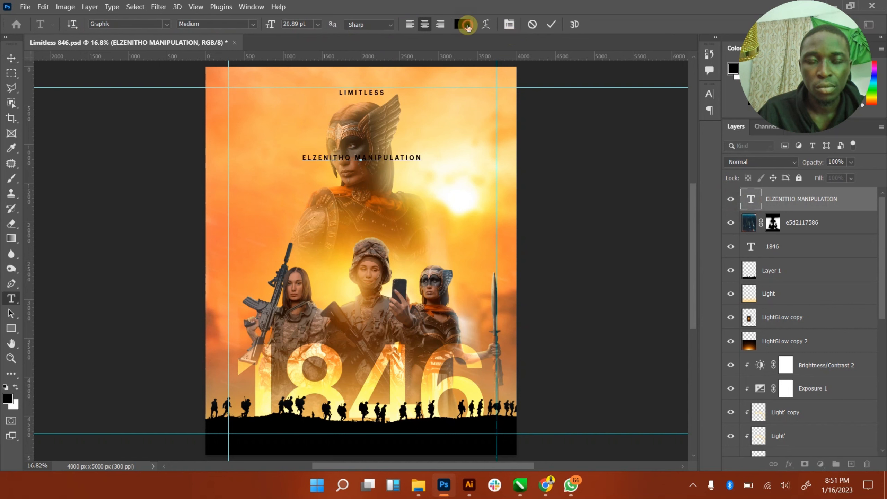
left_click(462, 25)
left_click_drag(472, 127, 399, 81)
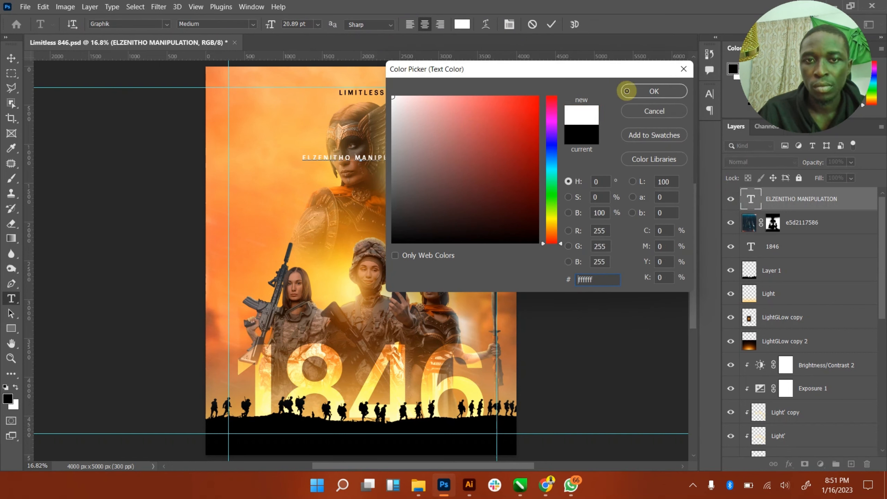
left_click(654, 90)
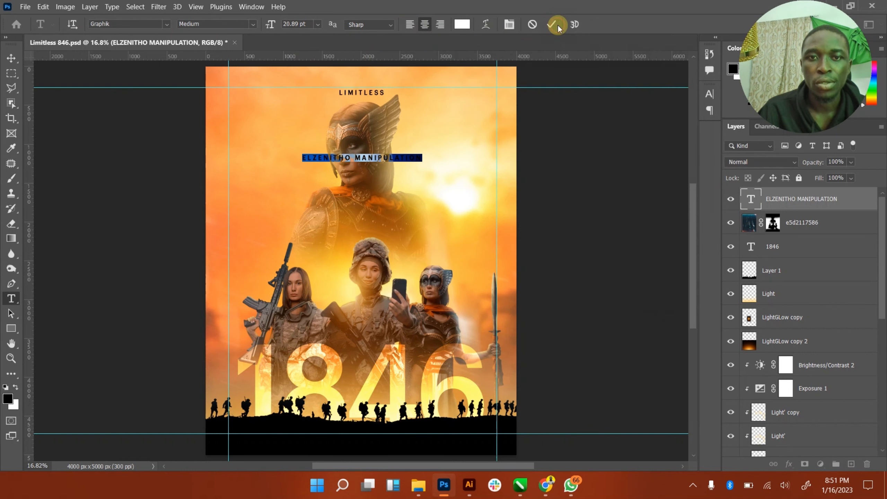
key("ctrl+Return")
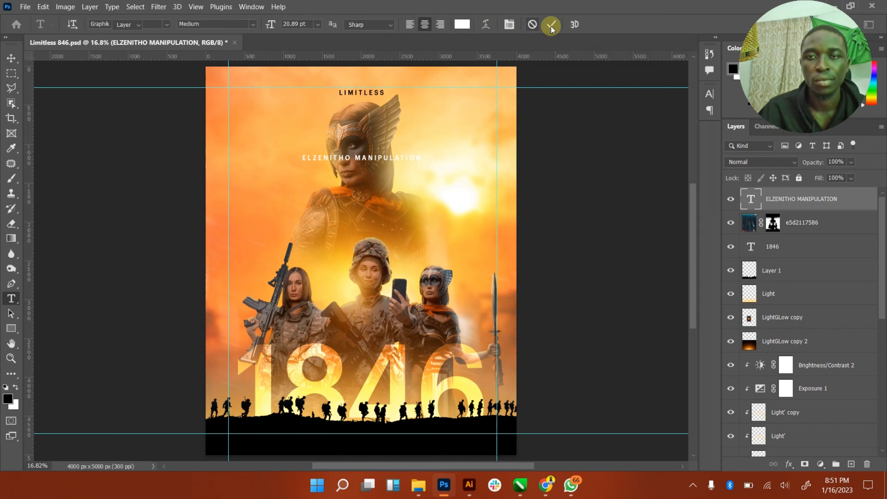
- Scale the ELZENITHO MANIPULATION text to 64.88%, move it onto the black ground strip below the marching silhouettes, and save the poster
key("v")
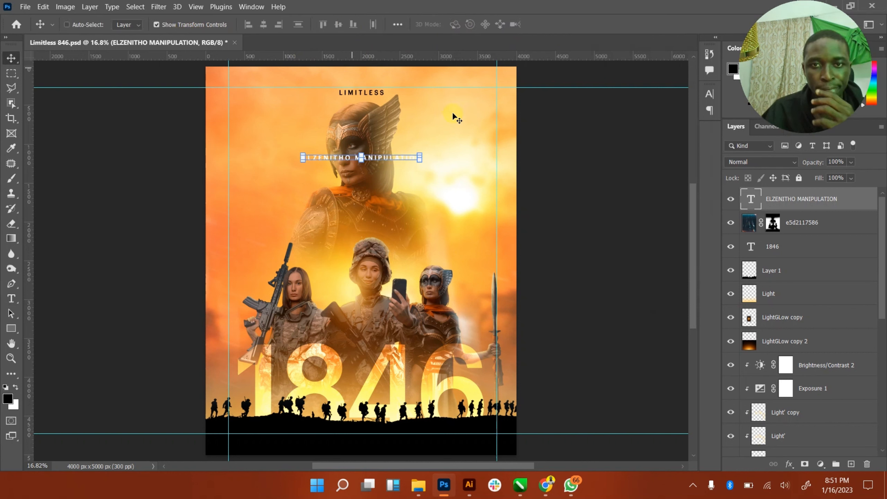
left_click(422, 160)
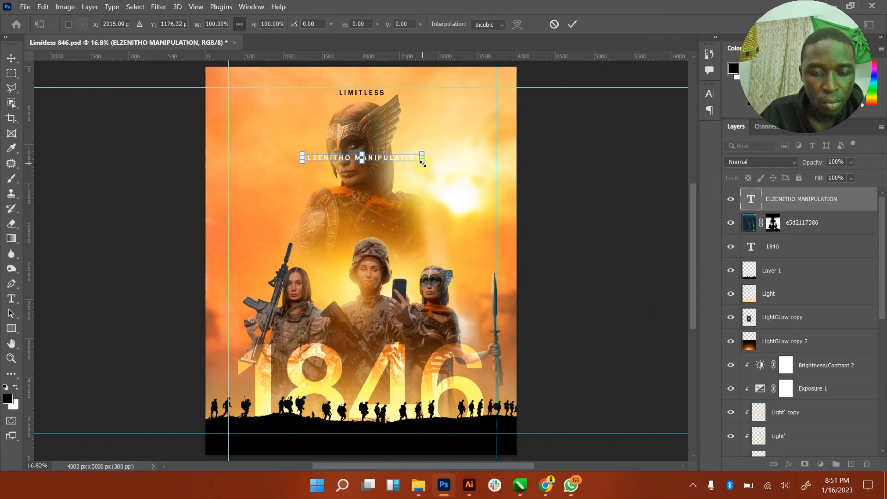
left_click_drag(423, 163, 401, 166)
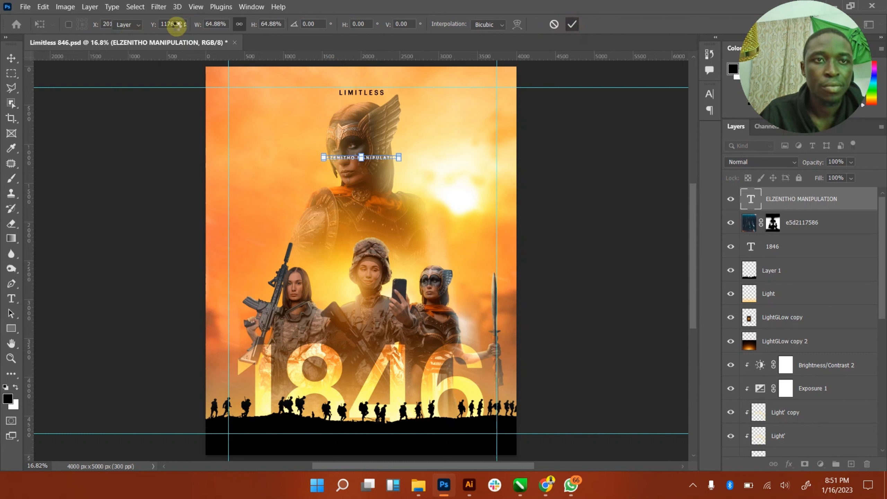
key("Return")
left_click_drag(374, 159, 390, 441)
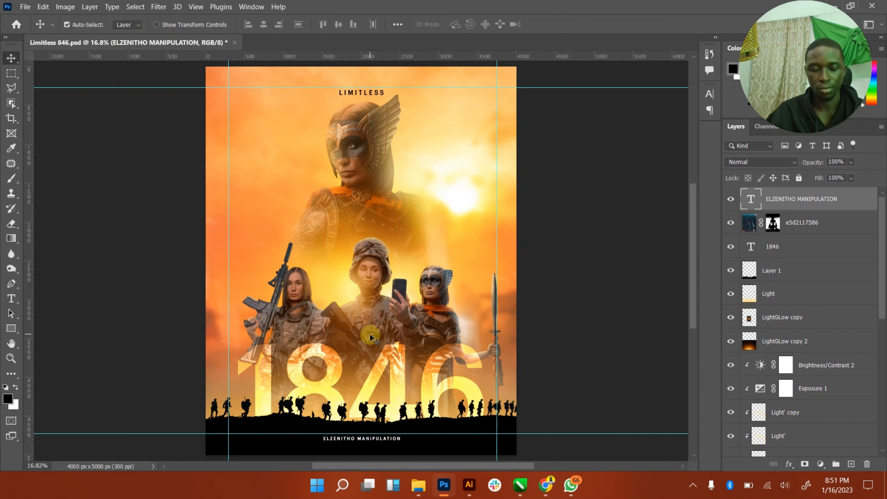
key("ctrl+s")
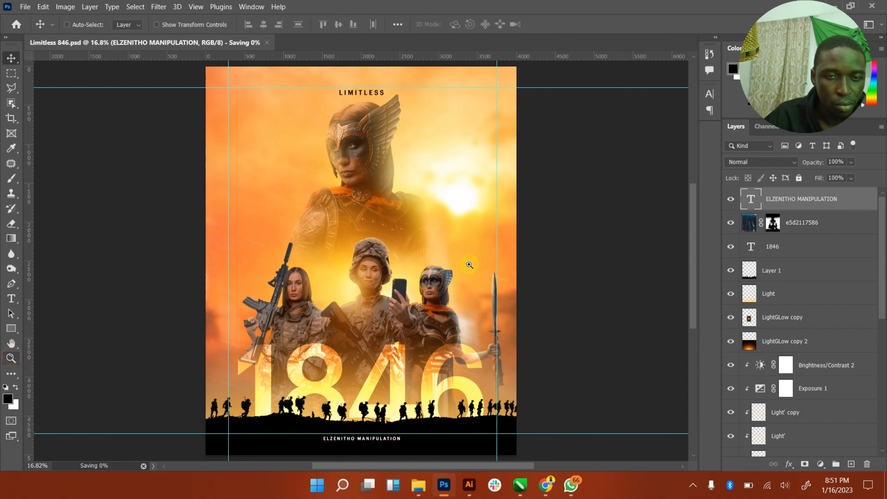
- Duplicate the 1846 text layer
left_click_drag(456, 261, 444, 262)
left_click_drag(447, 262, 468, 257)
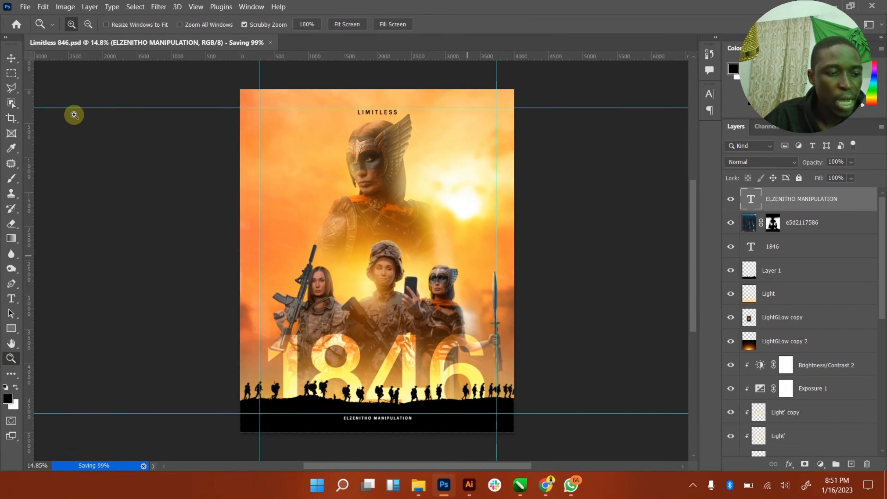
left_click(5, 62)
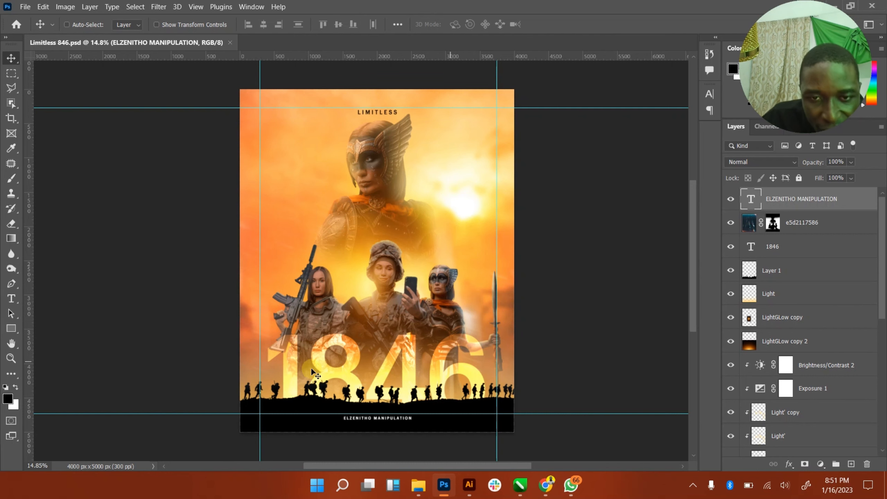
left_click_drag(339, 364, 371, 371)
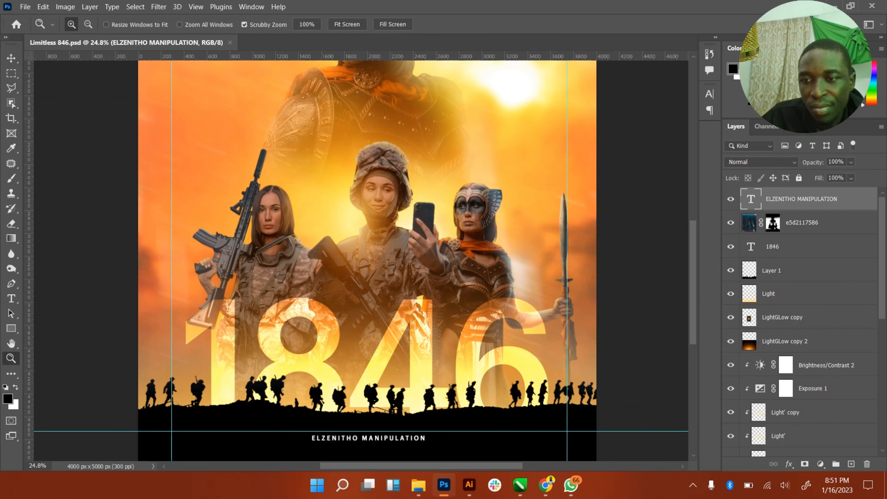
key("v")
left_click_drag(883, 284, 883, 376)
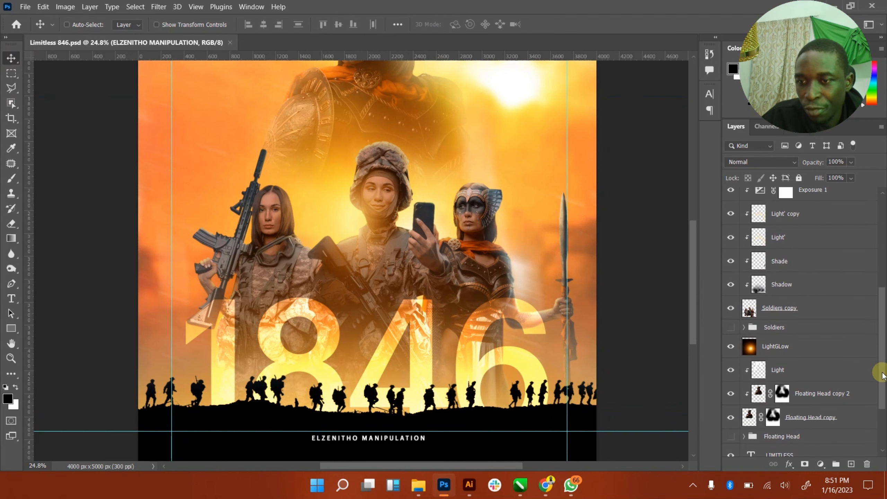
scroll(806, 366, "down", 3)
scroll(803, 381, "up", 5)
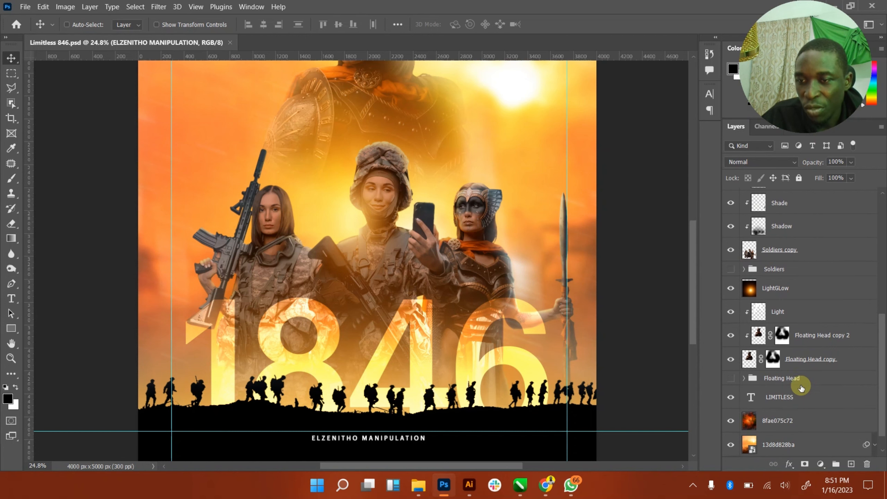
scroll(802, 385, "up", 5)
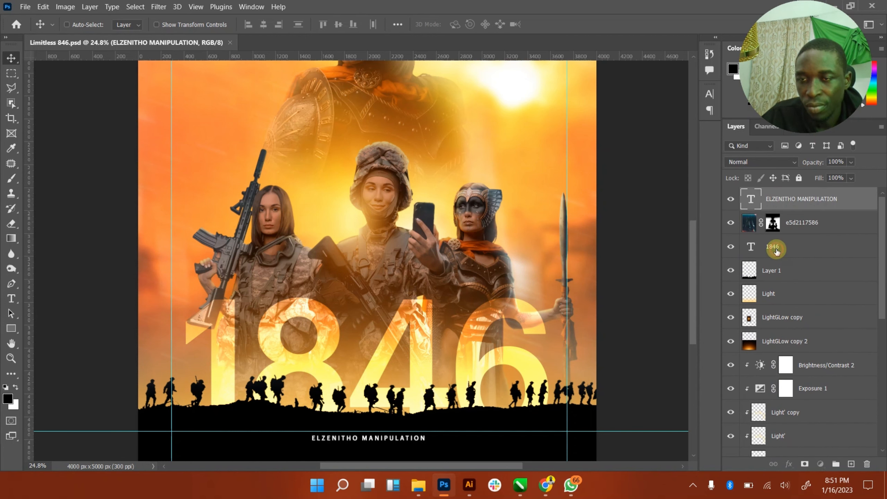
left_click(777, 251)
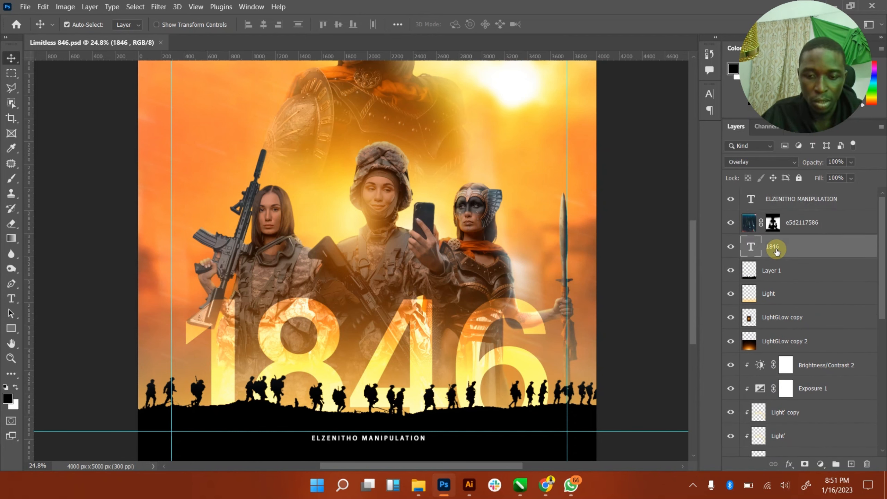
key("ctrl+j")
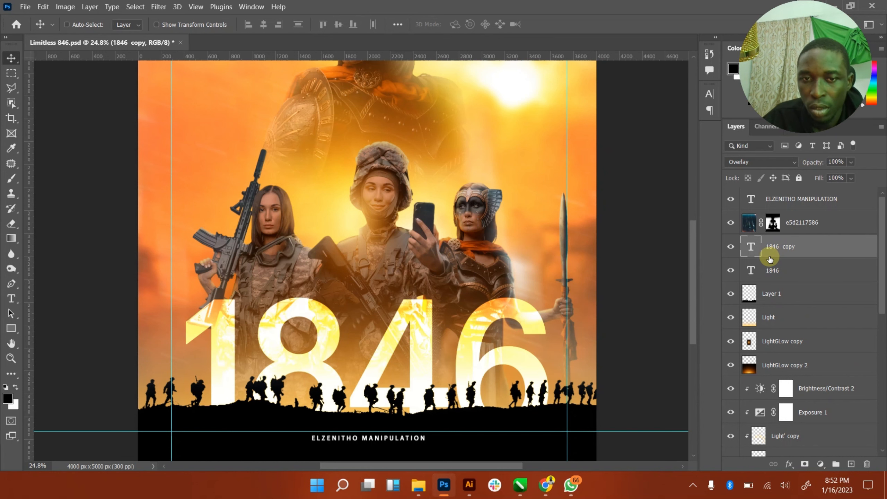
- Try the Divide and Color Burn blend modes on the 1846 copy, then return it to Overlay
left_click(779, 167)
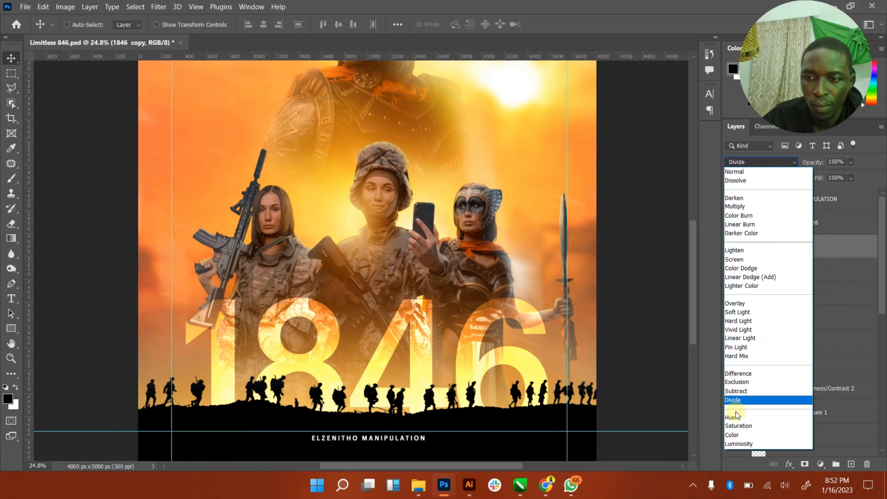
left_click(735, 400)
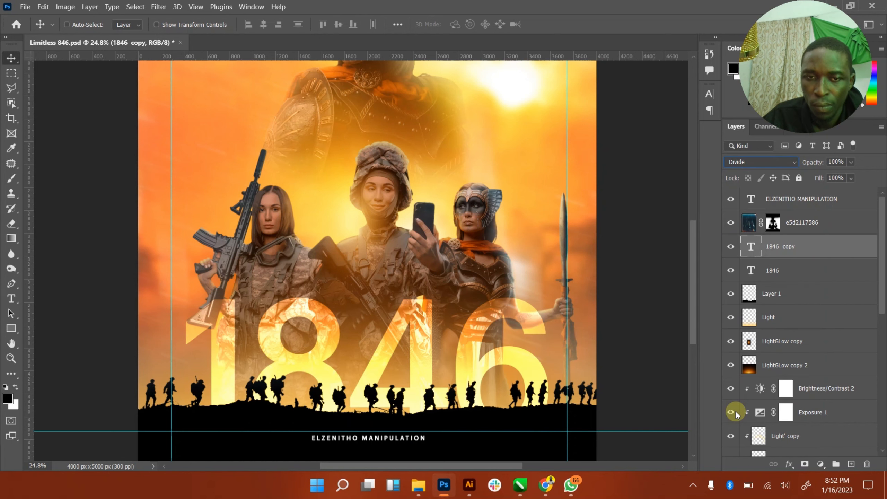
left_click(782, 164)
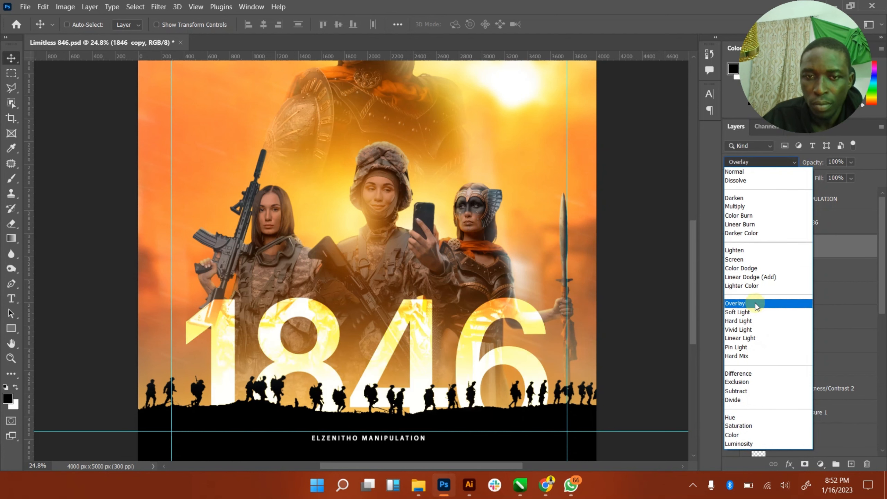
left_click(755, 214)
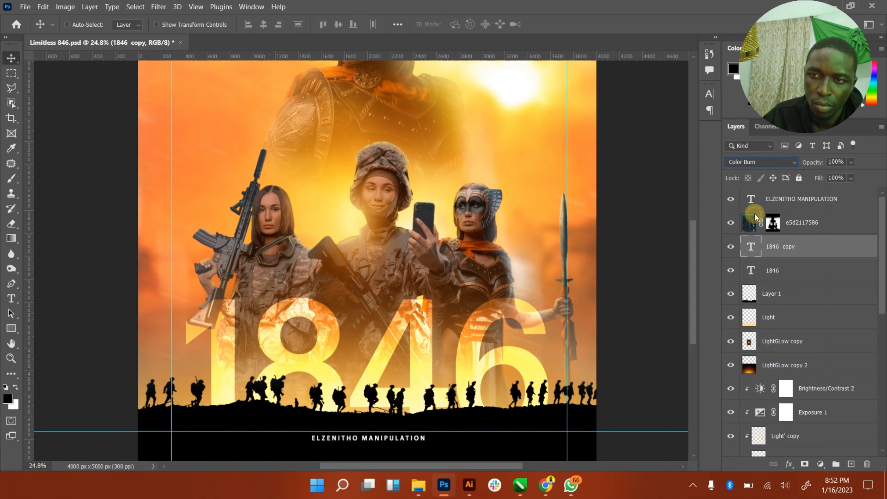
left_click(731, 249)
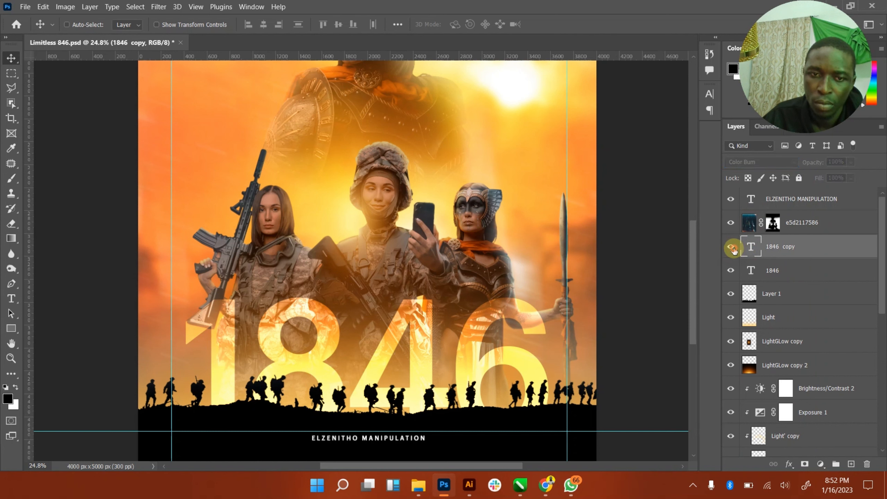
left_click(733, 247)
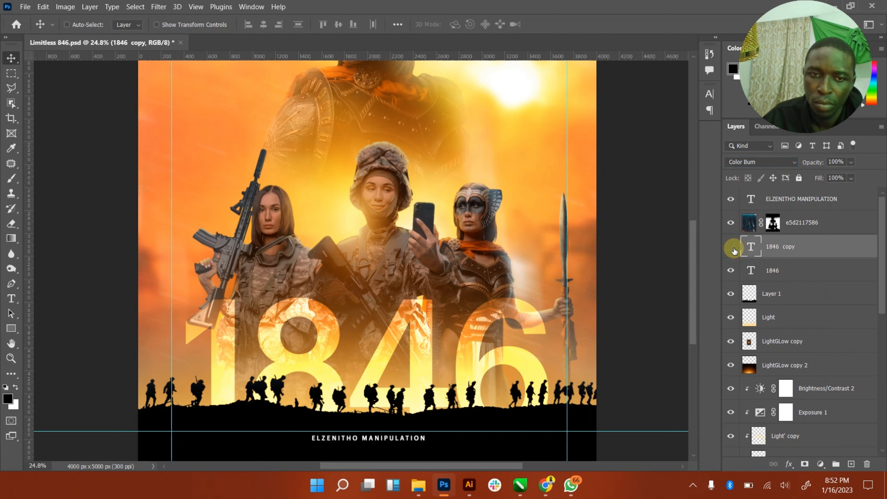
left_click(786, 162)
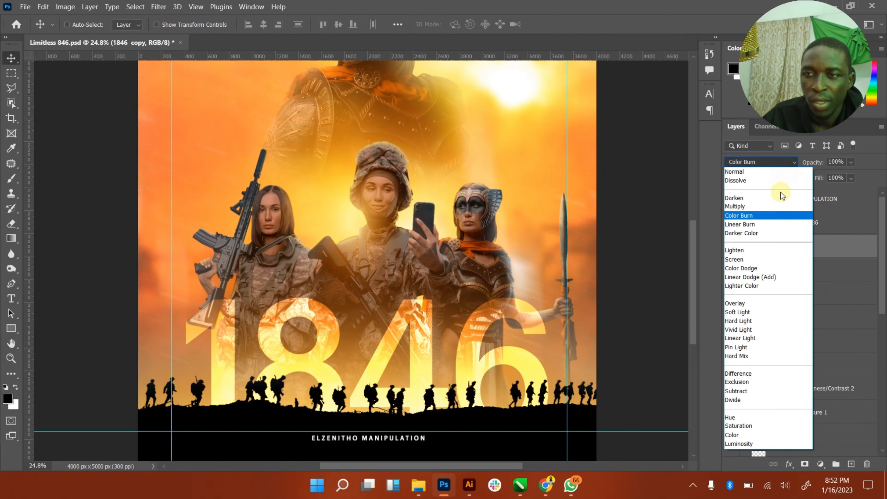
left_click(759, 303)
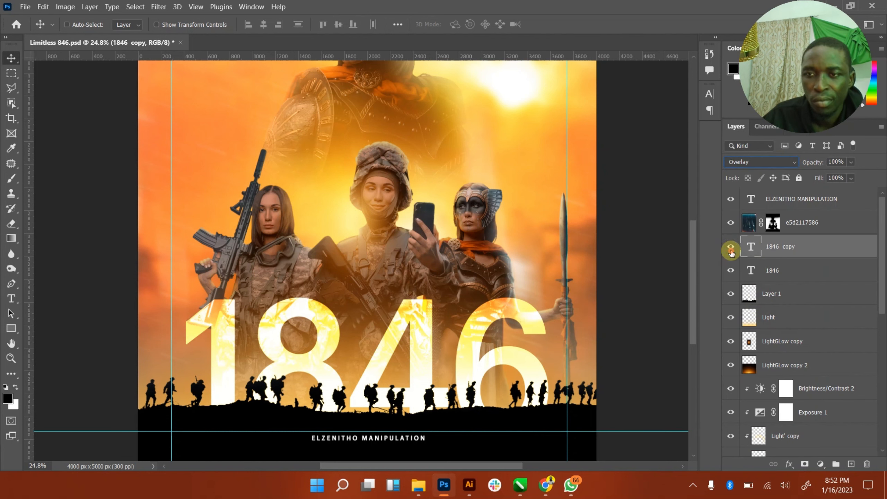
- Rasterize the 1846 copy layer and add a layer mask to it
right_click(800, 246)
left_click(691, 204)
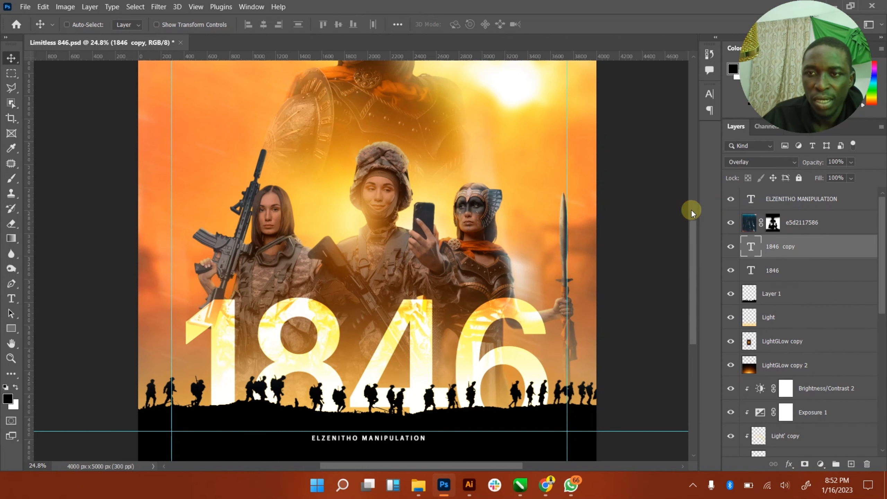
left_click(806, 464)
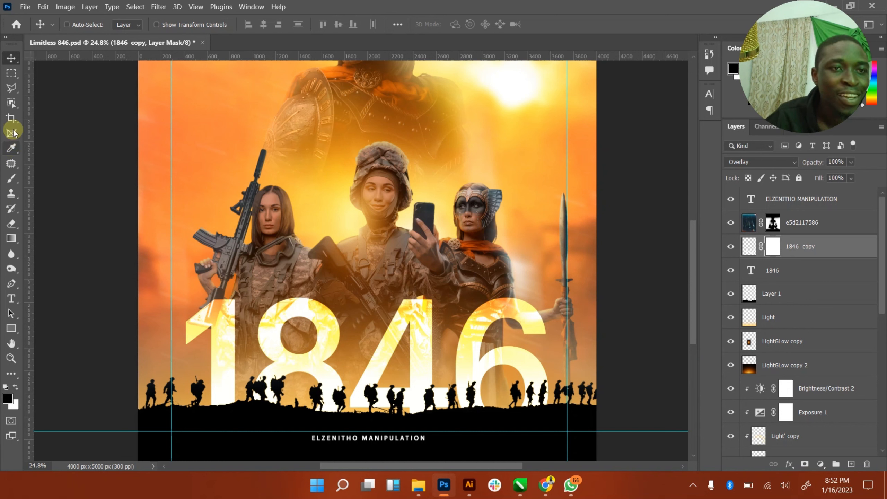
- Paint black on the 1846 copy's mask along the lower part of the digits with a soft 600 px brush
left_click(11, 178)
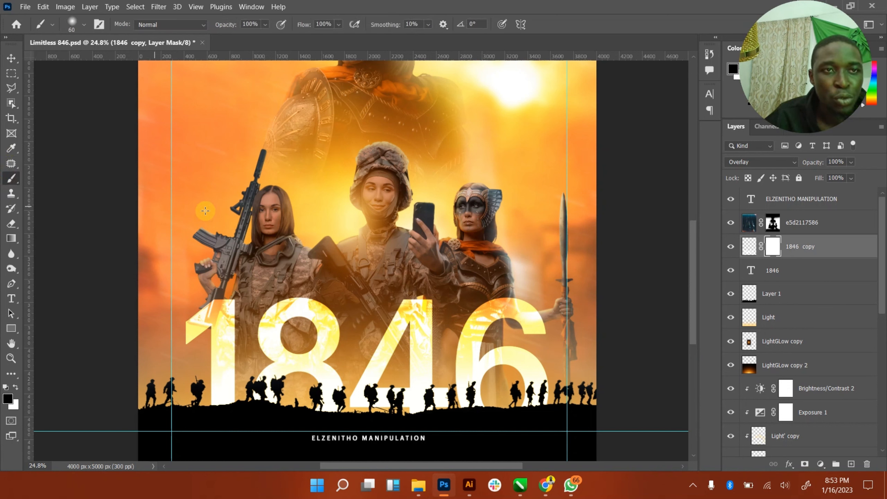
key("bracketright")
key("bracketright")
key("bracketright")
key("bracketright")
key("bracketright")
key("bracketright")
key("bracketright")
key("bracketright")
key("bracketright")
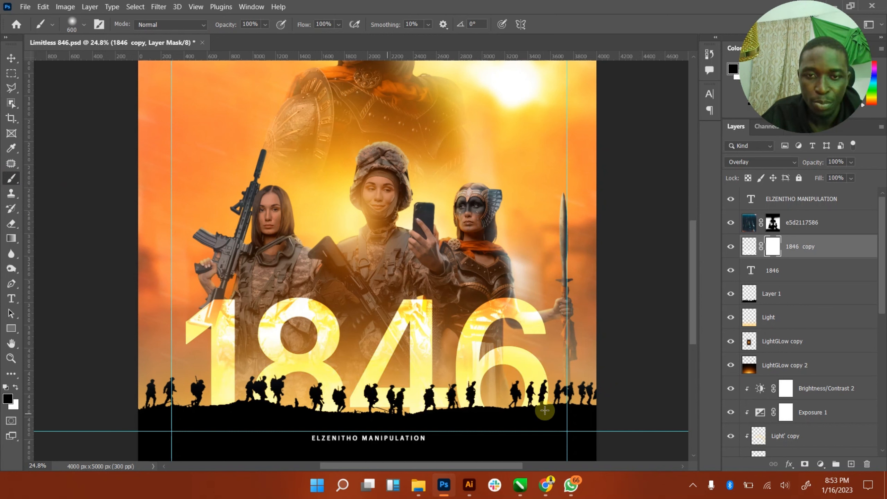
left_click(11, 57)
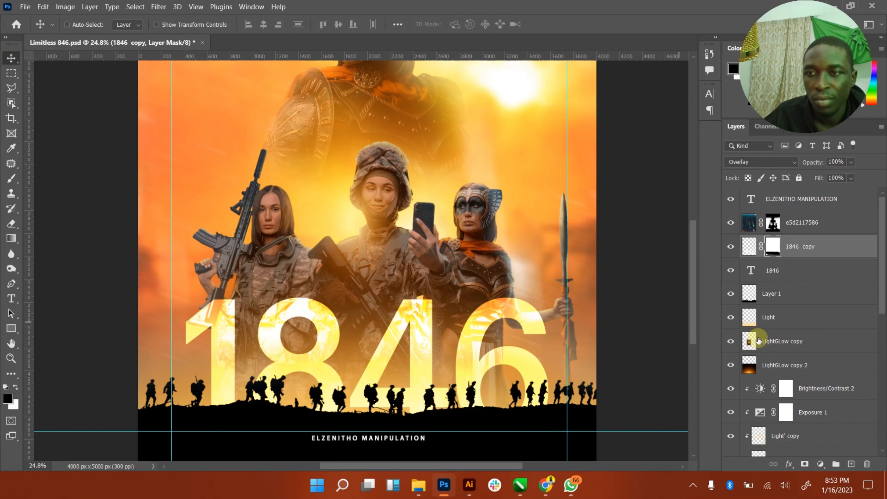
- Compare the poster with and without the 1846 copy layer, both close up and as a whole
left_click(728, 344)
left_click(729, 248)
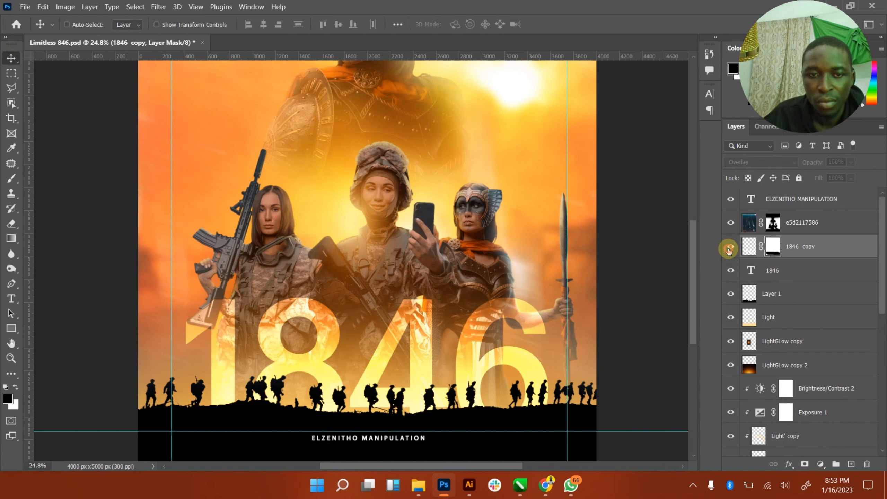
left_click(730, 248)
double_click(10, 343)
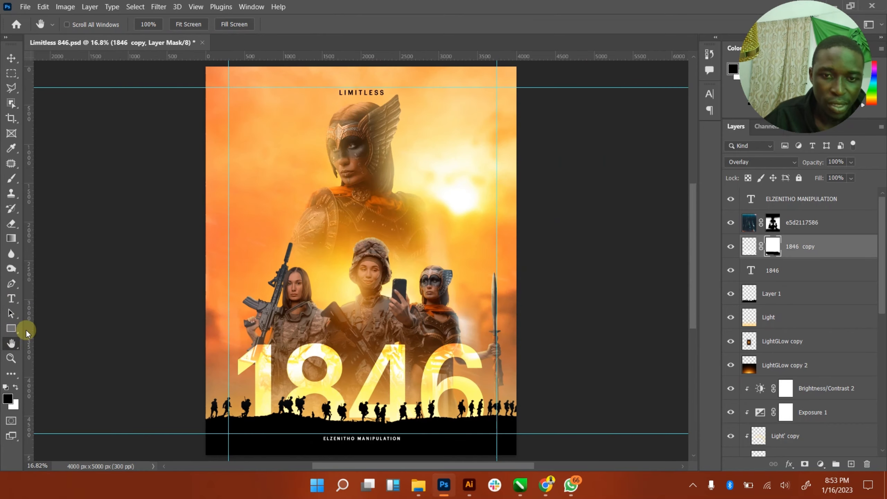
left_click(11, 358)
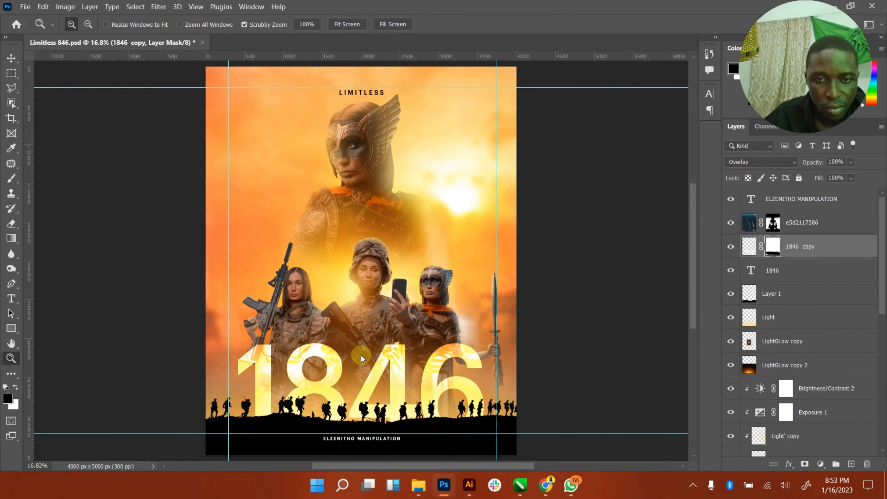
left_click_drag(367, 342, 364, 342)
left_click(6, 62)
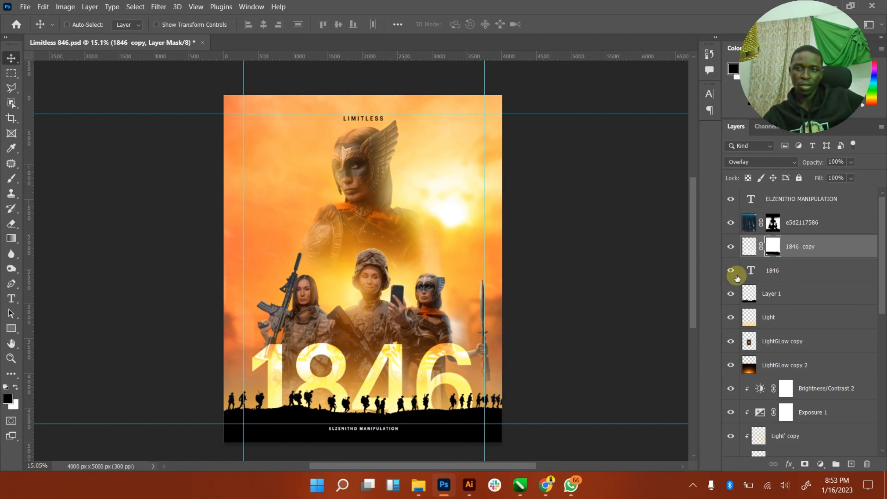
left_click(732, 247)
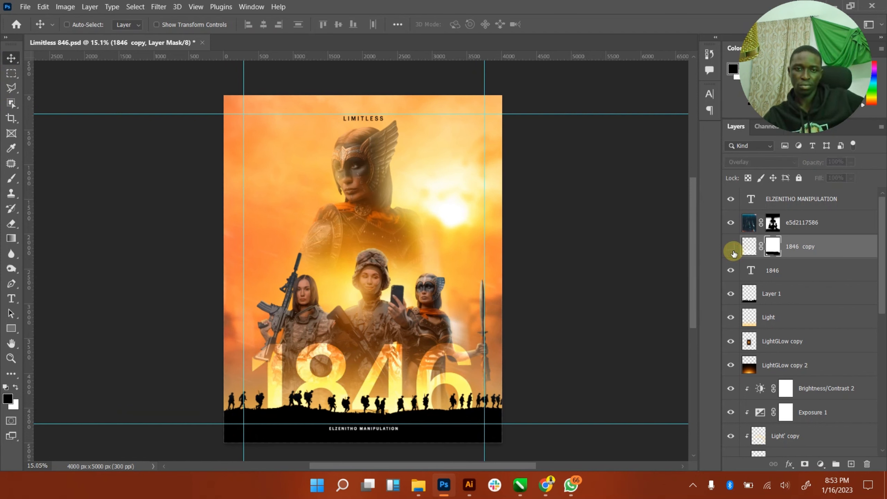
left_click(731, 247)
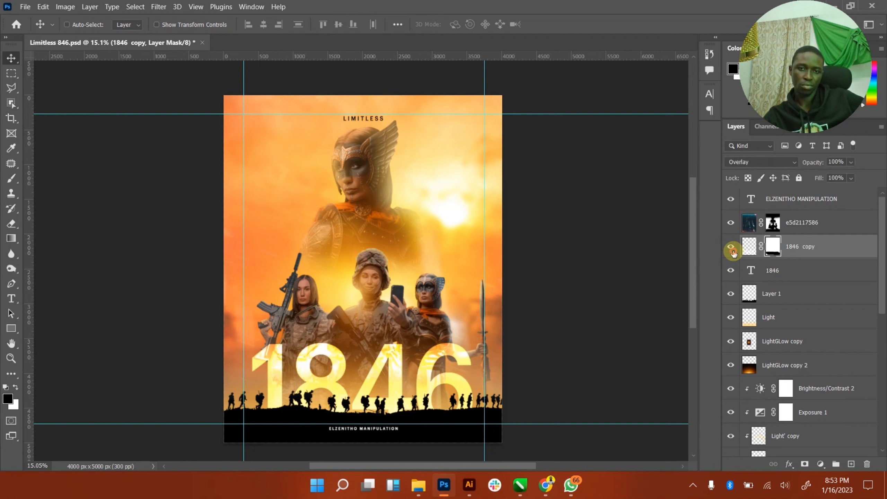
left_click(731, 248)
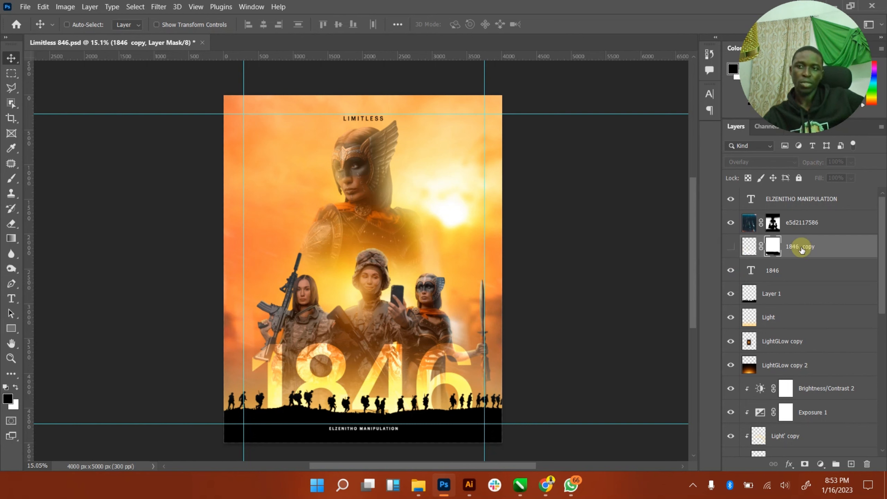
- Delete the 1846 copy layer and save the poster
left_click(821, 247)
key("Delete")
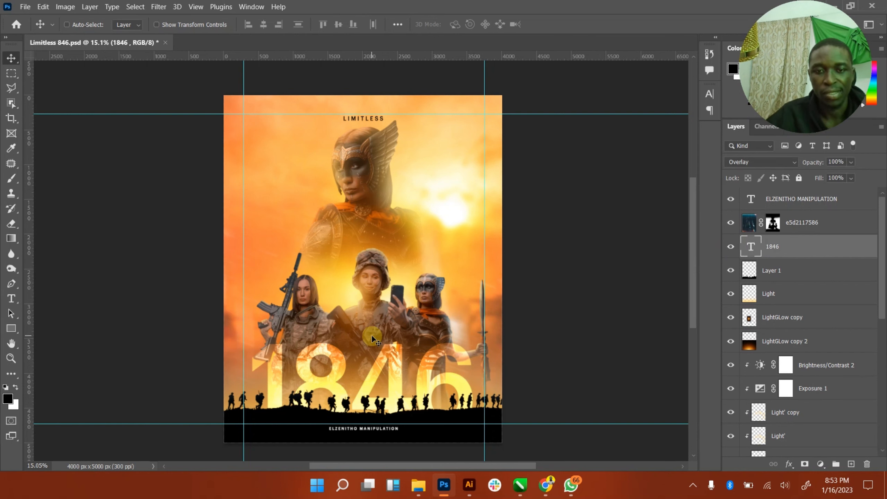
key("ctrl+s")
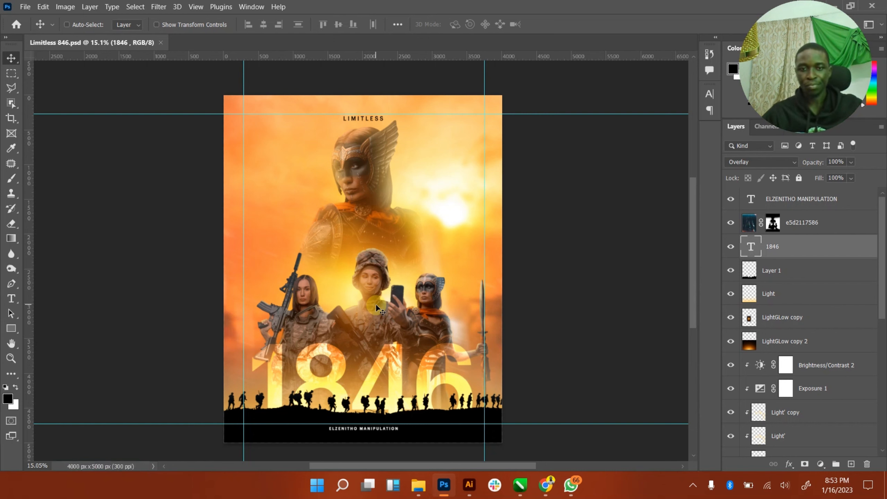
- Add a Color Lookup adjustment above the ELZENITHO MANIPULATION layer using the FoggyNight.3DL LUT, and compare the poster with and without it
left_click(813, 203)
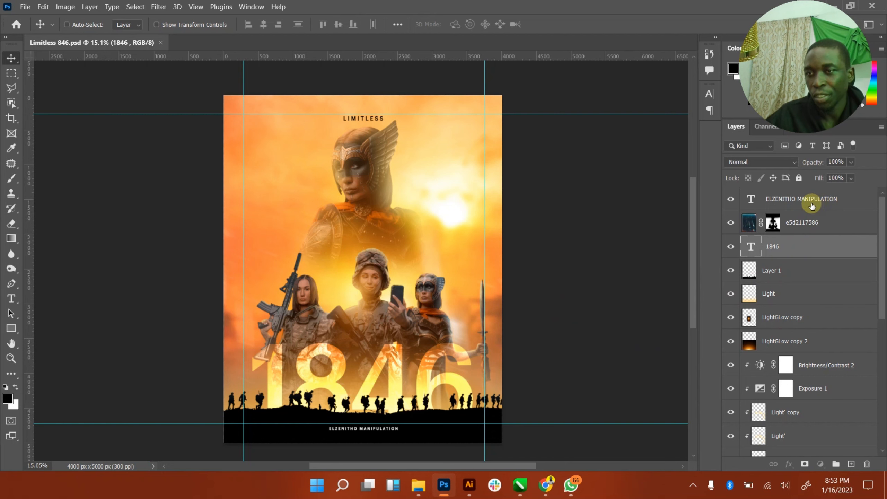
left_click(819, 465)
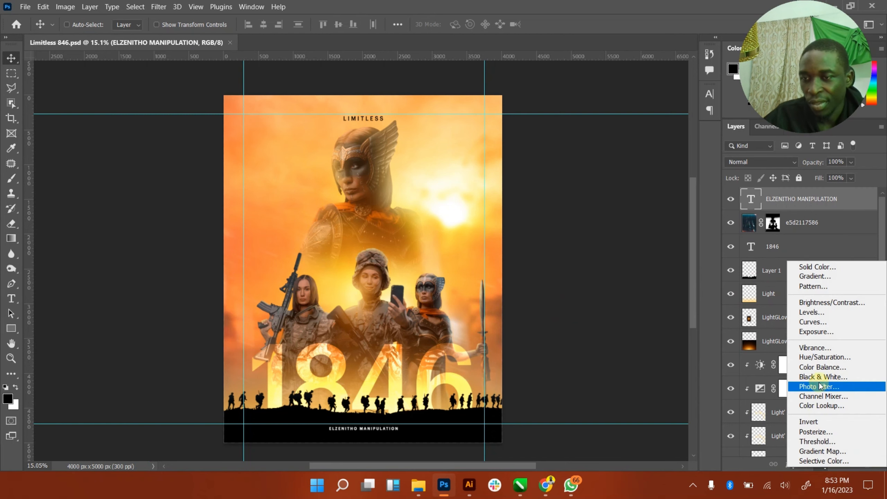
left_click(819, 404)
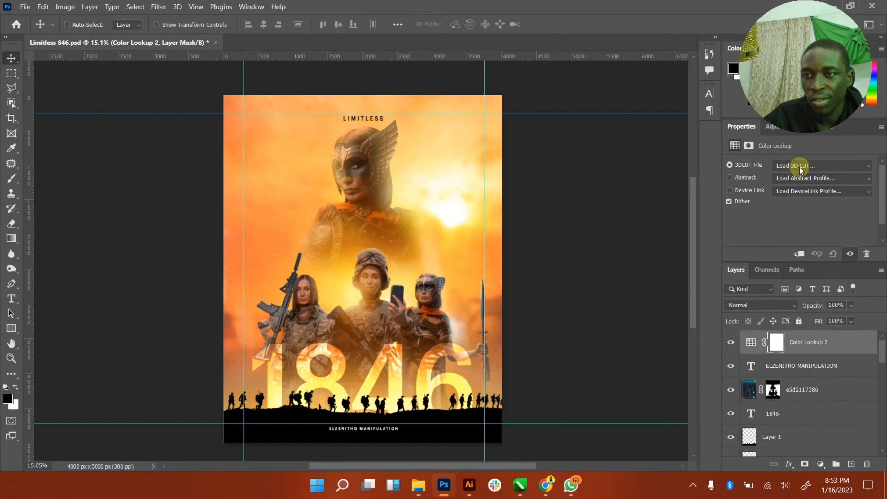
left_click(807, 163)
scroll(748, 287, "down", 12)
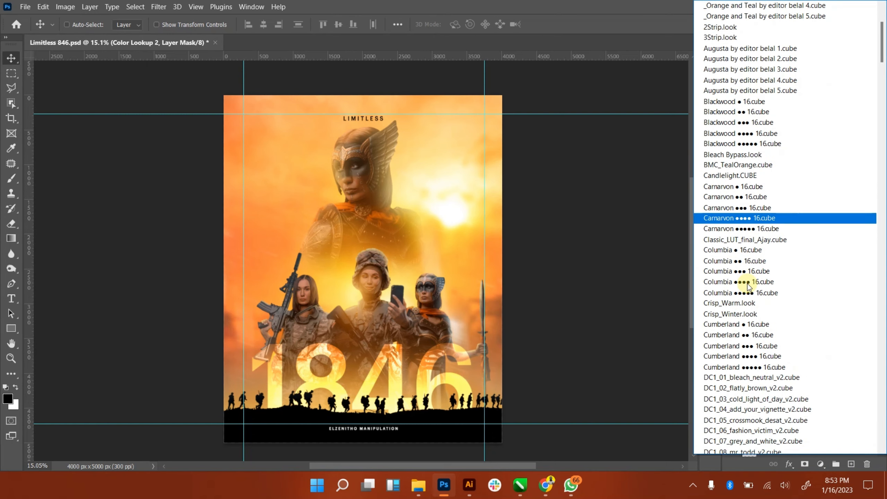
scroll(739, 315, "down", 3)
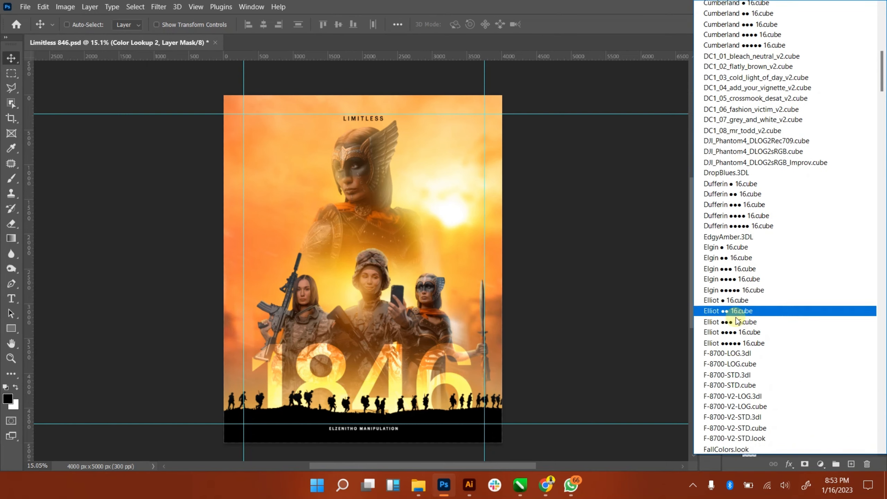
left_click(740, 380)
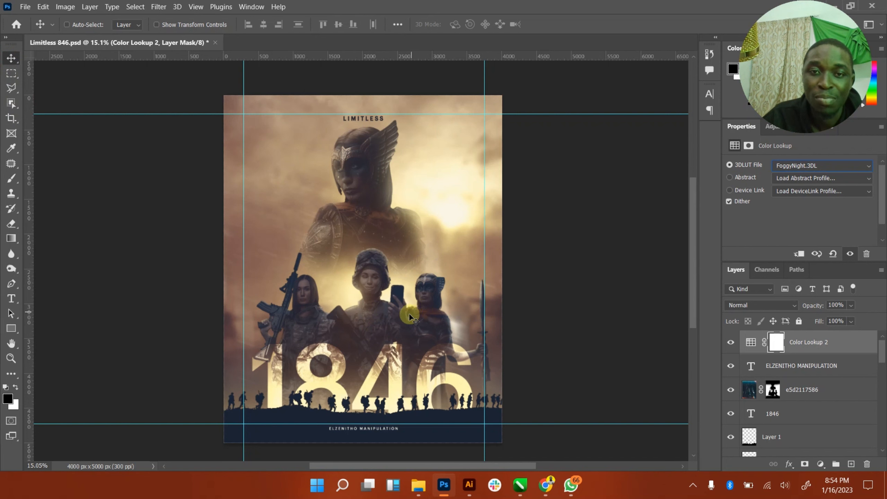
left_click(729, 348)
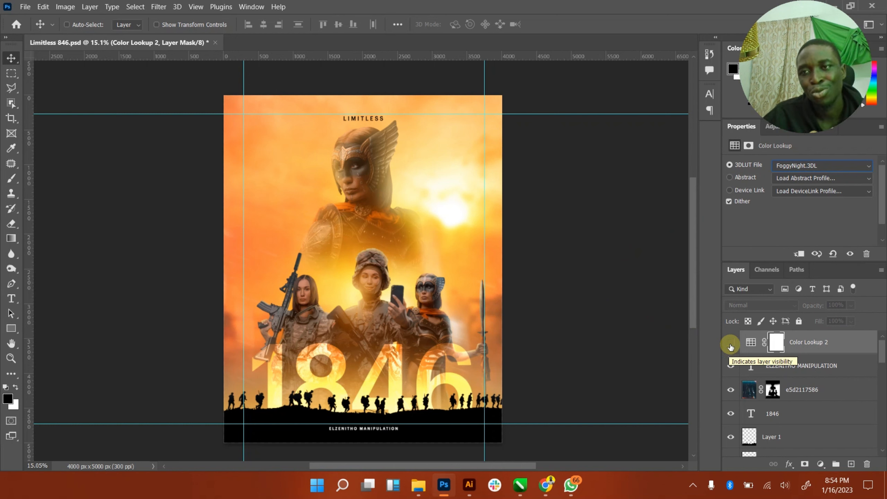
left_click(729, 347)
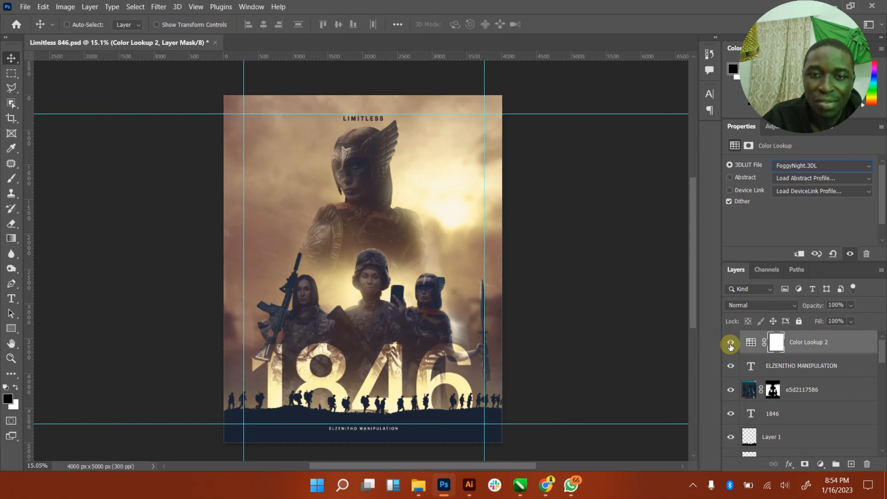
- Set the Color Lookup 2 layer's blend mode to Multiply and its opacity to 43%
left_click(773, 307)
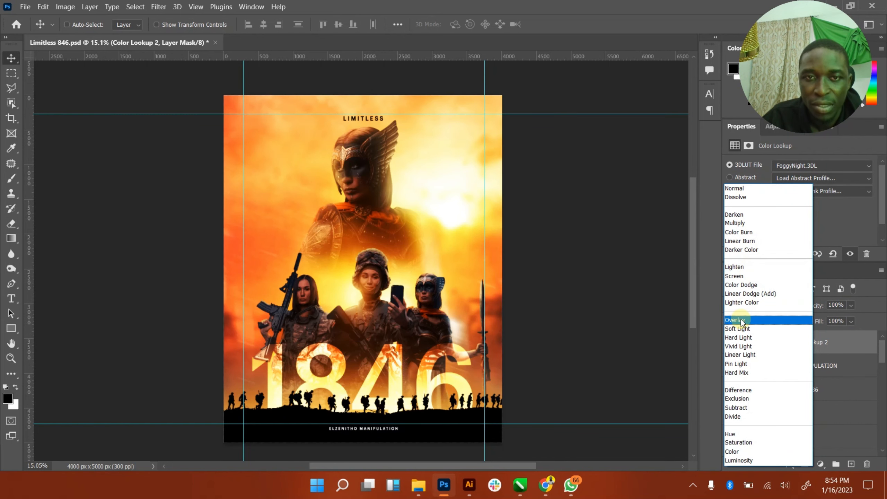
left_click(741, 225)
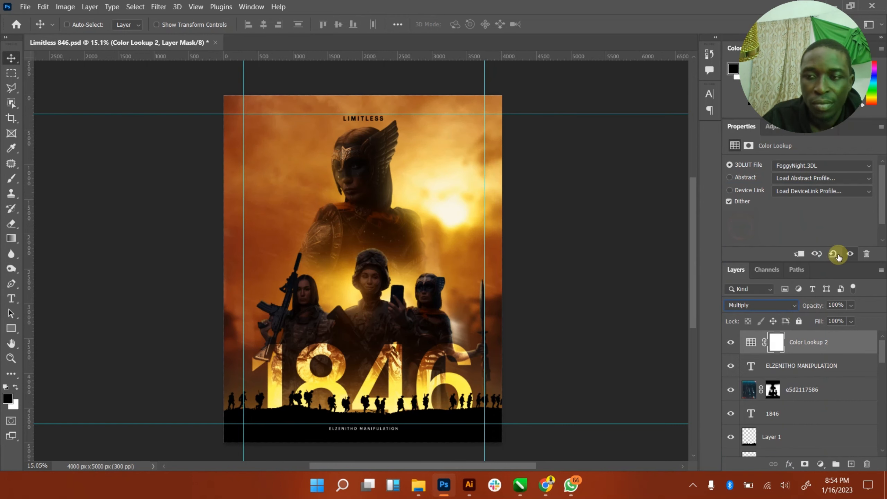
left_click(852, 304)
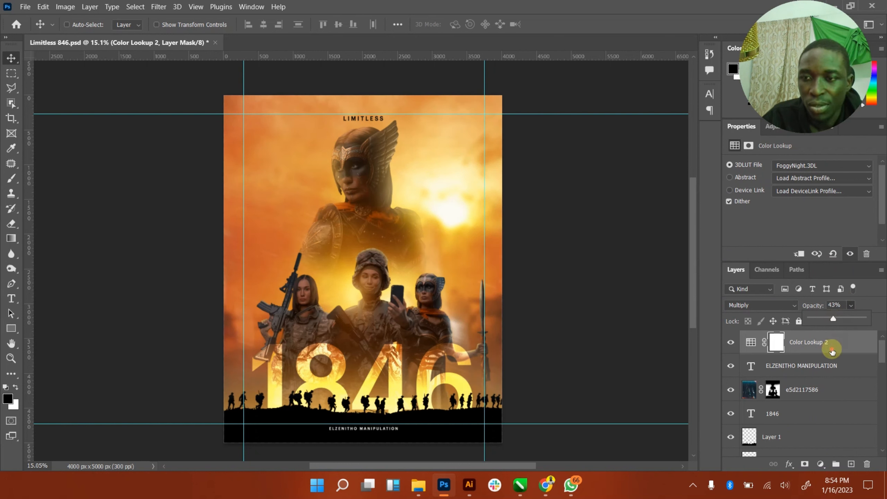
left_click(833, 349)
- Set the Color Lookup 2 layer's fill to 54%, comparing the poster with and without the layer, and save the file
left_click(850, 322)
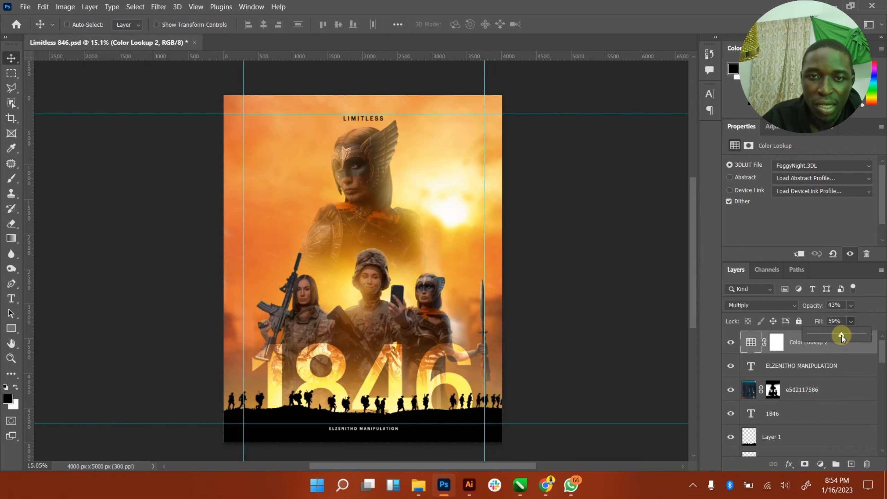
left_click(731, 344)
left_click(733, 345)
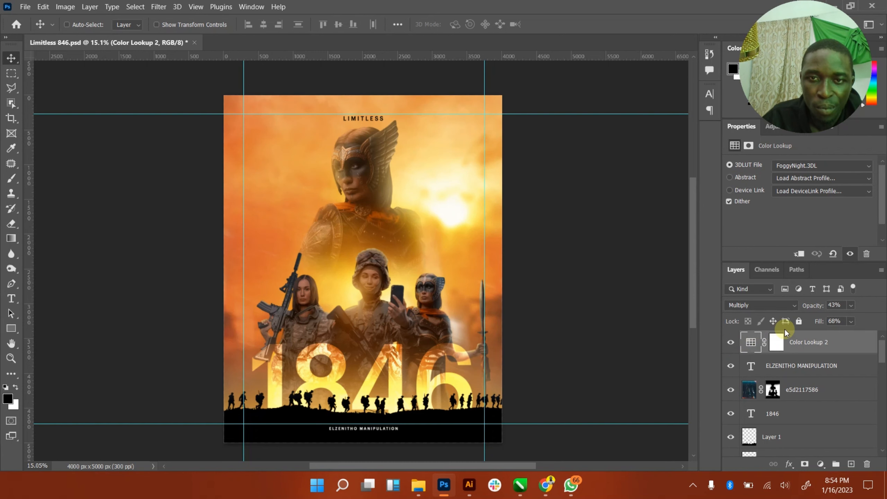
left_click(851, 325)
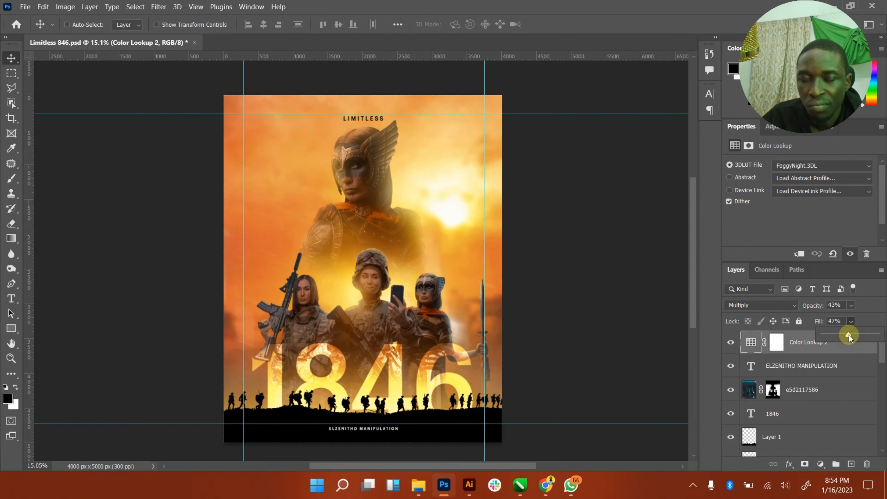
left_click(730, 341)
left_click(731, 342)
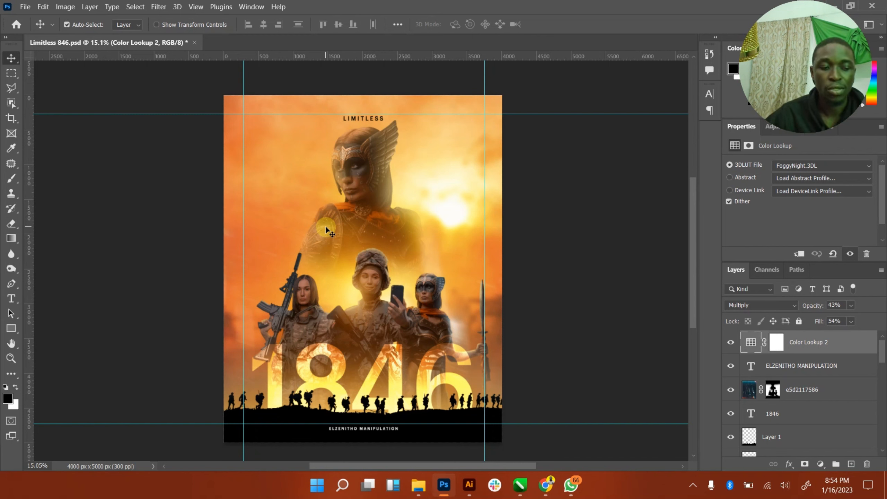
key("ctrl+s")
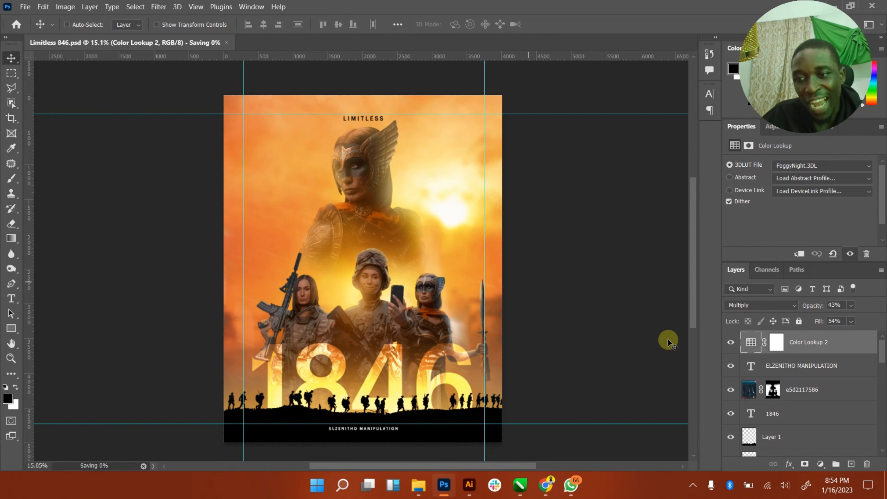
- Add another Color Lookup adjustment above Color Lookup 2 with the FoggyNight.3DL LUT
left_click(821, 463)
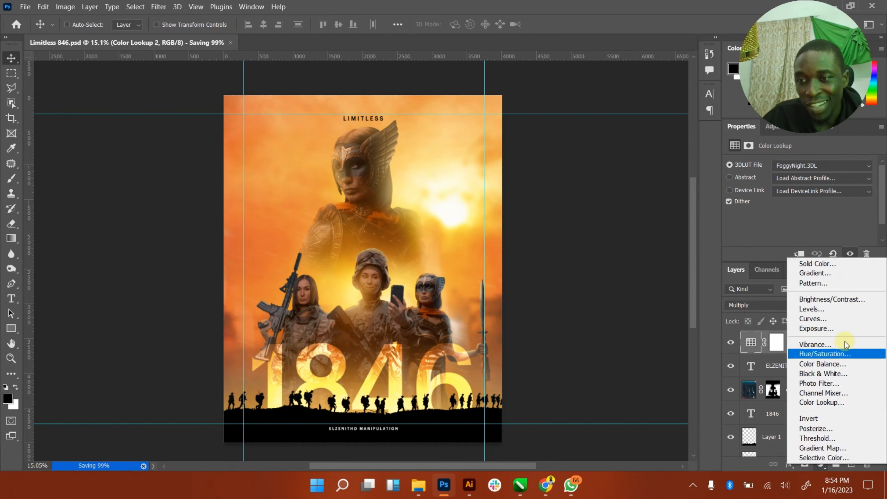
left_click(838, 403)
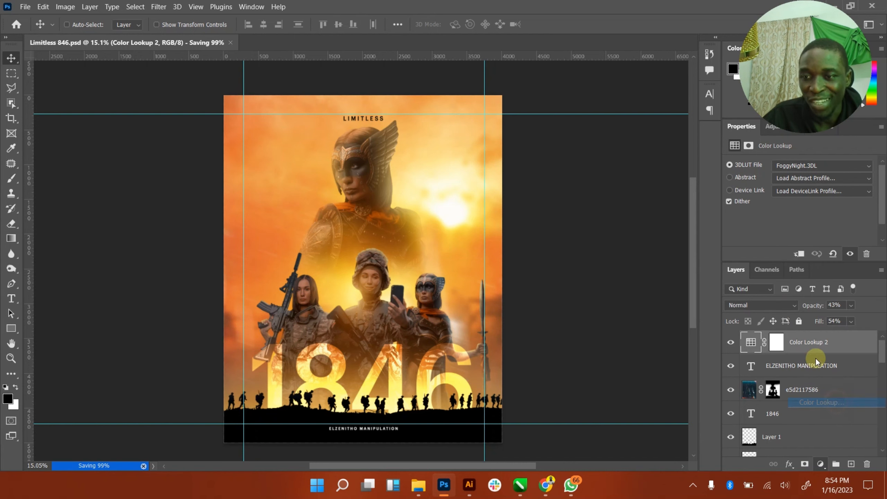
left_click(810, 165)
scroll(754, 344, "down", 17)
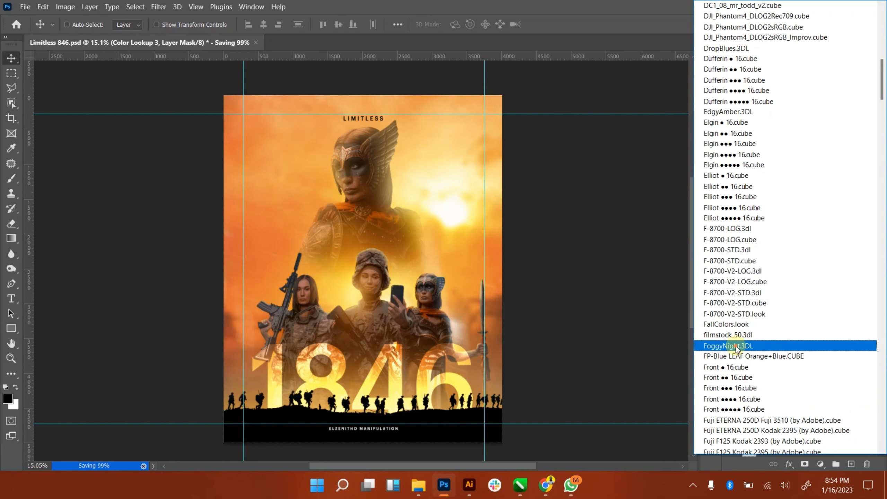
left_click(734, 346)
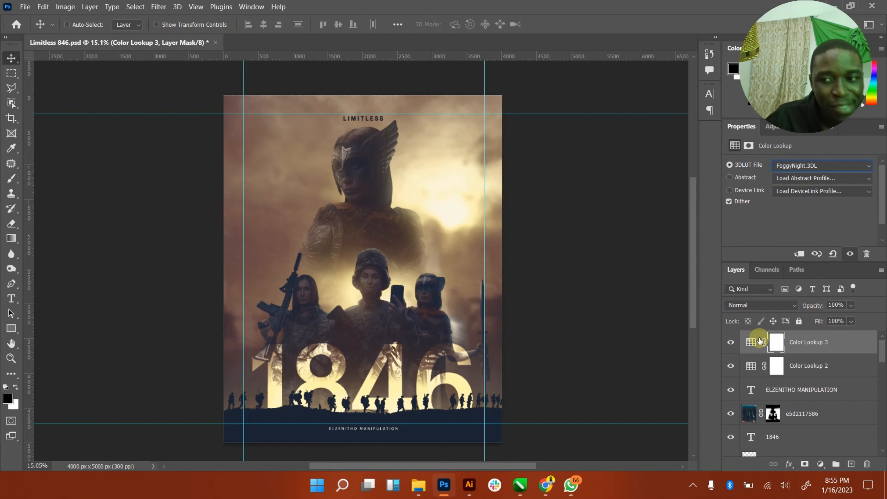
- Paint black on Color Lookup 3's mask over the large figure and the three soldiers with a soft 800 px brush at 48% opacity
left_click(774, 347)
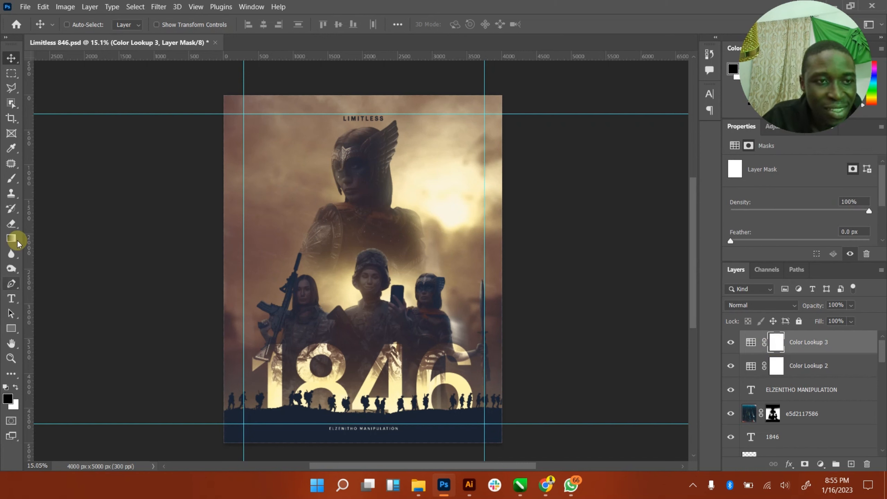
left_click(14, 182)
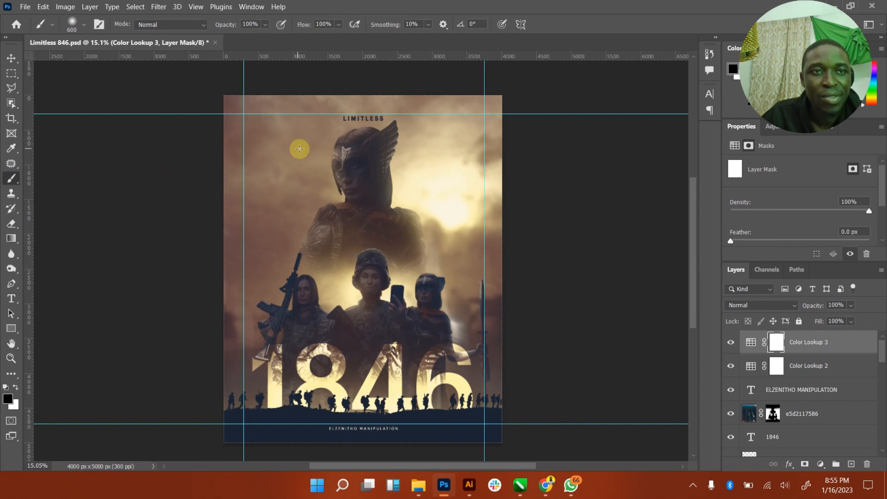
key("bracketright")
key("bracketright")
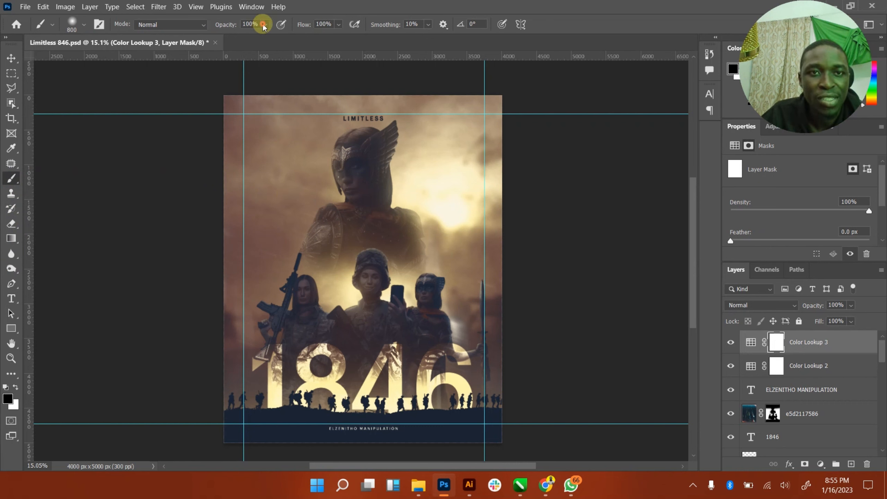
left_click(265, 24)
left_click_drag(278, 37, 249, 38)
mouse_move(320, 128)
left_mouse_down()
mouse_move(346, 146)
mouse_move(364, 191)
mouse_move(383, 183)
left_mouse_up()
key("ctrl+z")
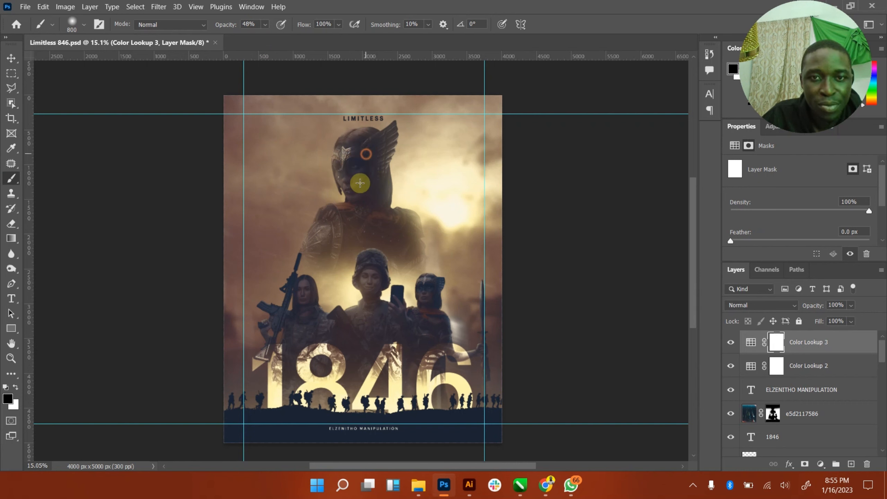
mouse_move(363, 164)
left_mouse_down()
mouse_move(373, 223)
mouse_move(349, 239)
mouse_move(350, 229)
mouse_move(323, 255)
mouse_move(345, 227)
mouse_move(344, 237)
mouse_move(411, 278)
mouse_move(384, 289)
mouse_move(370, 268)
mouse_move(368, 299)
mouse_move(385, 327)
mouse_move(366, 308)
mouse_move(355, 332)
mouse_move(325, 346)
mouse_move(303, 318)
mouse_move(302, 288)
mouse_move(299, 322)
mouse_move(306, 338)
mouse_move(407, 335)
mouse_move(425, 318)
mouse_move(427, 290)
mouse_move(416, 317)
left_mouse_up()
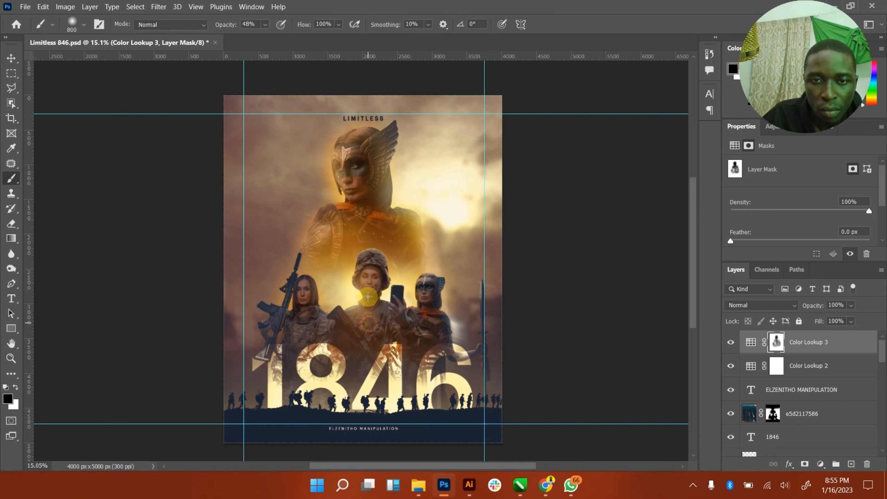
left_click(303, 318)
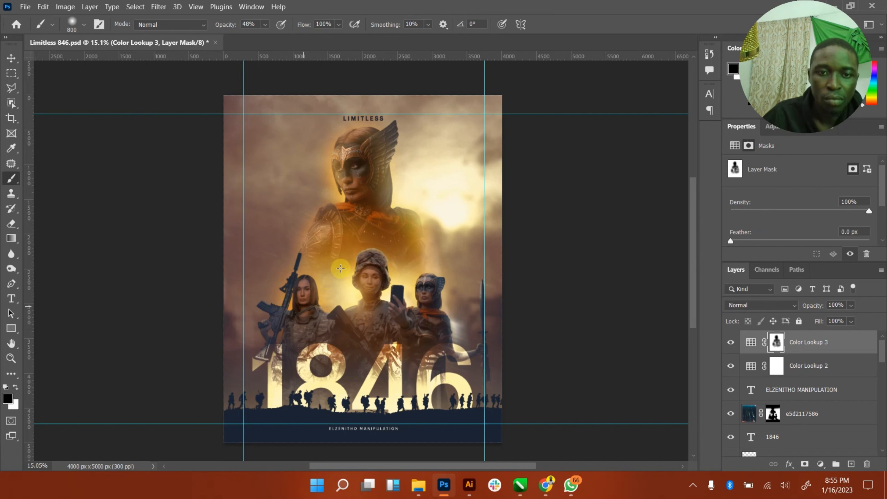
- Delete the layer mask of Color Lookup 3
right_click(383, 222)
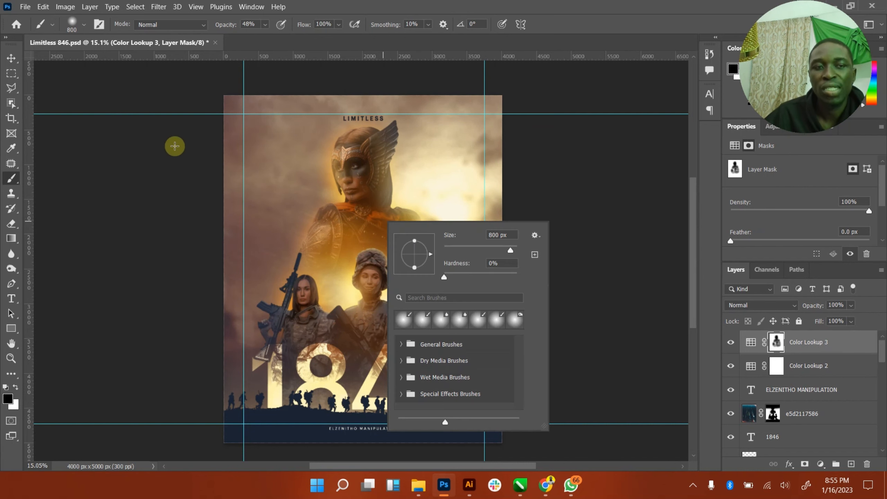
left_click(11, 58)
right_click(780, 346)
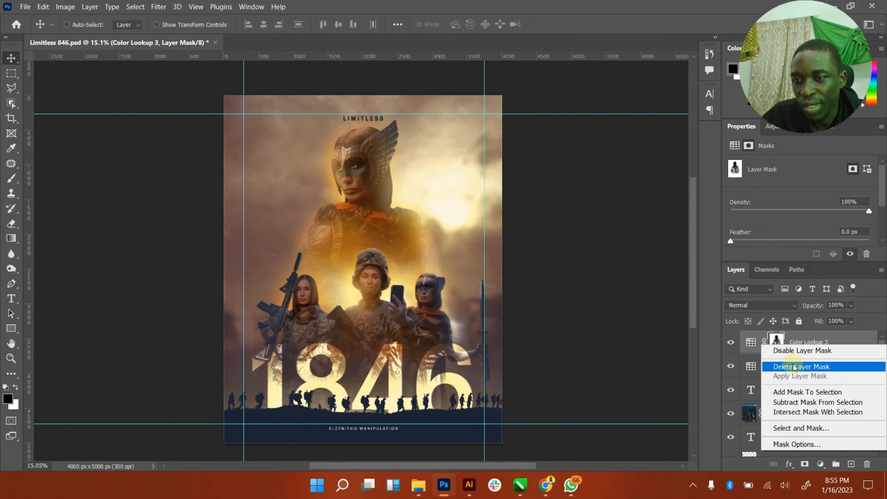
left_click(796, 367)
- Load the outline of the Soldiers copy layer as a selection while keeping Color Lookup 3 as the active layer
scroll(750, 434, "down", 5)
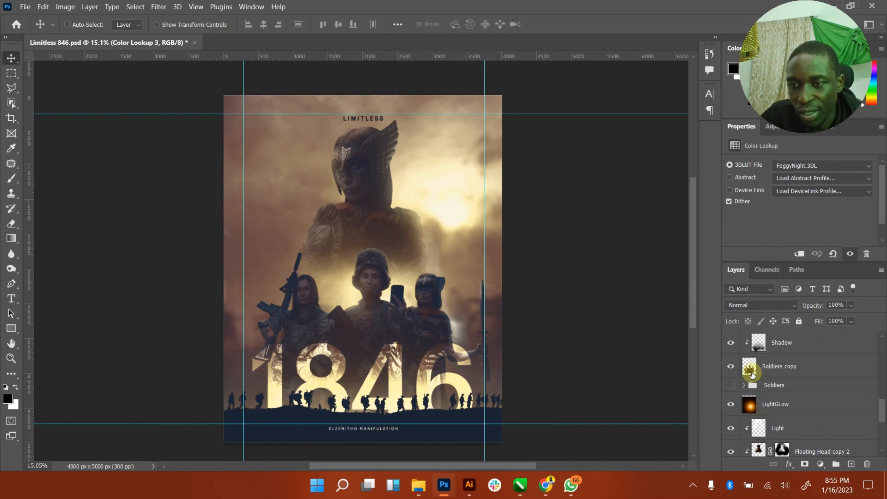
left_click(750, 370, "ctrl")
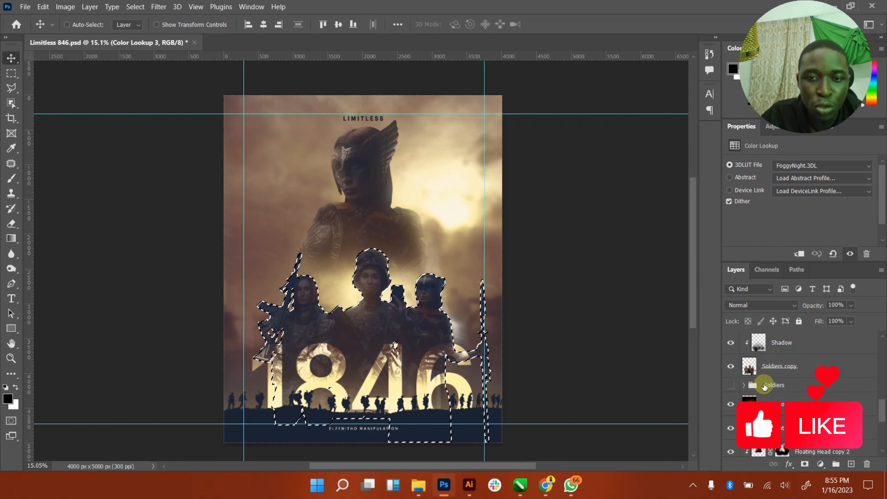
scroll(831, 402, "up", 5)
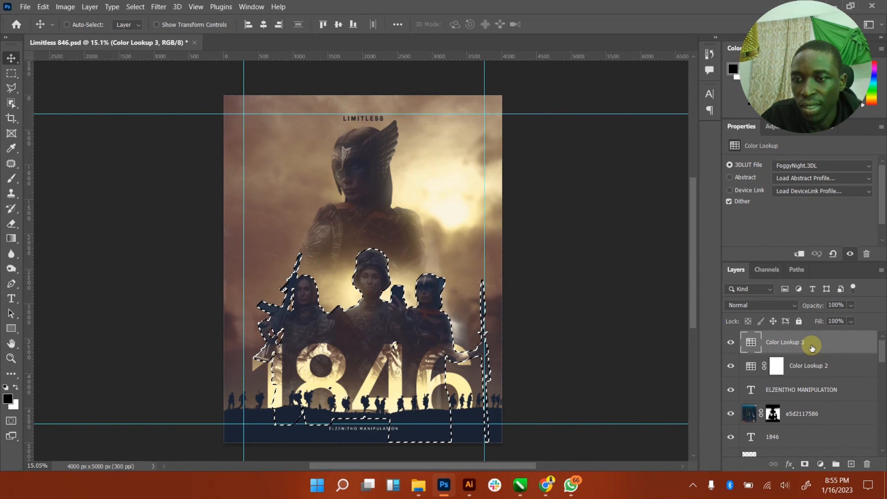
left_click(778, 342)
- Invert the soldiers selection and add it as a layer mask on Color Lookup 3, so the soldiers are excluded from the grade
left_click(806, 464)
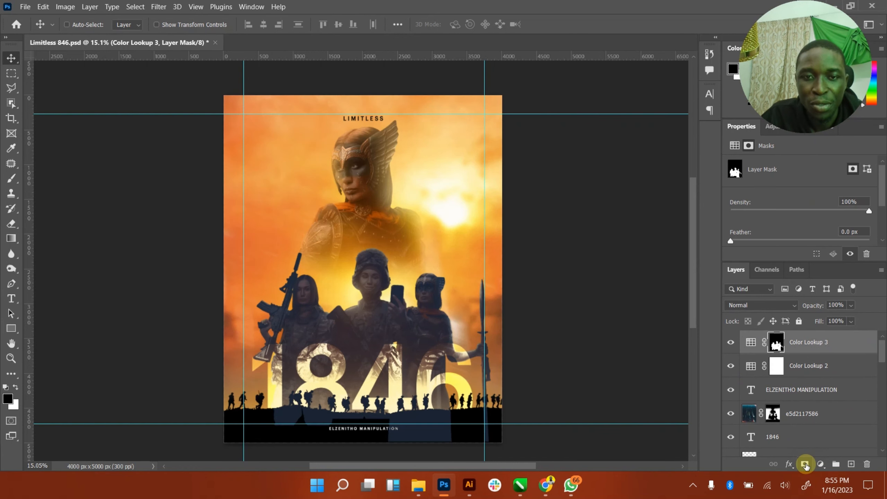
key("ctrl+z")
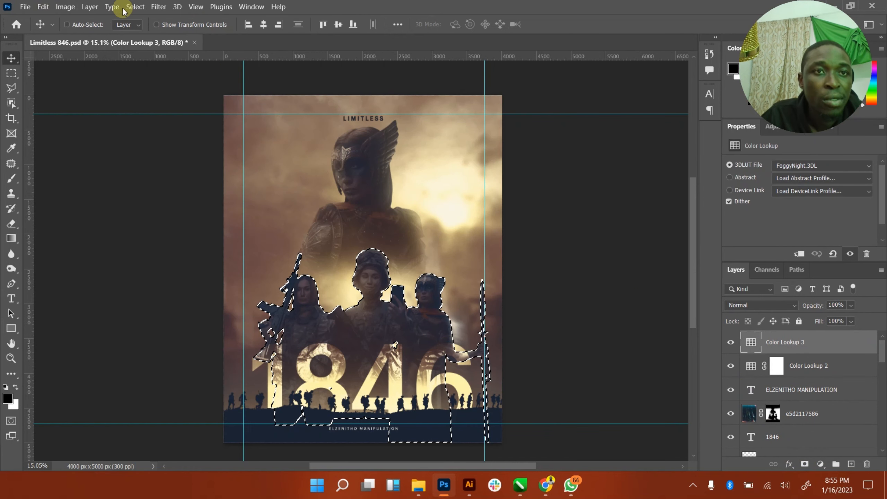
left_click(135, 6)
left_click(157, 50)
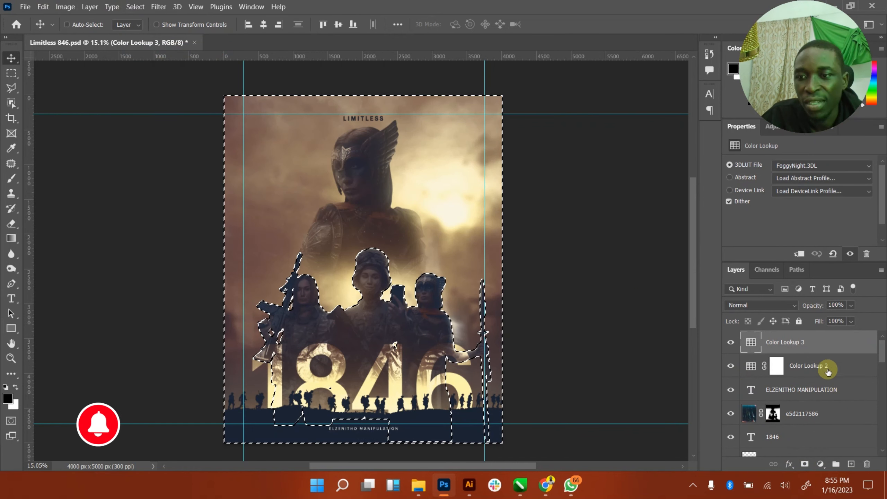
left_click(805, 465)
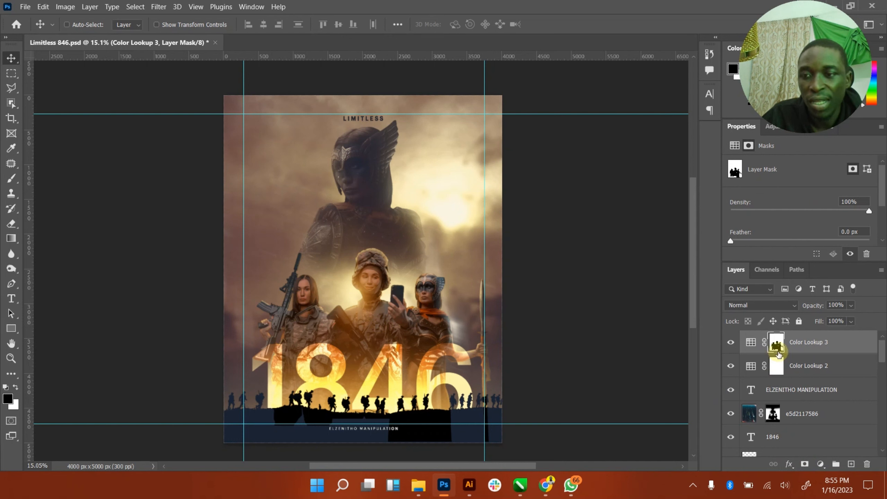
- Paint white at 100% brush opacity on Color Lookup 3's mask over the 1846 title and the ground, and check the effect
left_click(11, 178)
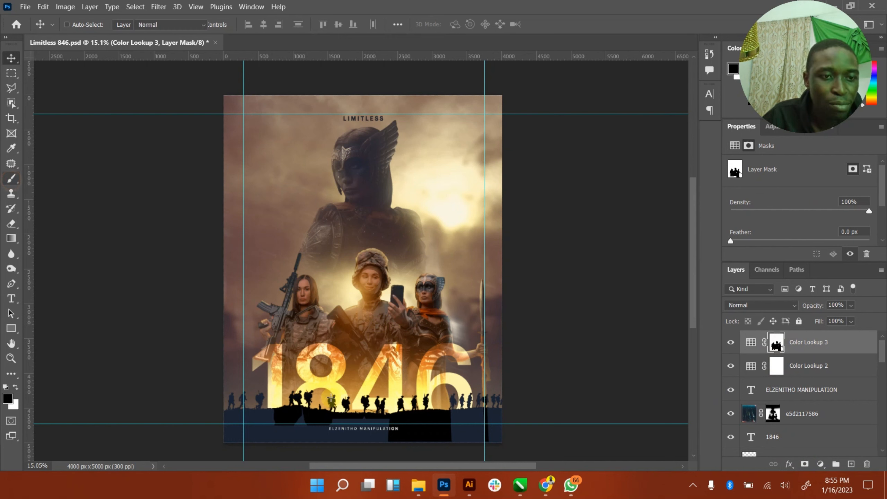
left_click(13, 387)
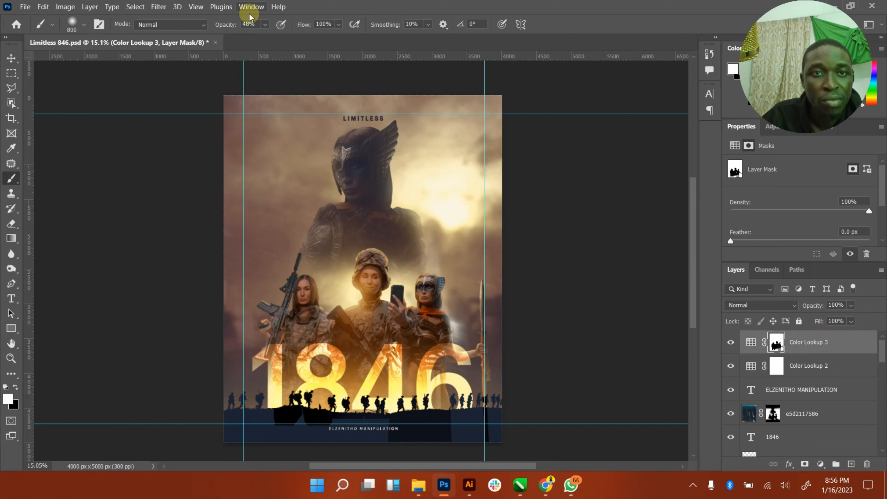
left_click(265, 24)
left_click_drag(272, 41, 374, 53)
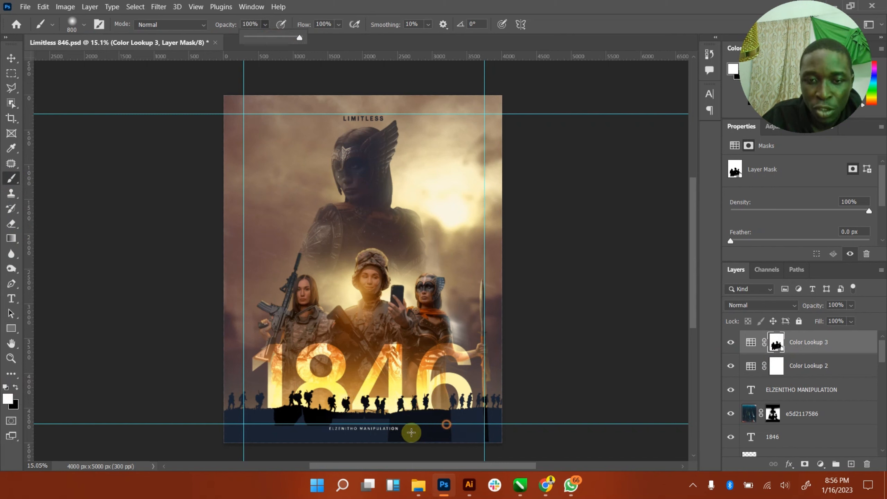
mouse_move(410, 429)
left_mouse_down()
mouse_move(446, 440)
mouse_move(338, 418)
mouse_move(266, 382)
mouse_move(421, 358)
mouse_move(420, 375)
mouse_move(366, 398)
mouse_move(495, 347)
mouse_move(459, 358)
mouse_move(458, 349)
mouse_move(441, 382)
left_mouse_up()
mouse_move(335, 367)
left_mouse_down()
mouse_move(245, 341)
mouse_move(299, 383)
left_mouse_up()
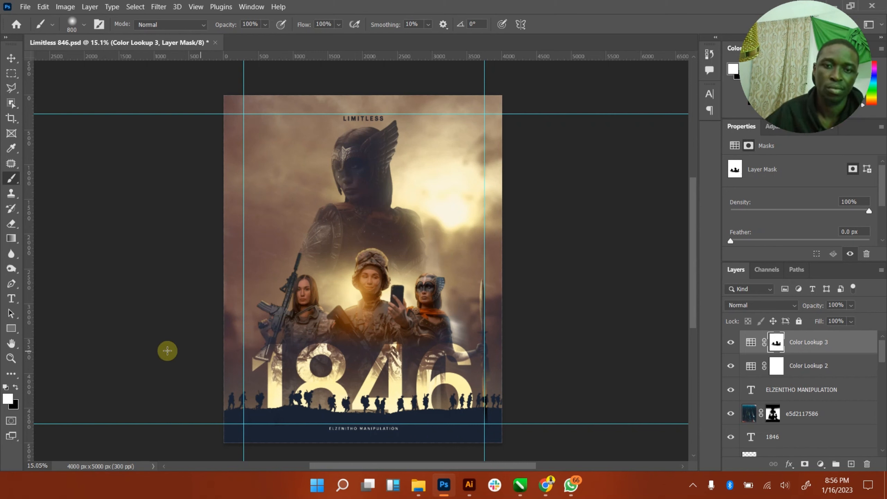
left_click(7, 58)
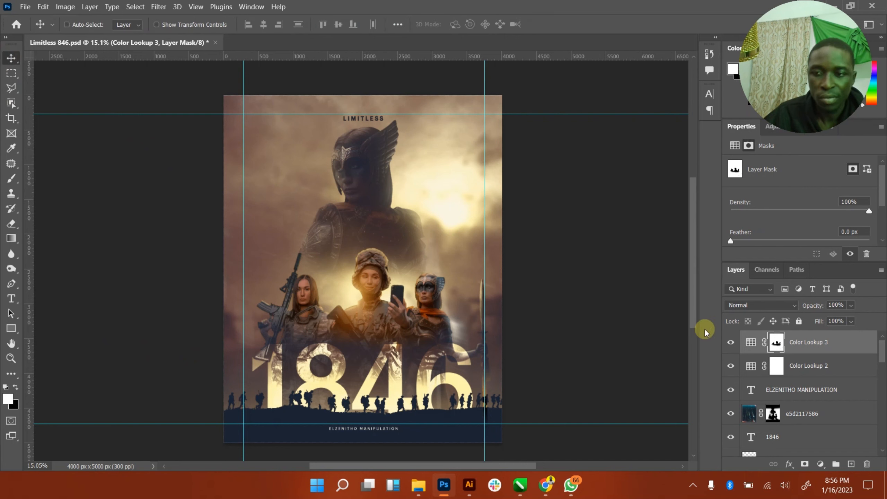
left_click(736, 347)
left_click(737, 346)
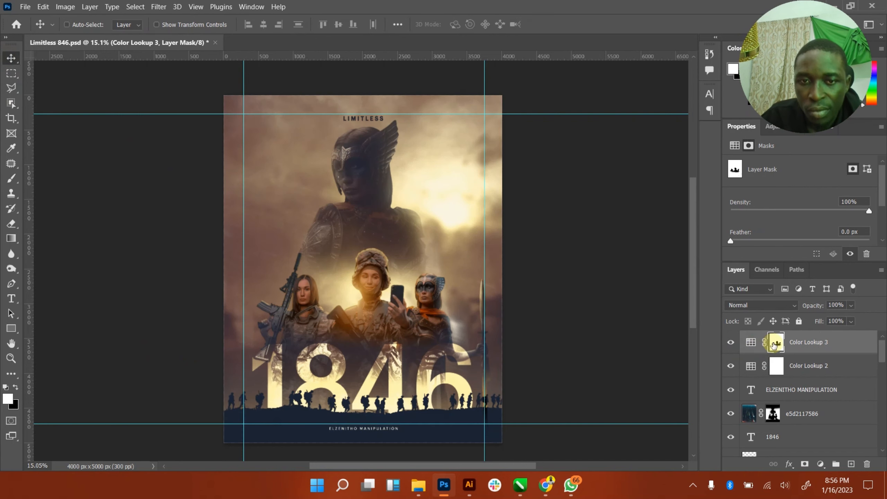
- Delete the layer mask of Color Lookup 3 so the grade covers the whole poster
left_click(751, 342)
right_click(776, 342)
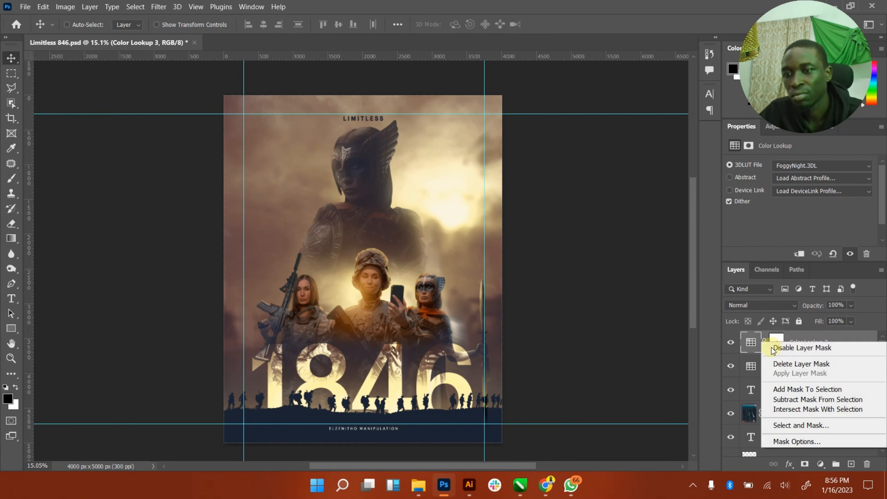
left_click(791, 363)
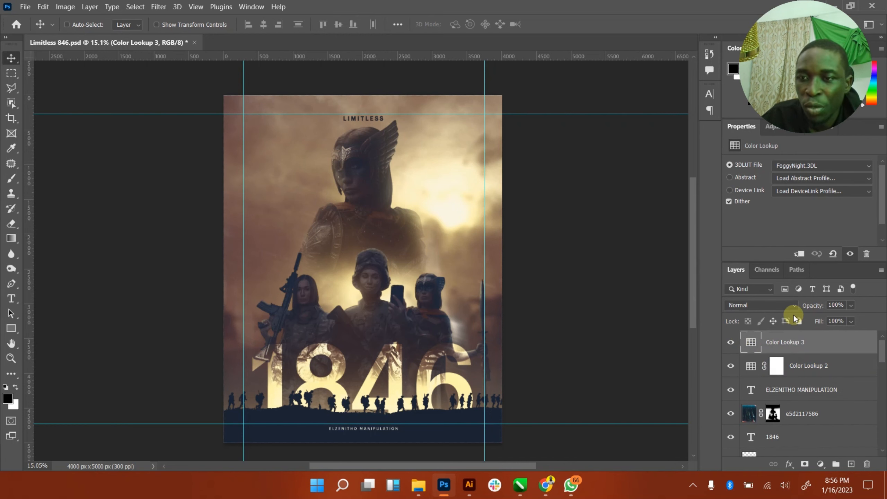
- Change Color Lookup 3's blend mode to Hard Light, with 25% opacity and 65% fill
left_click(789, 306)
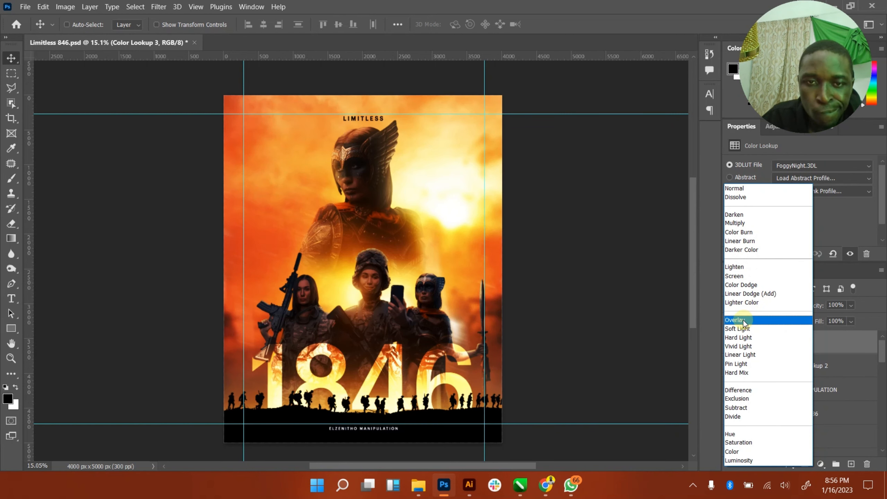
left_click(741, 338)
left_click_drag(851, 305, 830, 318)
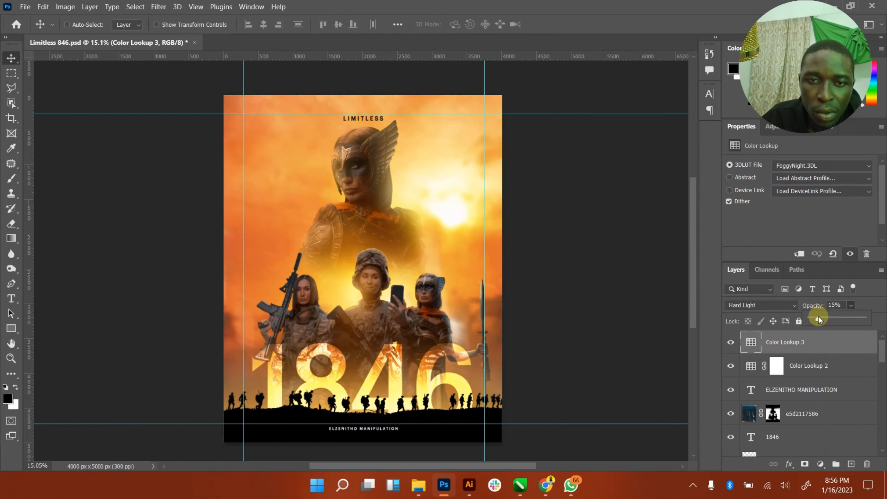
left_click_drag(830, 319, 830, 344)
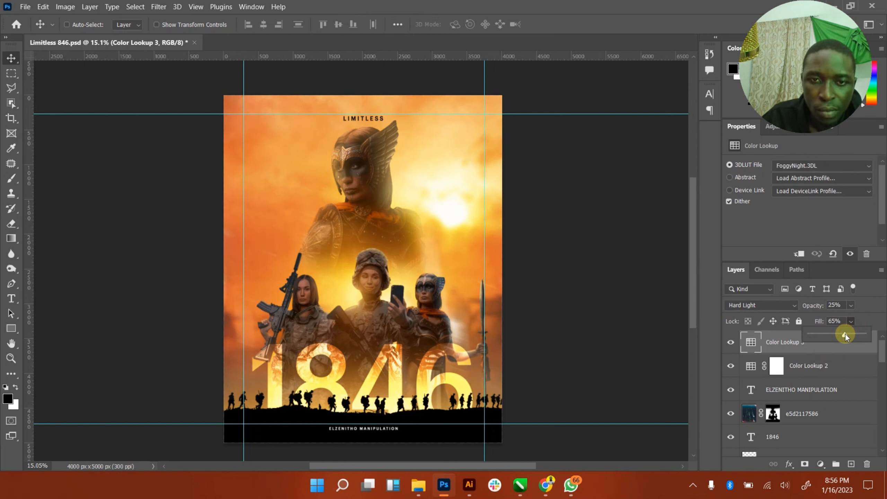
left_click(730, 344)
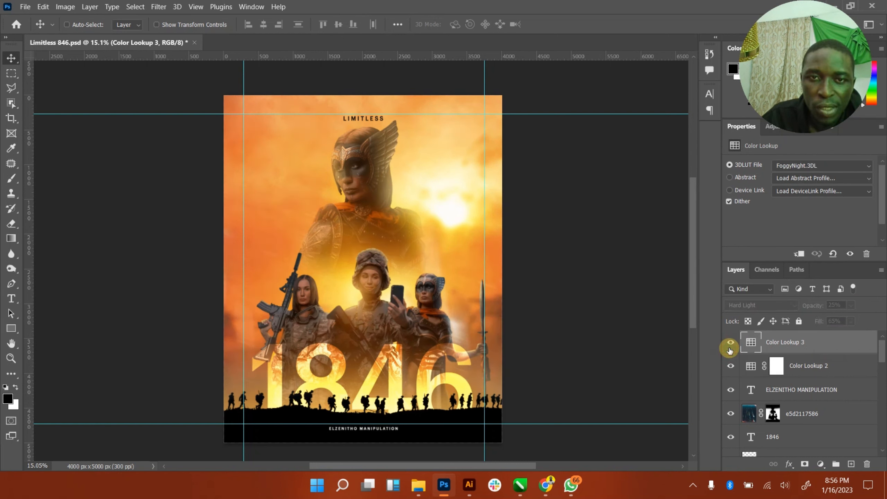
- Set Color Lookup 3 to 48% opacity and 47% fill, and compare the poster with and without both Color Lookup layers
left_click(851, 305)
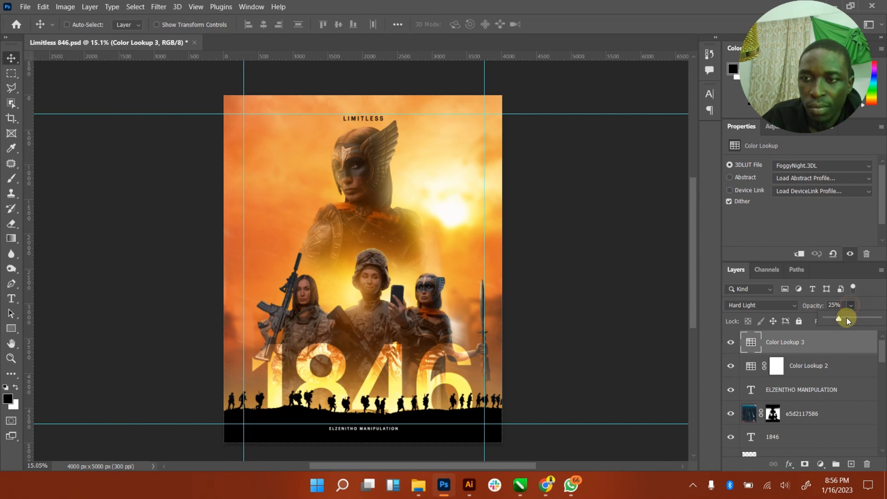
left_click_drag(864, 320, 861, 321)
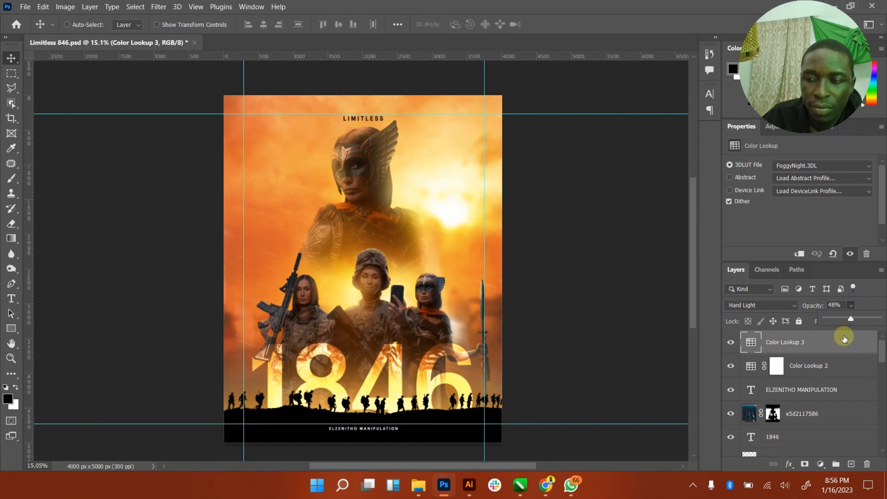
left_click(731, 343)
left_click(731, 343)
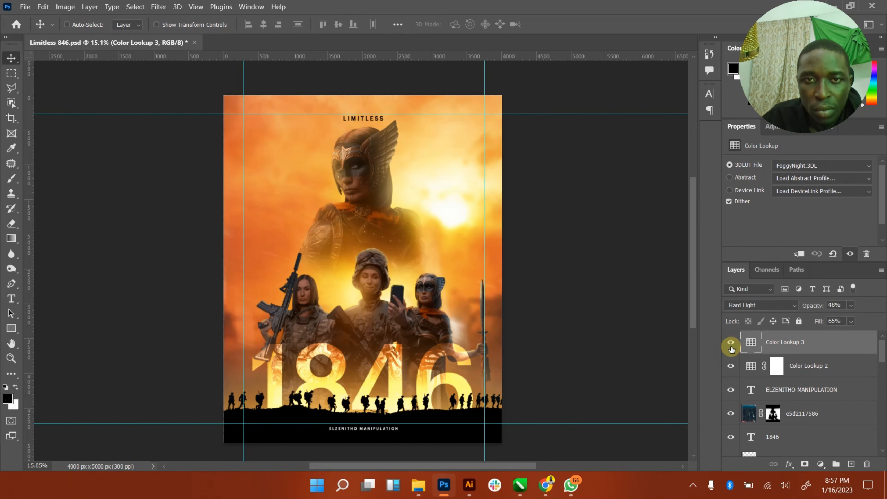
left_click(851, 322)
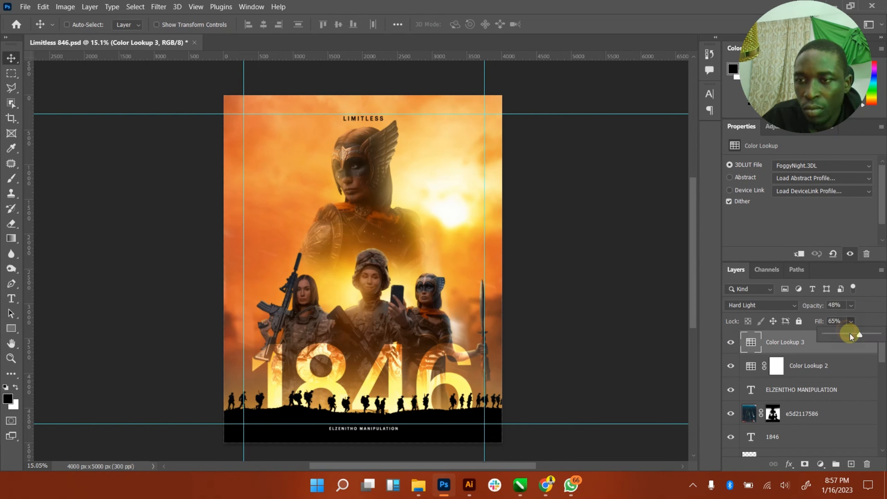
left_click_drag(860, 334, 850, 336)
left_click(730, 343)
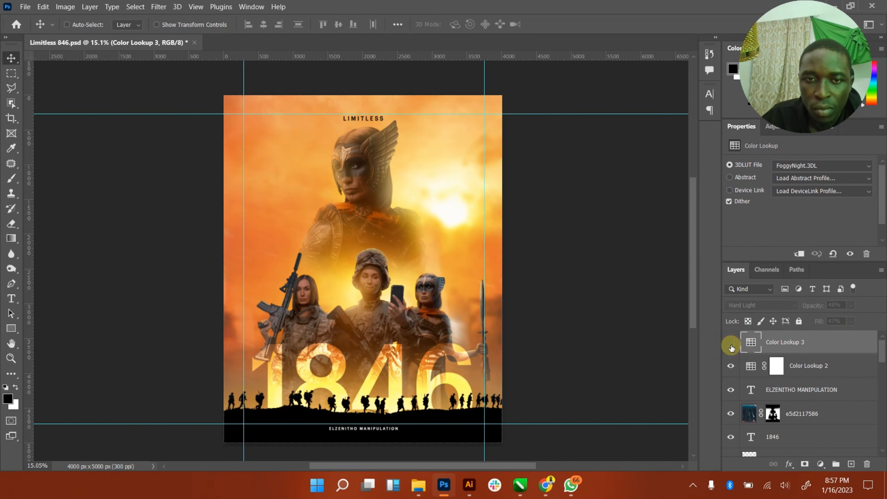
left_click(731, 366)
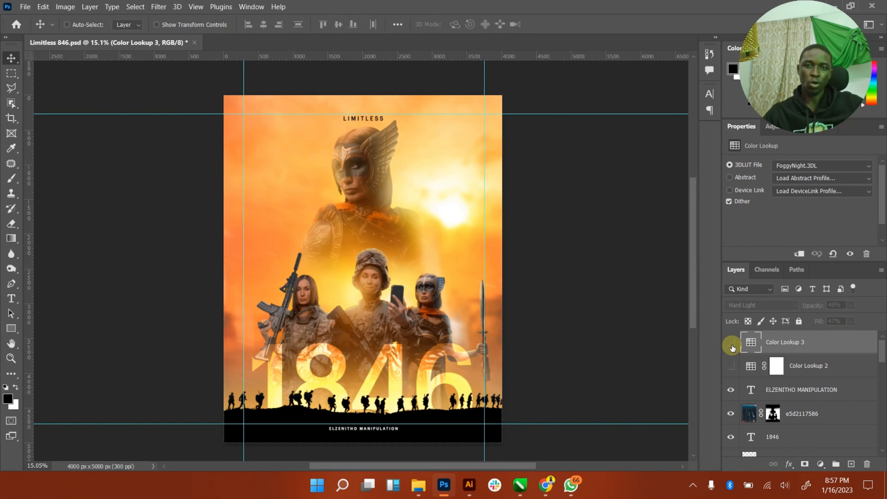
left_click(731, 366)
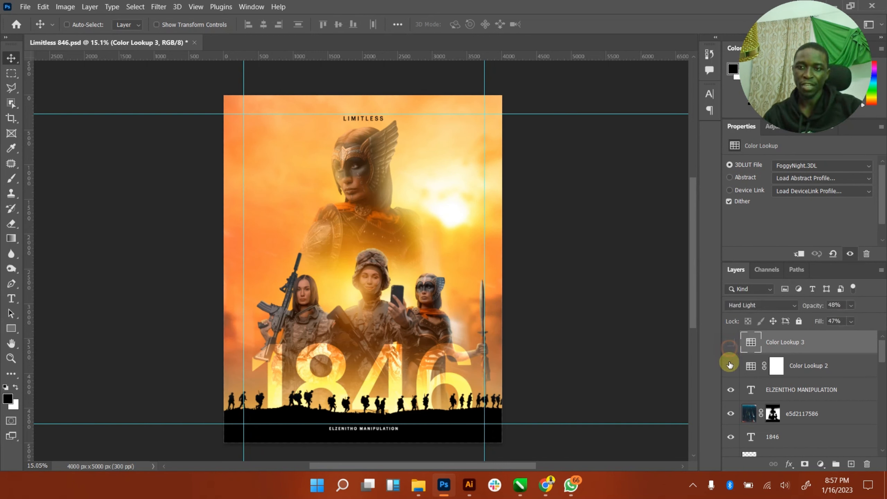
left_click(731, 342)
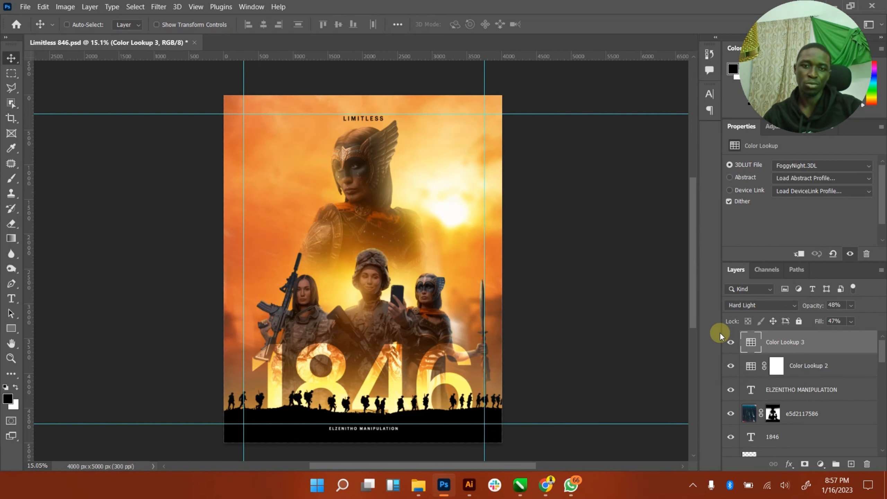
- Reduce Color Lookup 3 to 27% opacity and 28% fill, and save the poster document
left_click(812, 366)
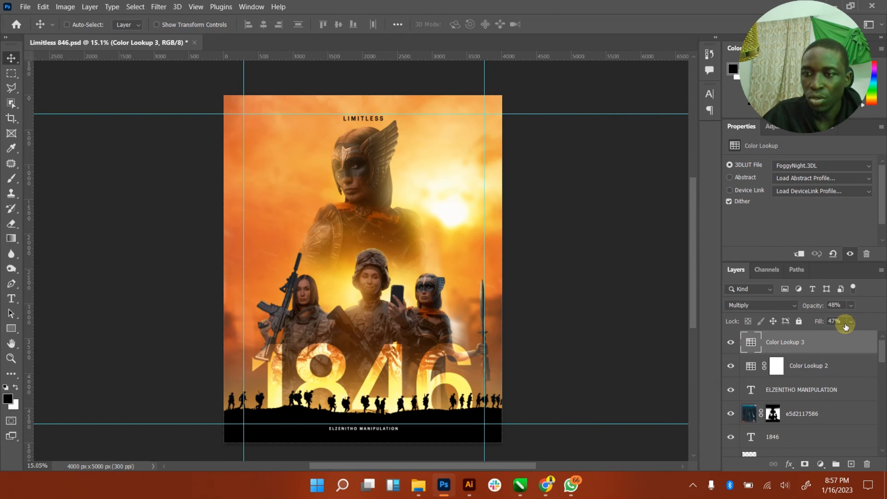
left_click(838, 342)
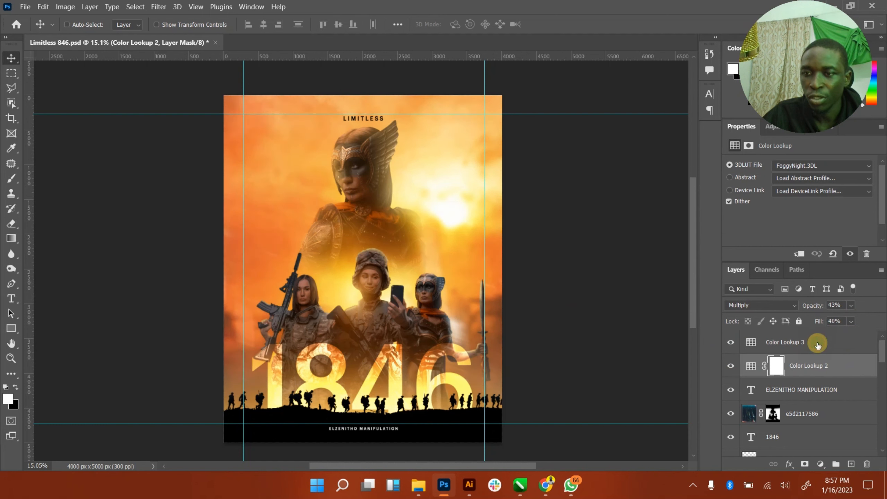
left_click(851, 305)
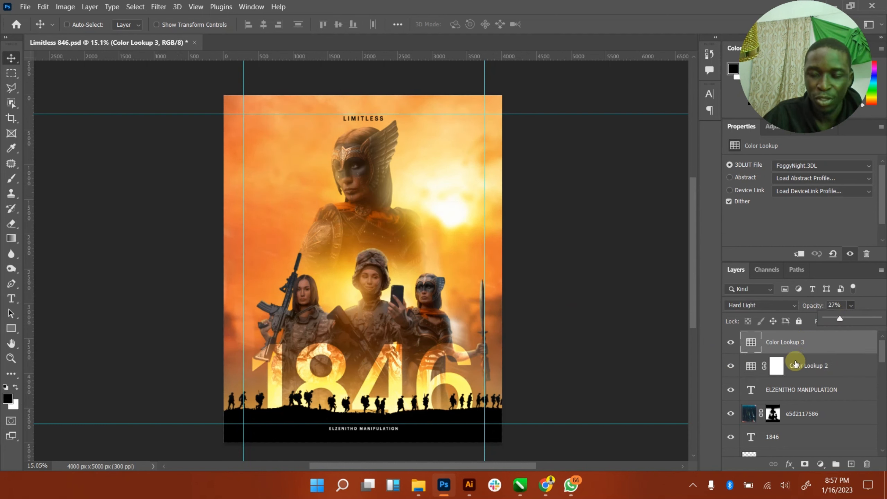
left_click(813, 349)
left_click(841, 334)
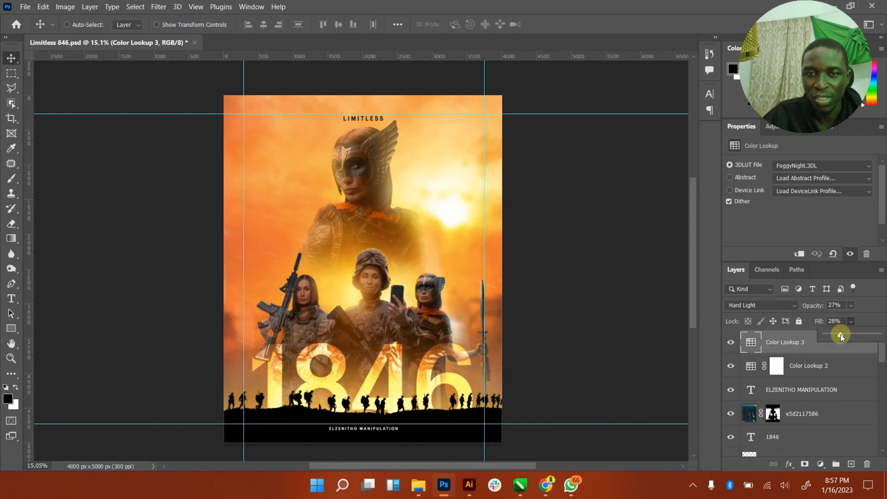
left_click(733, 342)
left_click(732, 343)
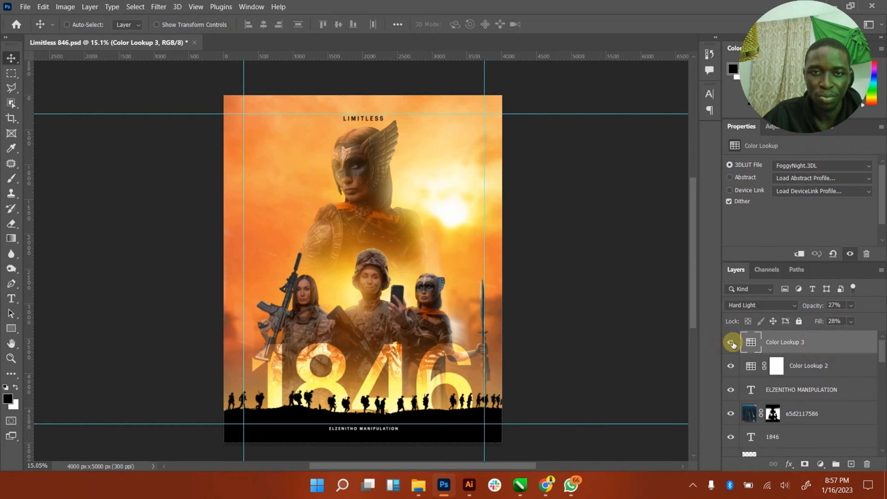
key("ctrl+s")
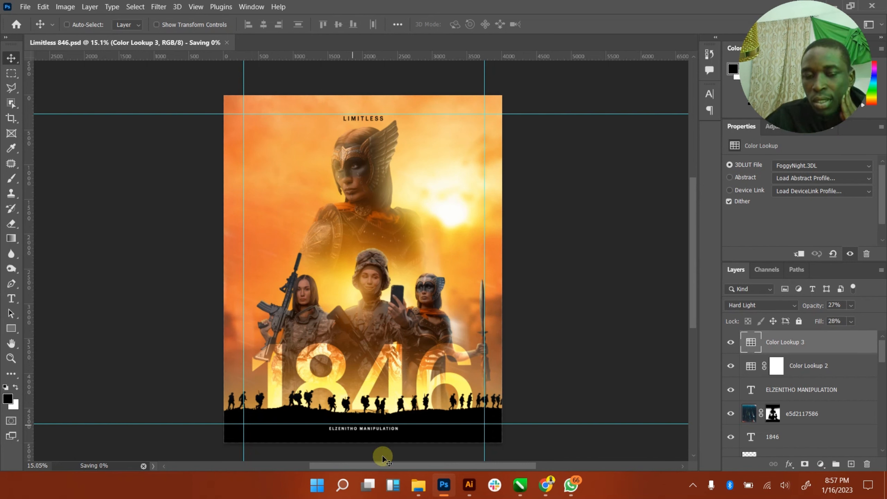
- Switch to File Explorer, find the LightGLow image among the oldest items in Downloads, and bring it into the poster document
mouse_move(410, 493)
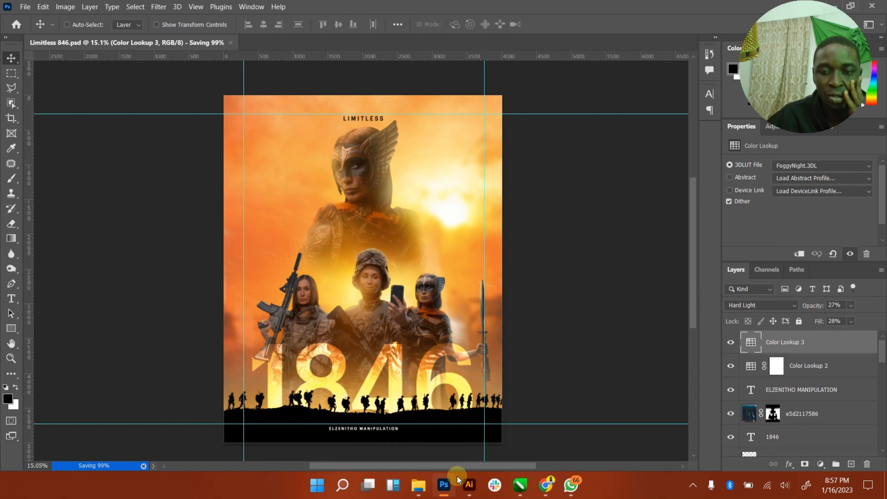
left_click(376, 435)
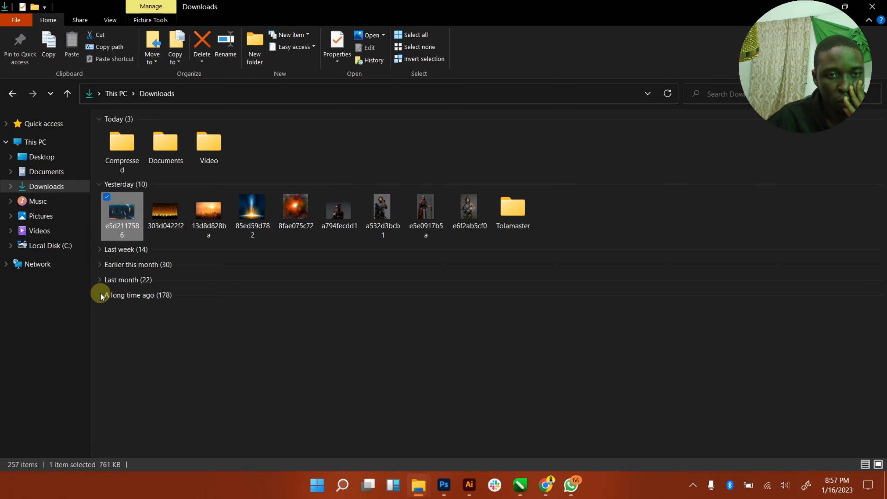
scroll(313, 364, "down", 10)
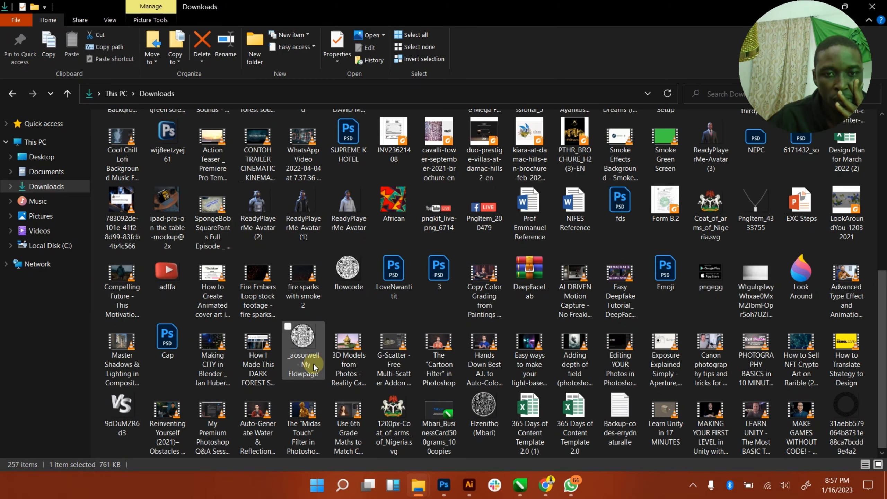
scroll(361, 363, "down", 5)
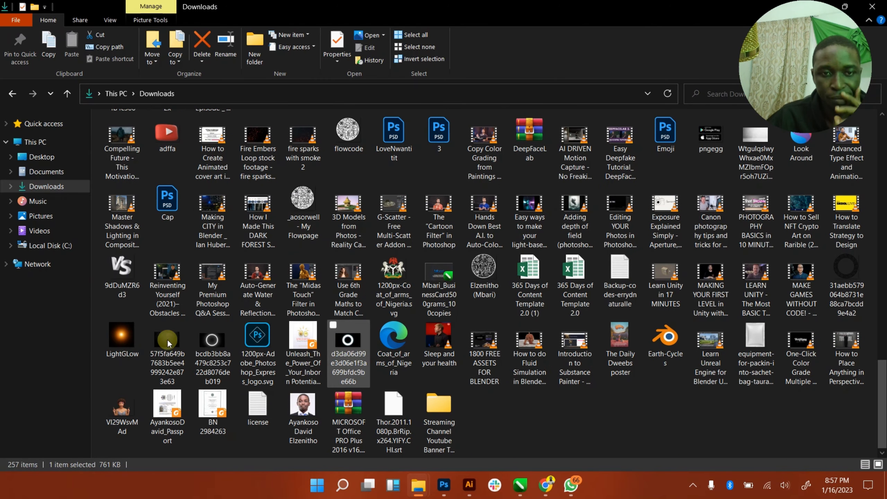
left_click(131, 346)
left_click_drag(132, 346, 331, 229)
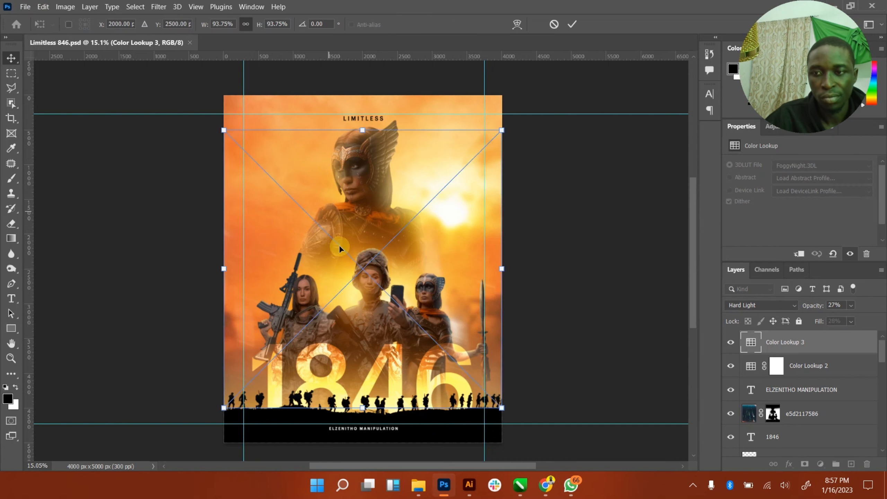
- Scale the LightGLow image to about 31% and place it beside the large figure's face, overlapping its edge
left_click_drag(501, 130, 418, 189)
left_click_drag(362, 214, 288, 130)
left_click_drag(384, 112, 354, 144)
left_click(572, 24)
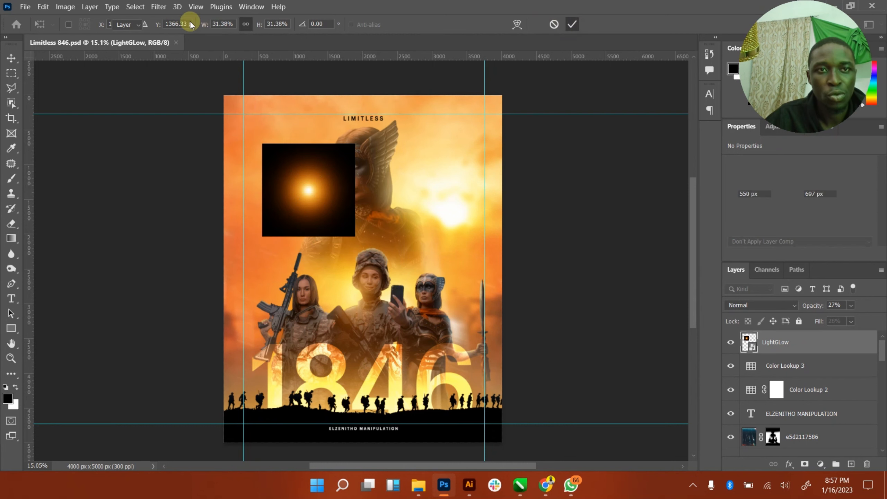
- Rasterize the LightGLow layer and set its blend mode to Screen
right_click(844, 349)
left_click(713, 239)
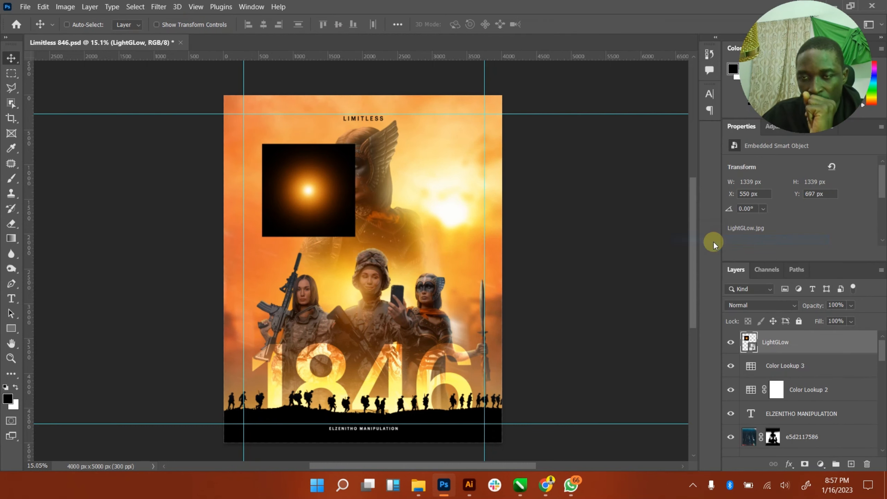
left_click(786, 304)
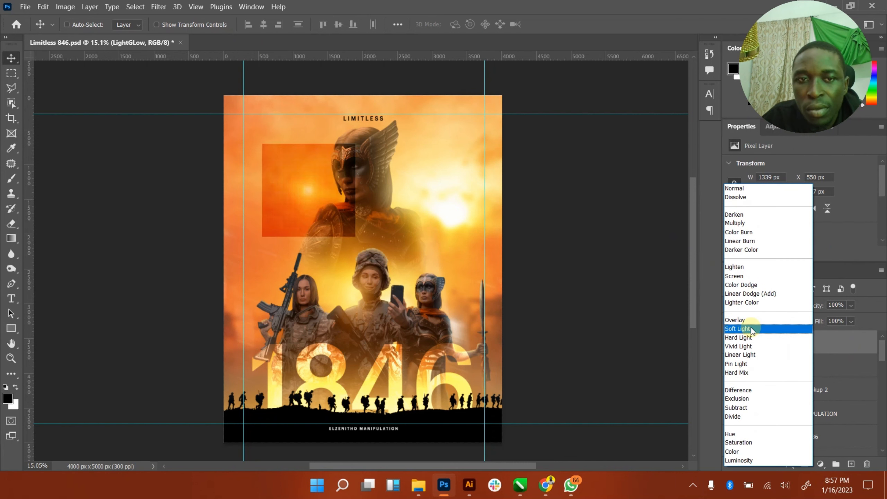
left_click(734, 276)
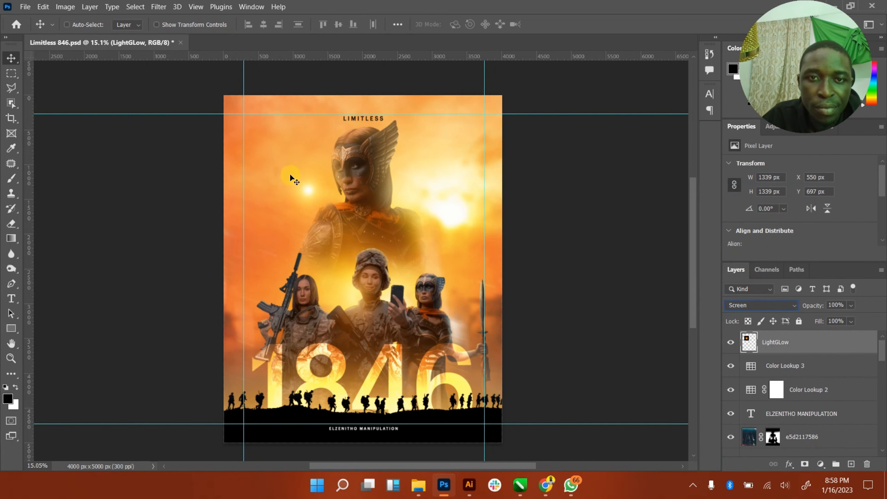
- Move the LightGLow layer onto the edge of the large figure's face and apply a Gaussian Blur with a 45.6-pixel radius
left_click_drag(311, 189, 339, 187)
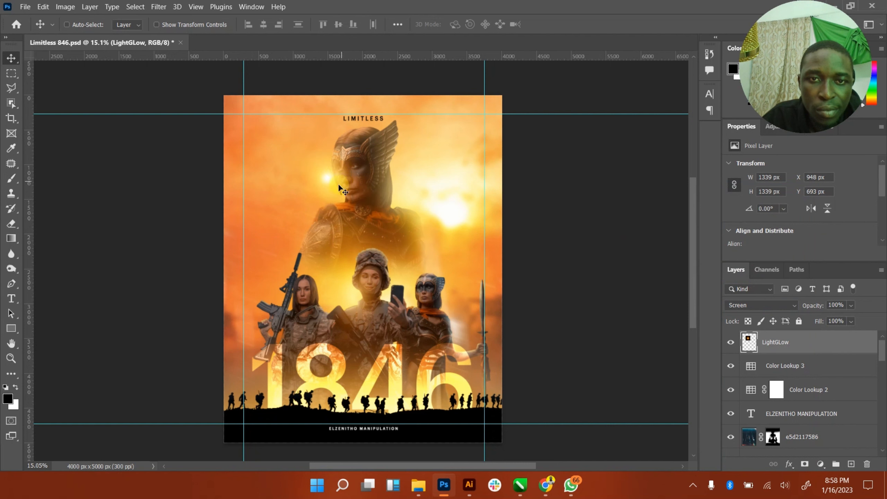
left_click(136, 7)
mouse_move(159, 7)
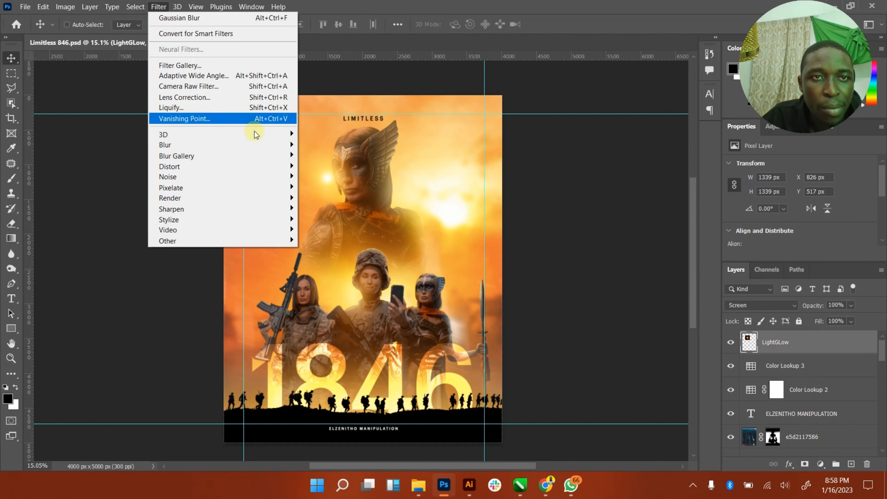
mouse_move(262, 147)
left_click(328, 187)
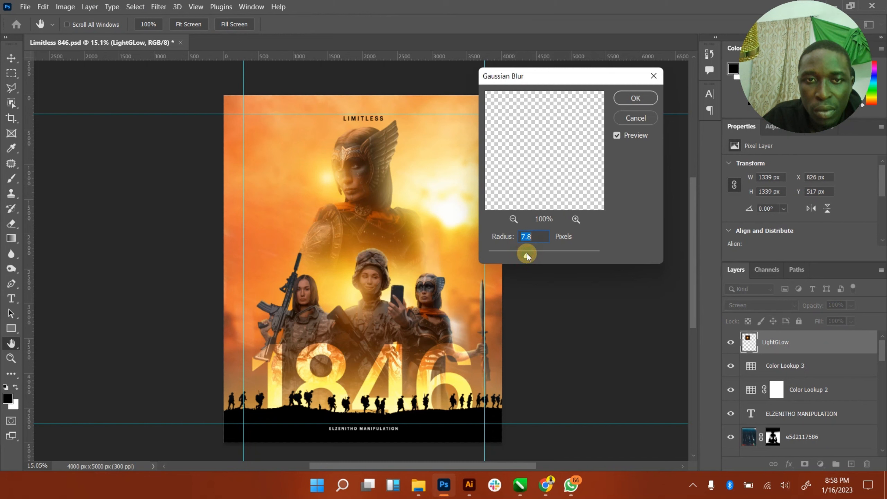
left_click_drag(556, 254, 559, 254)
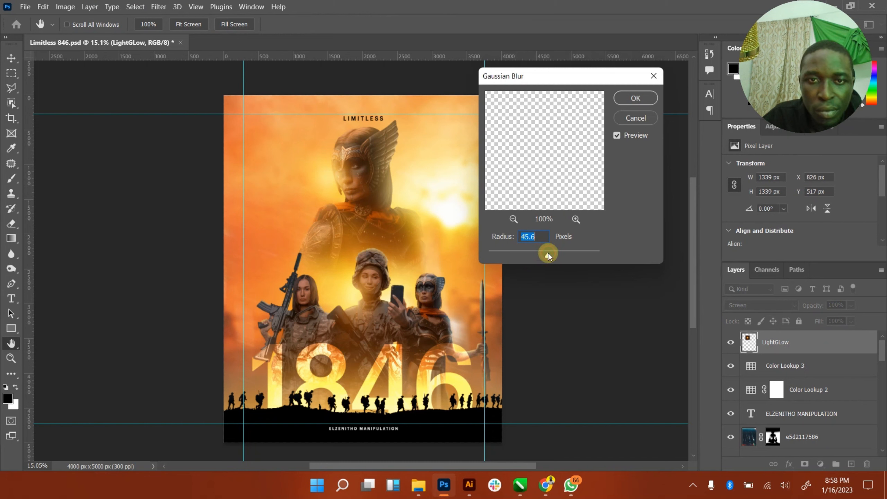
left_click(636, 98)
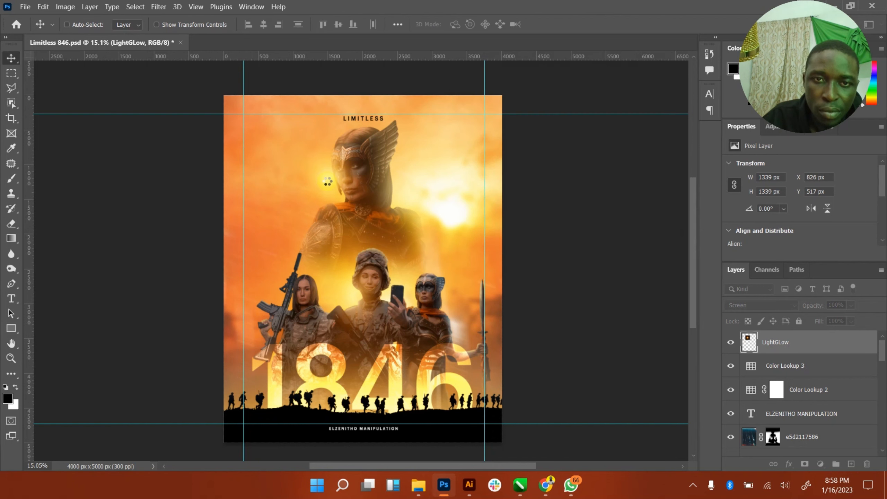
- Raise the glow to the large figure's forehead edge, narrow it to about 39% width, and tilt it slightly clockwise
left_click_drag(325, 186, 338, 155)
key("ctrl+t")
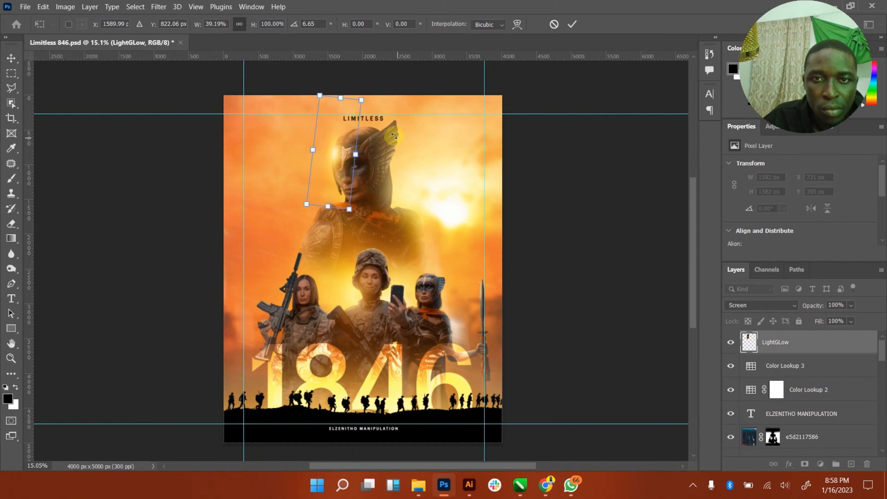
key("Return")
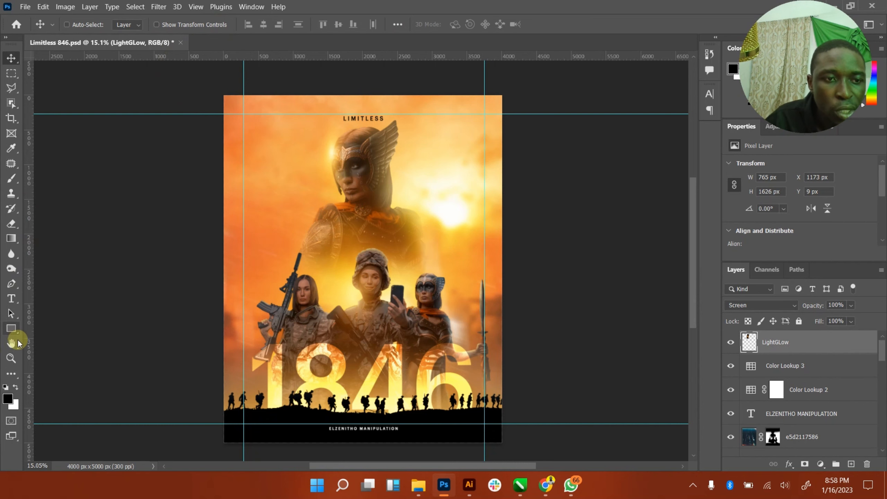
- Move the glow onto the front ornament of the large figure's headpiece and place a copy on the wing's outer edge
key("z")
left_click_drag(331, 125, 55, 153)
left_click(12, 58)
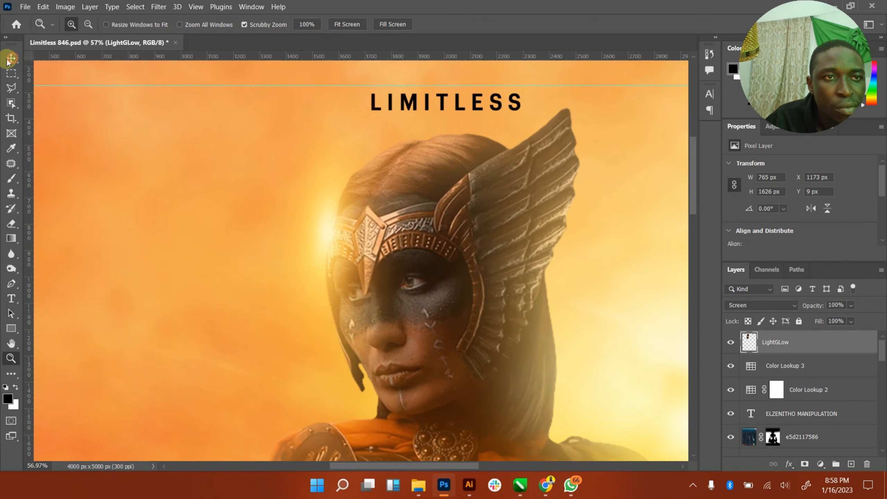
left_click_drag(322, 224, 410, 234)
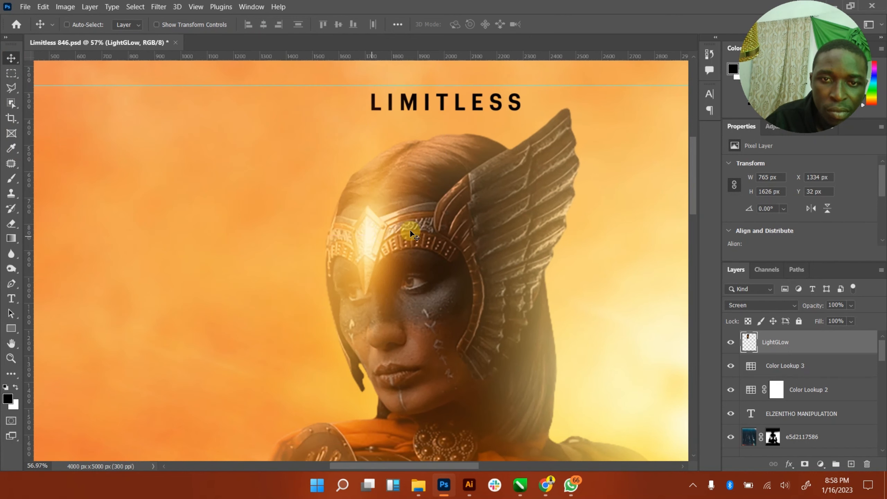
left_click_drag(439, 207, 576, 183, "alt")
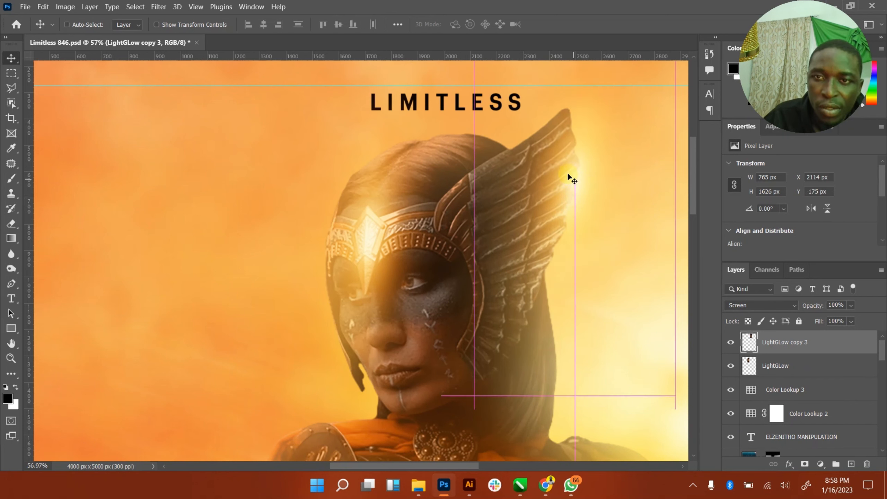
- Duplicate the wing glow, rotate the copy about 51.55°, and align it along the wing's upper edge near the tip
key("ctrl+j")
left_click_drag(562, 197, 512, 148)
left_click(218, 23)
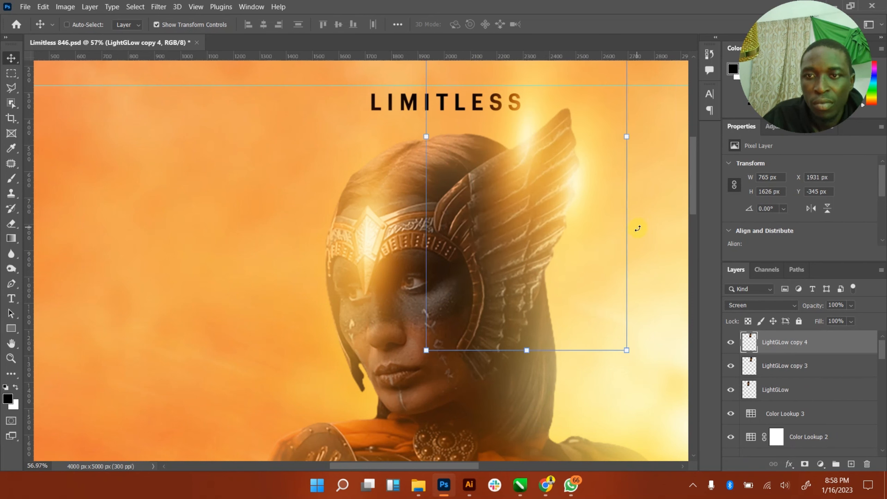
left_click_drag(622, 249, 538, 297)
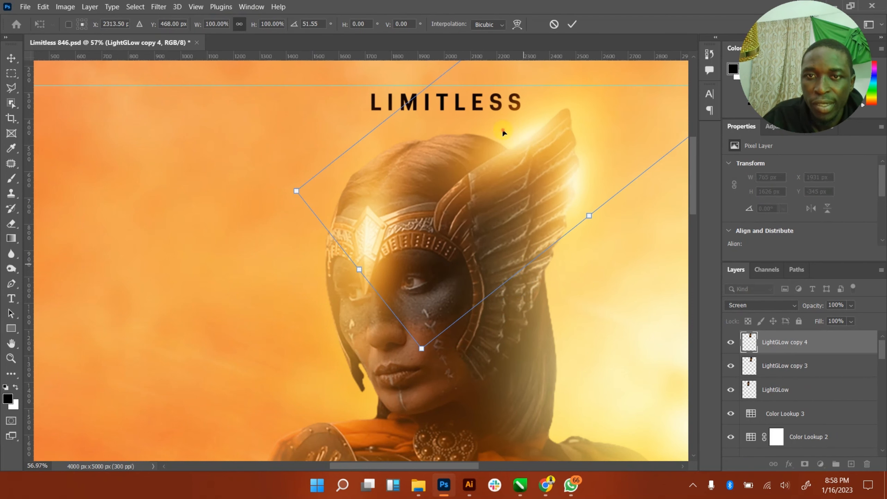
mouse_move(541, 144)
left_mouse_down()
mouse_move(547, 159)
mouse_move(557, 148)
left_mouse_up()
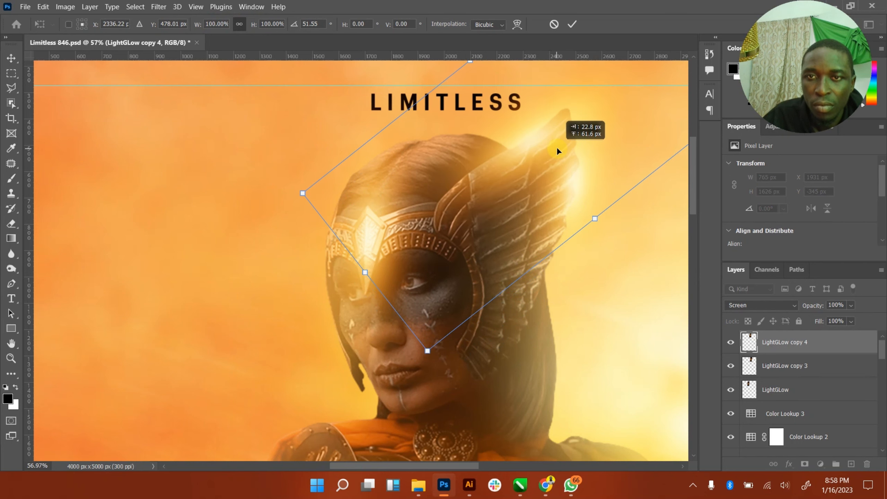
left_click(569, 25)
left_click(195, 25)
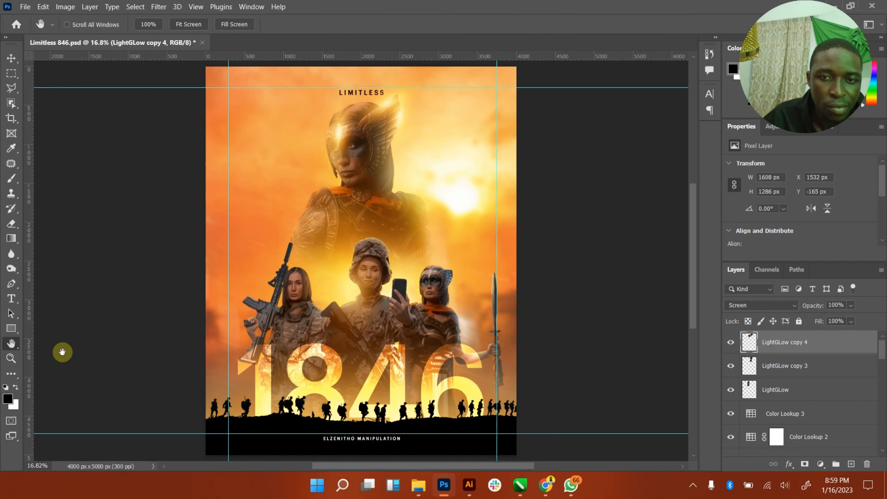
- Save the poster document with the added glow layers
double_click(11, 344)
left_click(11, 358)
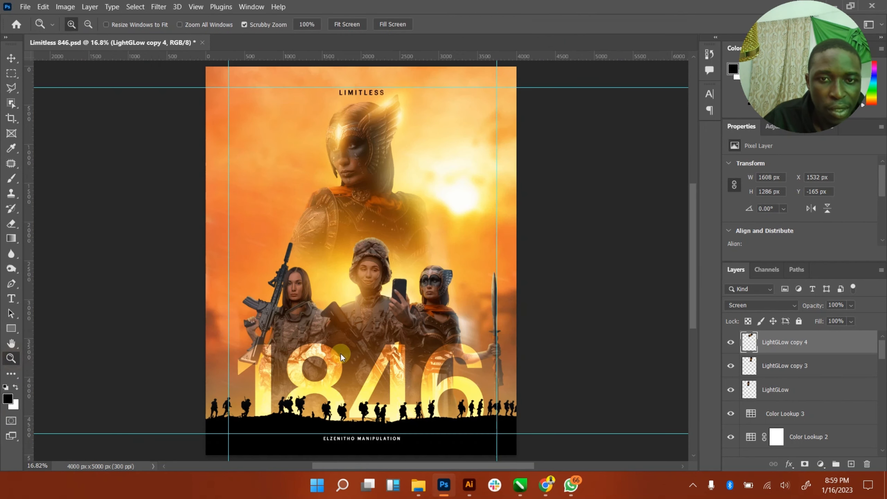
left_click_drag(380, 352, 371, 349)
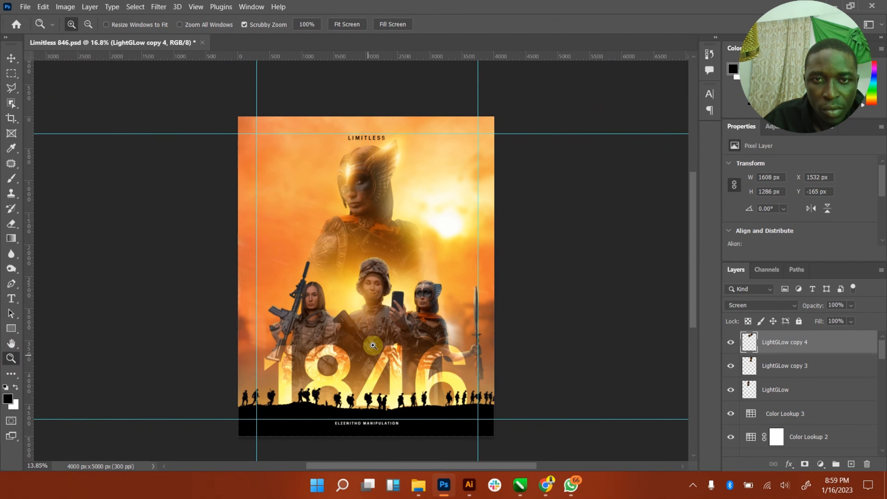
left_click(11, 57)
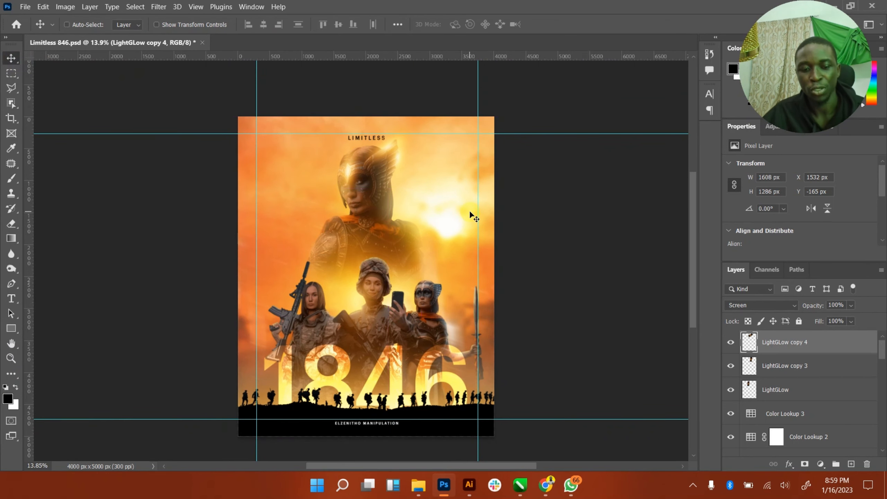
key("ctrl+s")
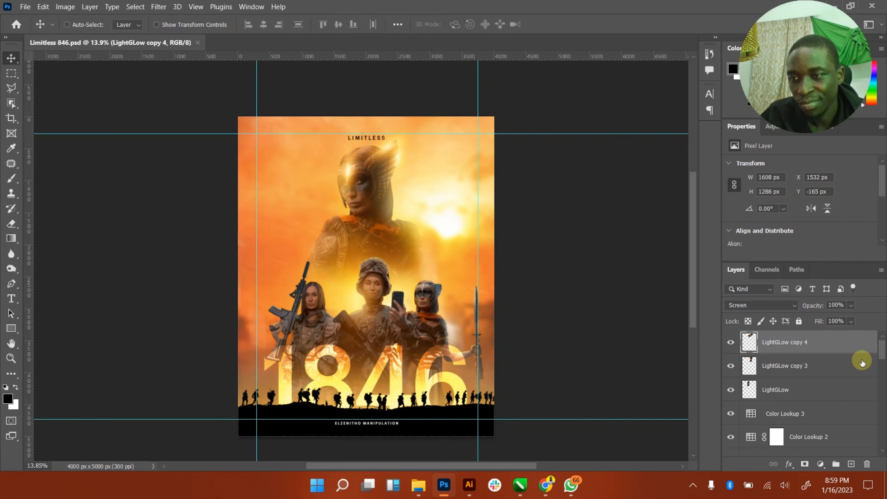
- Select all layers from Background to LightGLow copy 4, stamp them into a new merged layer at the top of the stack, and save
scroll(883, 357, "down", 10)
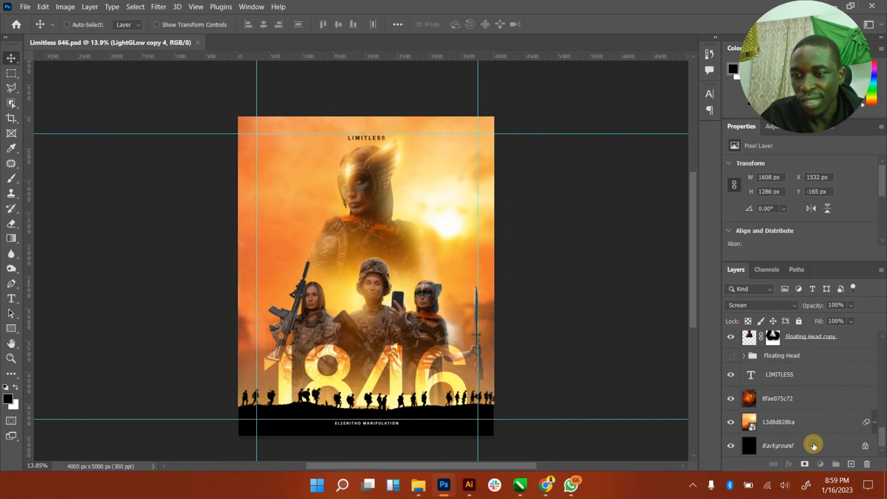
left_click(839, 444)
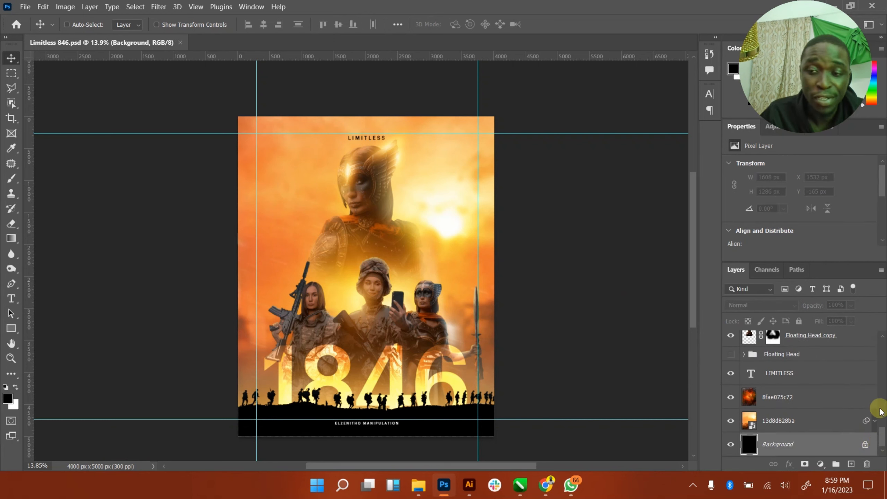
scroll(873, 388, "up", 10)
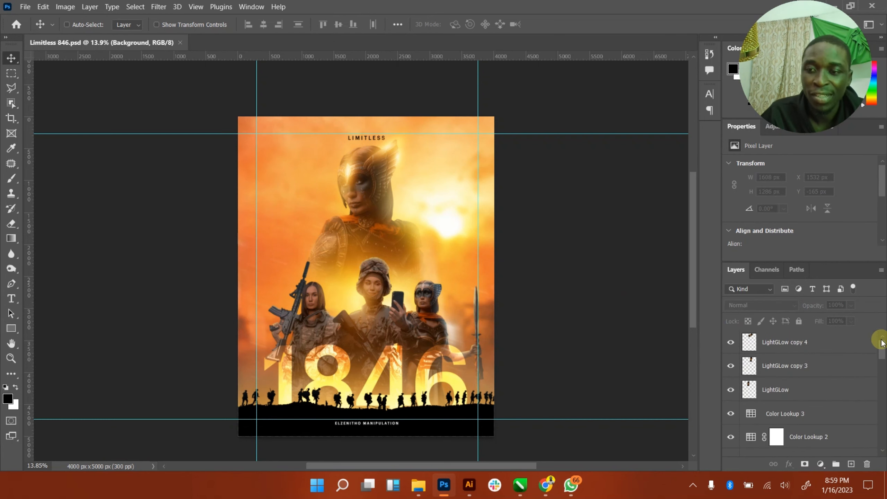
left_click(826, 347, "shift")
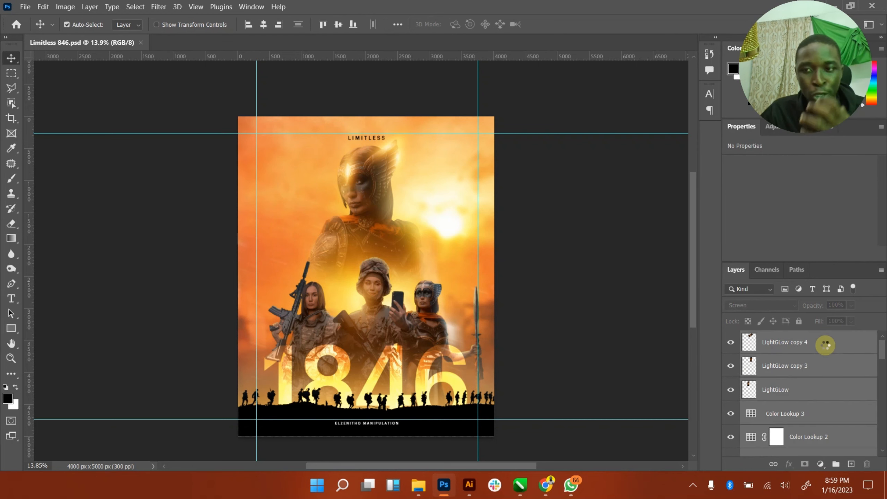
left_click(800, 346)
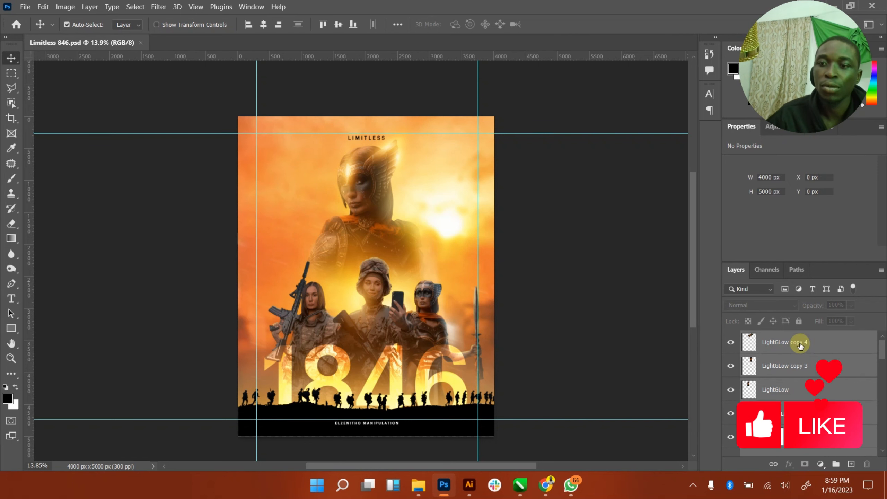
key("ctrl+shift+alt+e")
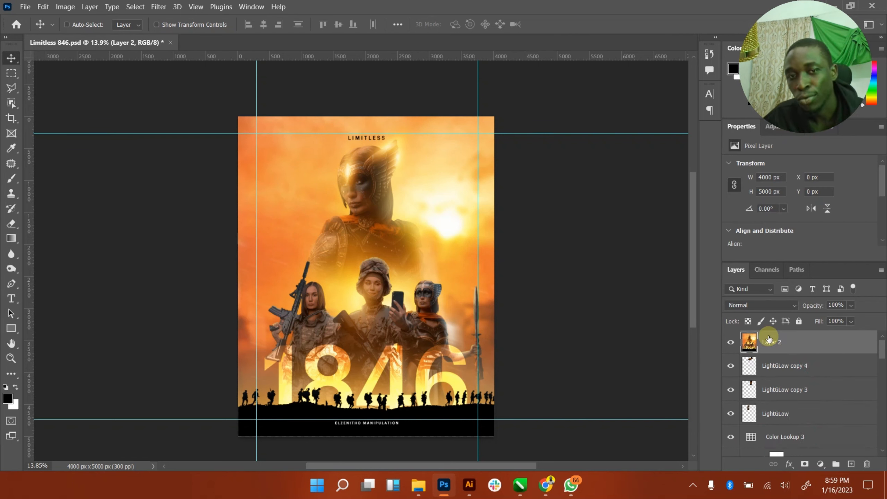
key("ctrl+s")
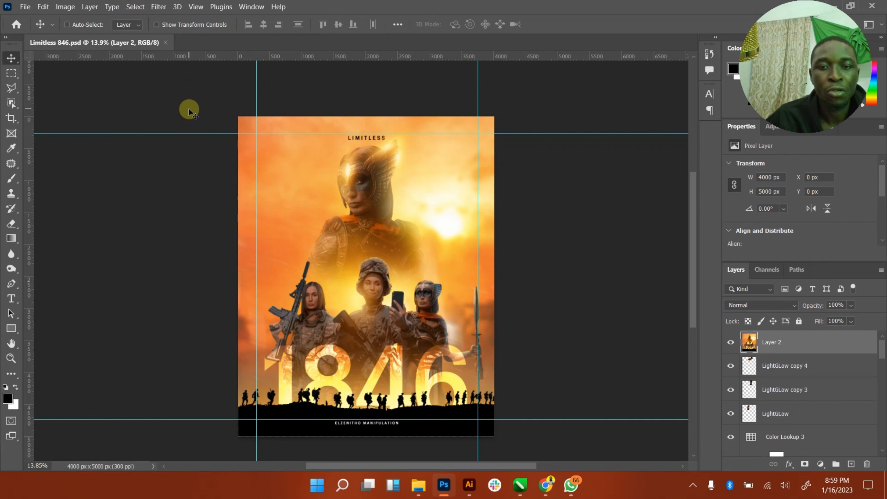
- Open the Camera Raw Filter on the merged layer and set Exposure +0.15, Contrast +1, Highlights +15, Shadows -21, Whites +16 and Blacks -2
left_click(159, 7)
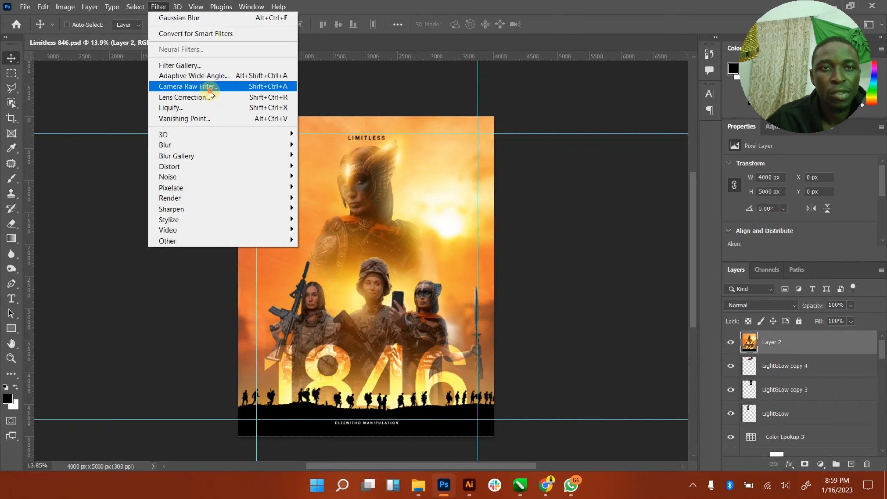
left_click(195, 86)
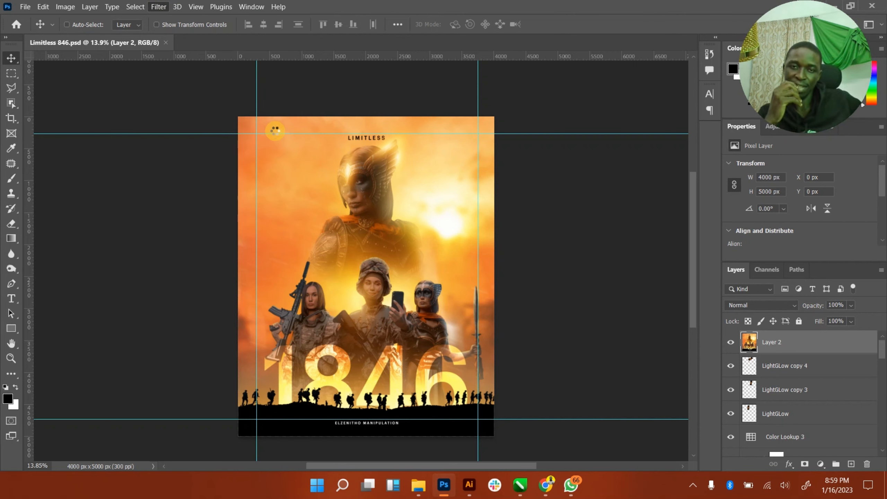
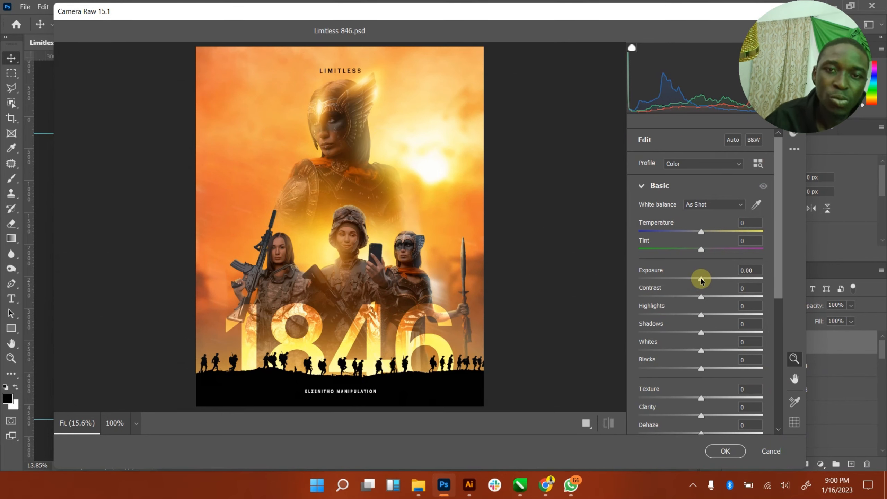
left_click_drag(701, 280, 725, 315)
left_click(709, 318)
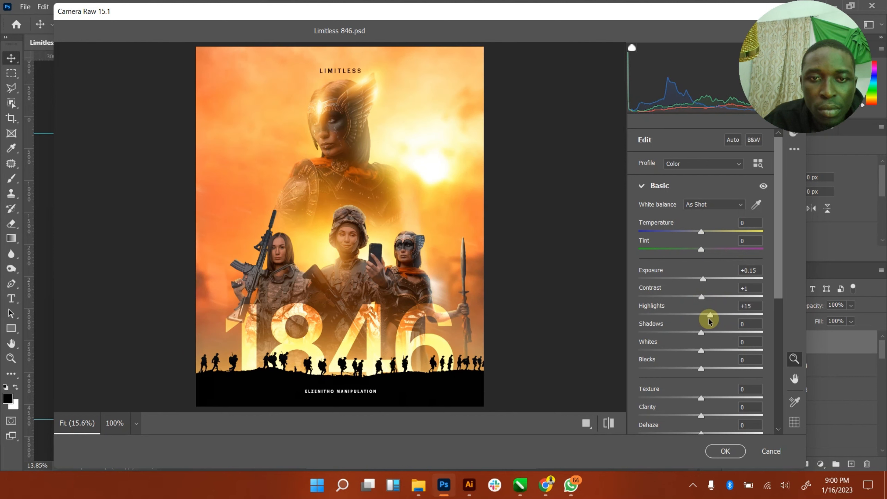
mouse_move(701, 332)
left_mouse_down()
mouse_move(678, 334)
mouse_move(697, 332)
mouse_move(688, 335)
left_mouse_up()
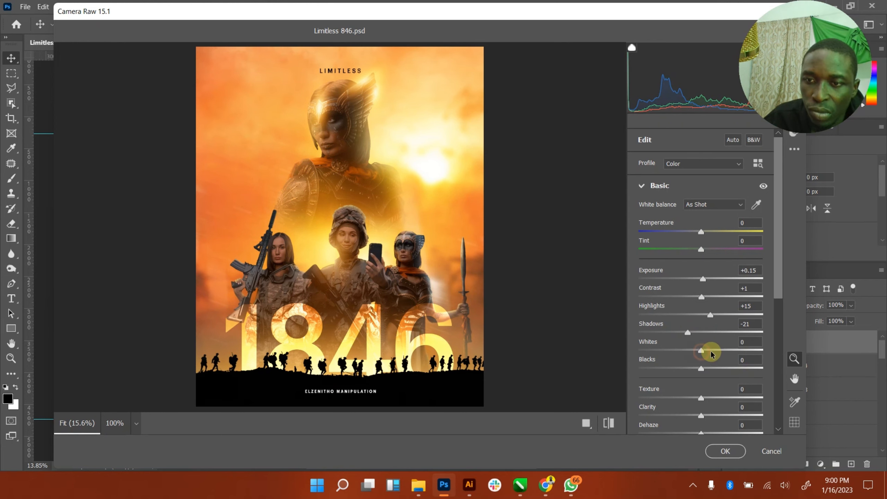
mouse_move(707, 350)
left_mouse_down()
mouse_move(724, 356)
mouse_move(702, 357)
mouse_move(711, 356)
left_mouse_up()
mouse_move(709, 368)
left_mouse_down()
mouse_move(685, 369)
mouse_move(697, 372)
left_mouse_up()
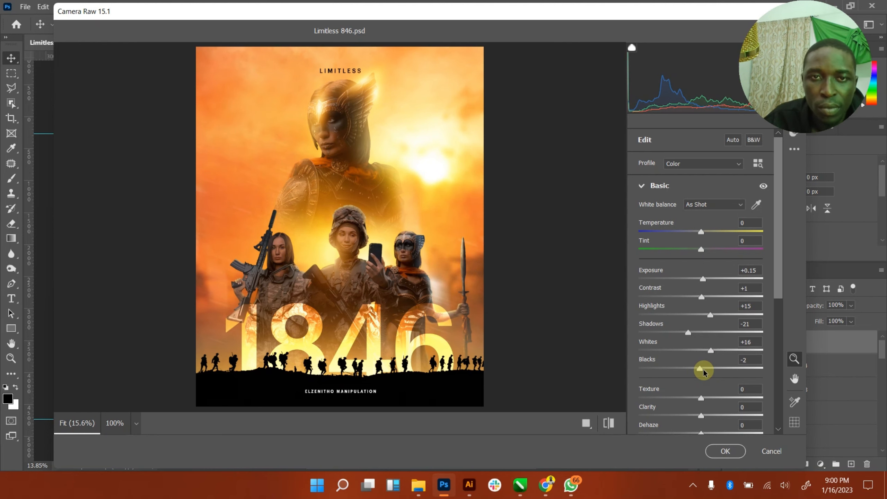
- Set the Camera Raw Texture to +11 and Clarity to +21
left_click(670, 399)
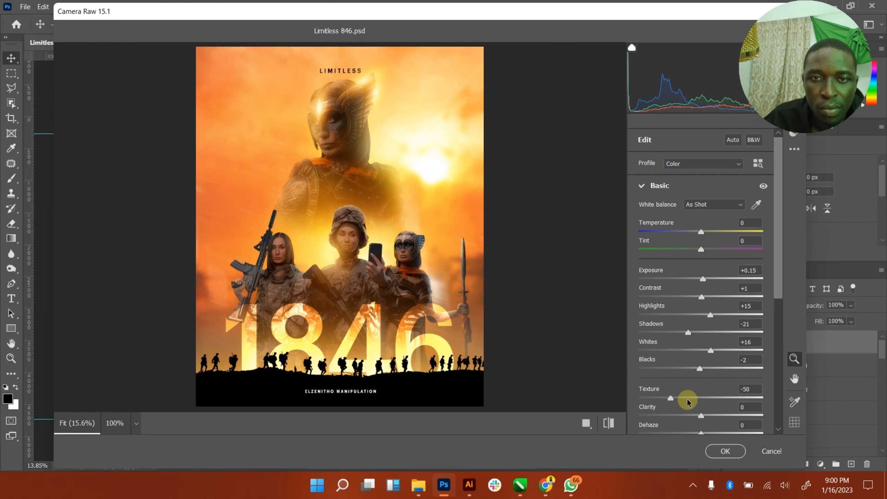
mouse_move(689, 403)
left_mouse_down()
mouse_move(744, 417)
mouse_move(703, 401)
mouse_move(711, 403)
mouse_move(694, 416)
left_mouse_up()
left_click(689, 399)
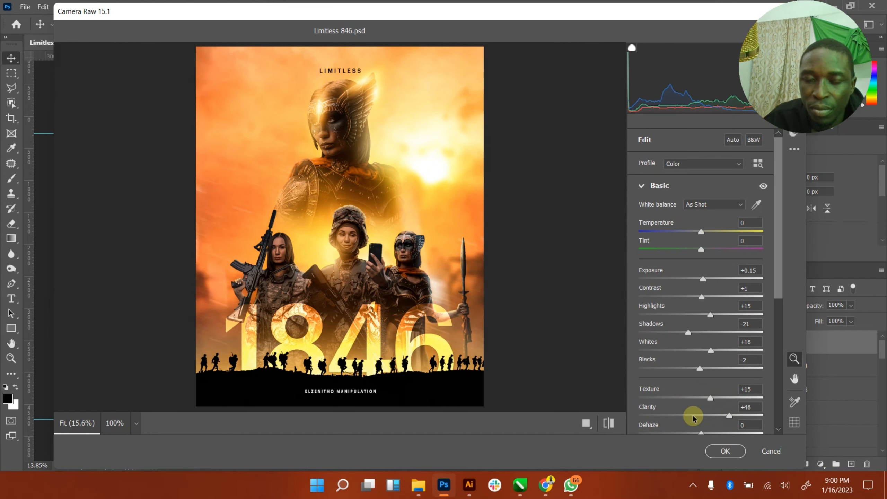
left_click(714, 416)
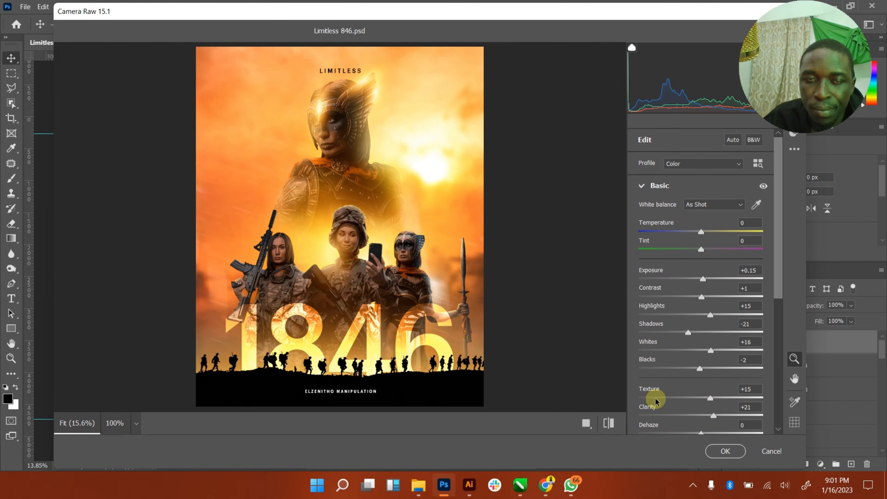
left_click_drag(710, 398, 752, 402)
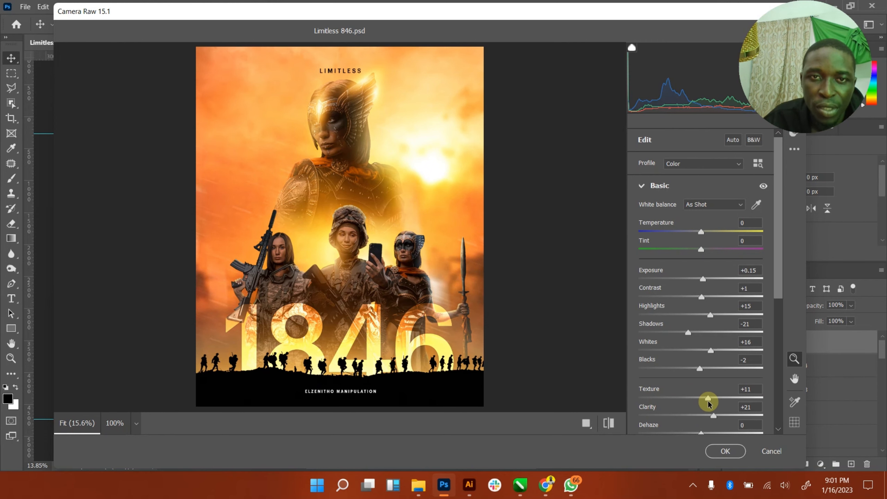
- Set the Camera Raw Dehaze to +10, Vibrance to +3 and Clarity to +30, apply the filter and save the document
scroll(711, 419, "down", 4)
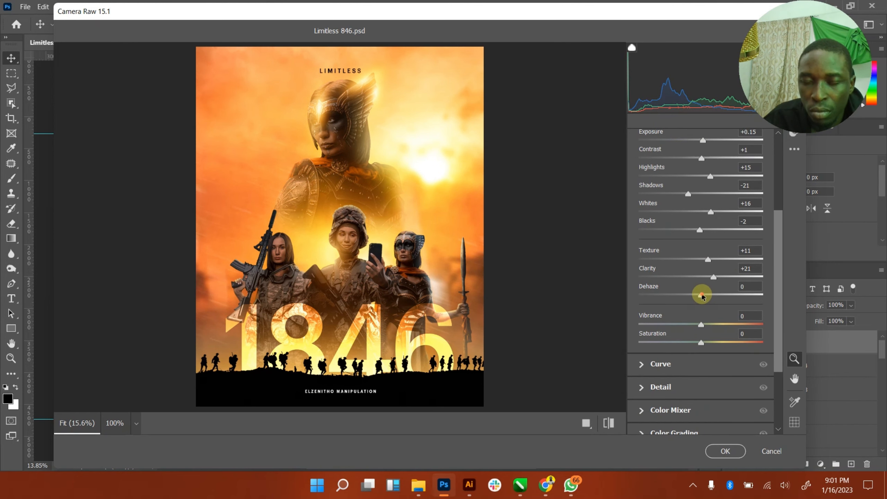
left_click_drag(702, 296, 707, 295)
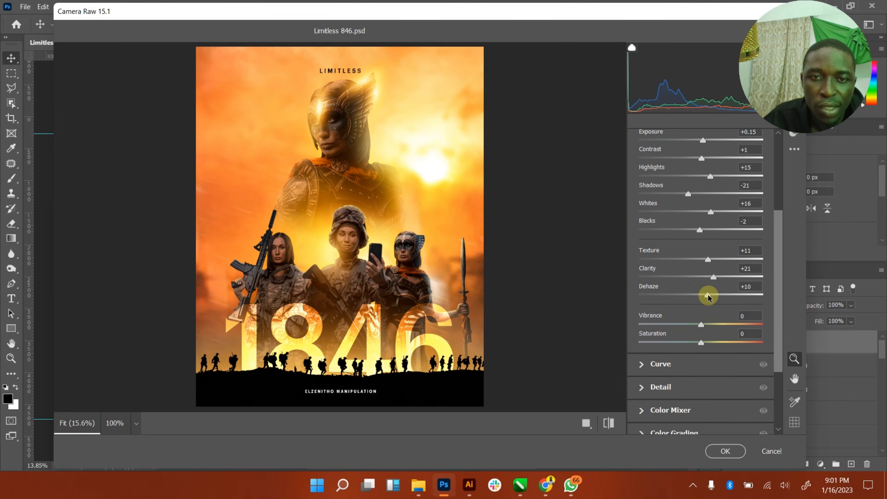
left_click_drag(701, 327, 740, 325)
left_click(704, 326)
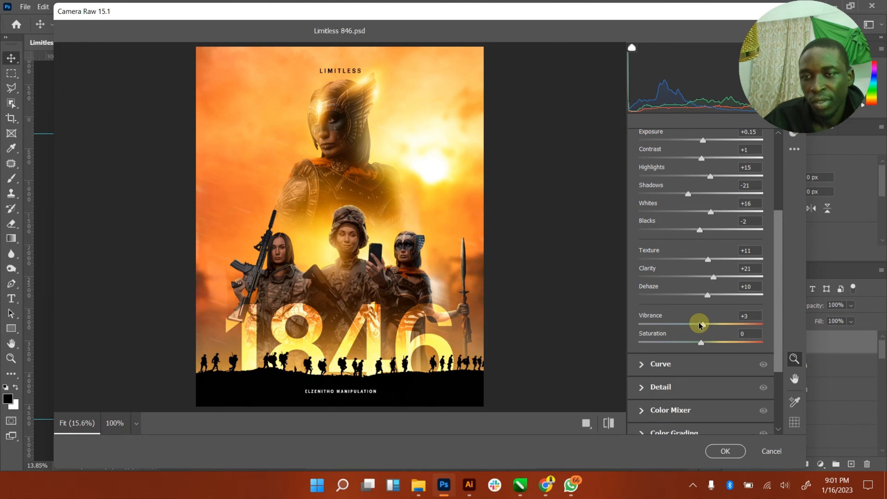
left_click_drag(714, 279, 728, 279)
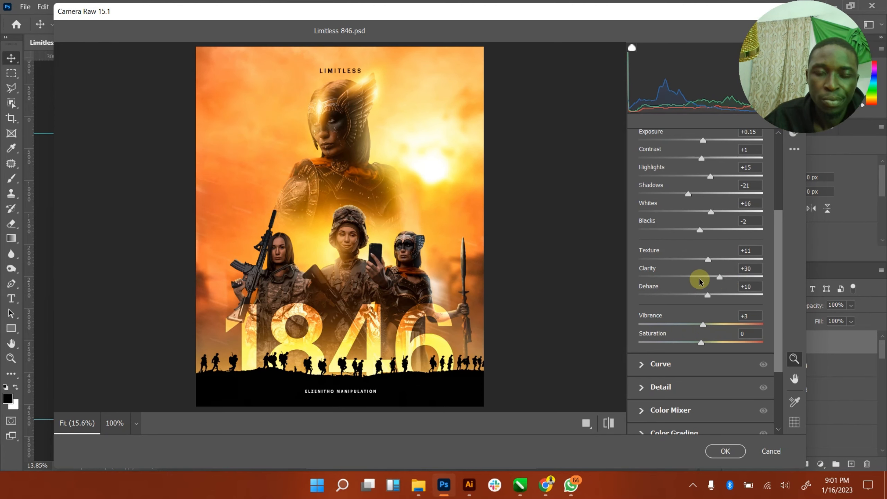
mouse_move(429, 259)
left_mouse_down()
mouse_move(405, 248)
mouse_move(421, 244)
left_mouse_up()
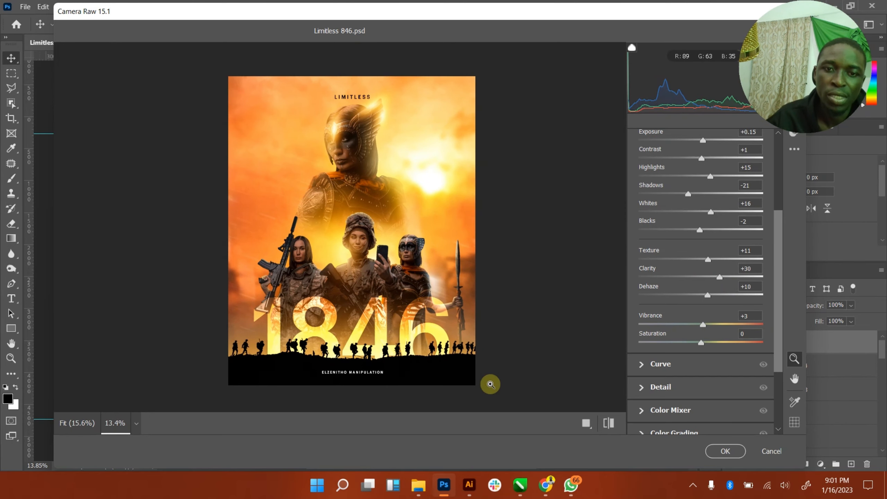
left_click(725, 451)
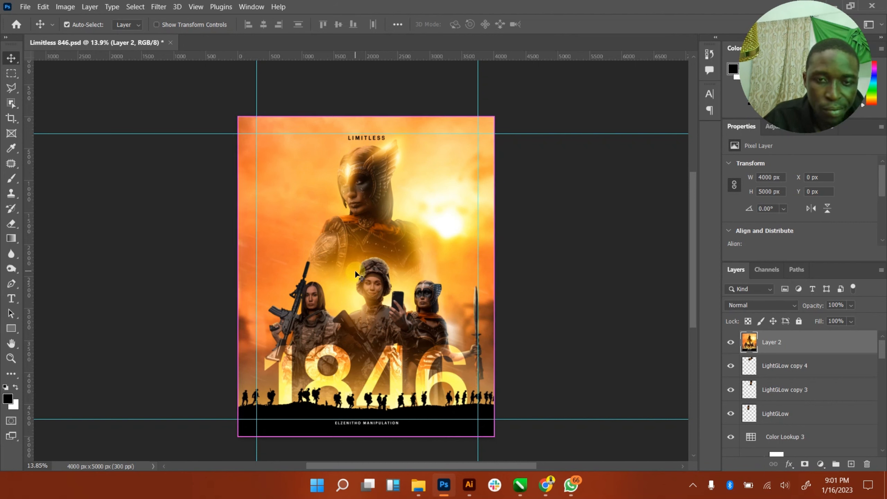
key("ctrl+s")
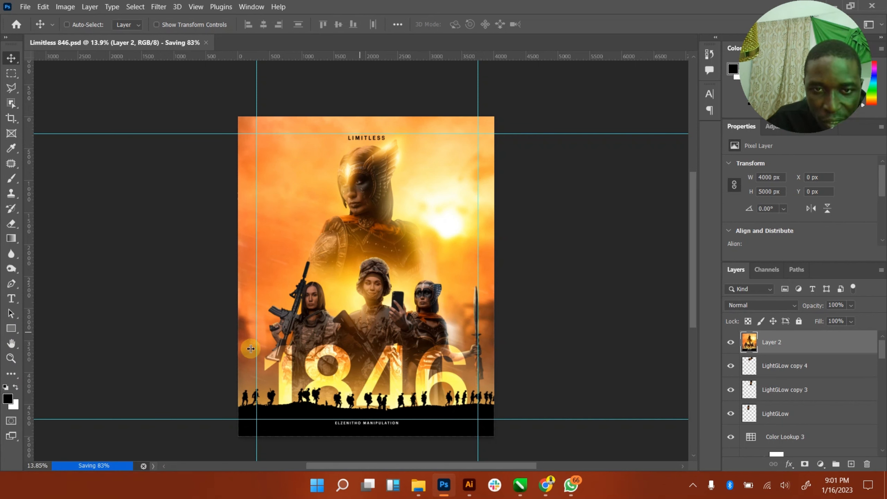
- Inspect the graded poster up close and delete the merged layer from the top of the stack
left_click(12, 359)
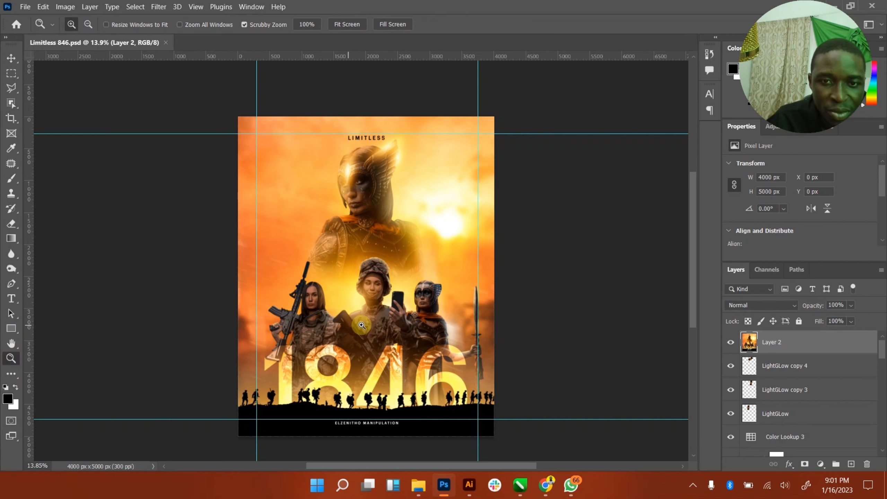
left_click_drag(389, 325, 404, 314)
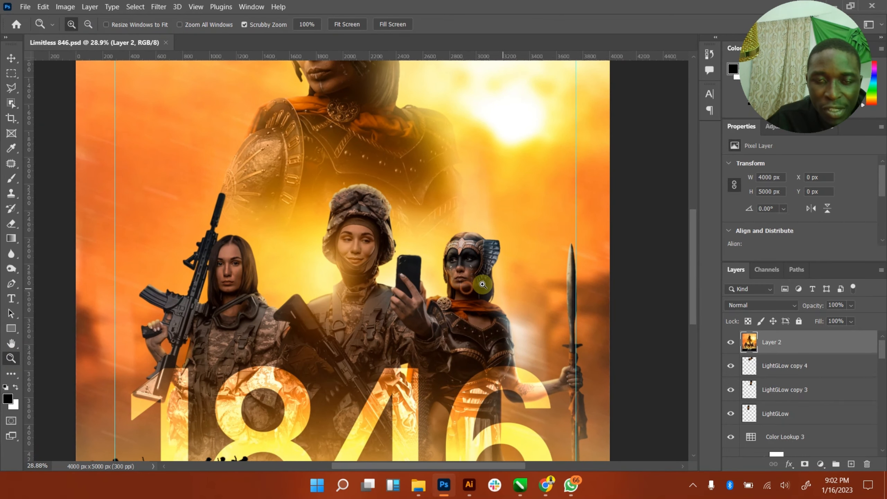
left_click_drag(481, 286, 468, 286)
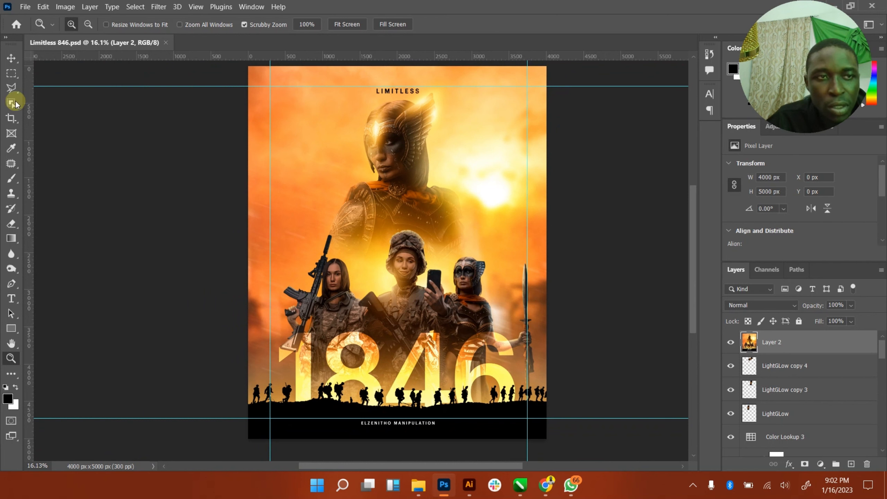
left_click(11, 58)
key("Delete")
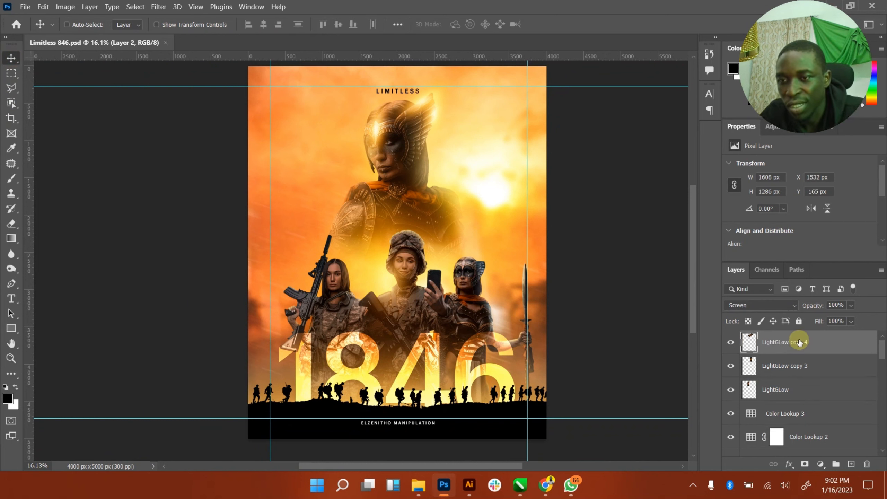
- Add a new empty clipped layer directly above the Shadow layer that is clipped to Soldiers copy
left_click_drag(883, 349, 882, 393)
scroll(880, 403, "down", 3)
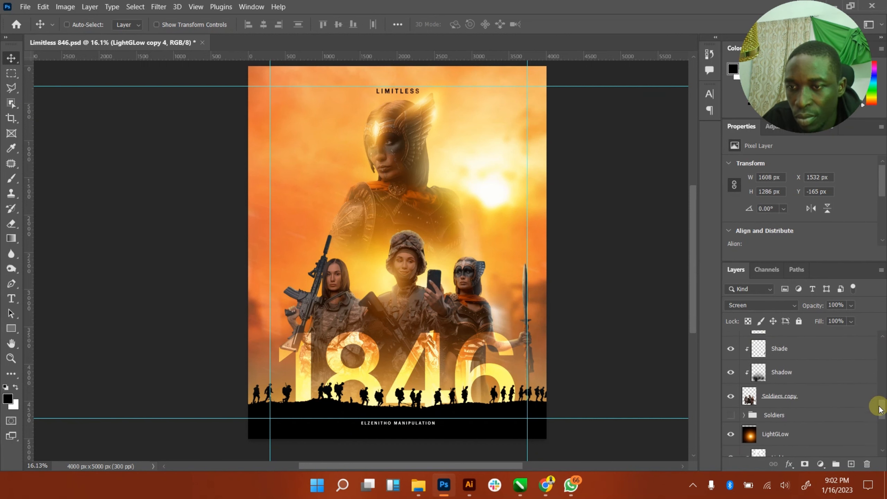
left_click(731, 379)
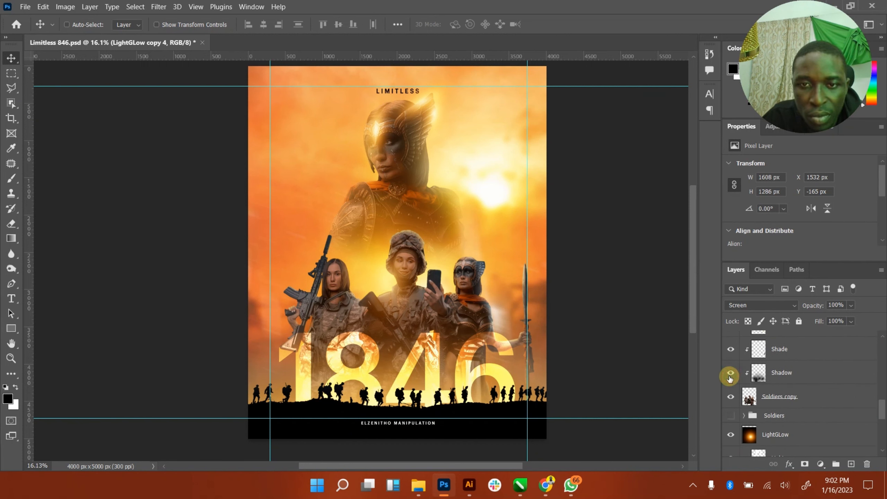
left_click(730, 378)
left_click(800, 373)
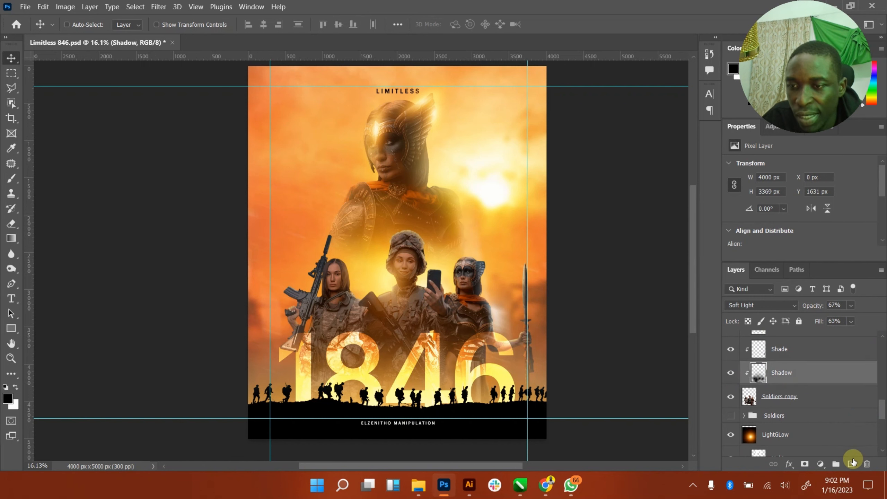
left_click(853, 462)
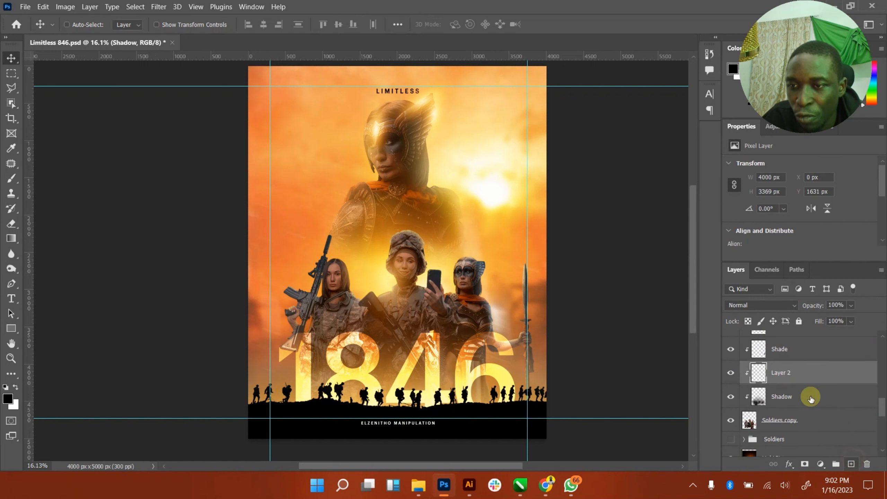
- Paint solid white over the face of the long-haired soldier with the rifle, using a soft brush of about 90 px on the new layer
left_click(17, 386)
left_click(10, 359)
left_click_drag(329, 273, 397, 264)
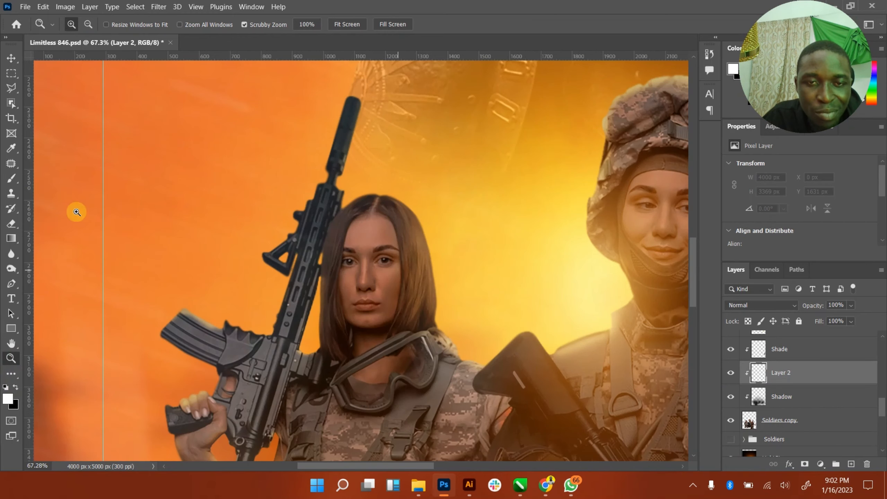
left_click(11, 178)
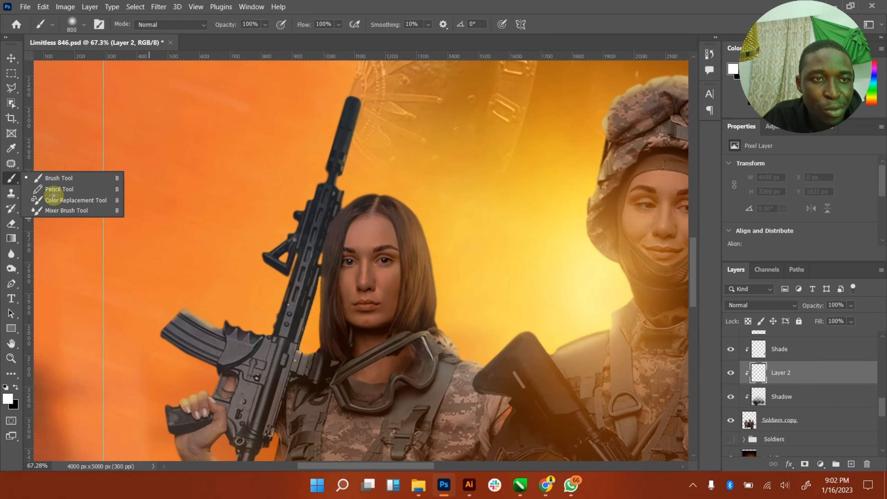
left_click(54, 175)
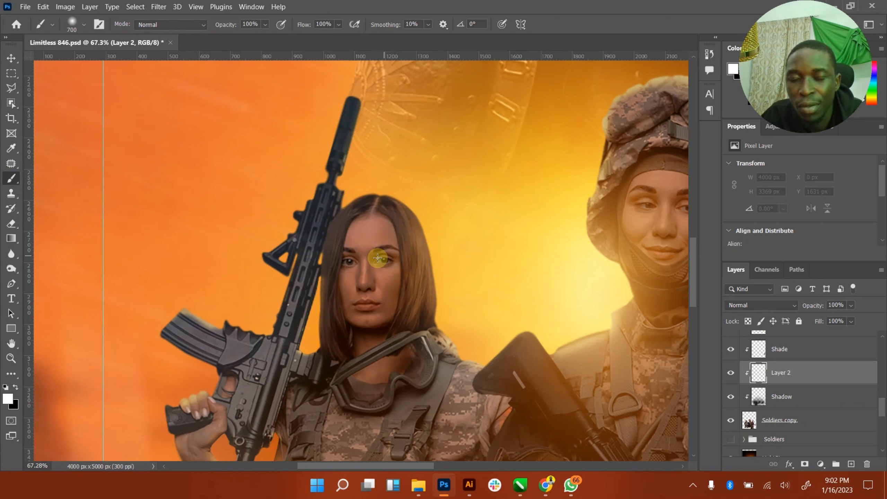
key("bracketleft")
key("bracketleft")
key("bracketleft")
key("bracketleft")
key("bracketleft")
key("bracketleft")
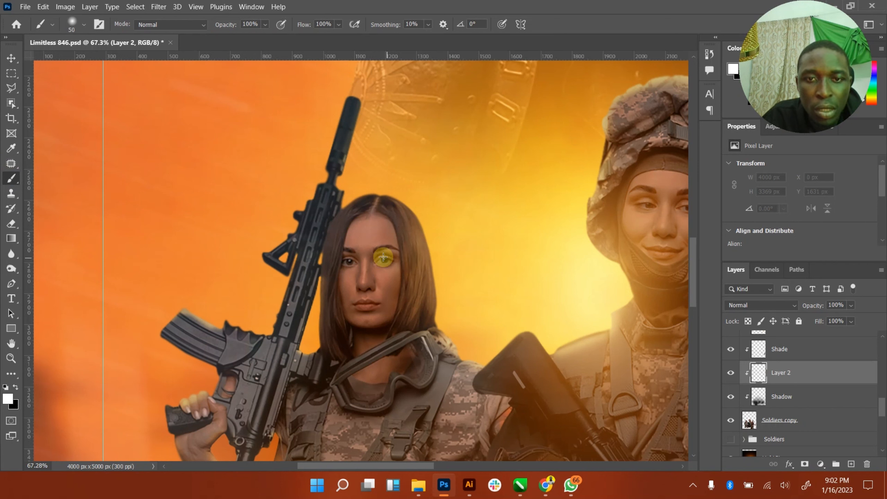
key("bracketright")
key("bracketright")
key("bracketright")
left_click_drag(382, 241, 372, 280)
mouse_move(382, 233)
left_mouse_down()
mouse_move(388, 296)
mouse_move(375, 243)
mouse_move(362, 298)
mouse_move(359, 231)
mouse_move(356, 238)
mouse_move(353, 308)
mouse_move(366, 315)
mouse_move(379, 287)
mouse_move(377, 316)
mouse_move(389, 292)
mouse_move(383, 223)
left_mouse_up()
key("bracketright")
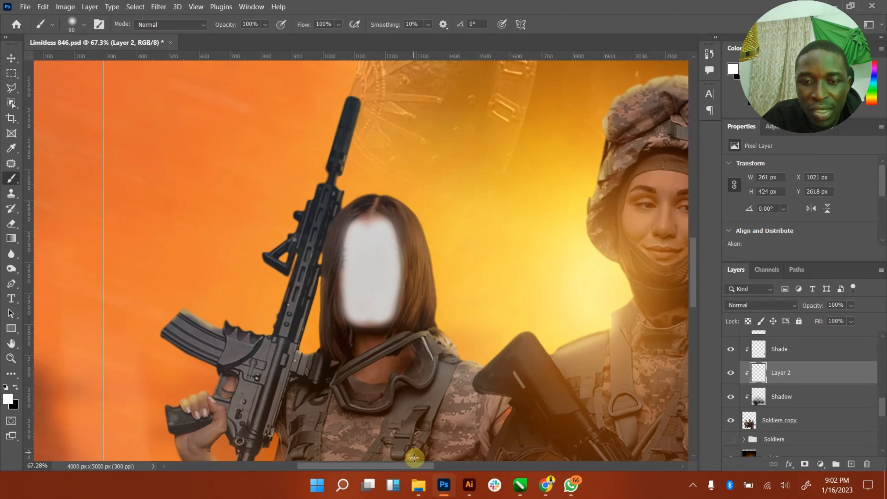
- Paint solid white over the faces of the helmeted middle soldier and the masked warrior with the spear
left_click_drag(430, 466, 456, 466)
mouse_move(531, 204)
left_mouse_down()
mouse_move(534, 239)
mouse_move(561, 226)
mouse_move(559, 252)
mouse_move(582, 214)
mouse_move(557, 180)
mouse_move(519, 180)
mouse_move(507, 211)
mouse_move(531, 250)
mouse_move(509, 208)
mouse_move(524, 193)
mouse_move(525, 237)
mouse_move(553, 235)
mouse_move(546, 212)
mouse_move(562, 209)
mouse_move(551, 226)
left_mouse_up()
left_click_drag(434, 467, 515, 465)
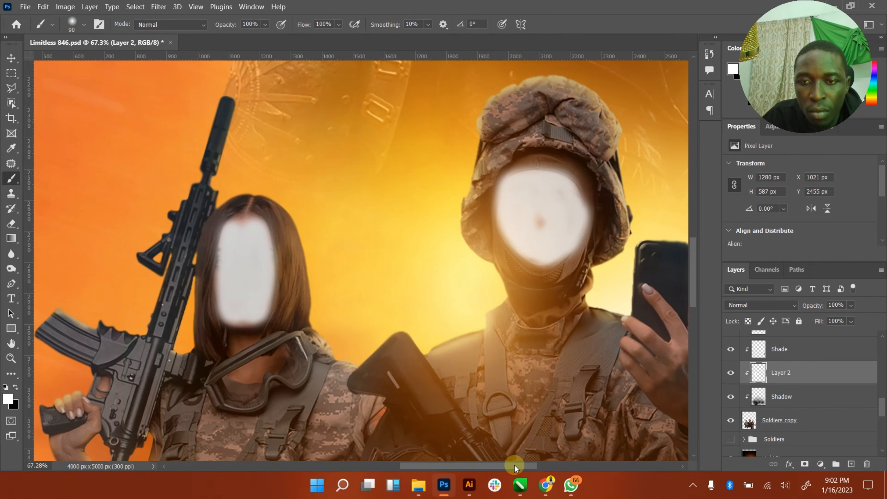
mouse_move(426, 232)
left_mouse_down()
mouse_move(433, 262)
mouse_move(441, 261)
mouse_move(436, 237)
mouse_move(421, 238)
mouse_move(406, 257)
mouse_move(391, 229)
mouse_move(378, 250)
mouse_move(393, 308)
mouse_move(436, 296)
mouse_move(434, 304)
mouse_move(437, 262)
mouse_move(409, 281)
mouse_move(393, 270)
mouse_move(392, 285)
mouse_move(414, 298)
left_mouse_up()
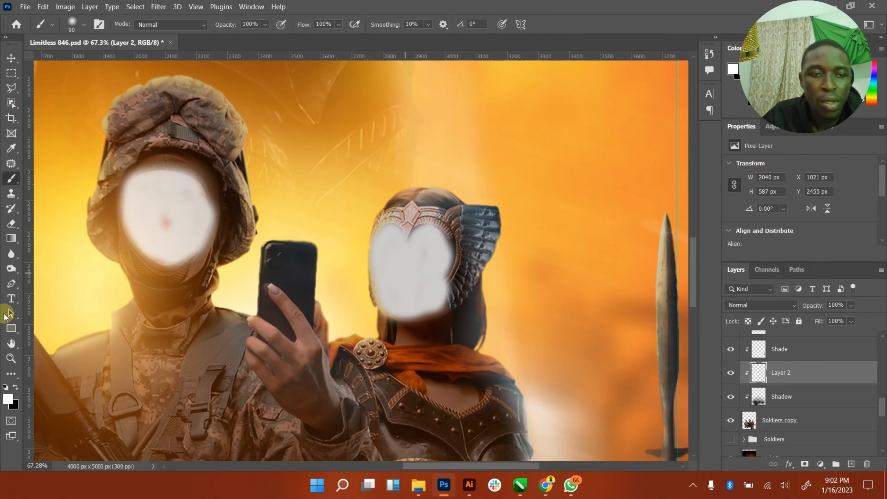
- Blend the painted face highlights with Overlay, lower the layer's Fill to about 59% and its Opacity to 79%
double_click(12, 342)
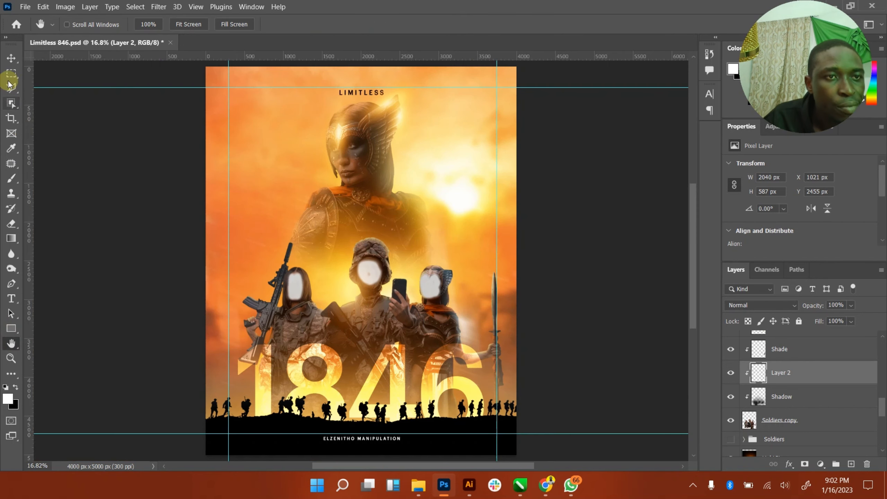
left_click(11, 58)
left_click(784, 307)
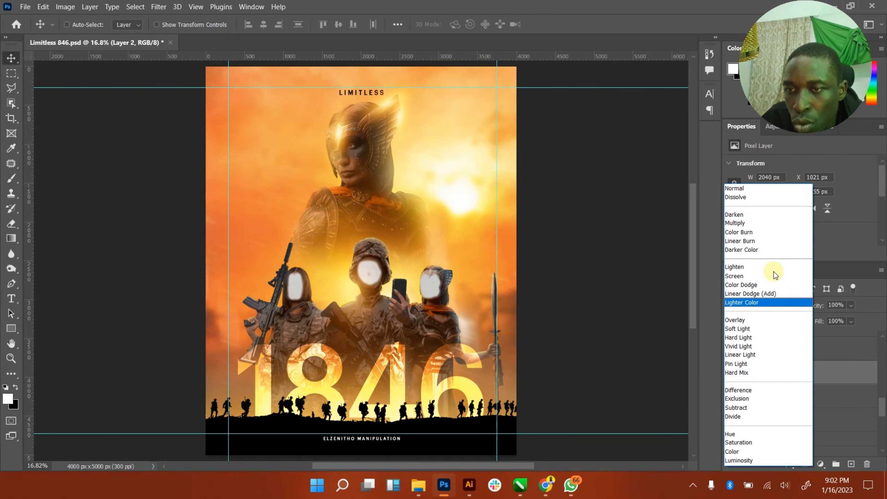
left_click(747, 320)
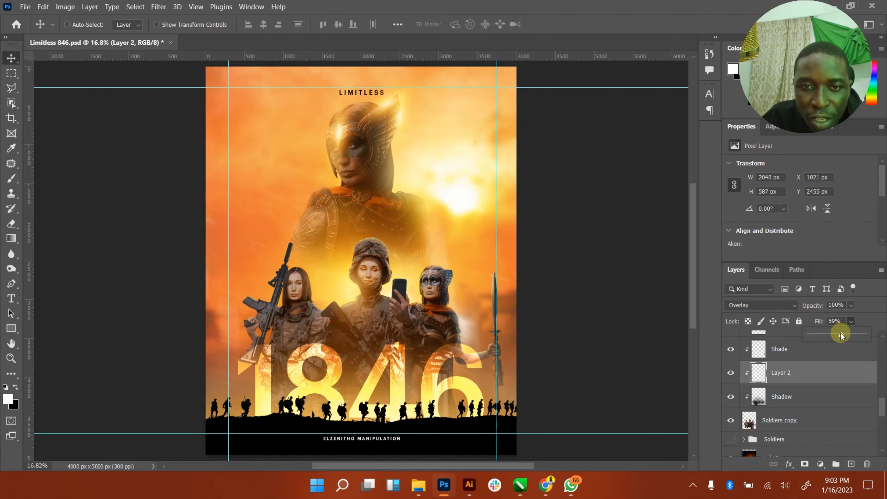
left_click(850, 306)
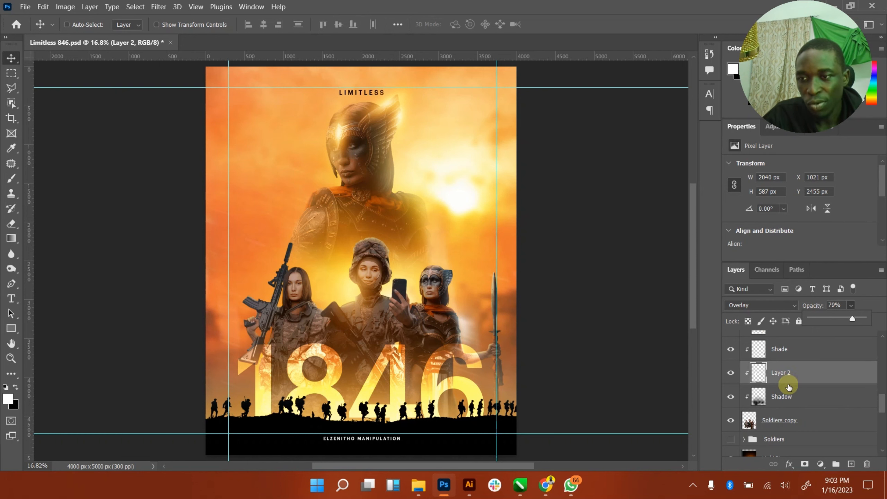
- Place the LightGLow image from the Downloads folder above the Brightness/Contrast 2 layer and scale it to 20.33%
scroll(793, 385, "up", 3)
scroll(828, 389, "down", 1)
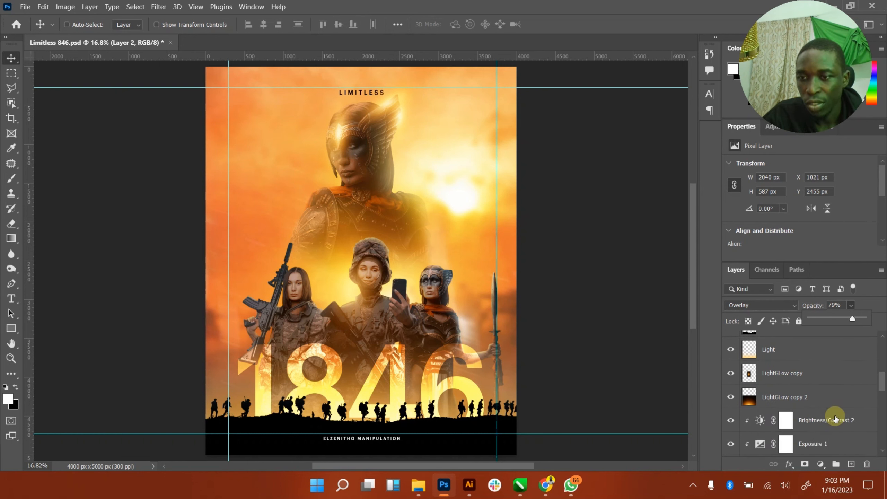
left_click(837, 419)
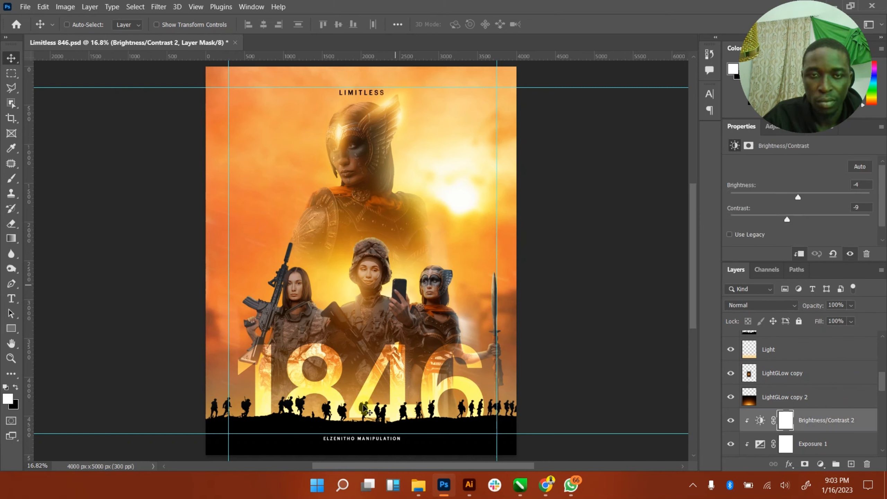
mouse_move(419, 481)
left_click(368, 442)
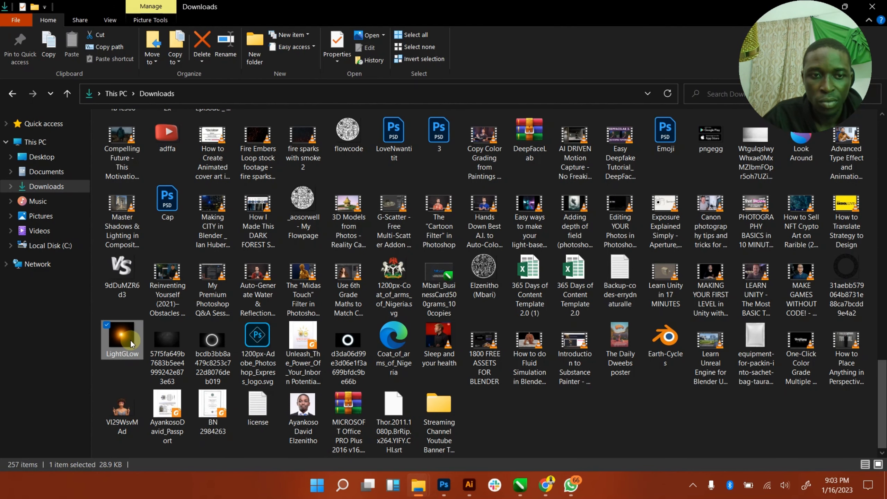
left_click_drag(123, 338, 383, 307)
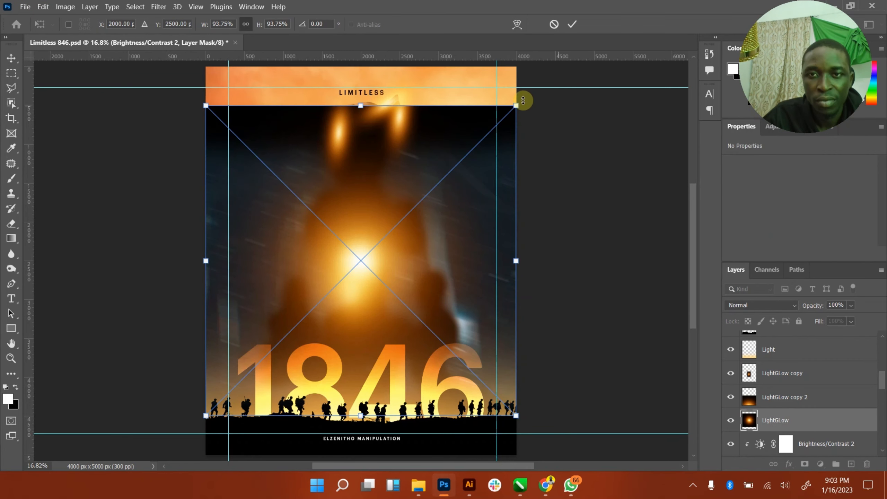
left_click_drag(514, 104, 394, 228)
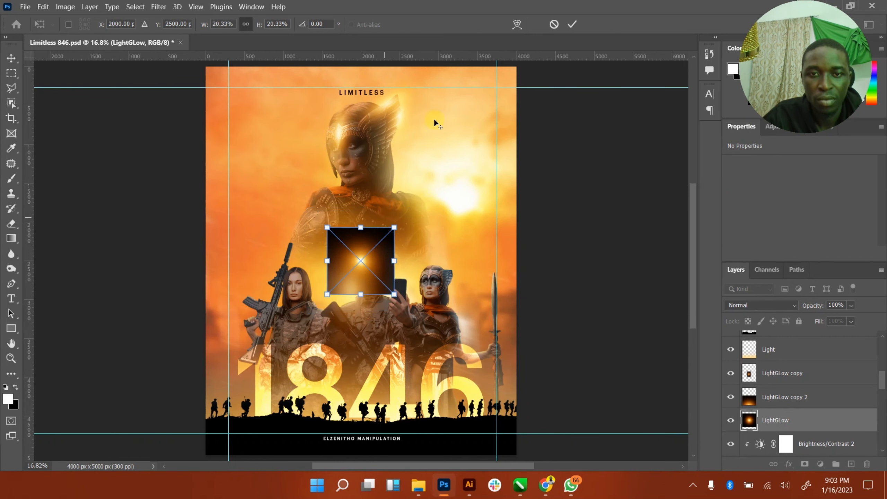
left_click(574, 24)
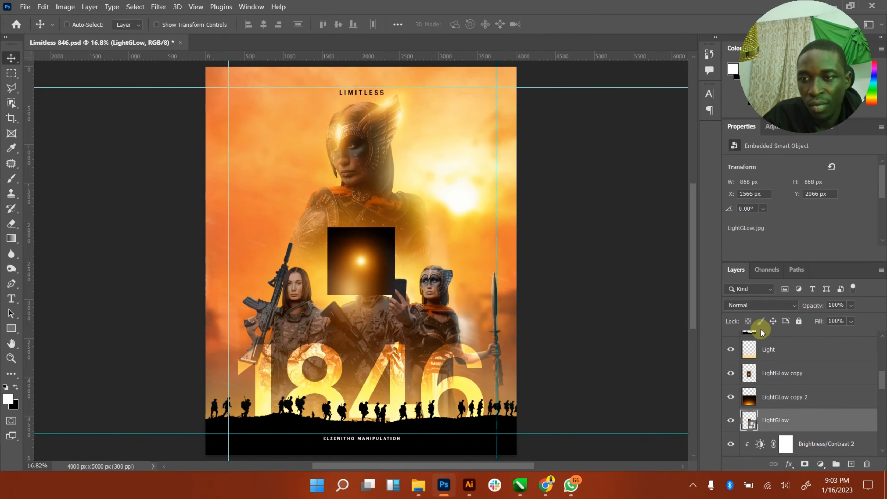
- Set the placed glow's blend mode to Screen and move it onto the middle soldier's phone at X 2041 px, Y 2329 px
left_click(766, 306)
left_click(742, 274)
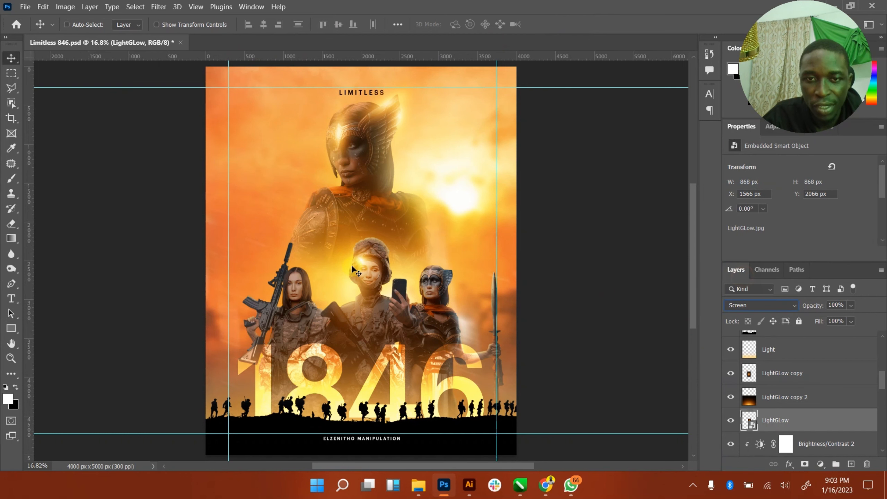
left_click_drag(351, 265, 391, 287)
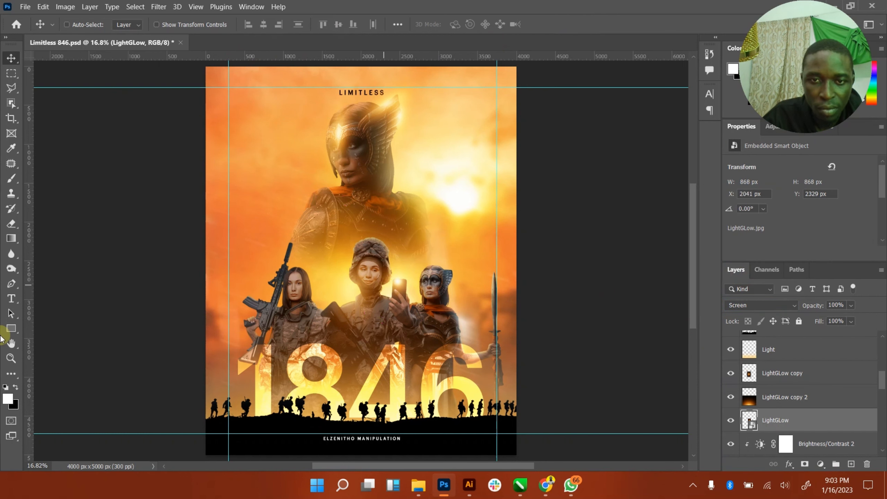
left_click(11, 357)
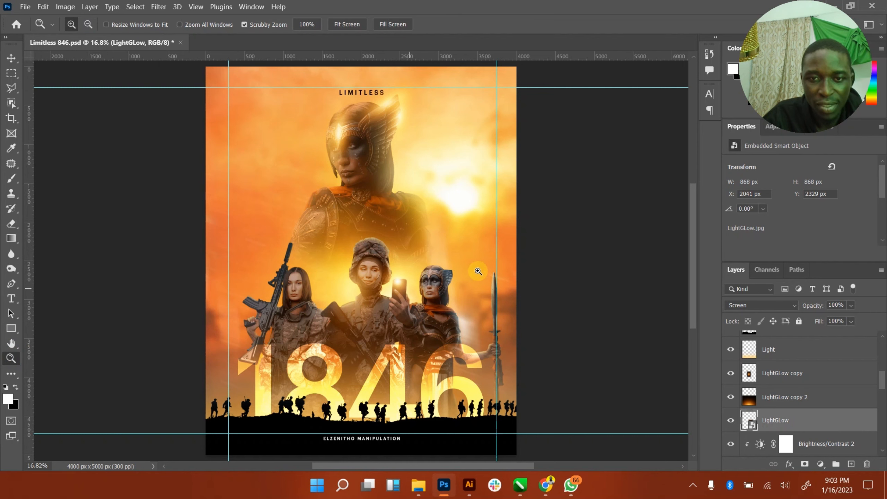
- Scale the LightGLow layer down to 8.49% and position it over the upper part of the middle soldier's phone
left_click(445, 276)
left_click_drag(400, 286, 499, 265)
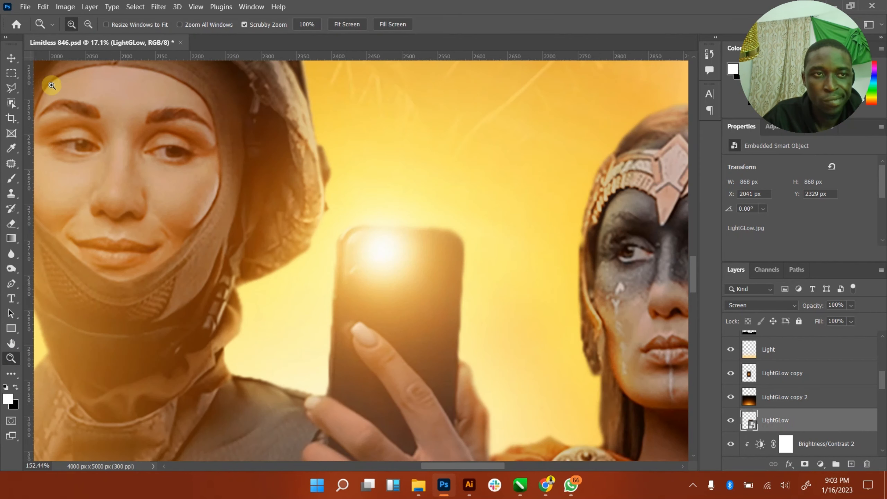
key("v")
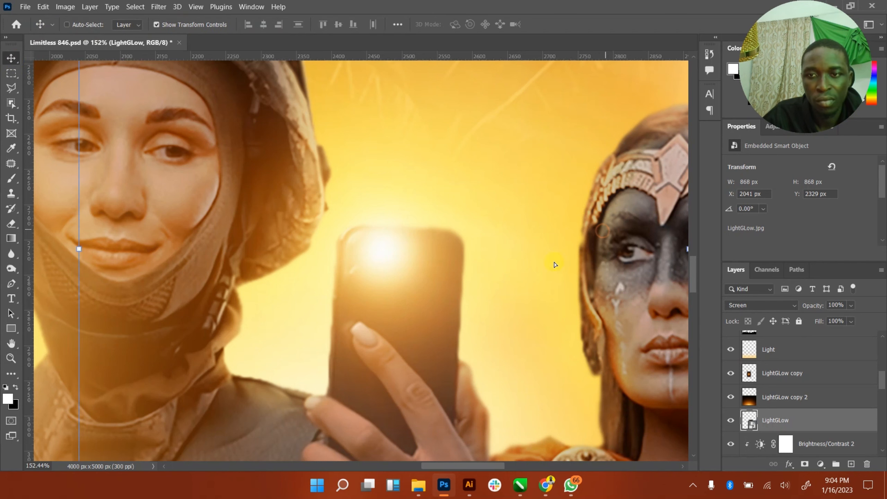
left_click_drag(603, 231, 534, 269)
left_click_drag(525, 230, 524, 314)
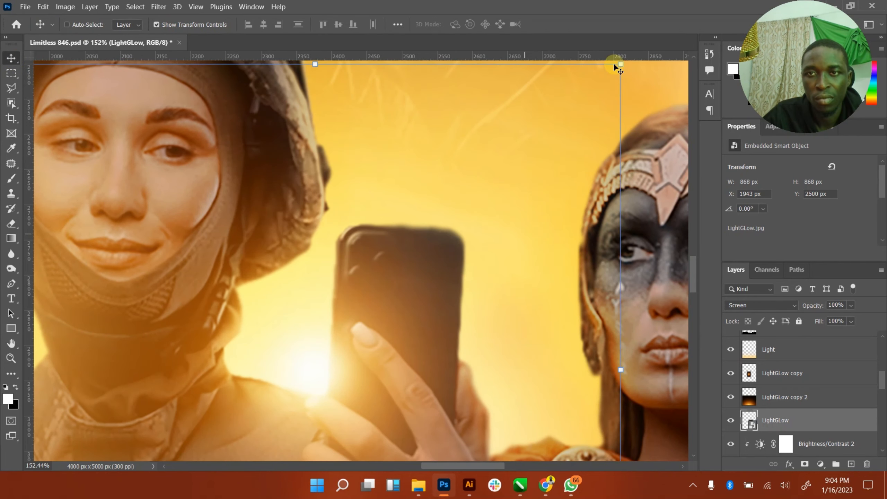
left_click_drag(620, 66, 442, 242)
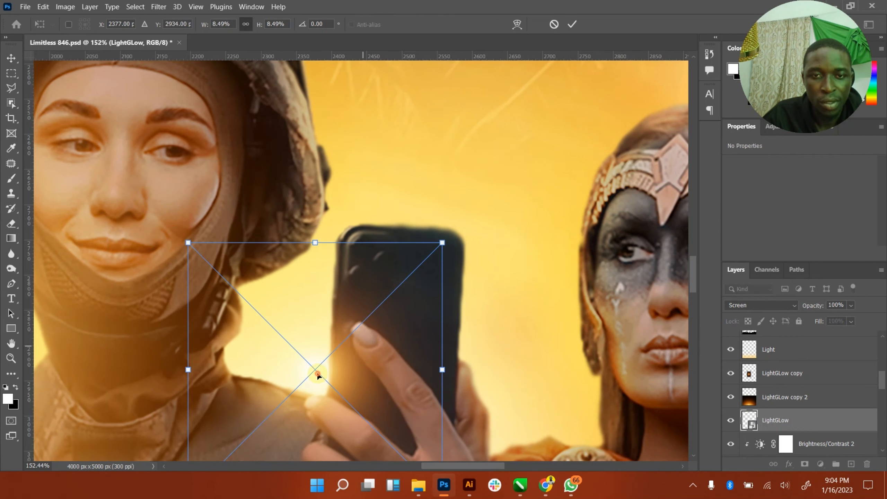
left_click_drag(364, 295, 369, 271)
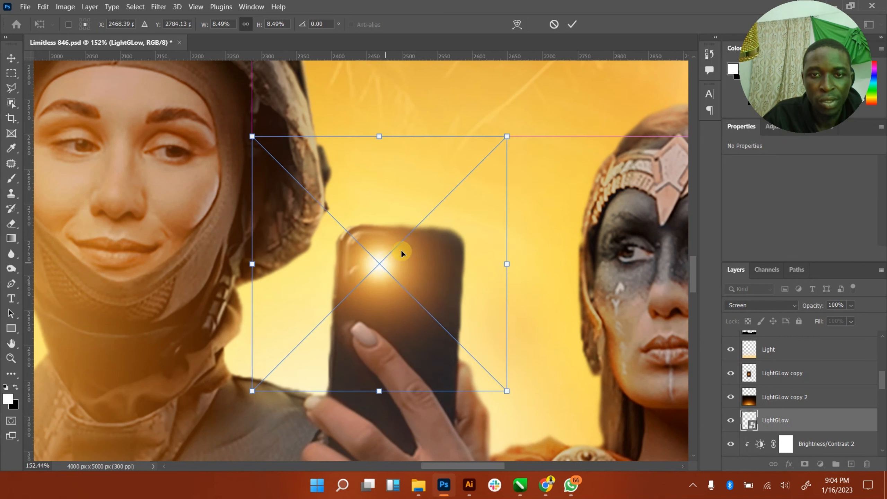
- Narrow the glow to 3.16% width by 6.73% height and move it onto the phone at X 2409 px, Y 2640 px
left_click_drag(499, 153, 480, 168)
left_click_drag(474, 266, 374, 272)
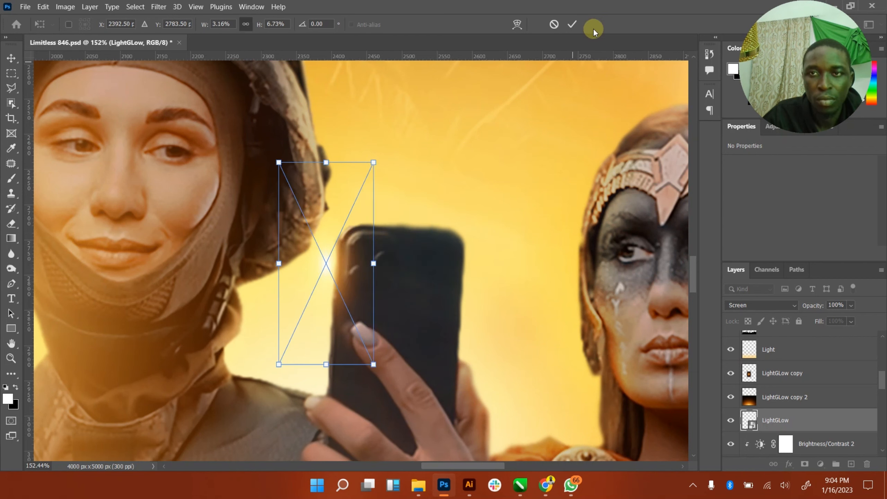
left_click(579, 25)
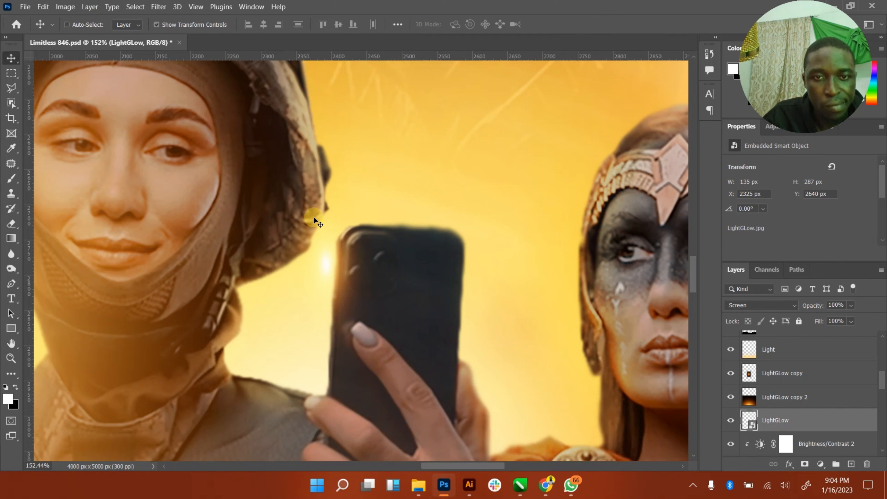
left_click_drag(329, 266, 399, 247)
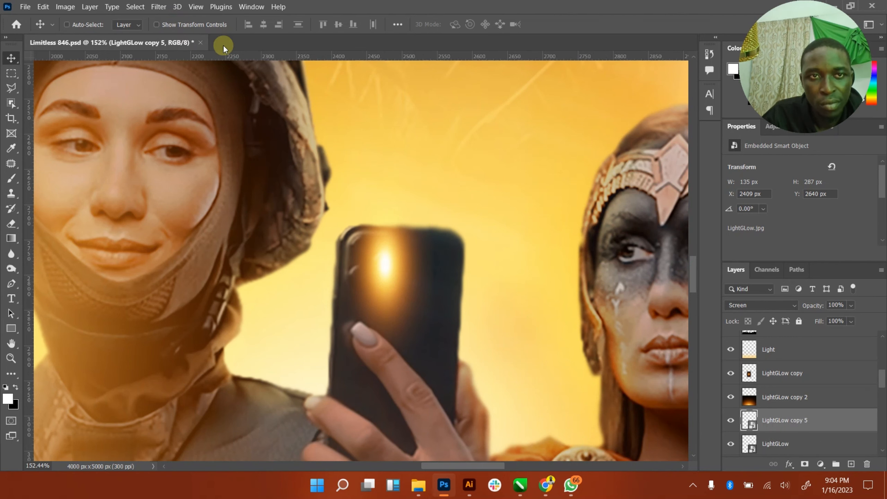
- Rotate a duplicate of the phone glow to -90.75° so the two glows form a cross-shaped flare
left_click(157, 25)
left_click_drag(454, 367, 497, 281)
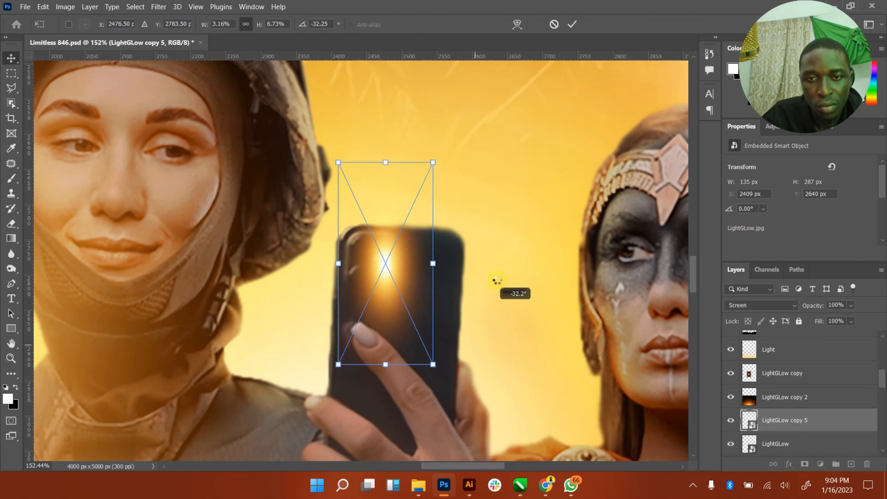
left_click_drag(503, 250, 504, 197)
left_click(572, 24)
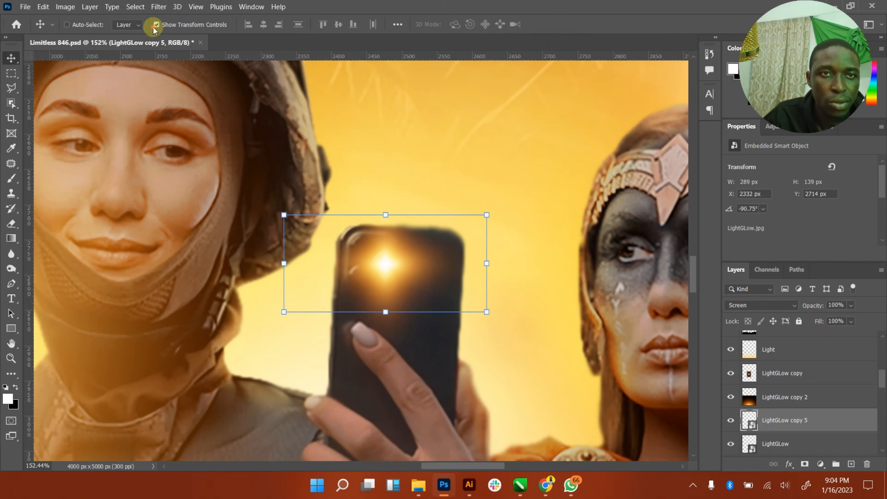
left_click(157, 25)
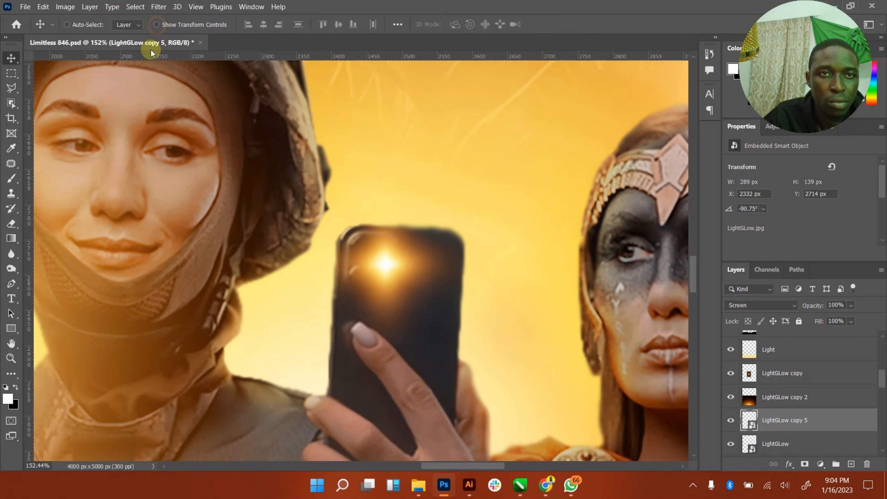
double_click(9, 345)
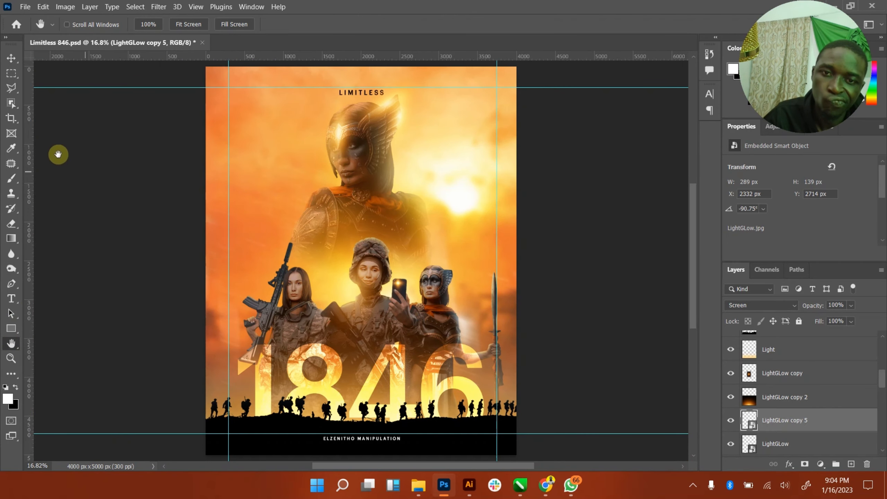
left_click(10, 58)
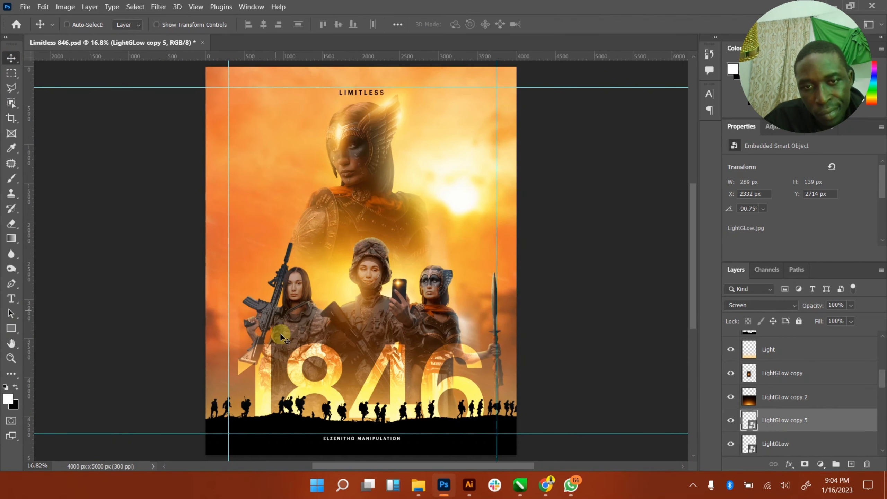
- Rasterize the LightGLow copy 5 layer and the LightGLow layer below it
scroll(782, 419, "down", 1)
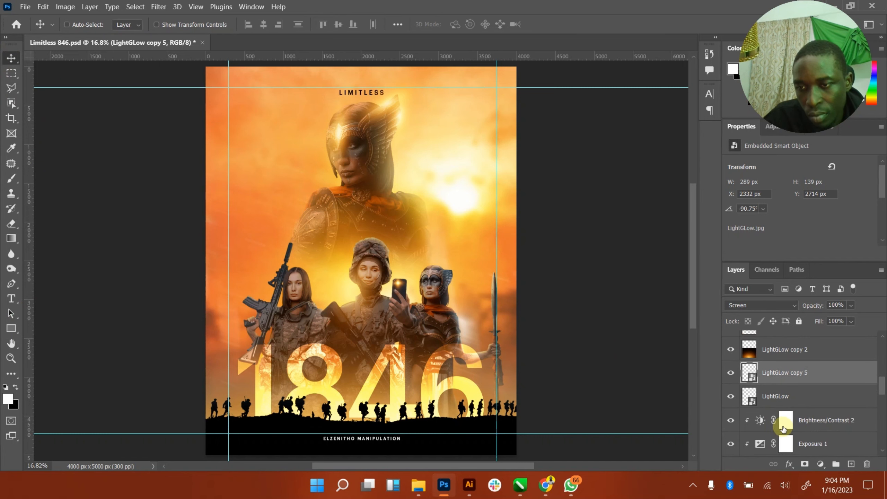
right_click(786, 378)
left_click(669, 239)
right_click(799, 399)
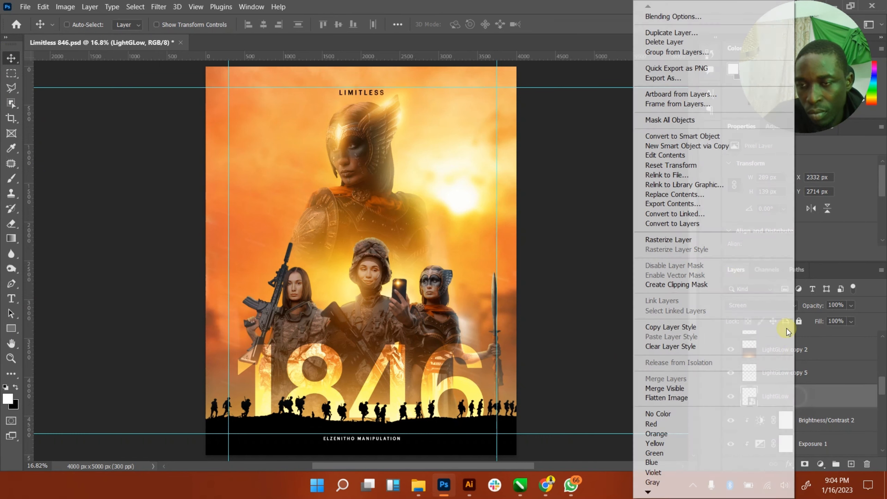
left_click(668, 240)
- Delete both glow layers on the phone, LightGLow copy 5 and the LightGLow layer directly below it
left_click(770, 374)
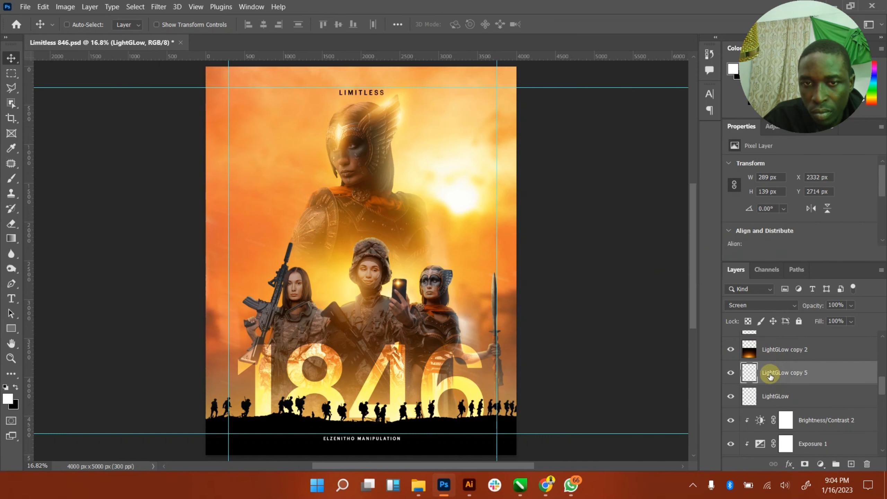
left_click_drag(399, 286, 492, 298)
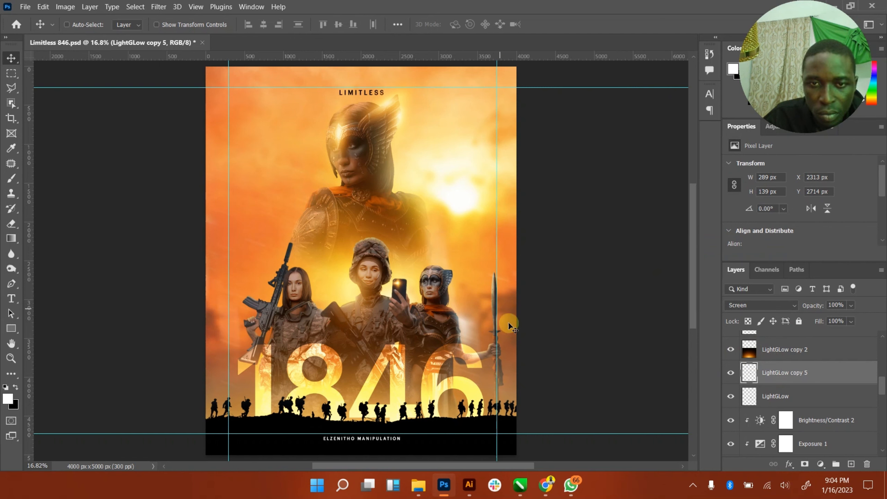
key("ctrl+z")
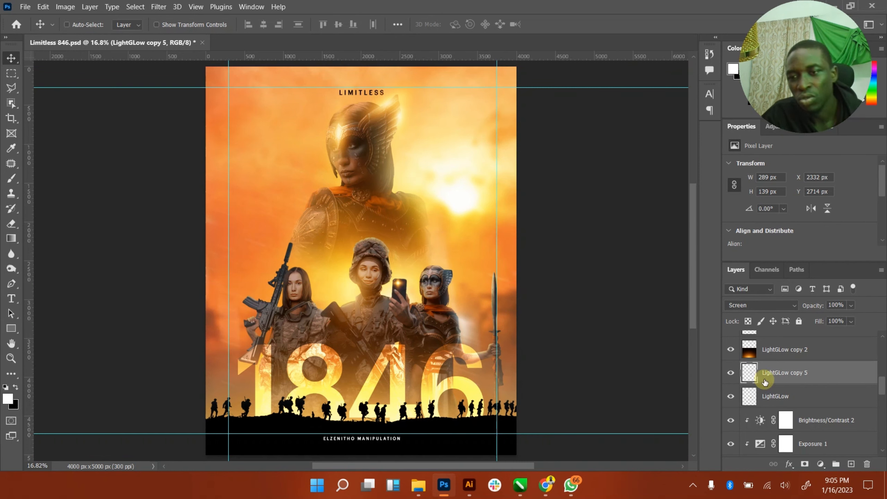
key("Delete")
key("Delete")
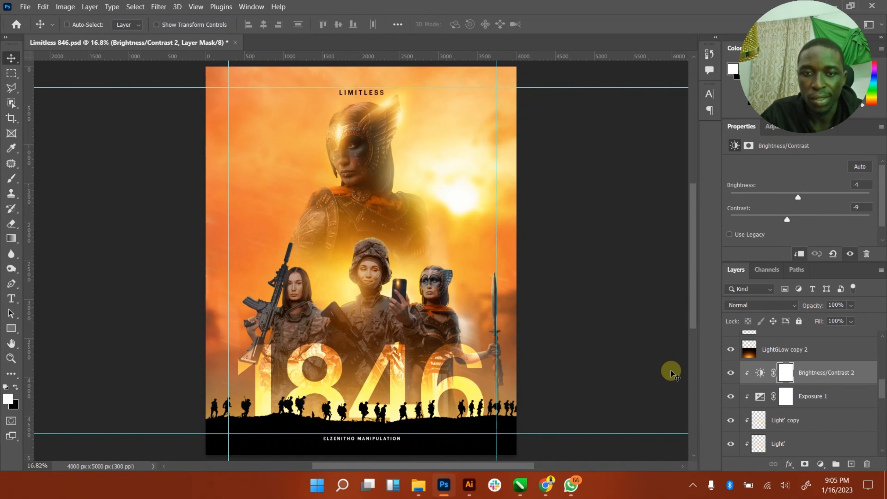
- Select all layers from Background up to LightGLow copy 4 and stamp them into a new merged layer on top
left_click_drag(881, 389, 880, 433)
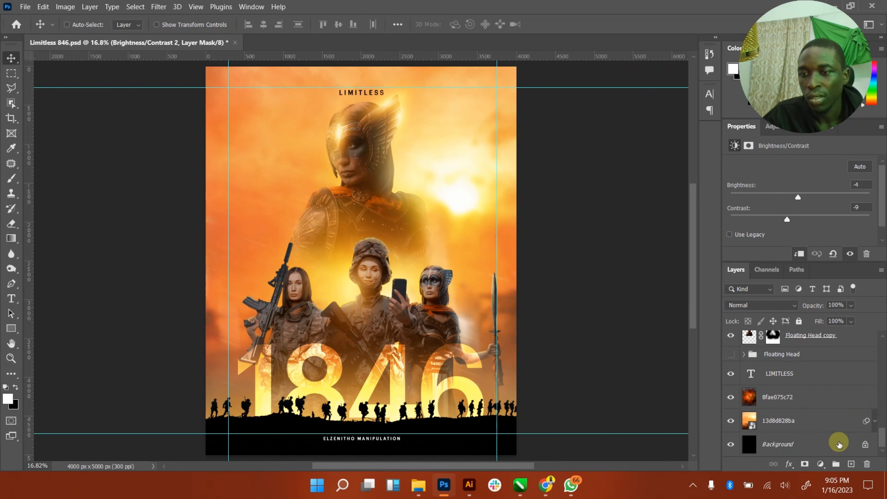
left_click(867, 444)
scroll(877, 441, "up", 10)
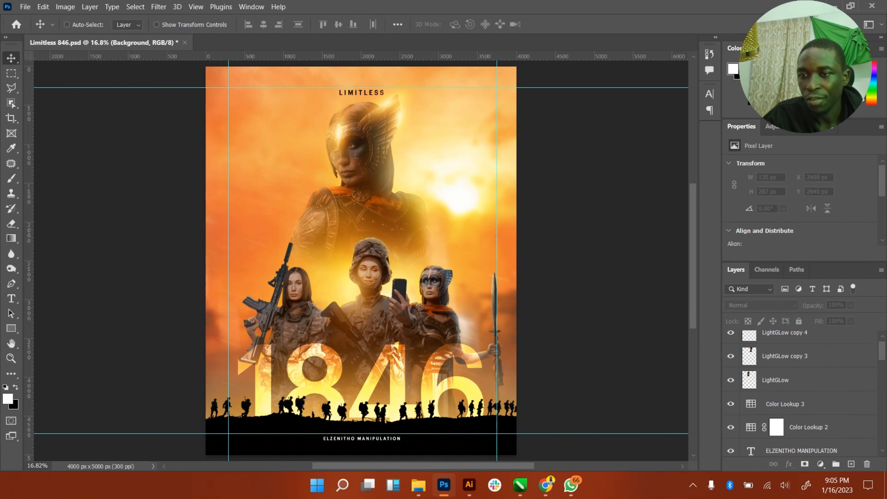
key("alt+Tab")
left_click(882, 353)
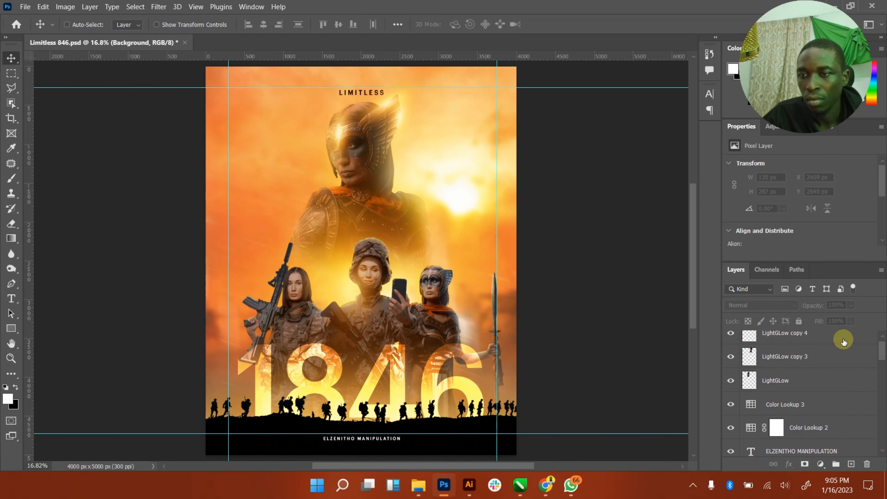
left_click(839, 339, "shift")
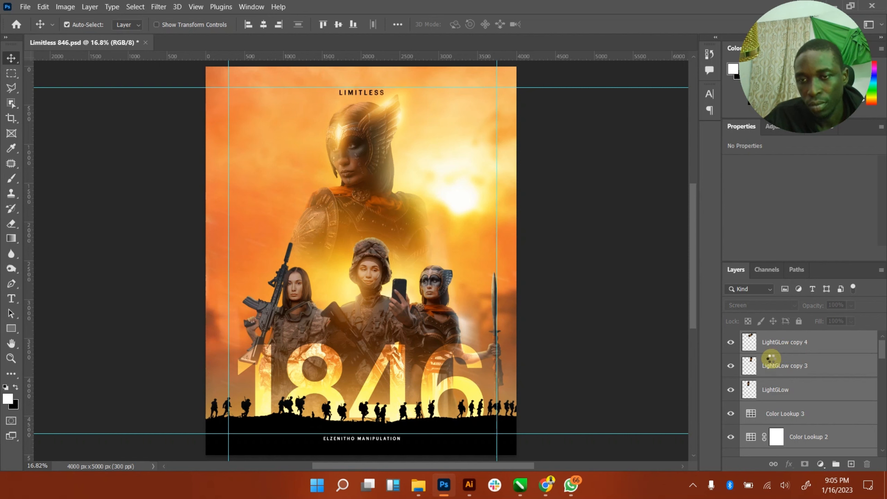
key("ctrl+alt+shift+e")
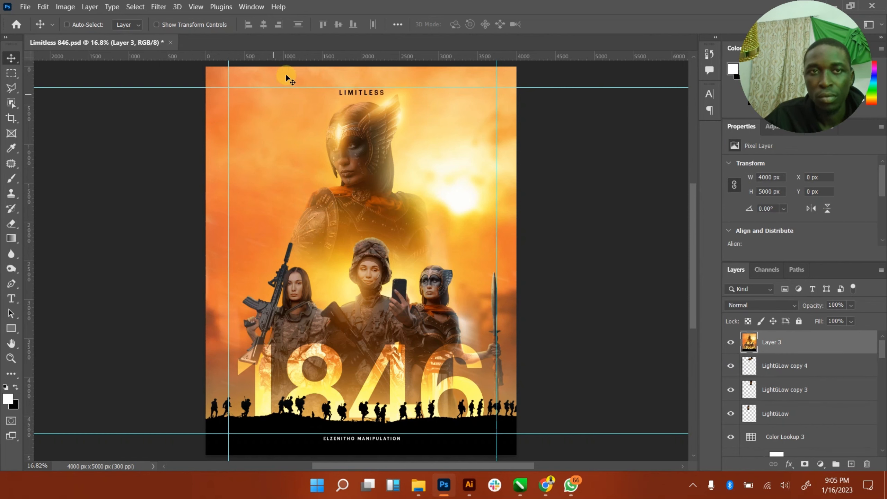
- Start the Camera Raw Filter on the merged poster layer
left_click(159, 7)
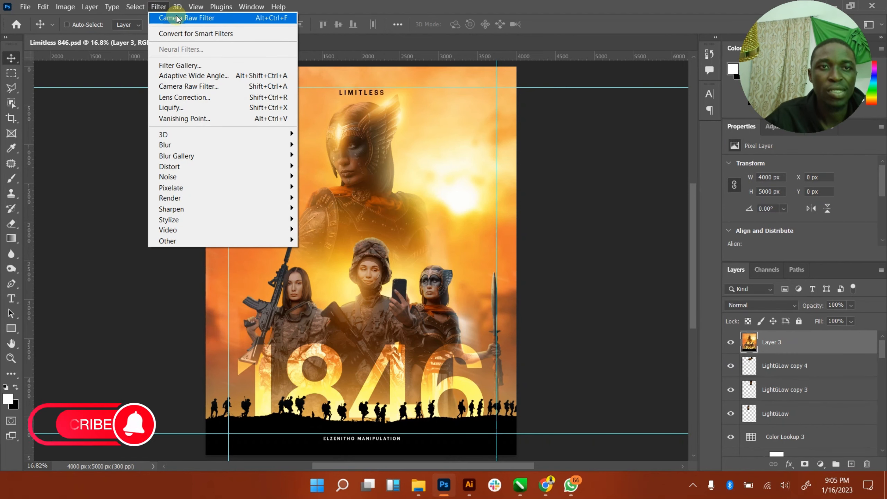
left_click(176, 17)
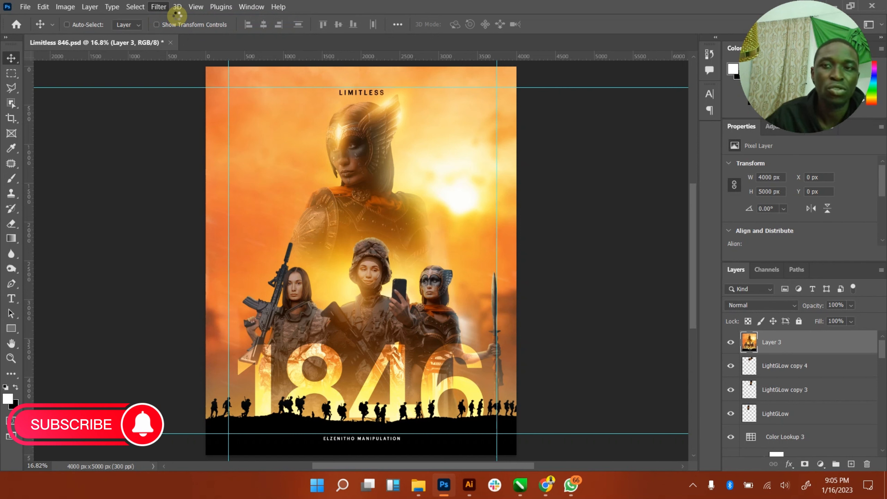